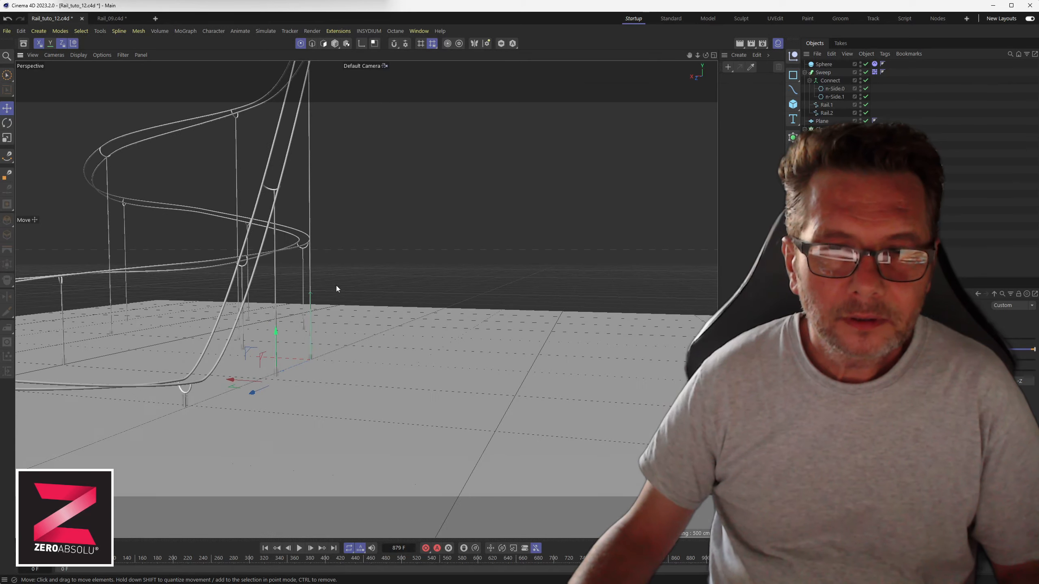
Examine the marble rail track, its ring connectors and its vertical supports from several angles
middle_click_drag(336, 286, 433, 329, "alt")
left_click_drag(433, 328, 361, 300, "alt")
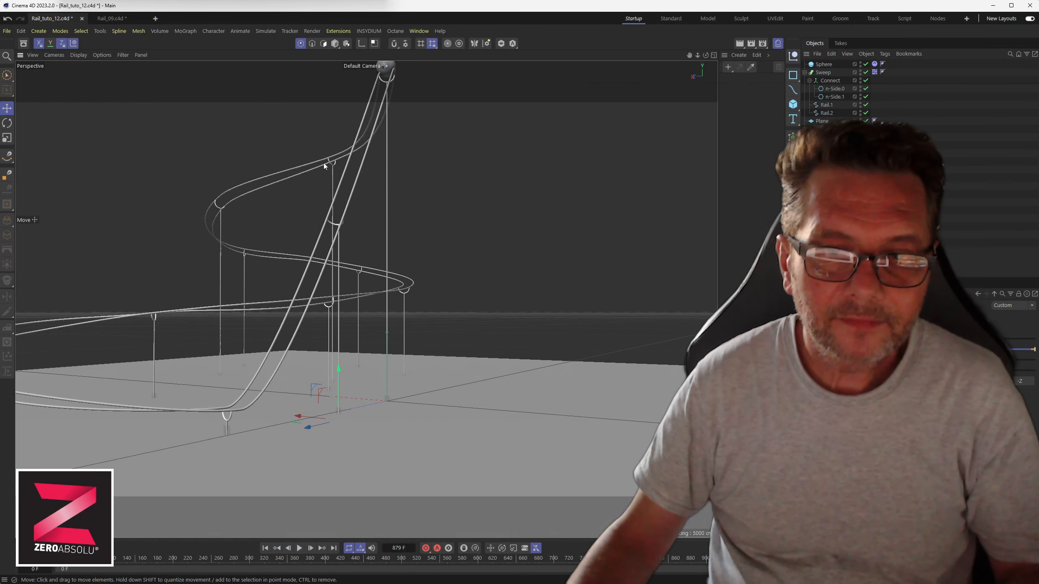
scroll(332, 200, "up", 3)
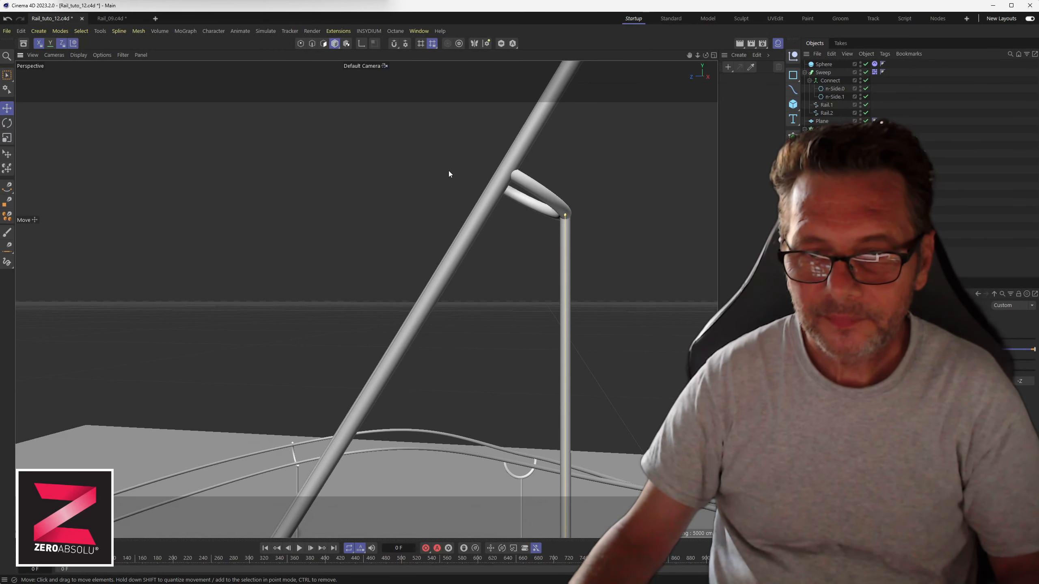
left_click_drag(522, 199, 311, 263, "alt")
scroll(310, 263, "down", 3)
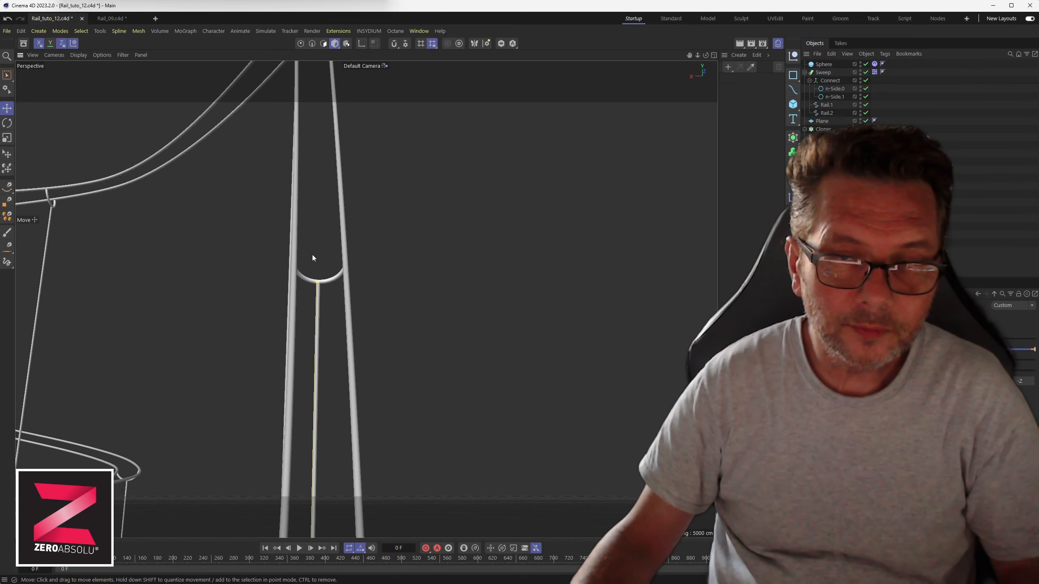
scroll(312, 255, "down", 4)
scroll(312, 255, "down", 2)
left_click_drag(312, 255, 382, 282, "alt")
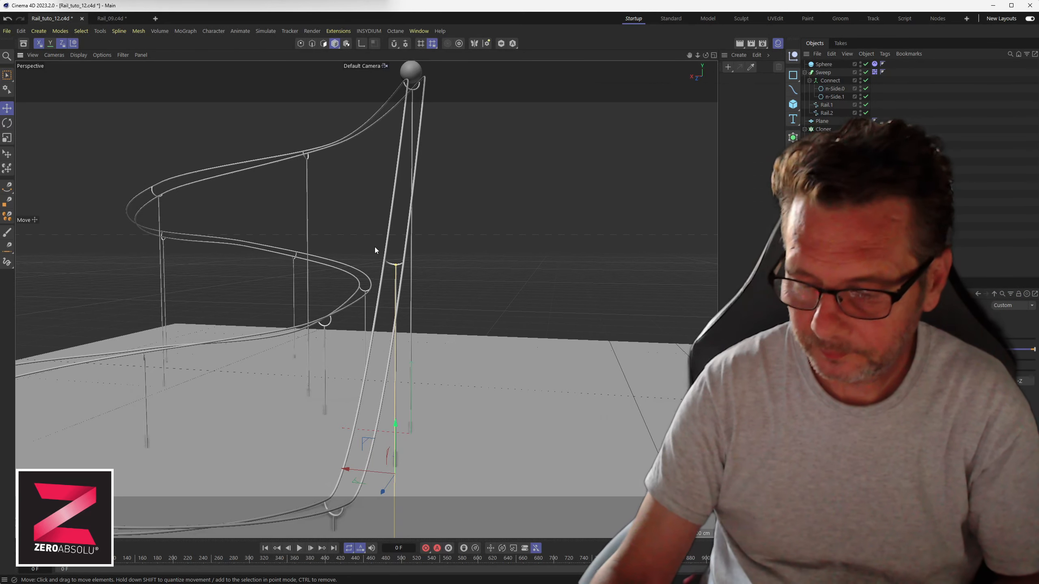
Switch to the YouTube steel marble track video and replay the spiral lift hill section for reference
key("alt+Tab")
left_click(642, 333)
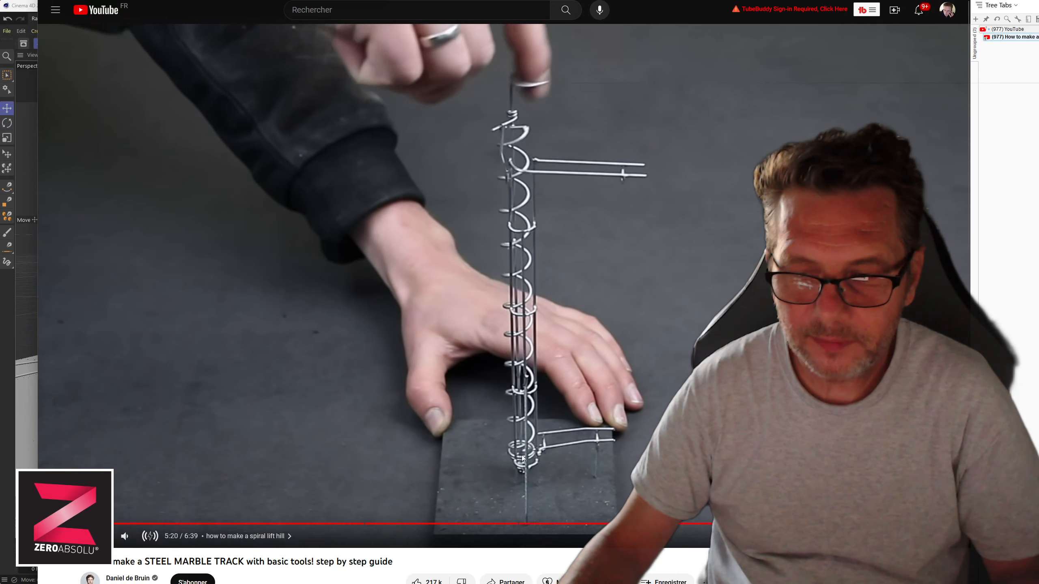
left_click(784, 524)
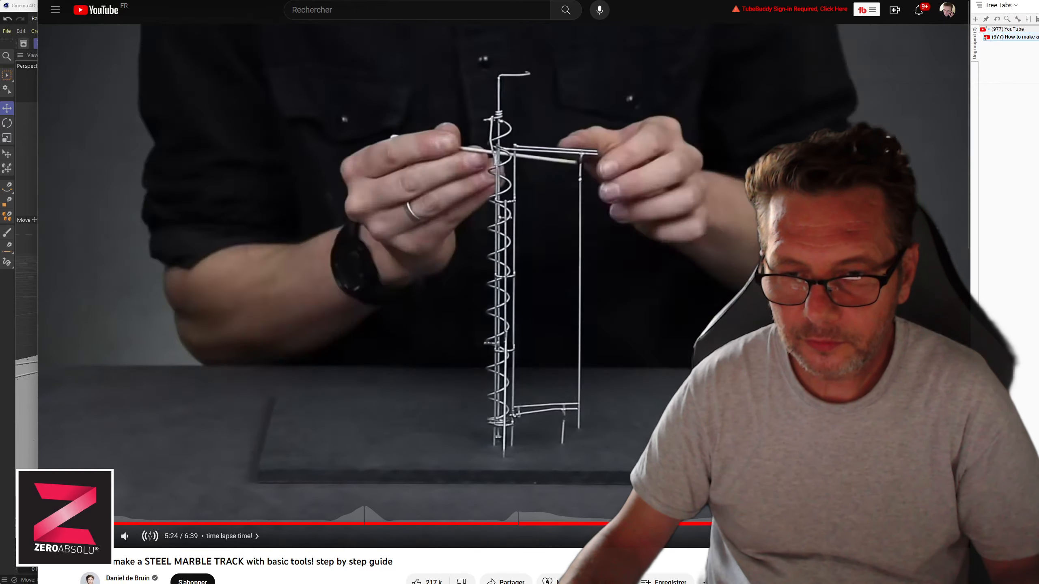
left_click(770, 524)
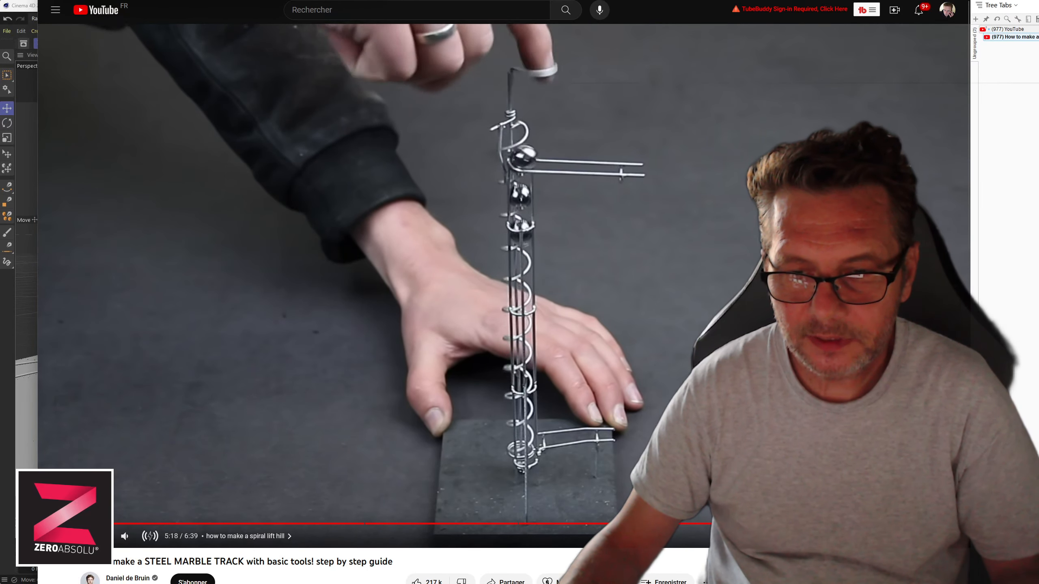
left_click(633, 433)
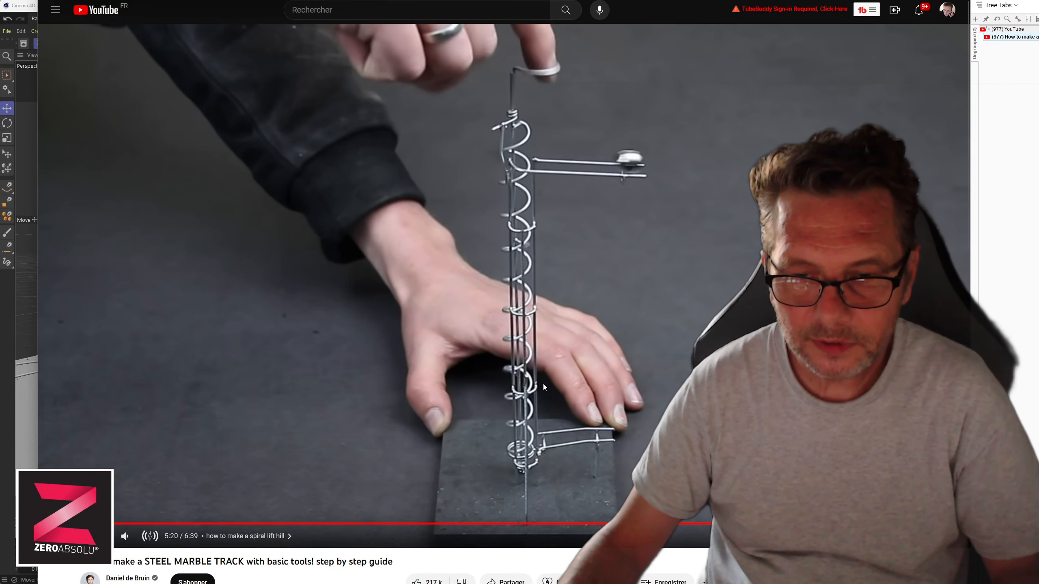
left_click(650, 287)
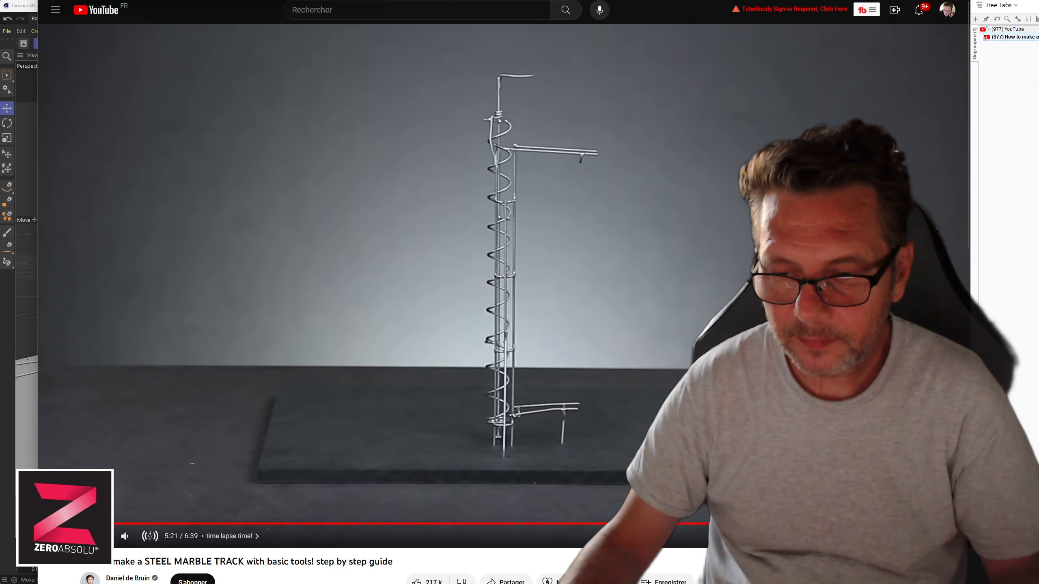
key("j")
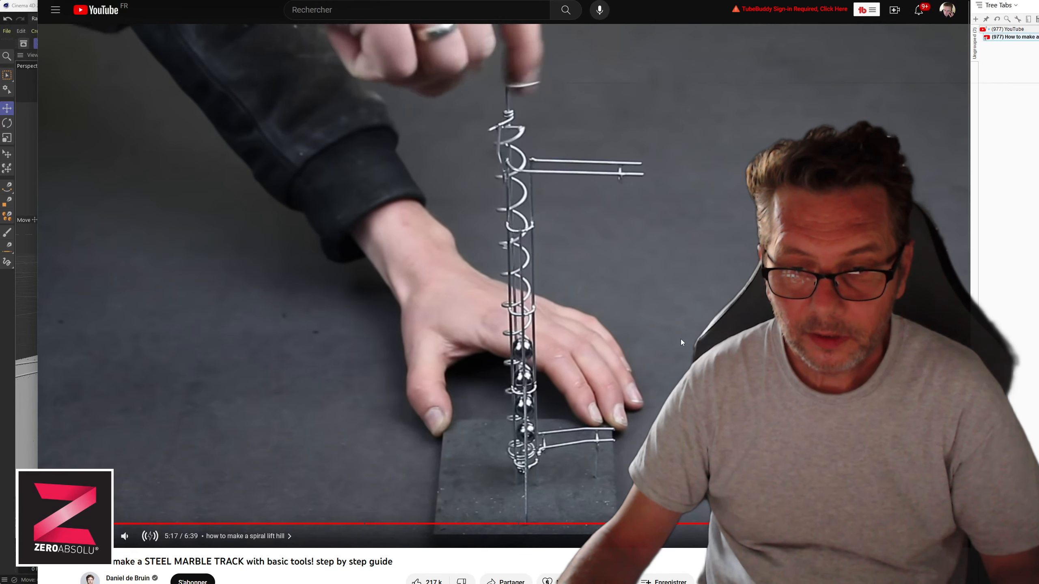
left_click(601, 281)
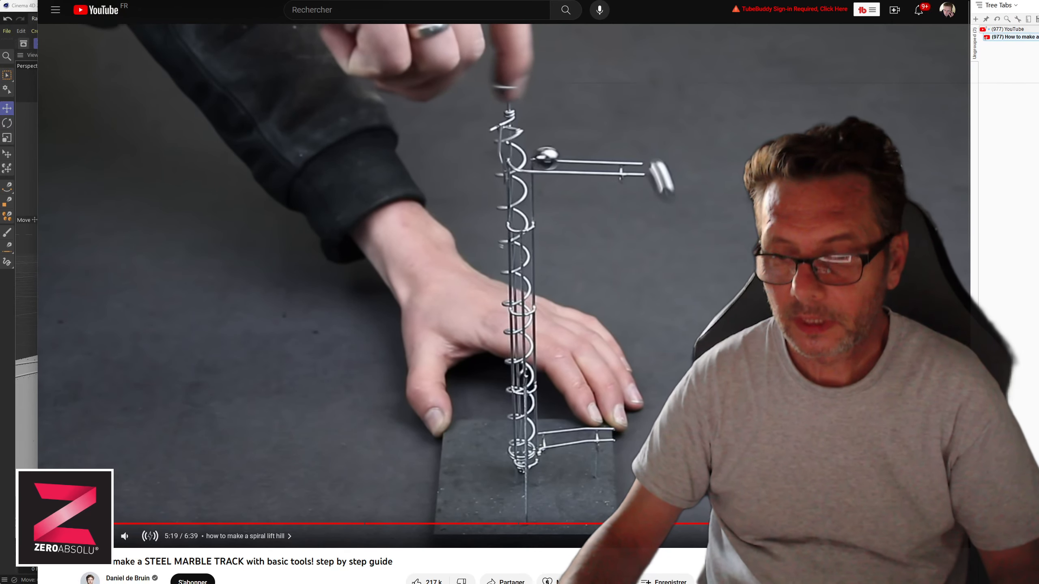
Switch back to Cinema 4D, disable the Plane and hide the collapsed Null_Supports group
key("alt+Tab")
left_click_drag(380, 405, 408, 366, "alt")
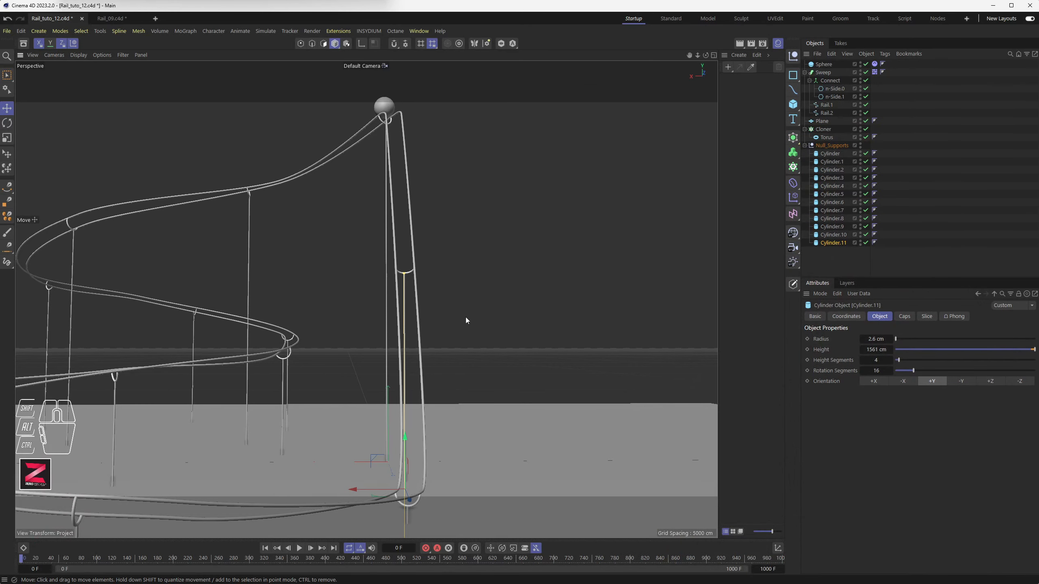
left_click_drag(466, 321, 410, 345, "alt")
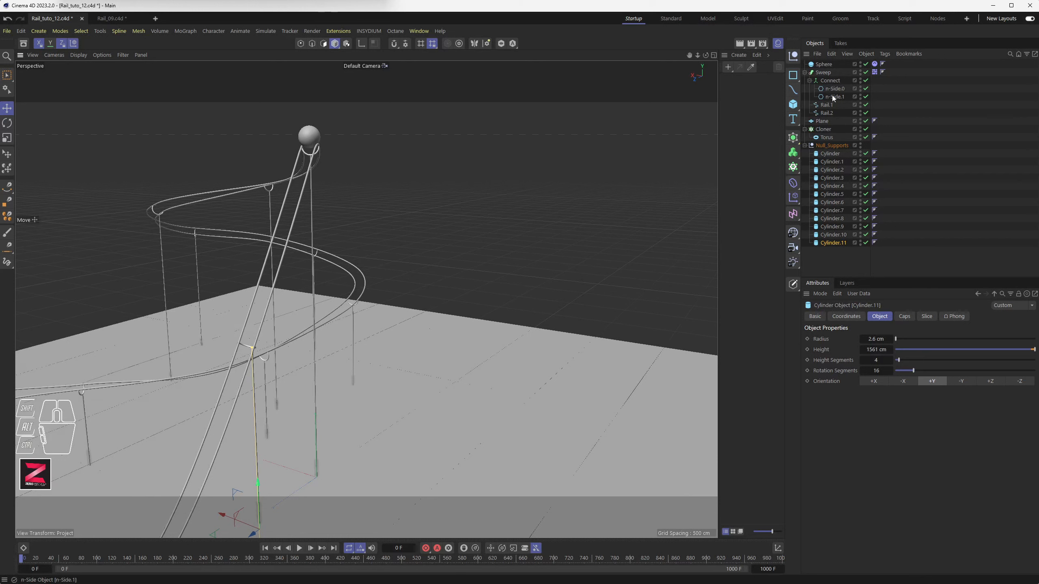
left_click(804, 146)
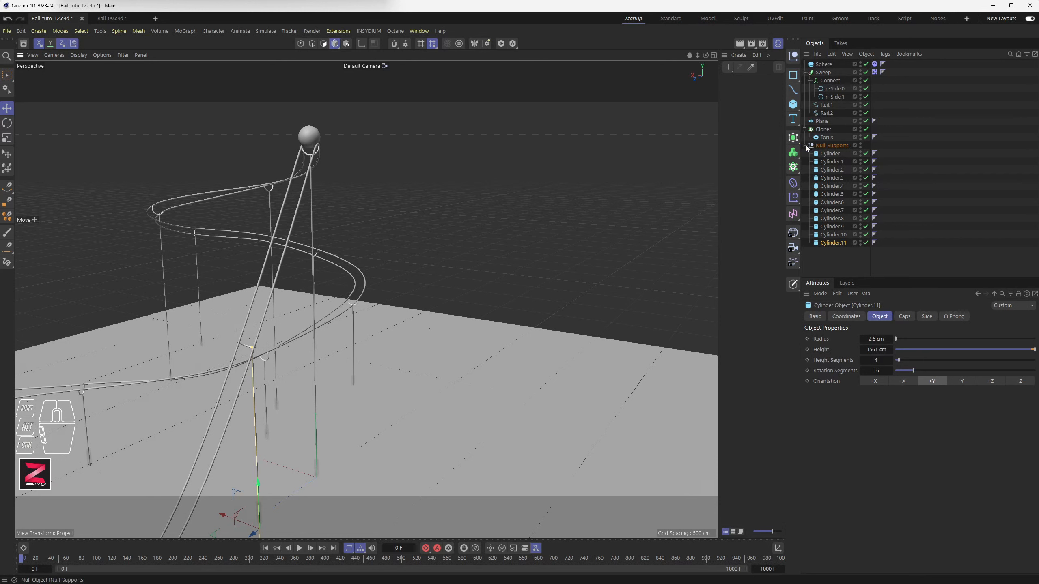
left_click(826, 105)
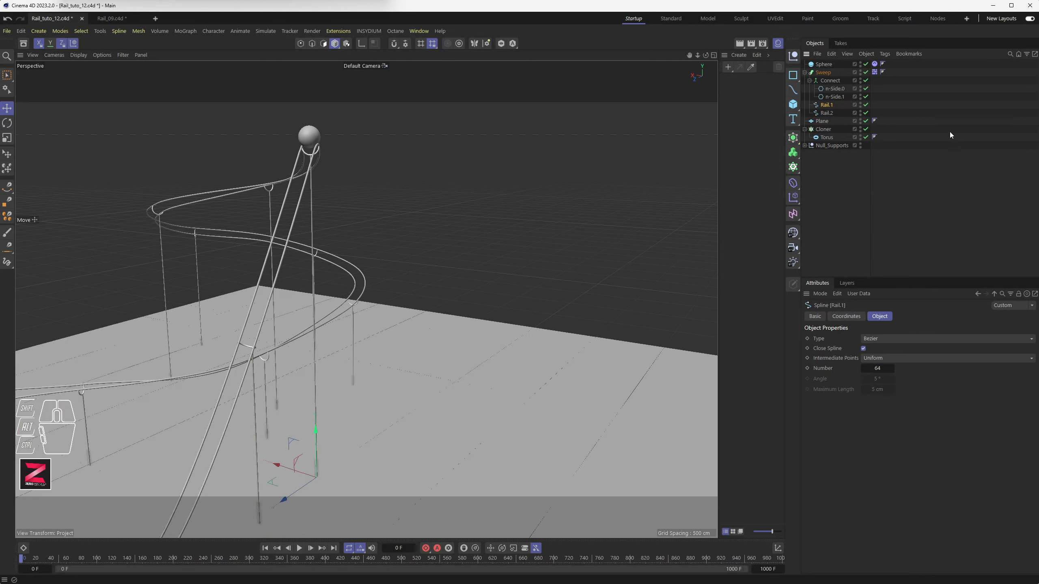
left_click(866, 120)
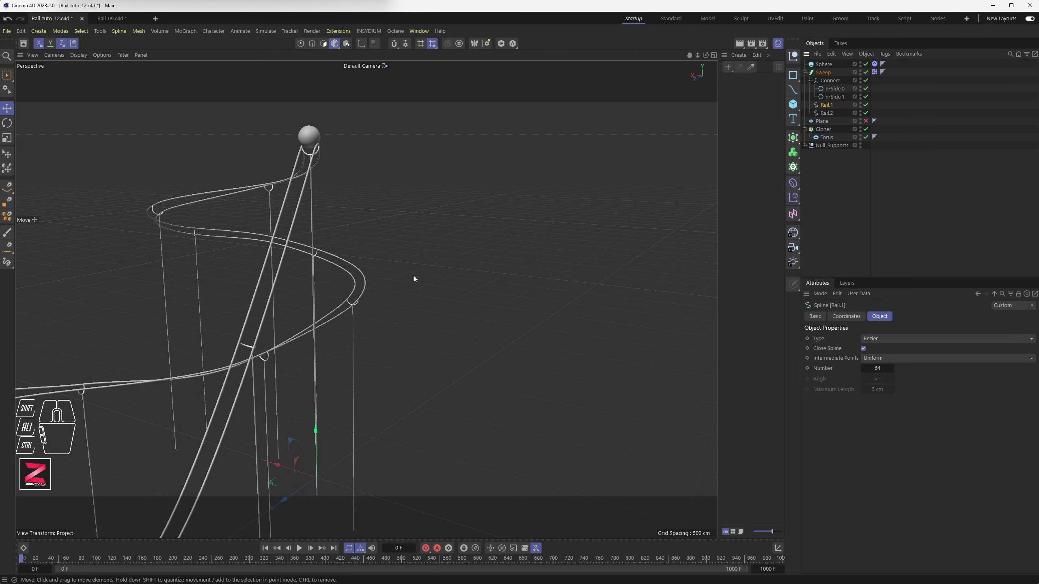
left_click_drag(413, 275, 394, 289, "alt")
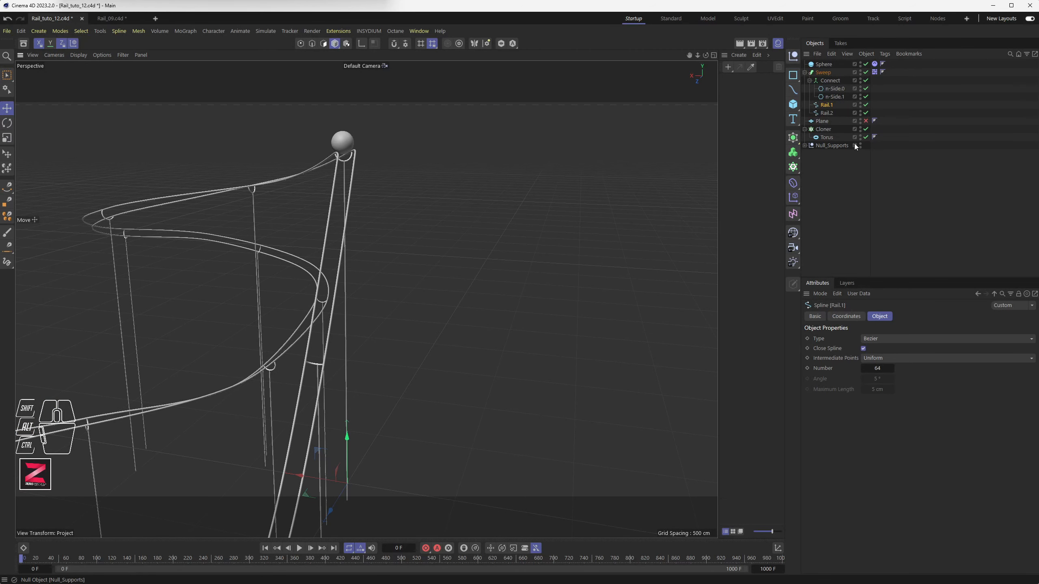
left_click(804, 146)
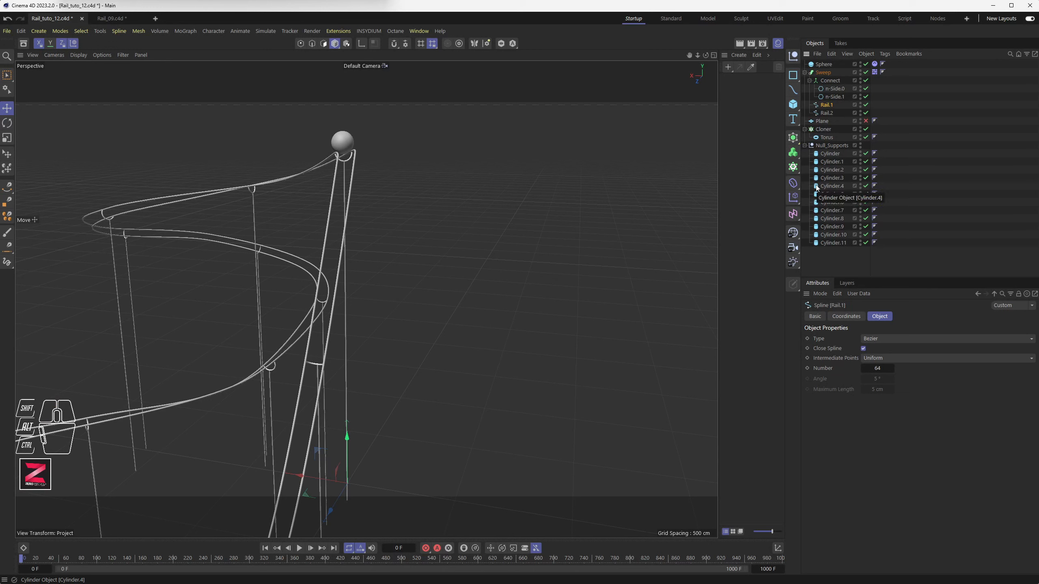
left_click(805, 145)
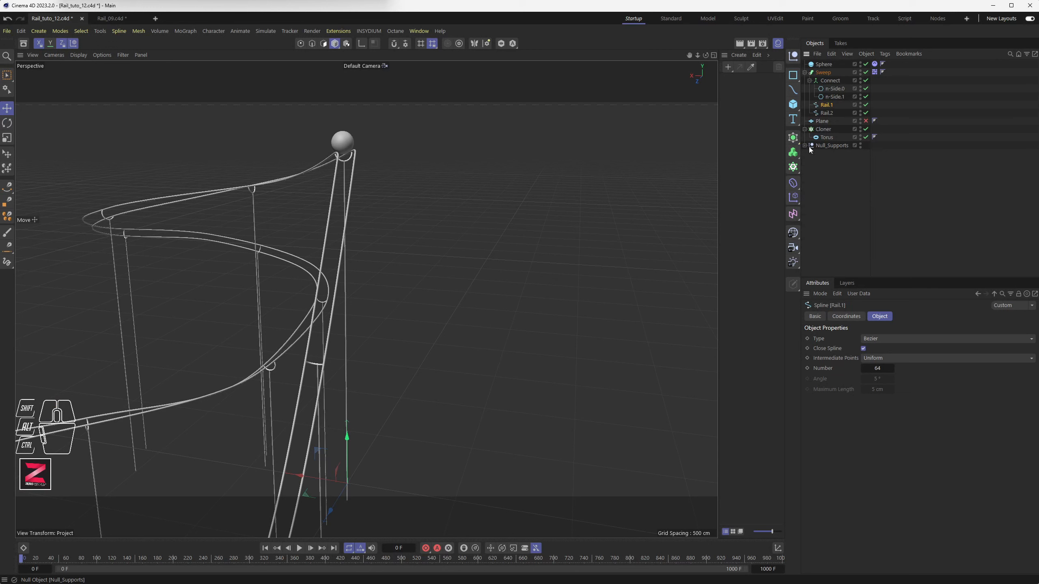
left_click(861, 145, "alt")
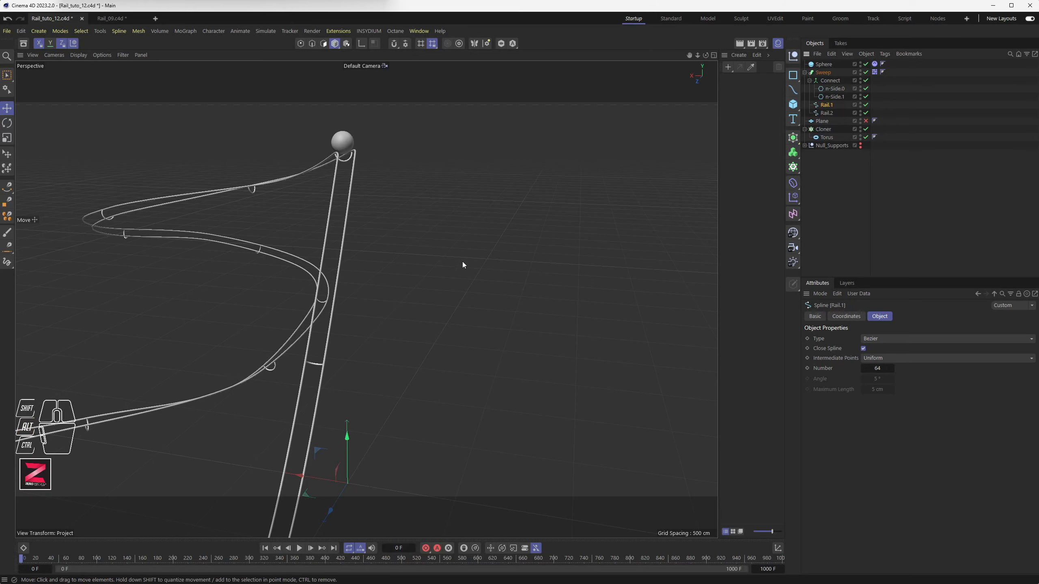
Disable the Sweep generator to leave the bare rail splines at the steep descent
mouse_move(434, 281)
left_mouse_down("alt")
mouse_move(406, 297)
mouse_move(377, 280)
mouse_move(443, 281)
left_mouse_up("alt")
scroll(417, 287, "up", 5)
middle_click_drag(408, 249, 410, 274, "alt")
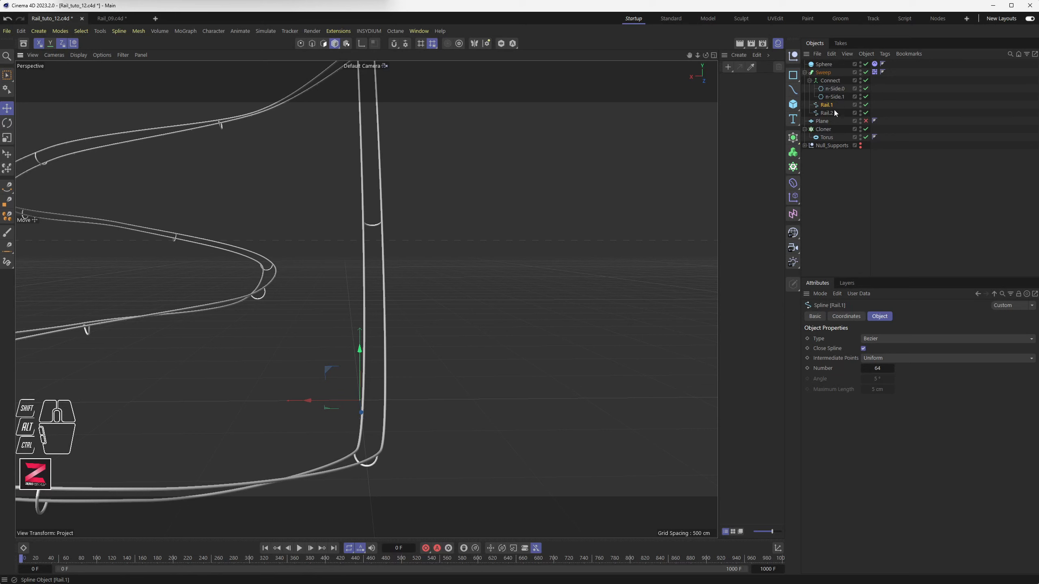
left_click(866, 72)
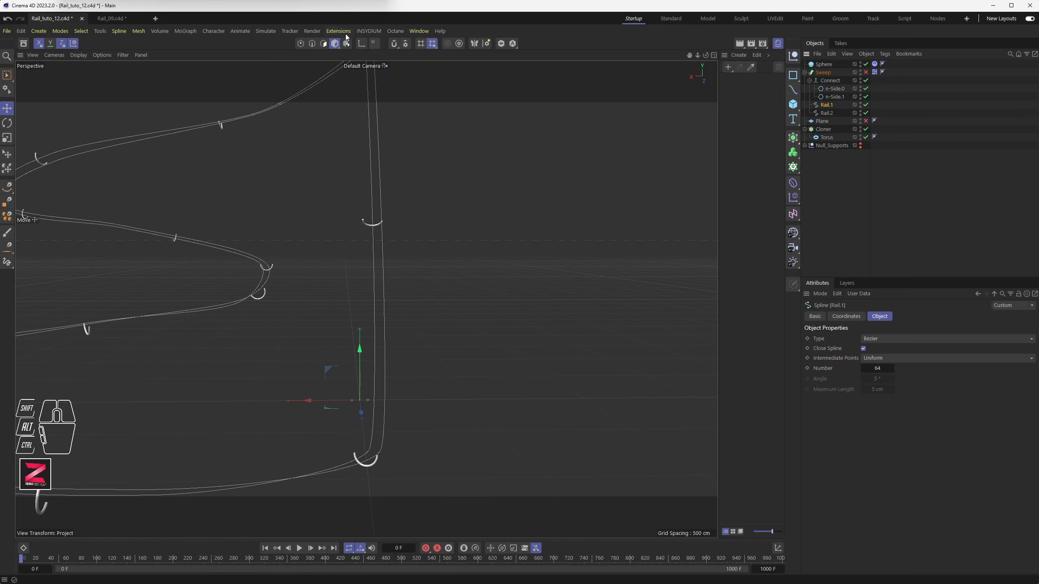
Insert one point on Rail.1 and a matching one on Rail.2 just above the lower bend using the Spline Pen
left_click(301, 44)
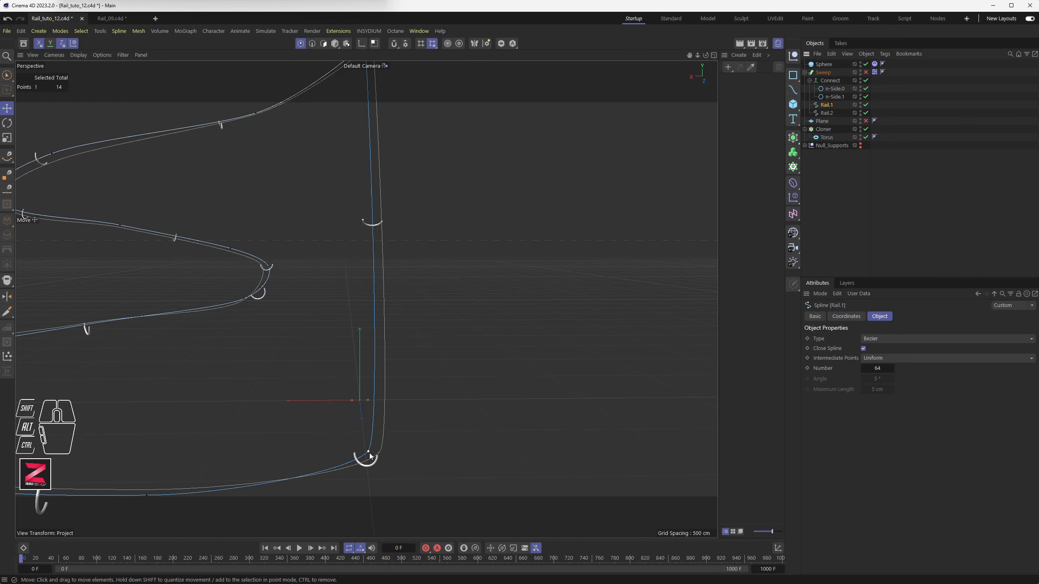
left_click(369, 452)
left_click_drag(380, 422, 364, 463, "alt")
scroll(363, 463, "up", 6)
left_click(7, 156)
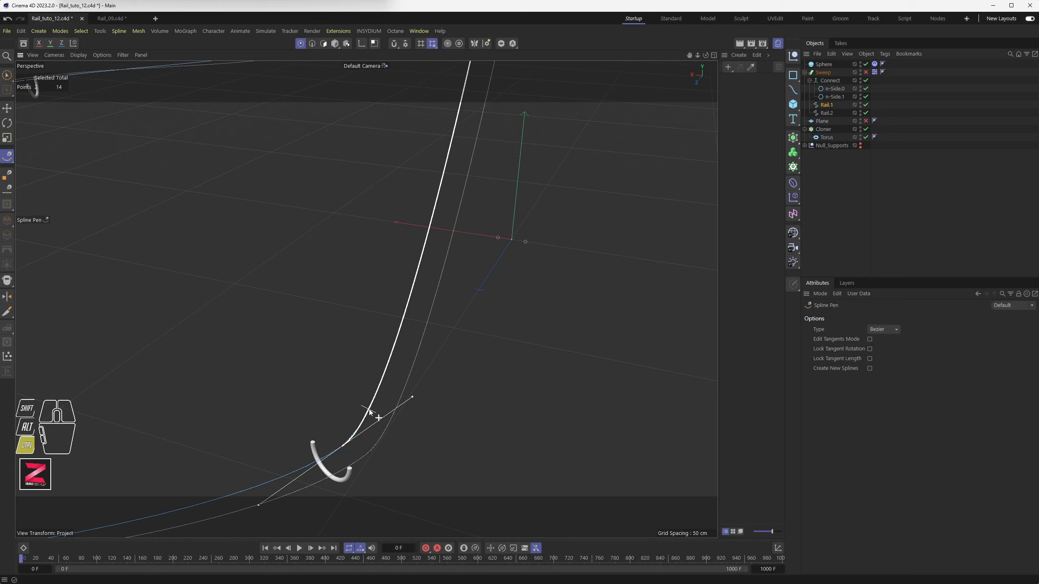
left_click(368, 409, "ctrl")
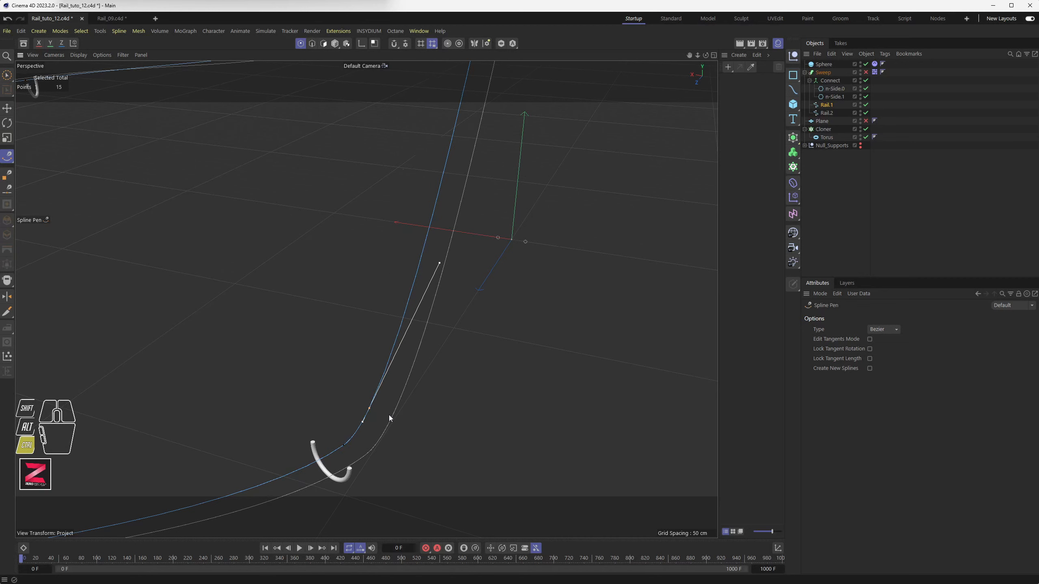
left_click(827, 113)
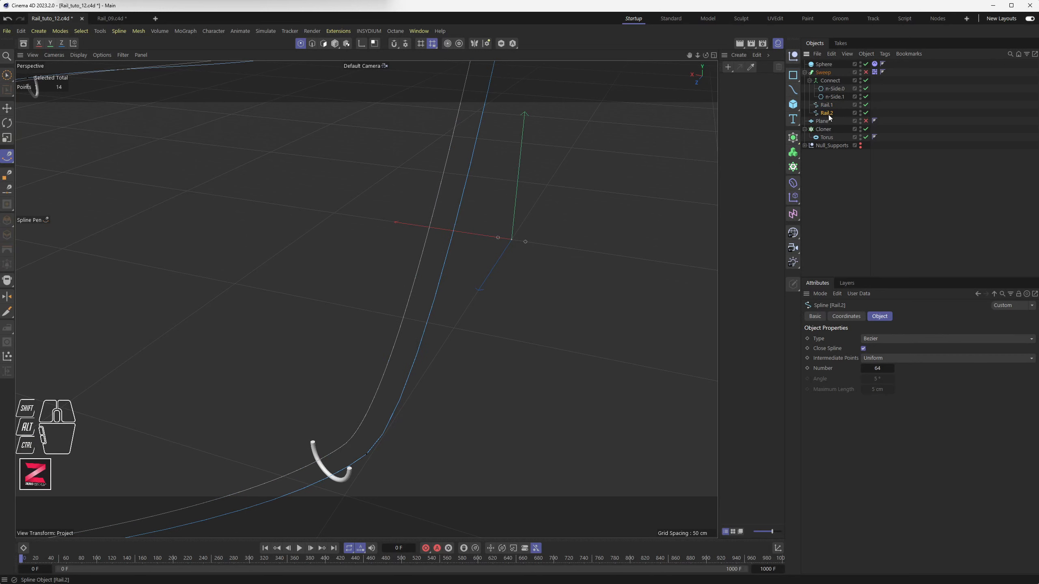
left_click(386, 427, "ctrl")
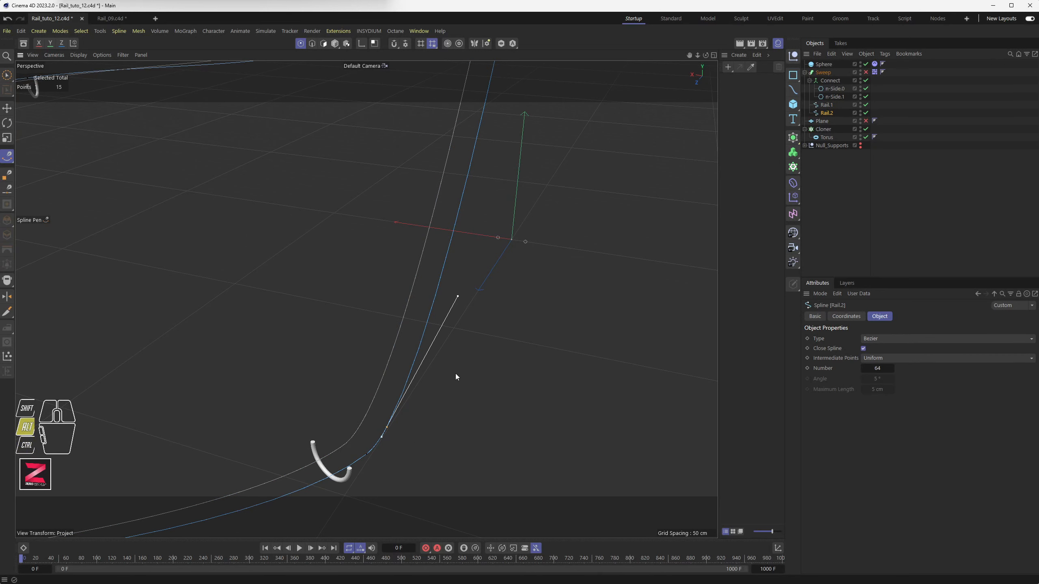
Switch to a maximized Top view framed on the newly inserted points near the lower bend and select Rail.1
left_click_drag(456, 373, 487, 350, "alt")
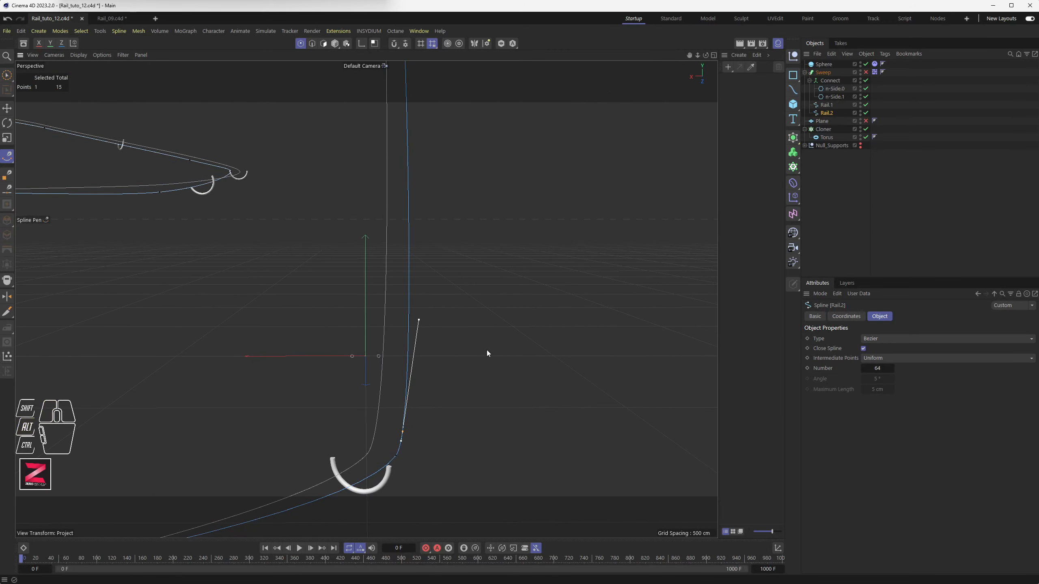
middle_click(486, 350)
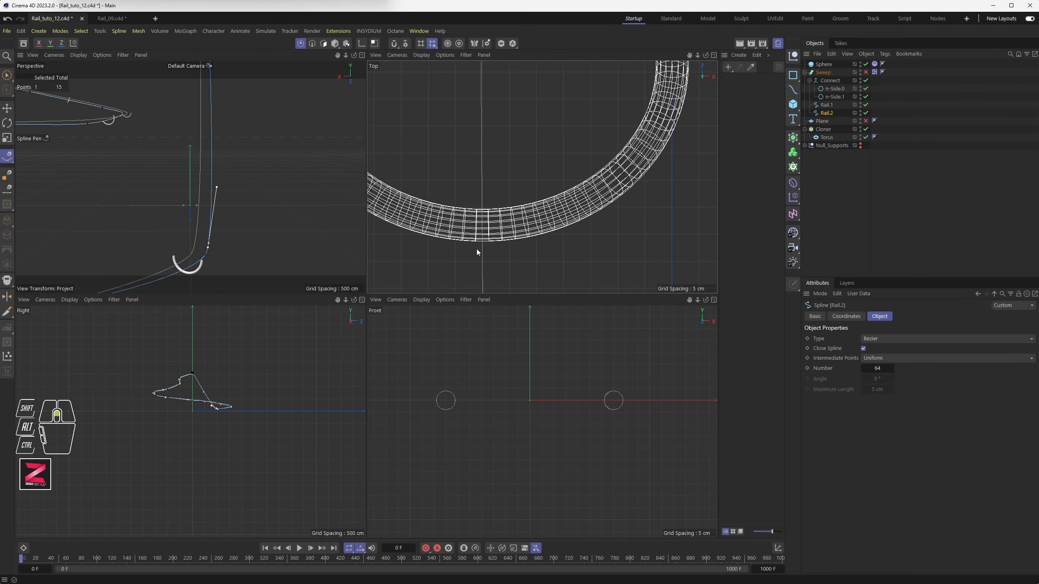
scroll(476, 249, "down", 10)
scroll(478, 247, "down", 3)
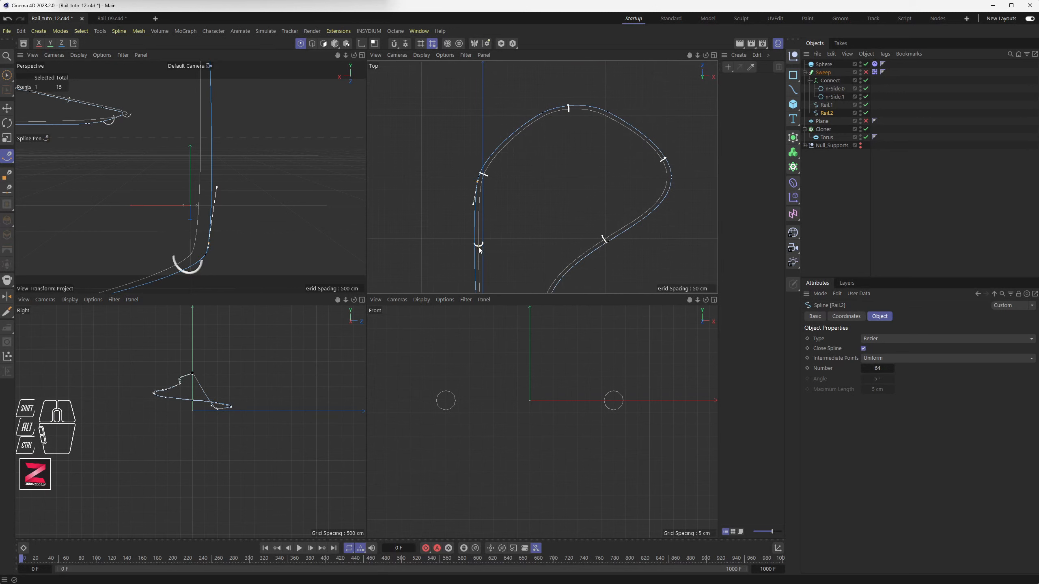
middle_click_drag(479, 248, 487, 198, "alt")
middle_click(487, 198)
mouse_move(279, 270)
middle_mouse_down("alt")
mouse_move(274, 281)
mouse_move(278, 254)
middle_mouse_up("alt")
scroll(299, 220, "up", 5)
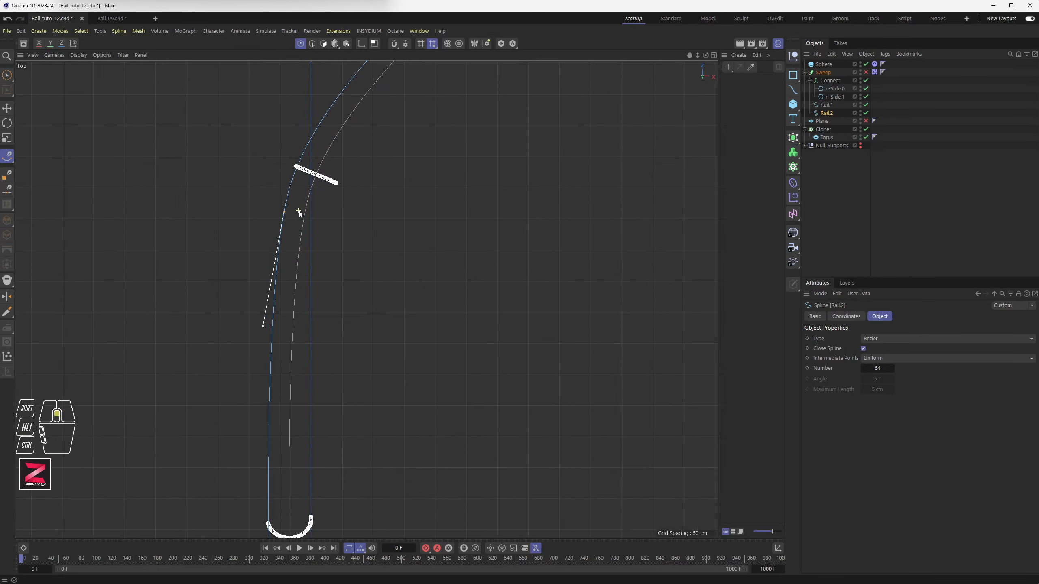
left_click(826, 105)
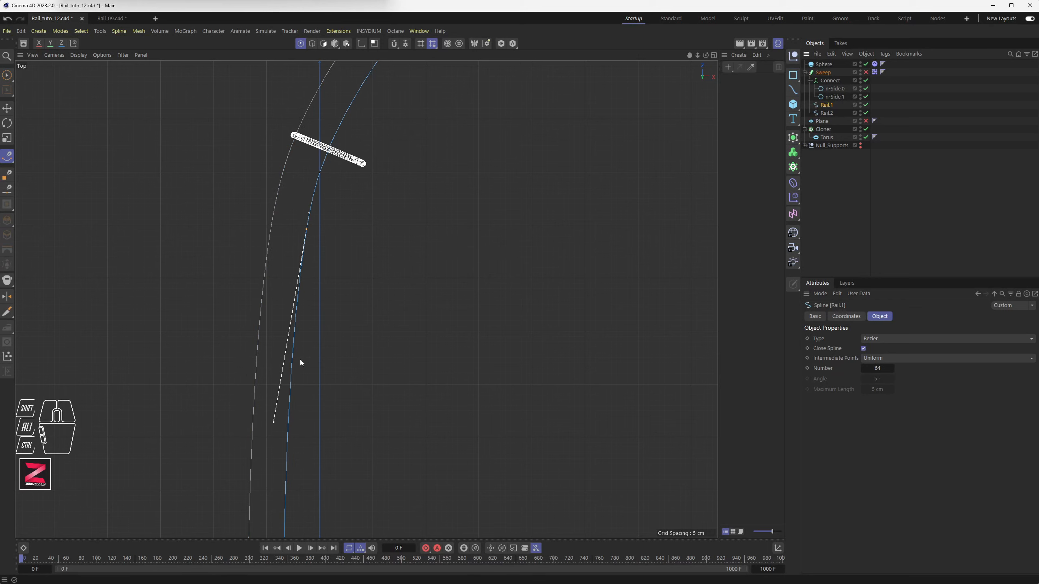
Try to move the long tangent handle of Rail.1's new point, and reselect that point with Brush Selection at size 12
key("e")
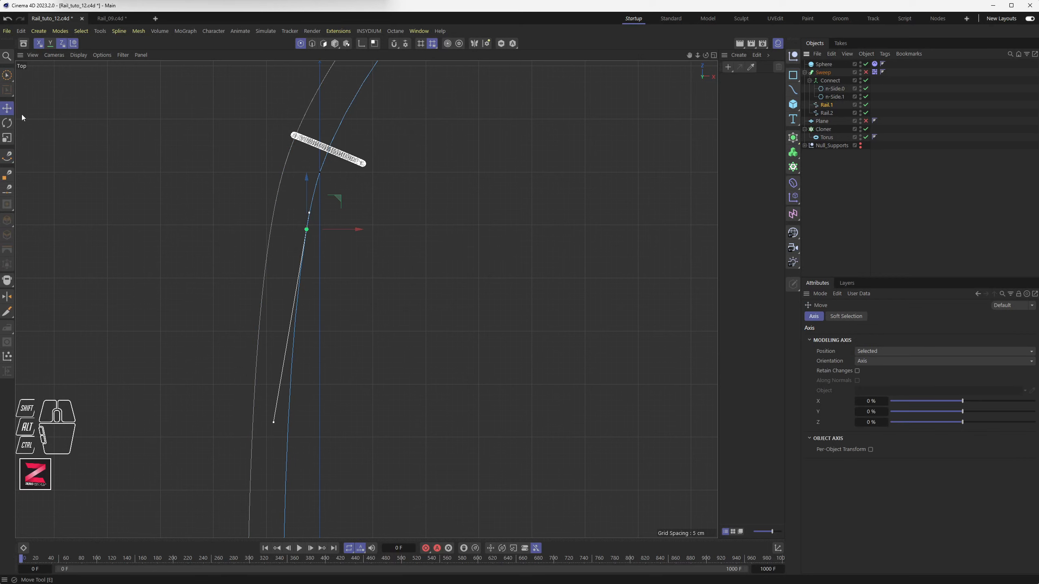
left_click_drag(273, 423, 256, 404)
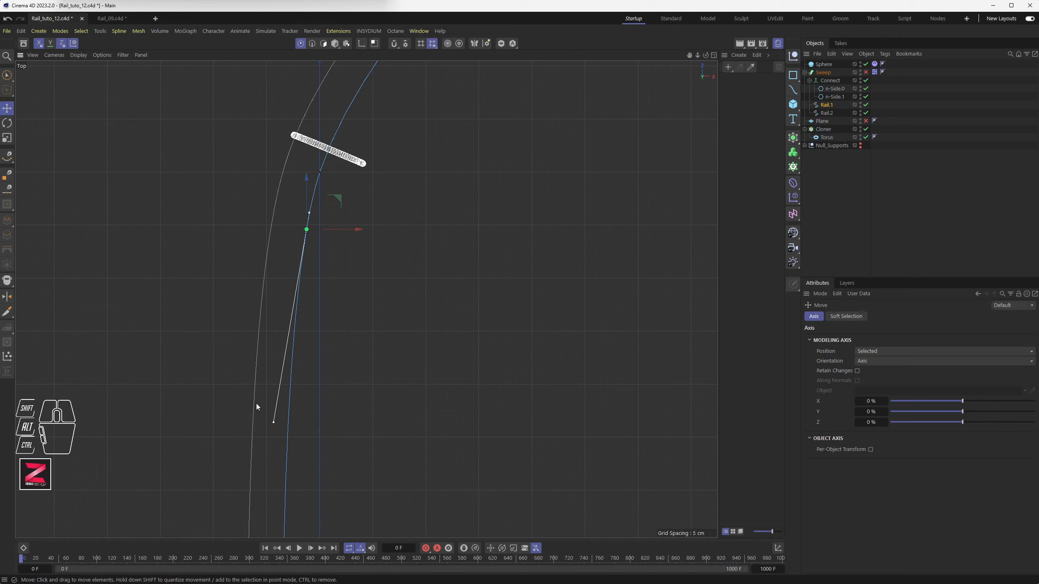
left_click(7, 76)
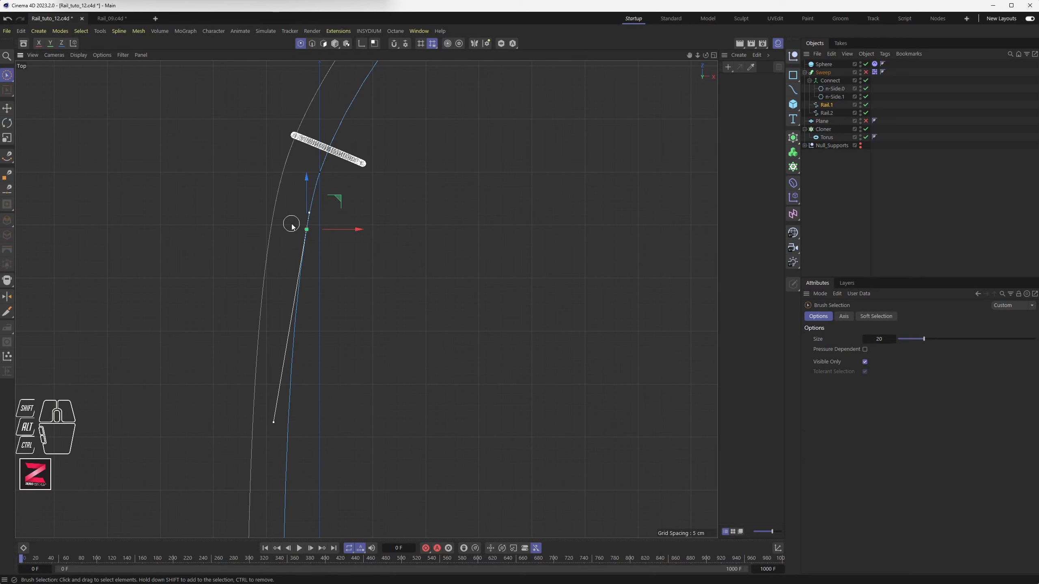
left_click_drag(292, 228, 308, 231)
middle_click_drag(215, 216, 210, 220)
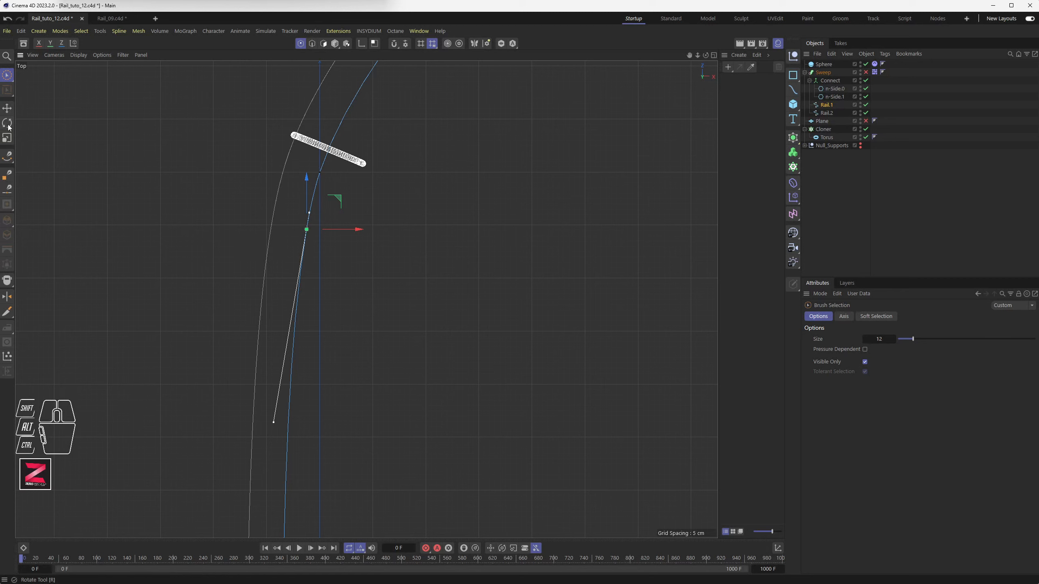
left_click(7, 108)
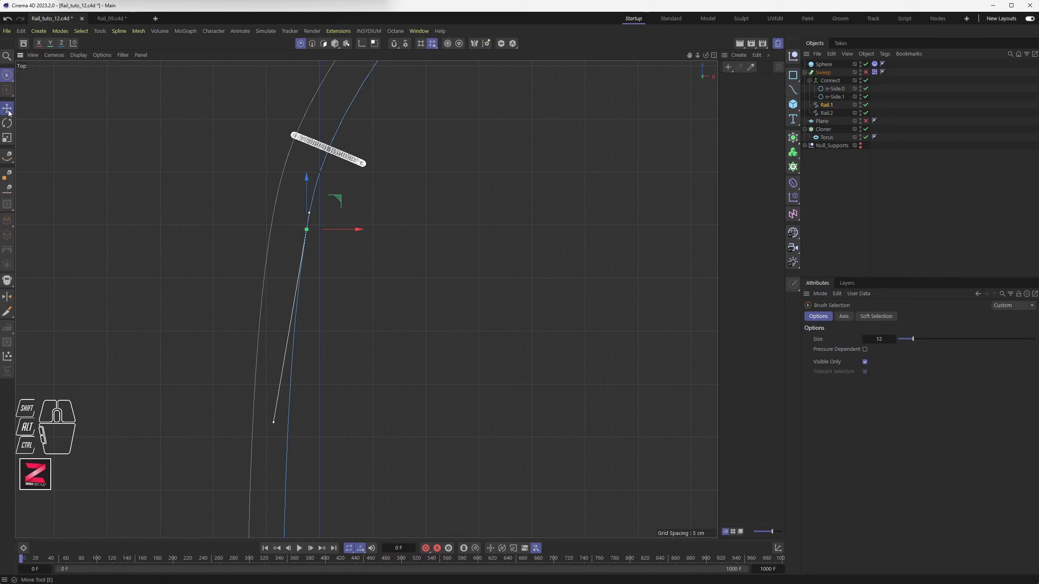
Unlock the X, Y and Z axes and swing the long tangent handle of Rail.1's new point in line with the straight descent
left_click(41, 44)
left_click(50, 44)
left_click(62, 44)
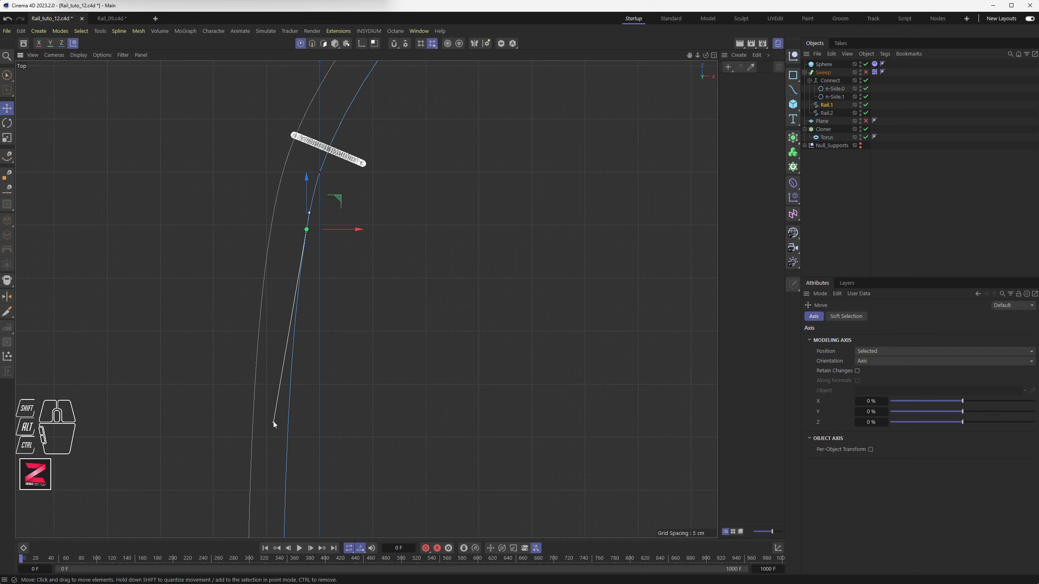
left_click_drag(273, 424, 305, 423)
Select the Rail.1 point beside the sphere at the top of the descent and align its tangent handles parallel to the Z axis
scroll(310, 421, "down", 5)
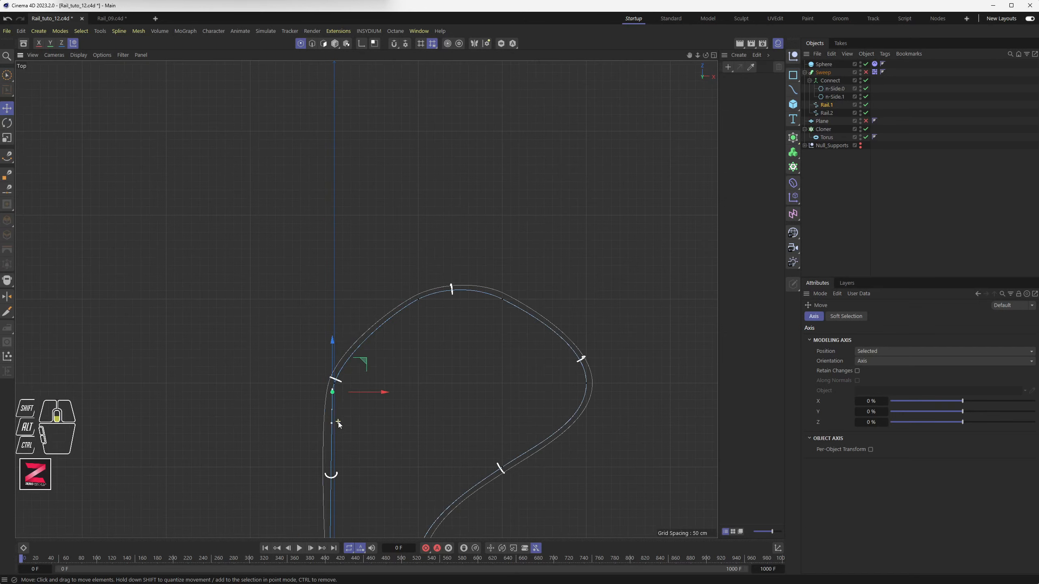
scroll(338, 425, "up", 10)
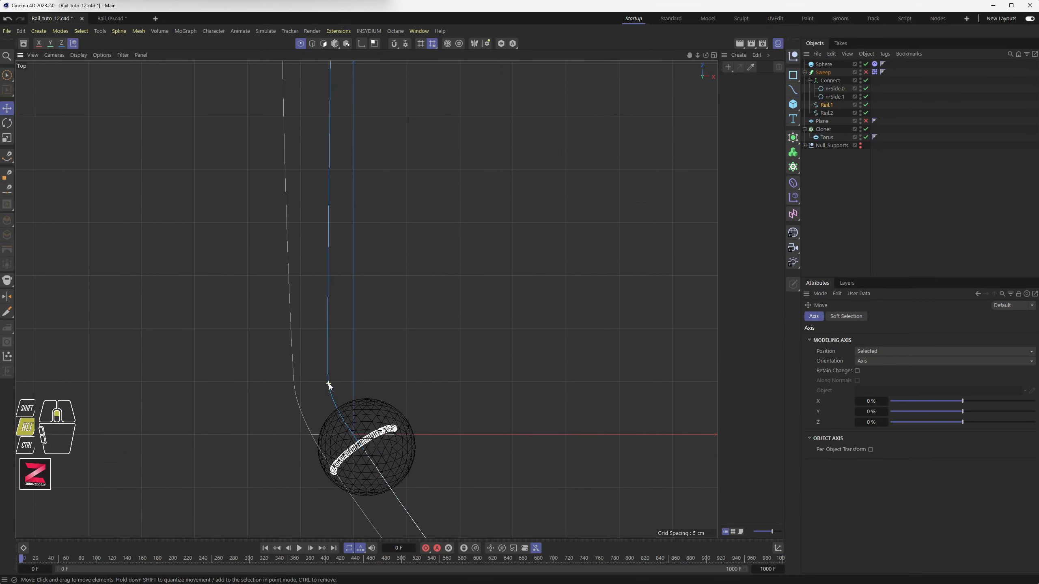
left_click(328, 385)
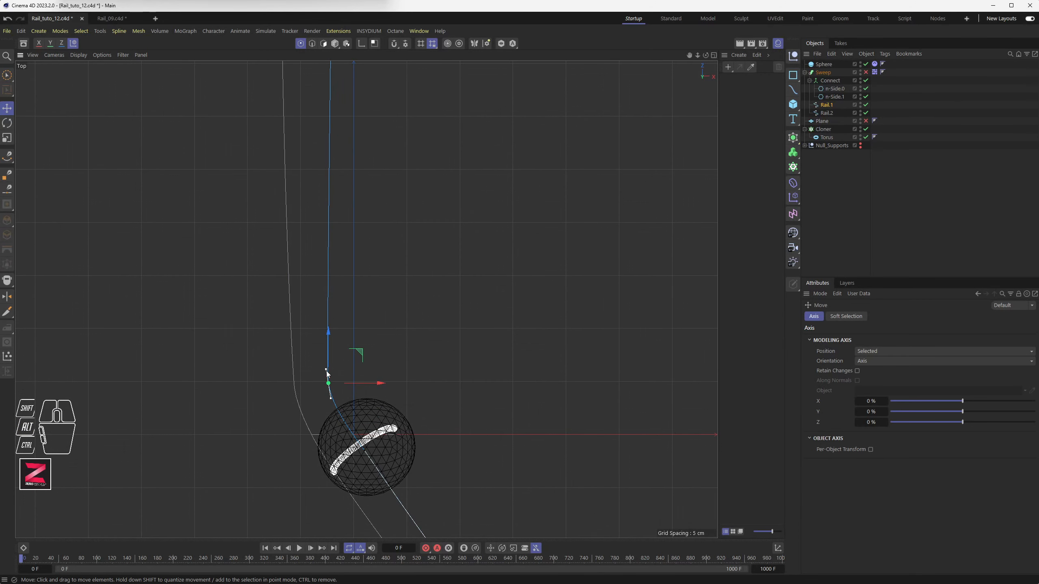
scroll(328, 374, "up", 4)
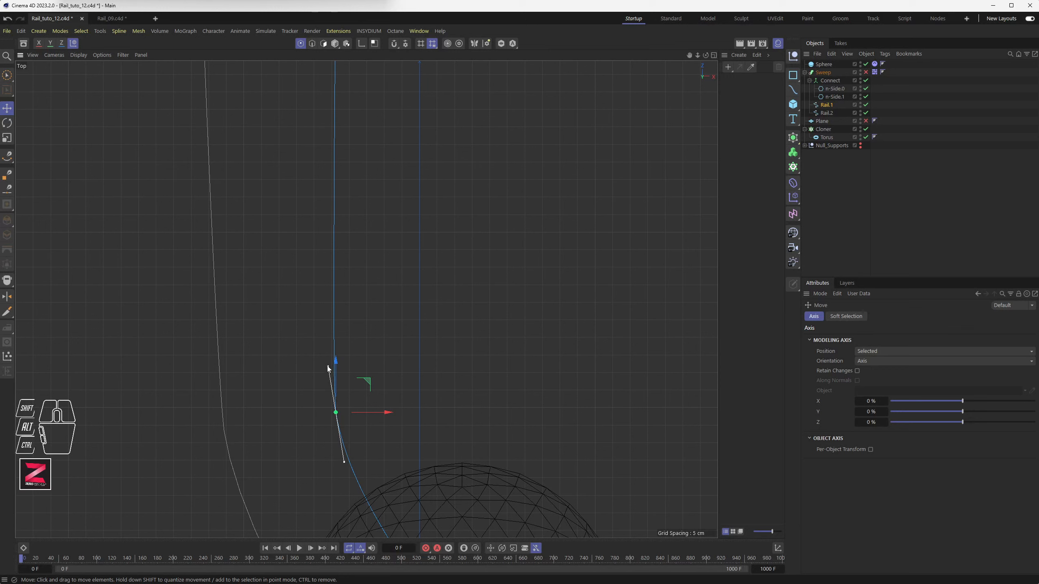
left_click_drag(328, 368, 335, 369)
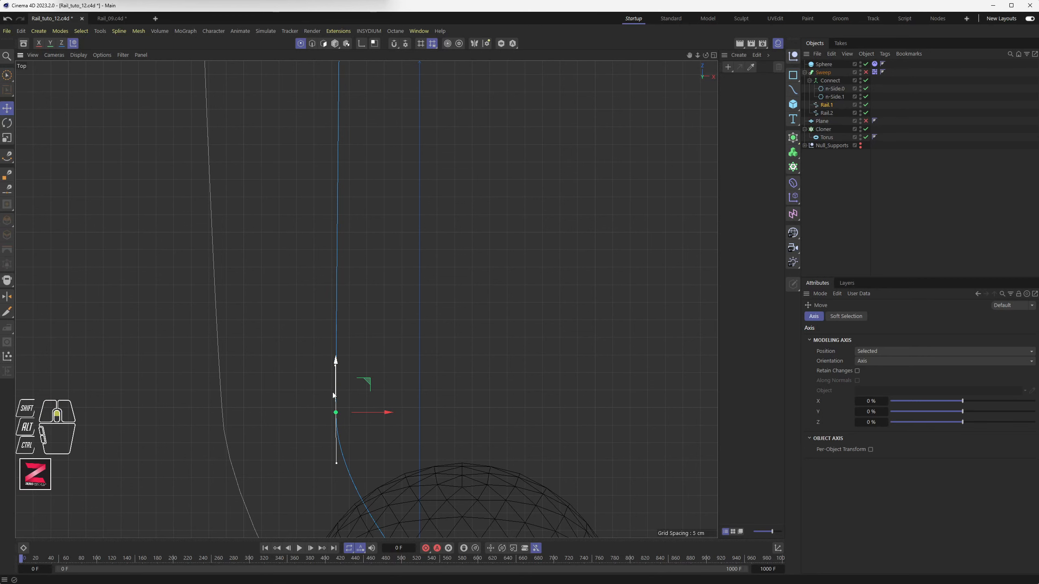
scroll(332, 392, "up", 3)
middle_click_drag(344, 412, 343, 313, "alt")
scroll(343, 313, "up", 4, "alt")
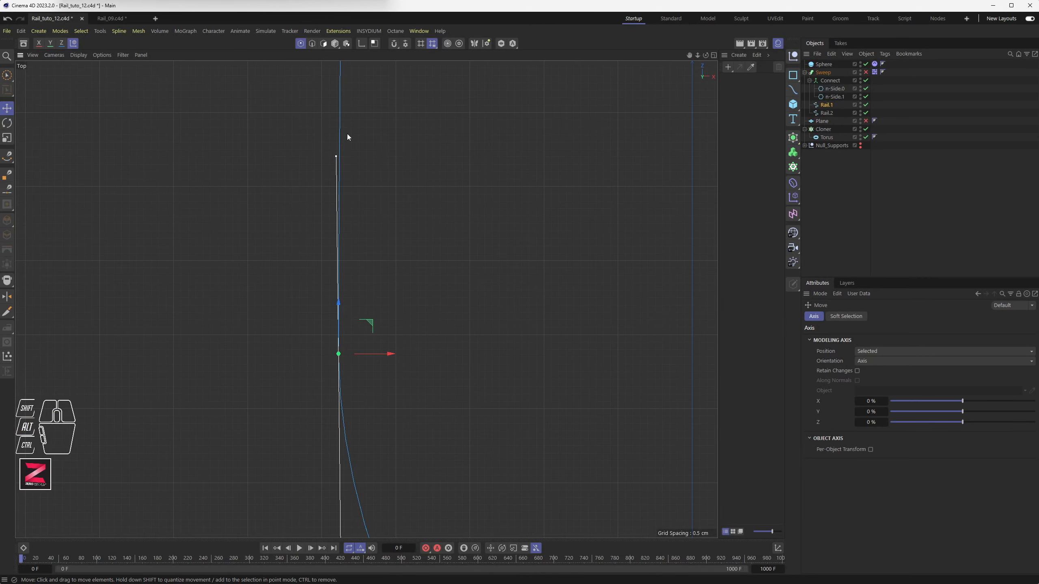
left_click_drag(336, 157, 339, 157)
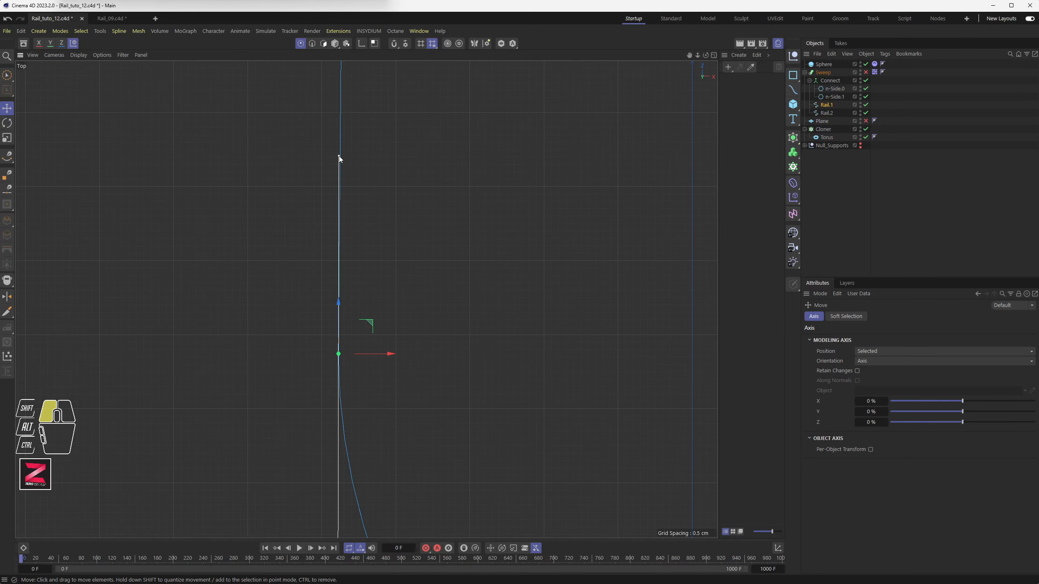
left_click_drag(338, 159, 339, 159)
Select Rail.1's new point near the lower bend with Brush Selection and show the coordinate values
scroll(339, 164, "down", 8)
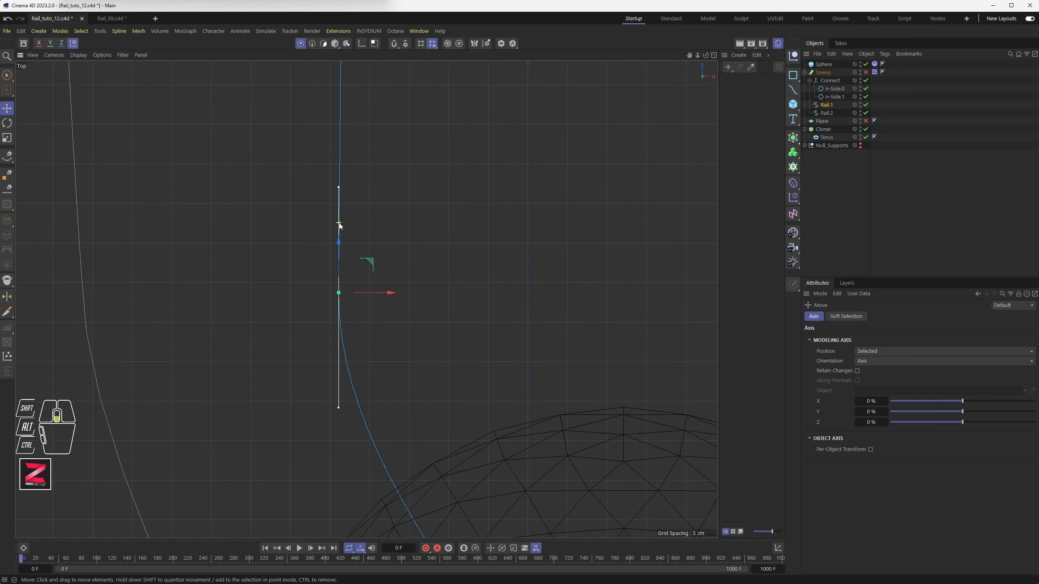
middle_click_drag(343, 216, 336, 442, "alt")
middle_click_drag(339, 207, 338, 401, "alt")
scroll(335, 348, "down", 2, "alt")
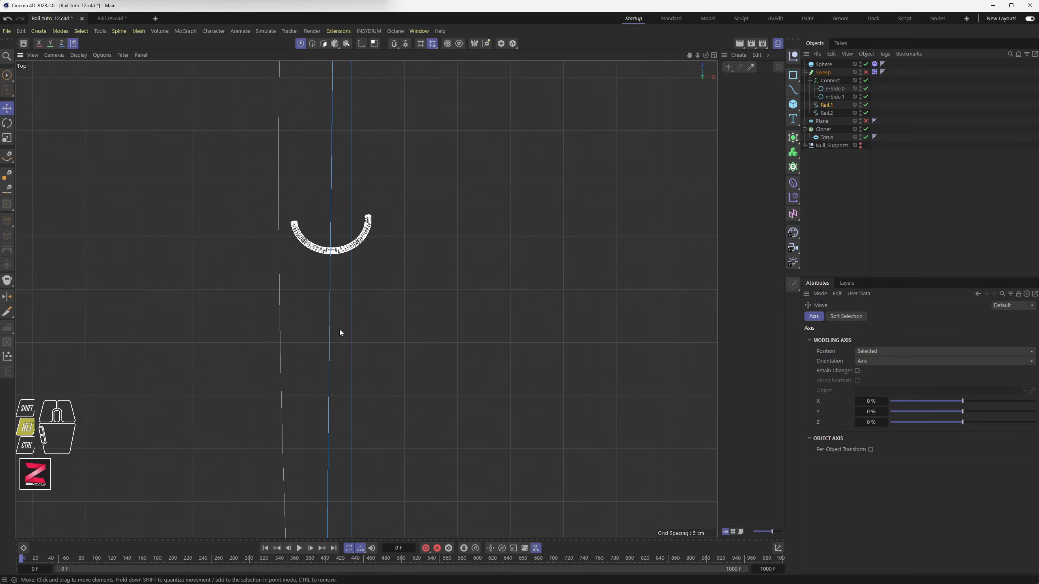
scroll(340, 330, "down", 6, "alt")
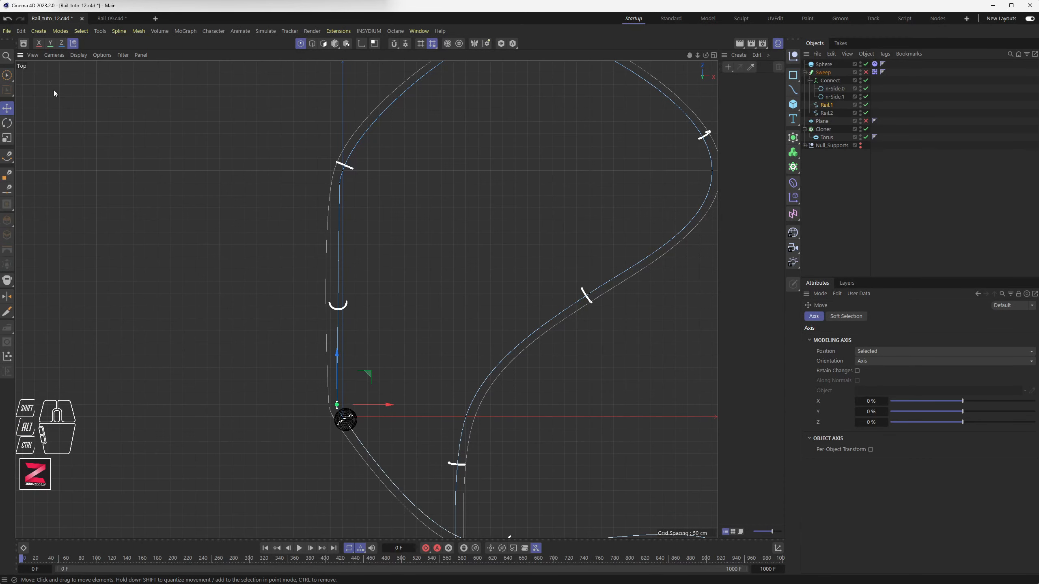
left_click(7, 75)
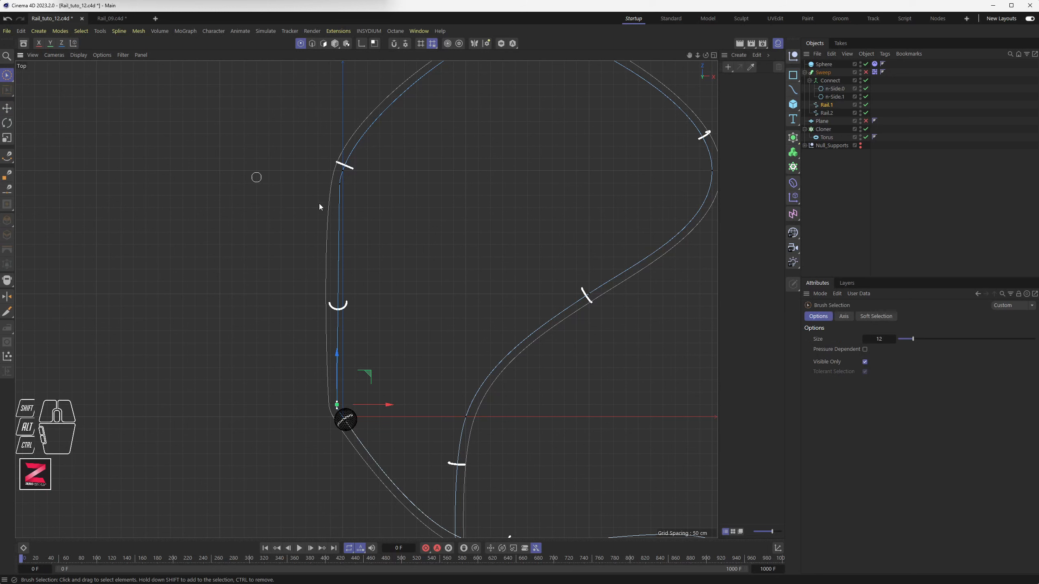
left_click(340, 183)
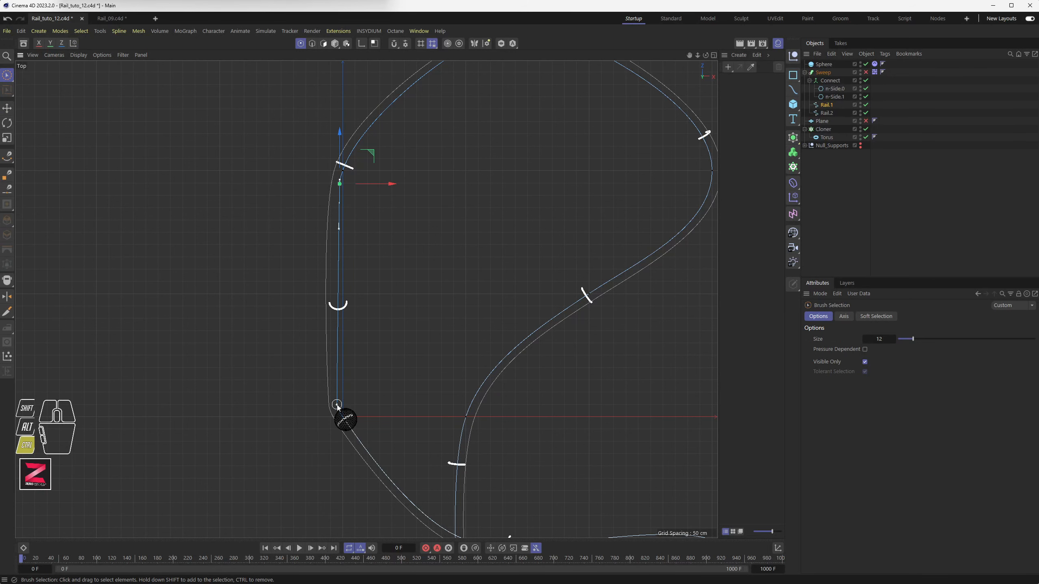
left_click(779, 550)
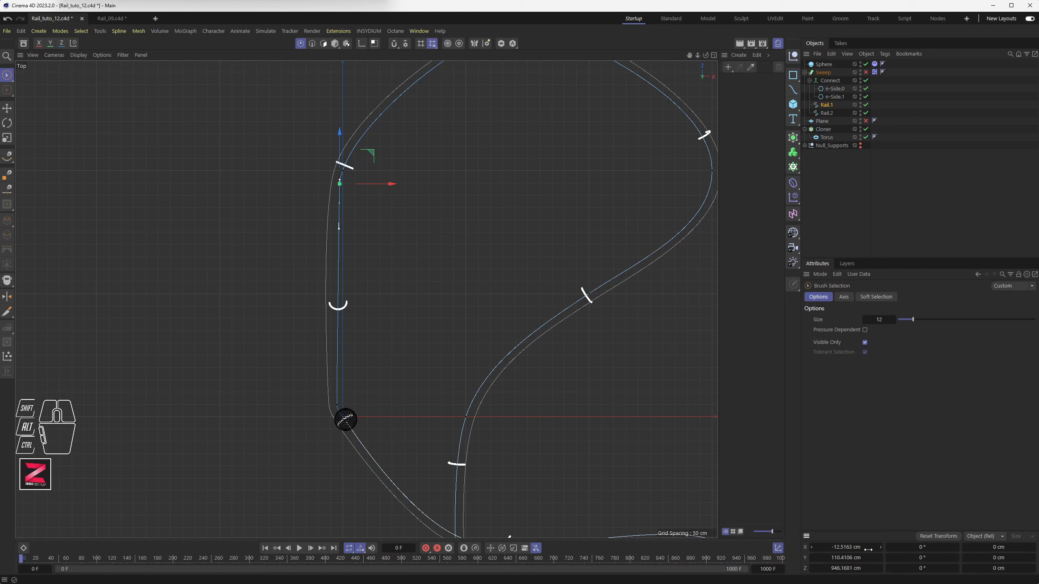
left_click_drag(842, 546, 847, 548)
key("ctrl+z")
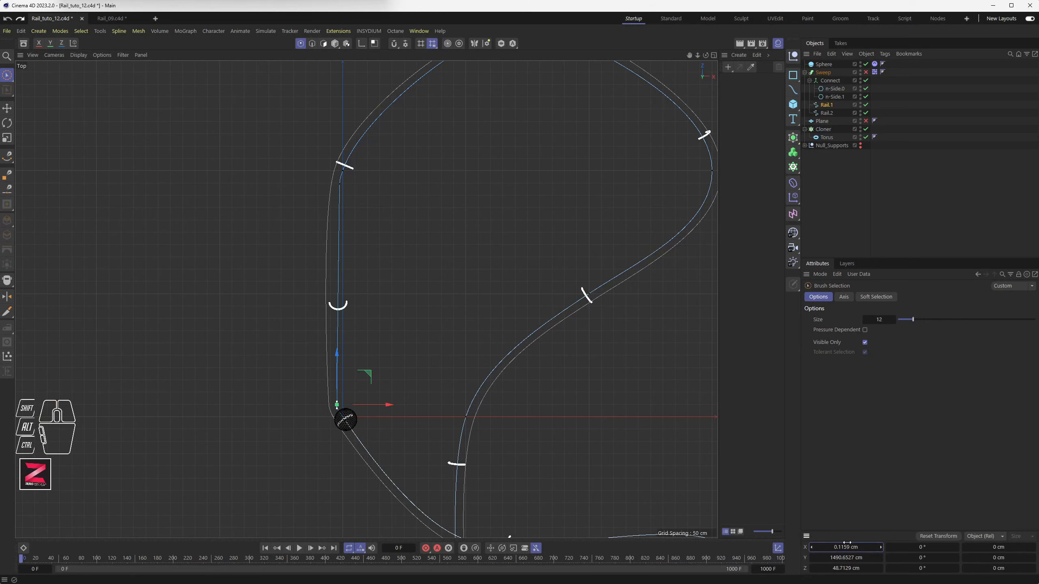
key("ctrl+z")
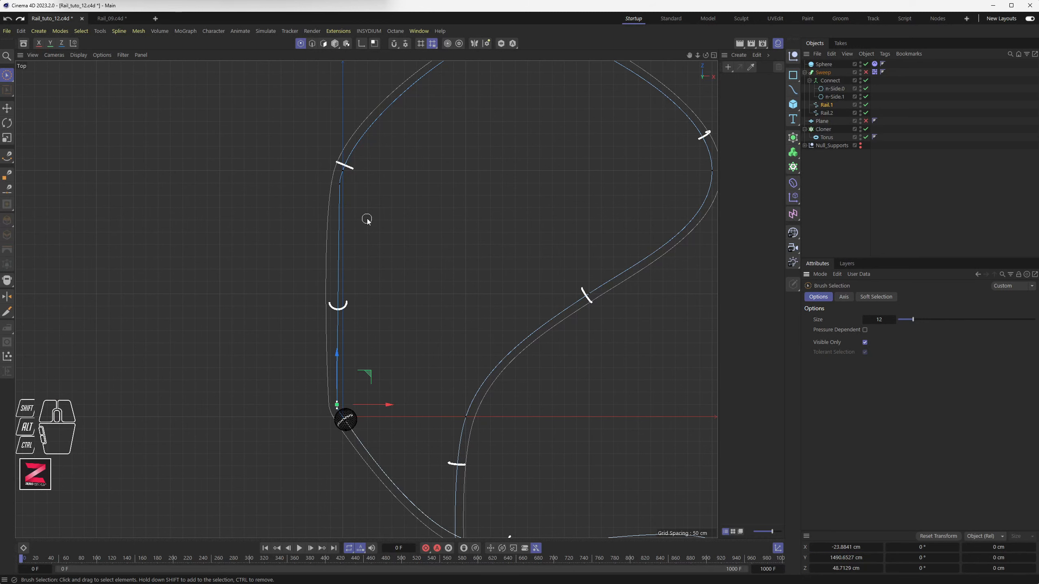
Check the X positions of Rail.1's two descent points and realign the tangent handle of the one beside the sphere parallel to the Z axis
left_click(336, 185)
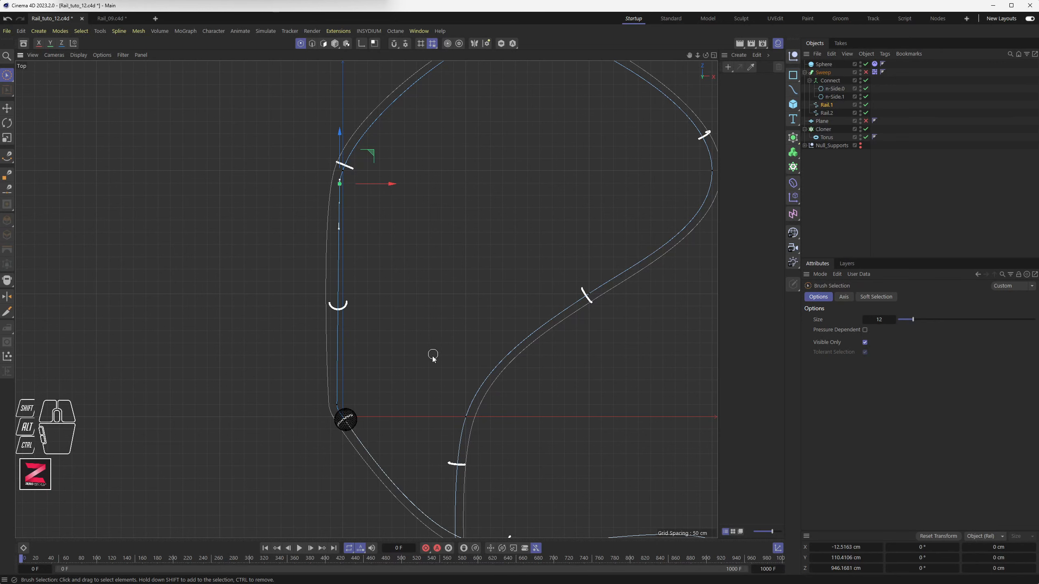
scroll(358, 402, "up", 10)
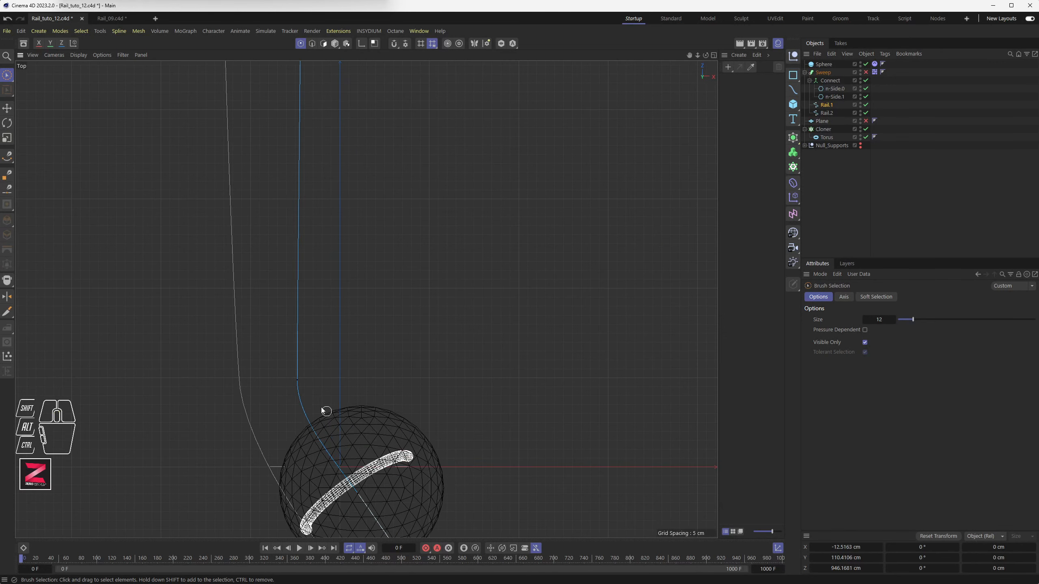
scroll(299, 383, "up", 2)
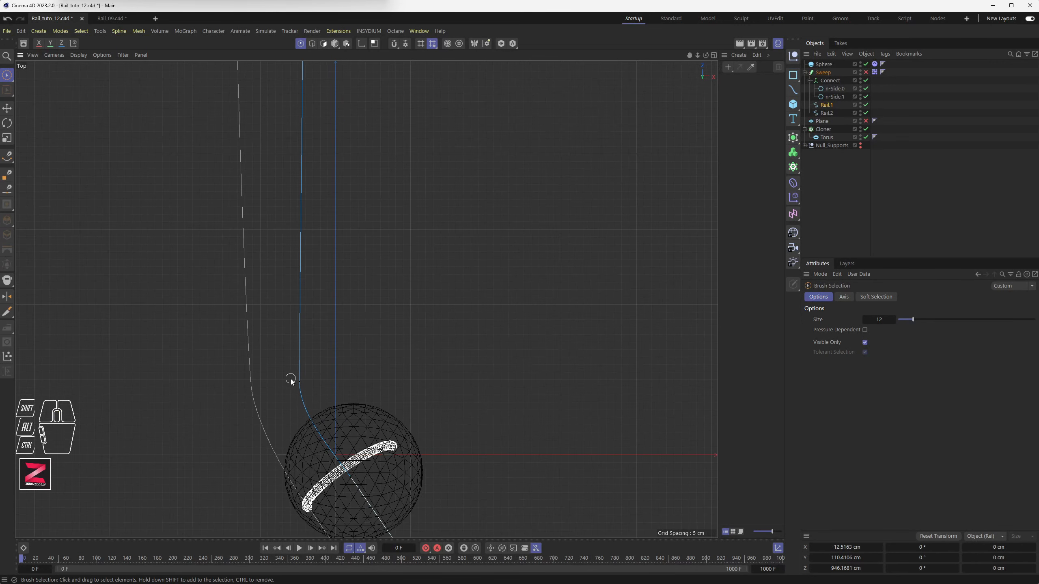
scroll(300, 385, "up", 3)
left_click(295, 375)
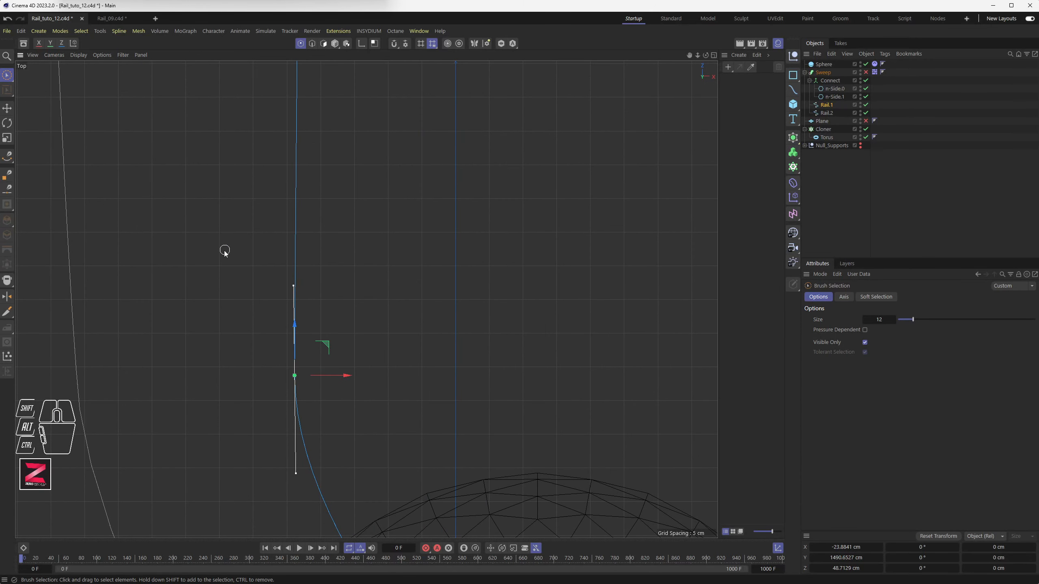
key("e")
left_click_drag(295, 287, 294, 287)
scroll(272, 339, "up", 3)
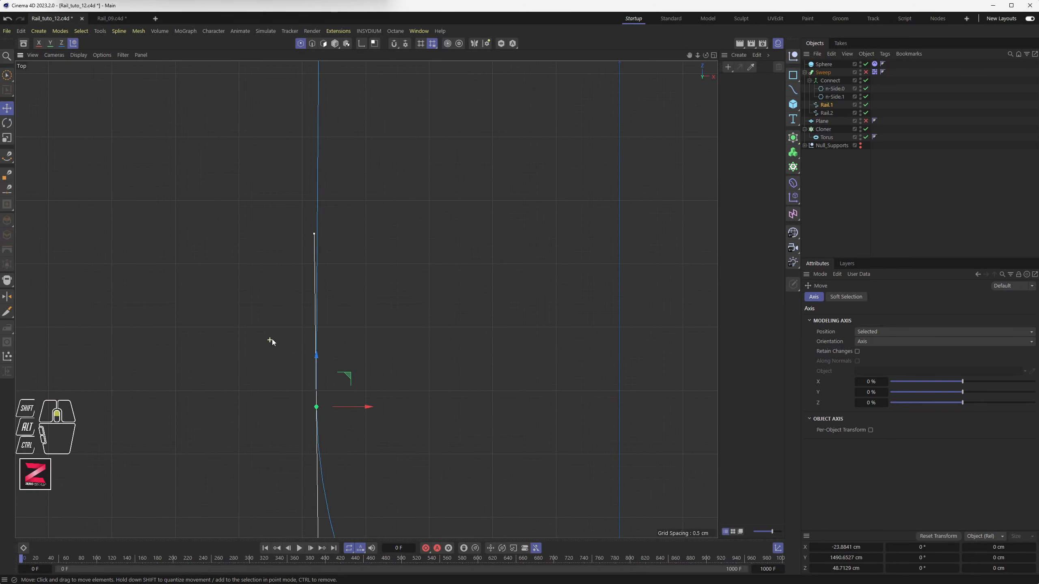
left_click_drag(310, 203, 317, 205)
scroll(341, 241, "down", 5)
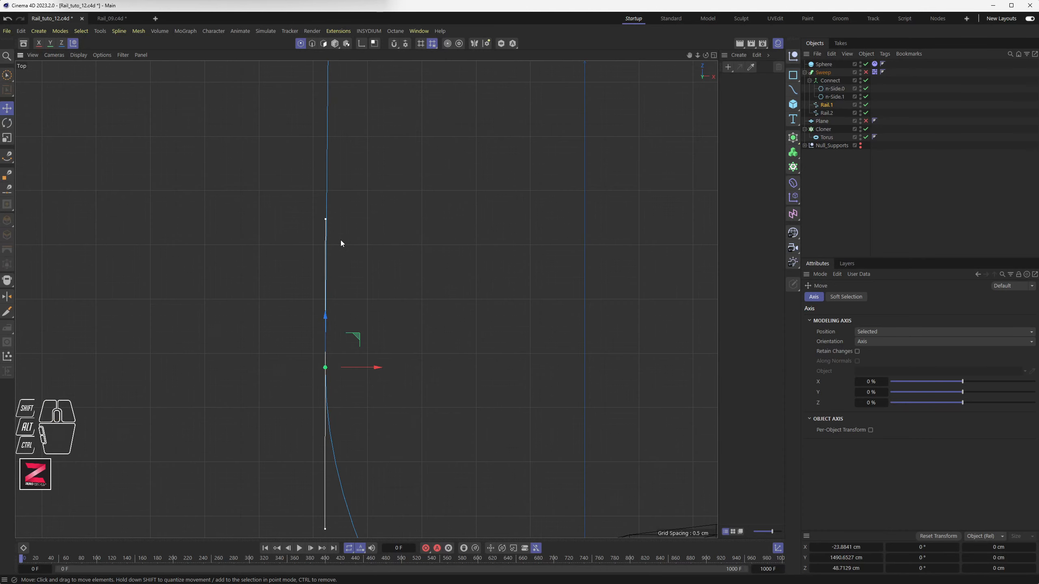
Move Rail.1's new point near the lower bend along X so it lines up with the point beside the sphere
middle_click_drag(353, 163, 345, 430, "alt")
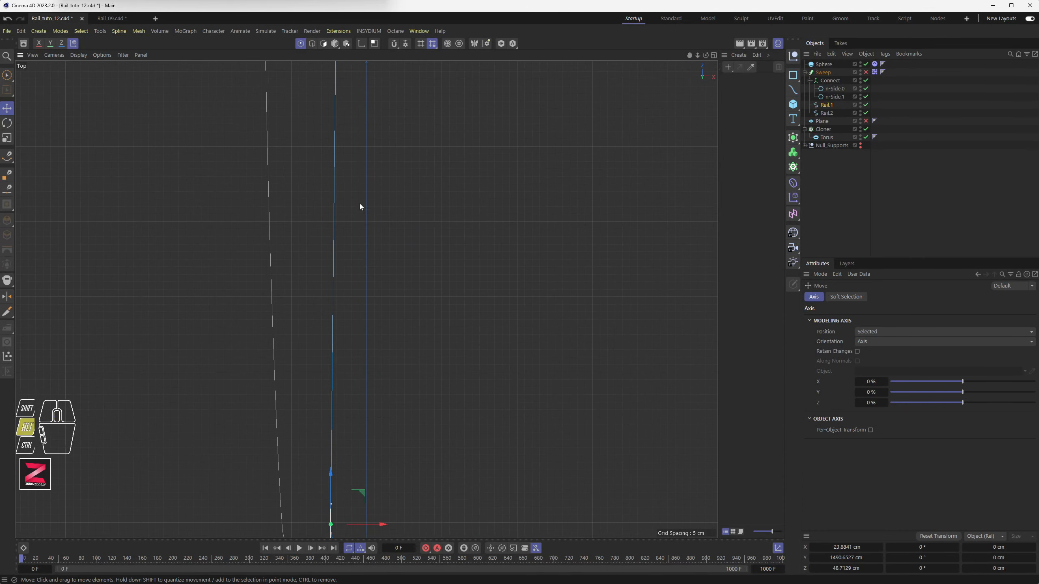
scroll(360, 219, "up", 1, "alt")
scroll(360, 220, "down", 4, "alt")
scroll(360, 219, "down", 3, "alt")
middle_click_drag(381, 63, 349, 363, "alt")
left_click(324, 165)
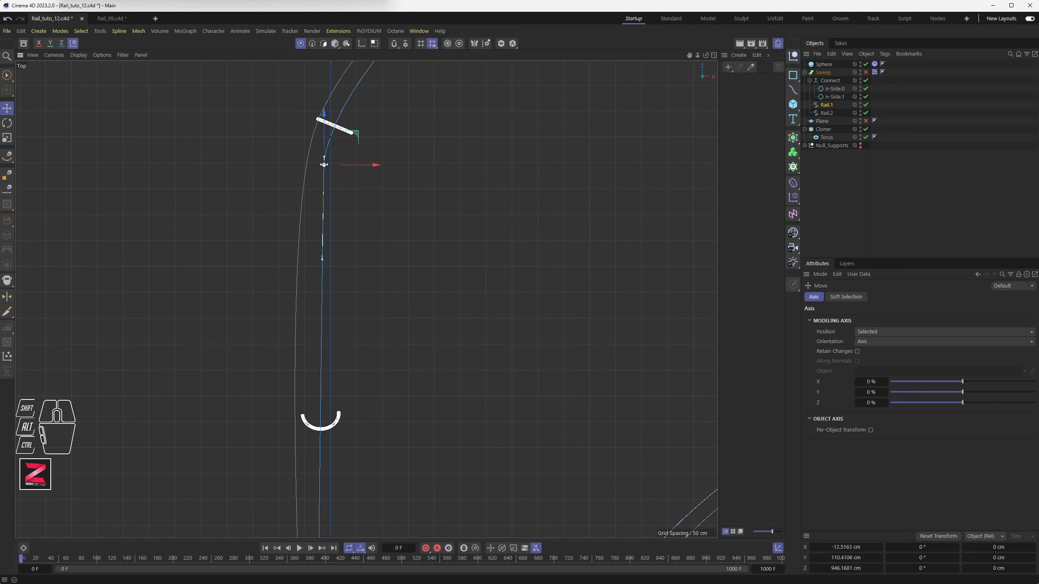
left_click_drag(347, 164, 341, 164)
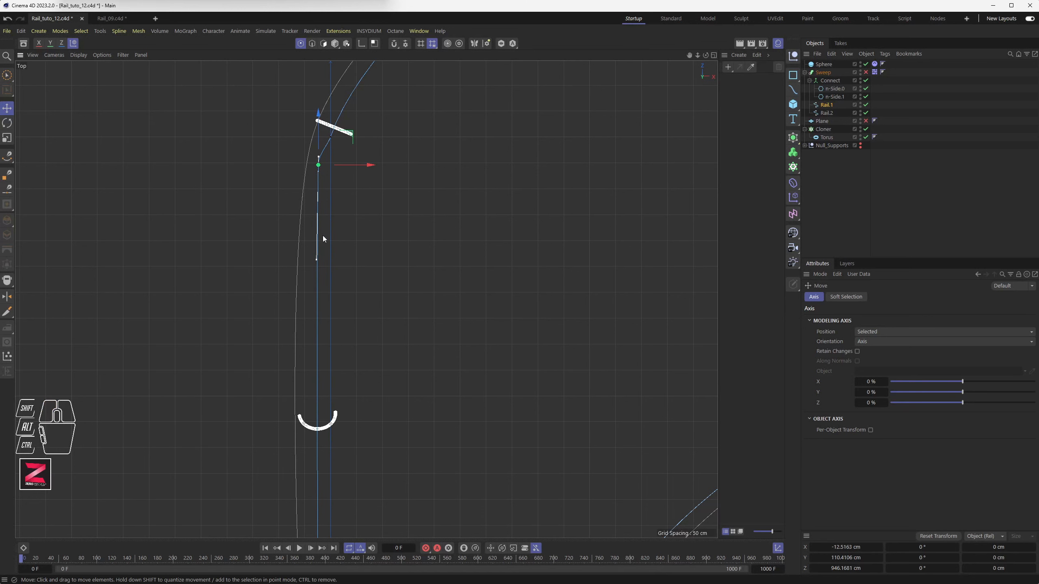
Align the tangent handle of Rail.1's point near the lower bend parallel to Z and move the point about 37 cm along negative Z
left_click_drag(317, 260, 319, 260)
scroll(320, 277, "down", 4)
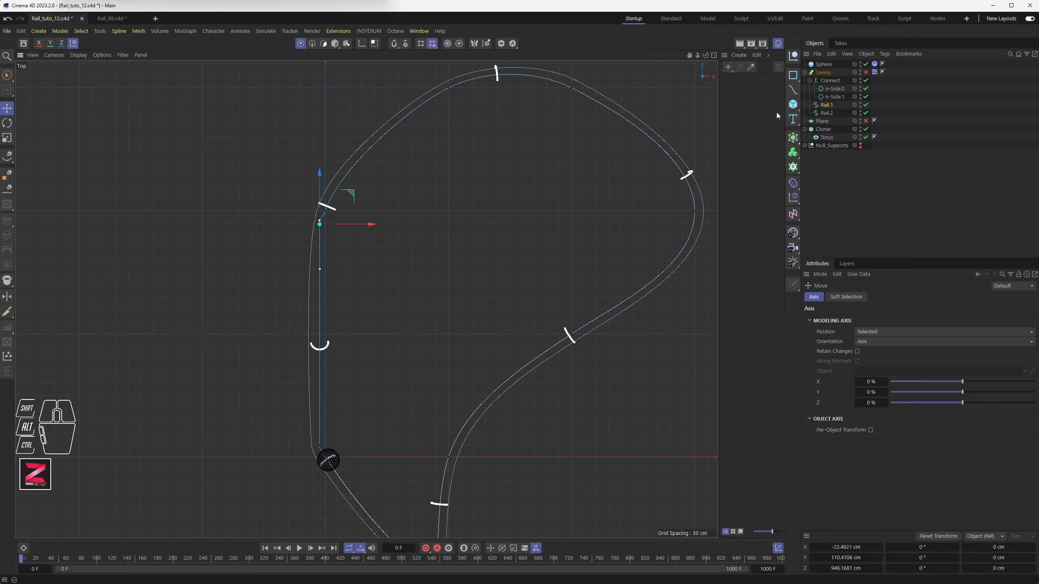
scroll(313, 227, "up", 5)
scroll(319, 226, "up", 3)
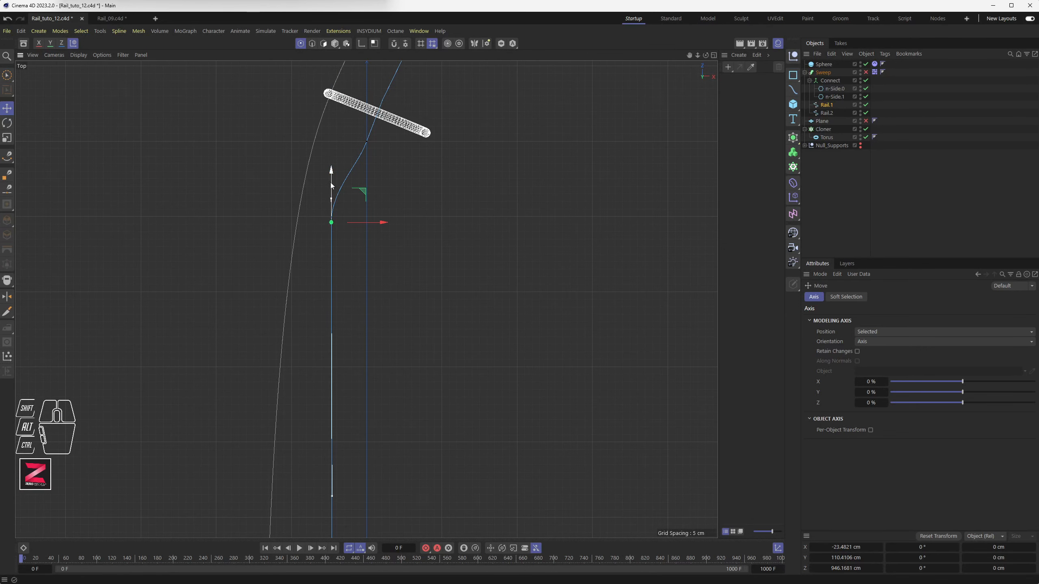
left_click_drag(330, 182, 338, 241)
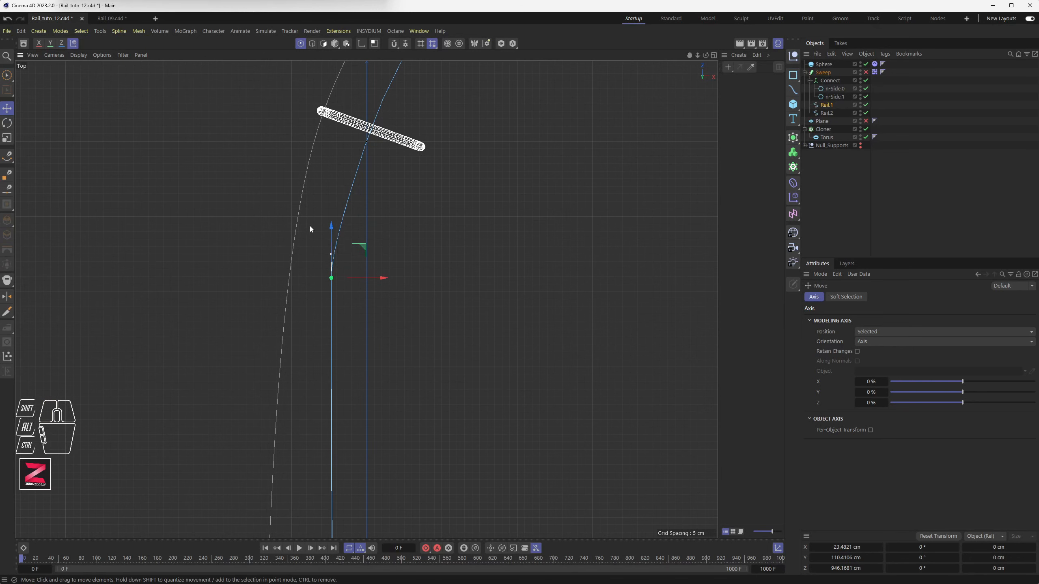
Move Rail.2's point near the lower bend about 19.7 cm along negative X and about 47 cm along negative Z
left_click(834, 113)
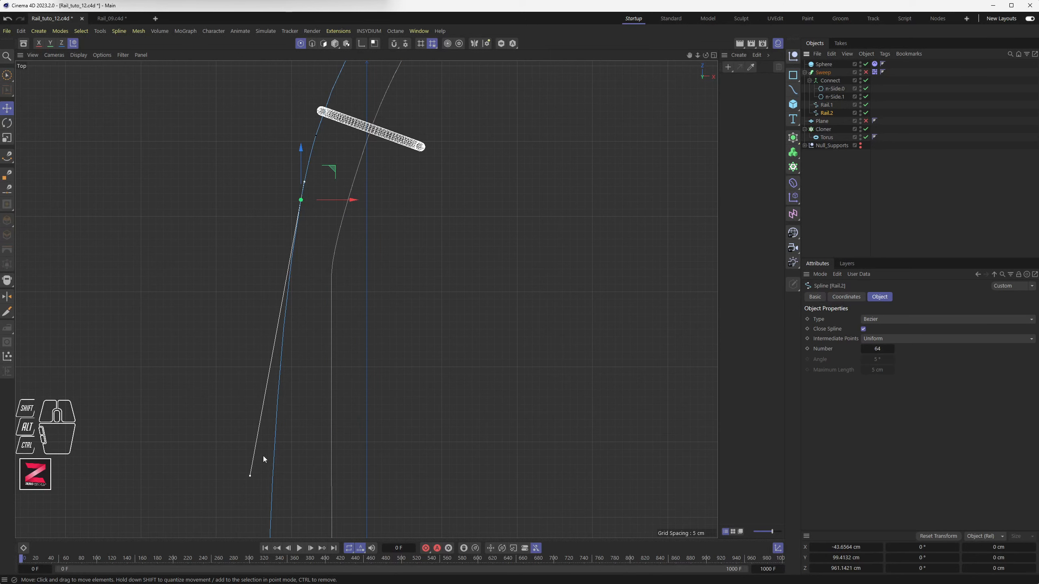
left_click_drag(345, 201, 315, 207)
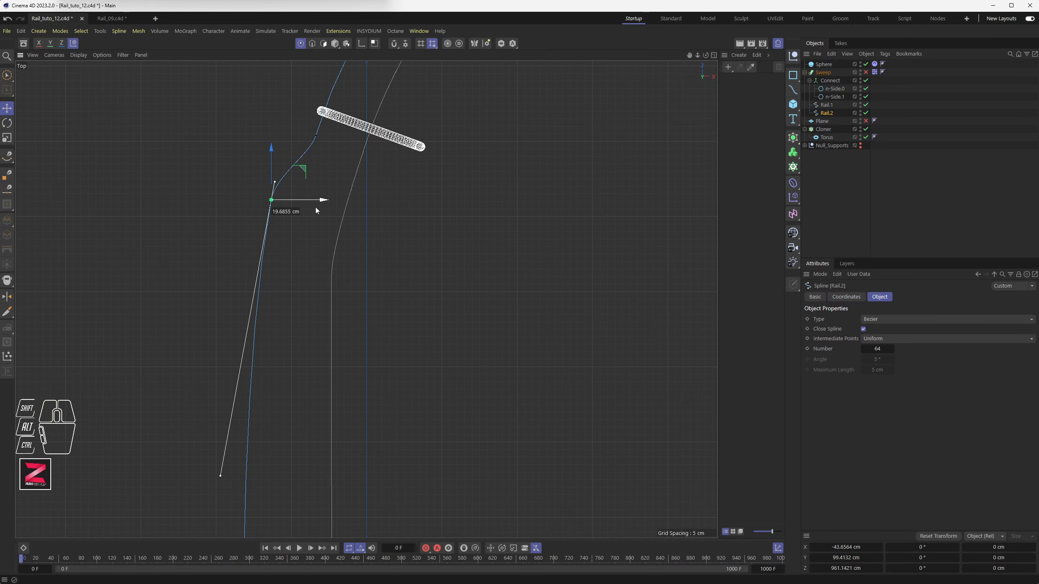
left_click_drag(270, 166, 282, 236)
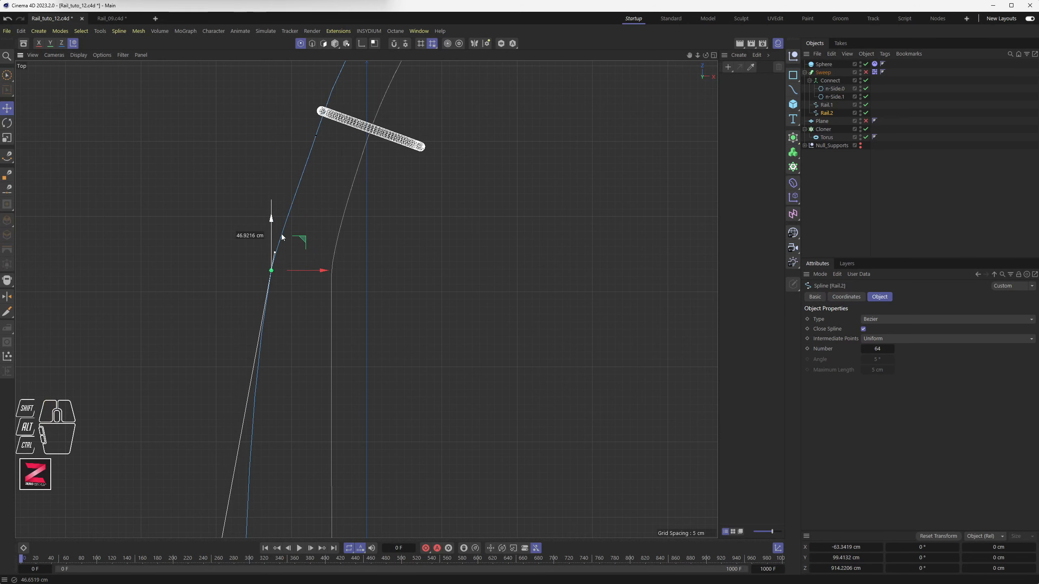
Align the long tangent handle of Rail.2's lower bend point parallel to the Z axis
scroll(276, 308, "down", 3)
scroll(276, 307, "down", 2)
left_click_drag(249, 406, 274, 407)
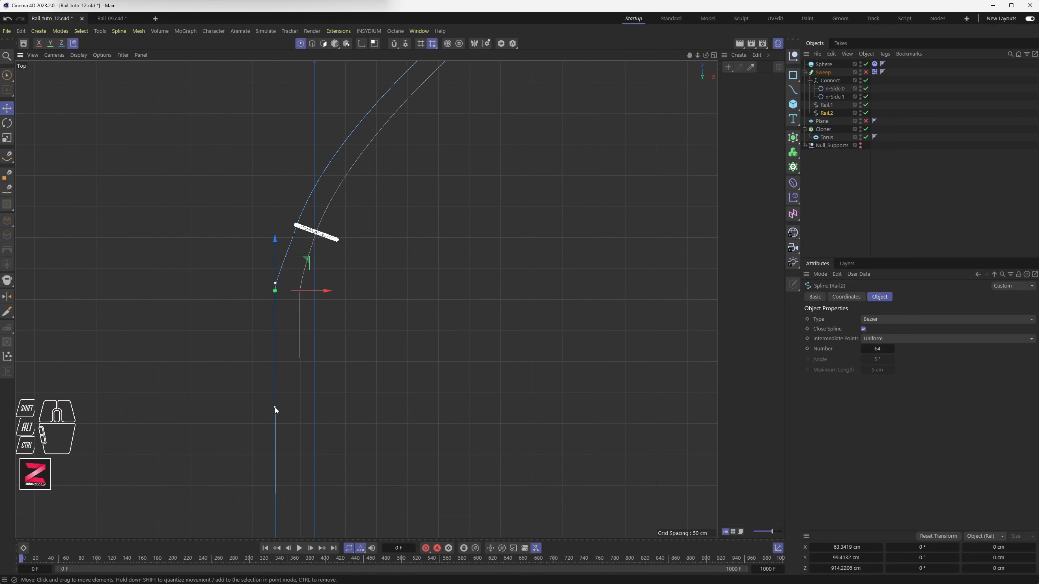
scroll(281, 389, "down", 2)
scroll(281, 355, "up", 5)
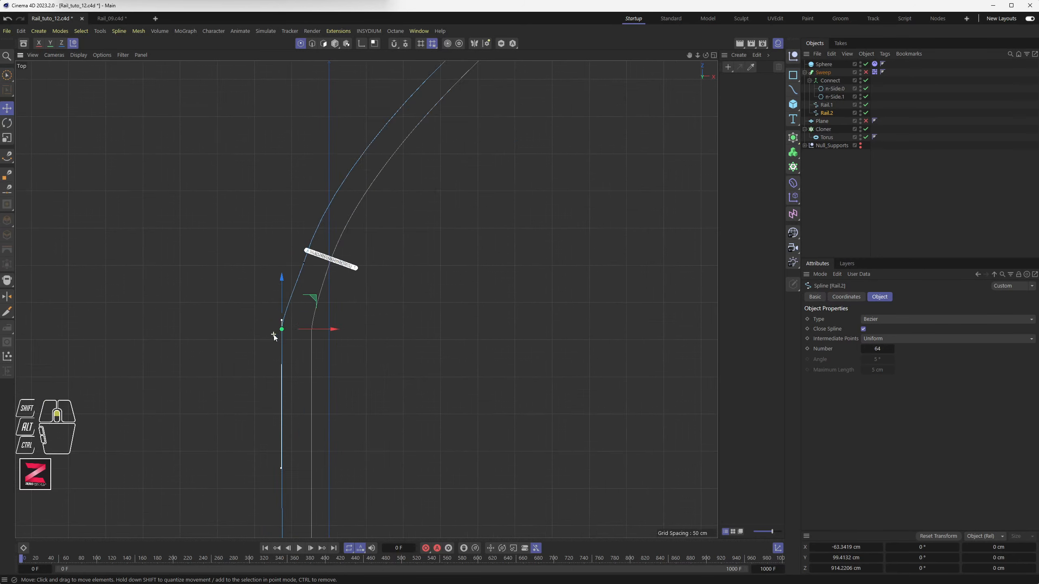
Lengthen the short tangent handle of Rail.2's lower bend point and move the point about 14 cm along negative Z
scroll(287, 311, "down", 2)
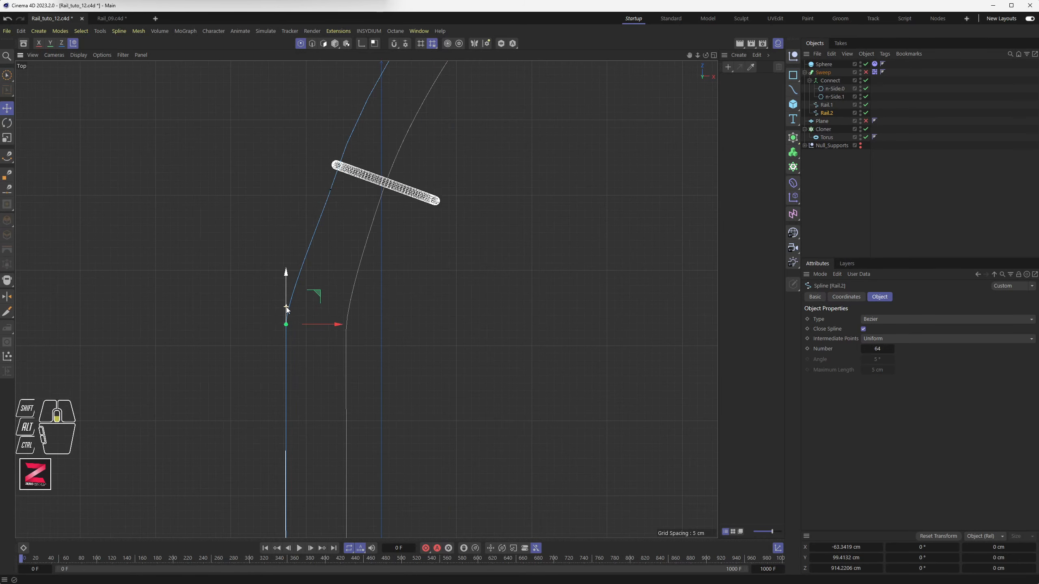
mouse_move(286, 310)
left_mouse_down()
mouse_move(286, 322)
mouse_move(287, 272)
mouse_move(285, 290)
mouse_move(301, 304)
mouse_move(282, 298)
left_mouse_up()
scroll(285, 310, "down", 2)
key("ctrl+z")
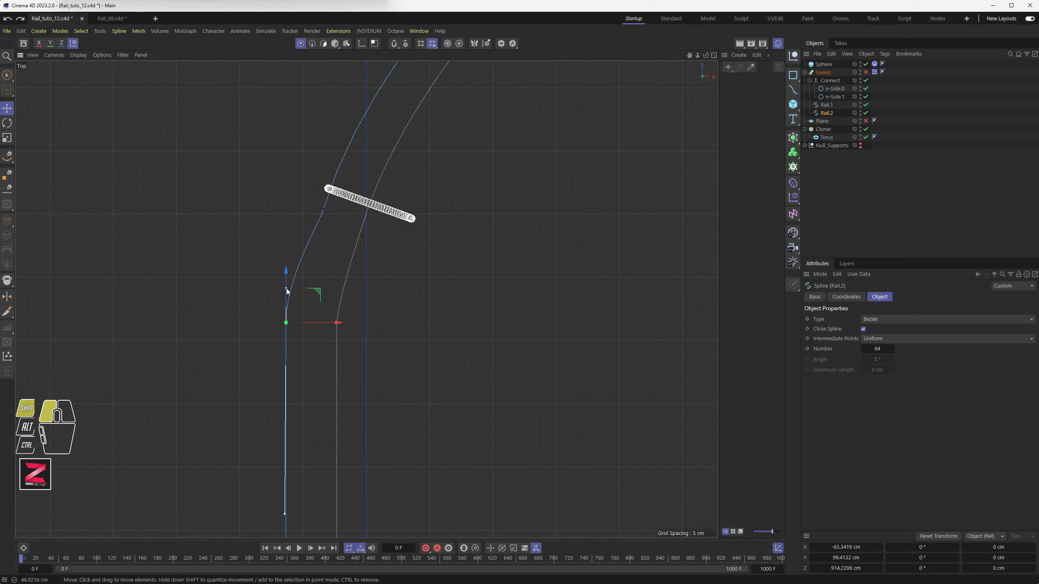
left_click_drag(285, 289, 286, 311, "shift")
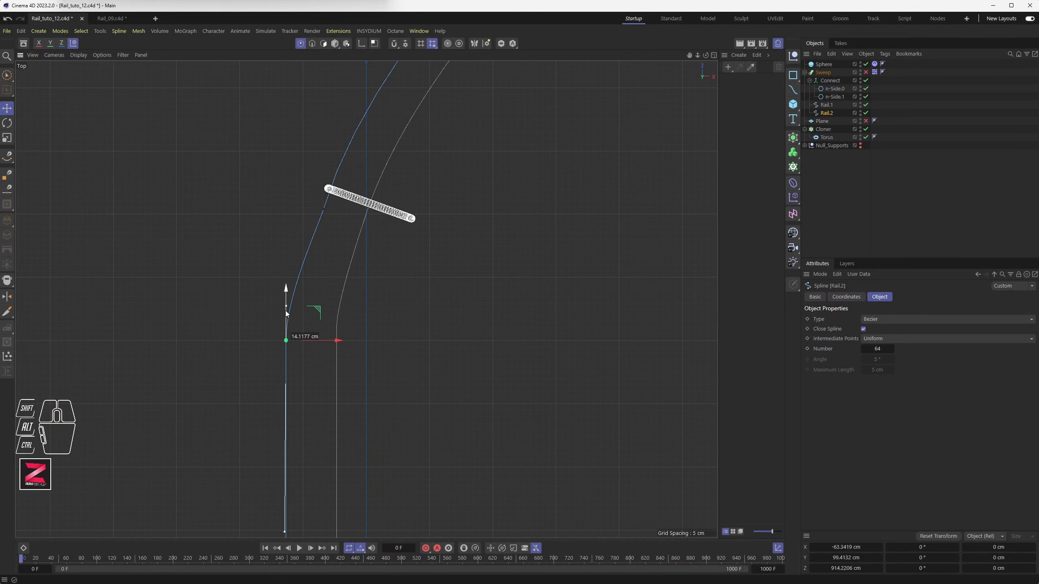
Select Rail.2's point beside the sphere, align its upper tangent handle parallel to Z and move the point about 1.5 cm along negative X
scroll(289, 339, "down", 5)
middle_click_drag(294, 368, 269, 249, "alt")
scroll(309, 383, "up", 4)
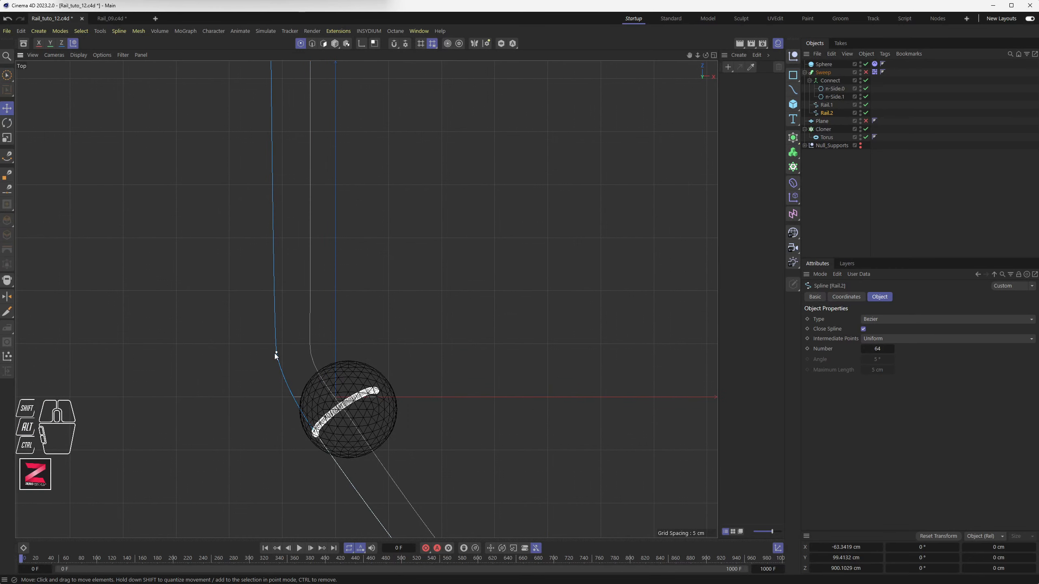
left_click(276, 354)
scroll(273, 342, "up", 3, "alt")
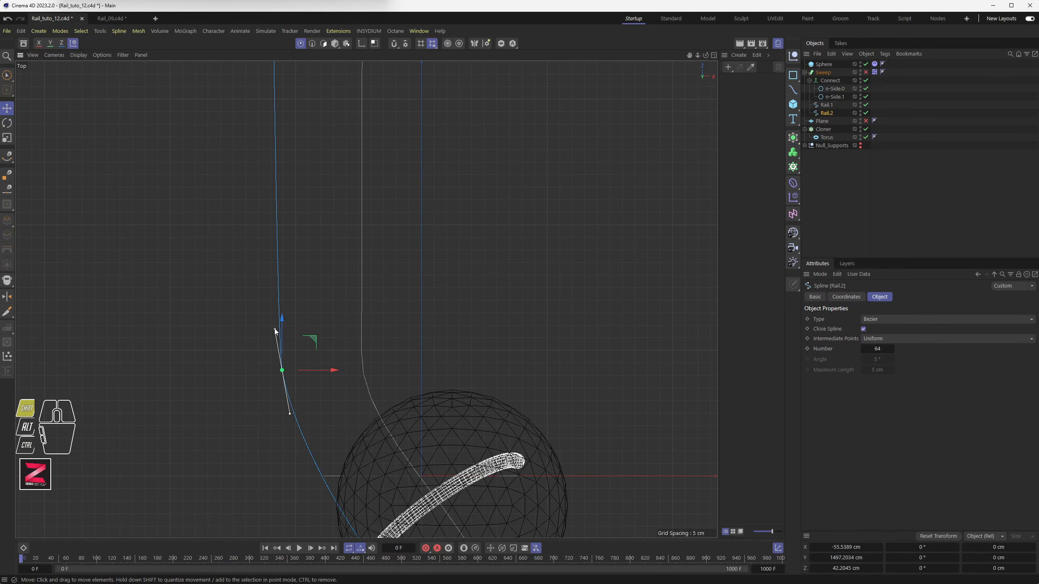
left_click_drag(275, 330, 281, 291, "shift")
left_click_drag(313, 371, 292, 388)
key("ctrl+shift+z")
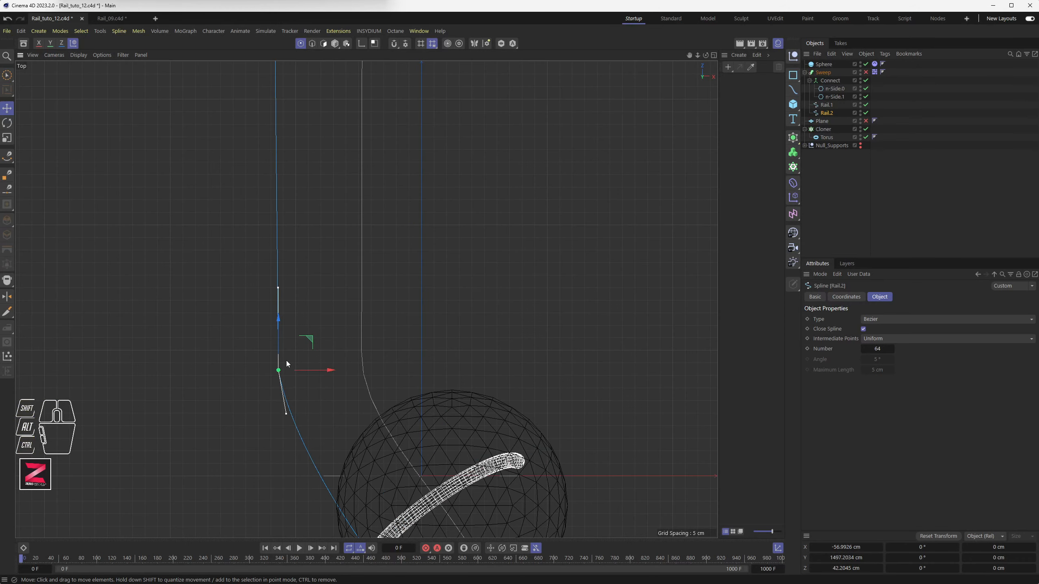
Shorten the upper tangent handle of Rail.2's point beside the sphere and align its lower handle parallel to the Z axis
scroll(294, 334, "up", 1)
scroll(293, 334, "down", 7)
middle_click_drag(293, 331, 287, 437, "alt")
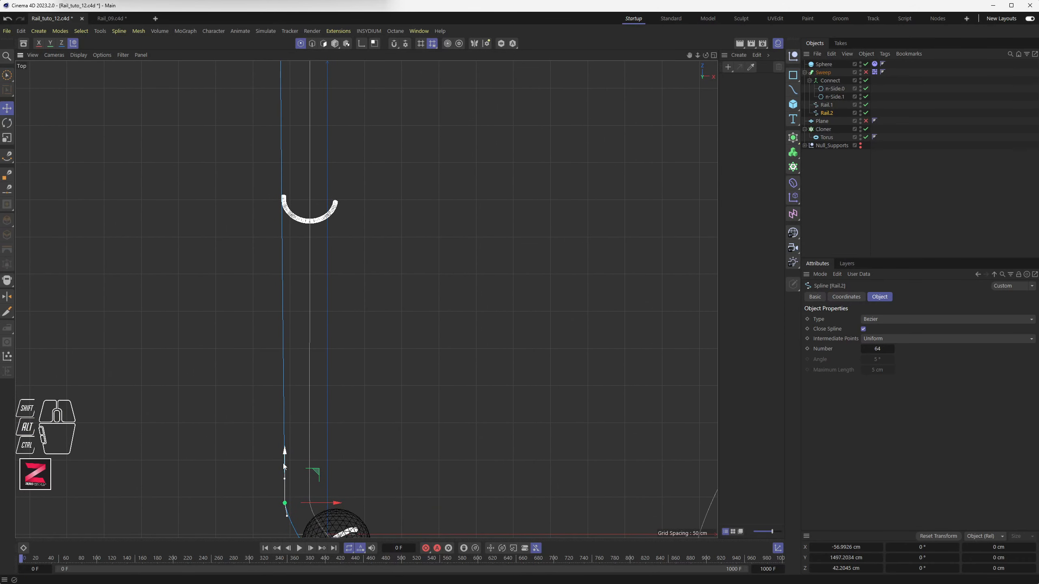
scroll(285, 480, "up", 5)
middle_click_drag(281, 483, 290, 258, "alt")
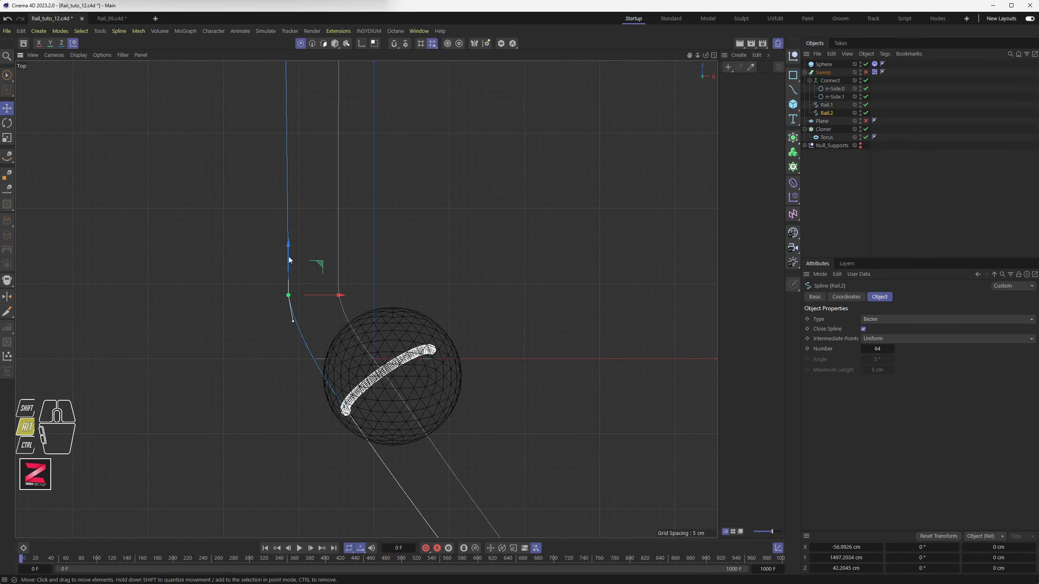
scroll(292, 286, "up", 8)
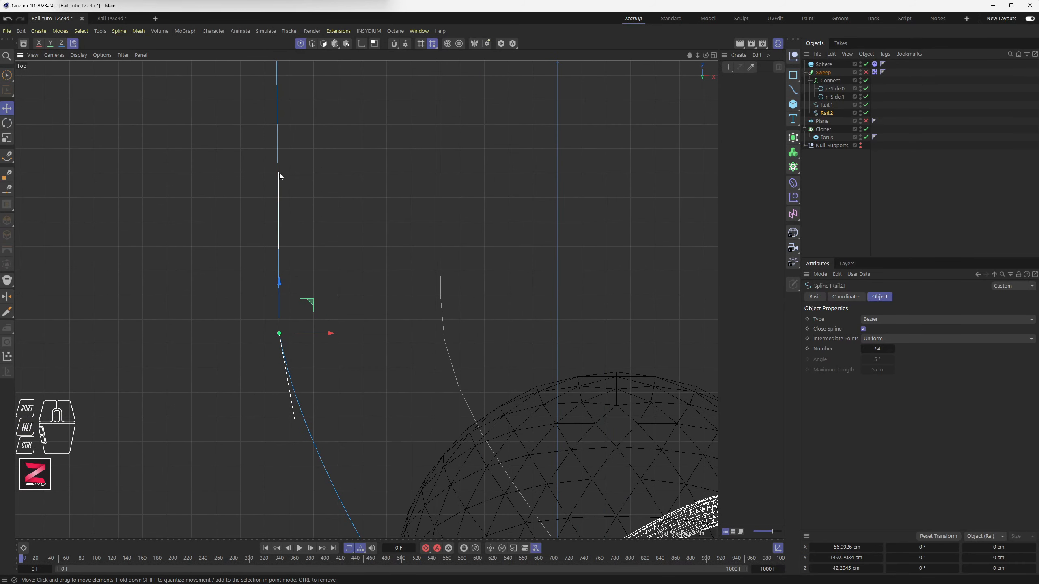
left_click_drag(279, 173, 278, 312)
key("ctrl+z")
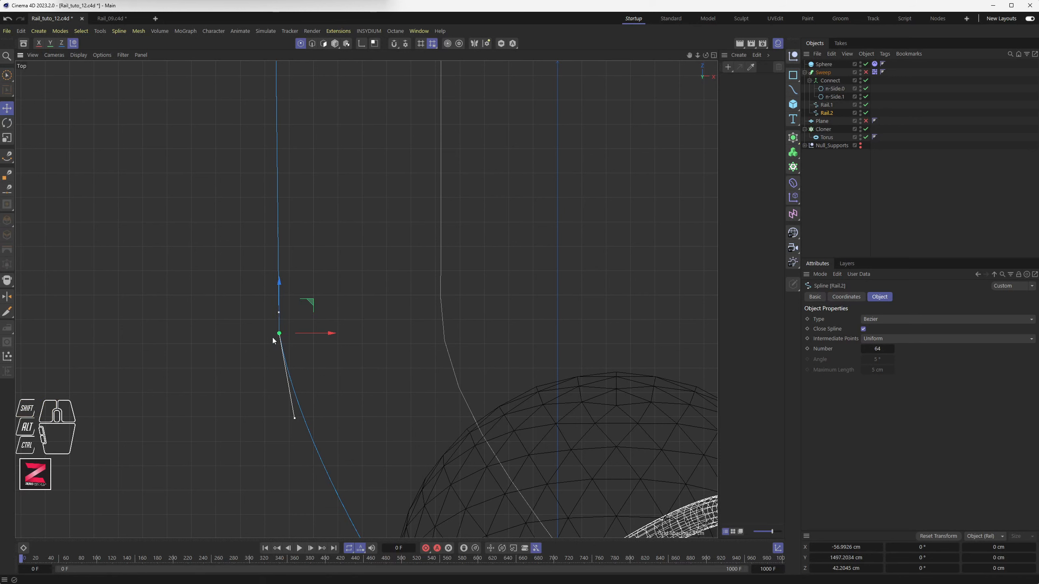
left_click_drag(295, 420, 279, 422, "shift")
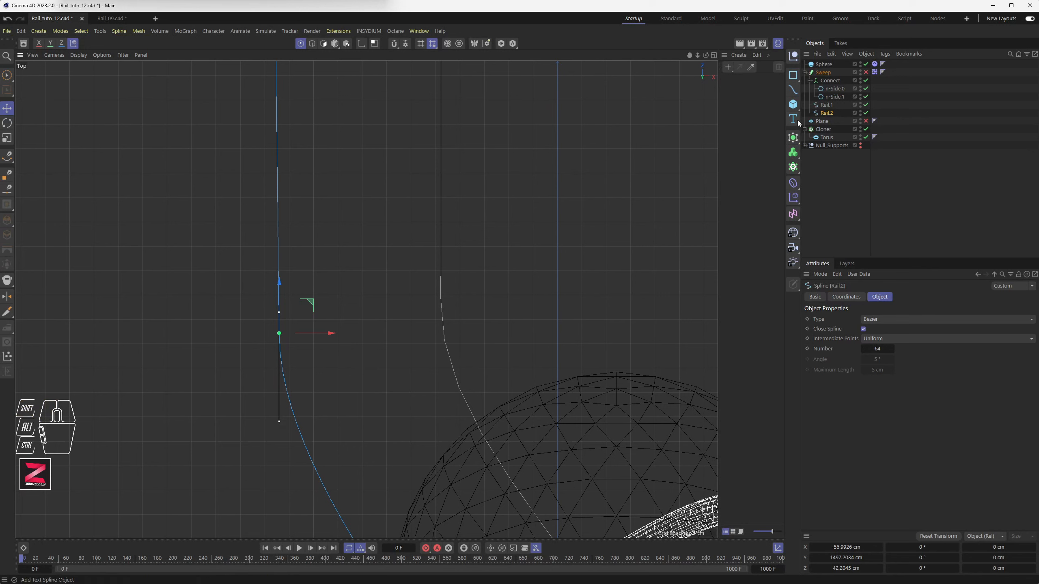
Adjust the lengths of both tangent handles on Rail.1's point beside the sphere, keeping them parallel to the Z axis
left_click(831, 104)
left_click(439, 302)
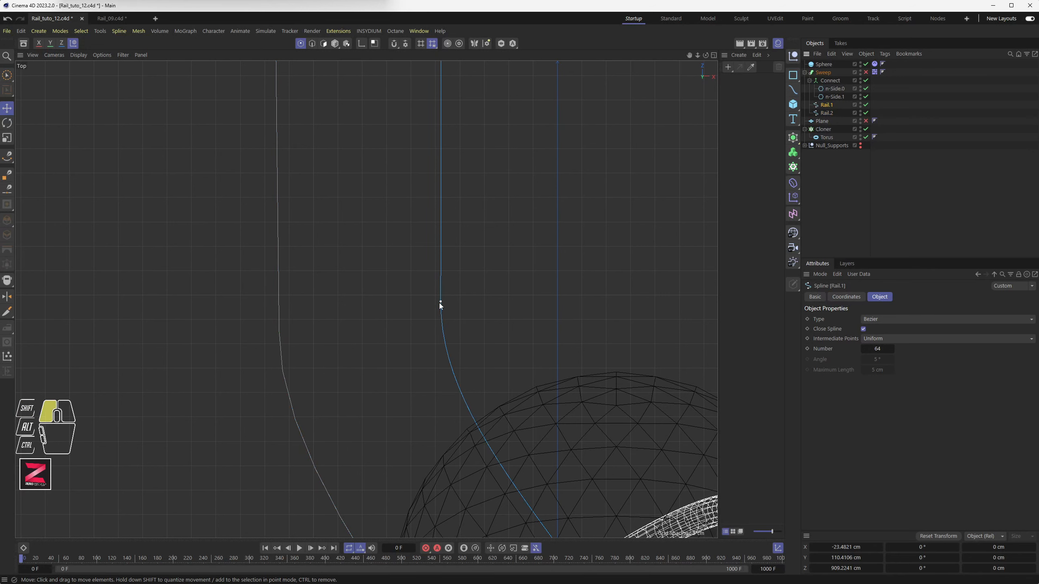
left_click_drag(443, 236, 444, 268, "shift")
left_click_drag(440, 375, 441, 389, "shift")
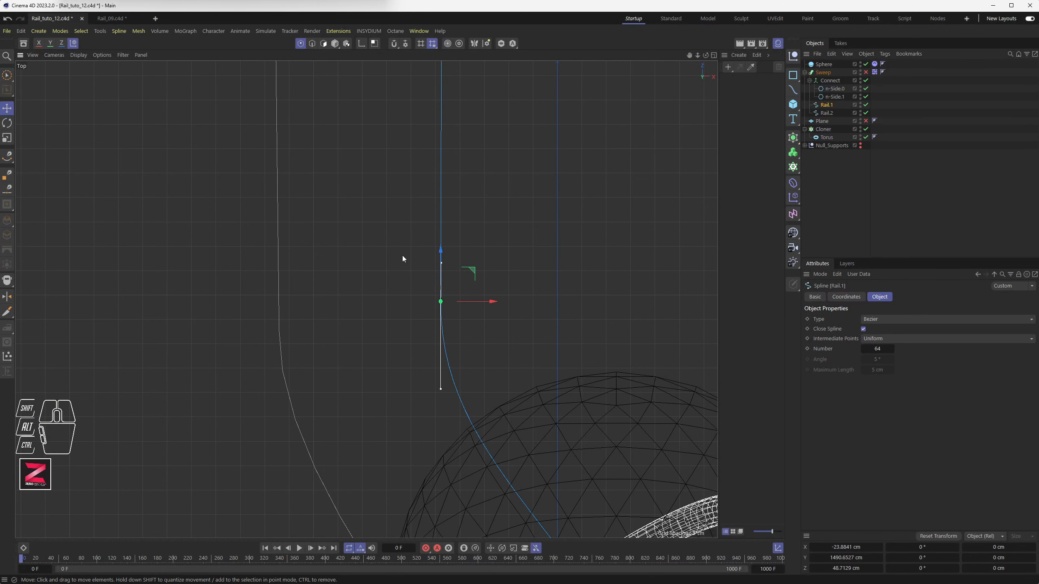
Move Rail.2's lower bend point about 4.7 cm along positive X so the descent runs straight to the point beside the sphere
scroll(402, 258, "down", 10)
middle_click_drag(403, 258, 348, 451, "alt")
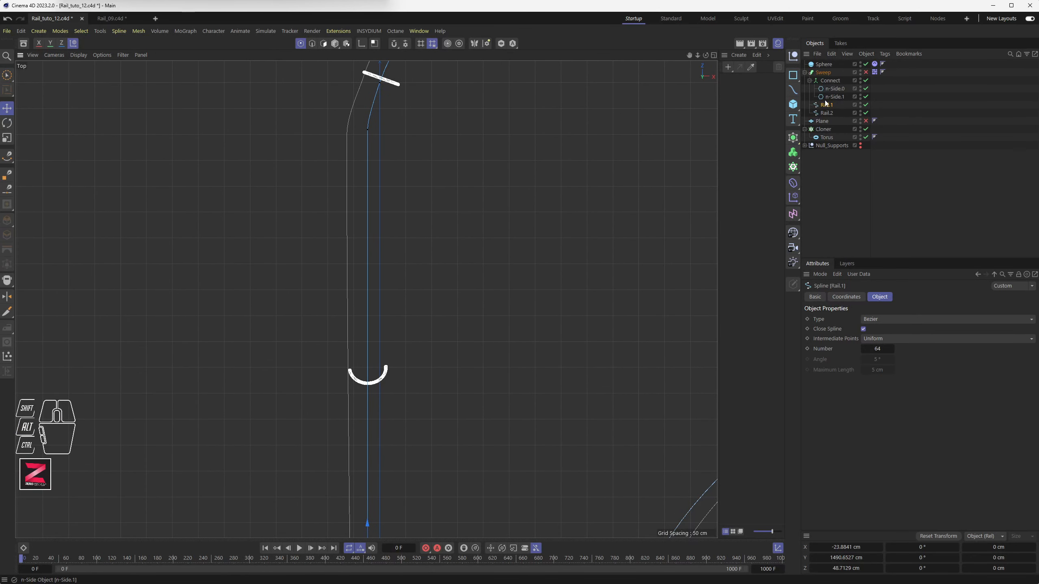
left_click(828, 113)
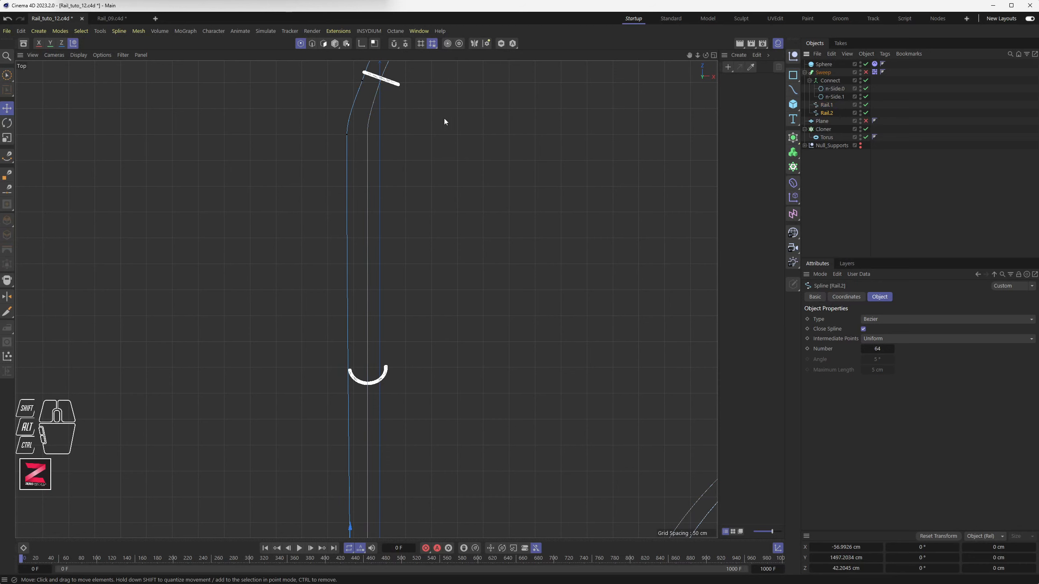
left_click(348, 135)
left_click_drag(367, 134, 368, 135)
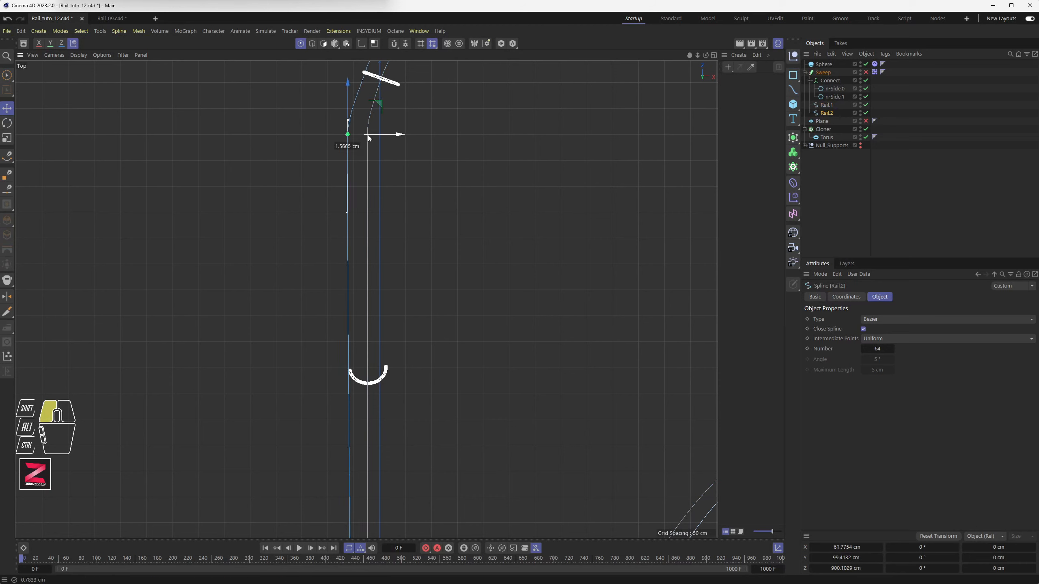
left_click_drag(369, 138, 370, 138)
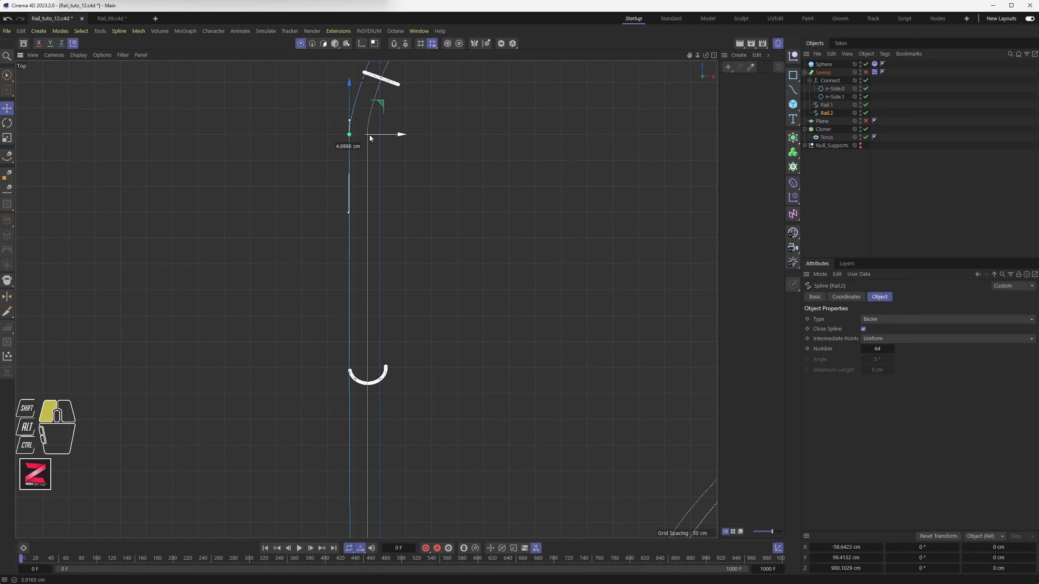
Lengthen the upper tangent handle of Rail.2's lower bend point along the Z axis to smooth the curve
scroll(356, 132, "up", 10, "alt")
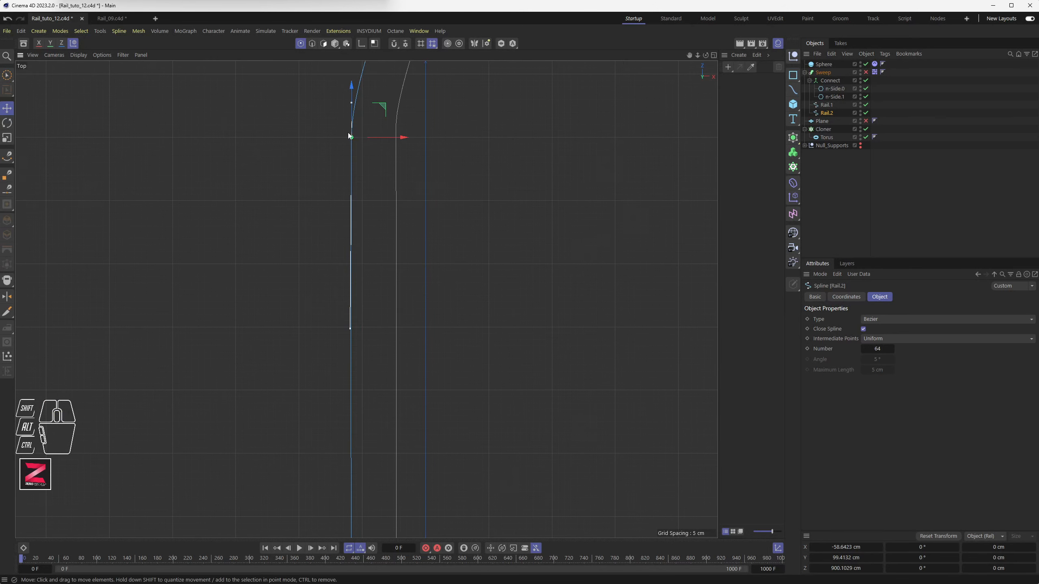
middle_click_drag(362, 121, 338, 238, "alt")
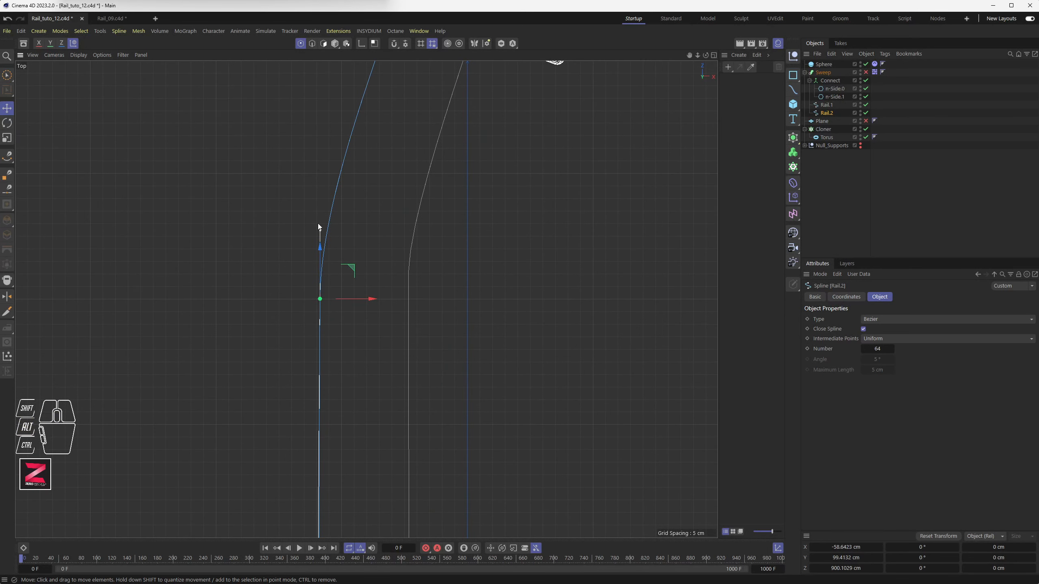
left_click_drag(320, 233, 320, 223, "shift")
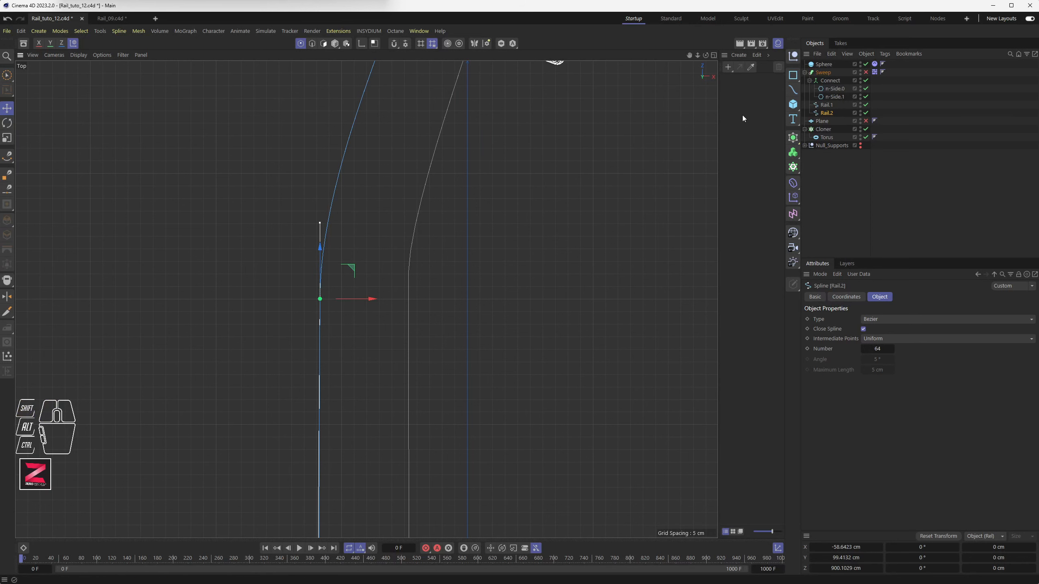
Enable the Sweep and lengthen the upper tangent handle of Rail.1's lower bend point along the Z axis
left_click(866, 72)
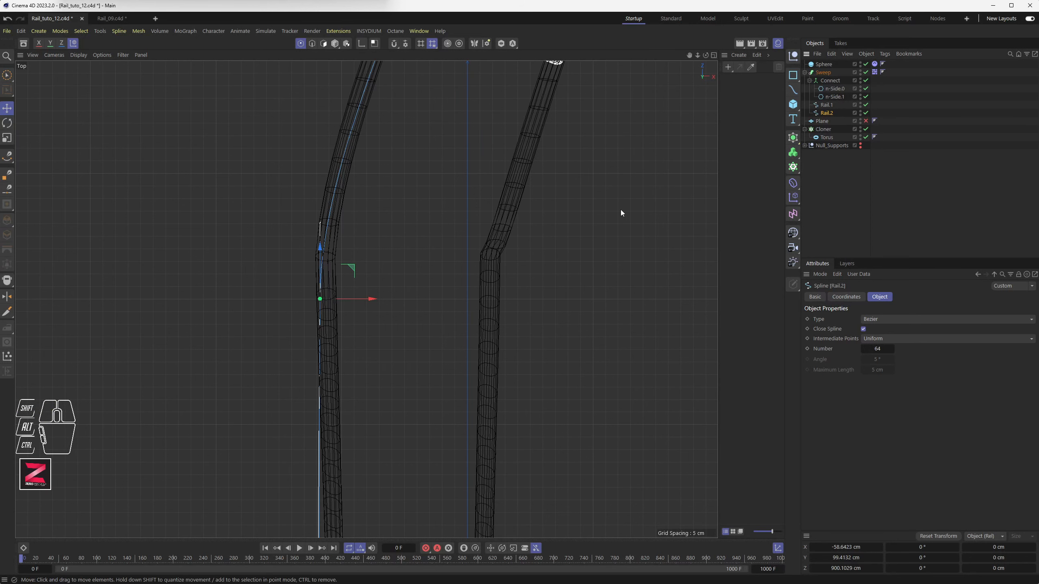
left_click(829, 105)
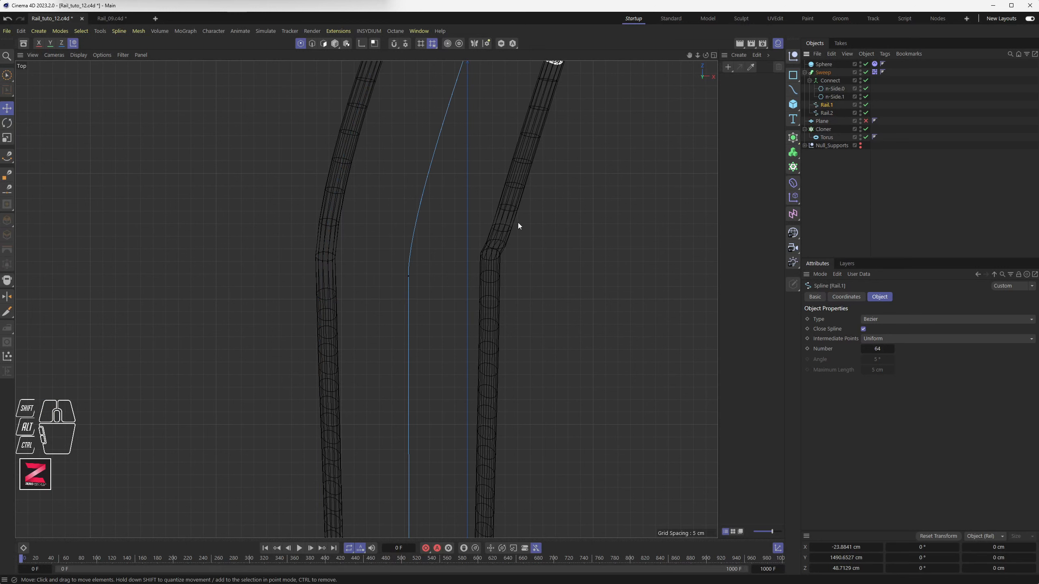
left_click(409, 277)
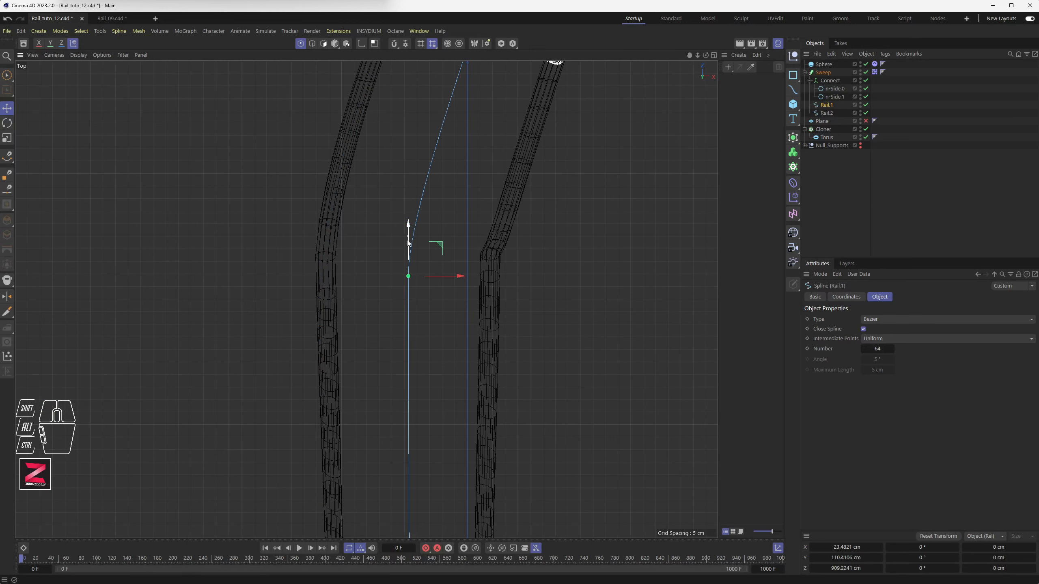
left_click_drag(408, 237, 407, 221, "shift")
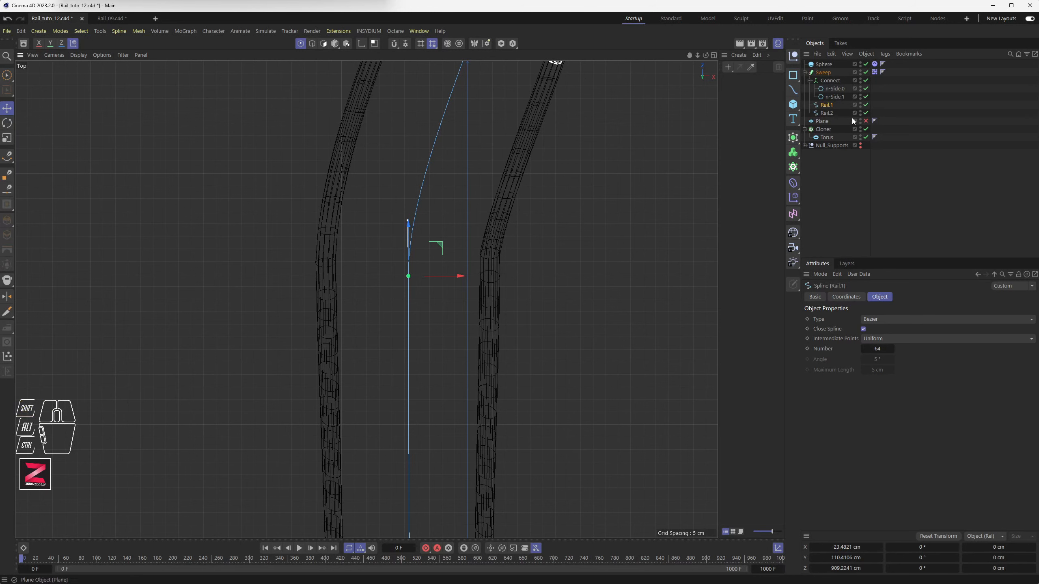
Move Rail.2's lower bend point about 8 cm along positive Z and show the bend in the Right view of the four-view layout
left_click(827, 113)
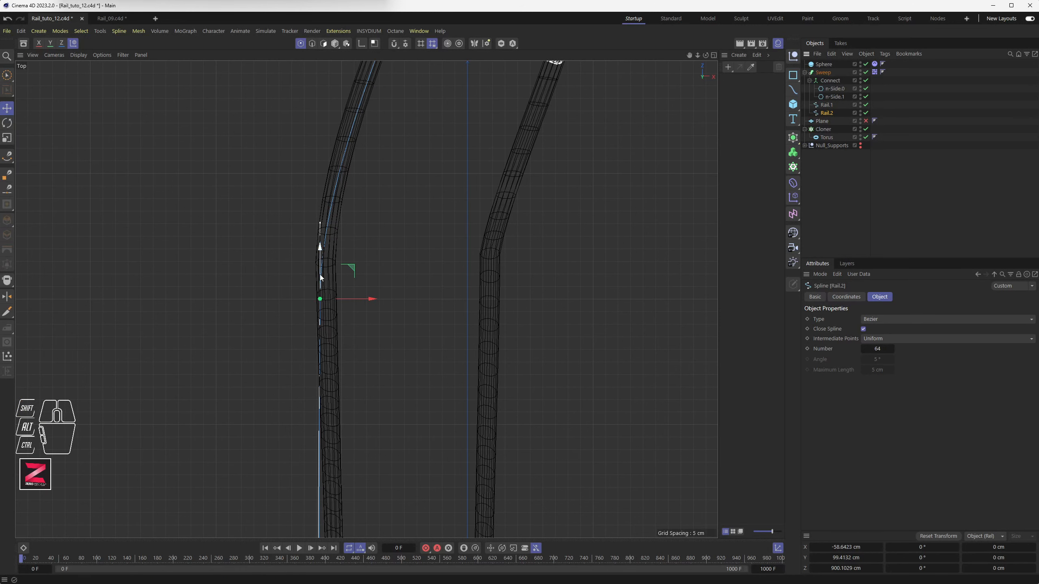
left_click_drag(321, 276, 323, 252)
middle_click(388, 289)
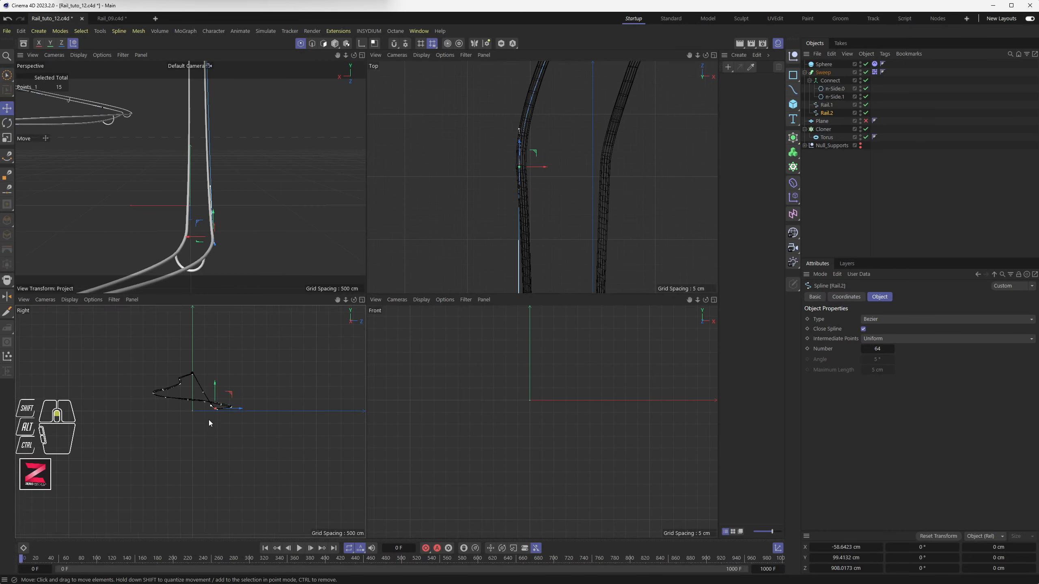
scroll(226, 388, "up", 5)
scroll(226, 388, "up", 8)
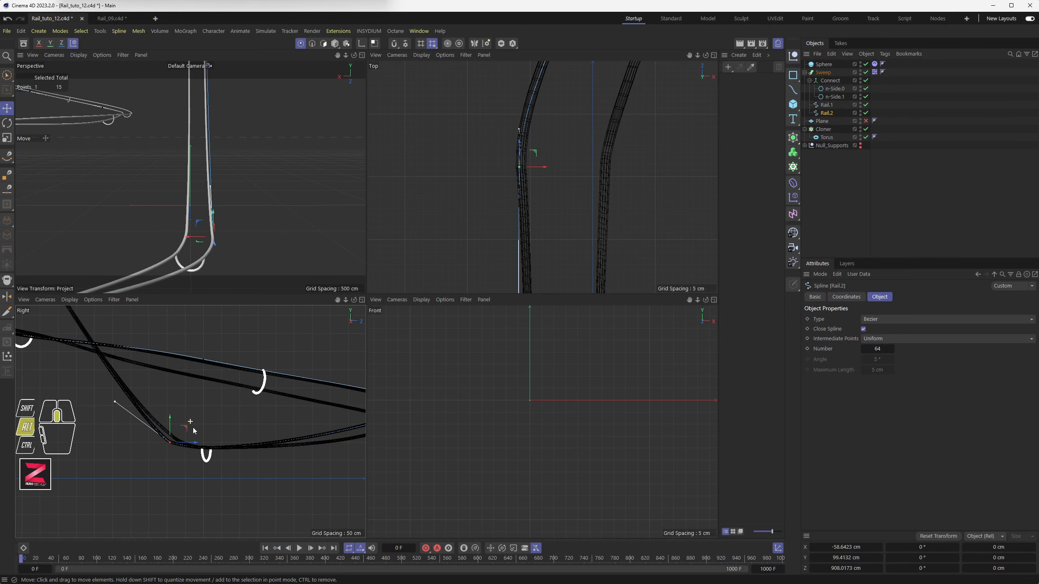
In the Right view, pull the upper tangent handles of Rail.2's and Rail.1's lower bend points downward to flatten the curve
middle_click_drag(185, 434, 224, 437, "alt")
scroll(223, 437, "down", 2)
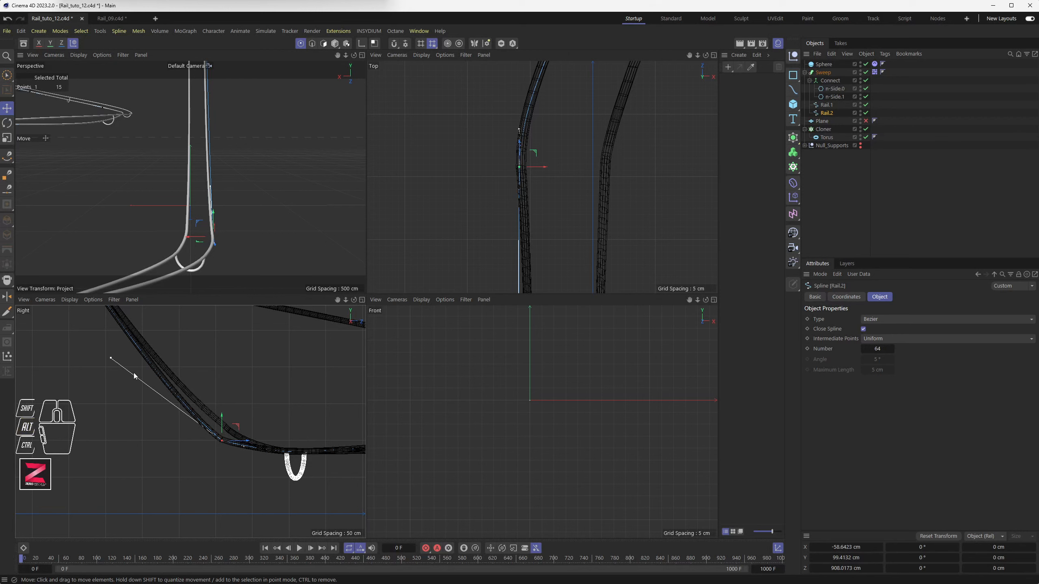
left_click_drag(112, 359, 98, 383)
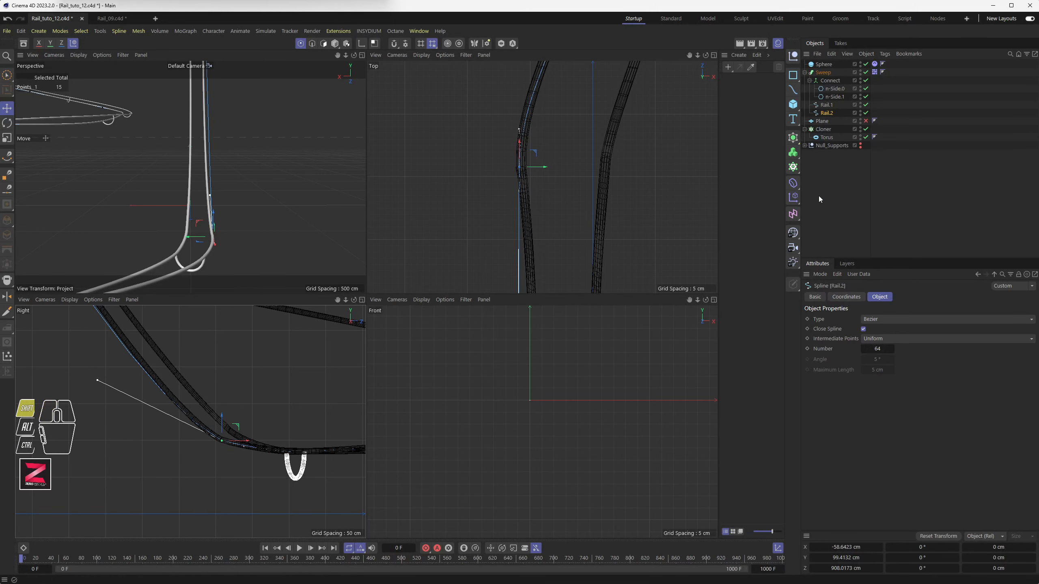
left_click(827, 104)
left_click_drag(89, 334, 76, 365, "shift")
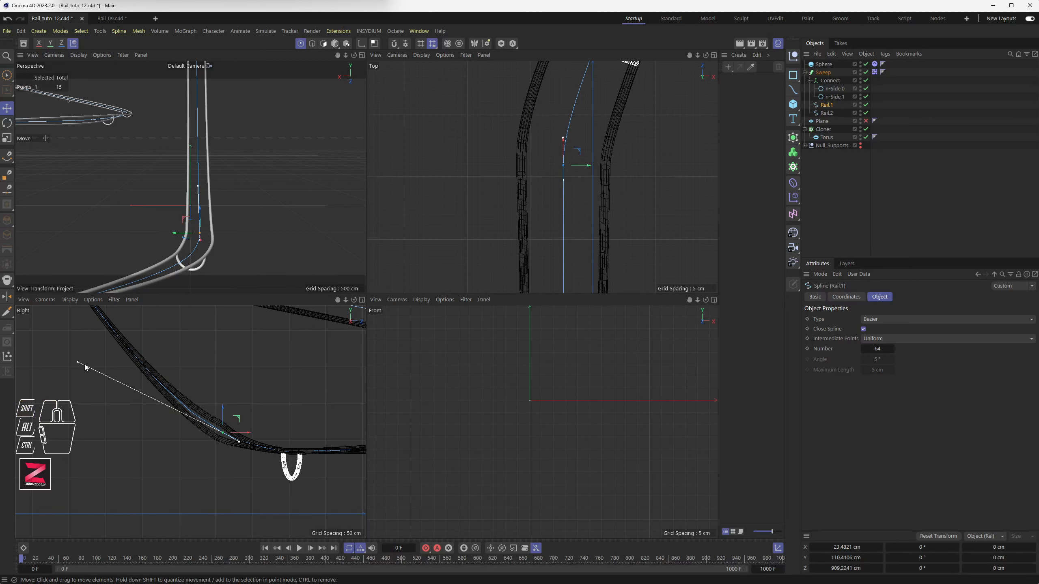
Lower Rail.1's lower bend point about 10.4 cm along Y and raise its lower tangent handle slightly, independently of the upper one
middle_click(215, 364)
scroll(395, 267, "up", 3)
scroll(395, 268, "down", 3)
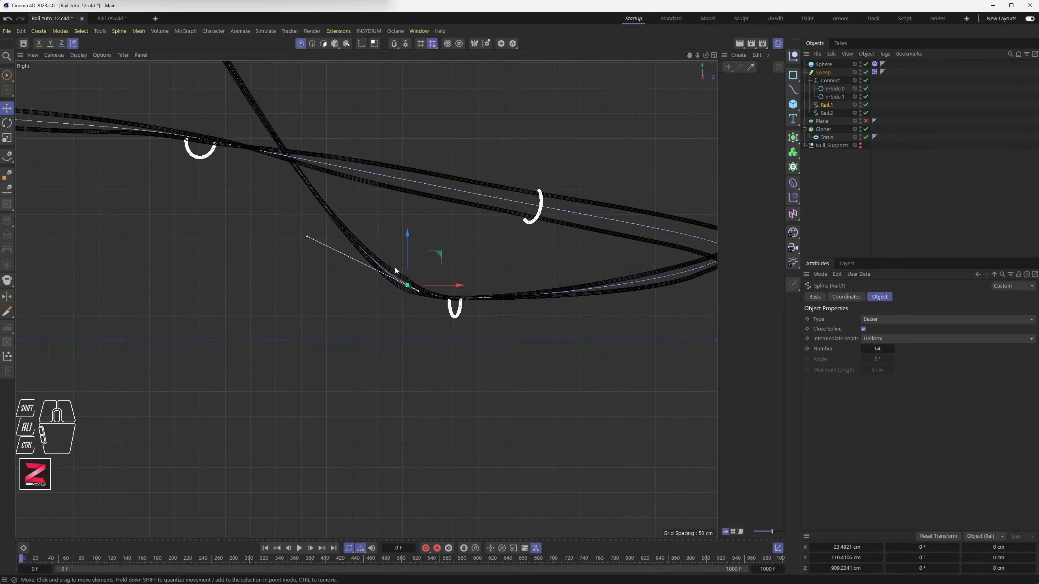
scroll(410, 285, "up", 7)
left_click_drag(400, 254, 396, 272)
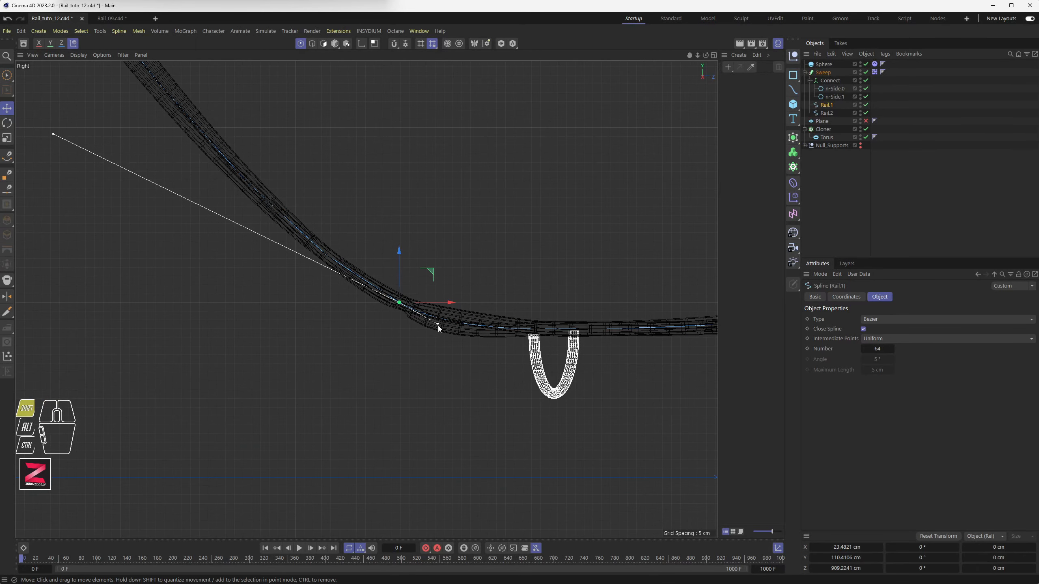
left_click_drag(438, 326, 445, 317, "shift")
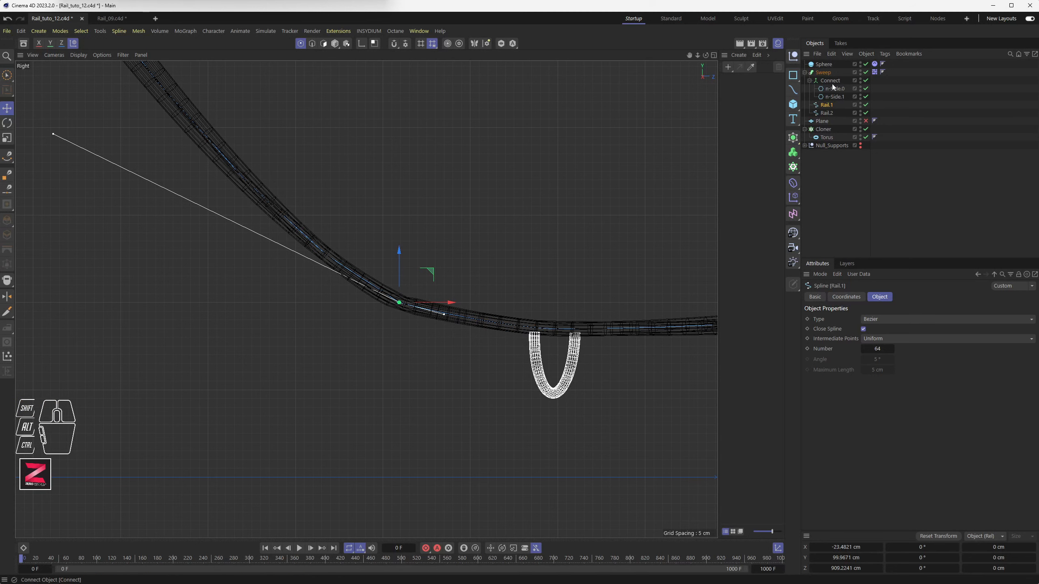
Lengthen Rail.2's upper tangent handle at the lower bend and pull its lower handle down to match Rail.1's curve
left_click(828, 113)
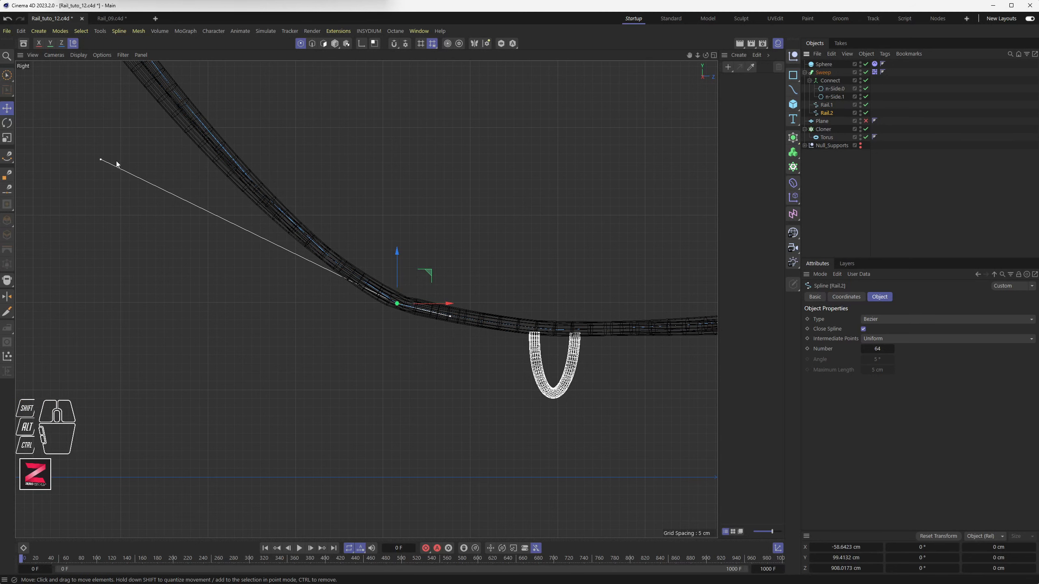
left_click_drag(101, 159, 63, 142, "shift")
left_click(827, 106)
left_click(829, 112)
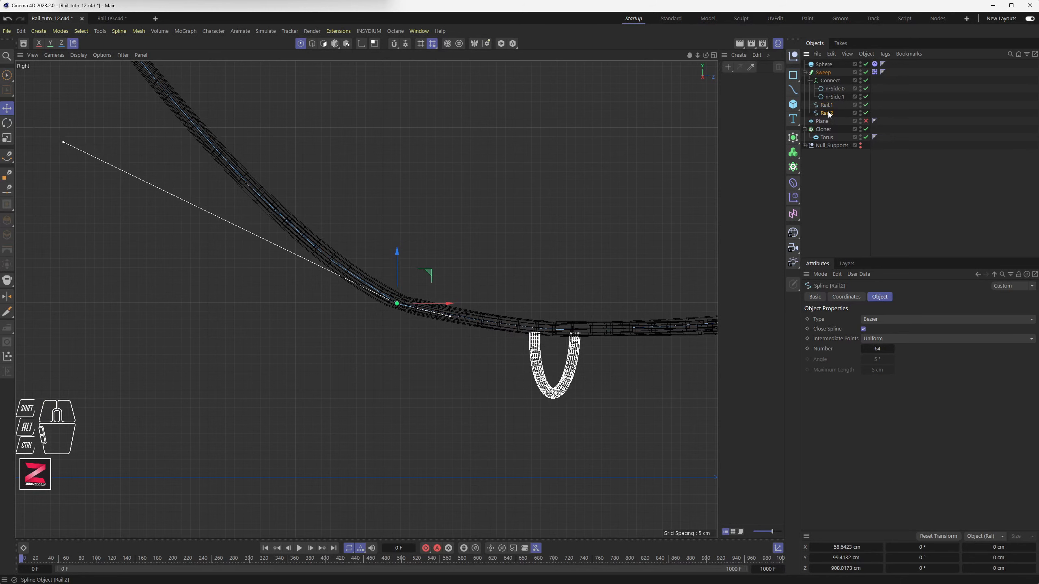
scroll(415, 300, "up", 4)
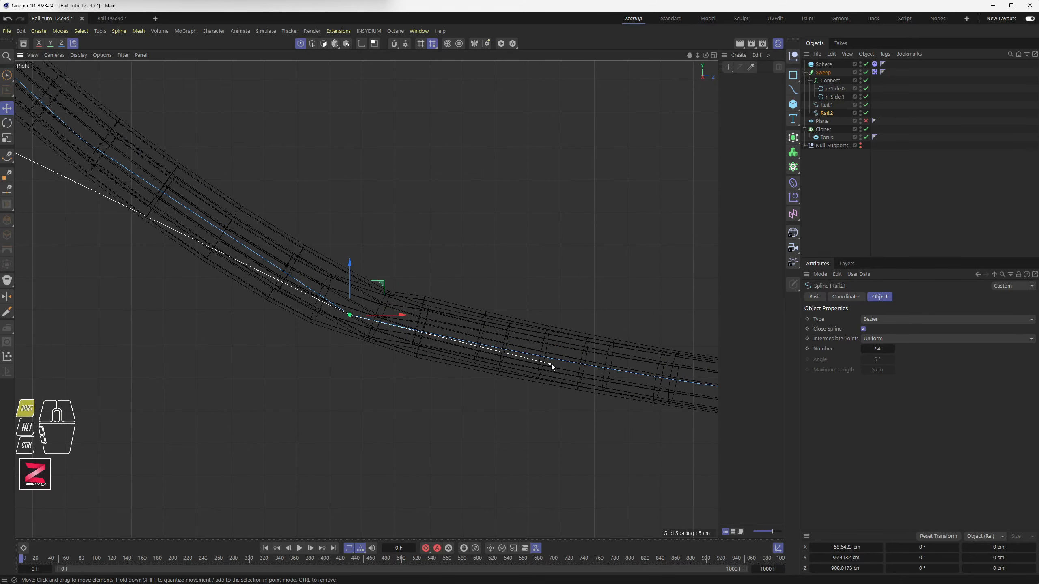
left_click_drag(552, 363, 526, 374, "shift")
Move Rail.2's lower bend point about 2.2 cm along positive Z and 0.2 cm down in the YZ plane
left_click(826, 105)
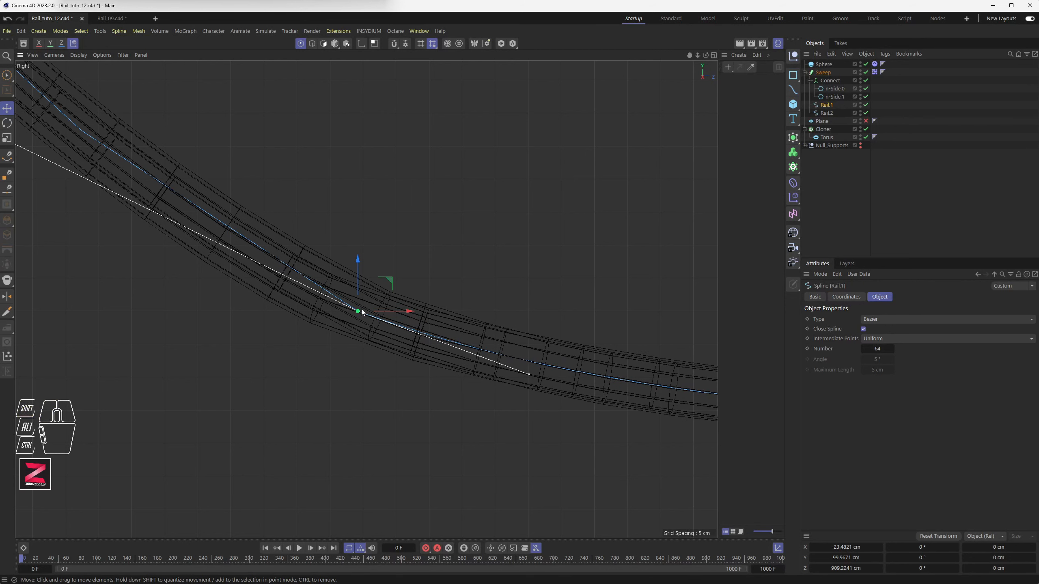
left_click(827, 113)
left_click_drag(393, 280, 396, 284)
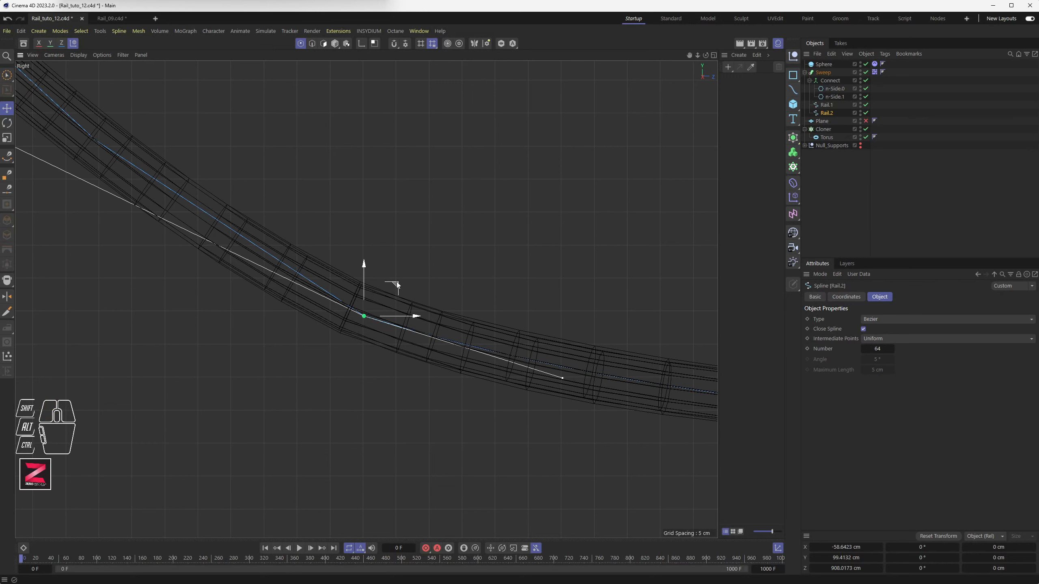
Lower Rail.2's lower bend point about 5 cm along the Y axis in the Perspective view
scroll(413, 268, "down", 5)
scroll(413, 269, "down", 3)
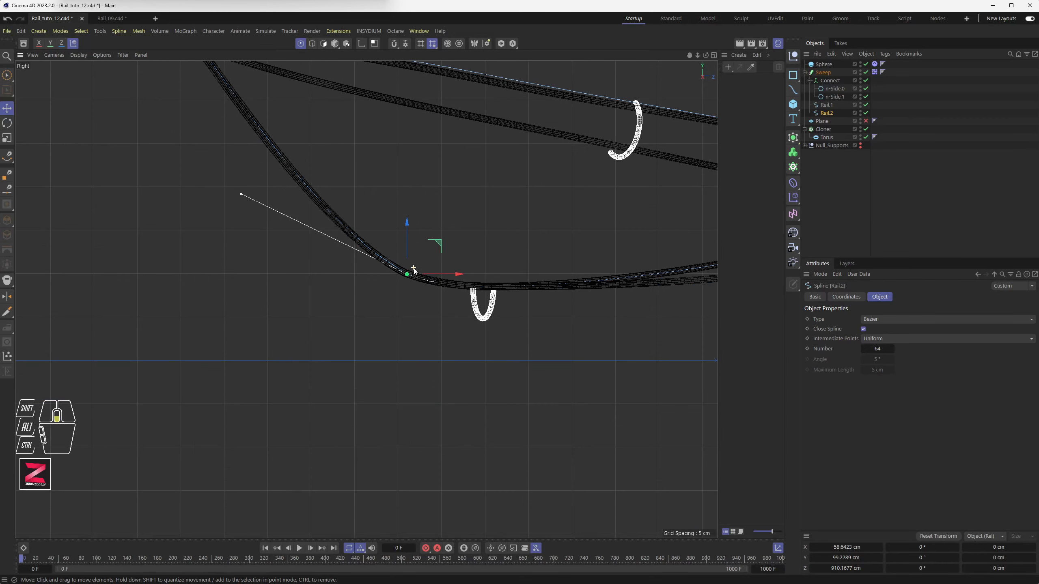
middle_click(412, 191)
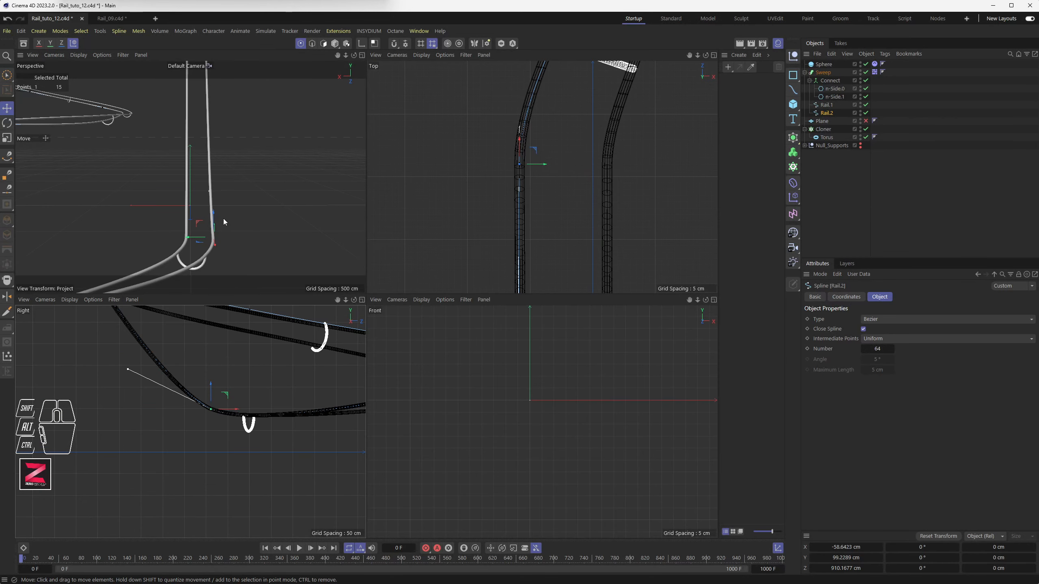
middle_click(236, 214)
left_click_drag(303, 250, 282, 351, "alt")
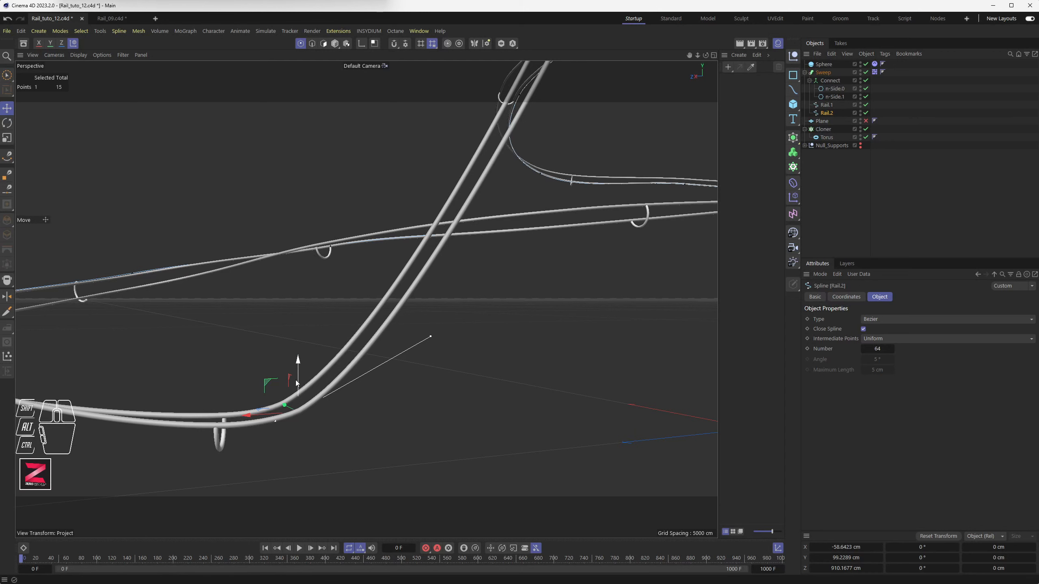
scroll(292, 394, "up", 6)
middle_click_drag(290, 396, 365, 302, "alt")
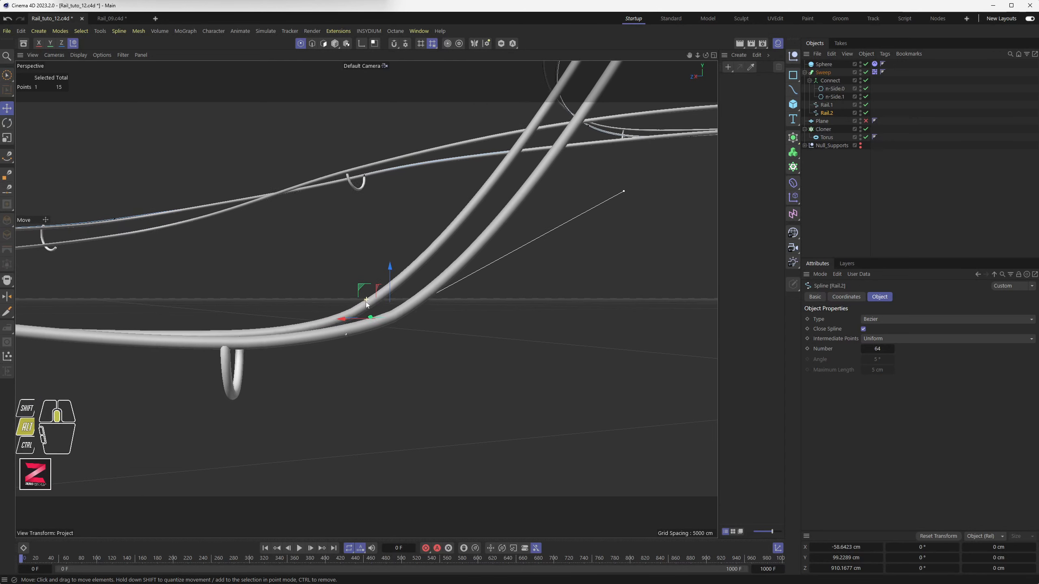
left_click_drag(366, 302, 349, 348, "alt")
scroll(395, 310, "up", 3)
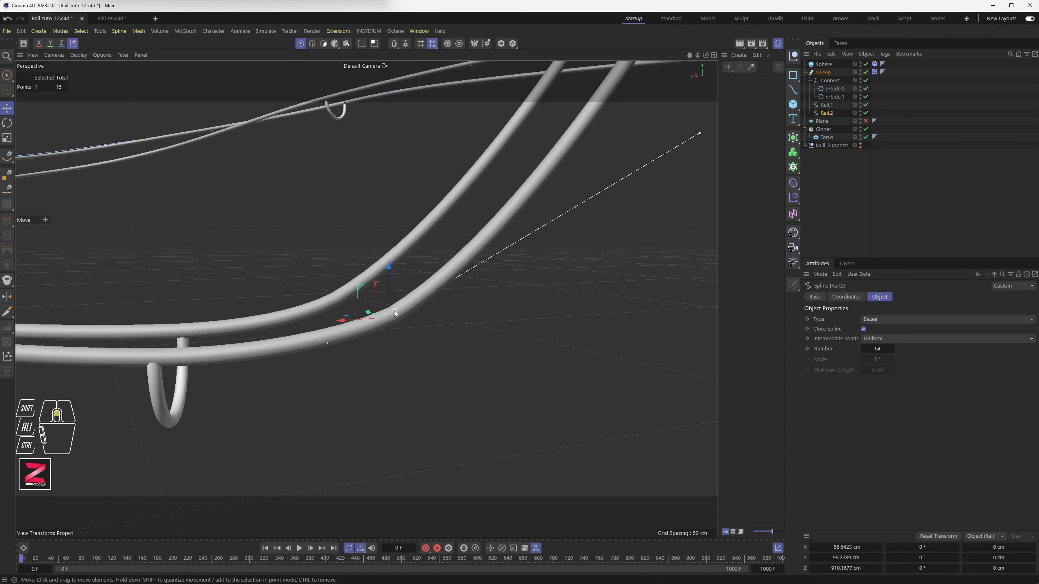
scroll(394, 310, "up", 1)
left_click_drag(386, 280, 388, 296)
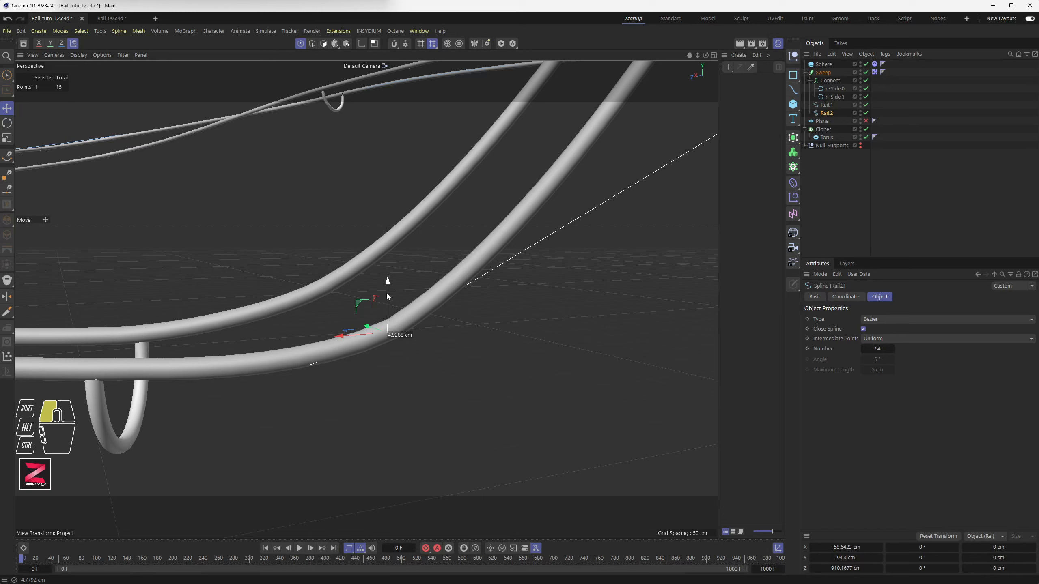
left_click_drag(387, 296, 386, 295)
Lower Rail.1's lower bend point about 5 cm along the Y axis to follow Rail.2
left_click(830, 106)
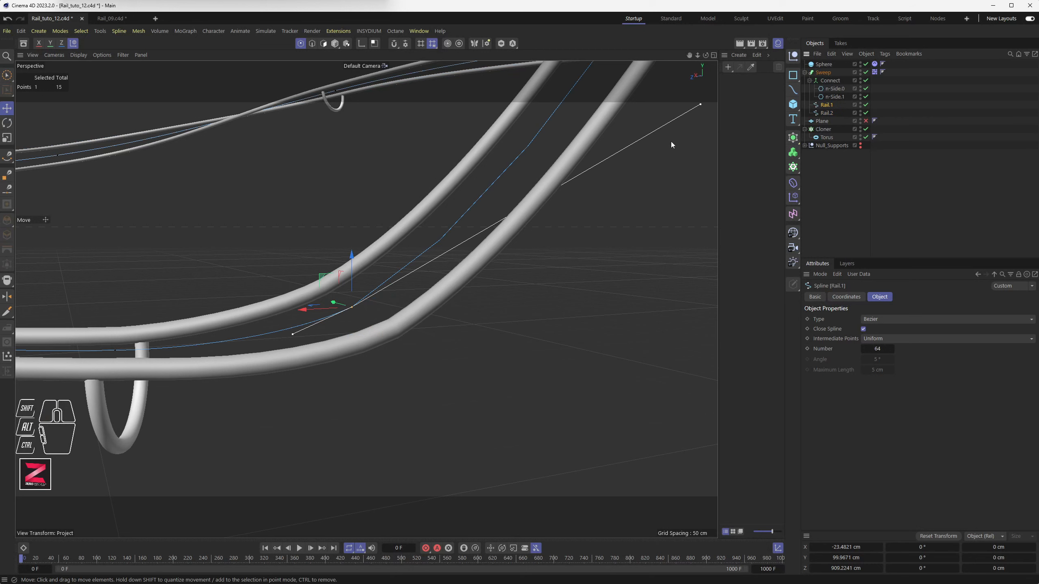
left_click_drag(352, 275, 148, 404)
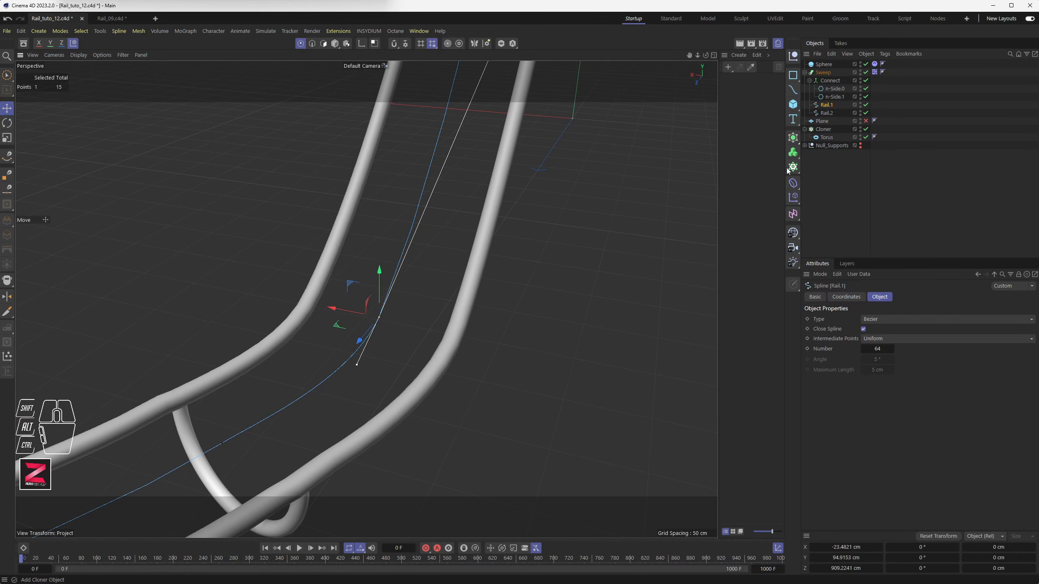
left_click_drag(250, 374, 335, 347, "alt")
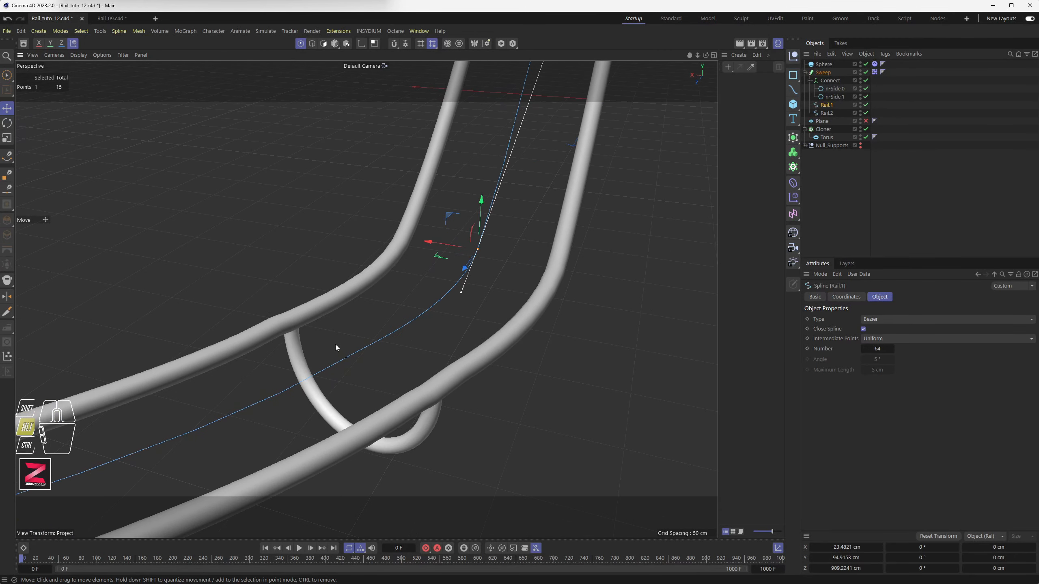
Move Rail.1's lower bend point in the XZ plane, about 4.5 cm along negative X and 4.4 cm along negative Z
left_click(346, 358)
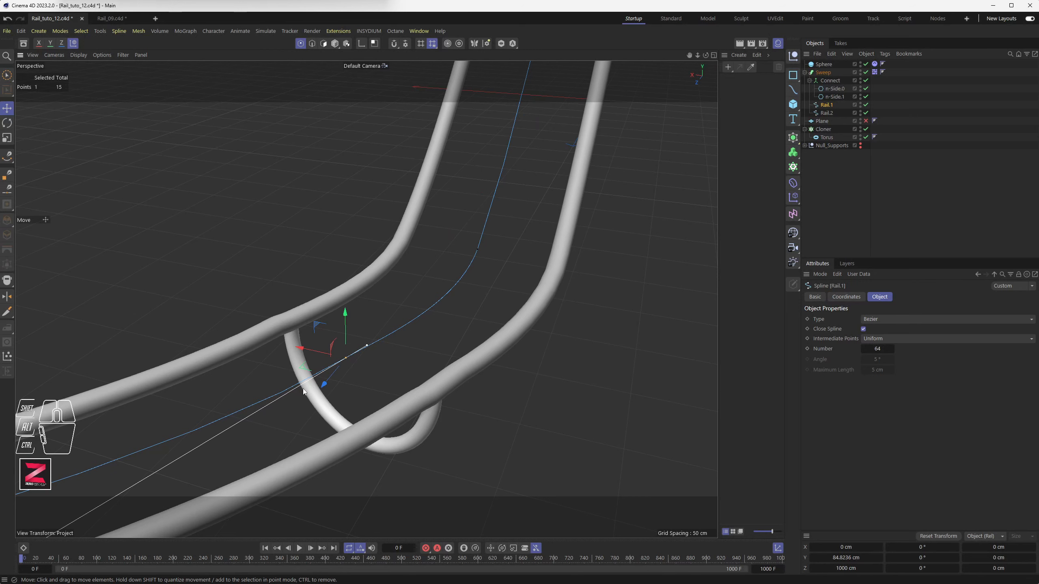
scroll(339, 381, "down", 5)
left_click_drag(338, 381, 219, 406, "alt")
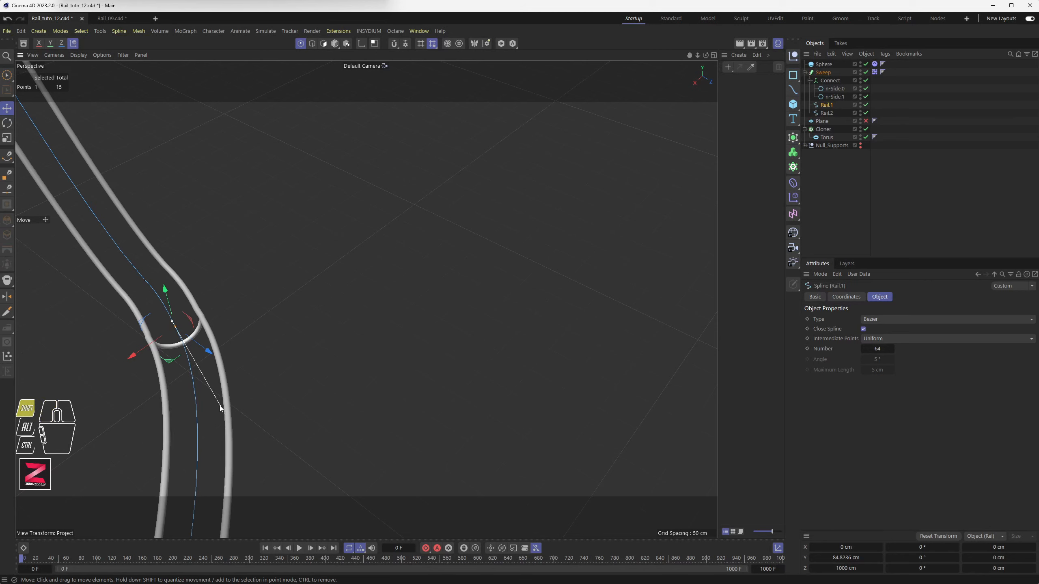
left_click(146, 281)
left_click_drag(140, 307, 140, 307)
scroll(150, 293, "up", 3)
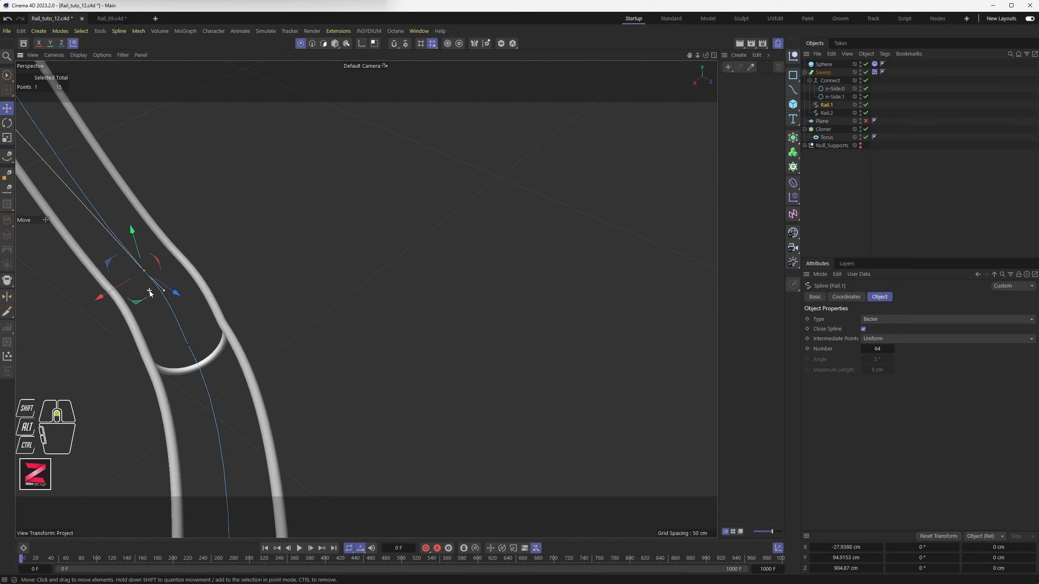
Adjust the lower tangent handle of Rail.1's lower bend point along the Z axis in the Top view
left_click_drag(233, 351, 172, 379, "alt")
middle_click(277, 321)
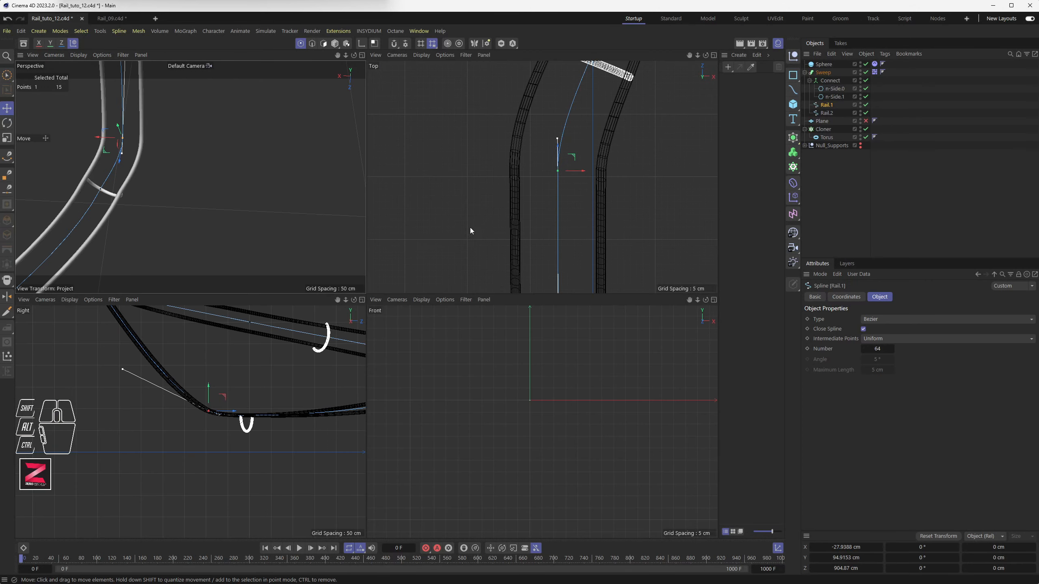
middle_click(486, 221)
scroll(394, 290, "down", 7)
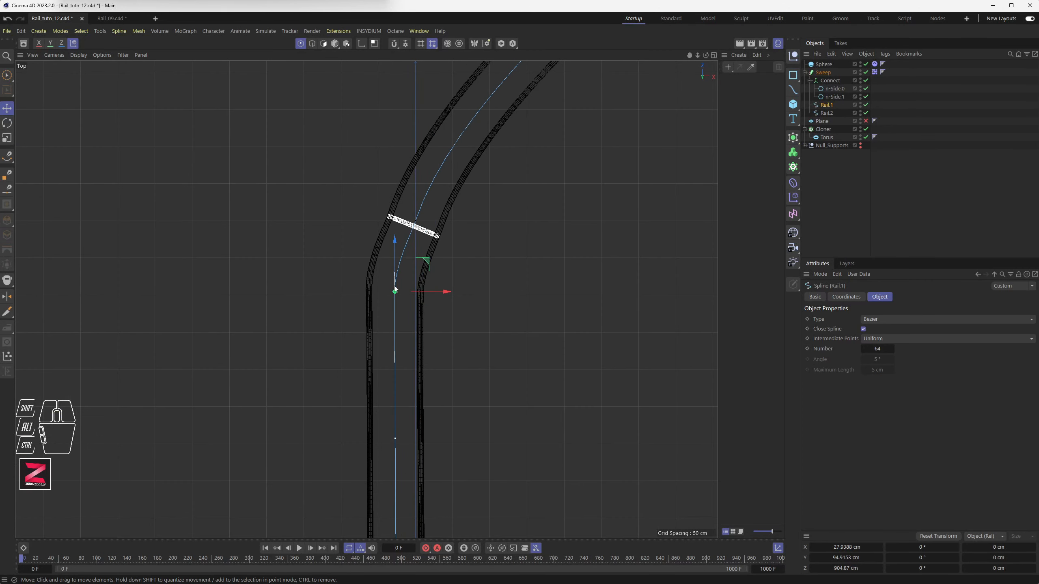
scroll(396, 282, "up", 5)
scroll(396, 256, "up", 4)
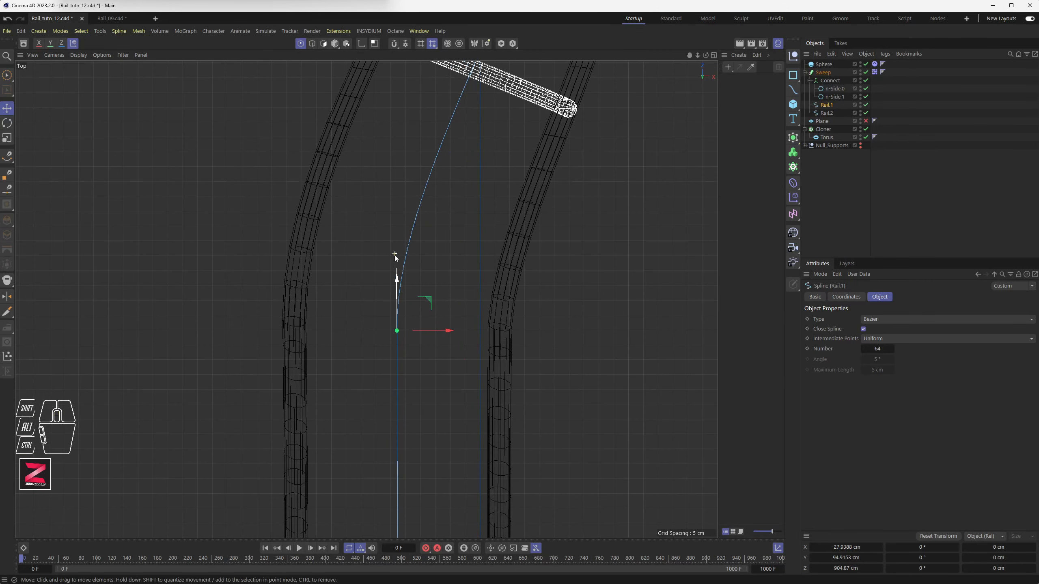
left_click_drag(396, 253, 398, 267)
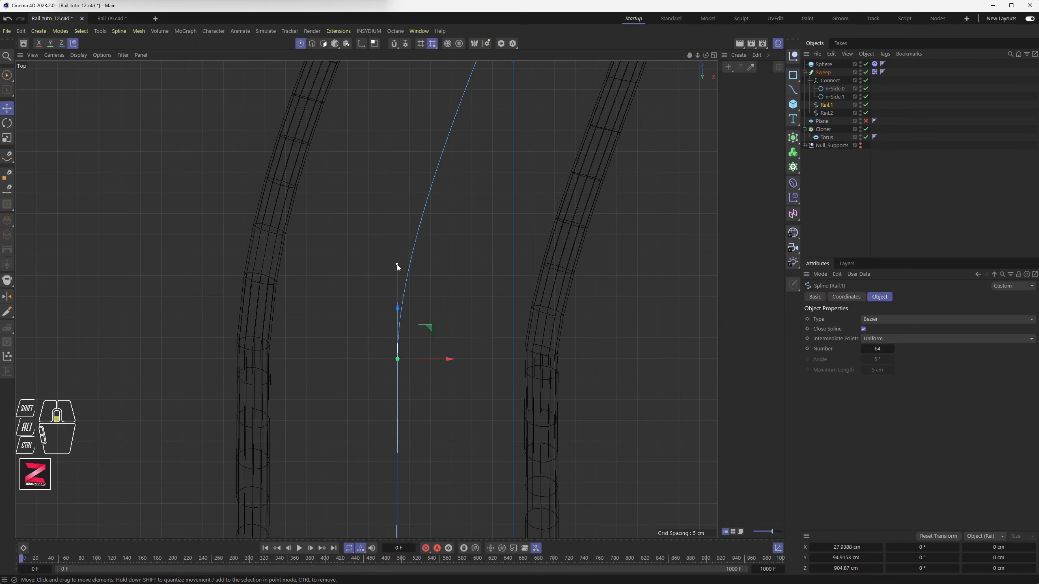
scroll(398, 265, "down", 3)
Move Rail.2's lower bend point about 4.8 cm along negative Z to bring it level with Rail.1's
left_click(828, 112)
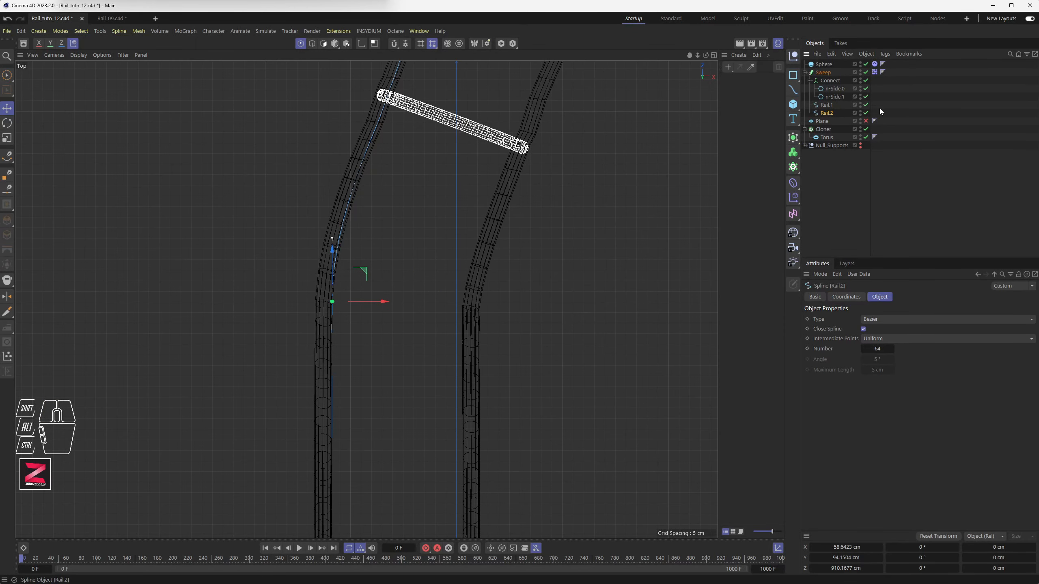
left_click(830, 106)
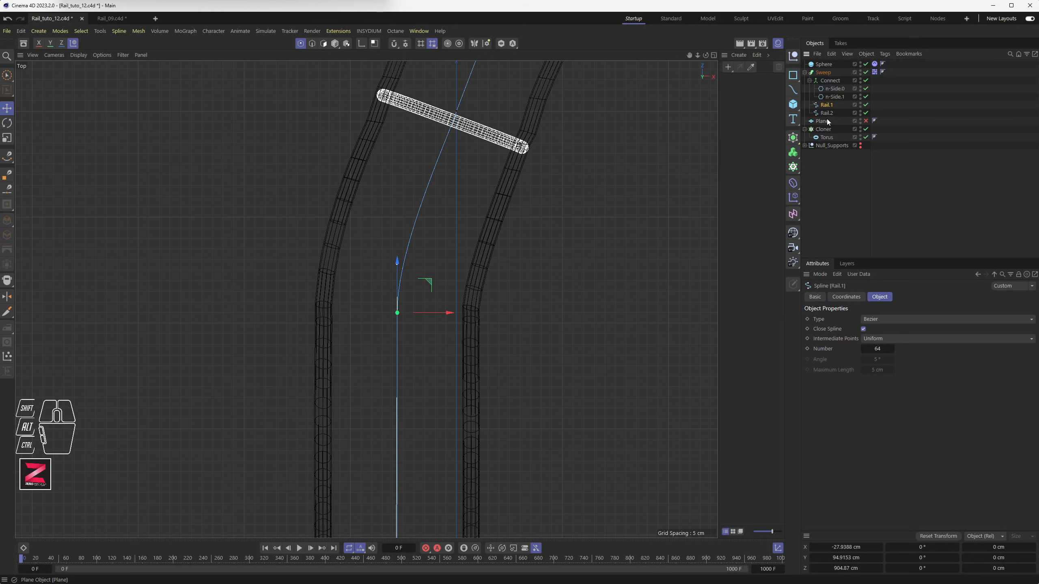
left_click(830, 111)
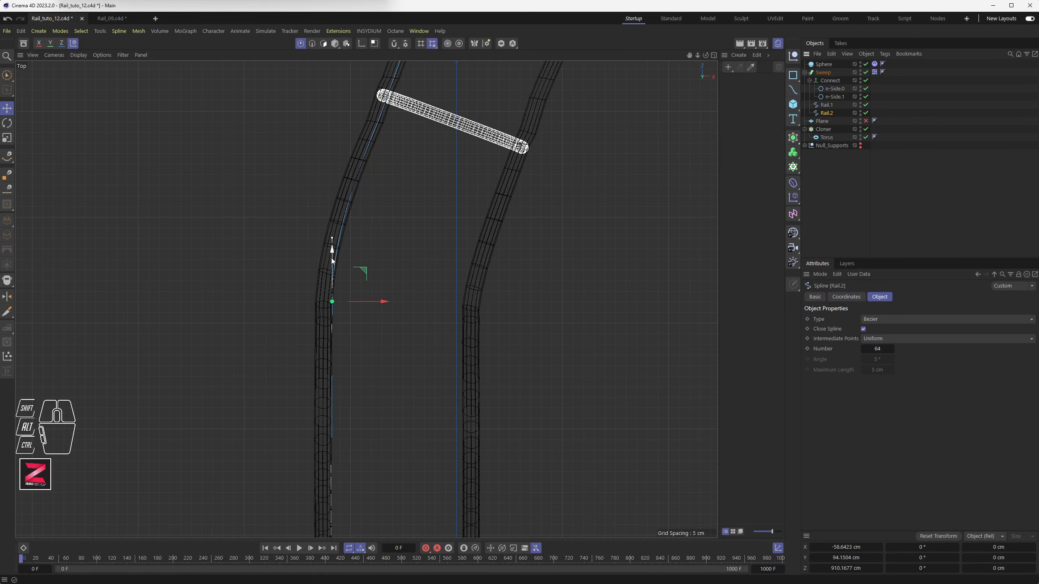
left_click_drag(332, 259, 227, 218)
Show the top of the descent up close in the Perspective view and disable the Sphere to expose the rails
middle_click(394, 276)
middle_click(217, 194)
middle_click_drag(227, 218, 420, 424, "alt")
middle_click_drag(466, 303, 421, 409, "alt")
middle_click_drag(574, 189, 513, 286, "alt")
mouse_move(513, 286)
left_mouse_down("alt")
mouse_move(520, 308)
mouse_move(509, 301)
left_mouse_up("alt")
scroll(490, 246, "up", 10, "alt")
left_click_drag(489, 247, 568, 251, "alt")
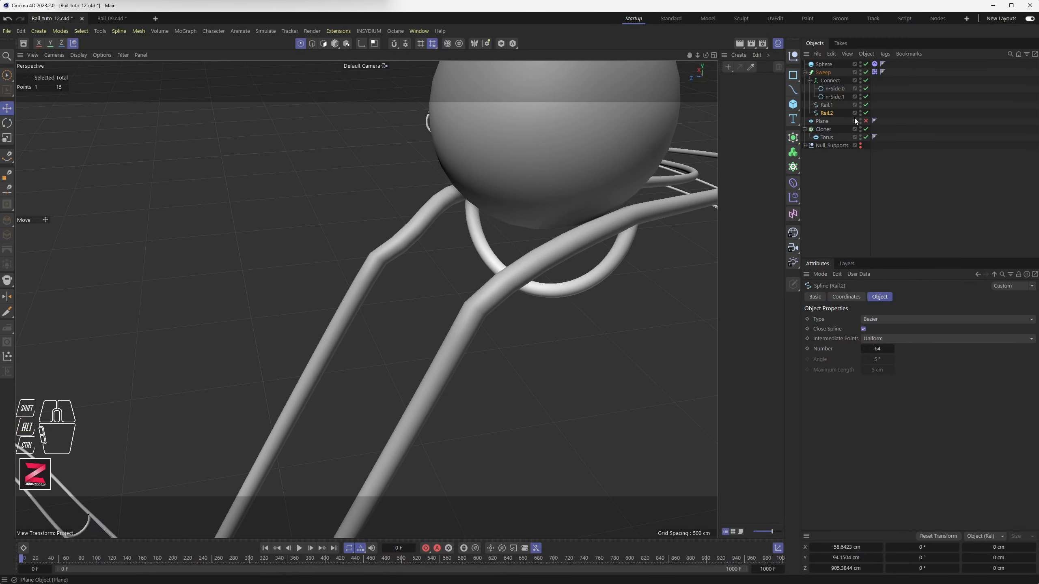
left_click(866, 64)
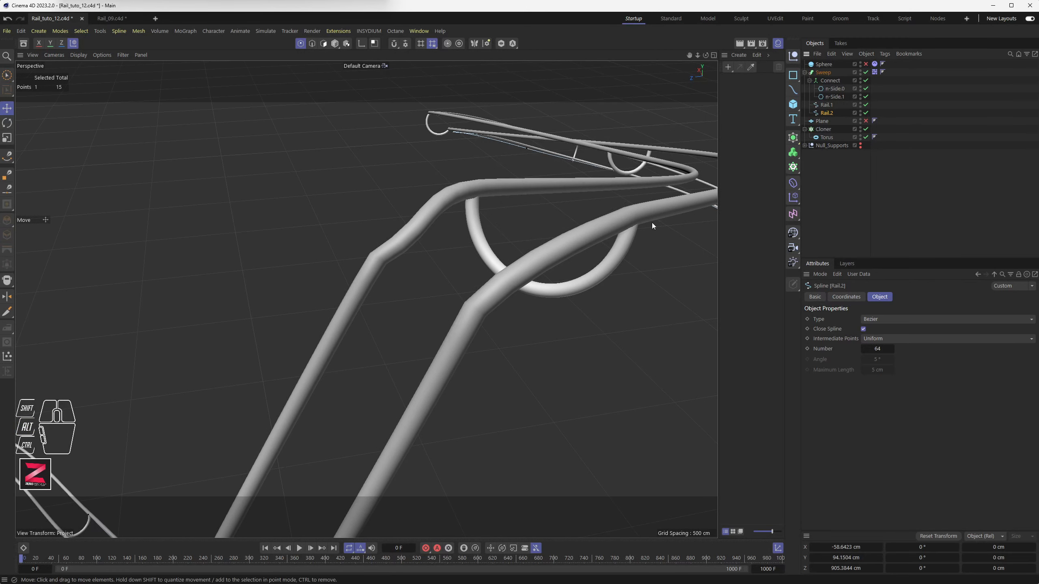
Raise the upper tangent handle of Rail.1's upper bend point in the Right view to round the crest
left_click(830, 105)
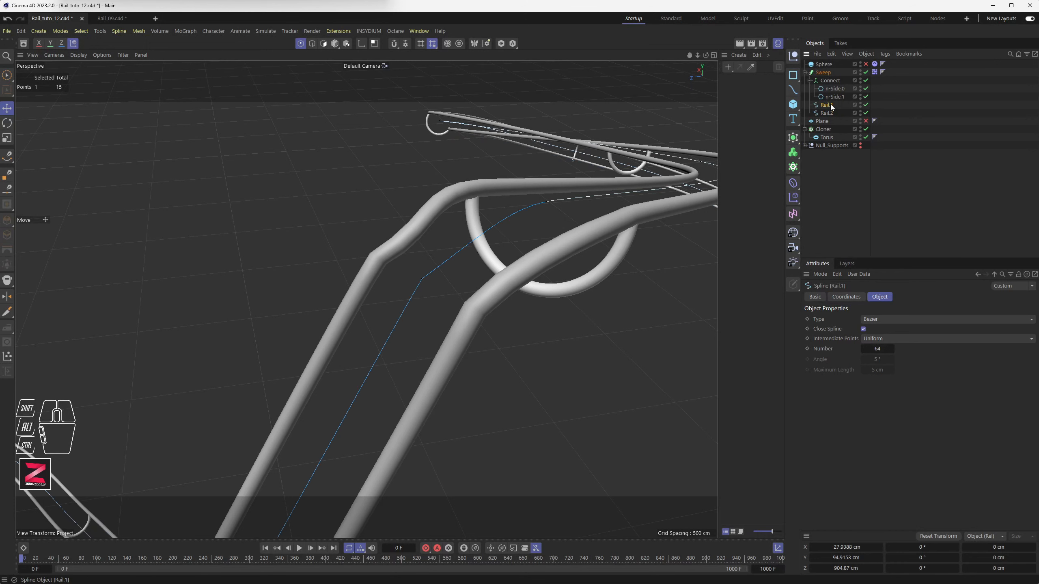
left_click(423, 280)
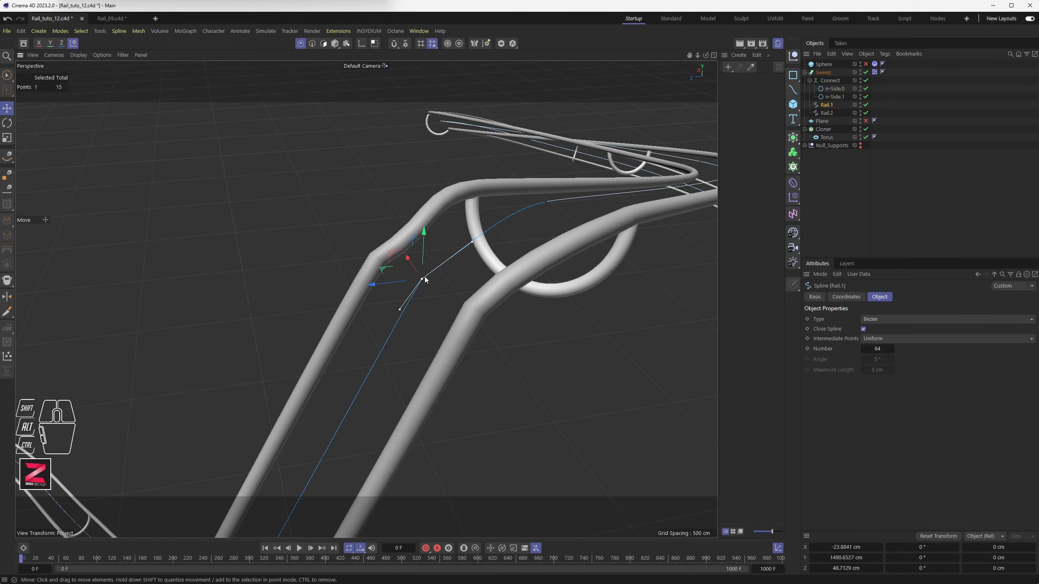
left_click_drag(450, 247, 463, 268, "alt")
middle_click(462, 268)
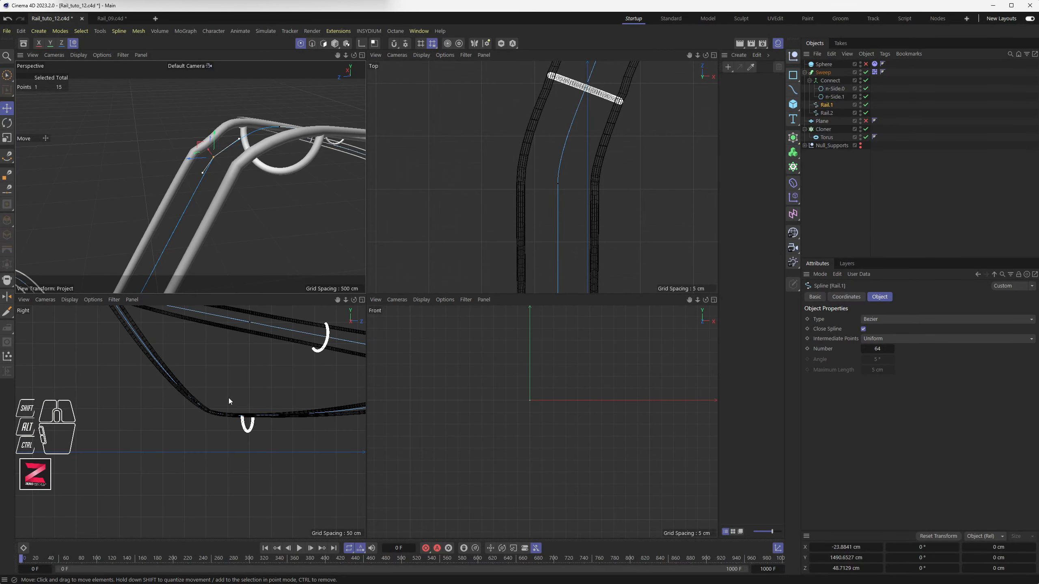
scroll(237, 386, "up", 10)
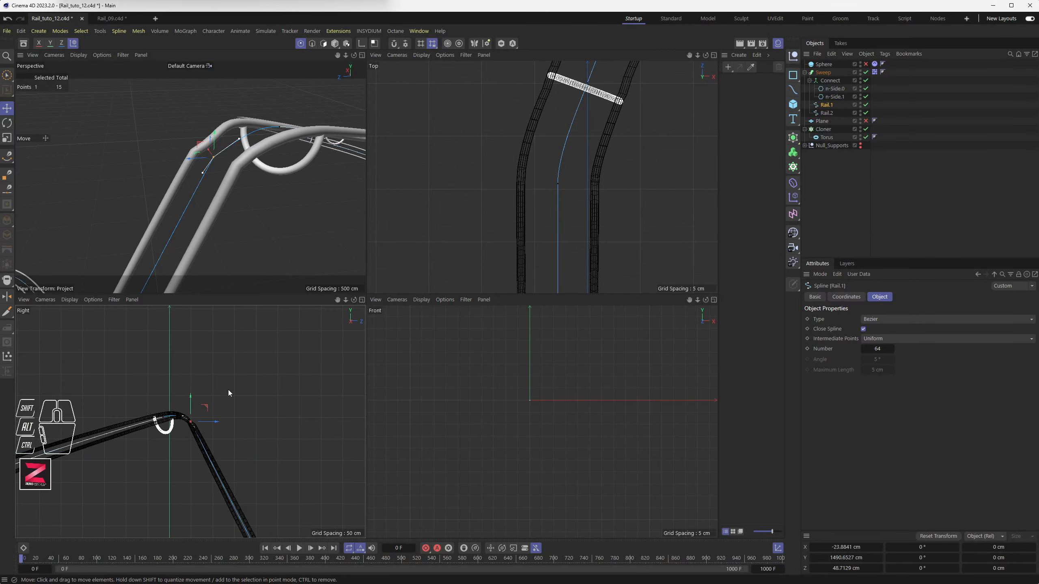
scroll(185, 424, "up", 4)
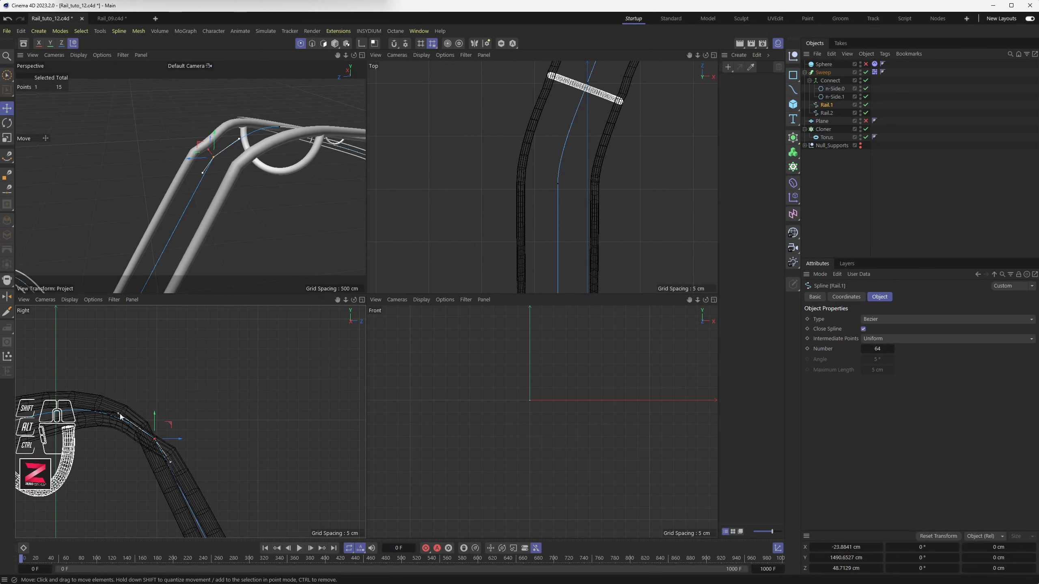
left_click_drag(119, 417, 122, 414)
left_click_drag(123, 414, 131, 408)
Fine-tune the lower and upper tangent handles of Rail.1's upper bend point independently to follow the descent's slope
middle_click_drag(200, 483, 180, 469)
scroll(179, 469, "up", 3)
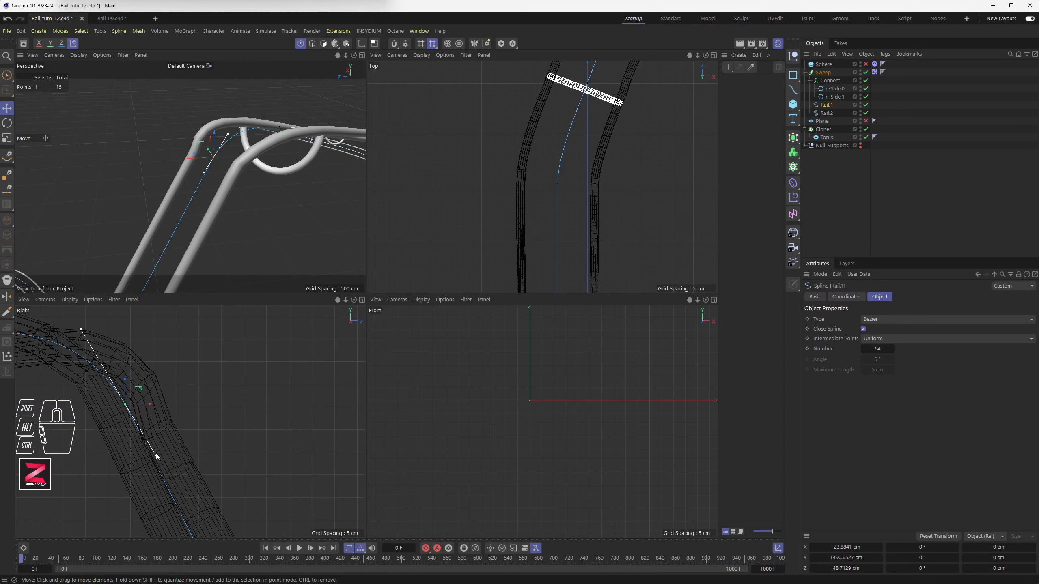
left_click_drag(157, 457, 153, 460, "shift")
left_click_drag(83, 330, 77, 327, "shift")
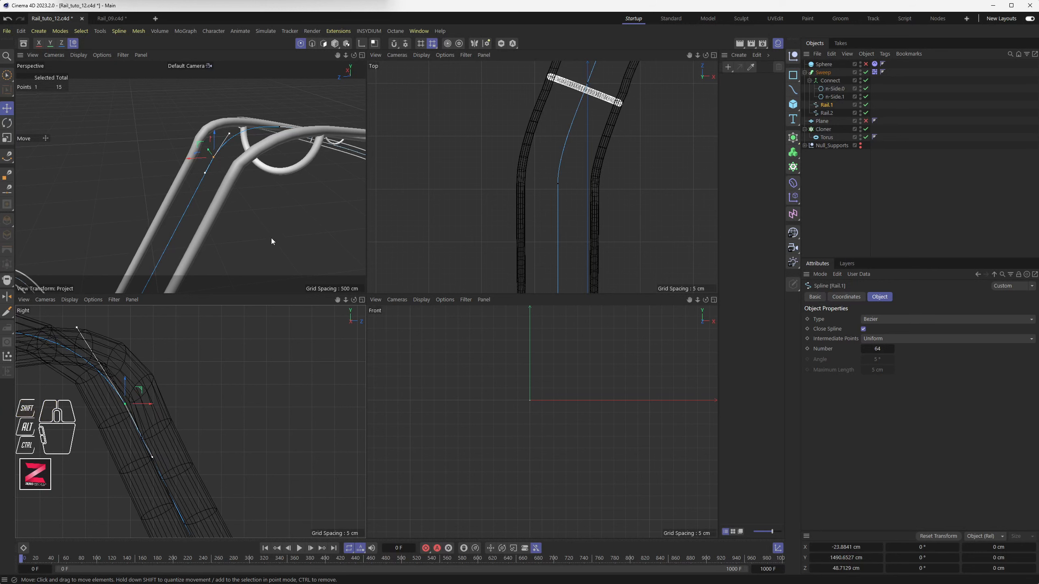
Move Rail.2's upper bend point about 3.9 cm down and 2.8 cm along positive Z, and align its lower tangent handle with the descent
left_click(827, 113)
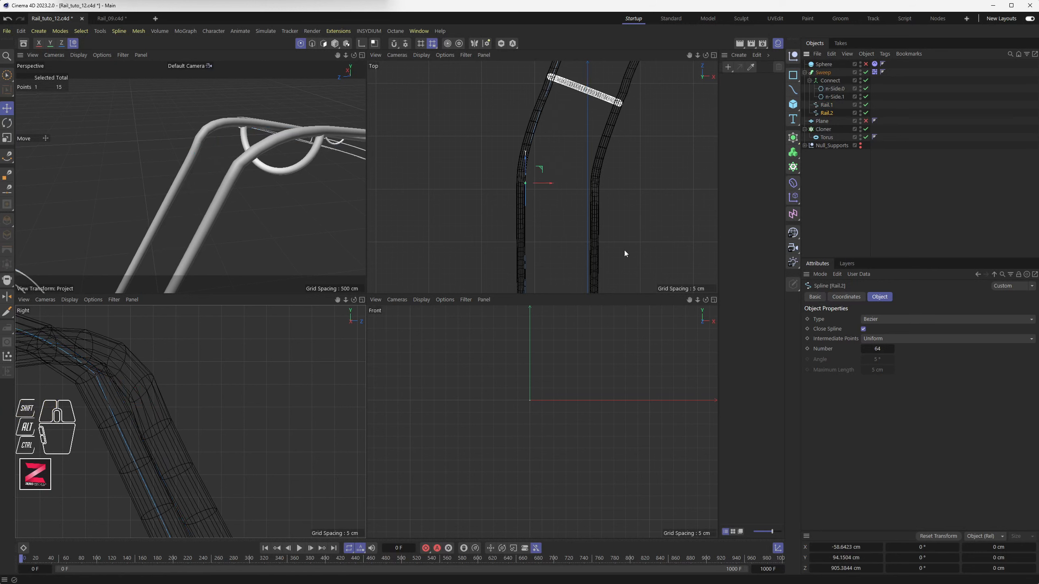
left_click(94, 377)
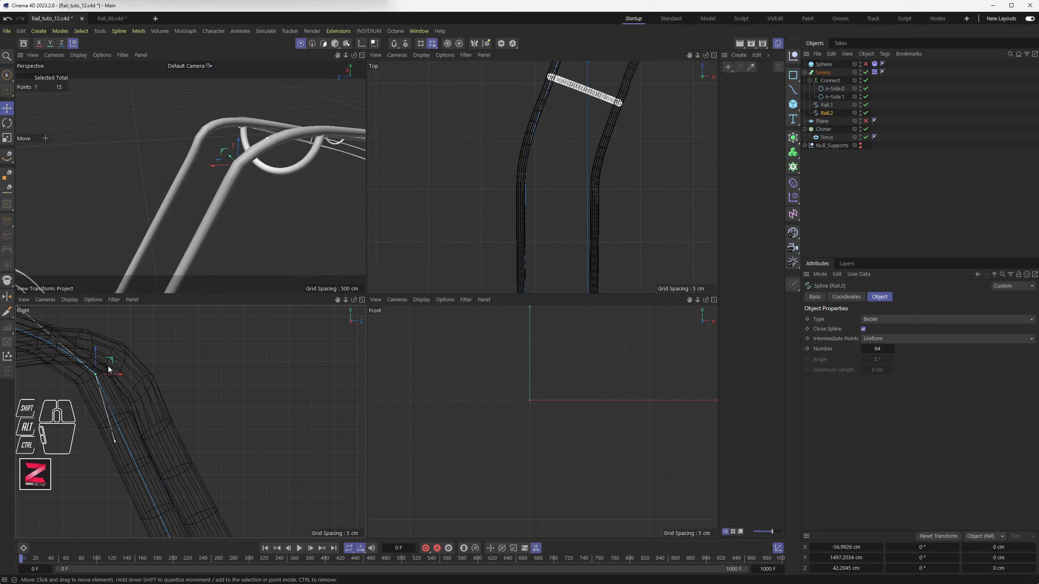
left_click_drag(113, 364, 125, 376)
left_click_drag(128, 459, 140, 456, "shift")
Steepen the upper tangent handle of Rail.2's upper bend point independently and shift the point slightly along positive Z
middle_click_drag(109, 371, 207, 407, "alt")
scroll(208, 408, "up", 1)
left_click_drag(112, 349, 157, 337, "shift")
key("ctrl+z")
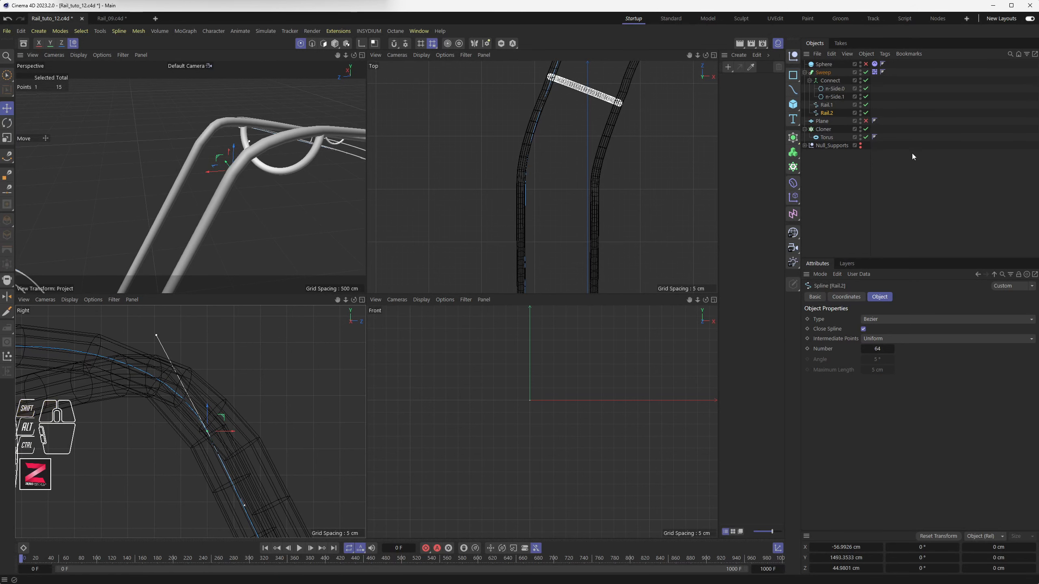
left_click(827, 115)
mouse_move(242, 429)
left_mouse_down()
mouse_move(229, 431)
mouse_move(244, 431)
left_mouse_up()
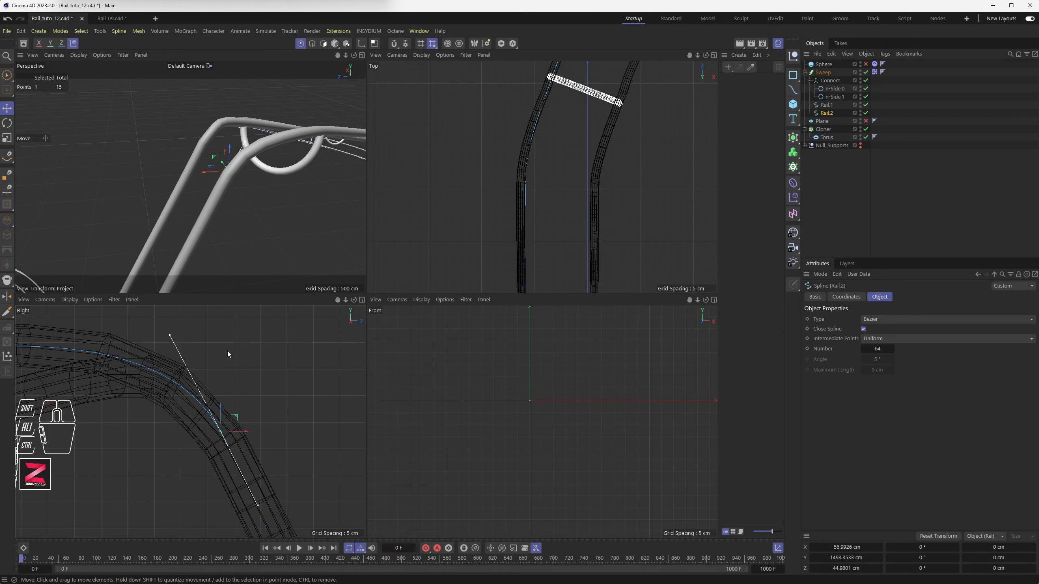
Nudge Rail.1's upper bend point about 0.6 cm up and 0.4 cm along negative Z in the Right view
left_click(826, 105)
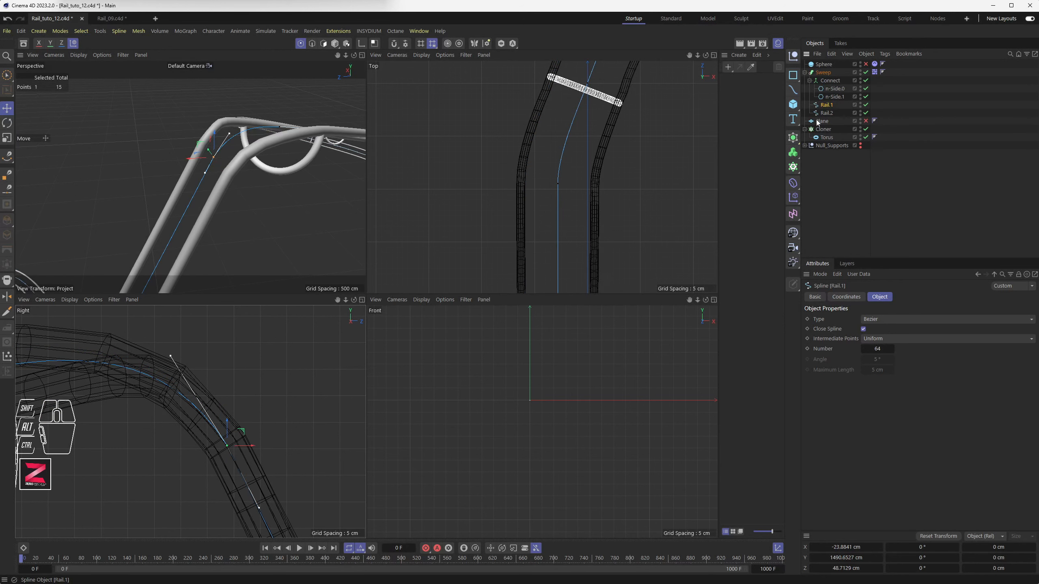
middle_click(229, 425)
scroll(446, 356, "up", 8)
left_click_drag(448, 284, 452, 286)
scroll(452, 285, "down", 5)
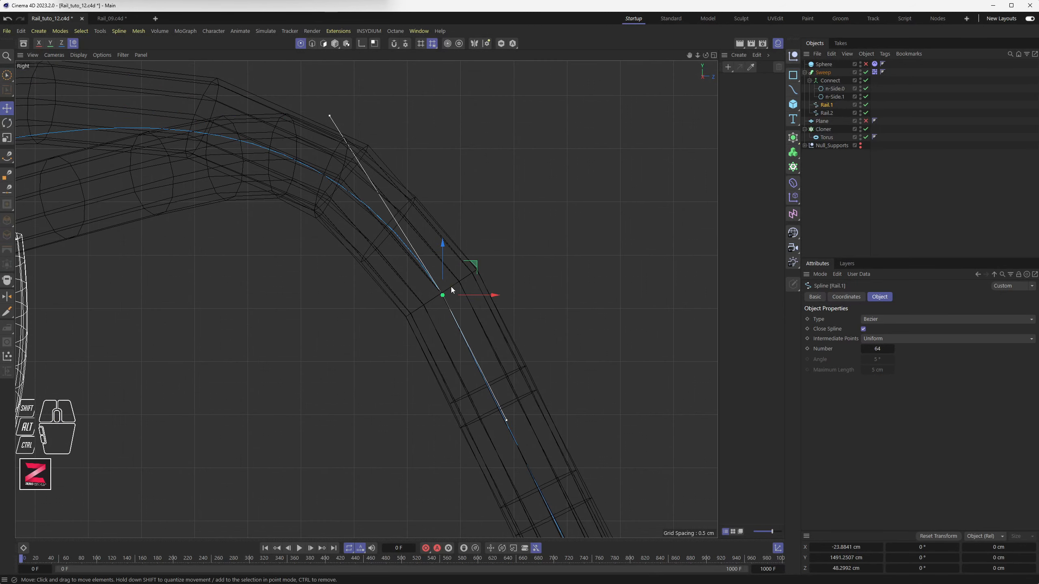
Move Rail.2's point just before the crest about 1.4 cm down and 23 cm along positive Z in the Right view
scroll(430, 254, "down", 3)
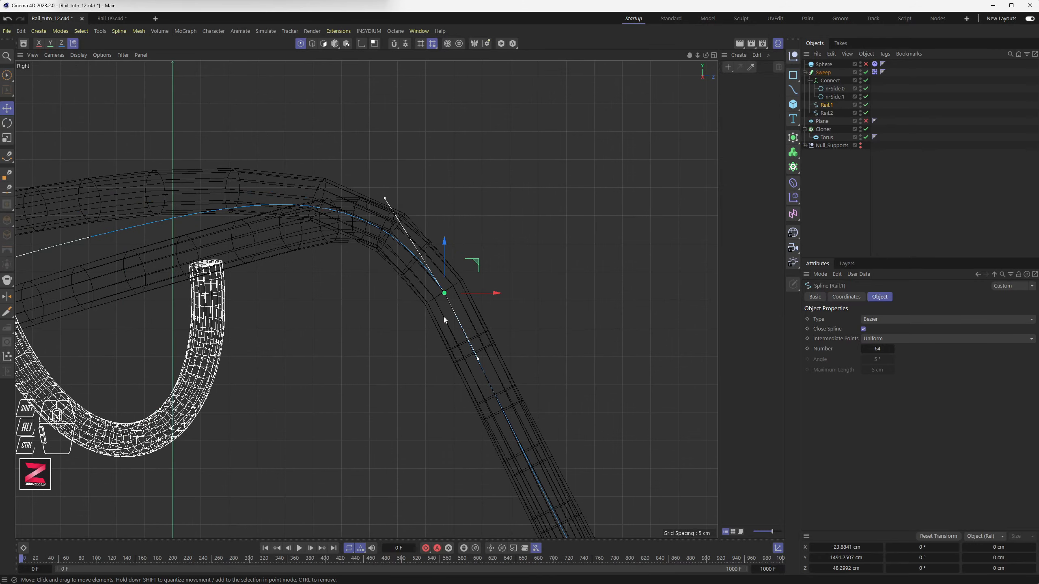
scroll(456, 321, "down", 4)
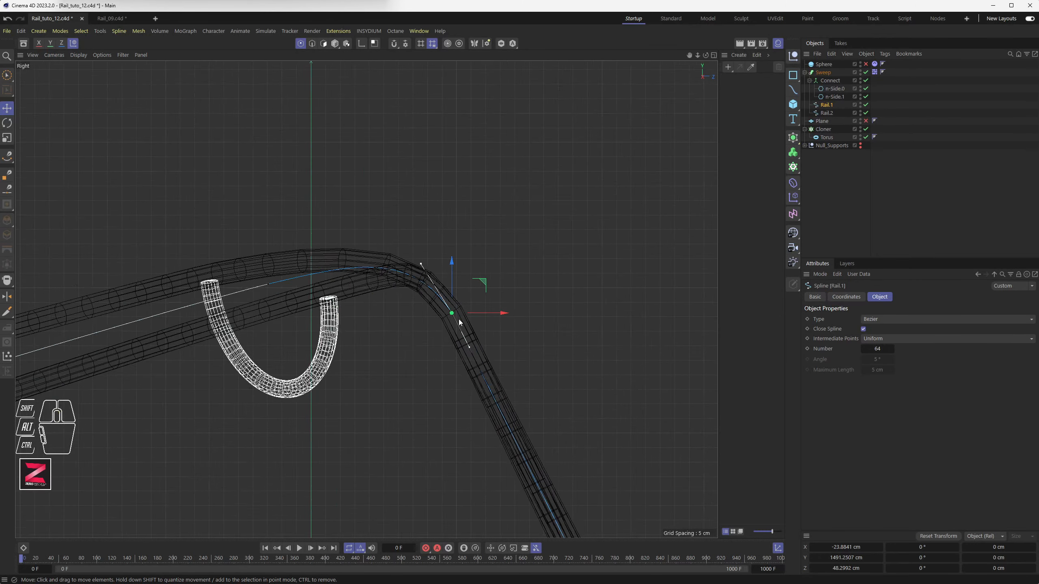
left_click(232, 279)
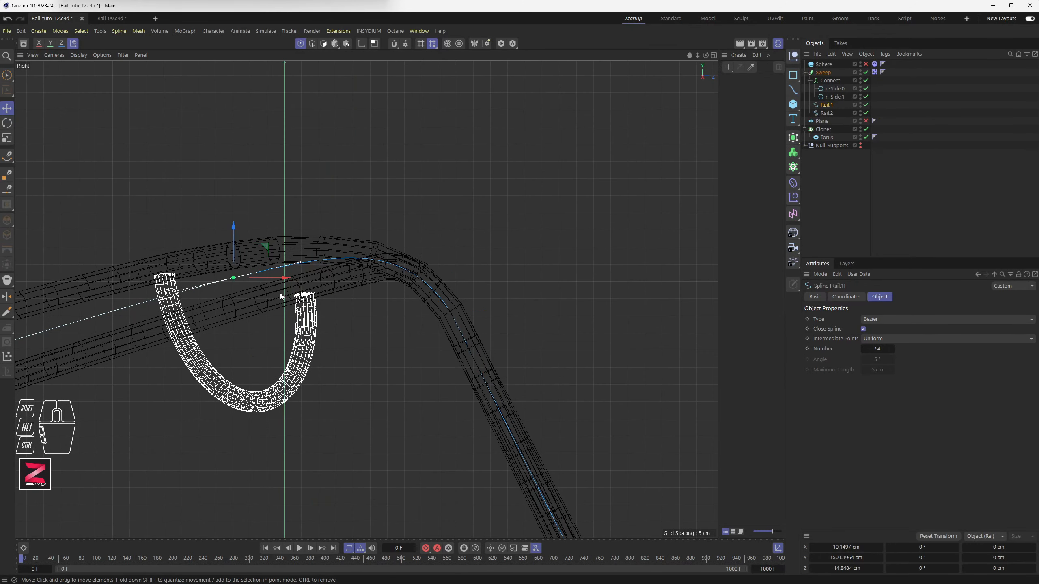
left_click(826, 113)
left_click(174, 267)
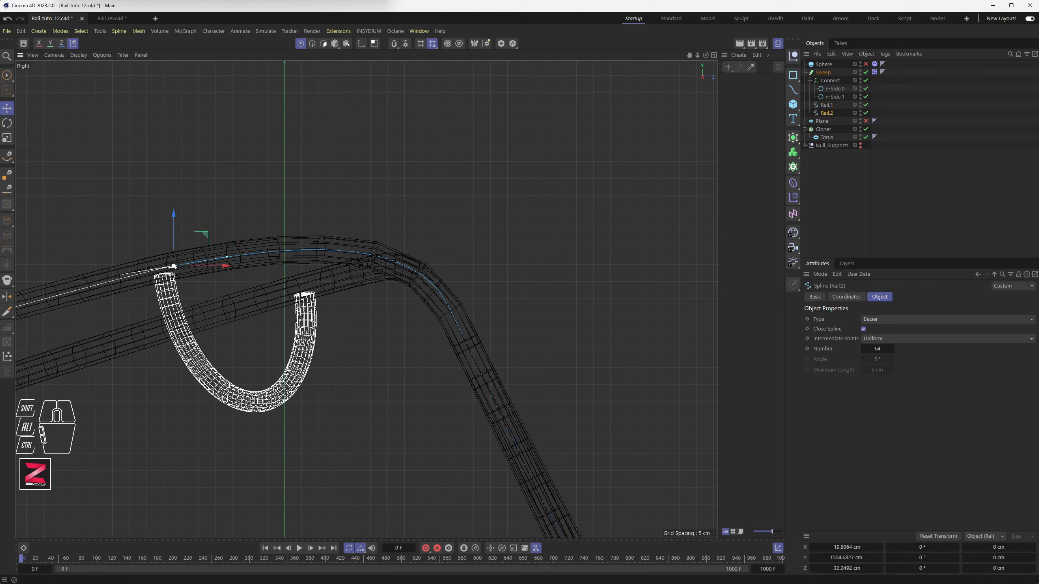
left_click_drag(172, 239, 180, 248)
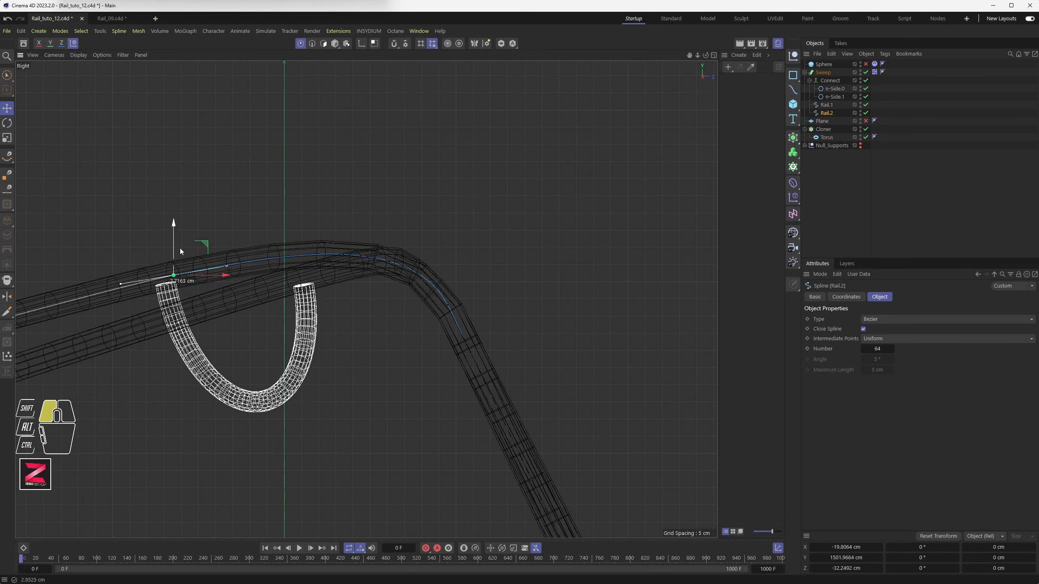
middle_click(400, 285)
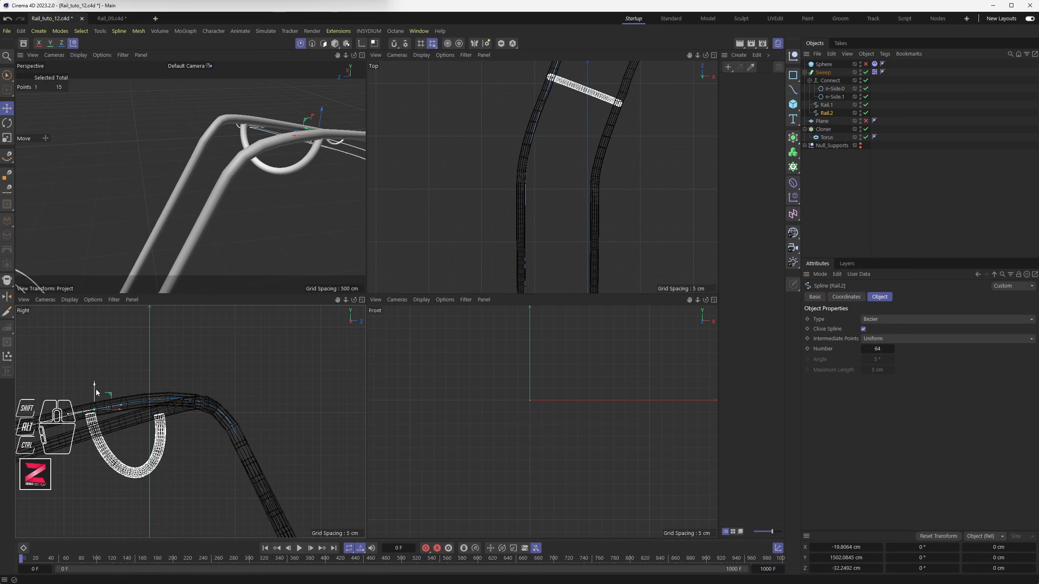
left_click_drag(98, 386, 149, 400)
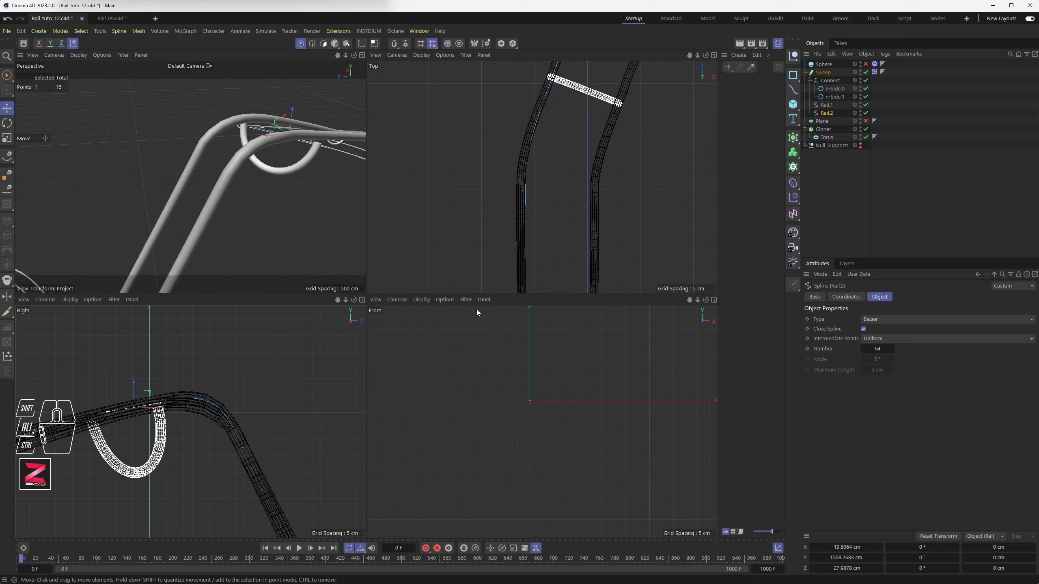
Examine the reshaped crest and the descent in the Front, Right and Perspective views
scroll(531, 402, "down", 10)
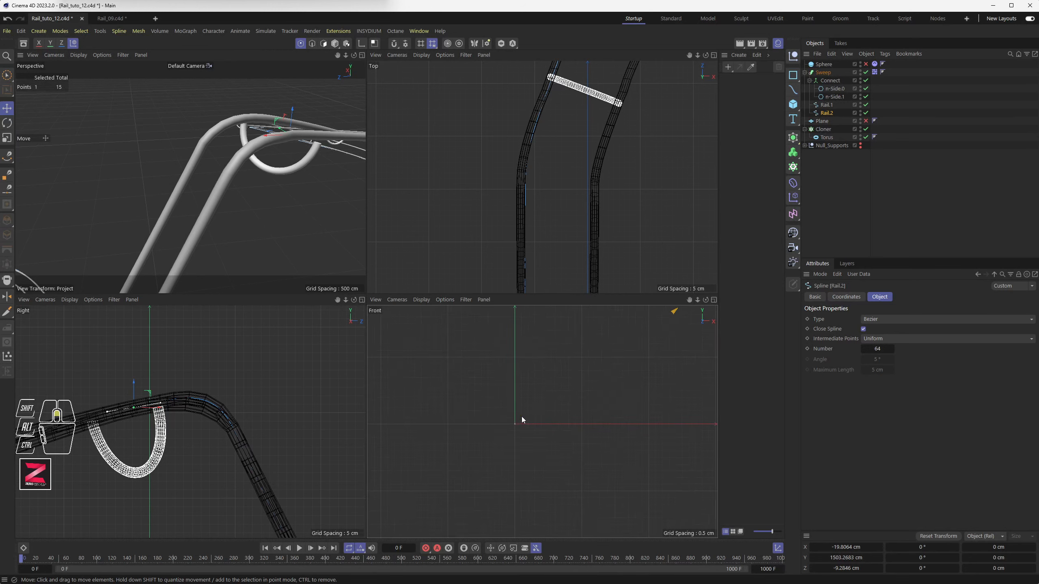
key("s")
scroll(554, 410, "down", 8)
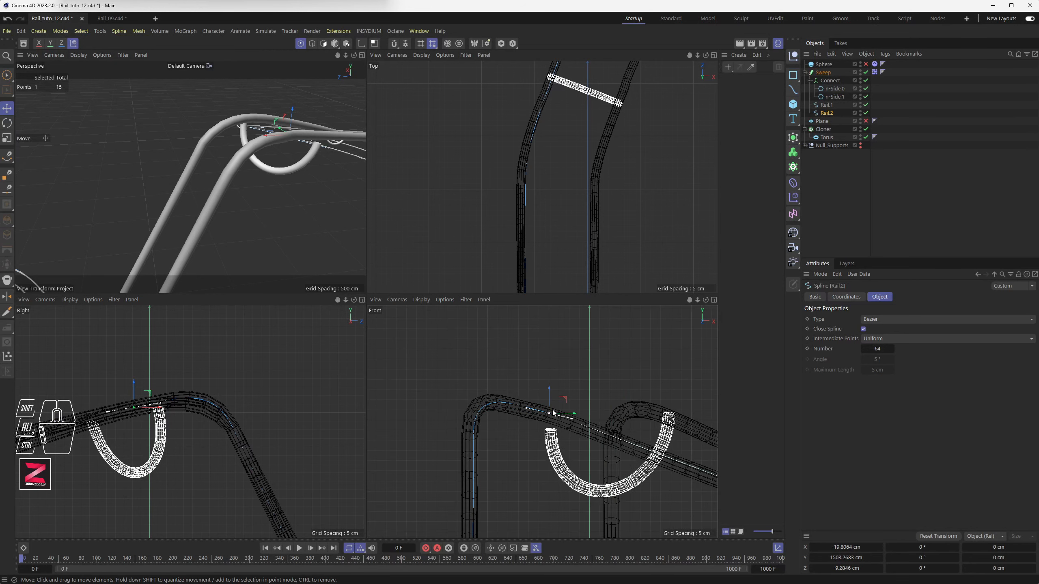
scroll(227, 395, "down", 10)
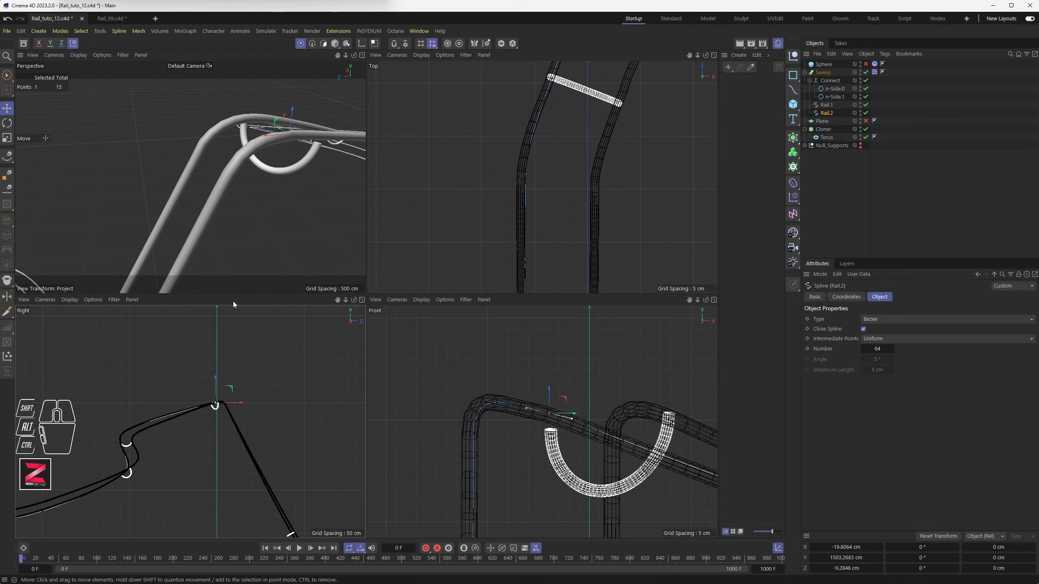
middle_click(284, 231)
scroll(418, 313, "down", 10)
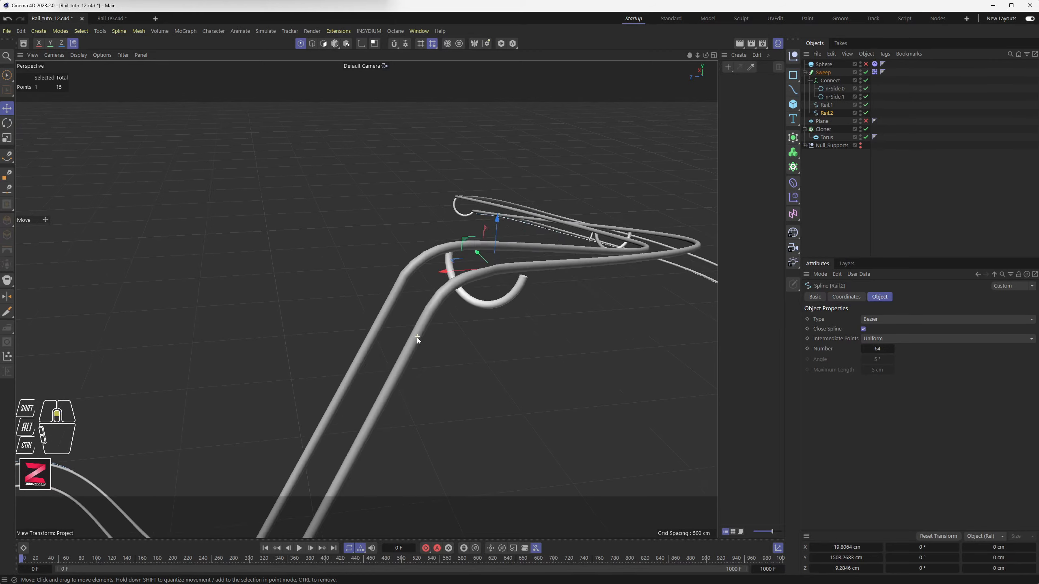
scroll(395, 352, "down", 3)
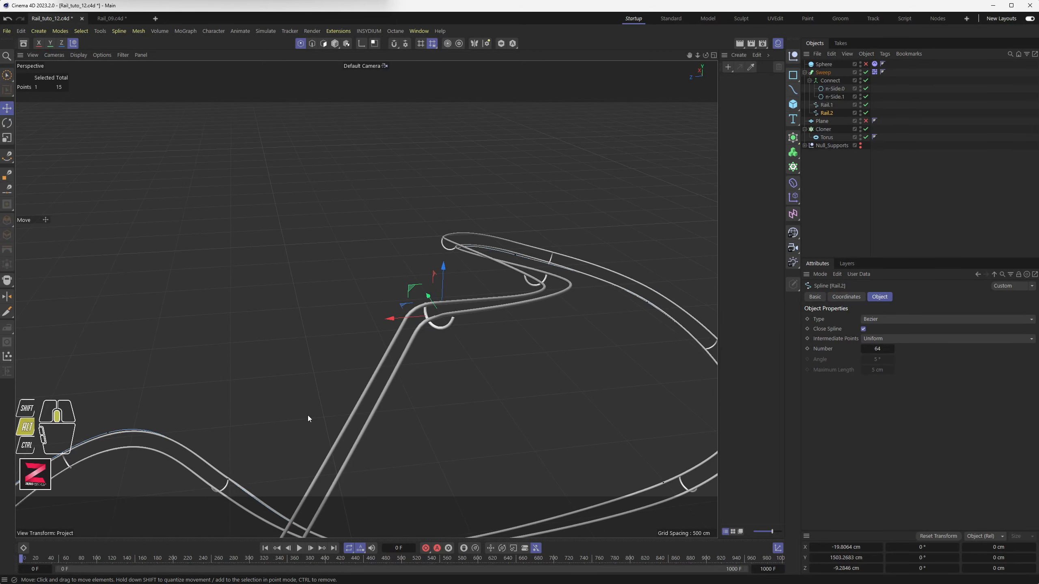
left_click_drag(308, 416, 392, 264, "alt")
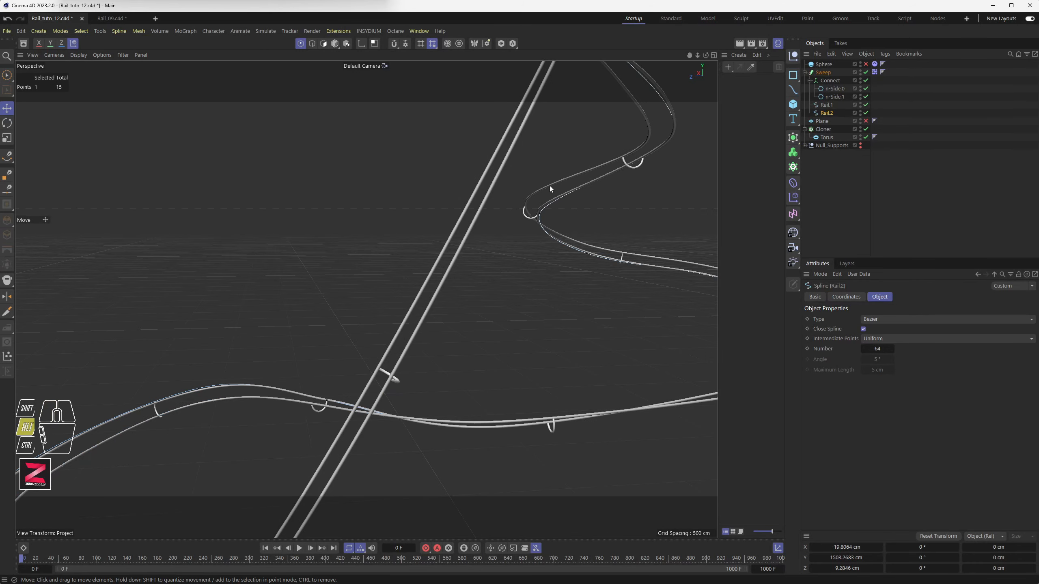
middle_click_drag(549, 185, 647, 198, "alt")
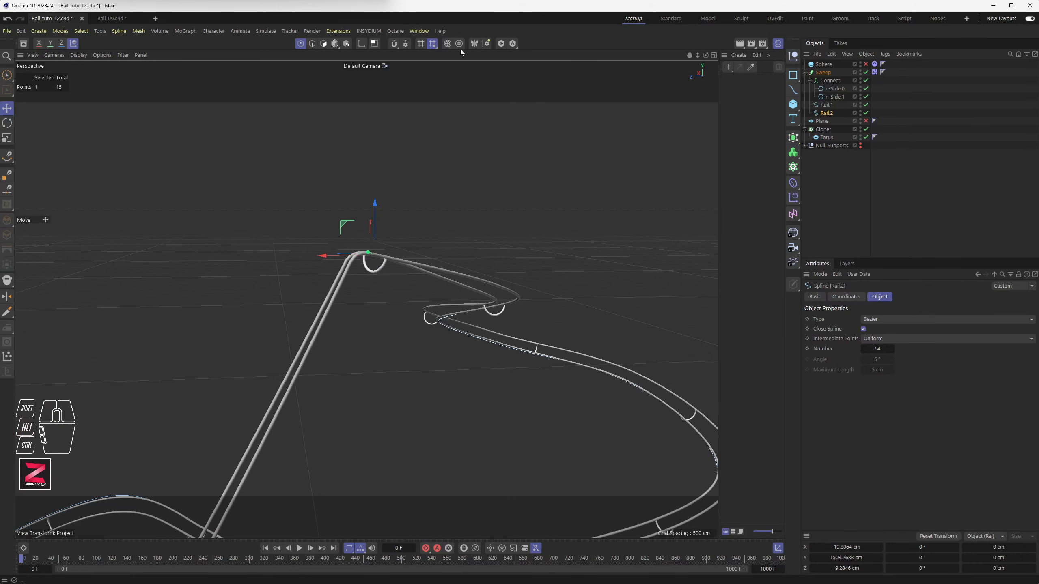
Switch to Model mode and inspect how the rails meet the curved support at the crest up close
left_click(338, 45)
left_click_drag(378, 252, 391, 273, "alt")
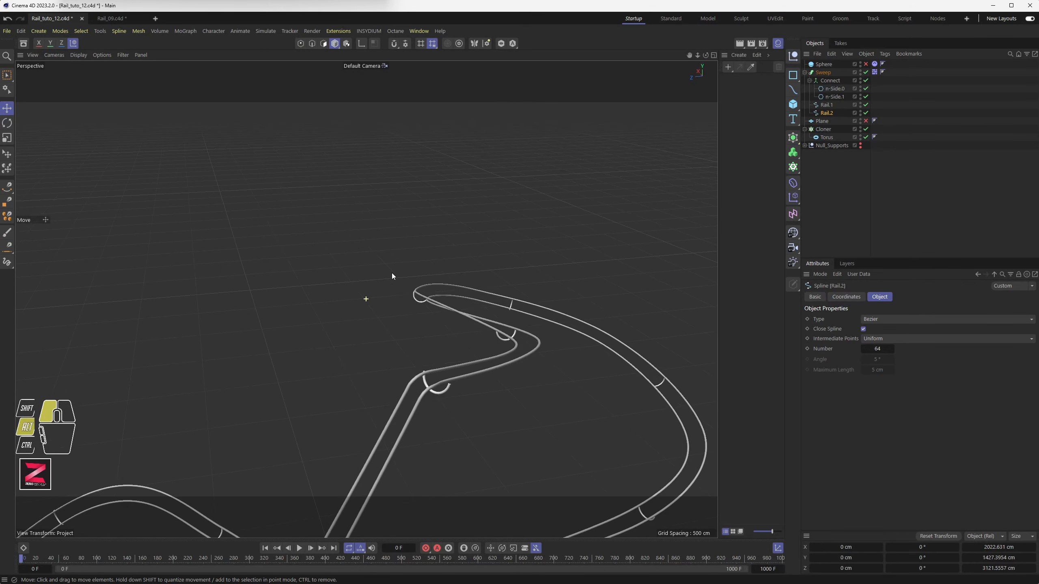
scroll(466, 401, "up", 1)
scroll(465, 401, "up", 6)
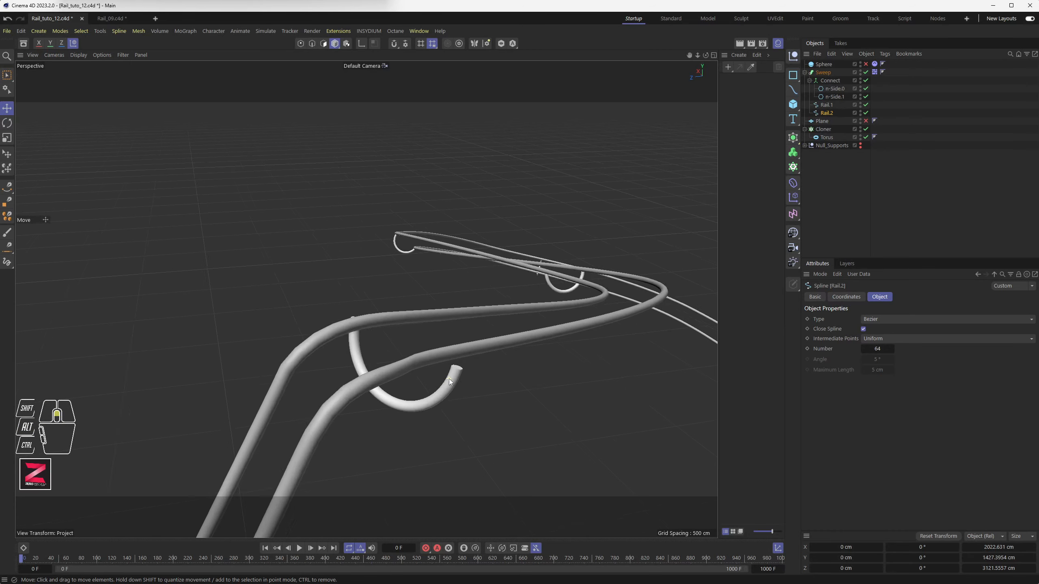
left_click_drag(450, 372, 504, 378, "alt")
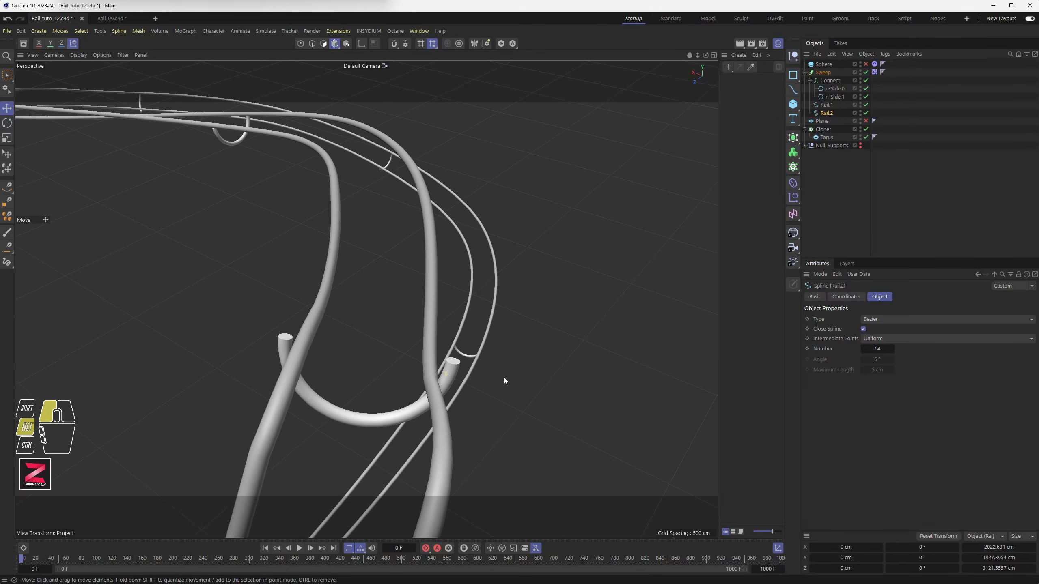
Select Rail.1 and disable the Sweep to expose the bare rail splines around the crest in the Top view
left_click(830, 105)
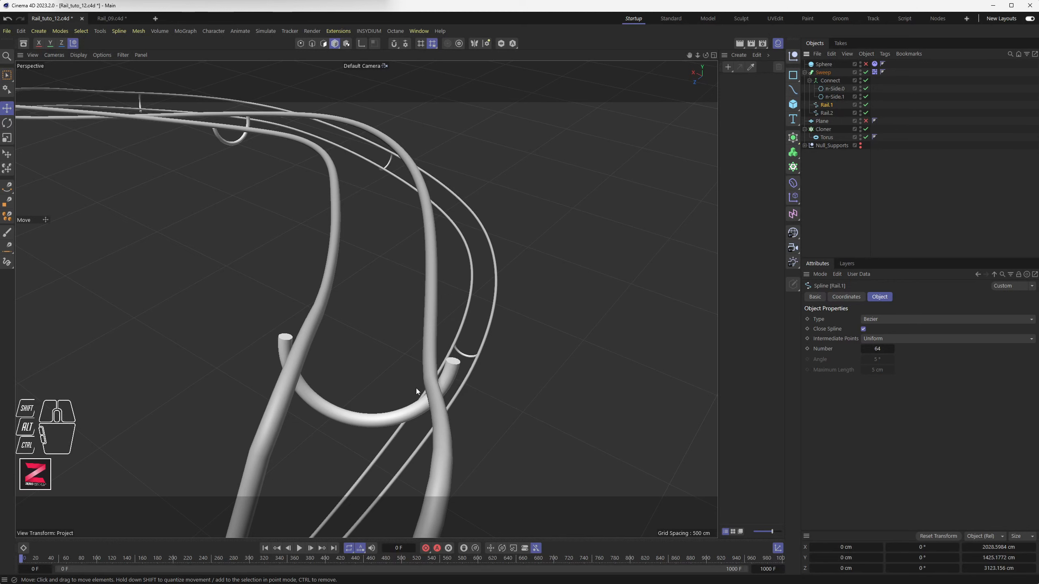
middle_click(434, 349)
middle_click_drag(564, 141, 540, 201, "alt")
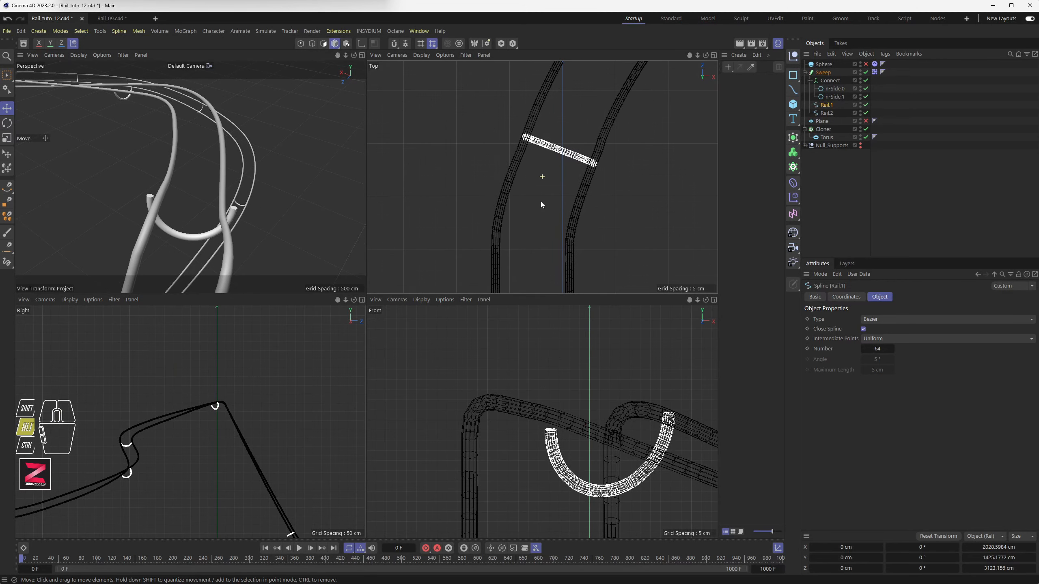
scroll(541, 200, "down", 5)
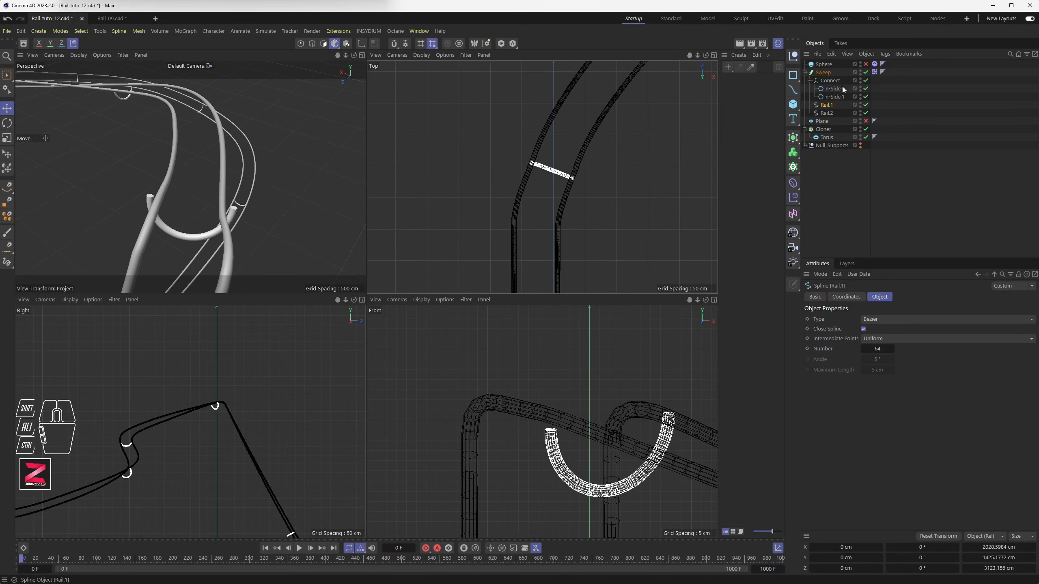
left_click(866, 72)
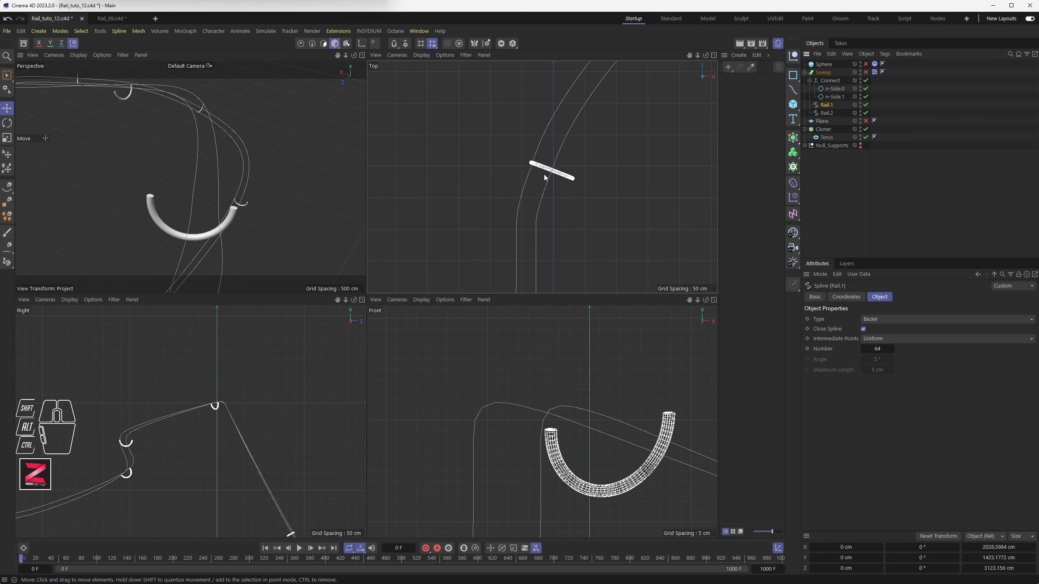
middle_click_drag(553, 183, 498, 205, "alt")
scroll(498, 204, "down", 5, "alt")
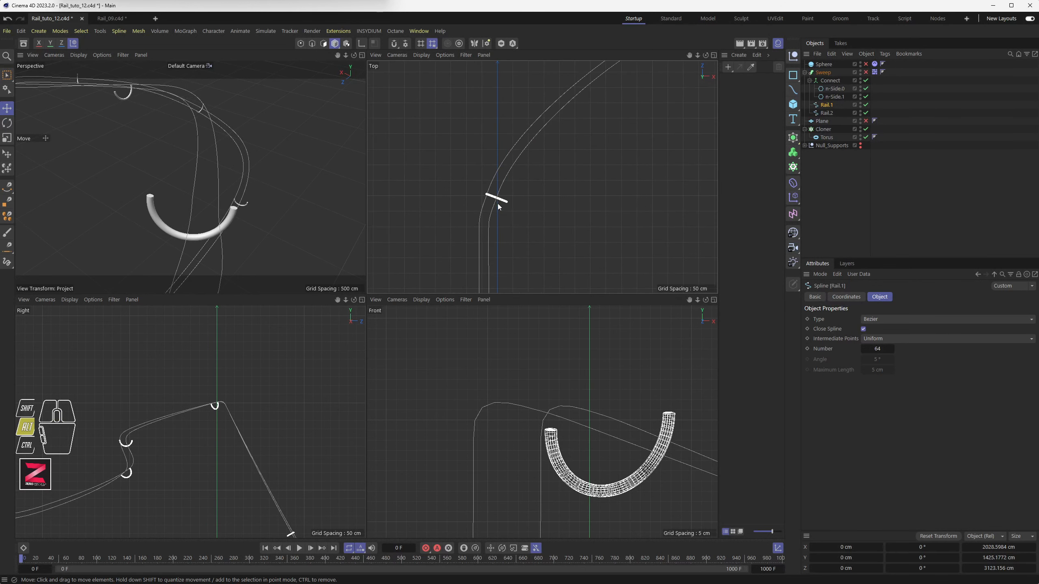
In Points mode, move Rail.1's point at the support below the descent about 8 cm along negative Z in the Top view
scroll(498, 207, "up", 6, "alt")
left_click(301, 44)
left_click(494, 187)
left_click_drag(510, 172, 512, 178)
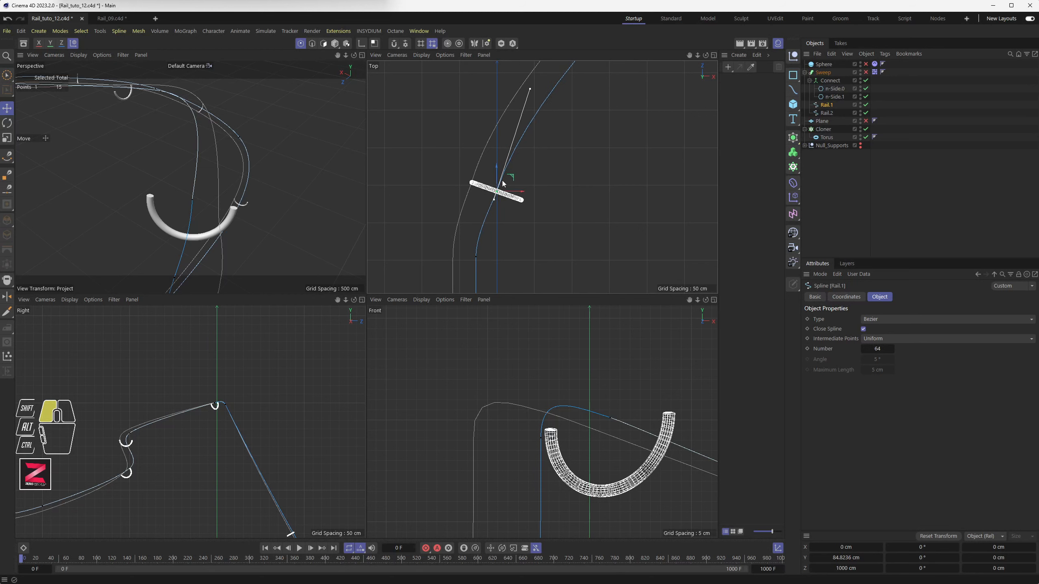
Tilt the outgoing tangent of Rail.1's point at the lower support further toward positive X in the Top view
left_click(477, 259)
scroll(503, 236, "down", 5)
scroll(505, 238, "up", 3)
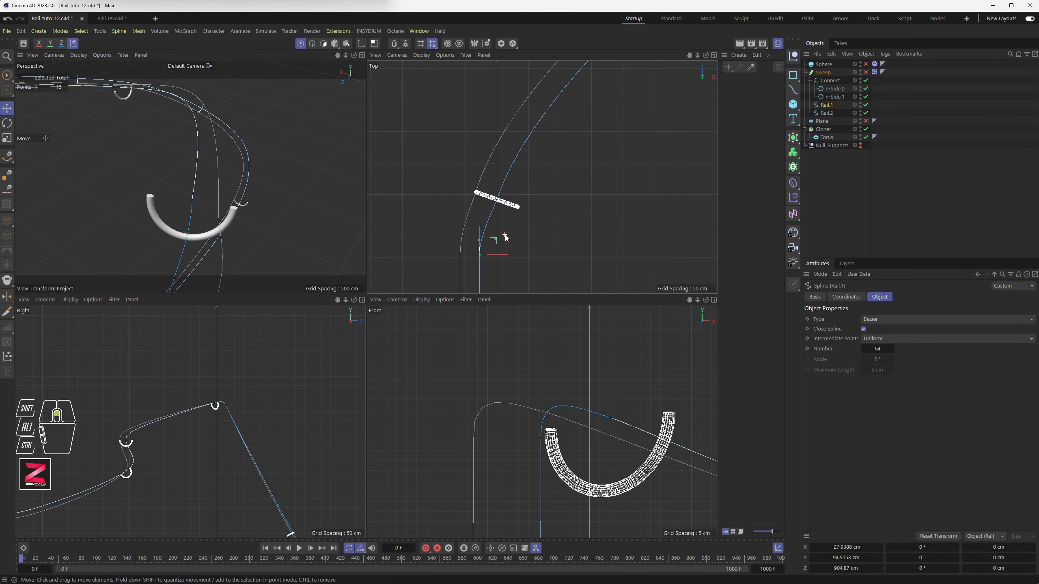
left_click(495, 202)
scroll(500, 194, "down", 1)
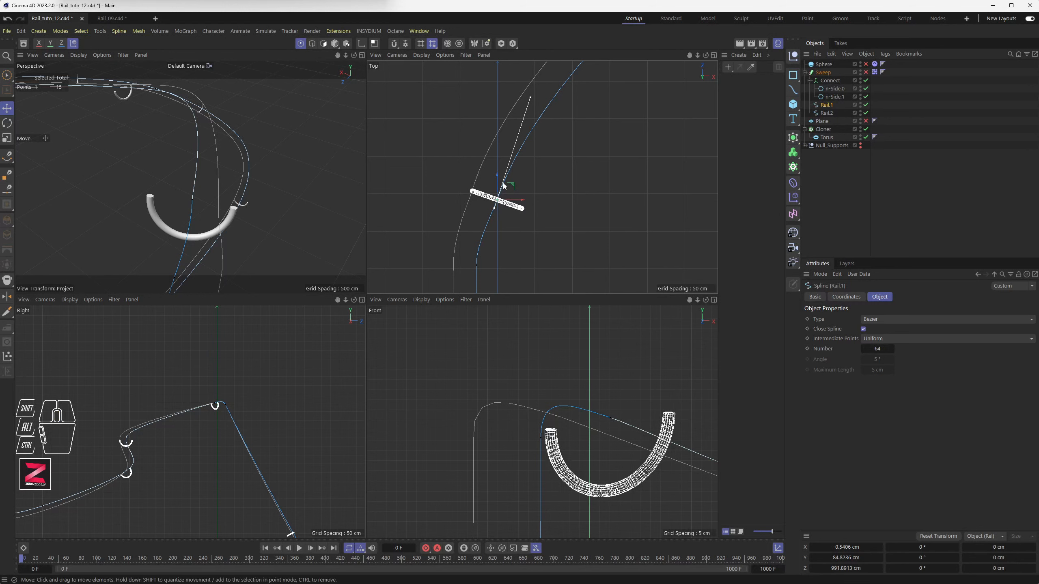
left_click_drag(530, 97, 550, 106)
Examine the bend at the foot of the descent and its support in the Top and Perspective views
scroll(533, 159, "down", 4)
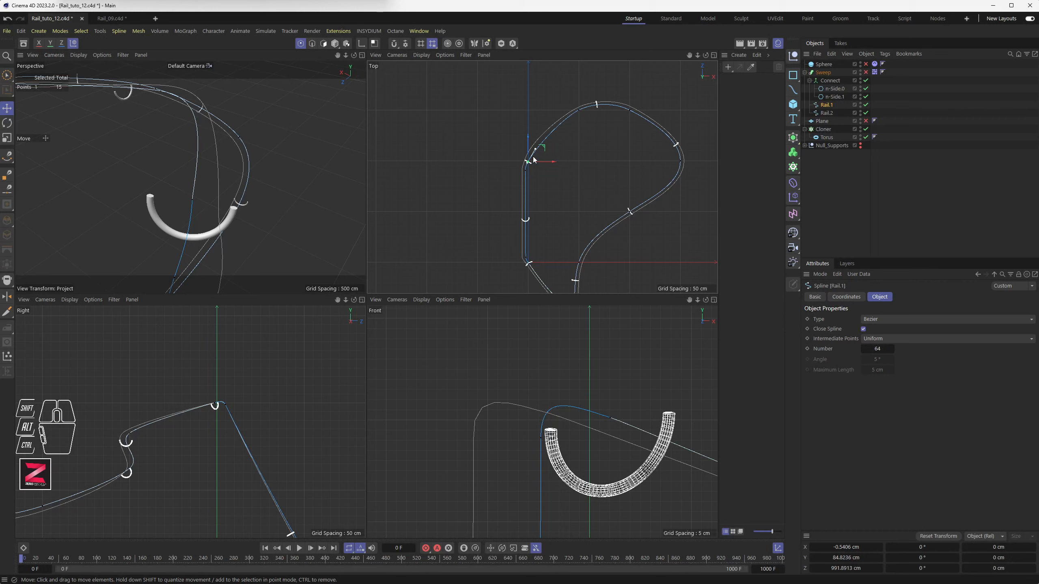
scroll(527, 269, "up", 2)
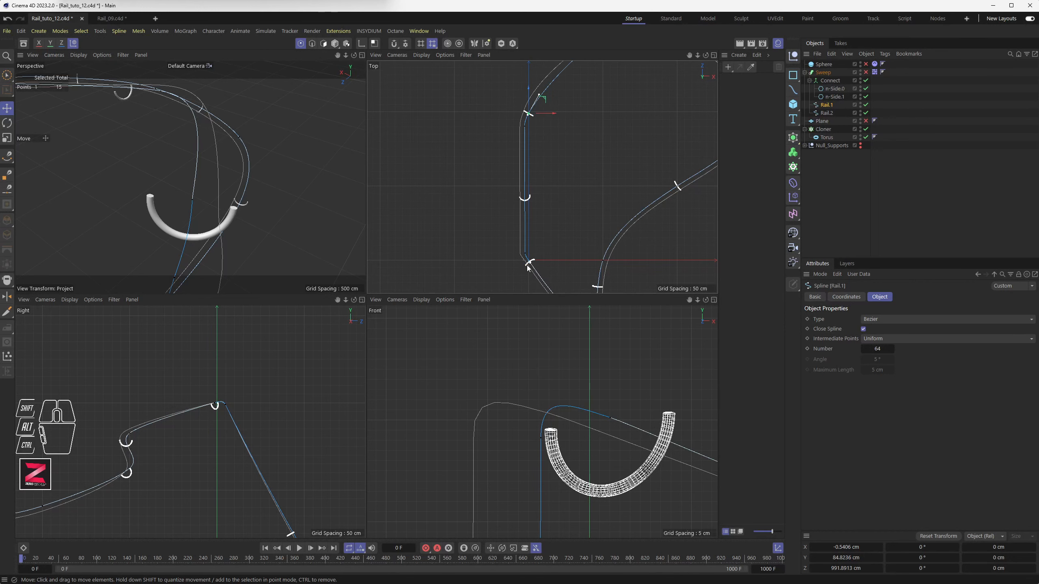
scroll(514, 263, "down", 2)
scroll(237, 225, "down", 8)
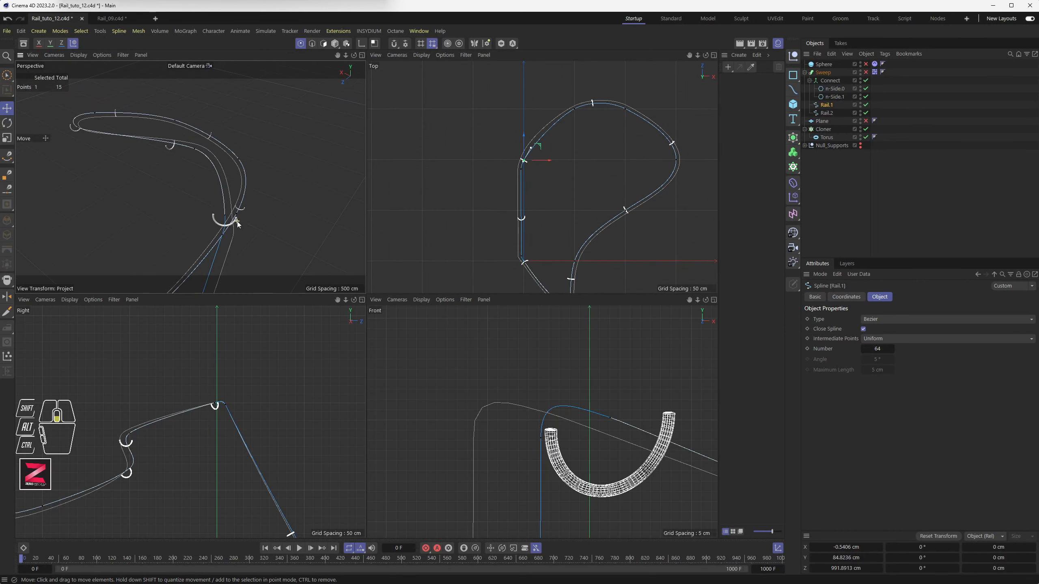
key("s")
left_click_drag(226, 204, 310, 199, "alt")
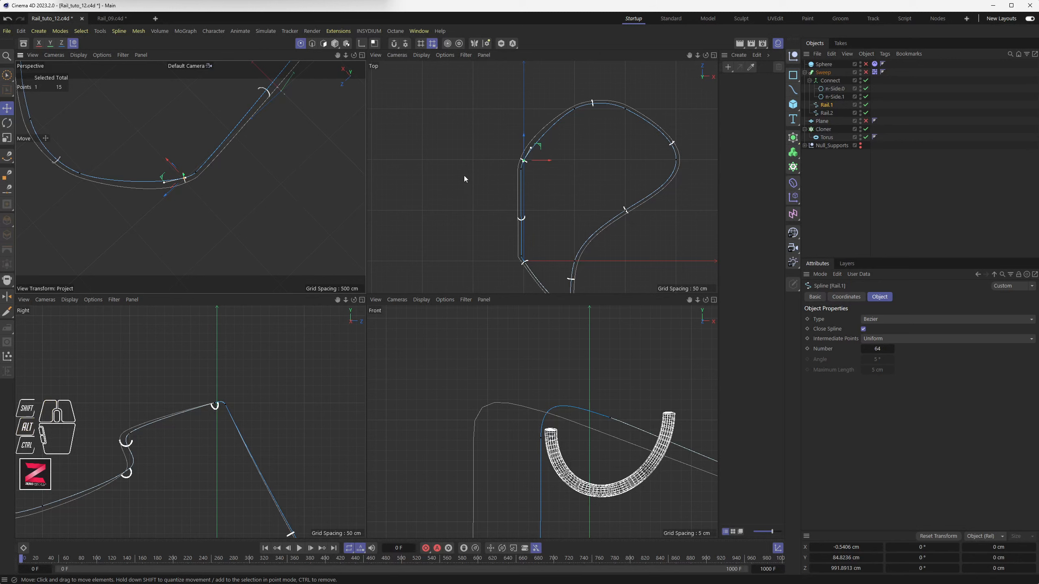
scroll(540, 158, "up", 4)
scroll(543, 159, "up", 2)
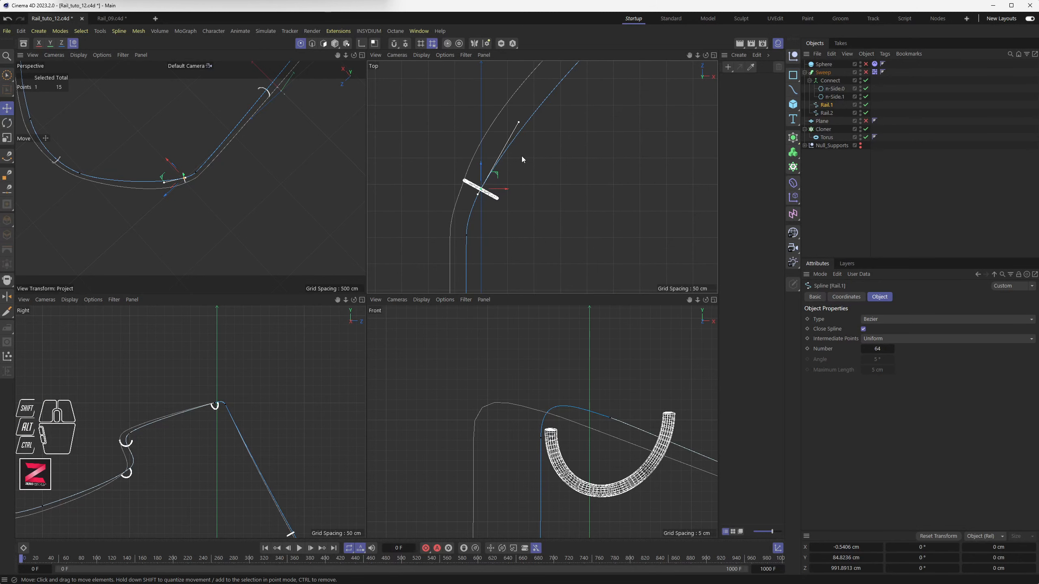
scroll(521, 160, "down", 5)
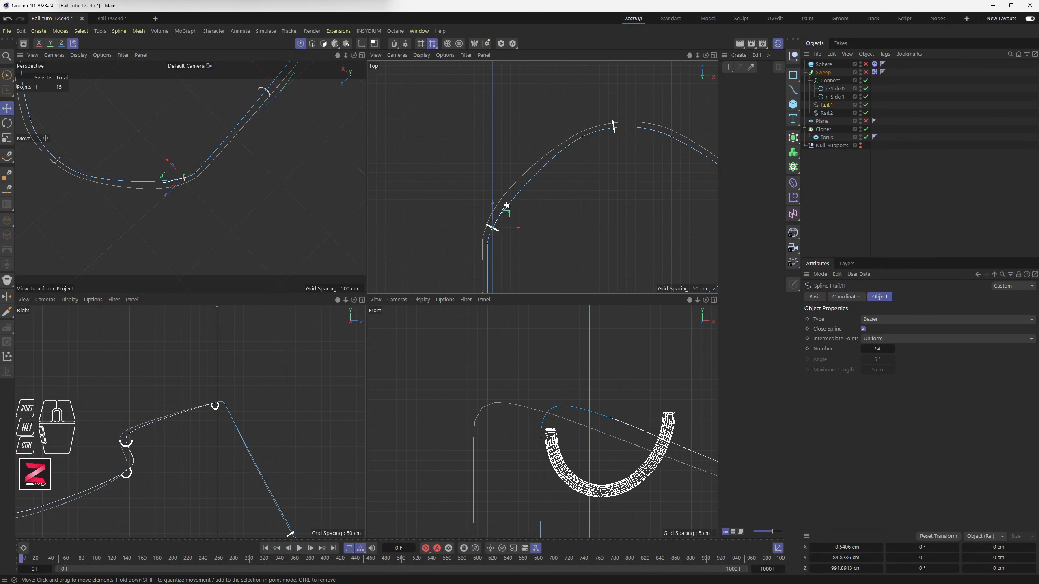
Turn Rail.1's outgoing tangent back toward the Z axis and compare the curve with Rail.2's neighbouring point before the lower support
left_click_drag(506, 205, 502, 203)
left_click(835, 90)
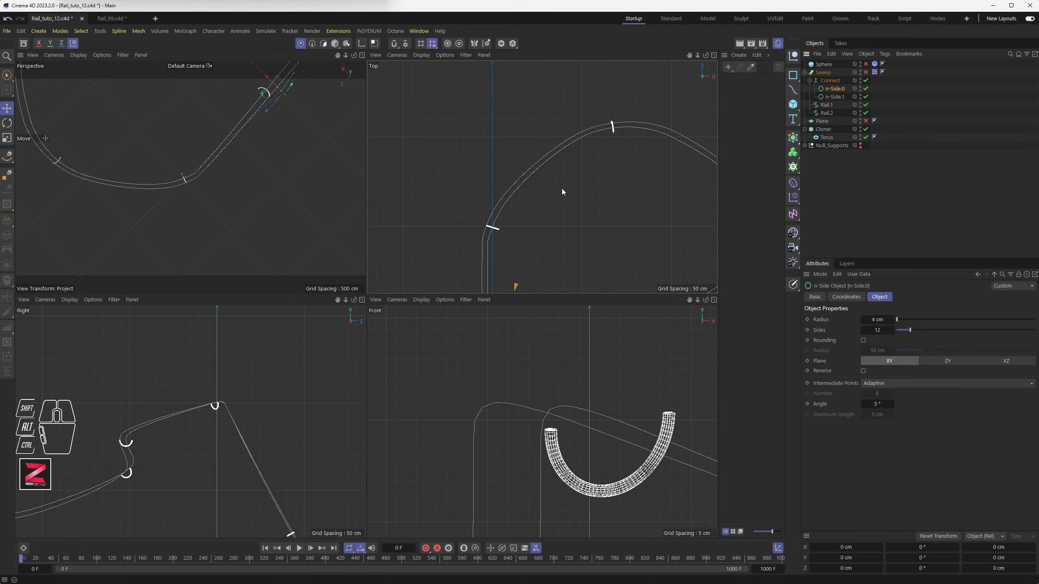
scroll(494, 234, "up", 6)
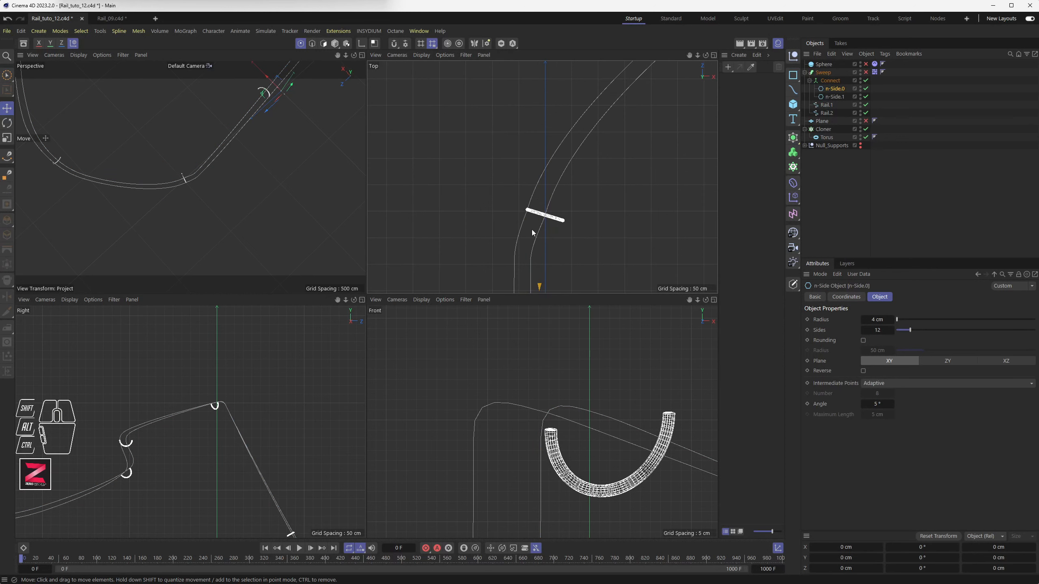
left_click(830, 113)
left_click(515, 261)
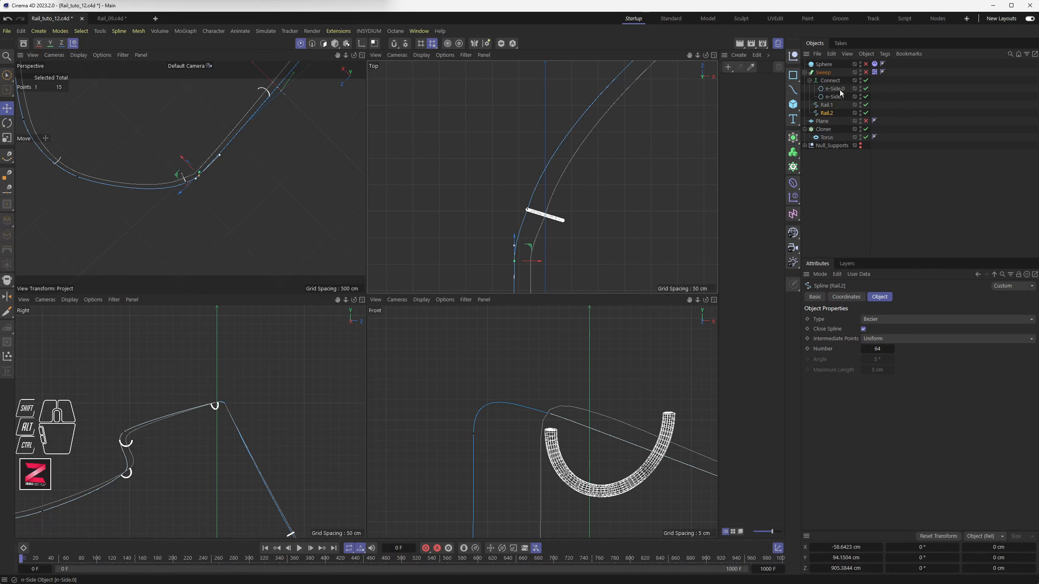
left_click(827, 105)
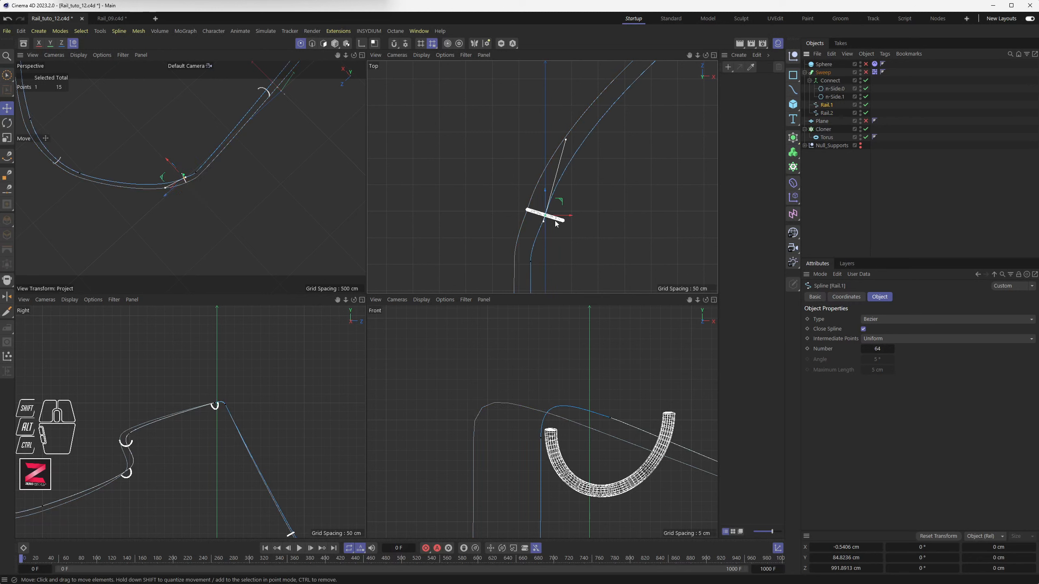
Tilt Rail.1's long tangent handle at the lower support toward positive X and fine-tune the short opposite handle
mouse_move(565, 140)
left_mouse_down()
mouse_move(568, 152)
mouse_move(568, 142)
mouse_move(583, 149)
left_mouse_up()
scroll(547, 222, "up", 8)
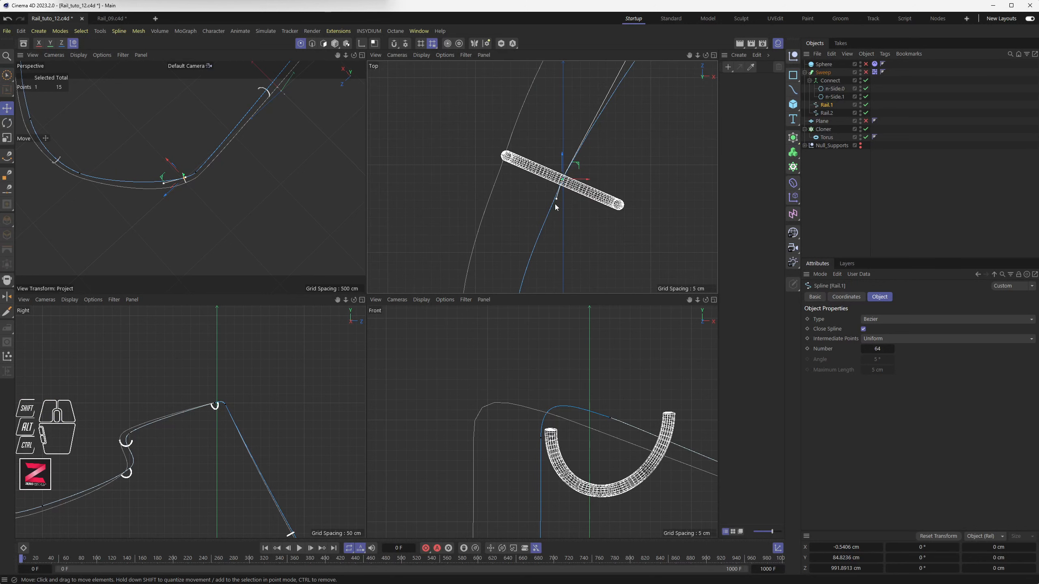
left_click_drag(557, 200, 555, 200)
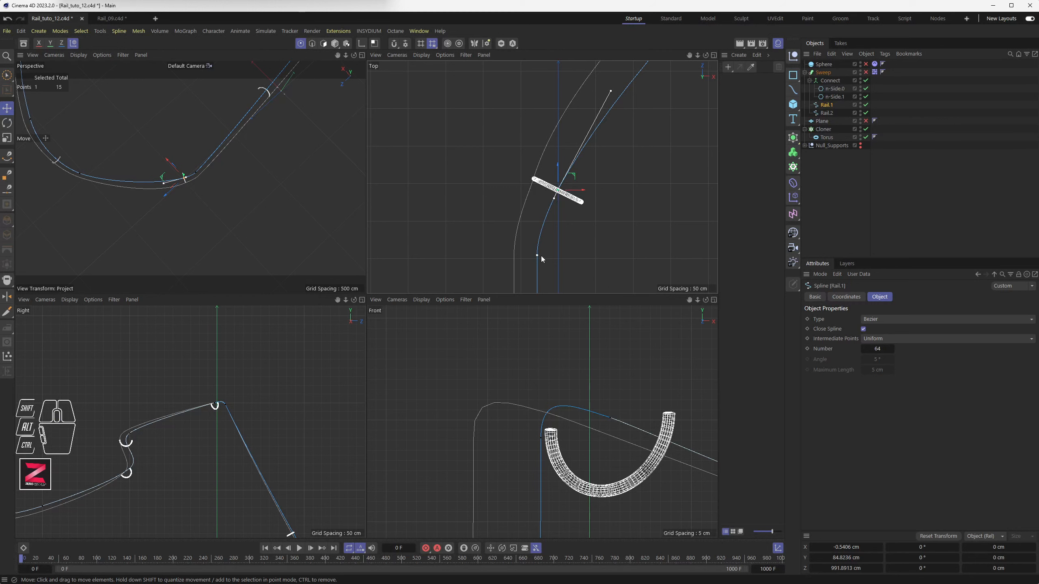
Enlarge the Top view and select Rail.1's two points around the lower support with Brush Selection
scroll(605, 139, "down", 4)
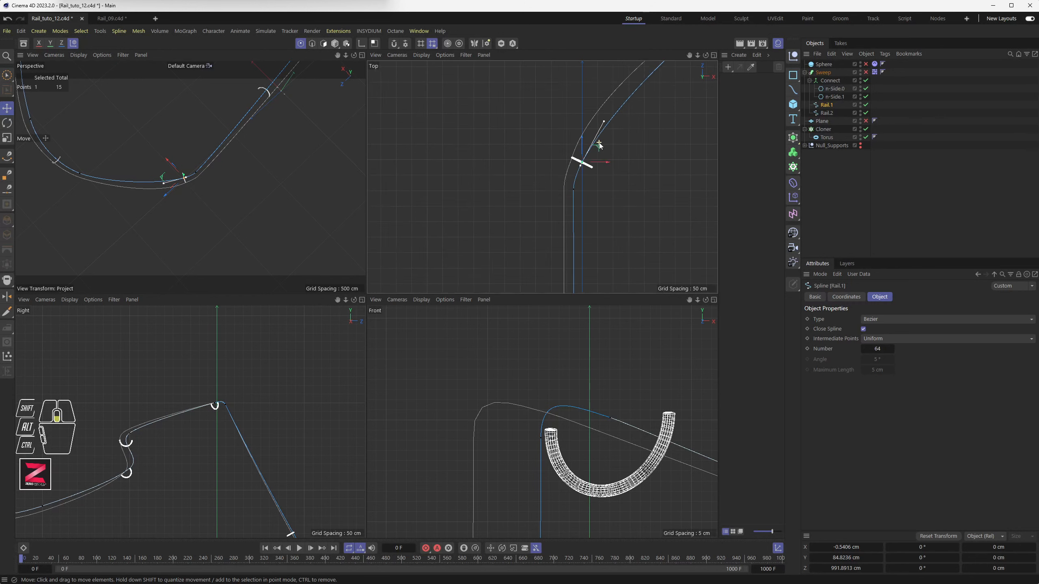
middle_click_drag(617, 141, 524, 201, "alt")
middle_click(523, 199)
scroll(427, 225, "down", 4, "alt")
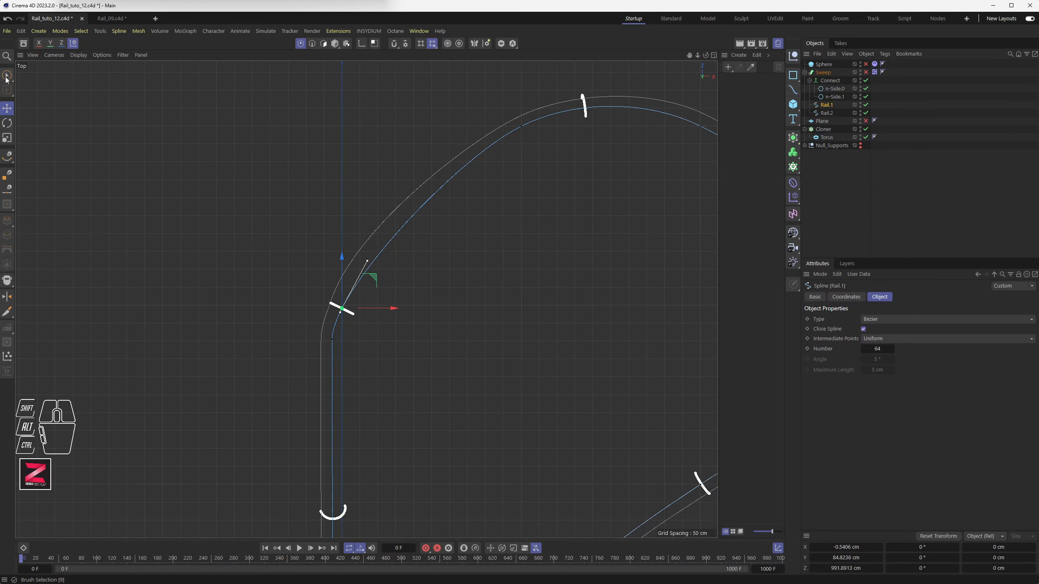
key("9")
left_click(525, 129)
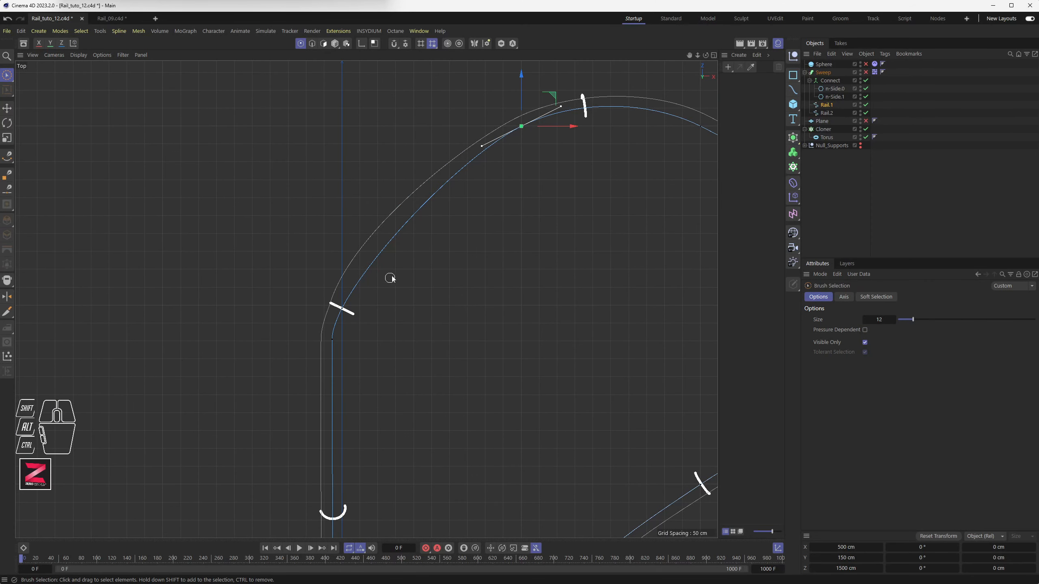
mouse_move(470, 184)
left_mouse_down()
mouse_move(463, 169)
mouse_move(385, 248)
mouse_move(341, 313)
mouse_move(334, 346)
left_mouse_up()
Select Rail.2's point at the lower support and move it about 5 cm along negative X
left_click(827, 113)
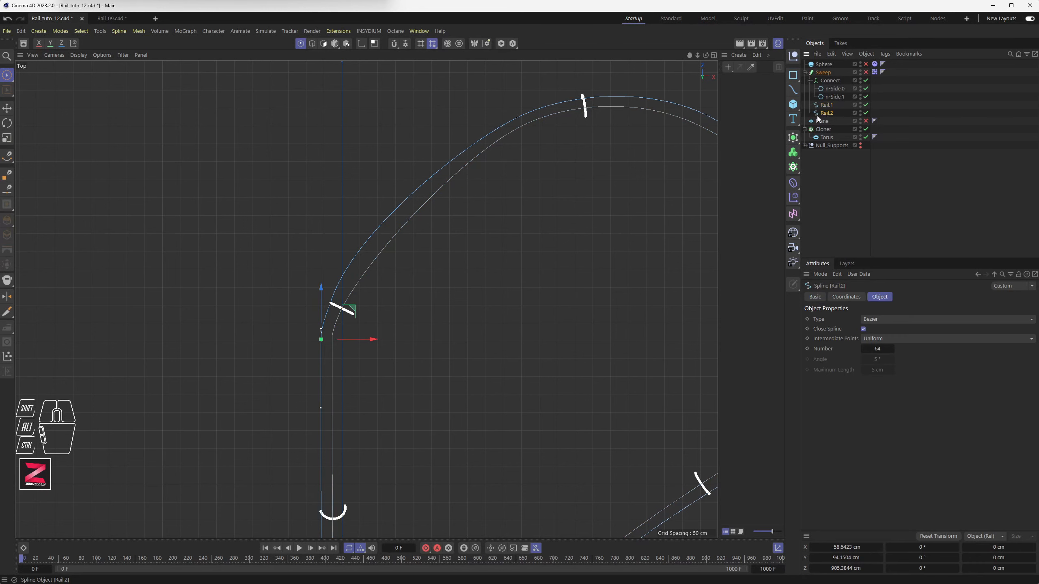
left_click_drag(332, 298, 328, 317)
scroll(328, 319, "up", 3)
scroll(328, 318, "up", 2)
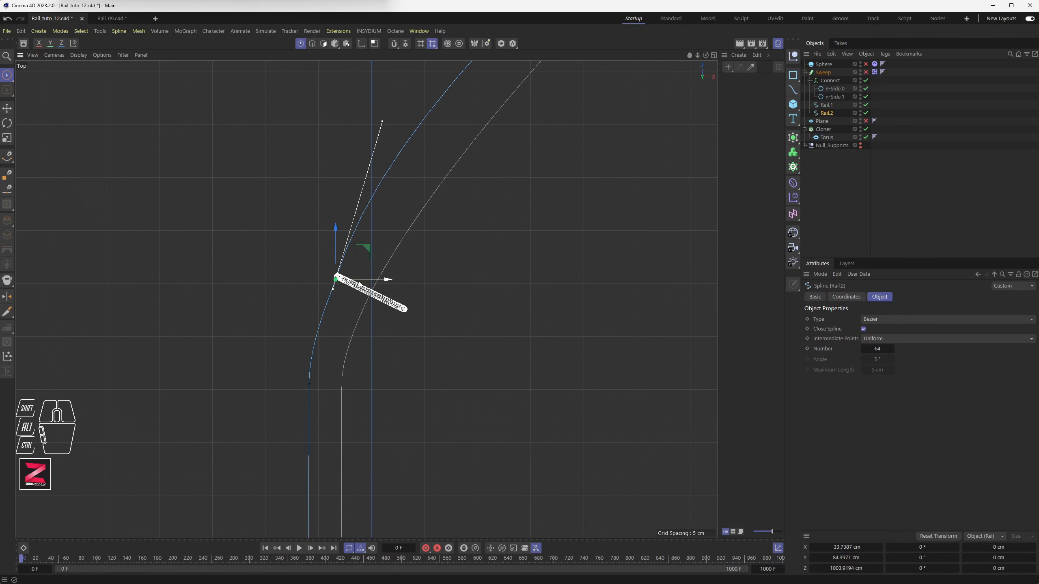
left_click_drag(361, 284, 355, 283)
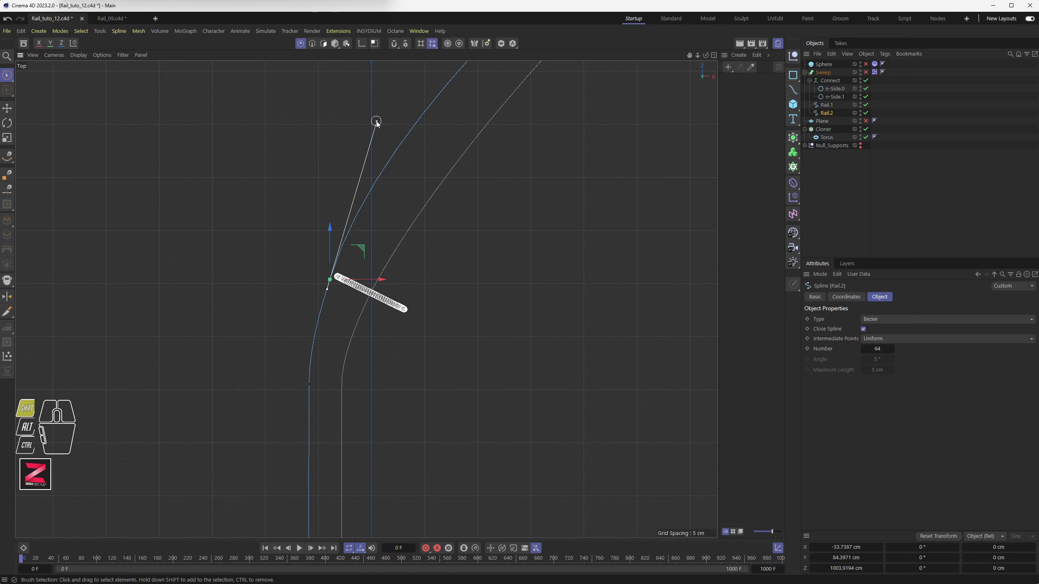
Place Rail.2's point on the lower support's end at about X -32.6 cm, Z 1007 cm, with both tangent handles perpendicular to the support
left_click(7, 108)
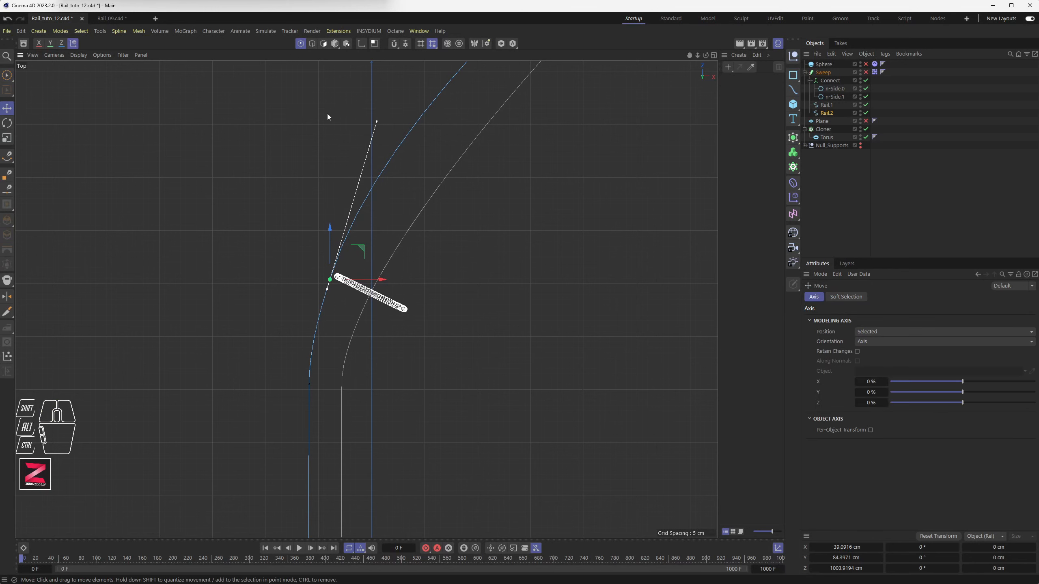
left_click_drag(375, 123, 403, 138, "shift")
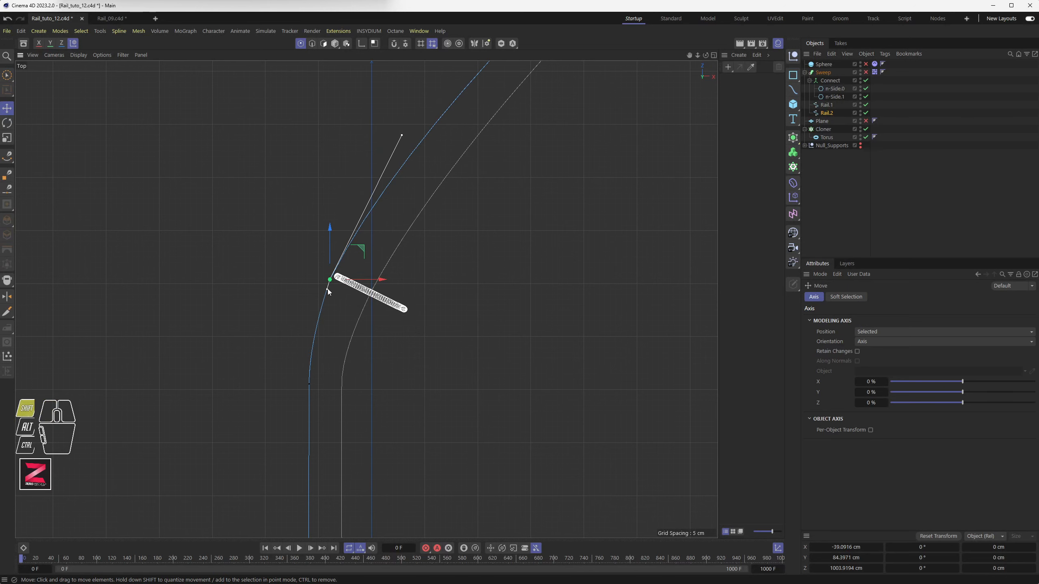
left_click_drag(326, 291, 369, 244, "shift")
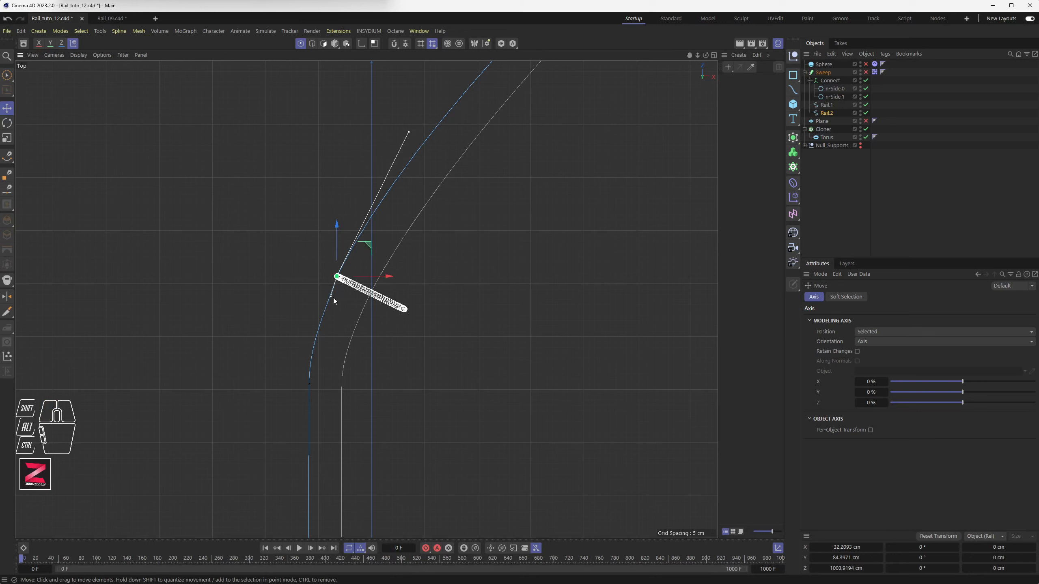
left_click_drag(332, 298, 327, 299, "shift")
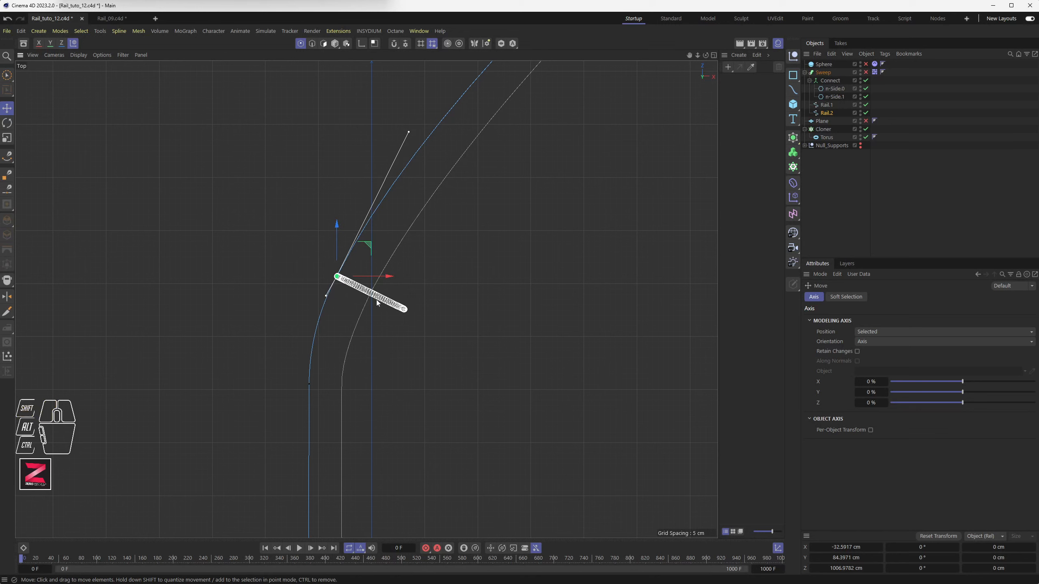
Adjust Rail.1's short tangent handle at the lower support independently and shorten its long outgoing handle
left_click(826, 105)
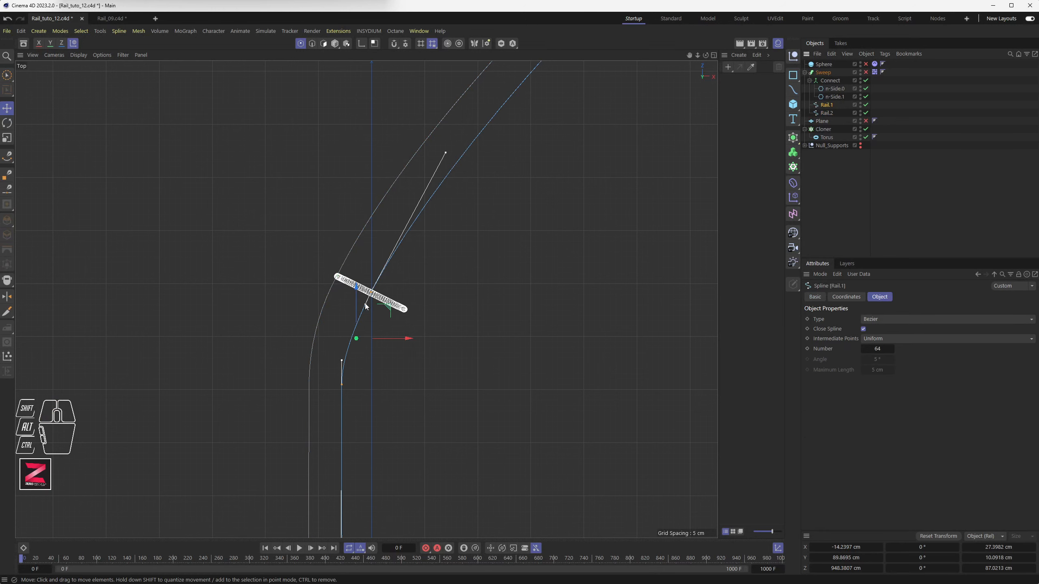
left_click_drag(365, 306, 386, 167, "shift")
scroll(356, 309, "up", 5)
scroll(387, 183, "down", 5)
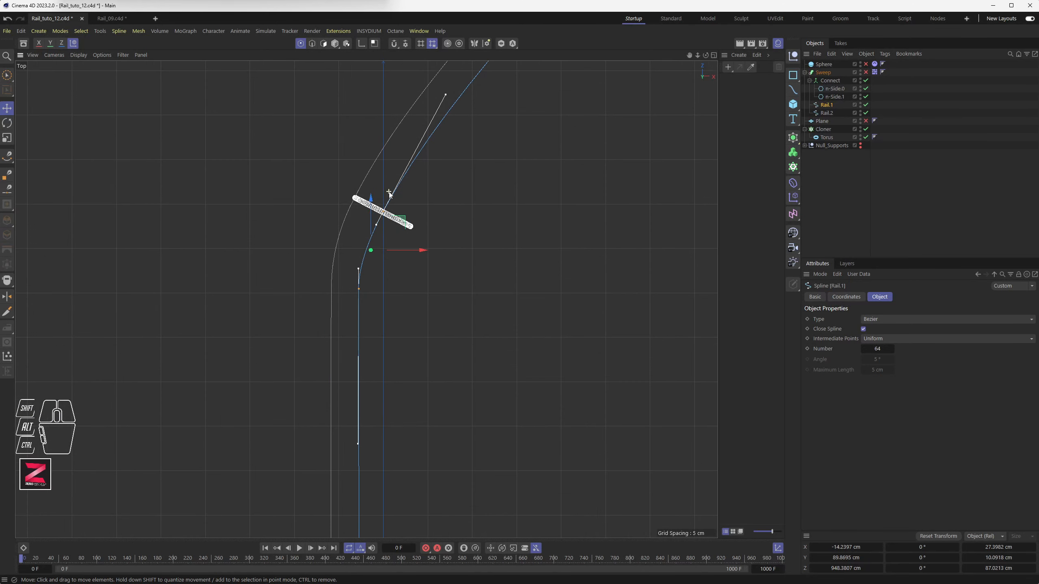
mouse_move(447, 93)
left_mouse_down("shift")
mouse_move(433, 106)
mouse_move(435, 83)
left_mouse_up("shift")
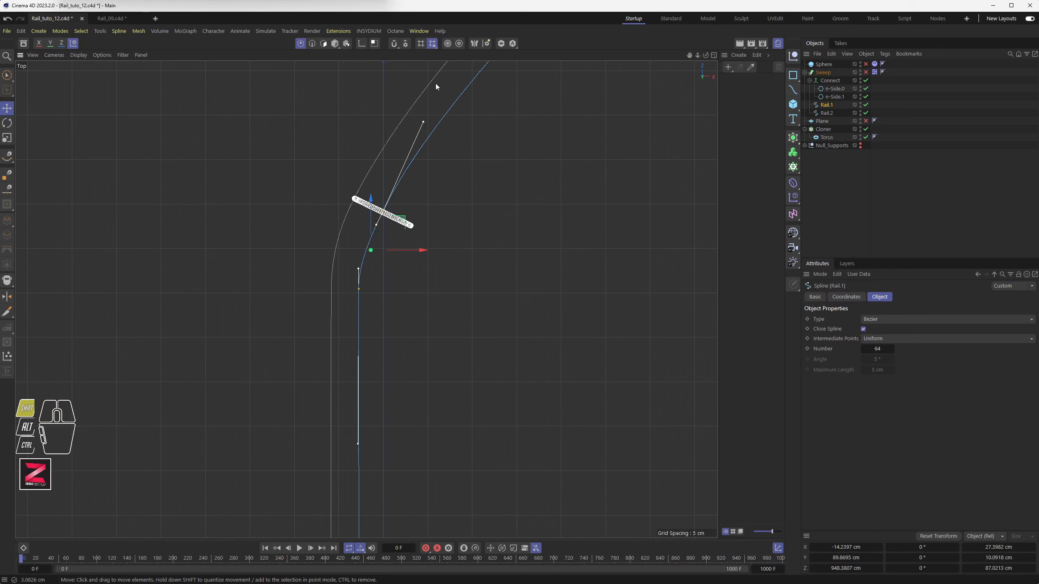
Re-enable the Sweep and bring up the swept rails around the crest in the enlarged Perspective view
left_click(866, 72)
middle_click(477, 257)
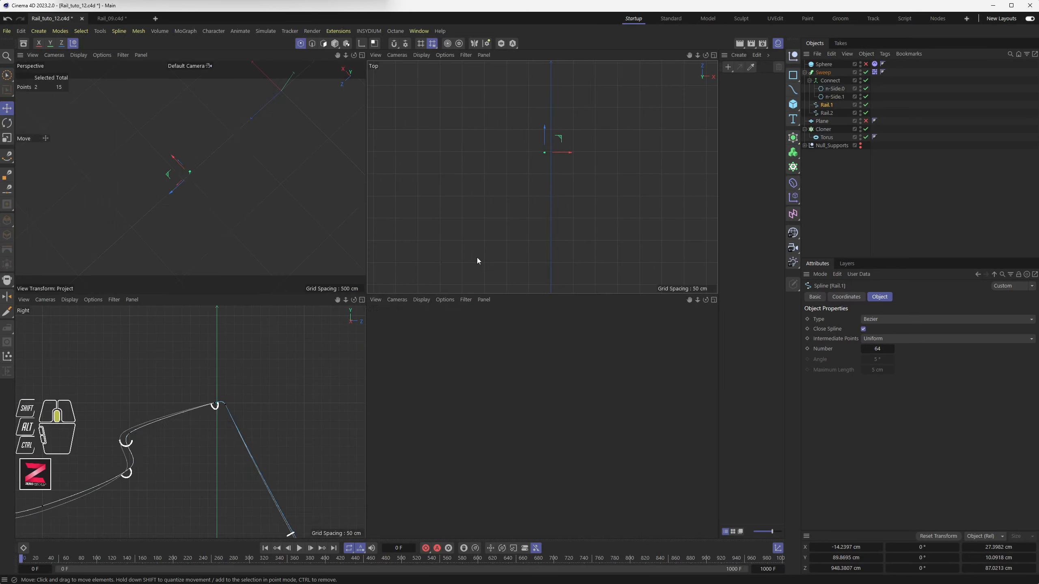
middle_click(198, 234)
left_click_drag(299, 361, 303, 393, "alt")
right_click_drag(303, 393, 352, 368, "alt")
Select Rail.1's points around the crest support and inspect the rail bends there from several angles
left_click(279, 343)
left_click(286, 430)
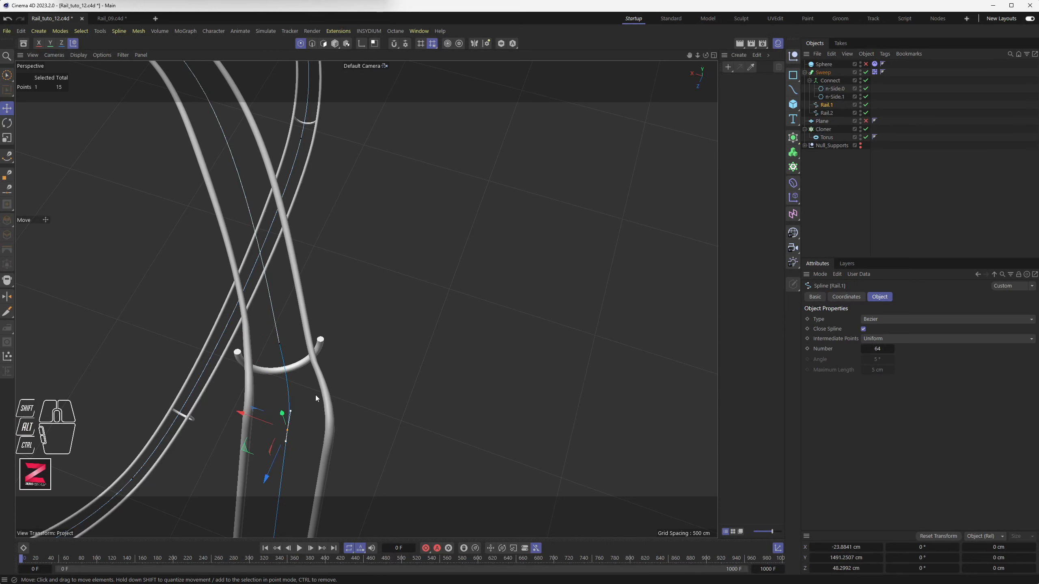
middle_click_drag(316, 398, 371, 300, "alt")
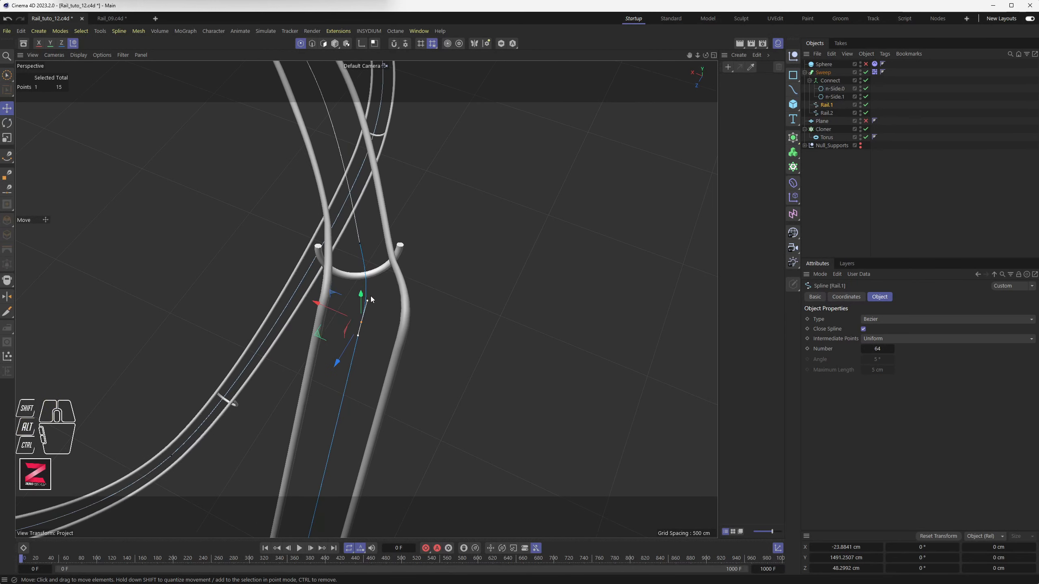
left_click_drag(372, 300, 401, 360, "alt")
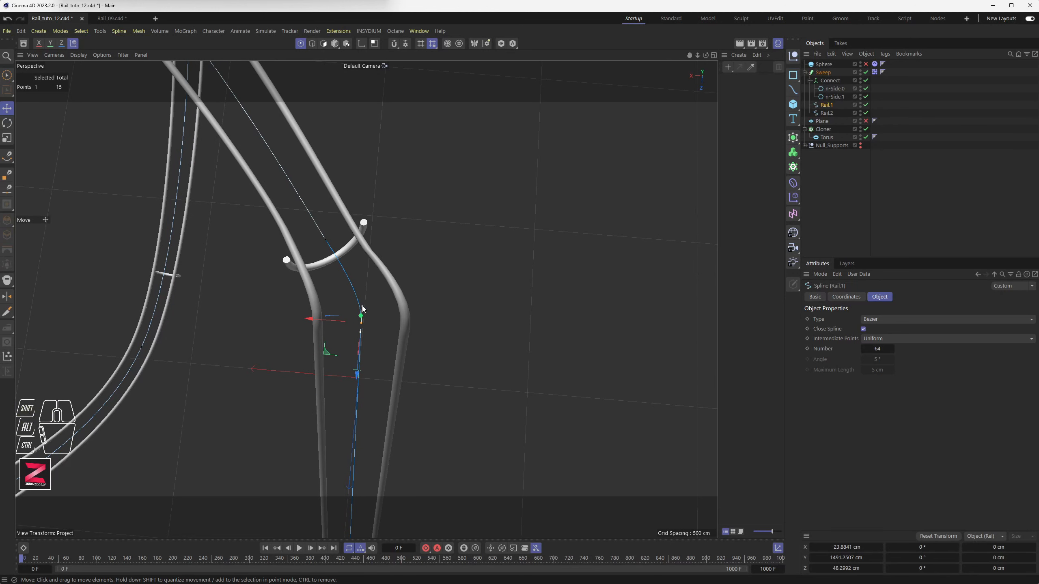
left_click_drag(363, 309, 245, 298, "alt")
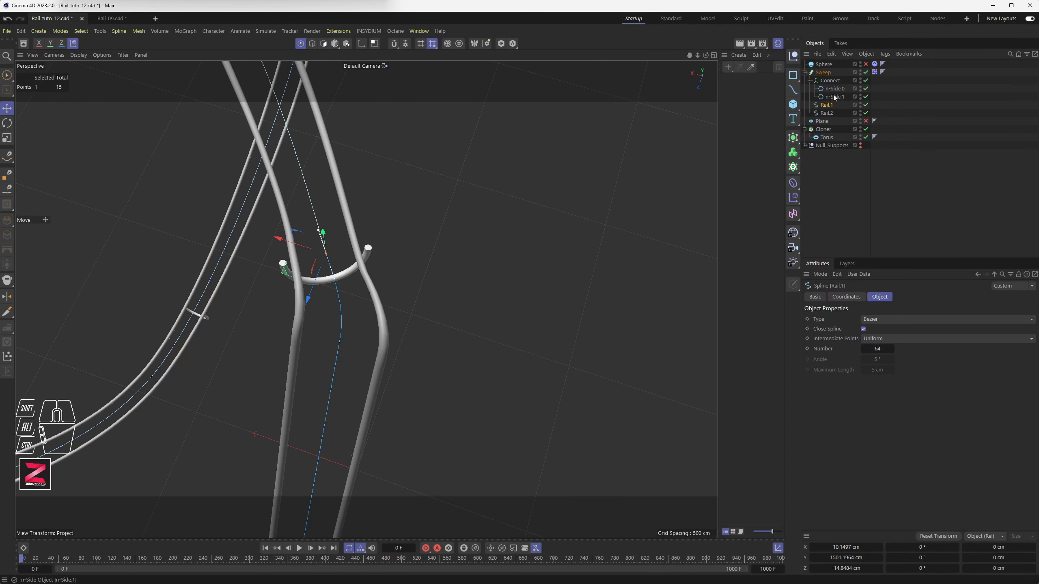
Move Rail.2's crest point onto the support's end in the Top view, at about X -19.2 cm, Z -34.9 cm
left_click(827, 113)
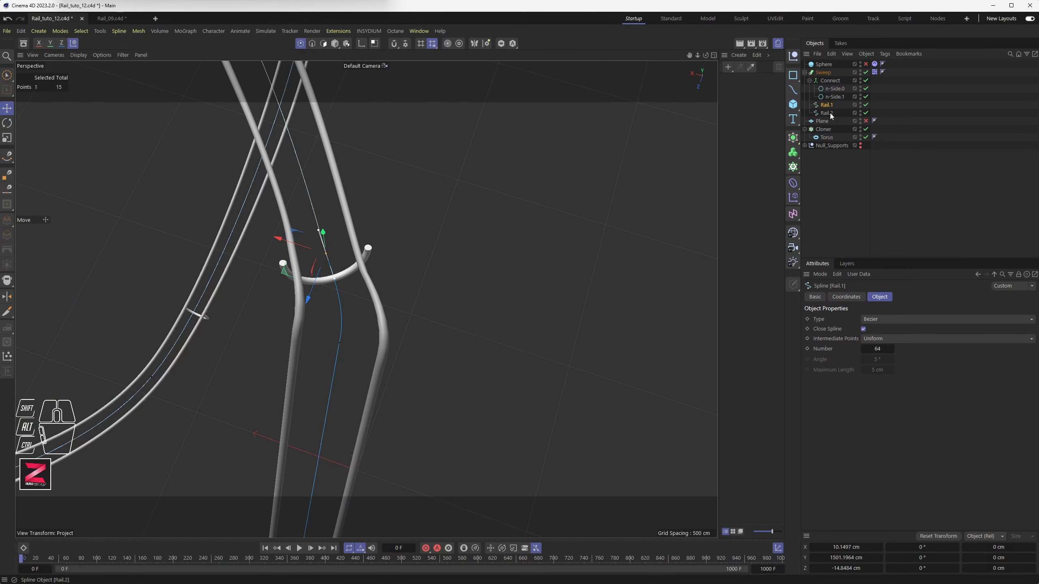
left_click(355, 275)
left_click_drag(355, 274, 202, 335, "alt")
left_click_drag(302, 304, 333, 308)
middle_click(558, 134)
middle_click(550, 140)
key("s")
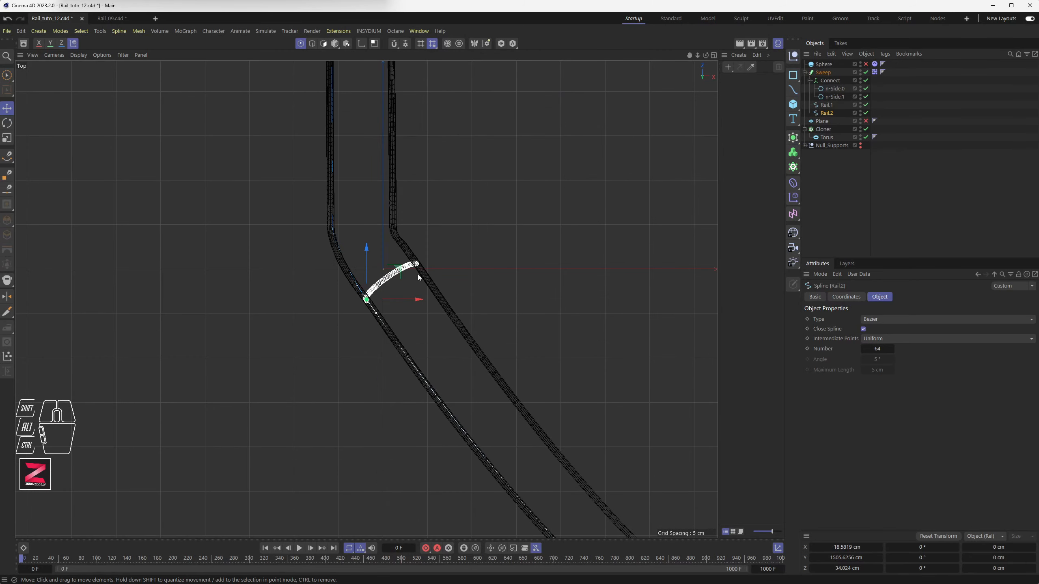
scroll(418, 277, "up", 5)
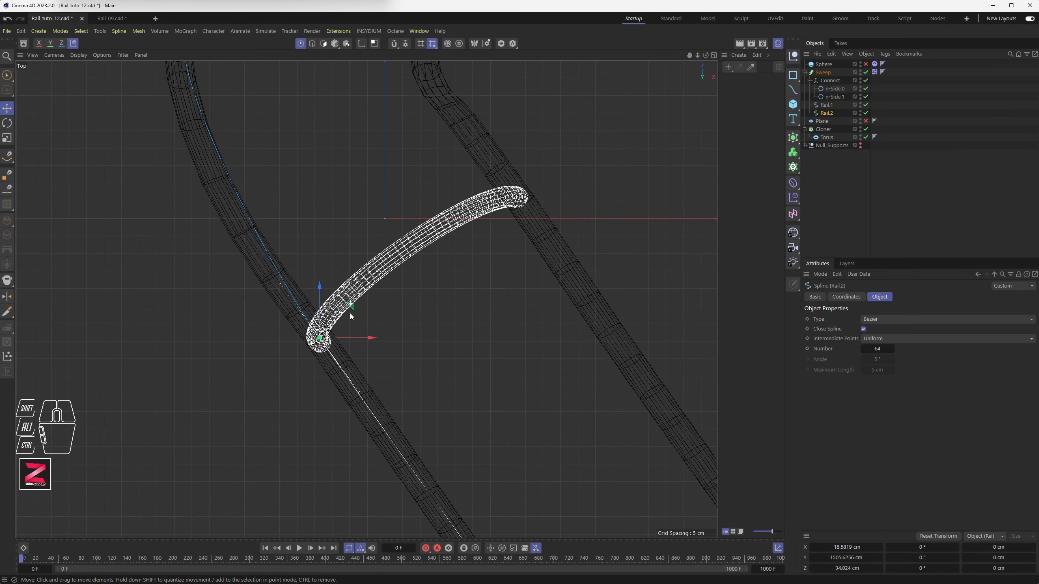
left_click_drag(351, 316, 346, 306)
Shift Rail.1's crest point in the Top view to about X 11.8 cm, Z -19.7 cm
left_click(826, 104)
left_click_drag(448, 235, 459, 257)
middle_click(458, 256)
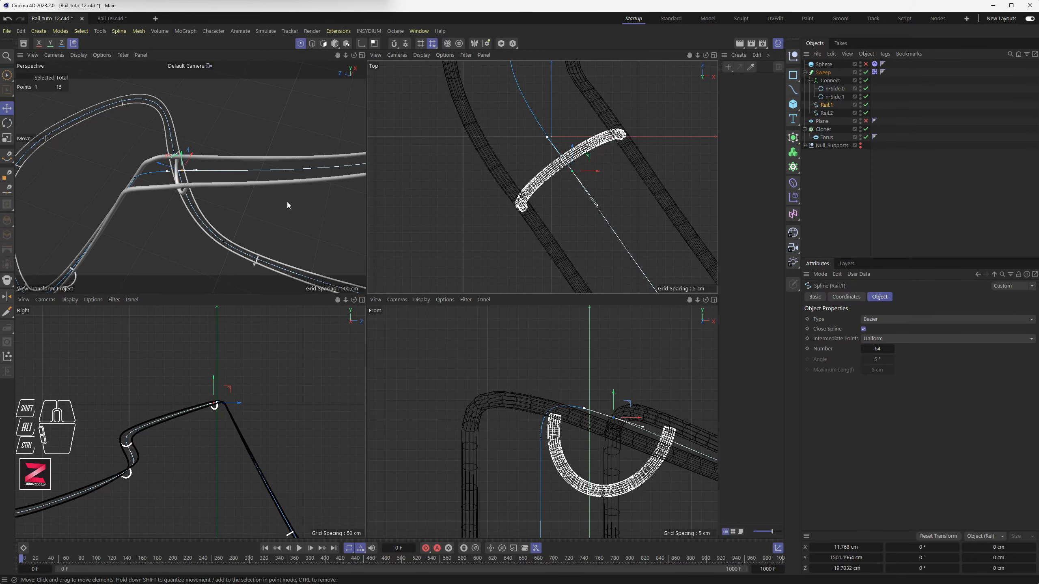
Lower Rail.2's crest point toward the support in the Right view, to about Y 1501.4 cm
middle_click(212, 412)
scroll(445, 264, "up", 6)
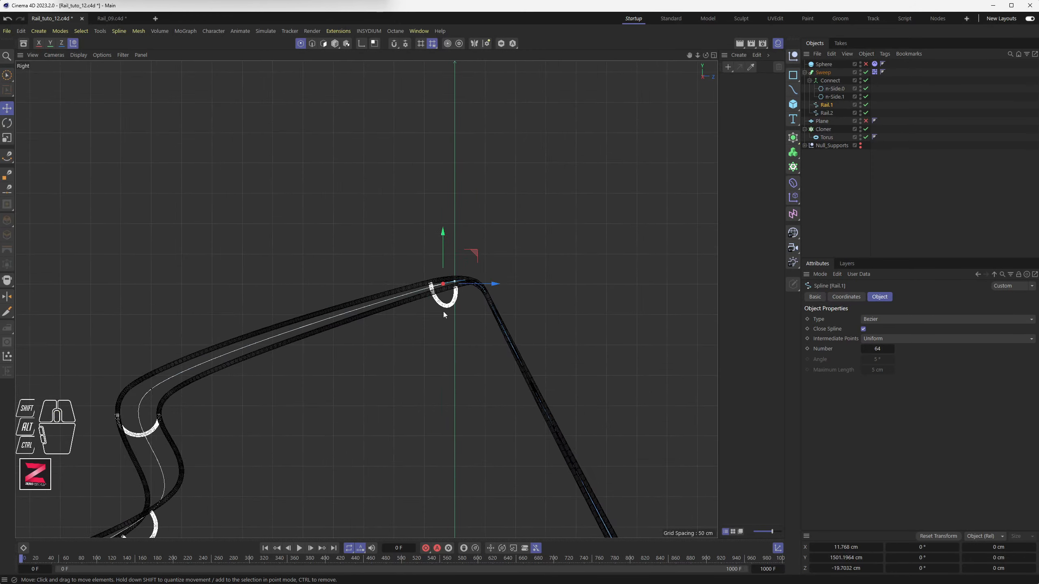
scroll(444, 264, "up", 4)
left_click(826, 113)
left_click_drag(346, 174, 346, 198)
middle_click(389, 225)
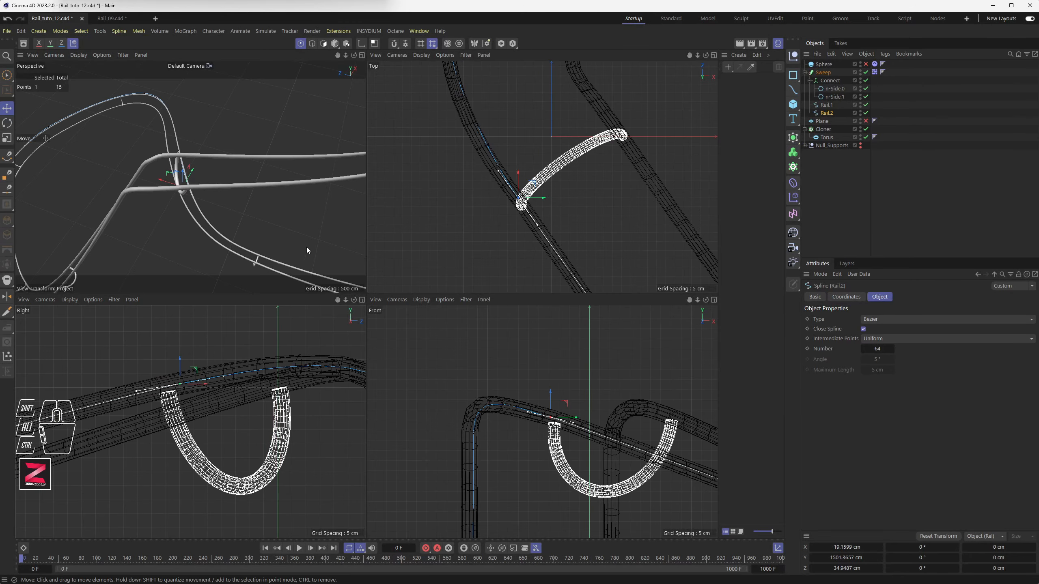
Display the crest in the Perspective view with Gouraud shading and lines
middle_click(237, 202)
left_click_drag(238, 205, 413, 230, "alt")
key("n")
key("b")
Reposition Rail.1's crest point to about Y 1499.5 cm, Z -24 cm, and save the project
left_click(826, 105)
mouse_move(347, 260)
left_mouse_down()
mouse_move(312, 264)
mouse_move(398, 283)
mouse_move(430, 274)
mouse_move(481, 297)
left_mouse_up()
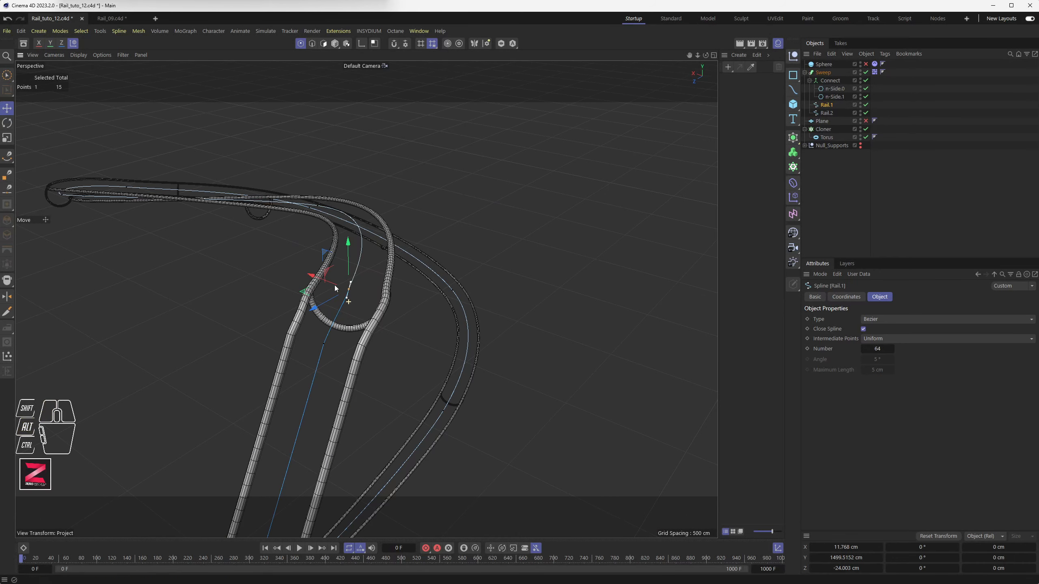
left_click_drag(343, 306, 512, 279, "alt")
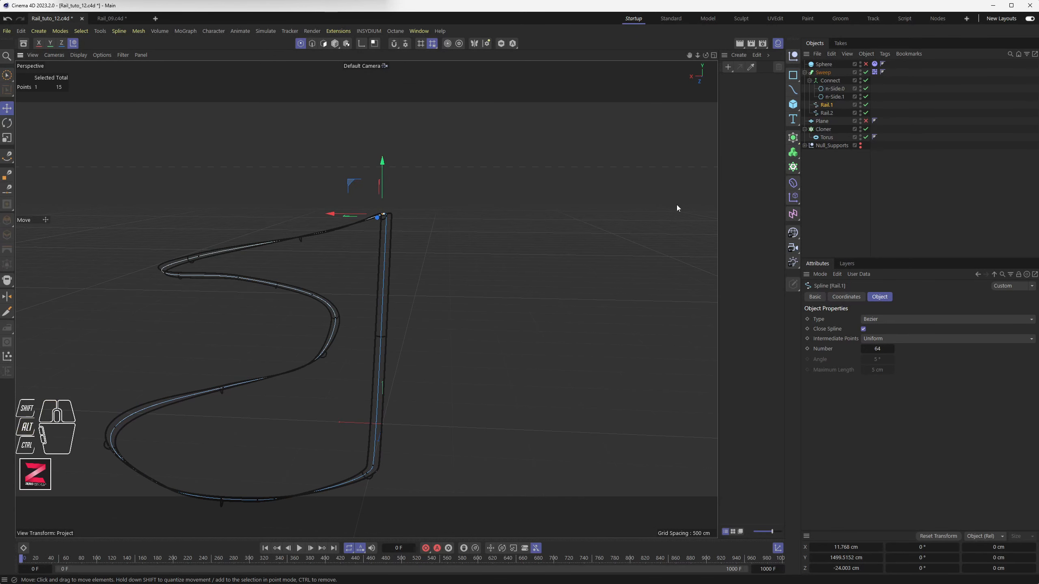
key("ctrl+s")
Examine the course of the whole track in the Perspective, Front and Top views, especially along the steep descent
mouse_move(438, 303)
left_mouse_down("alt")
mouse_move(340, 308)
mouse_move(426, 294)
left_mouse_up("alt")
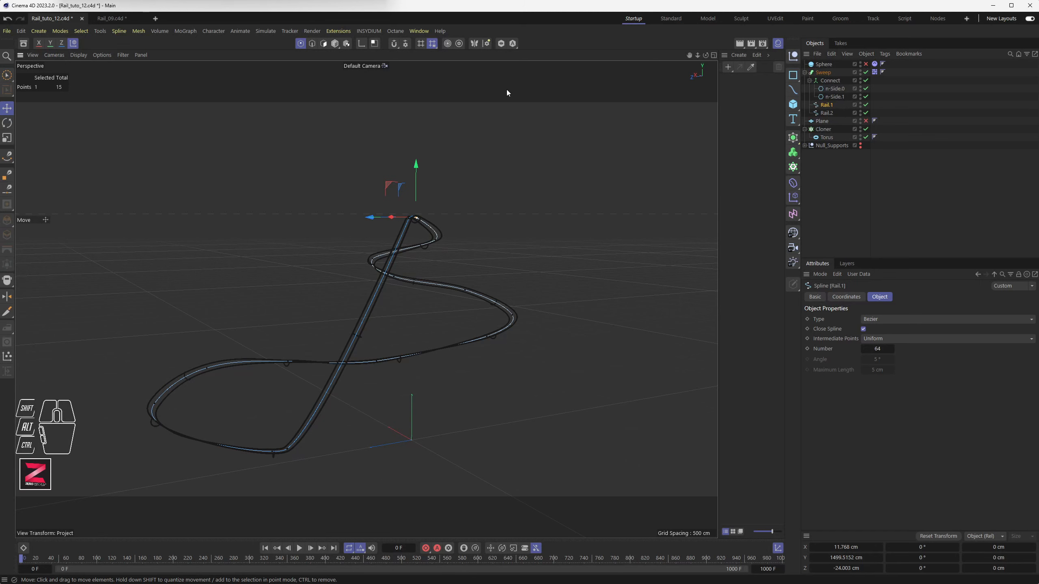
left_click_drag(389, 261, 311, 292, "alt")
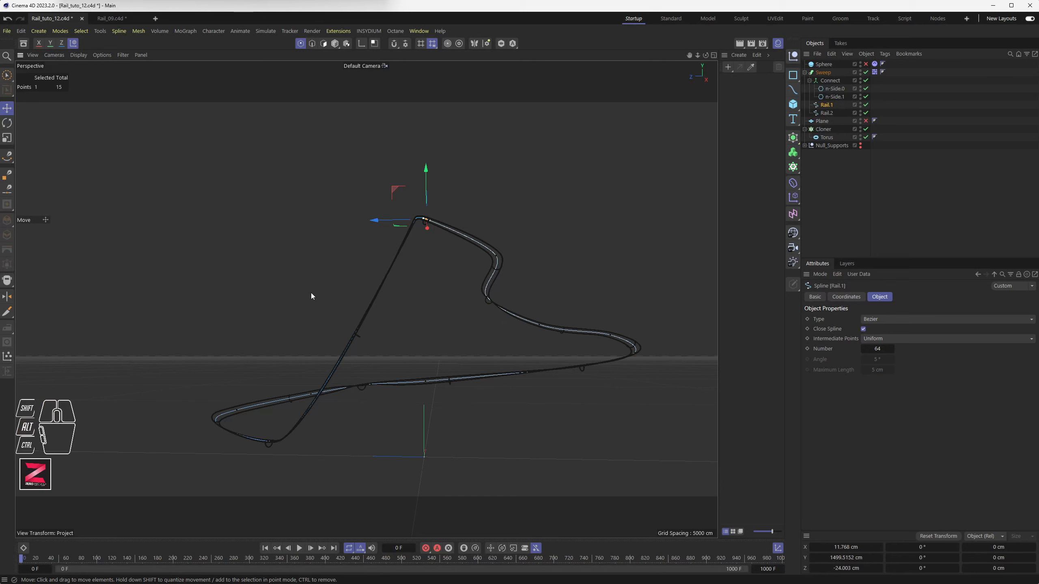
middle_click(378, 309)
middle_click(489, 369)
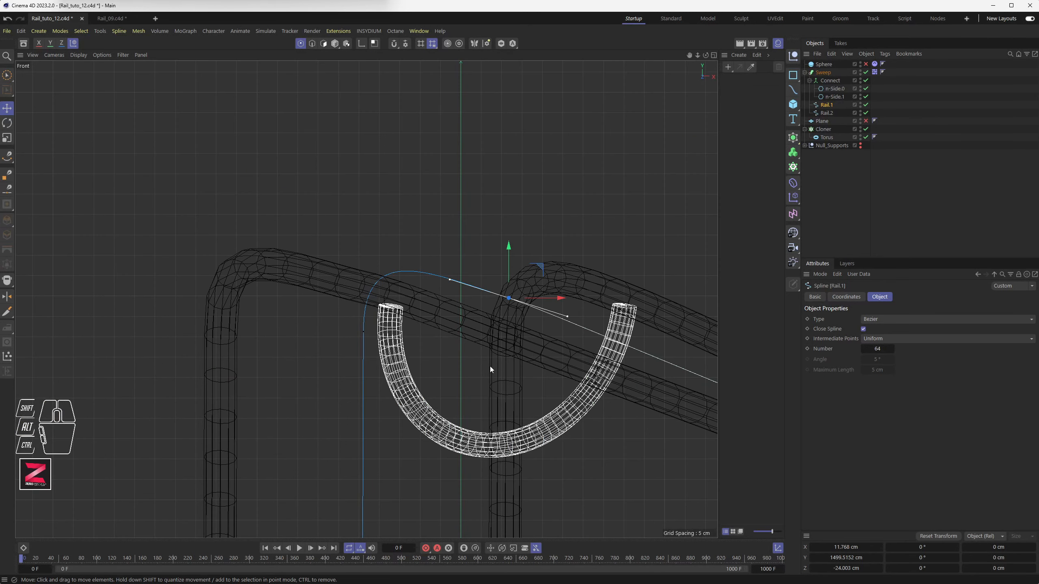
scroll(491, 367, "down", 10)
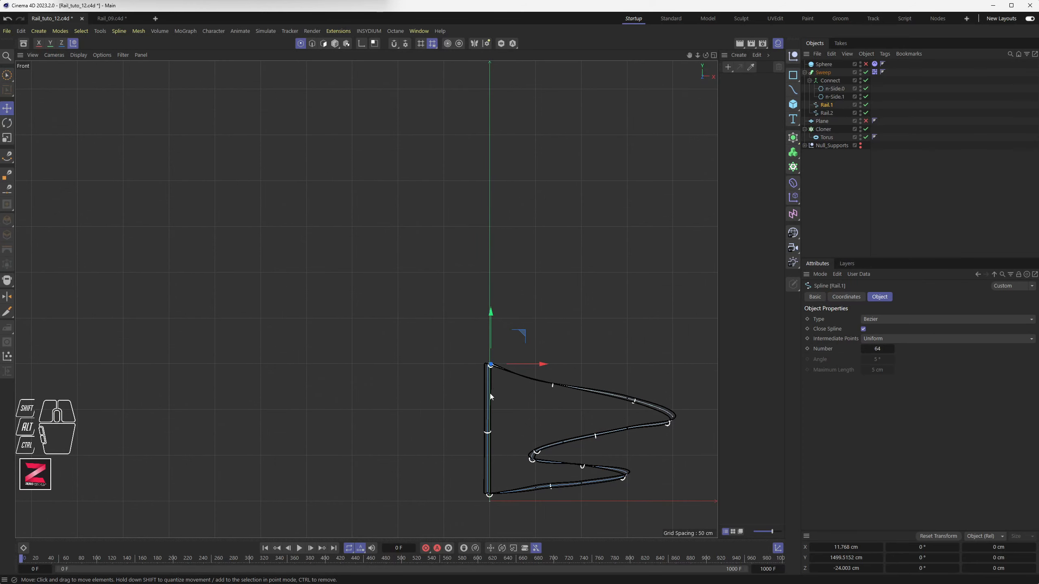
middle_click(483, 411)
middle_click(506, 410)
scroll(493, 413, "up", 8)
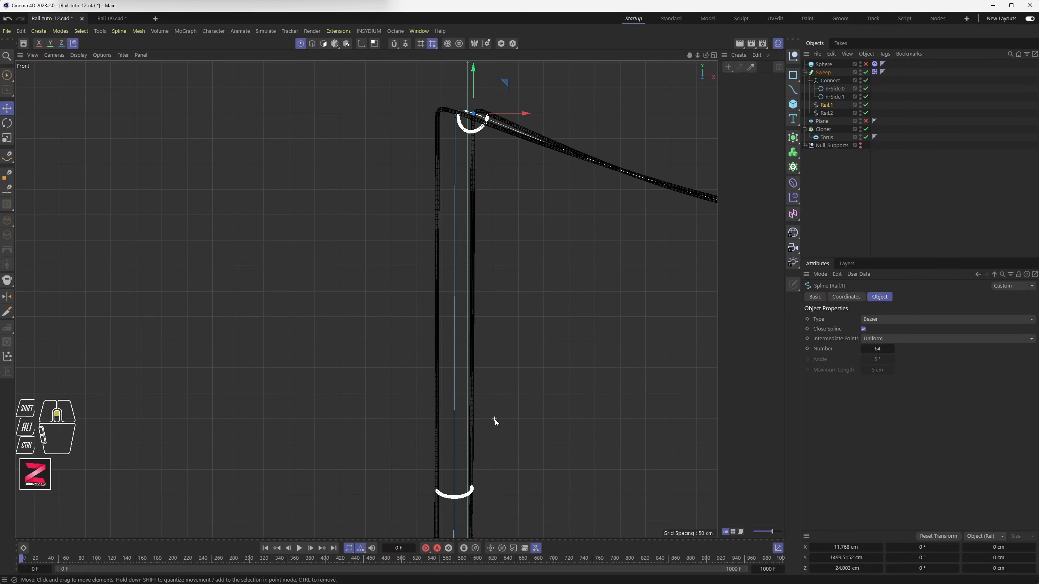
middle_click_drag(496, 419, 358, 241, "alt")
scroll(356, 230, "down", 4)
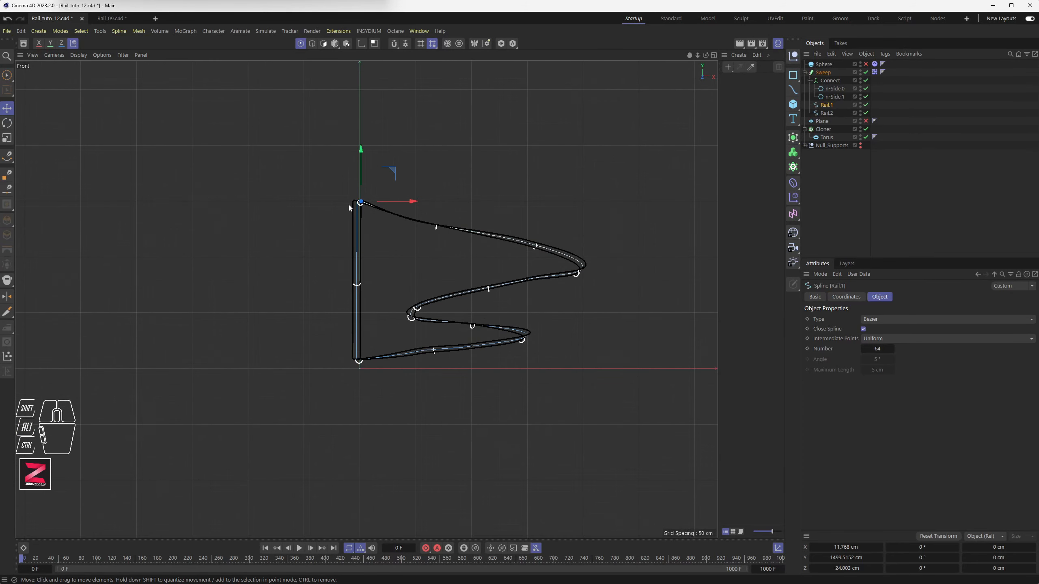
middle_click(349, 209)
middle_click(350, 287)
middle_click(518, 200)
middle_click(503, 237)
scroll(493, 264, "down", 8)
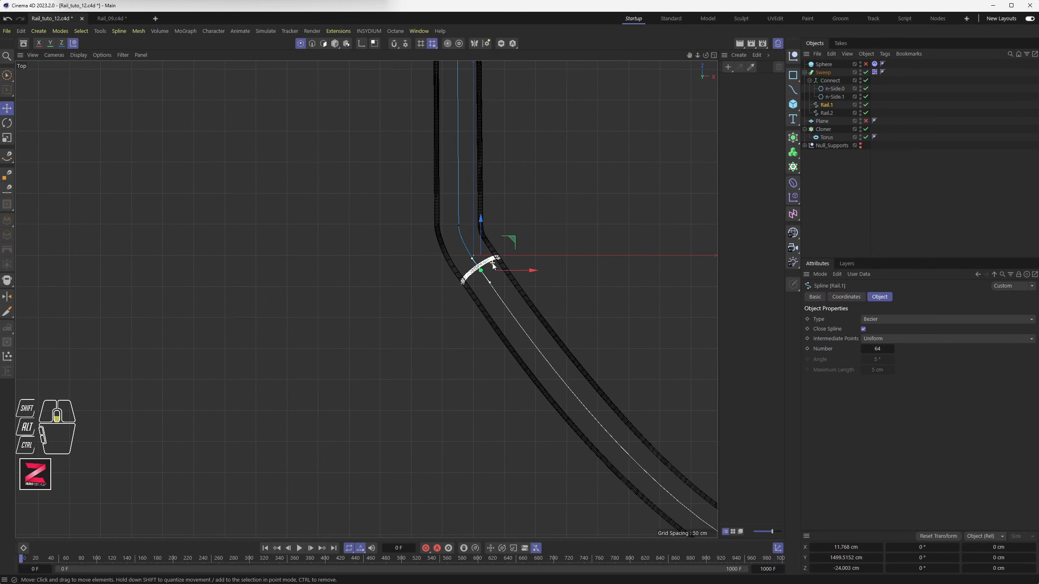
scroll(492, 266, "down", 6)
middle_click(454, 271)
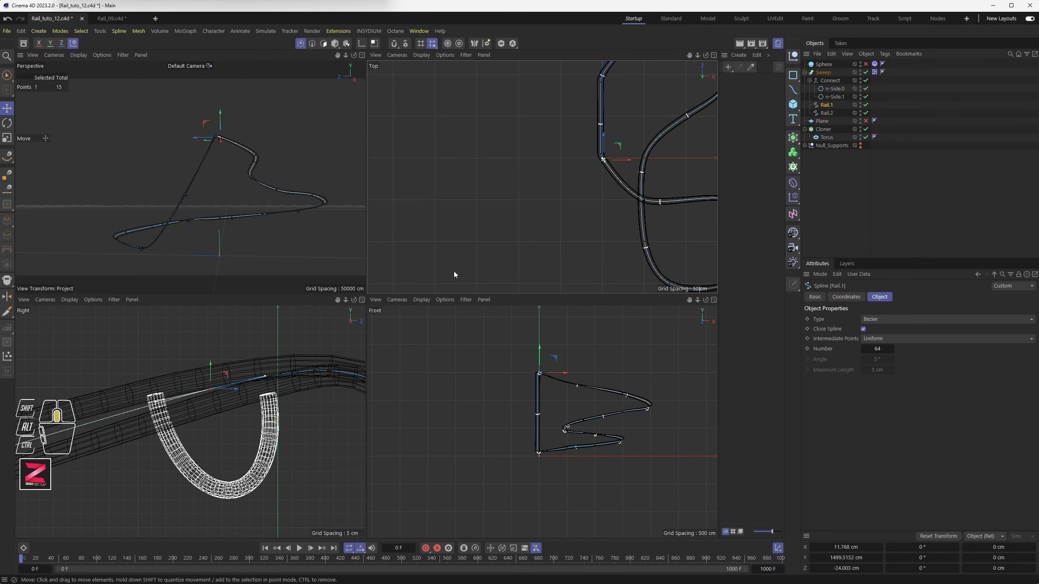
Brush-select along Rail.1's spline at the middle support of the descent in the Top view
middle_click(523, 219)
middle_click_drag(453, 197, 343, 266, "alt")
scroll(367, 212, "up", 6)
scroll(366, 212, "up", 4)
left_click(7, 76)
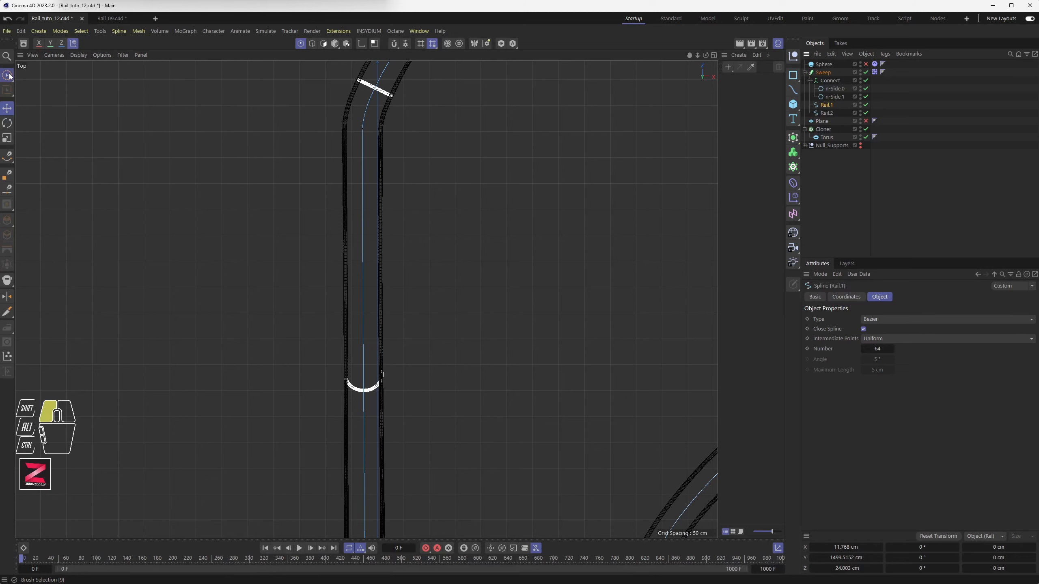
left_click_drag(375, 356, 379, 383)
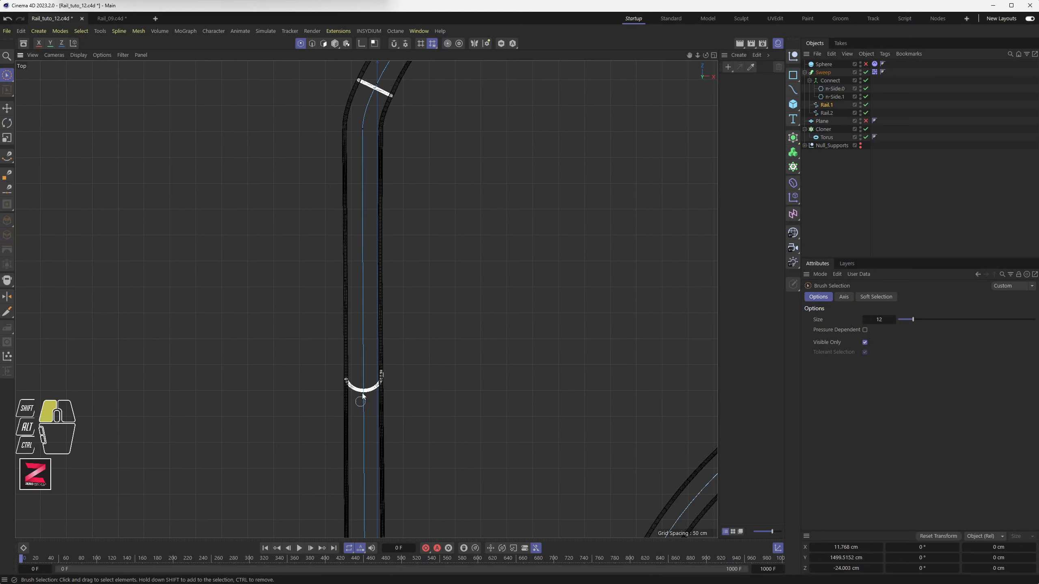
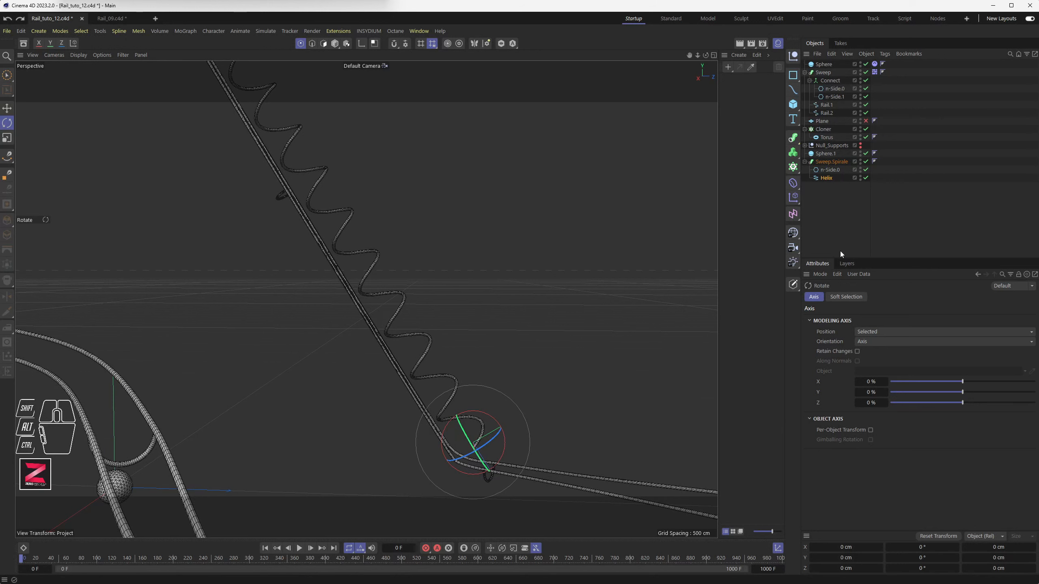
Move Sphere.1 onto the rails at the lower end of the steep descent, beside the Helix's start
left_click(826, 179)
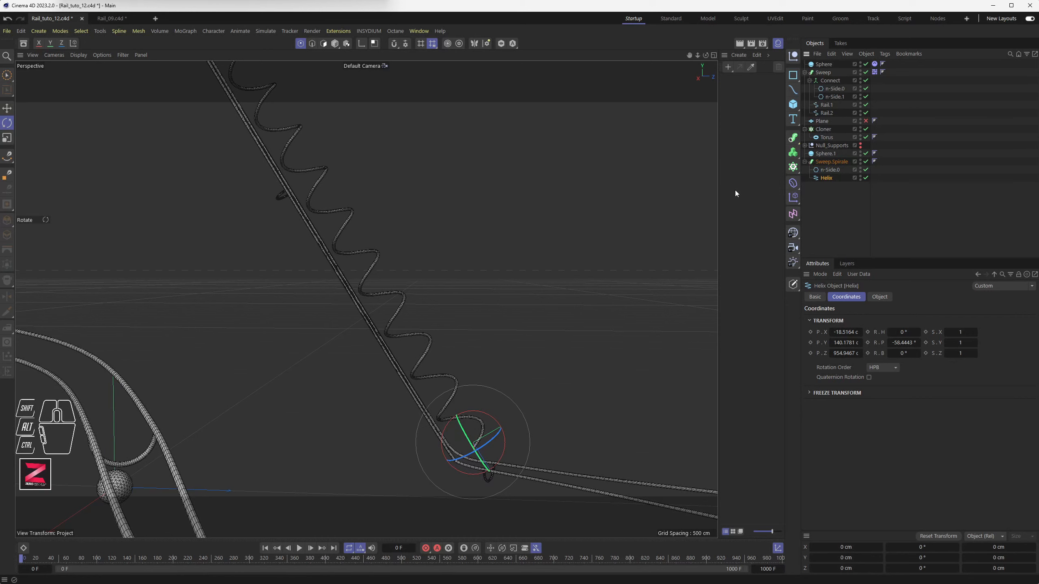
left_click(827, 155)
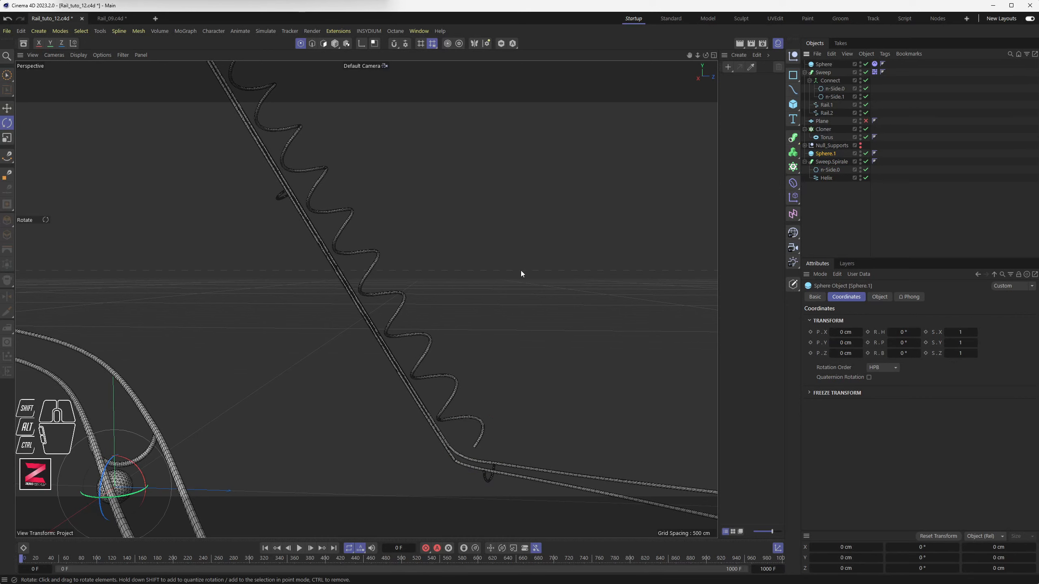
scroll(503, 275, "down", 3)
left_click_drag(405, 250, 371, 494, "alt")
key("e")
scroll(487, 431, "up", 5)
scroll(488, 431, "down", 3)
left_click_drag(450, 447, 495, 457)
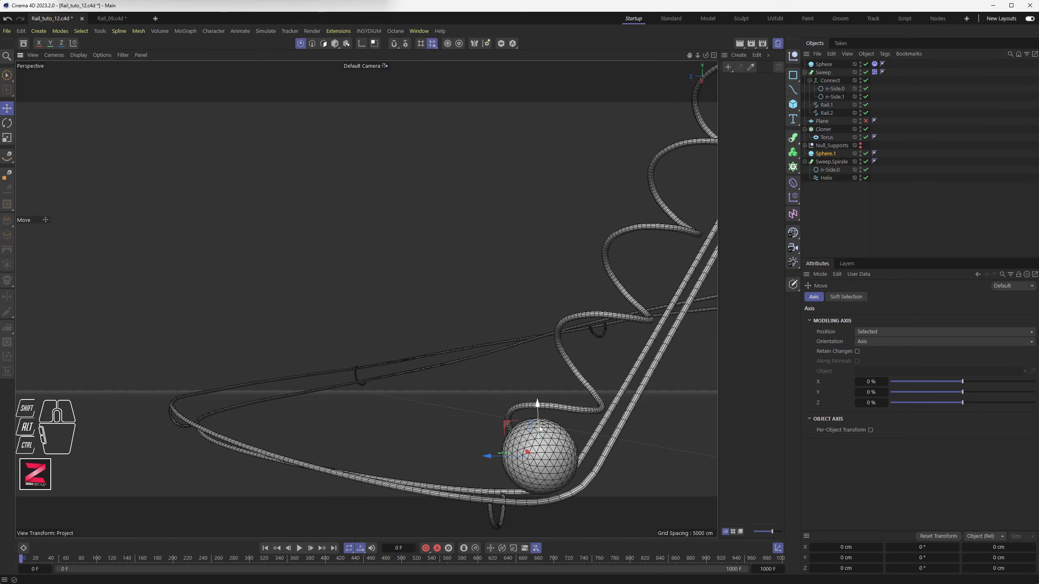
left_click_drag(538, 428, 537, 429)
Refine Sphere.1's position so it rests on both rails at the lower bend, checking the contact from several angles
left_click_drag(511, 480, 614, 495, "alt")
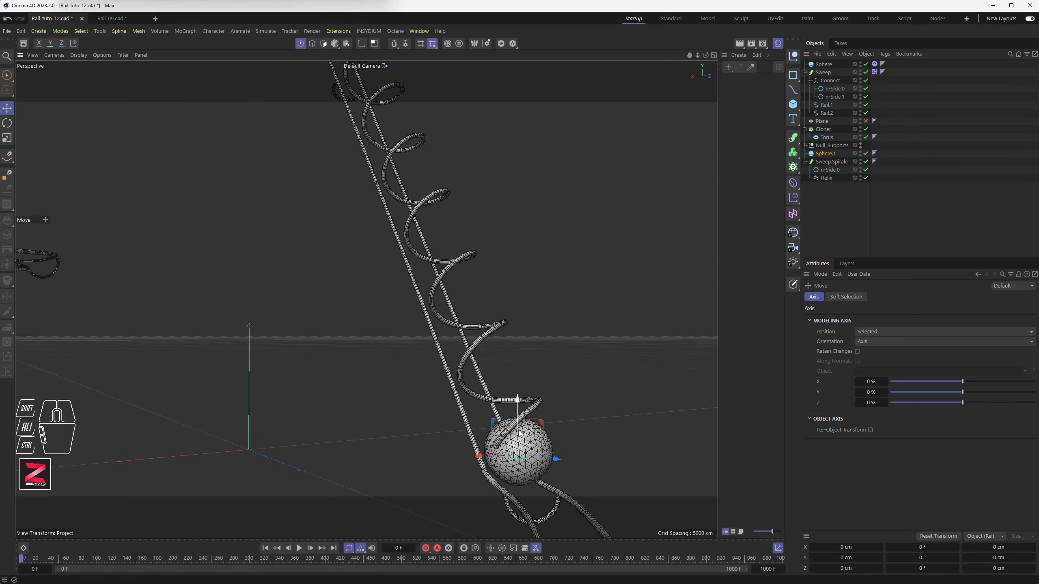
scroll(381, 287, "up", 1, "alt")
middle_click_drag(499, 385, 388, 222, "alt")
left_click(407, 282, "alt")
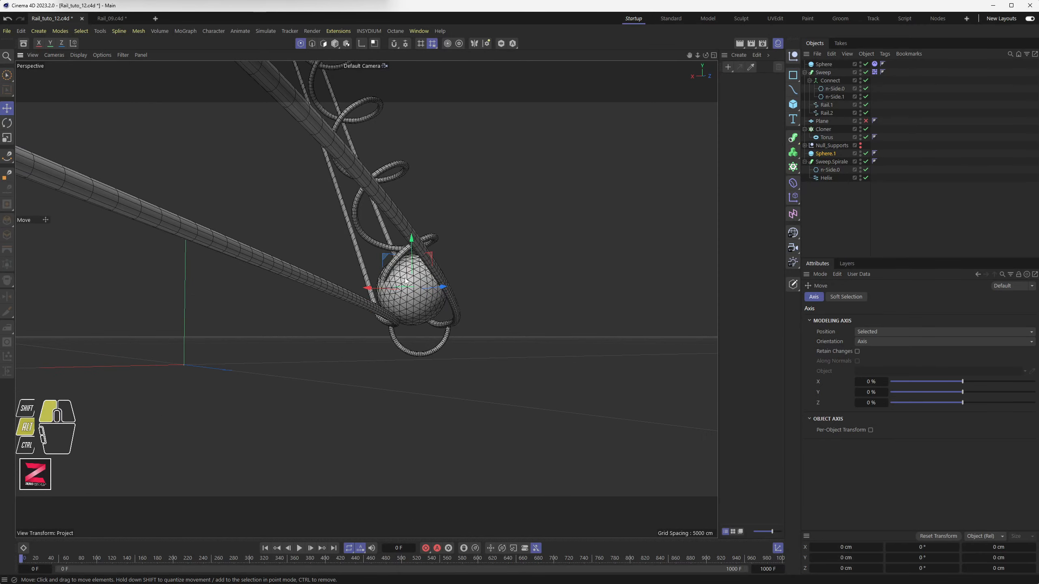
scroll(411, 302, "up", 1, "alt")
scroll(411, 302, "up", 5, "alt")
left_click_drag(411, 302, 481, 334, "alt")
left_click_drag(358, 214, 464, 270)
left_click_drag(358, 236, 86, 253, "alt")
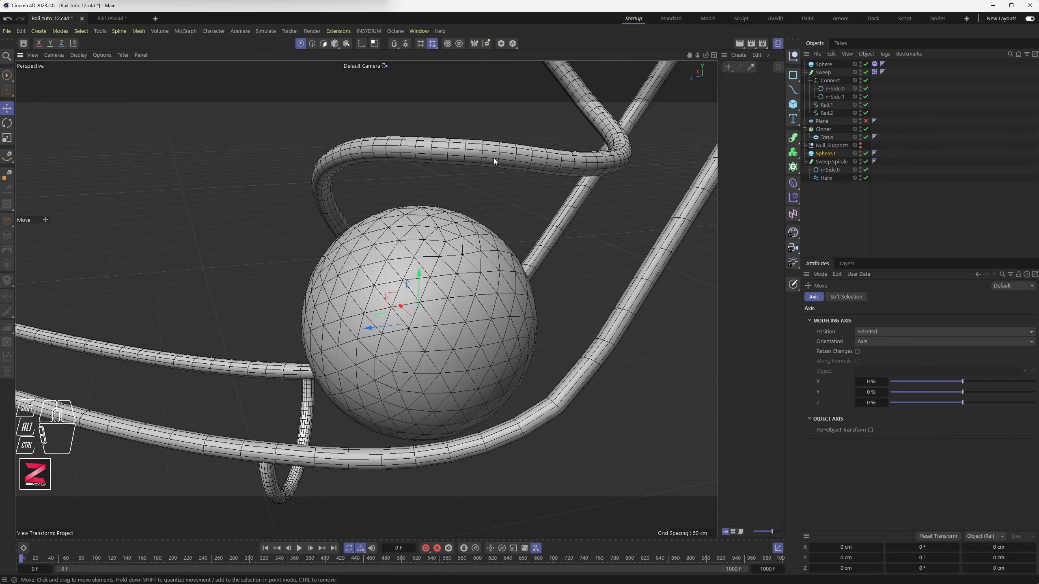
Move the Helix's lower end closer to Sphere.1, to about Y 132.5 cm, Z 964.5 cm, using world-aligned axes
left_click(827, 178)
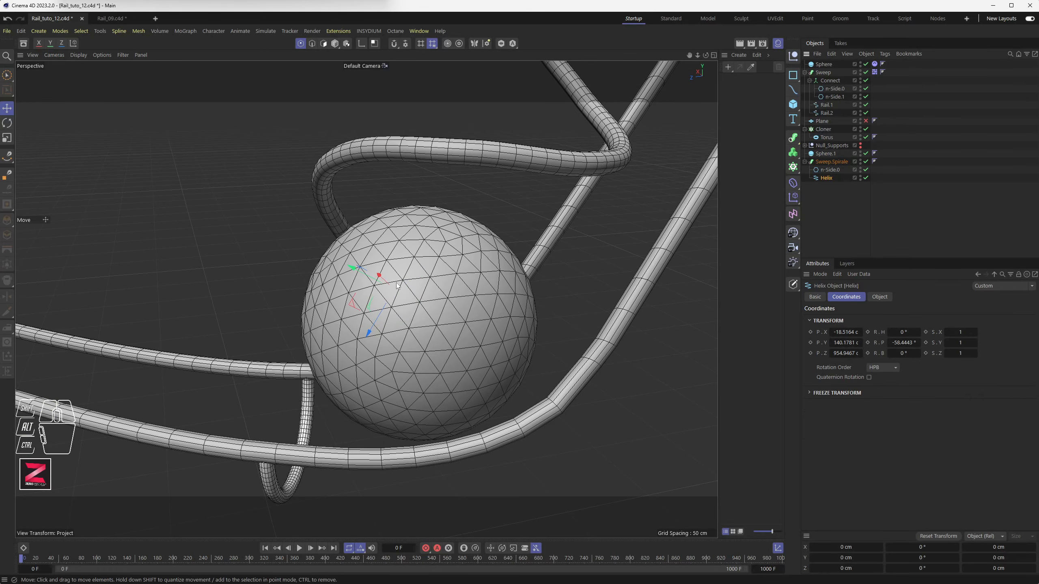
left_click_drag(397, 285, 379, 306, "alt")
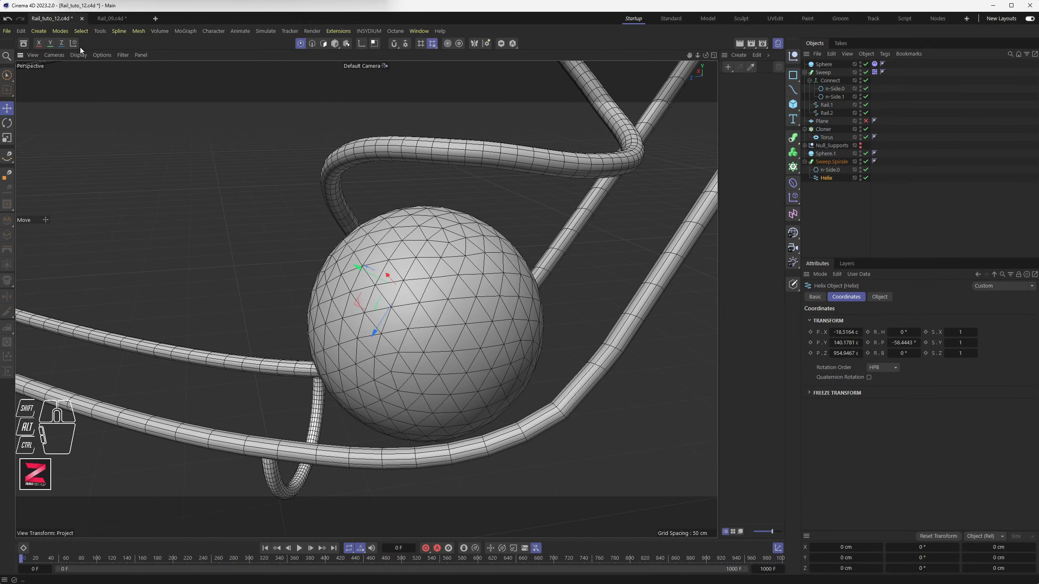
left_click_drag(299, 273, 250, 248, "alt")
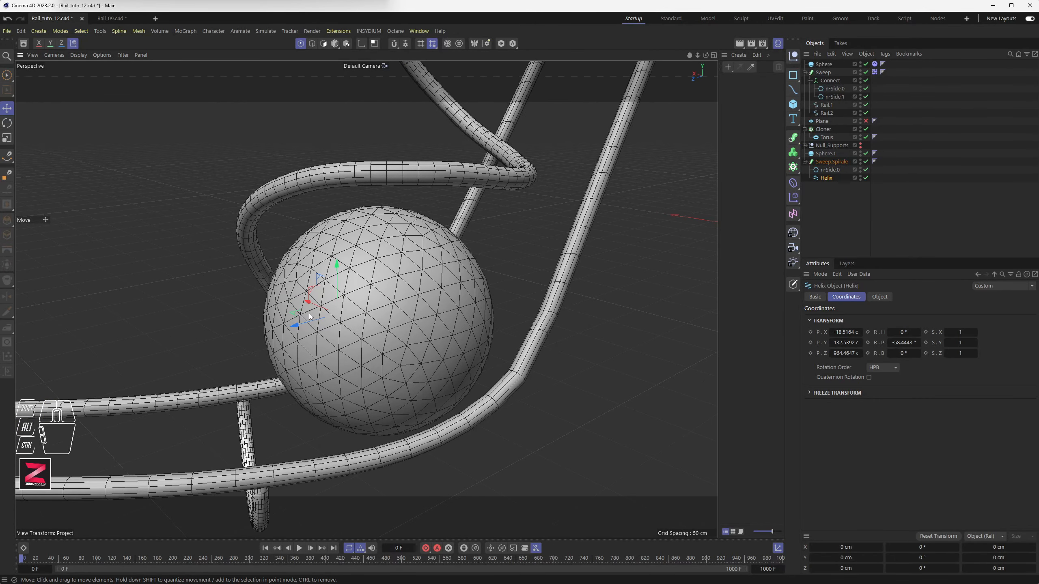
left_click_drag(309, 317, 546, 308)
key("ctrl+z")
Move the Helix in the Right view to about Y 123 cm, Z 968 cm, bringing the spiral nearer the rails
middle_click(461, 310)
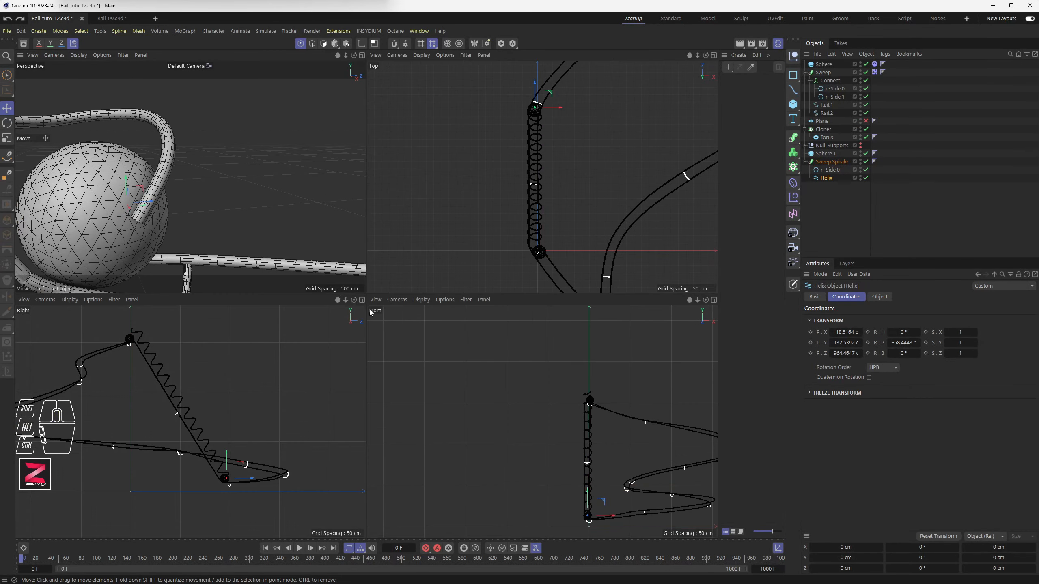
middle_click(260, 421)
scroll(414, 405, "up", 10)
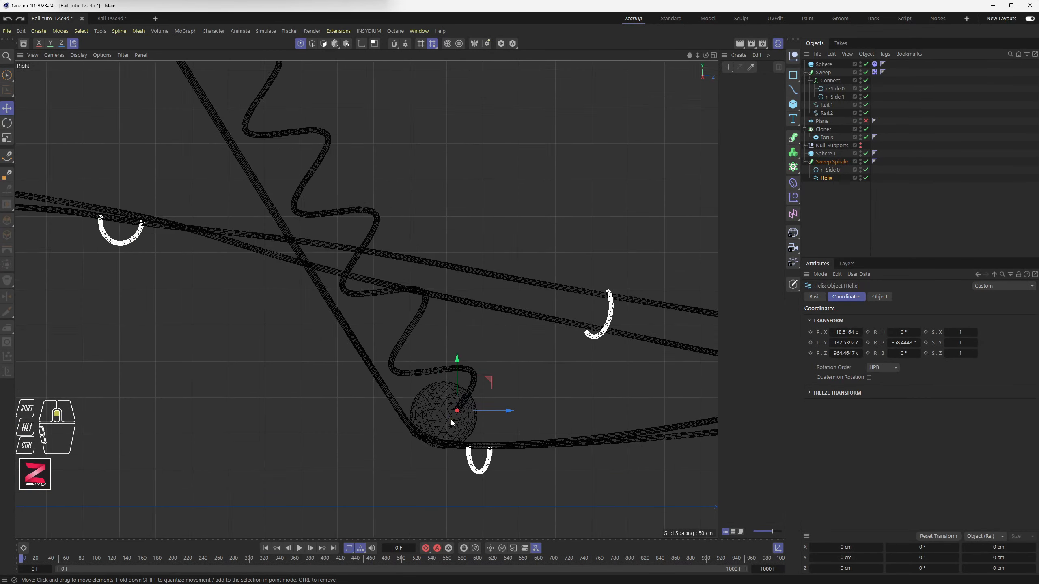
left_click_drag(493, 376, 498, 388)
scroll(434, 348, "down", 10)
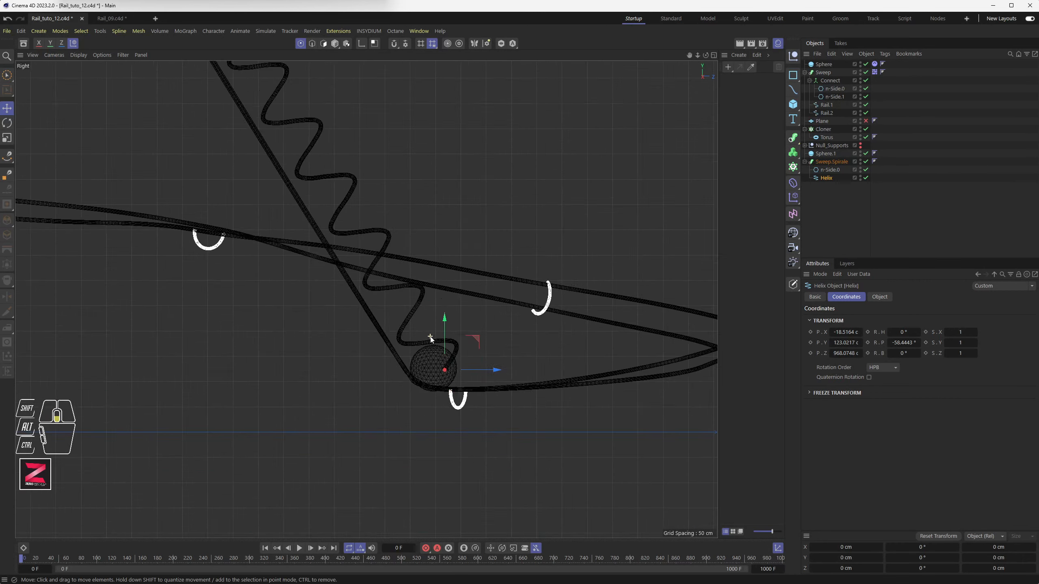
scroll(421, 321, "down", 2)
middle_click_drag(331, 153, 380, 334, "alt")
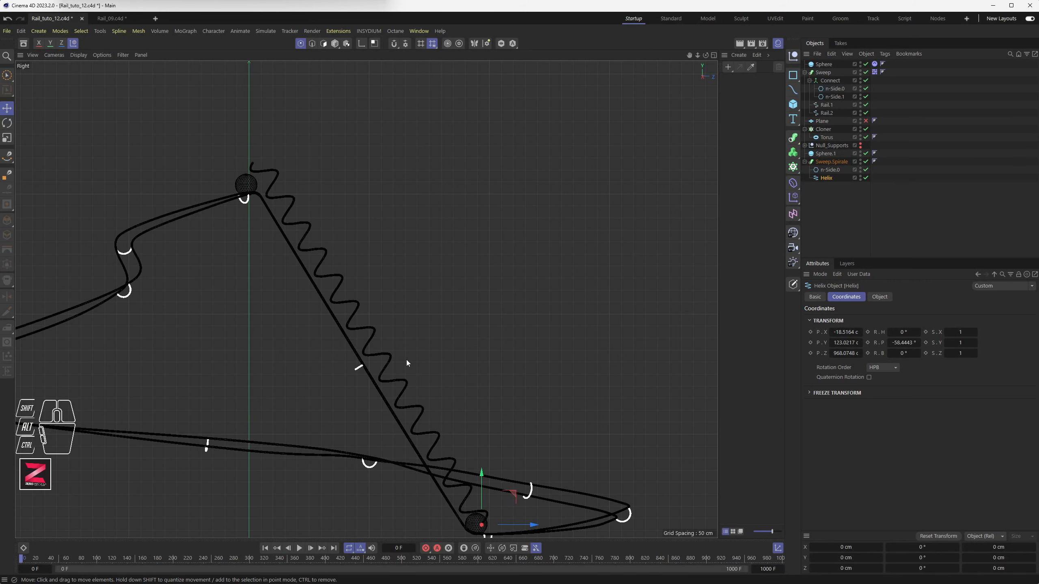
Move the Helix sideways in the Top view to about X -25.3 cm, centring the spiral around Sphere.1 and the rails
middle_click(420, 274)
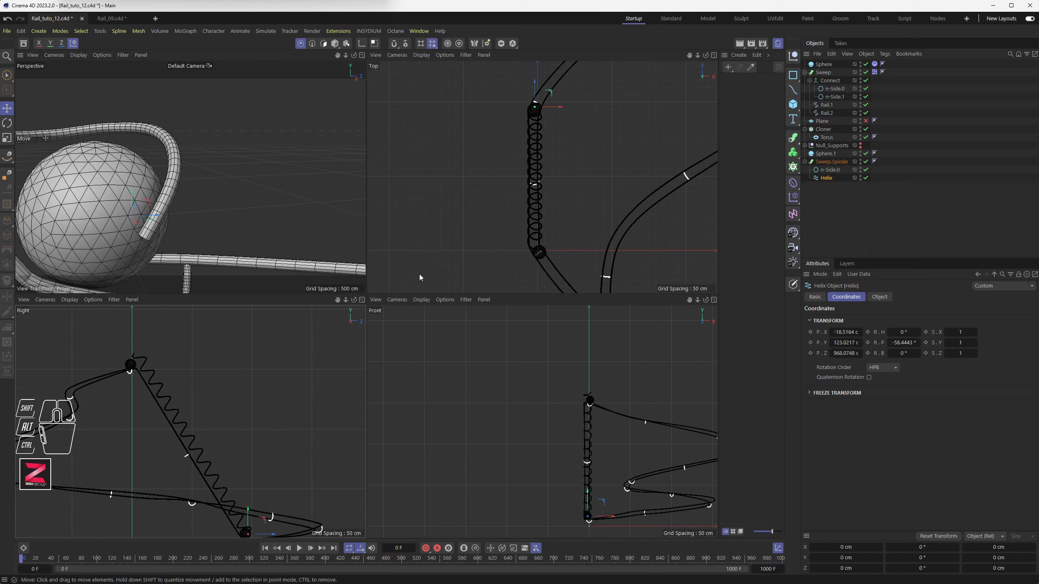
middle_click(528, 199)
scroll(349, 230, "up", 8)
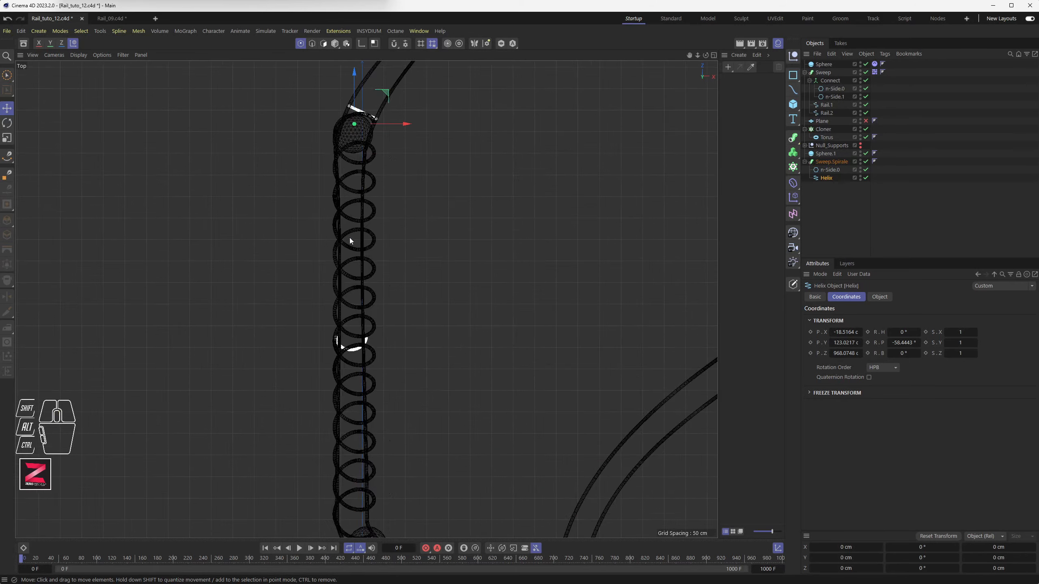
middle_click_drag(375, 185, 398, 266, "alt")
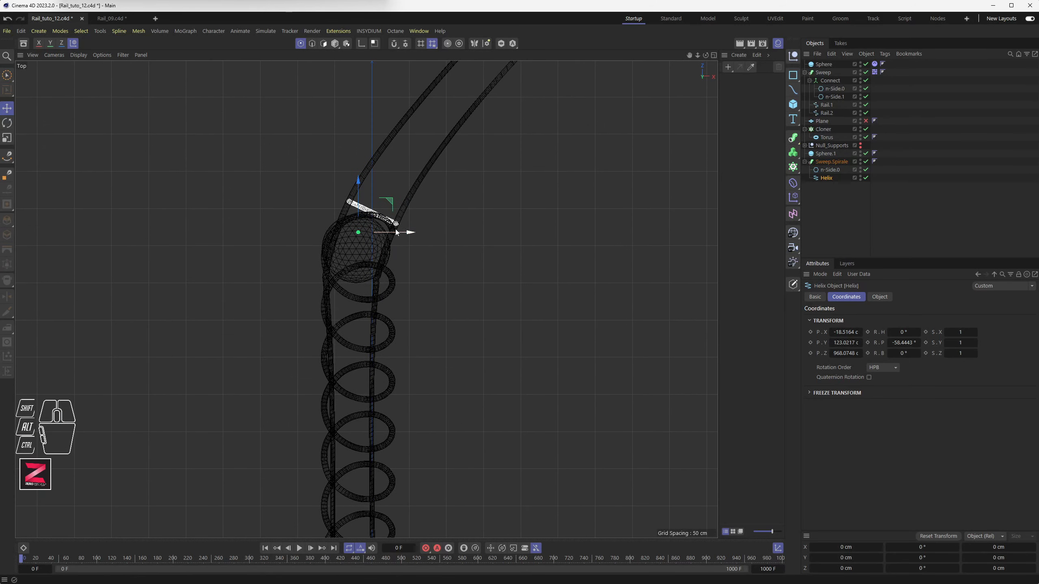
left_click_drag(395, 235, 374, 228)
scroll(372, 238, "up", 5)
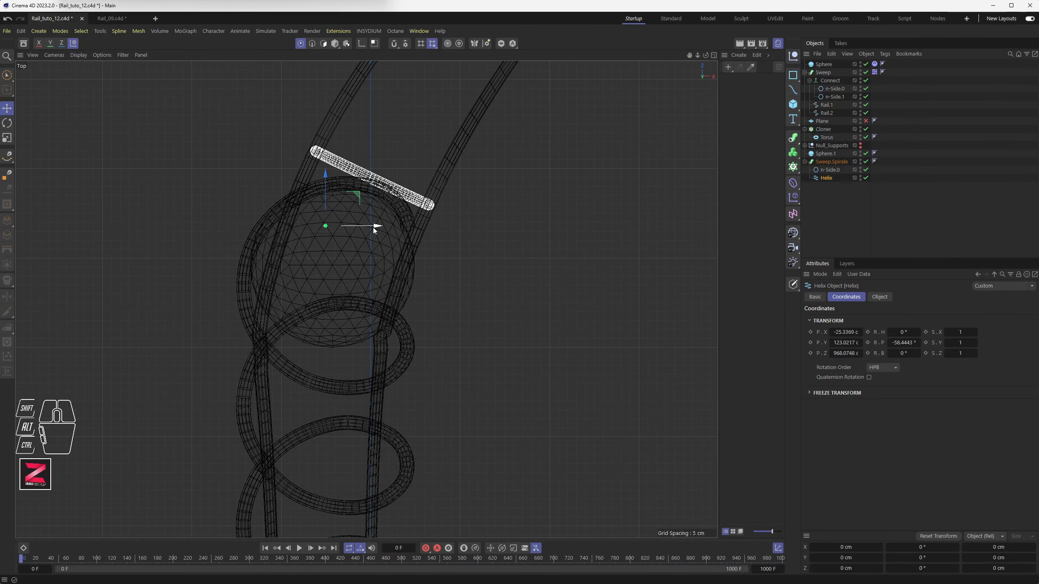
scroll(335, 269, "down", 8)
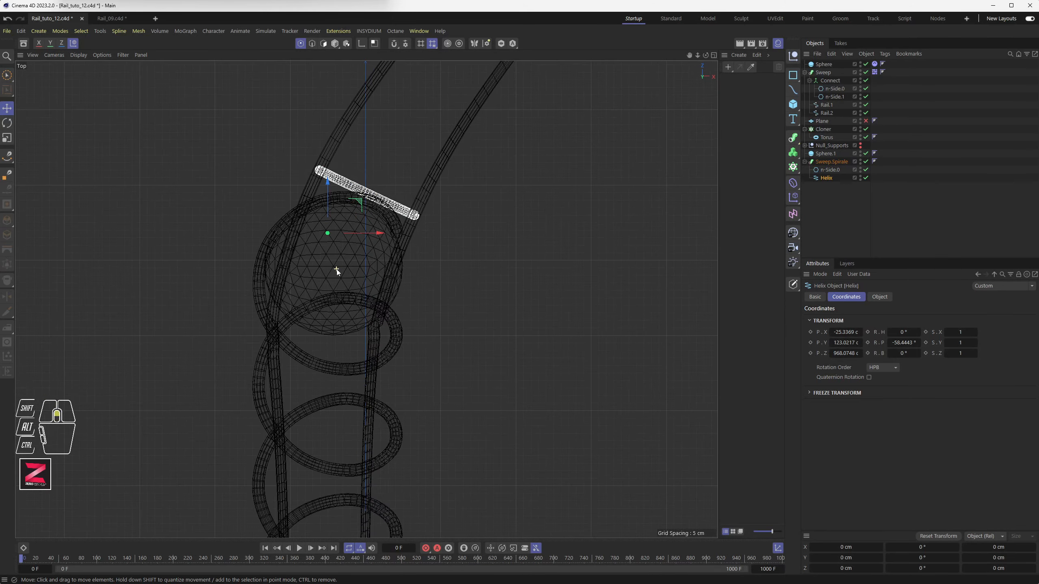
left_click_drag(334, 293, 412, 255, "alt")
key("ctrl+shift+z")
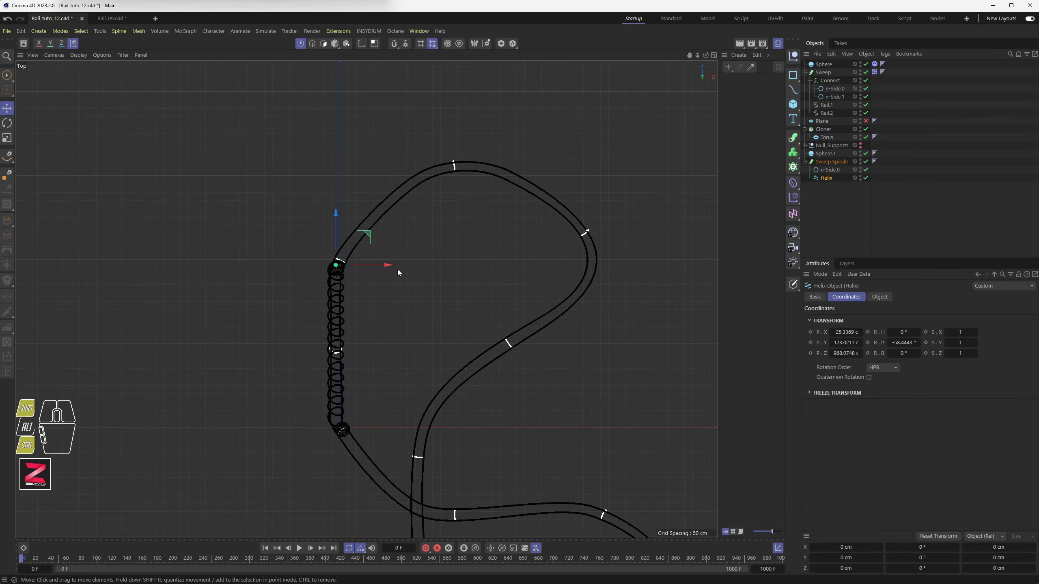
Examine the Helix's lower end, Sphere.1 and the rails' lower bend from several angles in the Perspective view
middle_click(341, 278)
middle_click(240, 240)
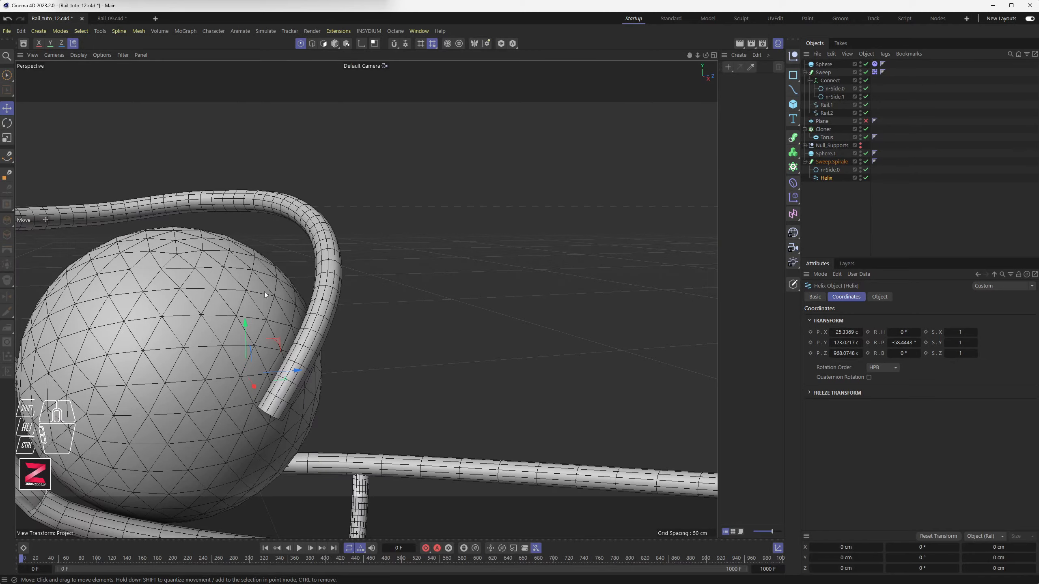
left_click_drag(264, 291, 362, 280, "alt")
right_click_drag(362, 280, 349, 354, "alt")
scroll(353, 349, "down", 10, "alt")
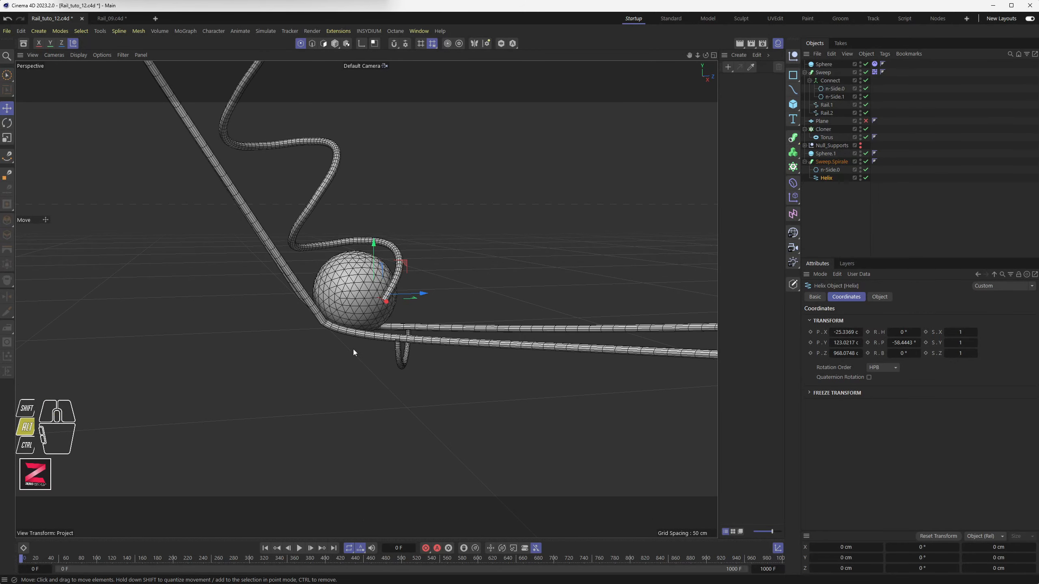
mouse_move(357, 339)
left_mouse_down("alt")
mouse_move(336, 362)
mouse_move(343, 346)
mouse_move(283, 371)
mouse_move(323, 343)
mouse_move(361, 341)
mouse_move(348, 340)
left_mouse_up("alt")
scroll(333, 335, "up", 4, "alt")
scroll(332, 335, "up", 8, "alt")
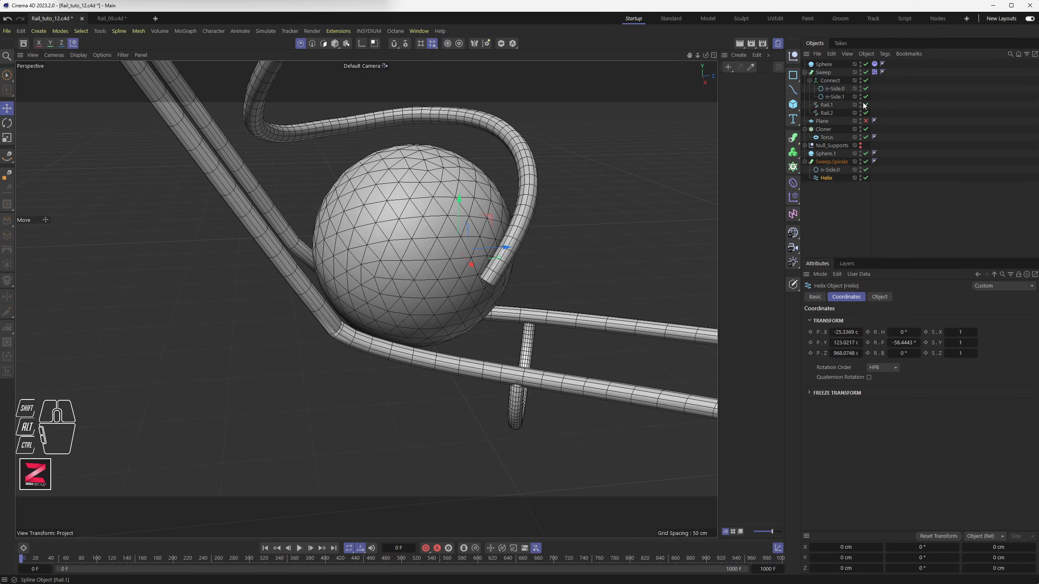
Try to move Rail.1's spline point at the lower bend of the steep descent
left_click(832, 104)
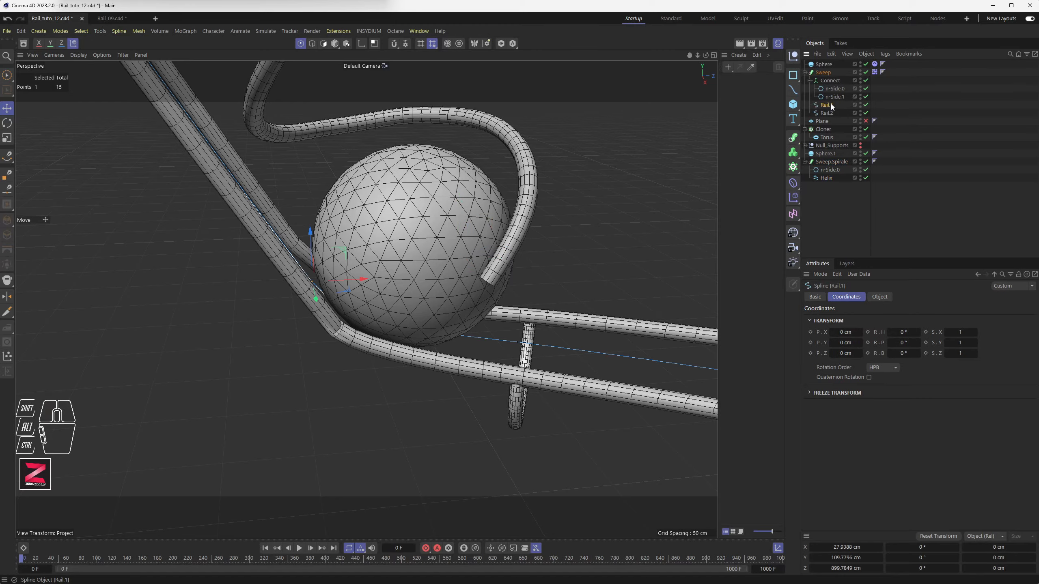
left_click_drag(568, 253, 524, 252, "alt")
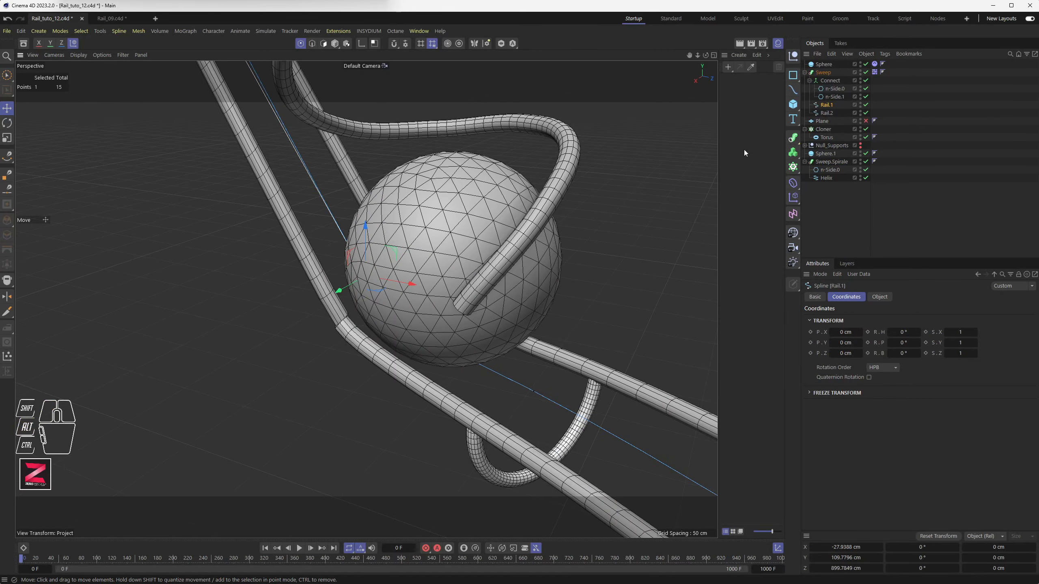
left_click(827, 113)
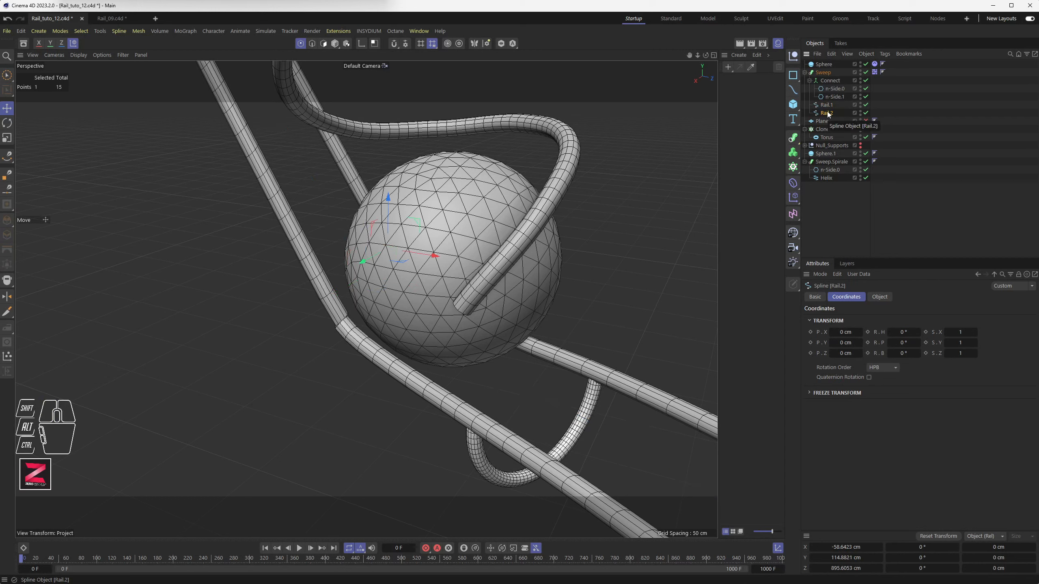
left_click(827, 105)
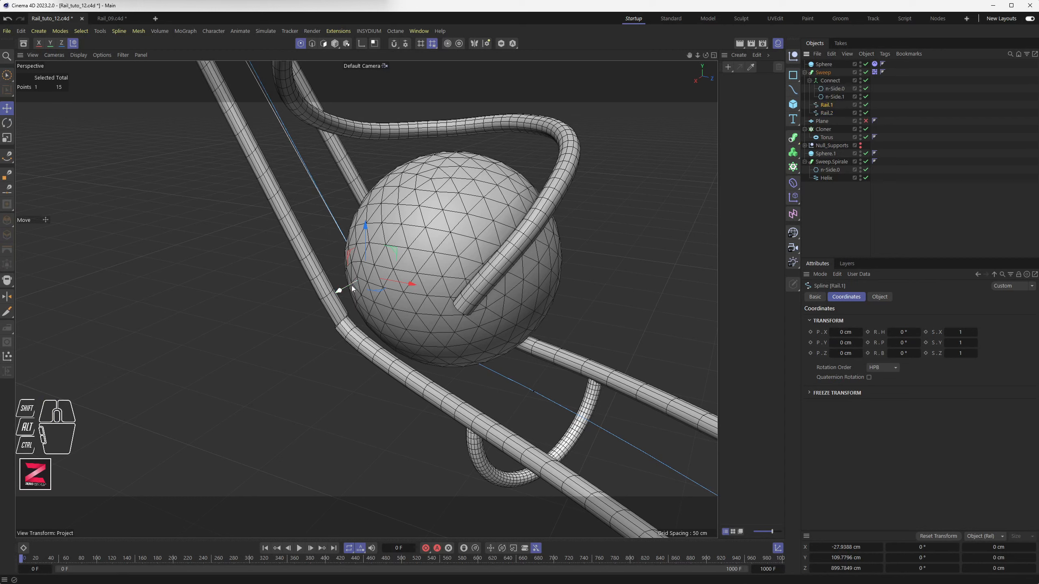
mouse_move(346, 285)
left_mouse_down()
mouse_move(336, 287)
mouse_move(345, 287)
left_mouse_up()
key("ctrl+z")
left_click_drag(362, 365, 415, 374, "alt")
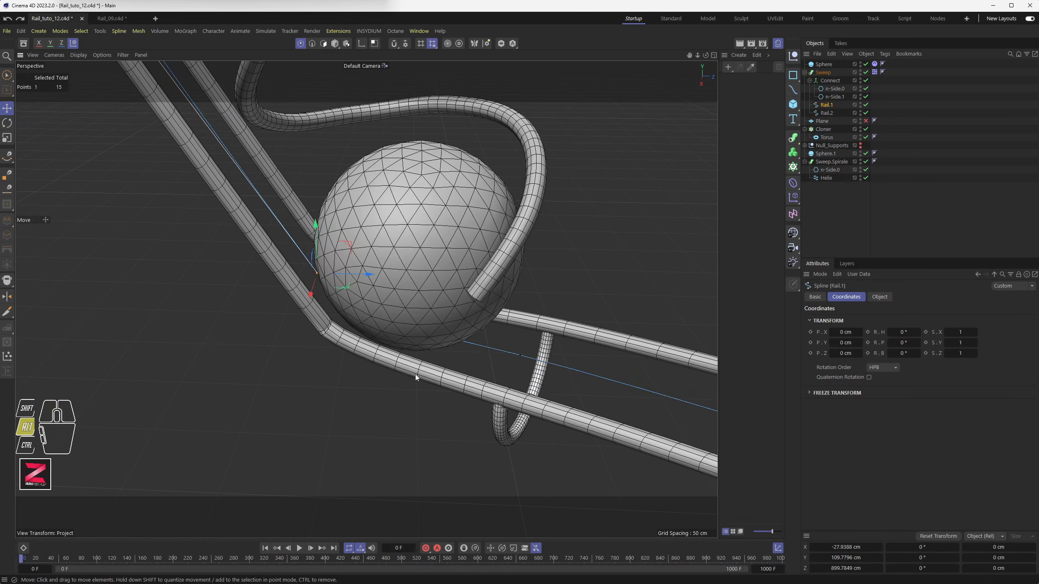
Move Rail.1's point at the support just past the lower bend to about X -6.2 cm and adjust its tangent in the Top view
left_click(520, 358)
left_click_drag(520, 358, 477, 403, "alt")
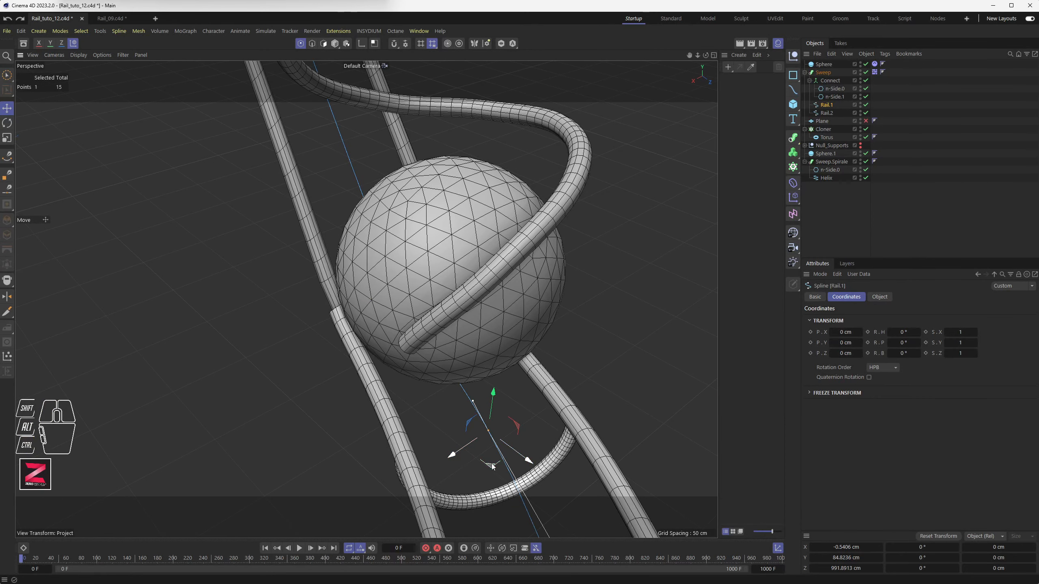
left_click_drag(492, 464, 496, 440)
key("ctrl+z")
middle_click(495, 441)
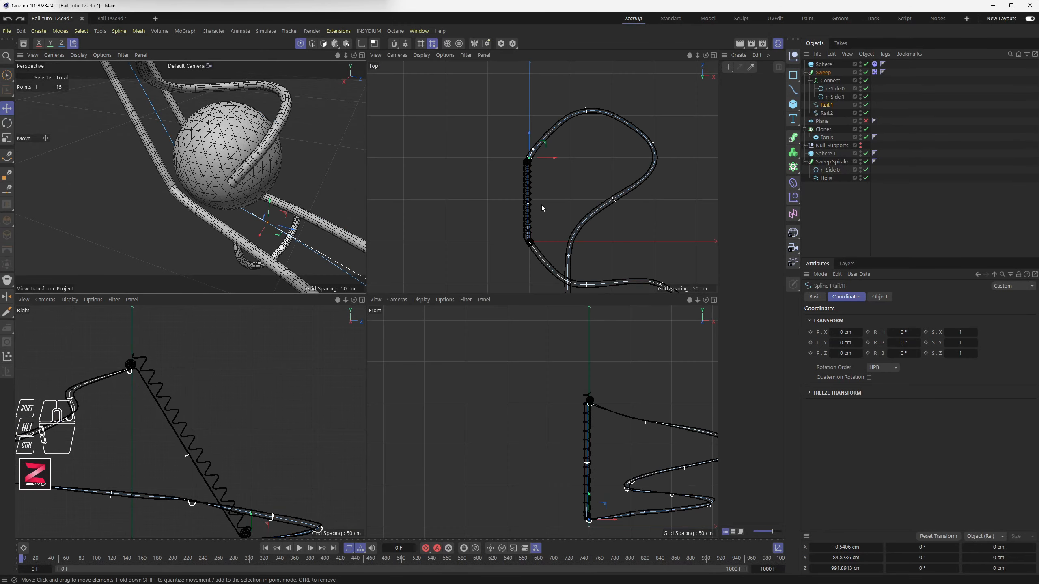
scroll(535, 158, "up", 8)
scroll(513, 146, "up", 5)
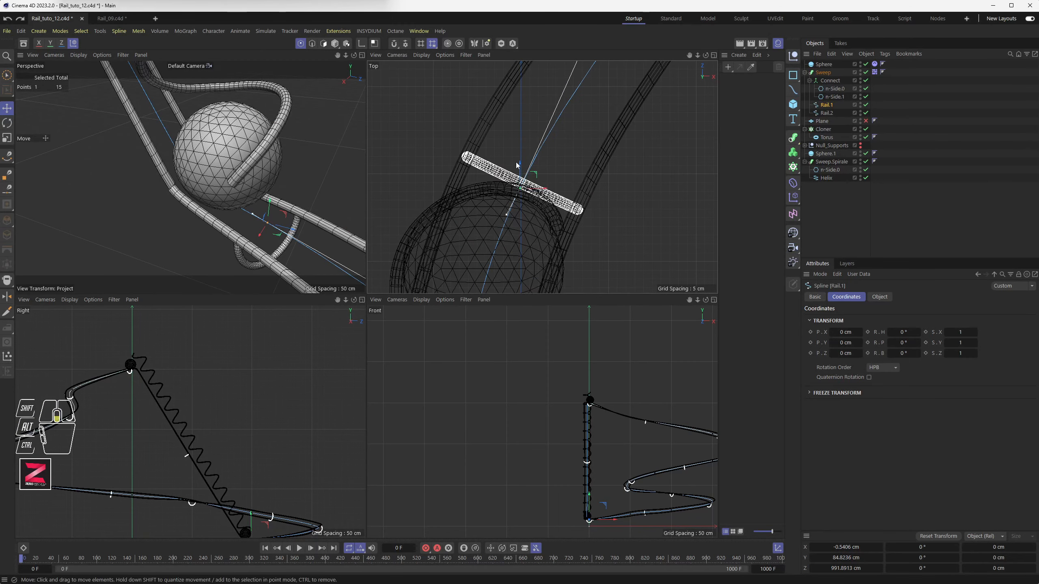
middle_click(517, 192)
scroll(283, 311, "down", 3)
scroll(282, 311, "down", 3)
middle_click_drag(283, 311, 357, 282, "alt")
mouse_move(355, 281)
left_mouse_down("shift")
mouse_move(342, 290)
mouse_move(353, 289)
left_mouse_up("shift")
left_click_drag(401, 224, 393, 225)
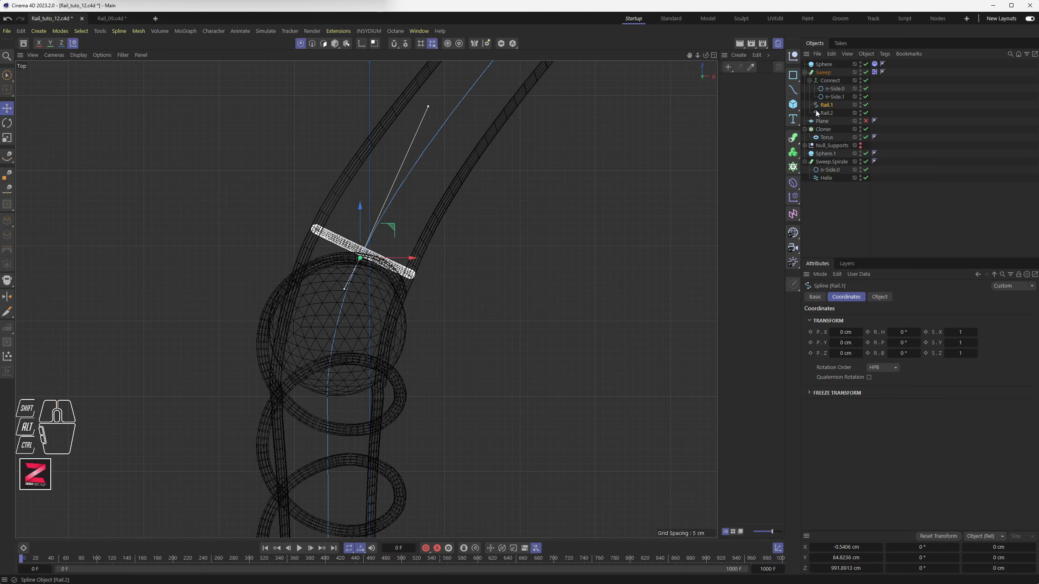
Compare the positions and tangents of Rail.1's and Rail.2's points at the lower bend in the Top view
left_click(829, 113)
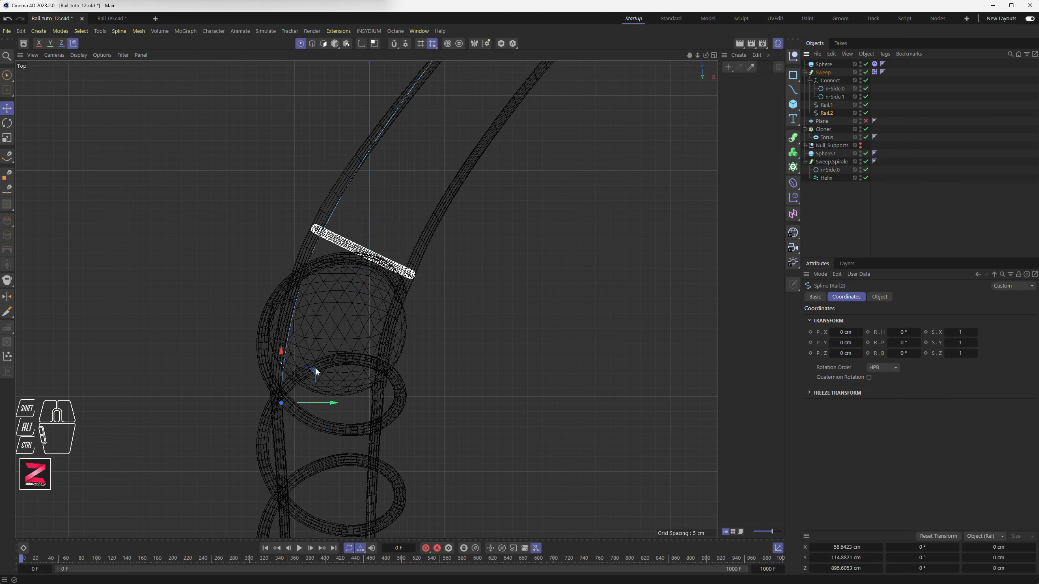
left_click_drag(281, 366, 314, 374, "shift")
left_click(829, 105)
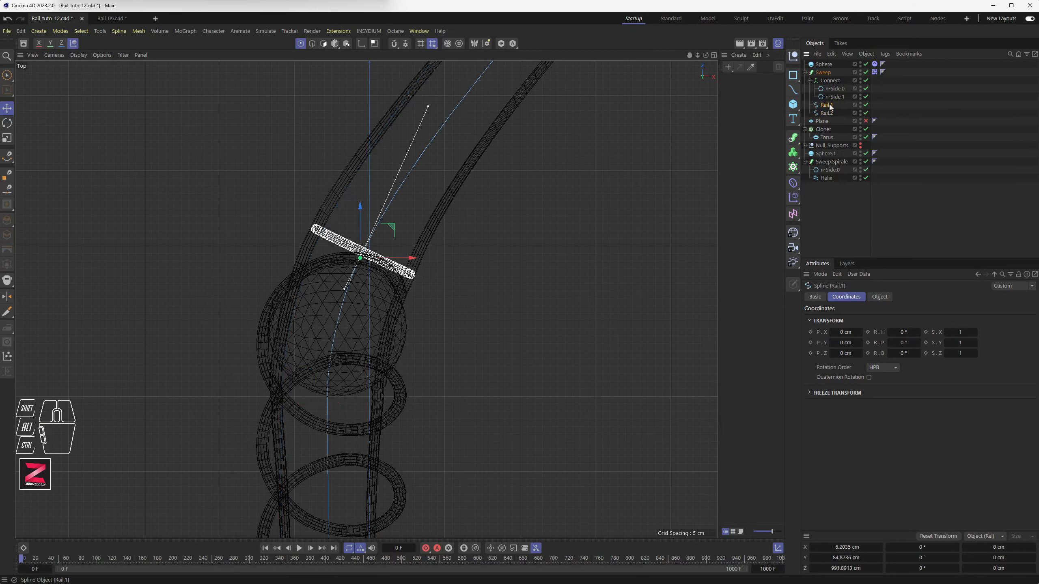
left_click(328, 396)
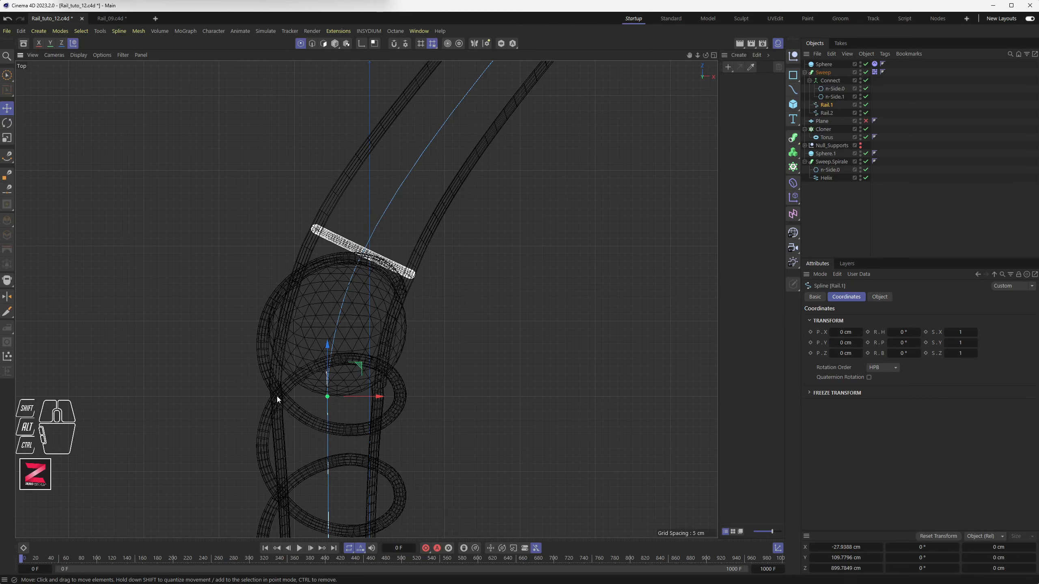
scroll(278, 396, "up", 3)
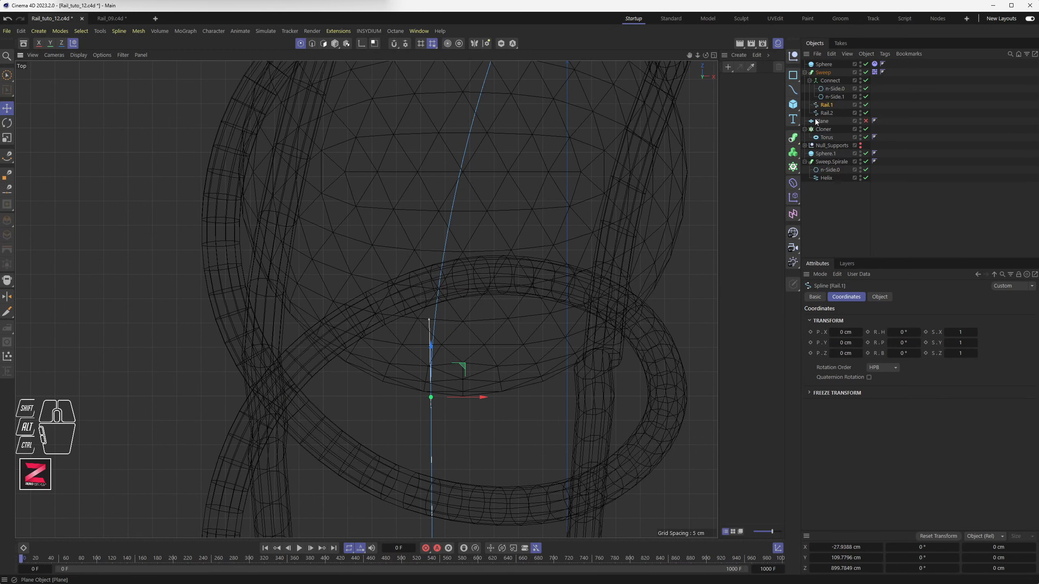
left_click(828, 114)
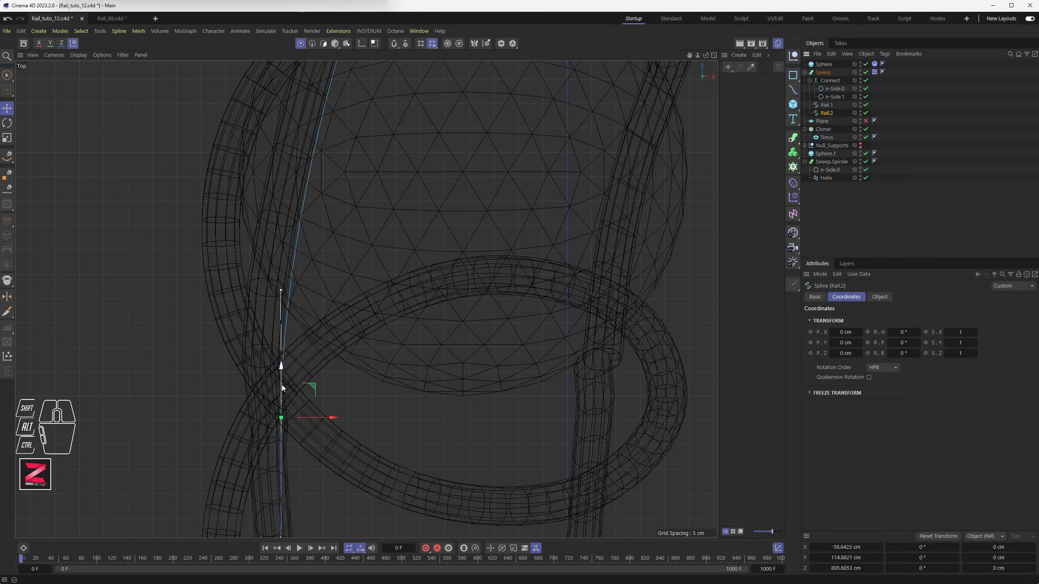
left_click(826, 106)
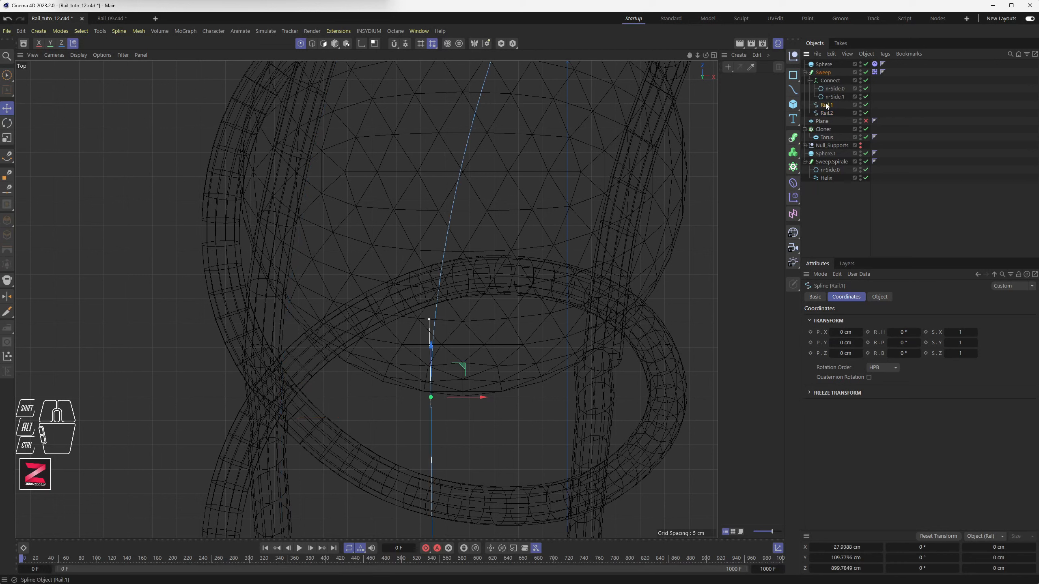
Move Rail.2's lower bend point to about Z 900.4 cm and adjust the tangents of both rails' bend points
left_click(827, 113)
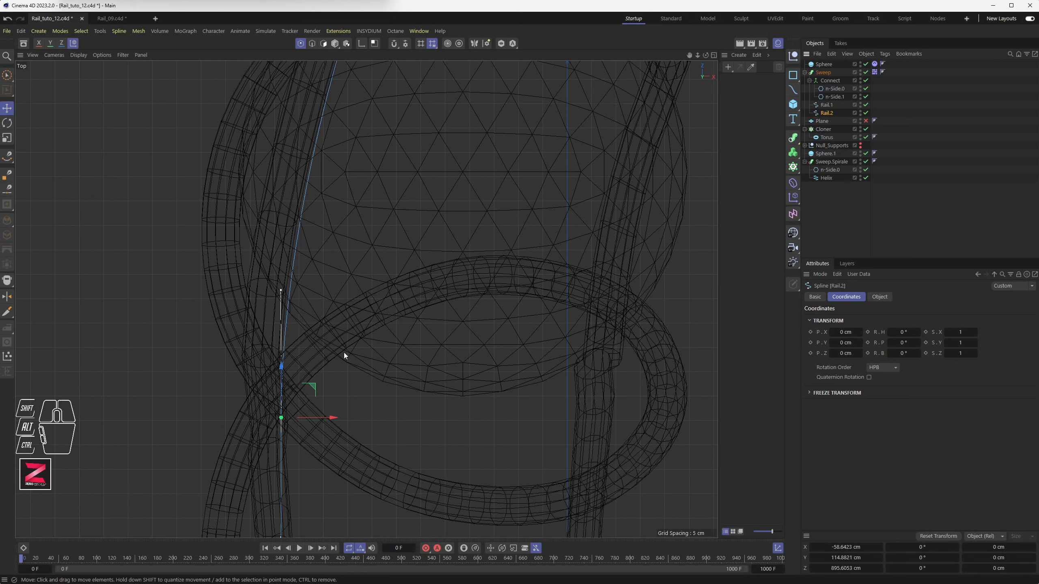
left_click_drag(281, 368, 282, 347)
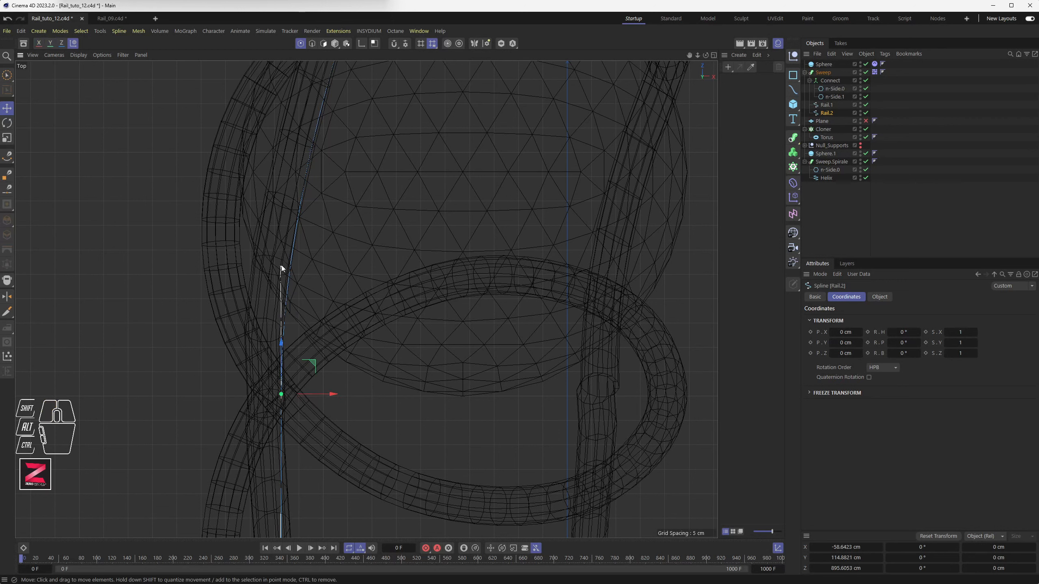
left_click_drag(281, 266, 281, 273)
key("ctrl+z")
left_click_drag(279, 281, 280, 279, "shift")
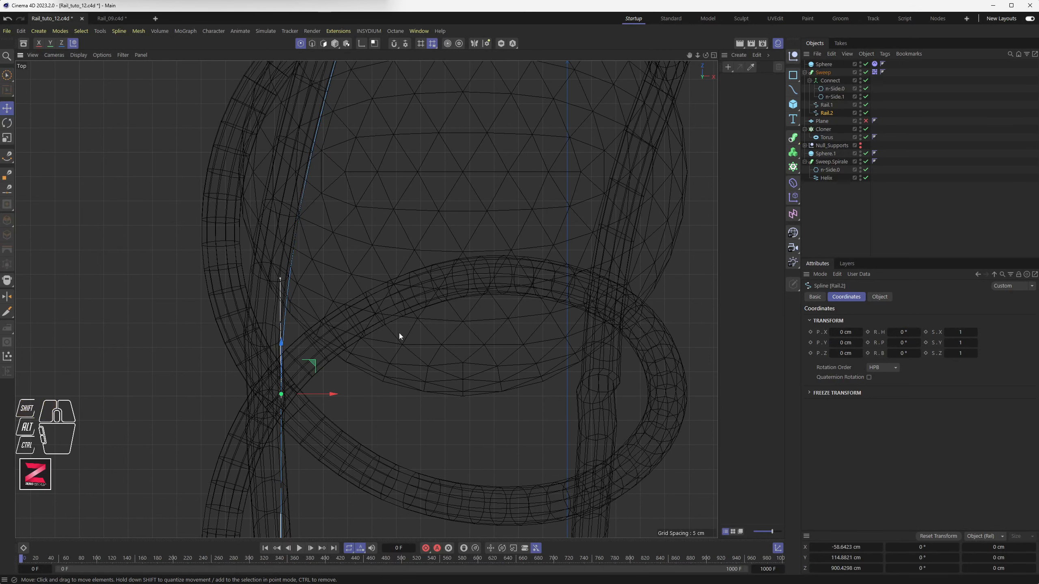
left_click(826, 105)
left_click_drag(430, 321, 433, 309, "shift")
Adjust both tangent handles of Rail.1's lower bend point in the Right view to smooth the curve into the flat section
middle_click(432, 309)
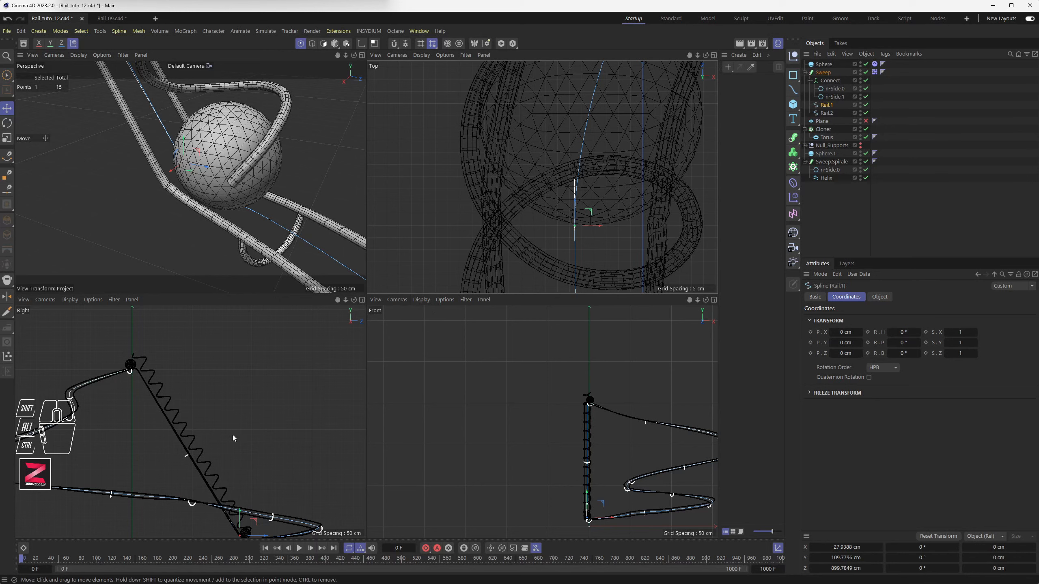
scroll(246, 491, "up", 10)
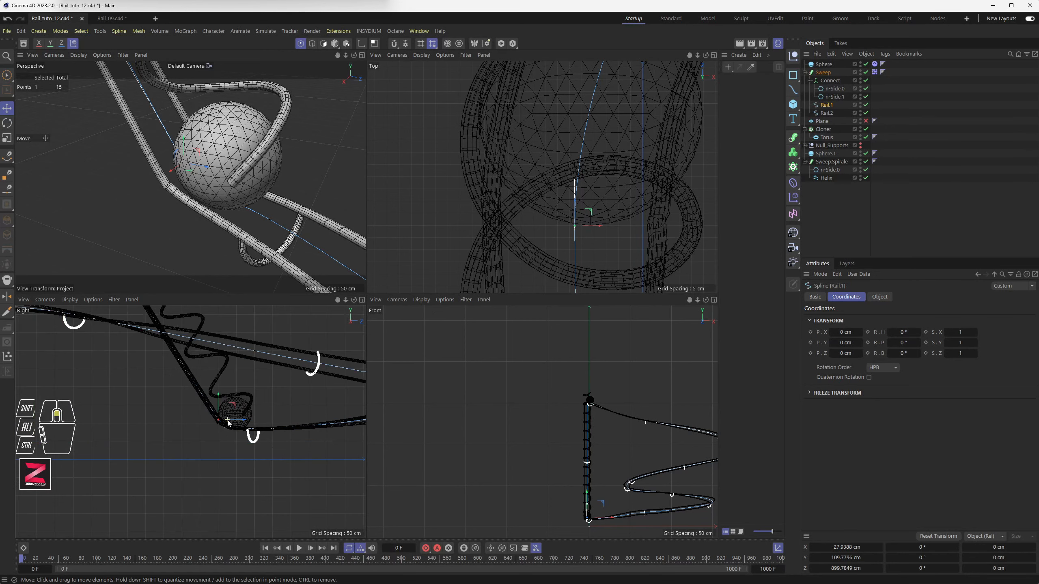
middle_click(214, 428)
middle_click_drag(417, 305, 413, 395, "alt")
left_click_drag(443, 425, 433, 430, "shift")
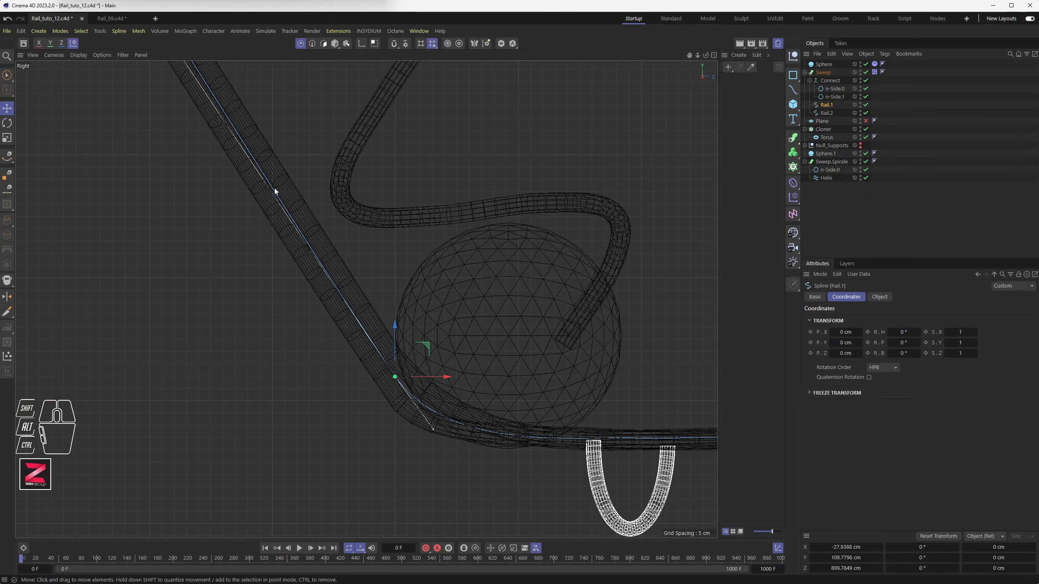
scroll(307, 223, "down", 5)
left_click_drag(226, 110, 229, 107, "shift")
scroll(339, 295, "up", 2, "shift")
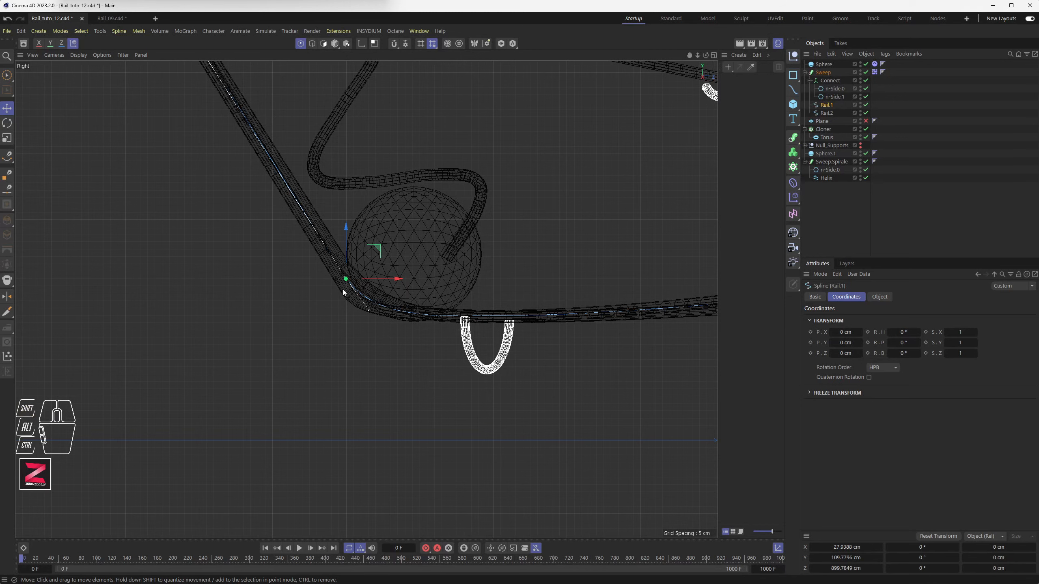
Lower Rail.2's bend point in the Right view to about Y 108.5 cm, Z 901 cm, and nudge it slightly further down the descent
middle_click_drag(285, 286, 362, 351, "alt")
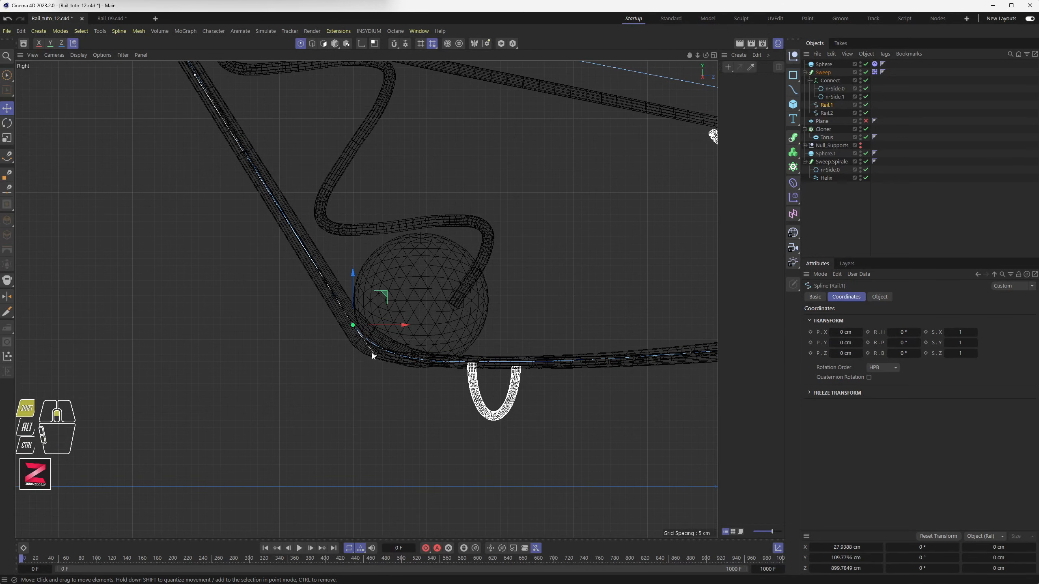
left_click_drag(383, 292, 388, 292)
left_click(827, 114)
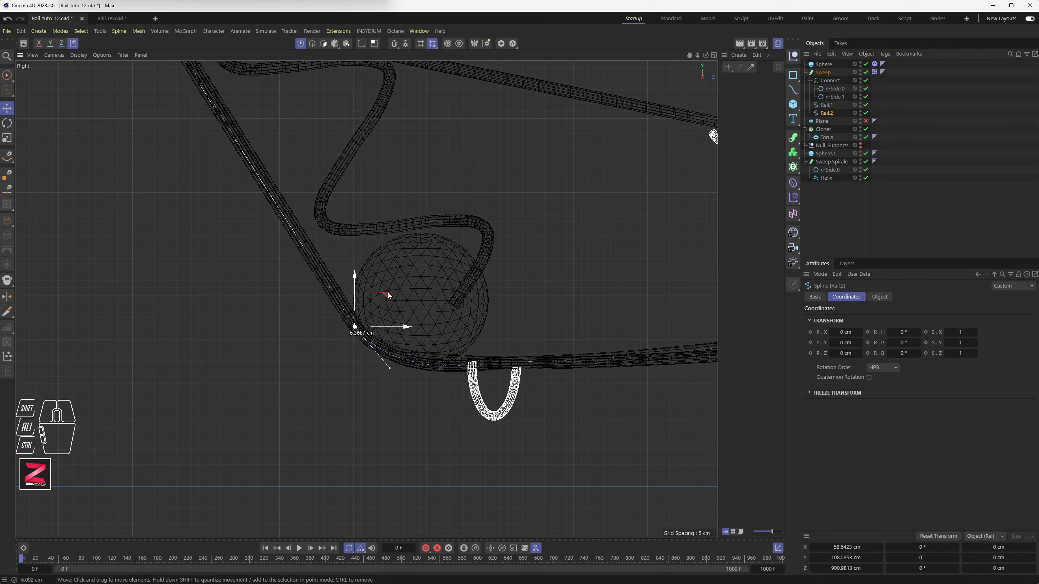
scroll(348, 340, "up", 3)
scroll(445, 293, "up", 5)
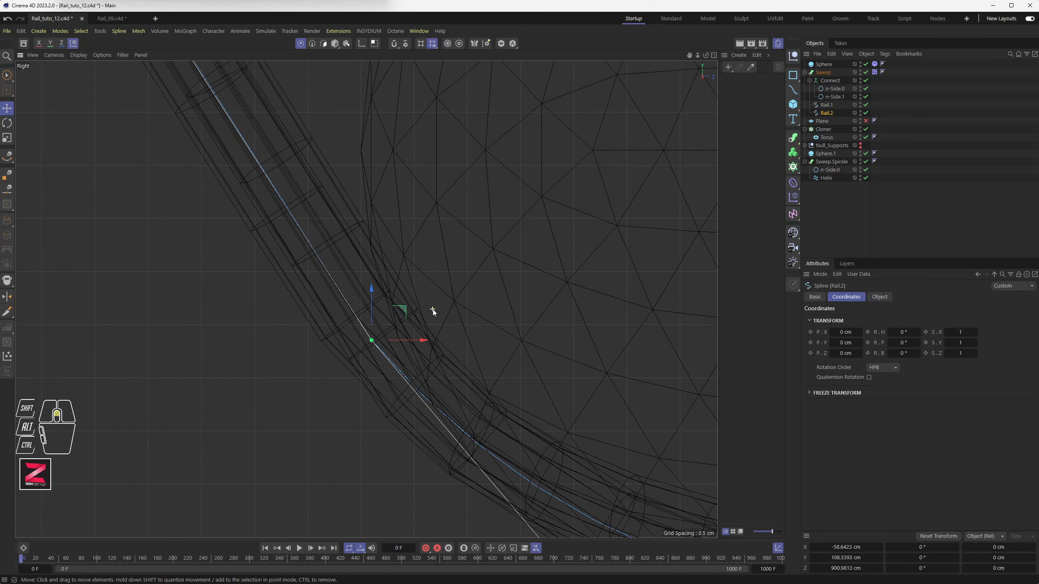
left_click_drag(410, 310, 431, 334)
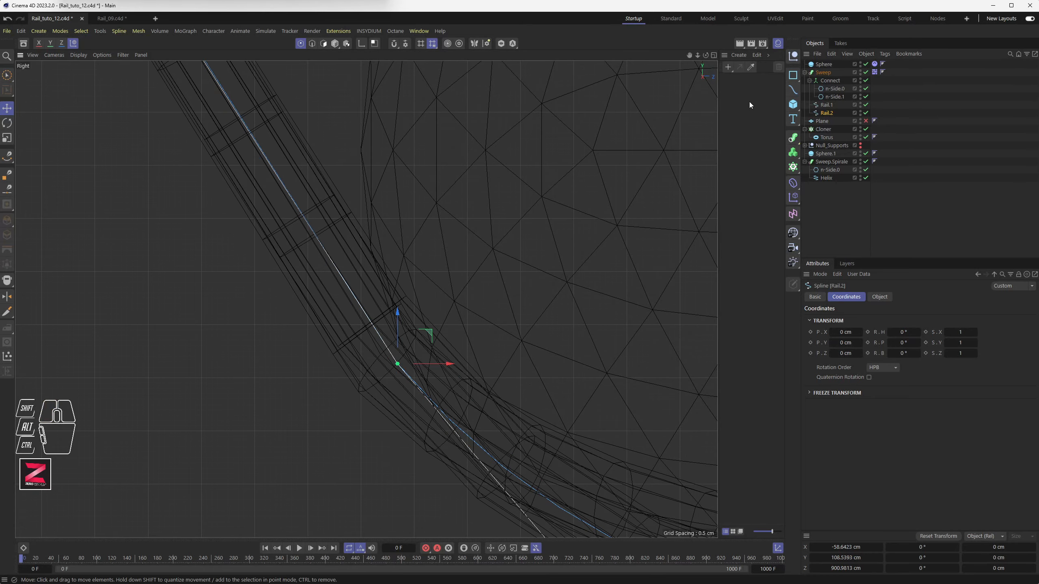
Move Rail.2's lower bend point to about Y 107.4 cm, Z 902.1 cm, using Rail.1 as reference, and shorten its lower tangent handle
left_click(827, 106)
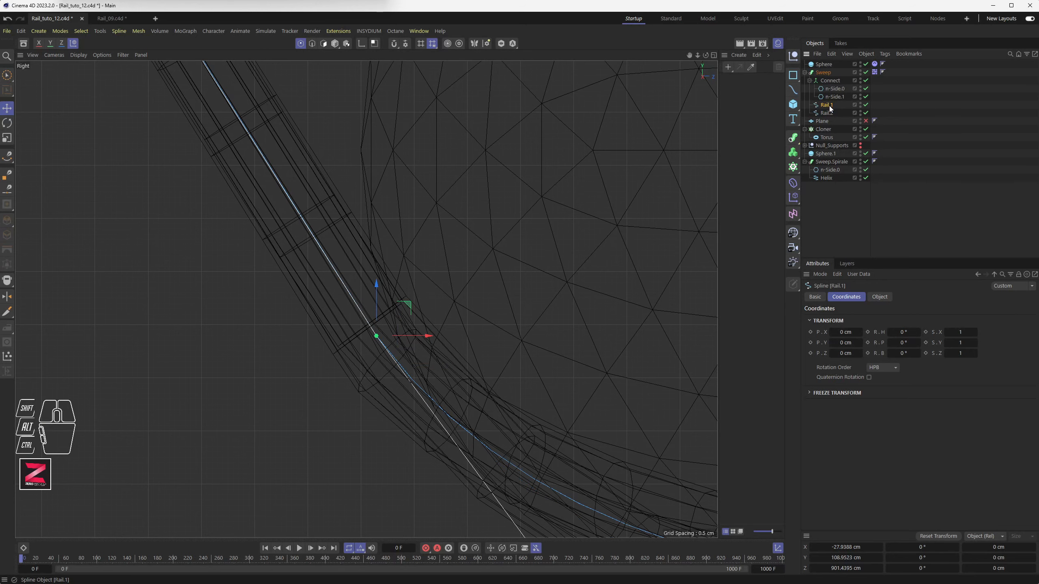
left_click(826, 114)
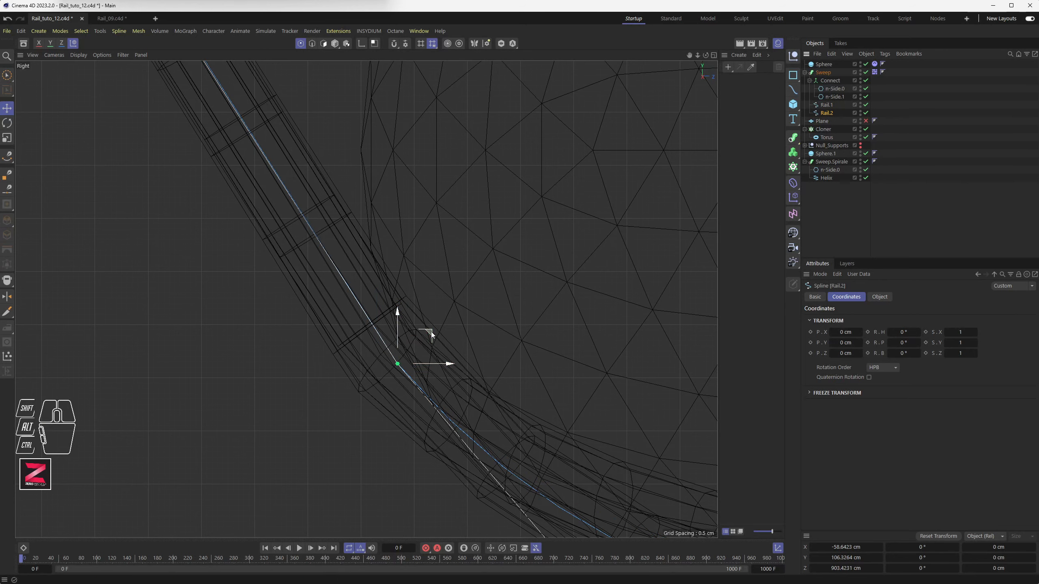
scroll(431, 332, "down", 5)
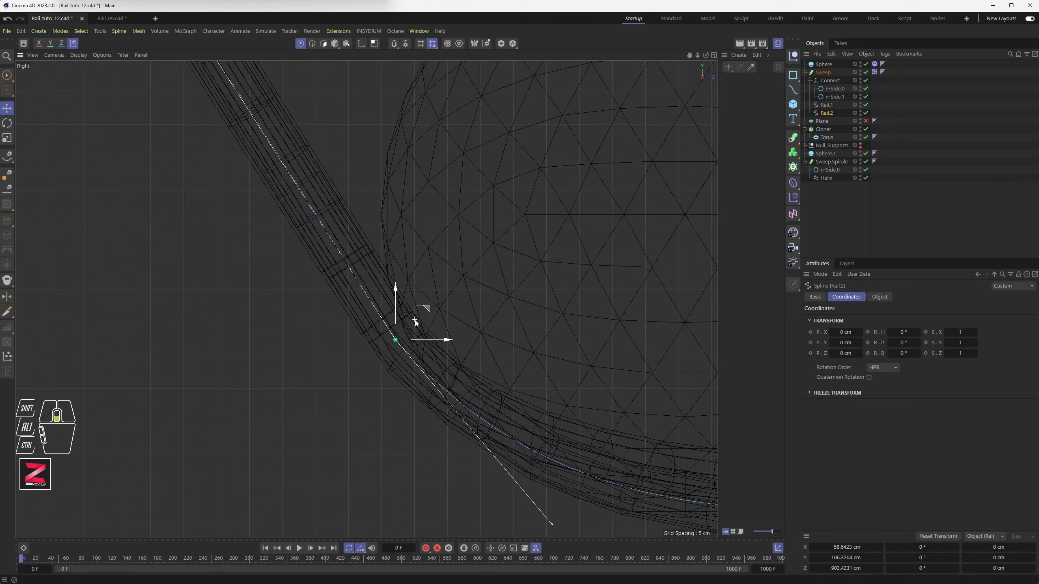
scroll(415, 321, "down", 3)
left_click_drag(486, 428, 456, 405, "shift")
Adjust the lengths of both Rail.2 tangent handles at the lower bend, using Rail.1's upper handle as reference
scroll(319, 205, "down", 5)
scroll(270, 109, "down", 6)
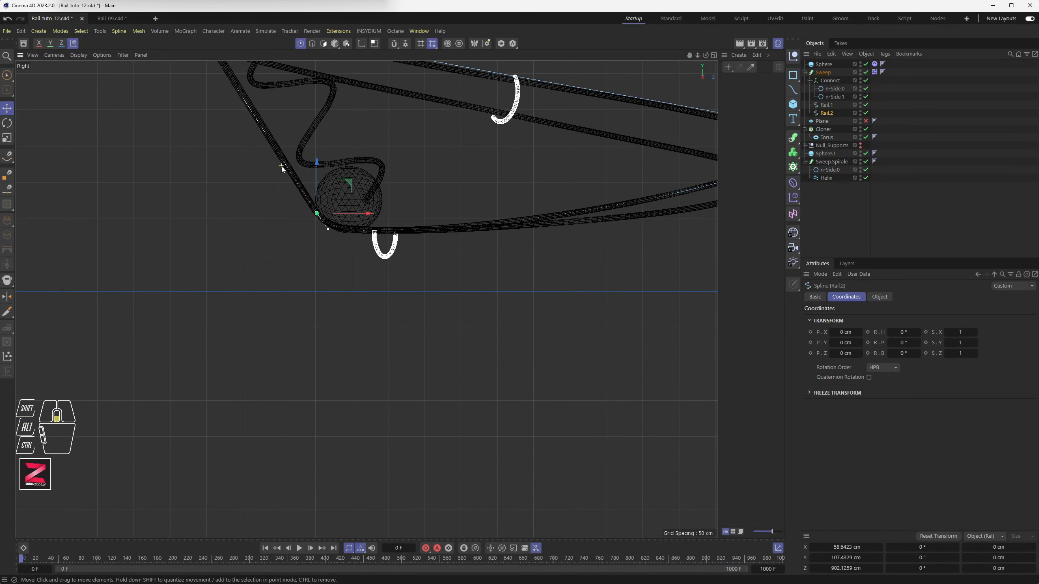
left_click_drag(237, 158, 266, 204, "shift")
left_click(826, 105)
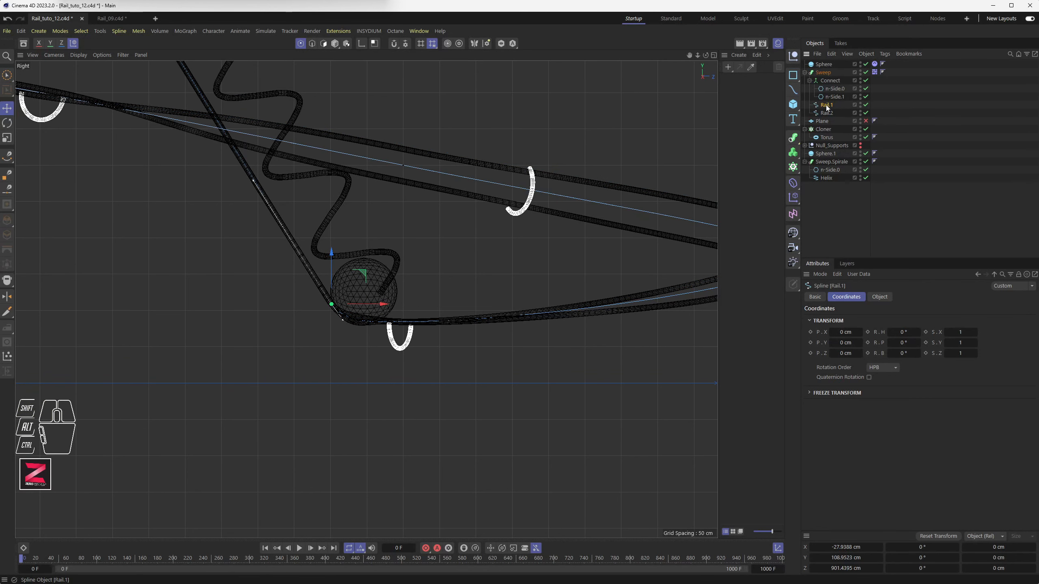
left_click(827, 112)
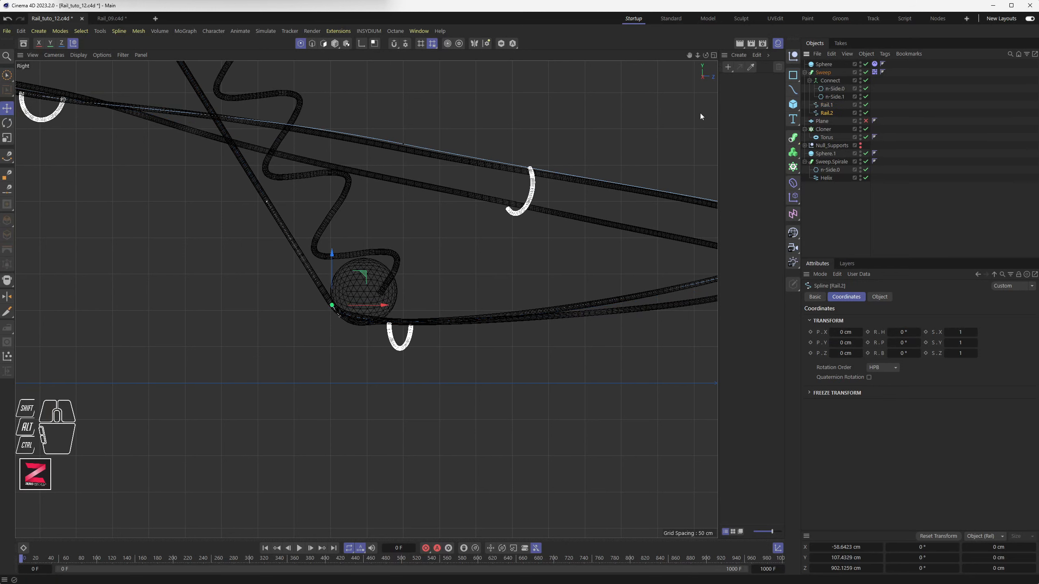
left_click_drag(268, 201, 259, 189, "shift")
scroll(341, 300, "up", 8)
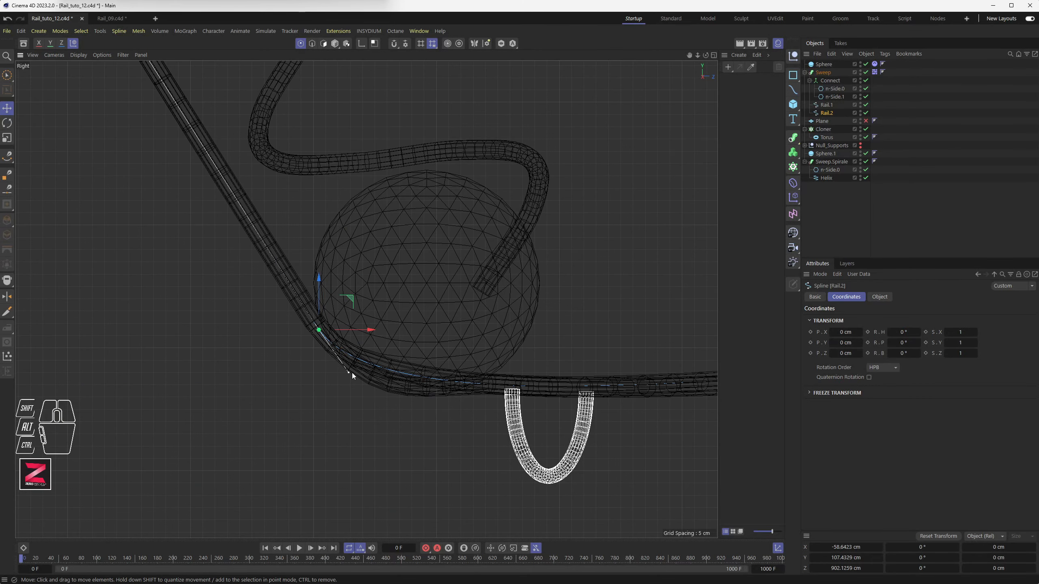
left_click_drag(348, 373, 356, 385, "shift")
Inspect the reshaped lower bend around Sphere.1 from the side in the Perspective view and save the project
middle_click(398, 330)
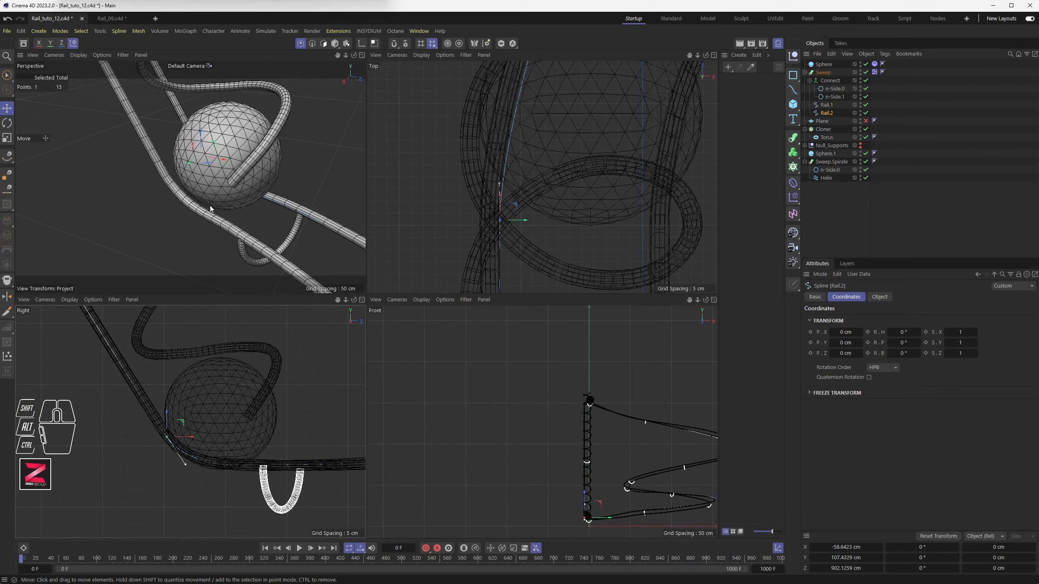
middle_click(209, 205)
left_click_drag(311, 225, 502, 226, "alt")
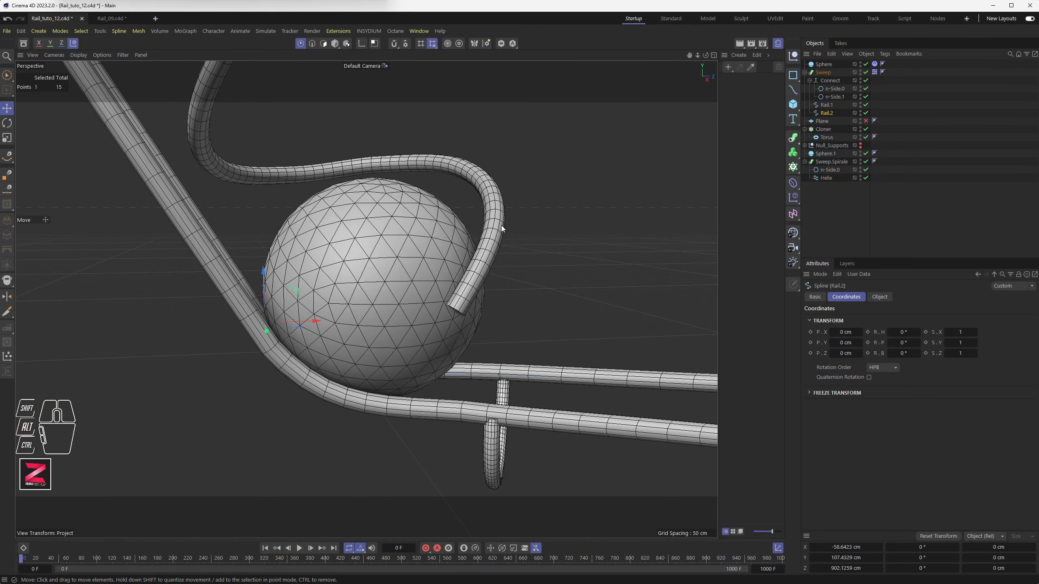
scroll(502, 226, "down", 5, "alt")
scroll(454, 247, "down", 4, "alt")
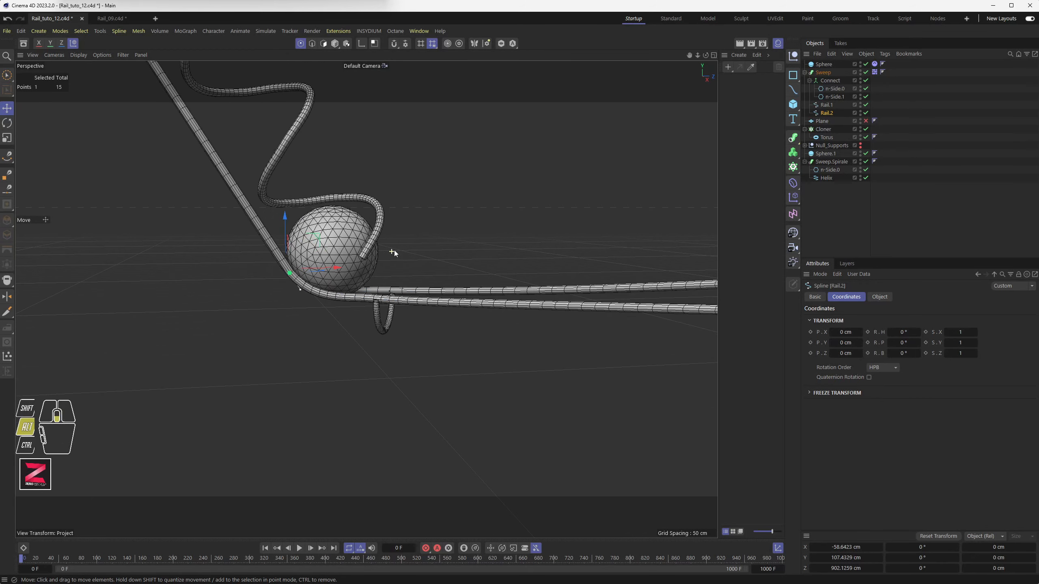
scroll(395, 249, "down", 4, "alt")
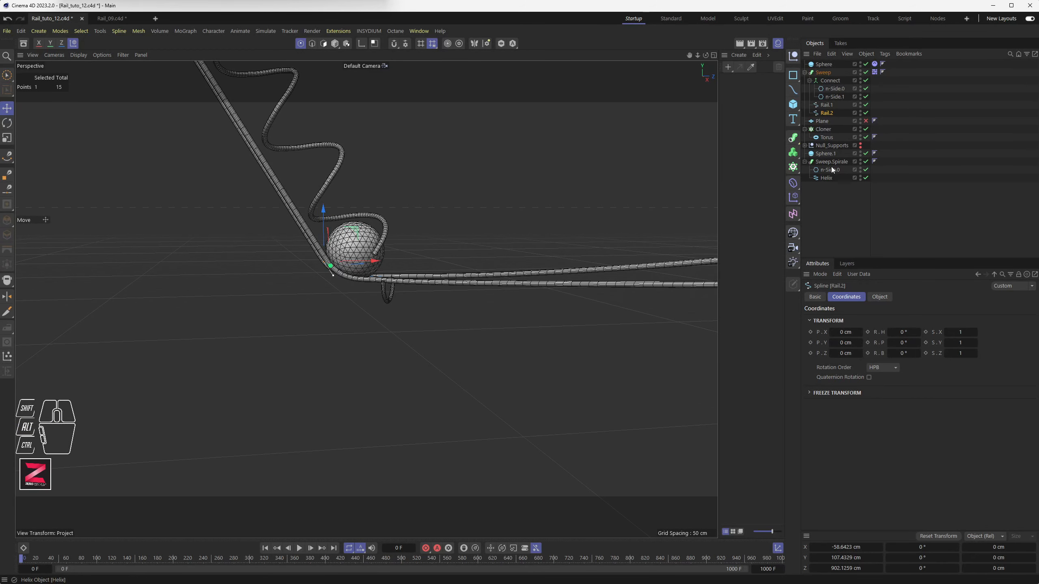
key("ctrl+s")
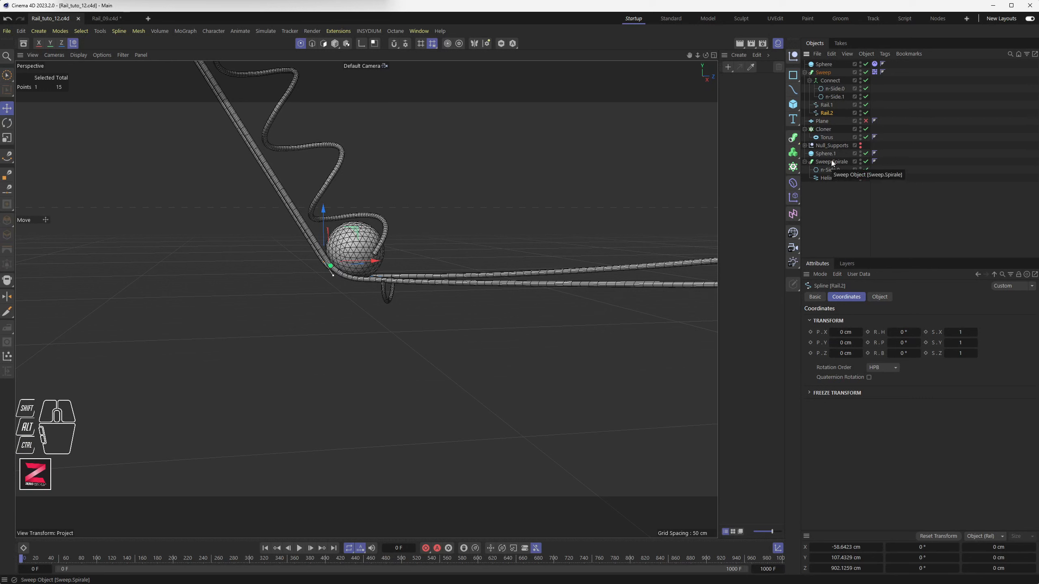
Select the Helix spline inside Sweep.Spirale and switch the transform axes to its object coordinate system
left_click(831, 160)
left_click(826, 178)
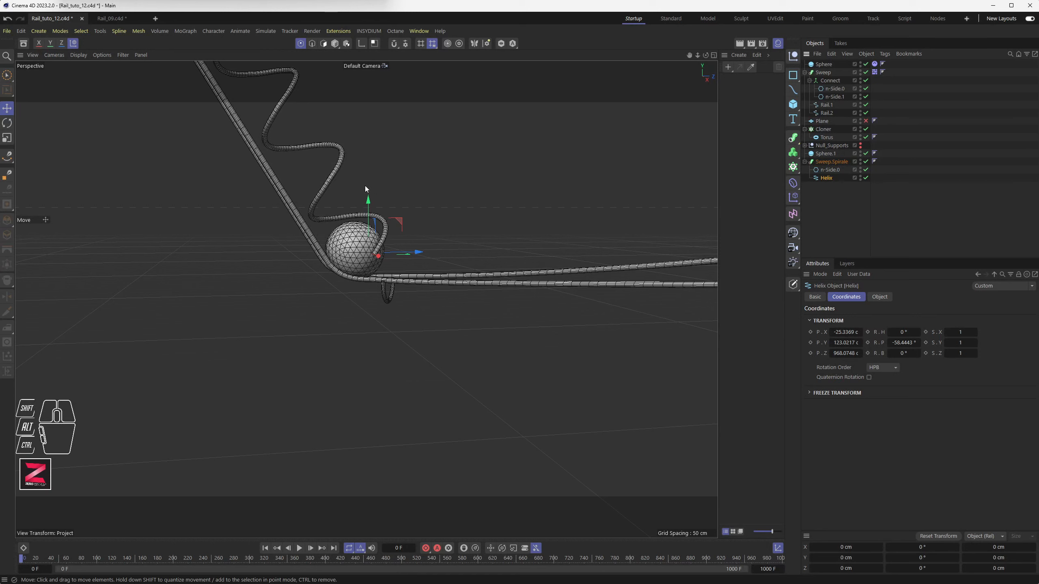
left_click(73, 43)
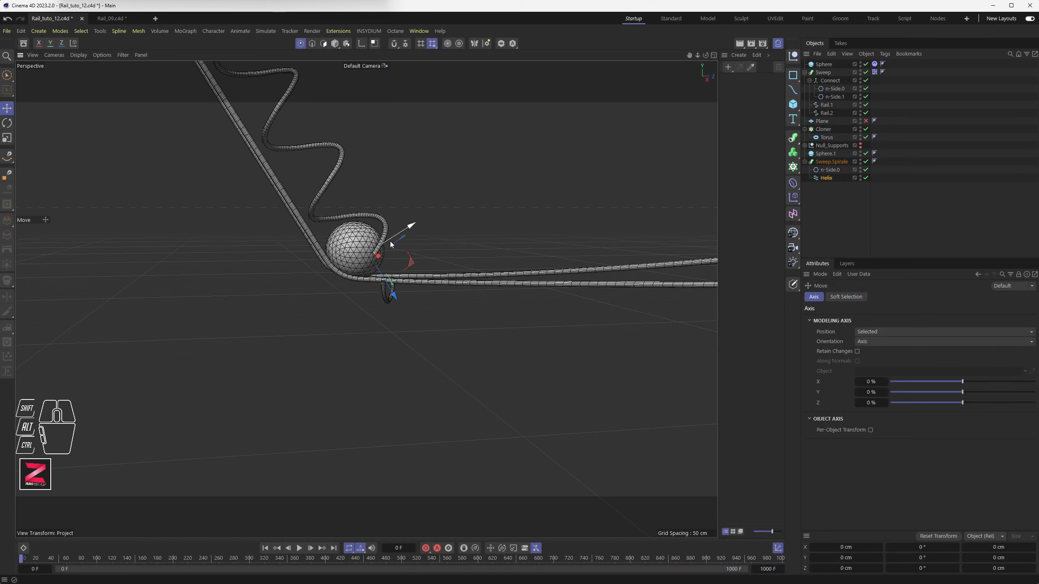
Try rotating the Helix around its own long axis twice, undoing the rotation each time
key("r")
left_click_drag(389, 242, 222, 302)
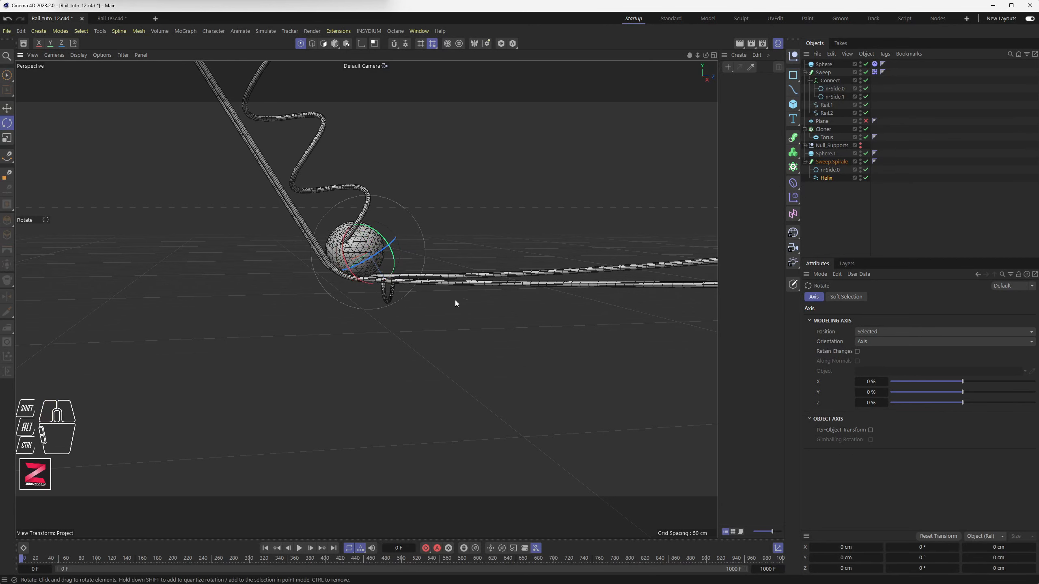
key("ctrl+z")
left_click(824, 178)
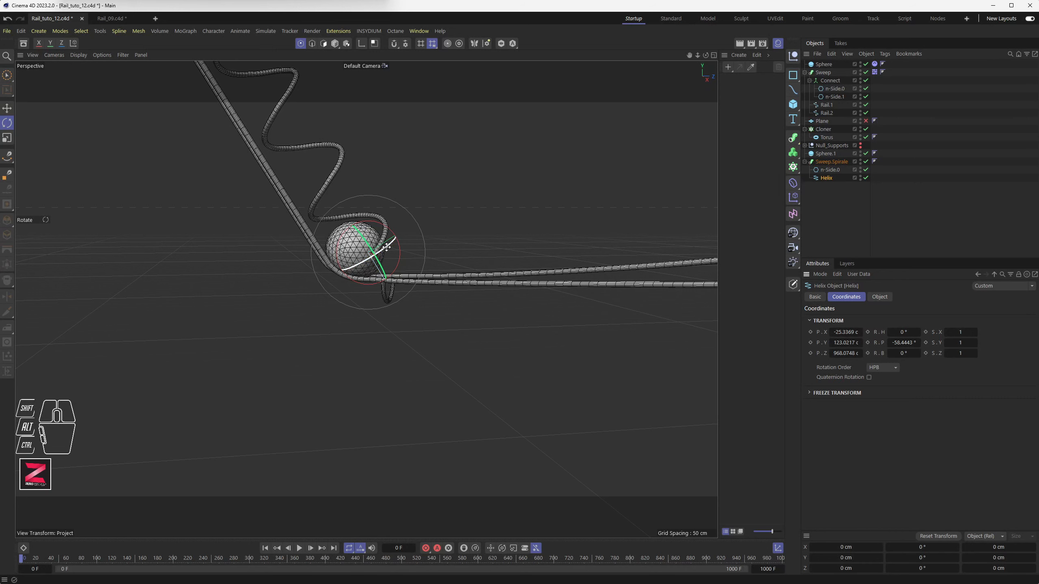
left_click_drag(391, 240, 308, 274)
key("ctrl+z")
Add an XPresso tag to the Helix object
left_click(825, 179)
right_click(825, 179)
mouse_move(850, 202)
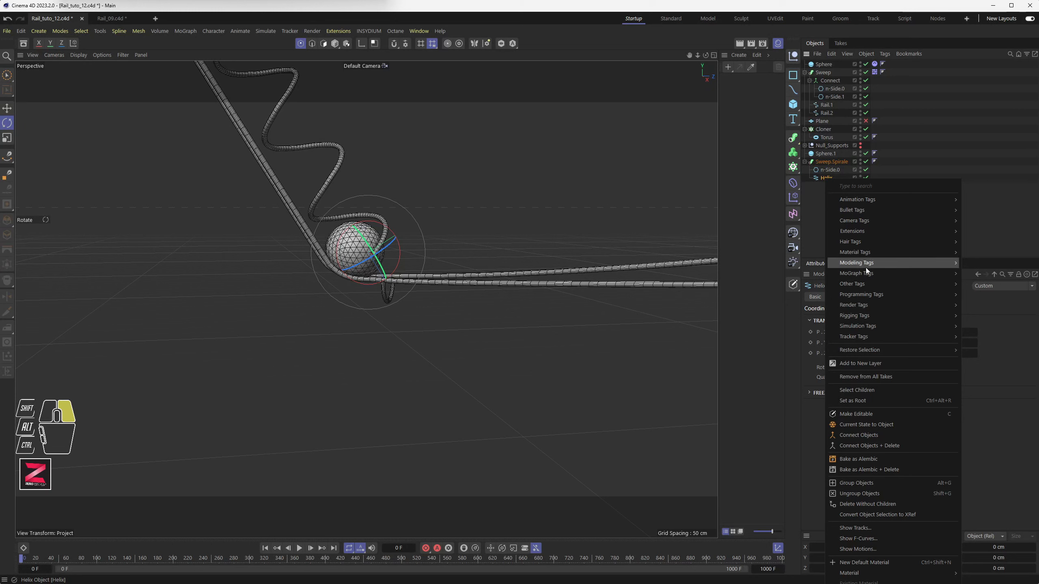
mouse_move(875, 297)
left_click(981, 330)
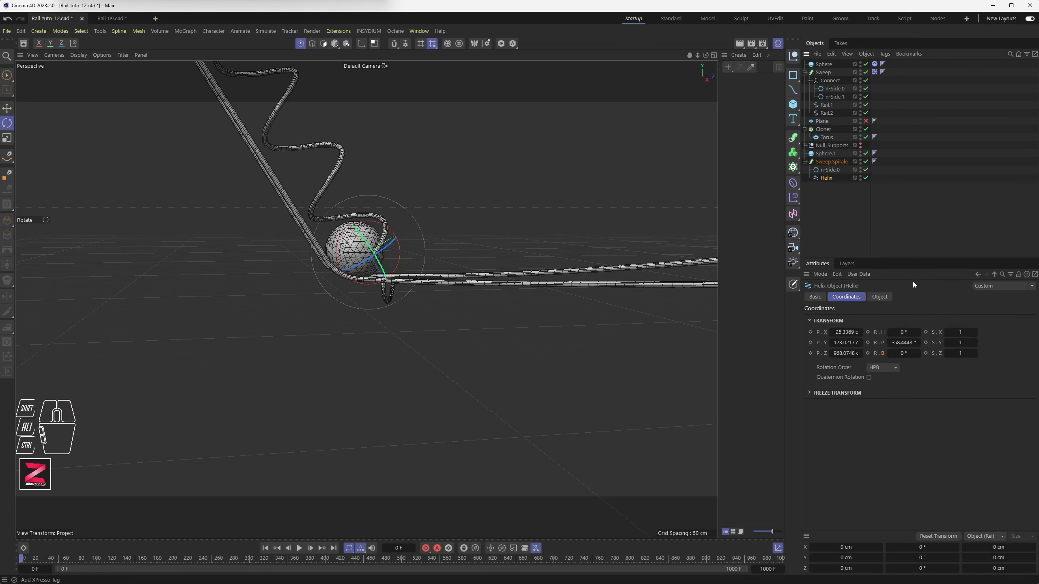
Move and widen the XPresso Editor, add the Helix as a node, and open its list of output ports
left_click_drag(1037, 324, 173, 120)
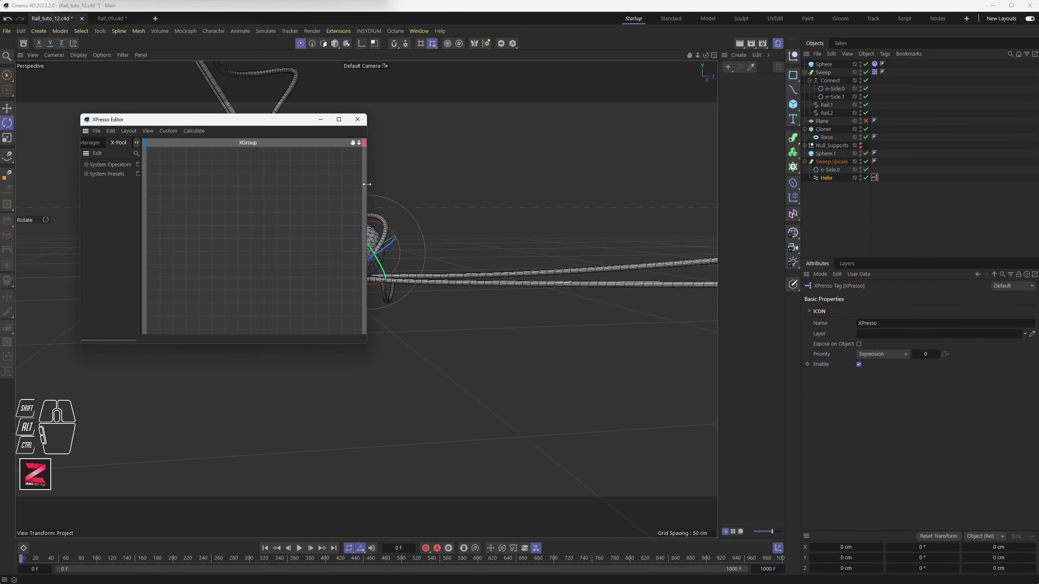
left_click_drag(367, 185, 413, 189)
left_click_drag(827, 178, 200, 199)
left_click(207, 187)
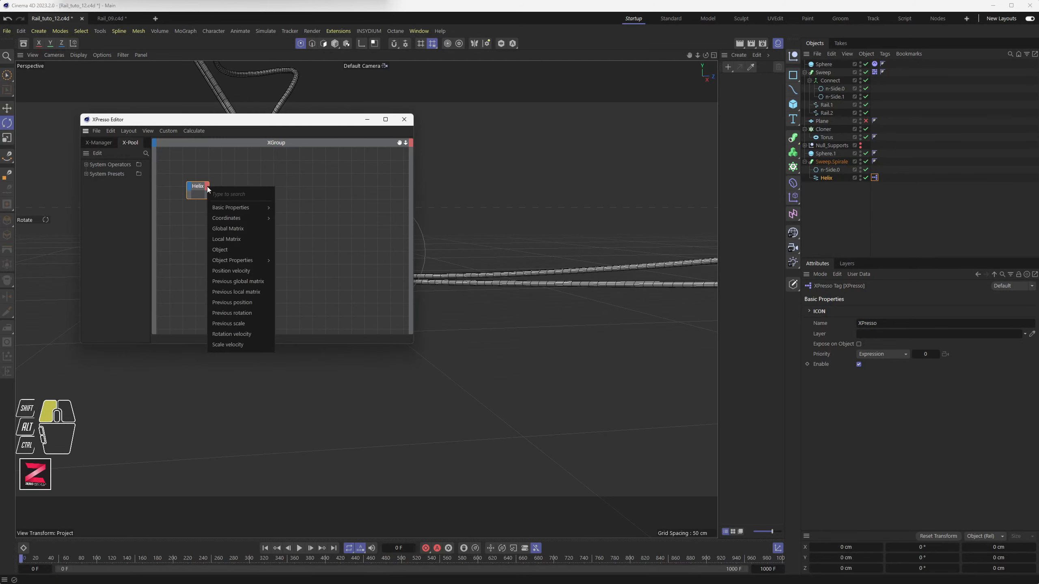
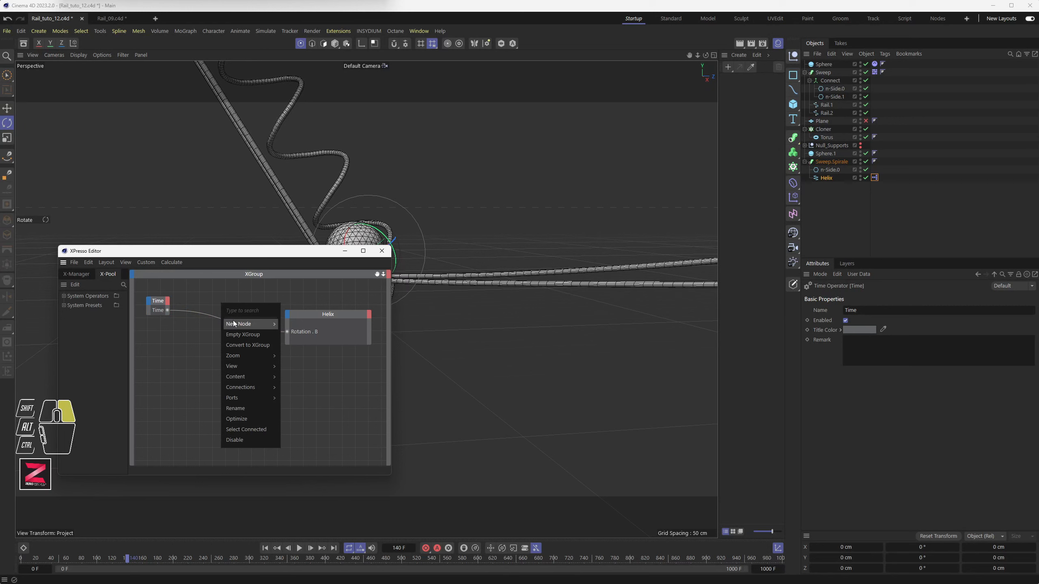
Add a Math node from the XPresso Calculate group and place it between the Time and Helix nodes
mouse_move(264, 324)
mouse_move(307, 327)
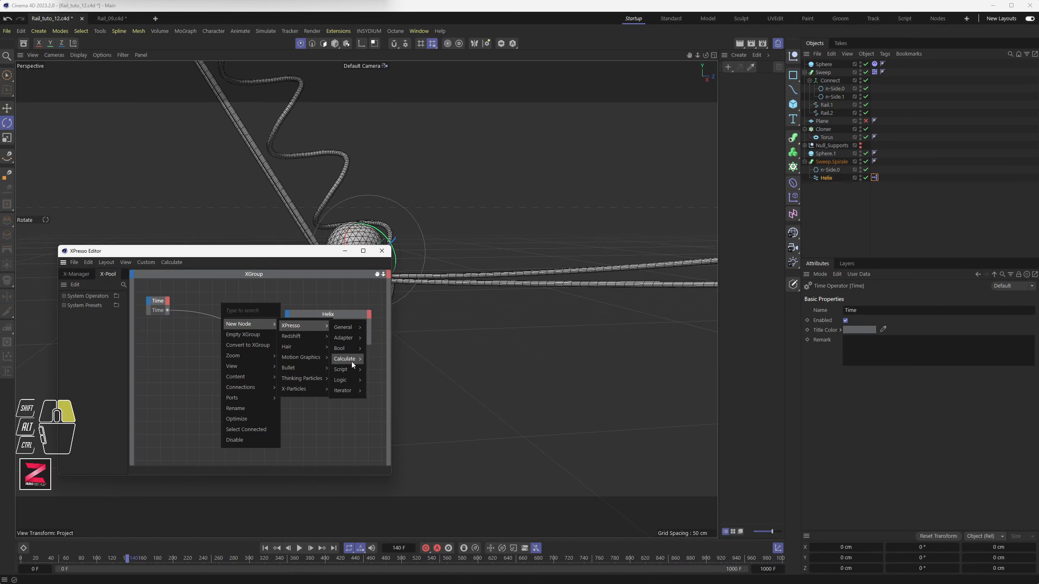
mouse_move(352, 362)
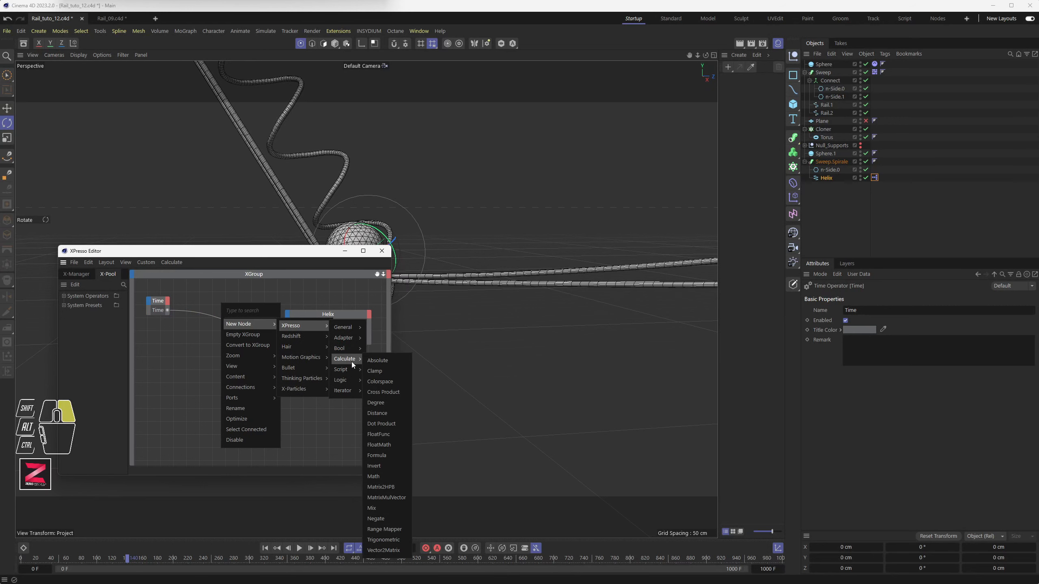
left_click(388, 479)
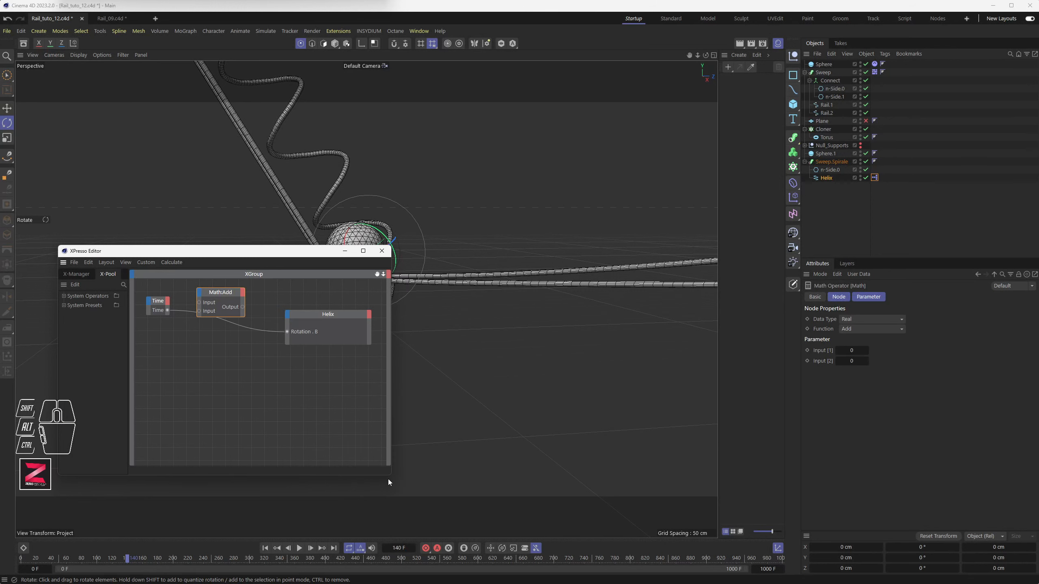
left_click_drag(224, 295, 227, 307)
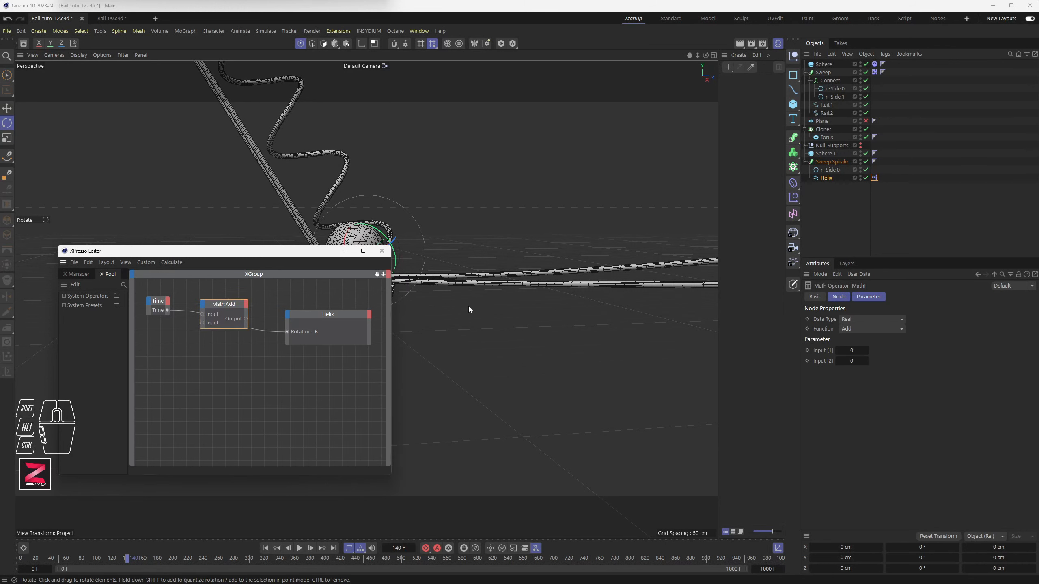
Set the Math node's function to Multiply and wire it between the Time output and the Helix's Rotation . B input
left_click_drag(850, 319, 808, 360)
left_click_drag(853, 328, 865, 360)
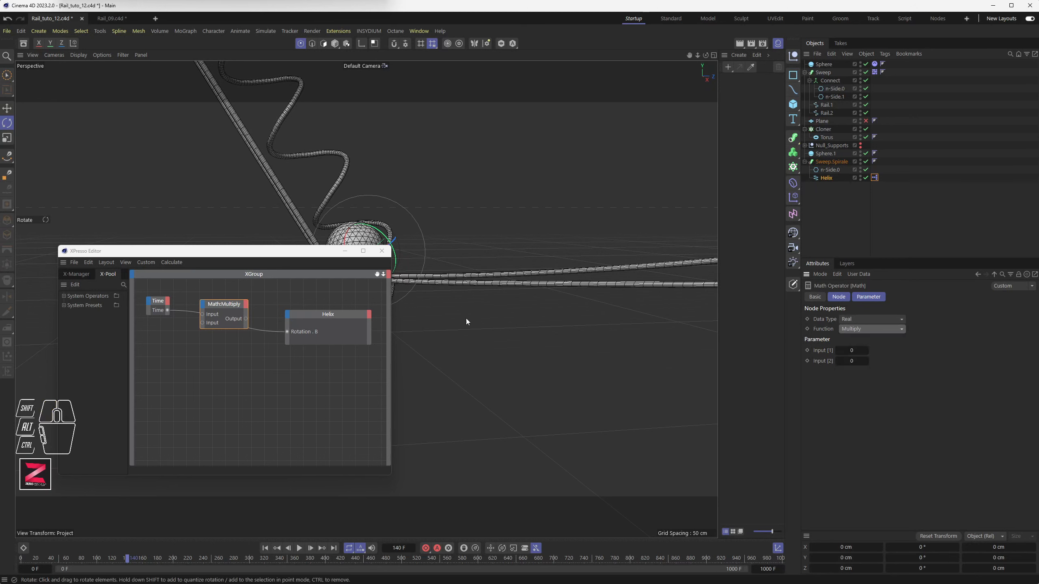
left_click_drag(167, 310, 288, 332)
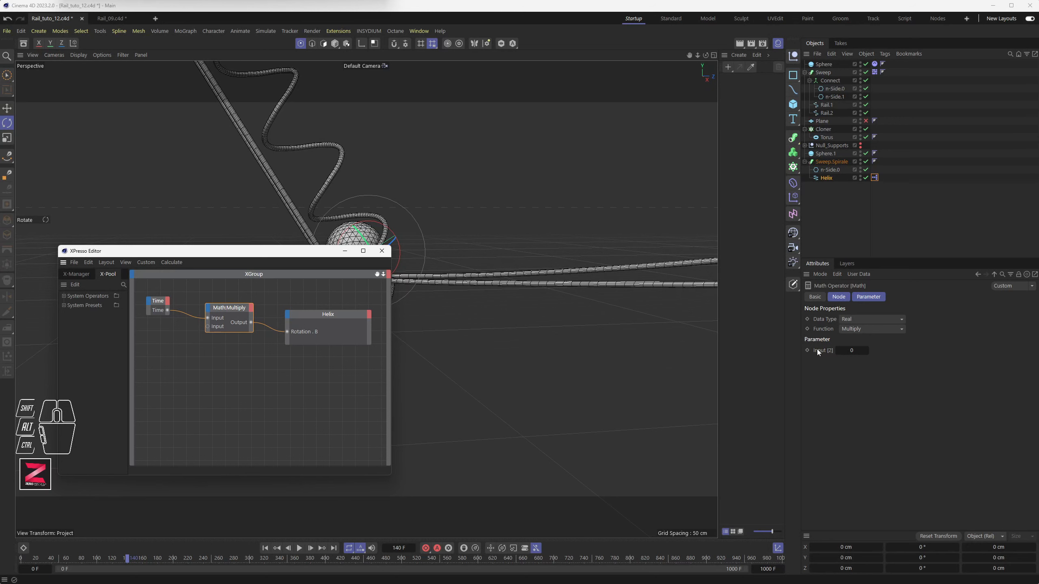
Set the Multiply node's Input [2] to 4 and move the XPresso Editor clear of the sphere and spiral
left_click(851, 350)
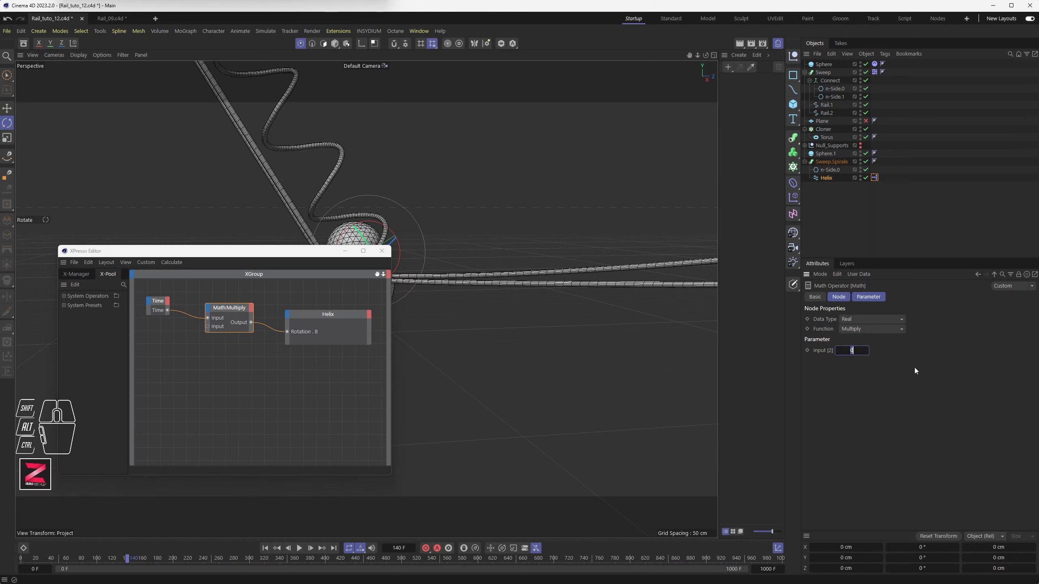
type("4")
key("Return")
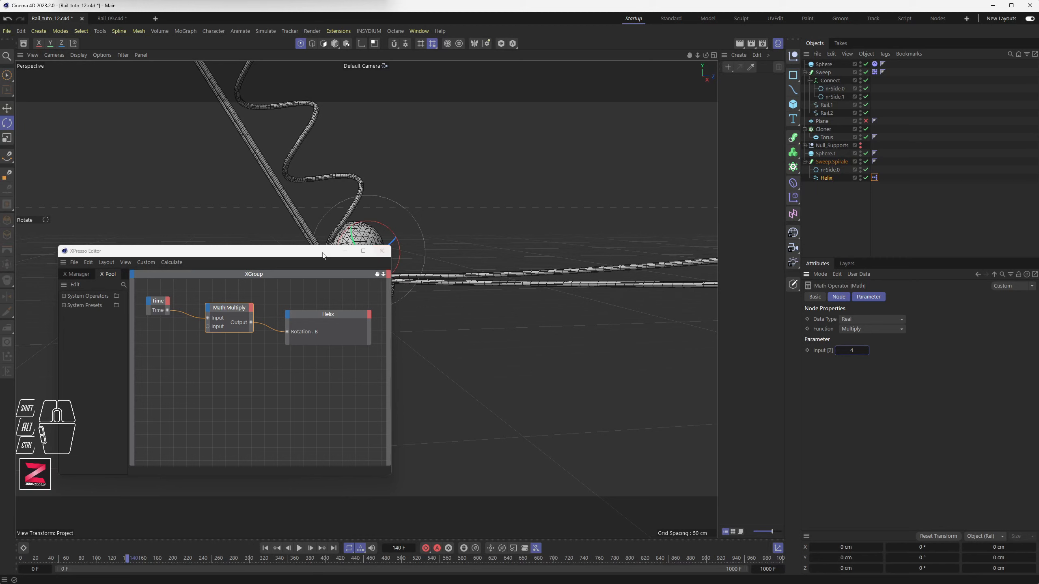
left_click_drag(301, 247, 301, 332)
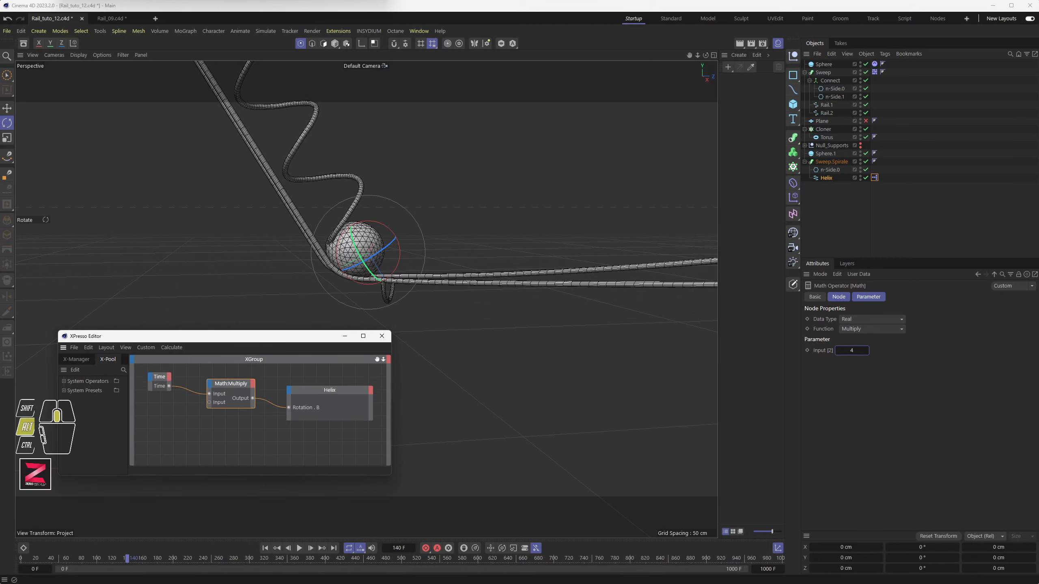
Play the animation to check the spiral's rotation speed, stop playback, and close the XPresso Editor
left_click(299, 548)
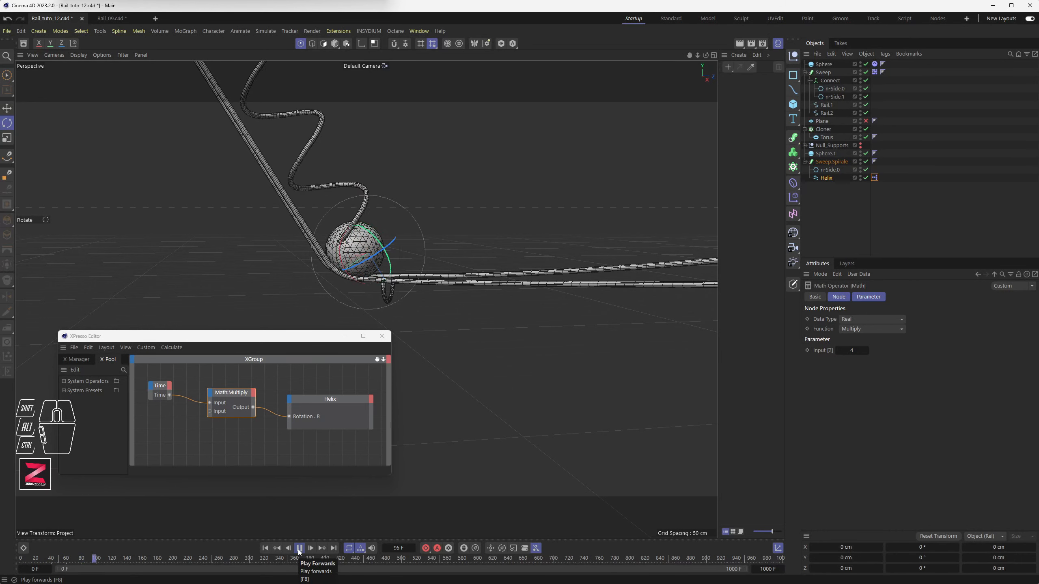
left_click(299, 548)
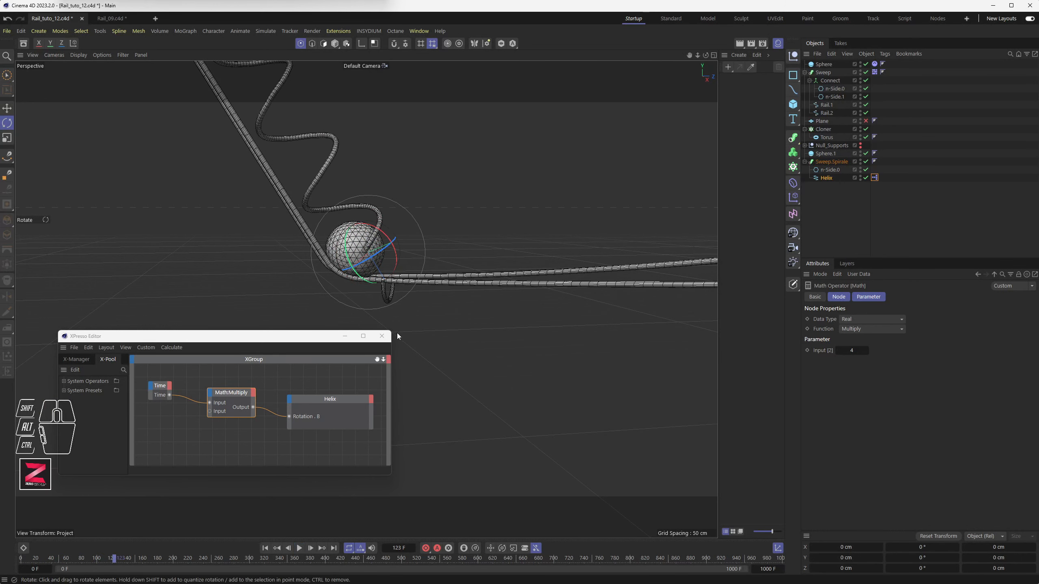
left_click(381, 336)
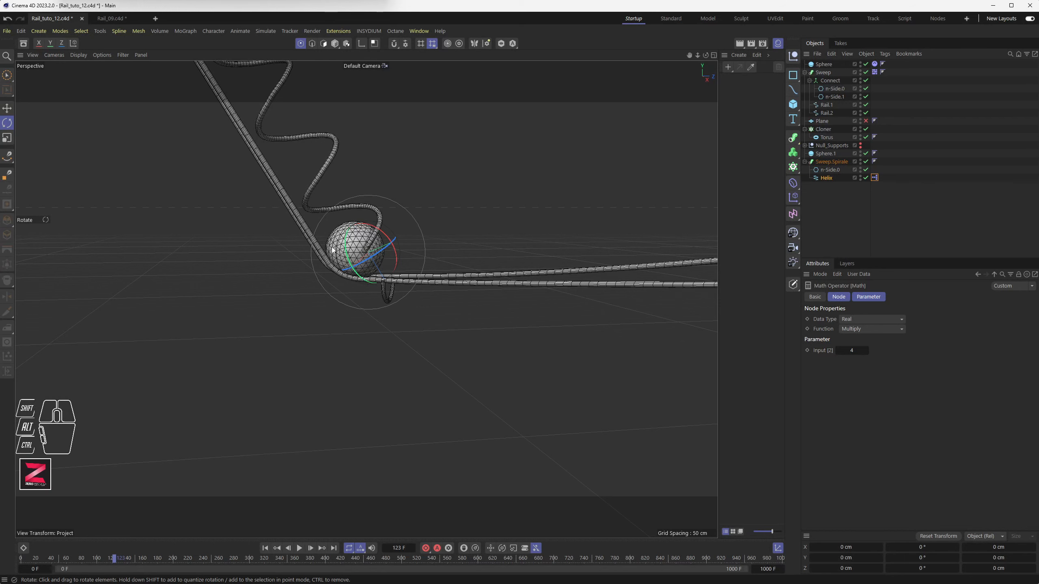
Move Sphere.1 in the Top view past the spiral and U-shaped support, centring it between the two curved rails
left_click(824, 155)
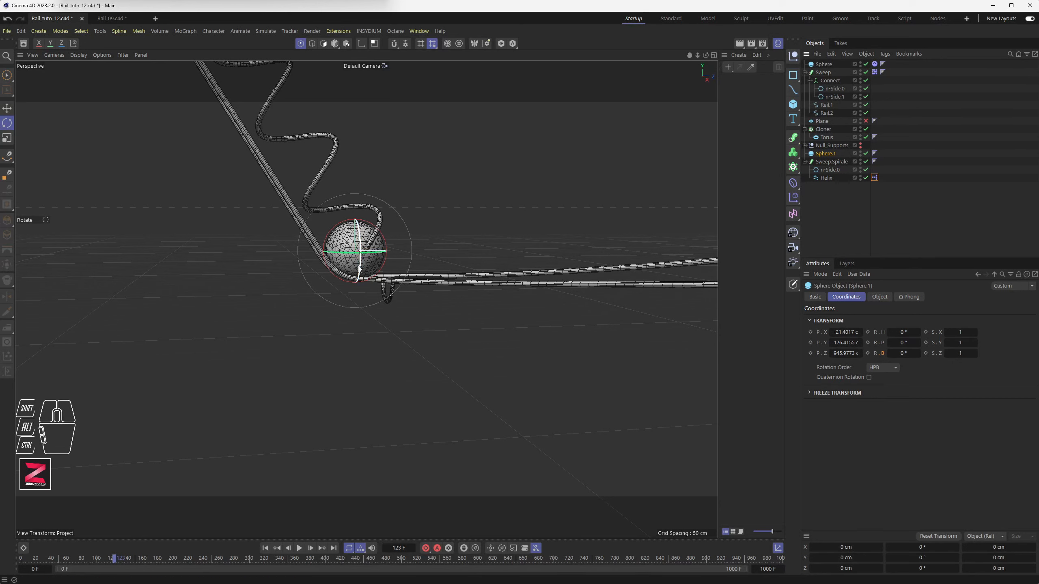
left_click_drag(359, 269, 358, 299, "alt")
key("e")
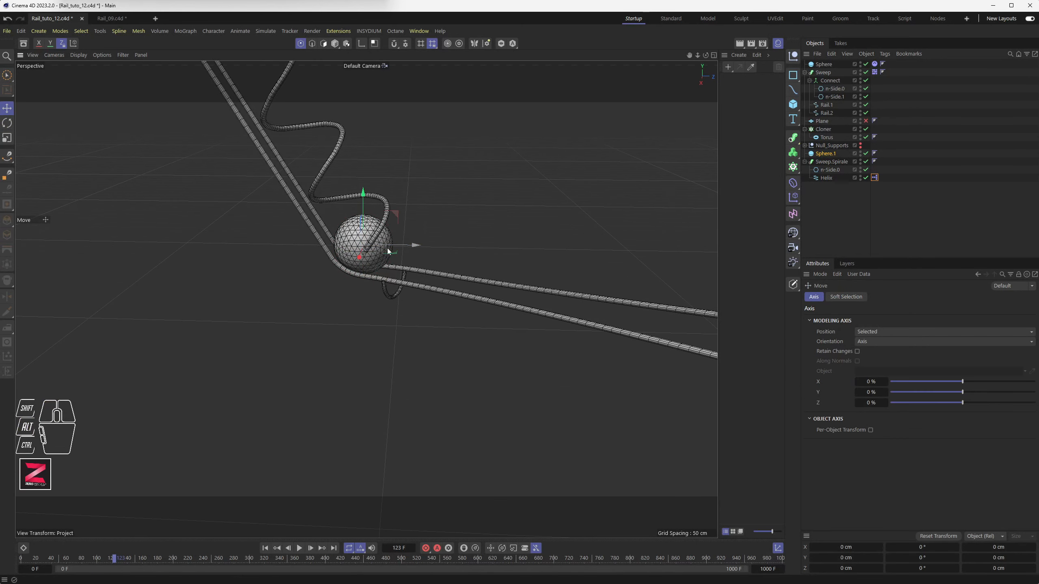
middle_click(415, 269)
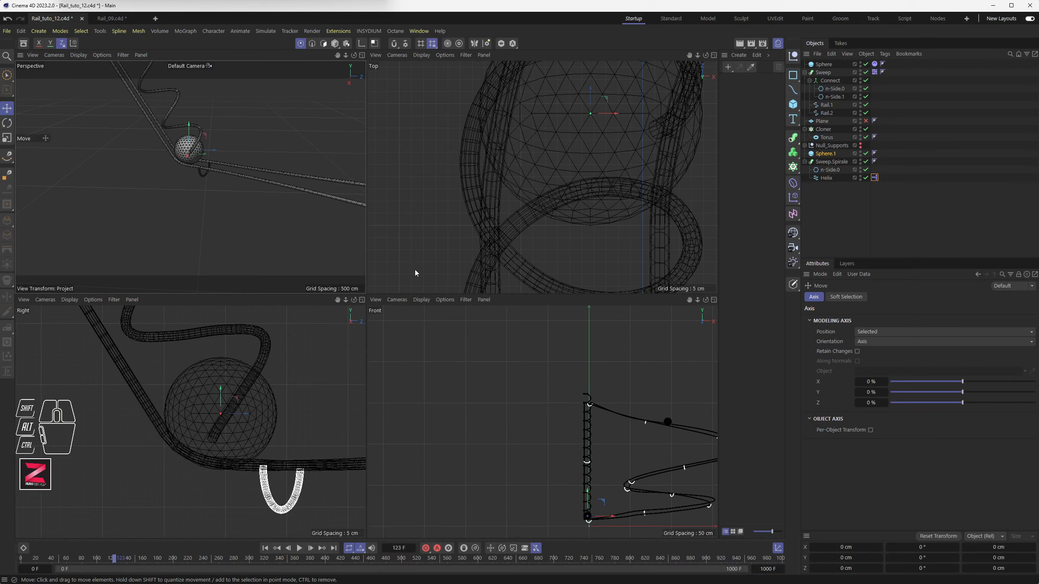
middle_click(406, 230)
scroll(493, 218, "down", 5)
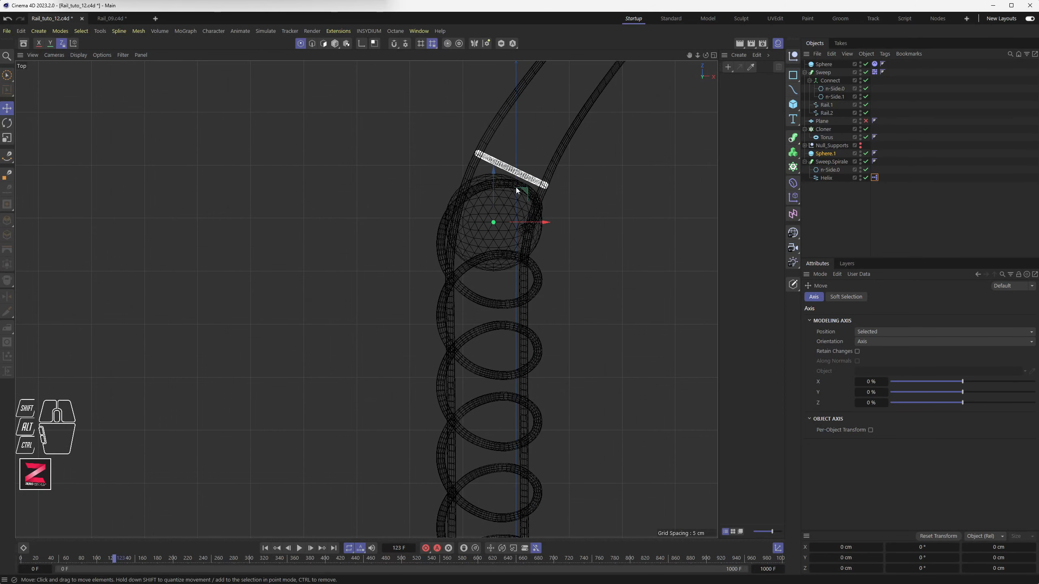
left_click_drag(516, 186, 585, 65)
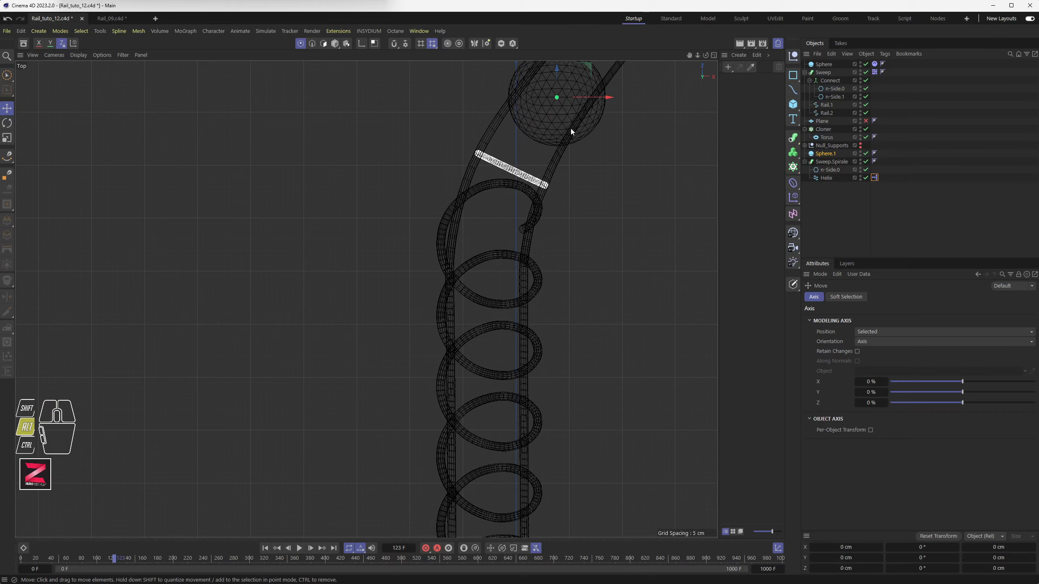
middle_click_drag(571, 131, 427, 331, "alt")
left_click_drag(449, 251, 537, 137)
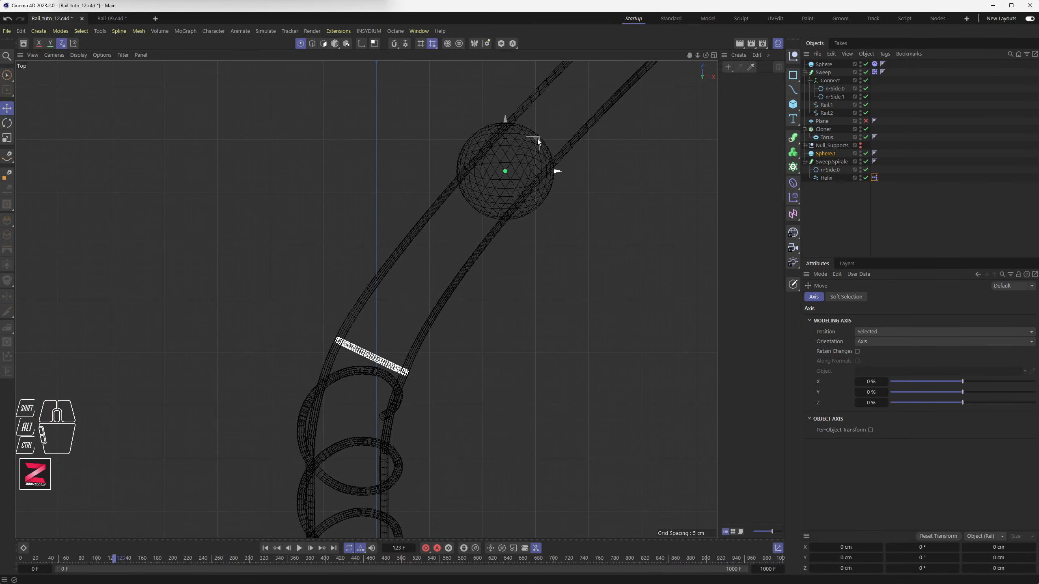
Fine-tune Sphere.1's height over the rails in the Right view and check its contact with them in the Perspective view
middle_click(537, 138)
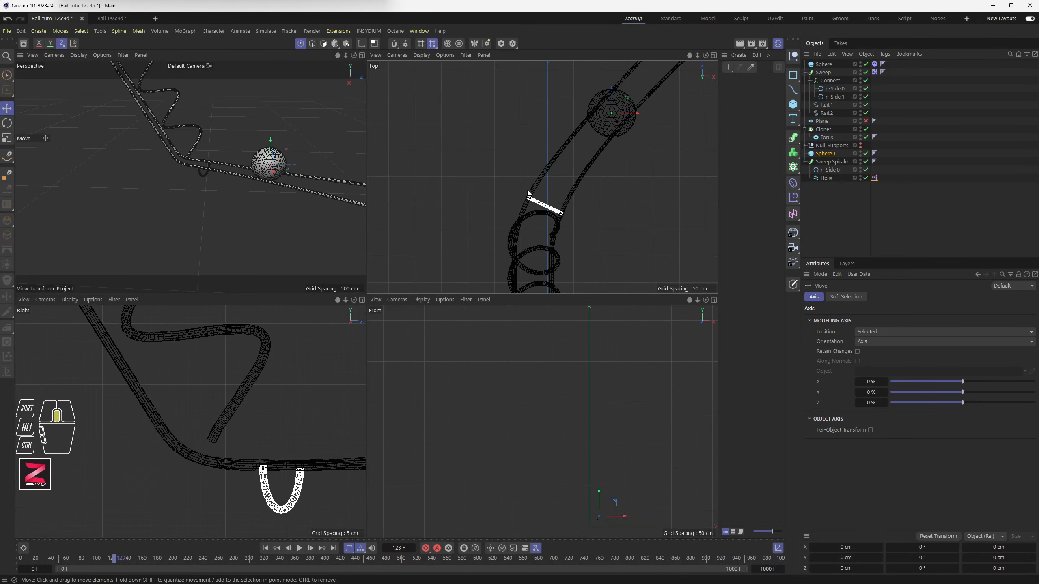
middle_click(270, 456)
middle_click_drag(530, 378, 32, 382, "alt")
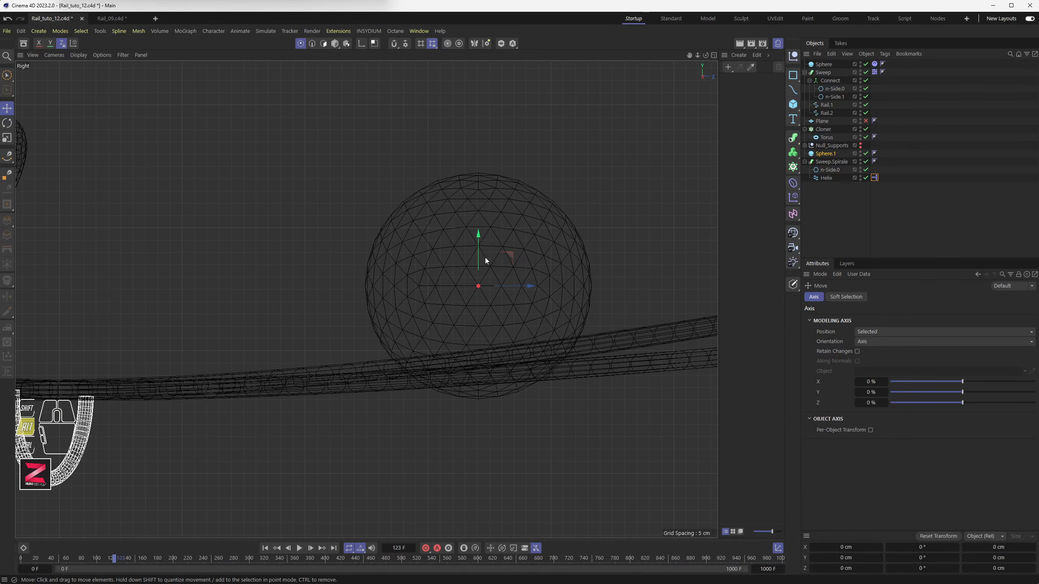
left_click_drag(479, 254, 475, 262, "alt")
middle_click(469, 293)
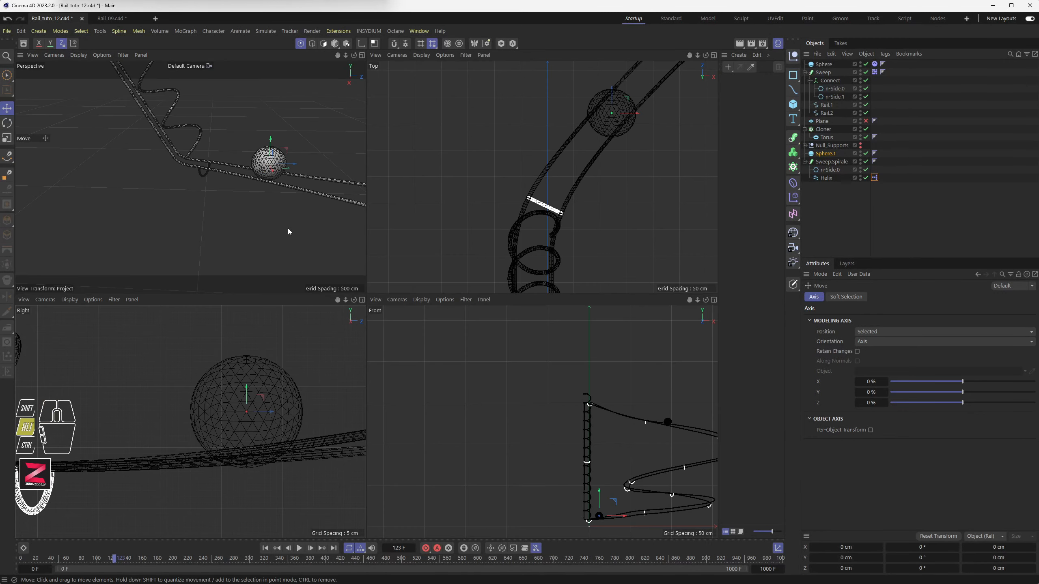
middle_click(289, 232)
scroll(531, 305, "up", 8)
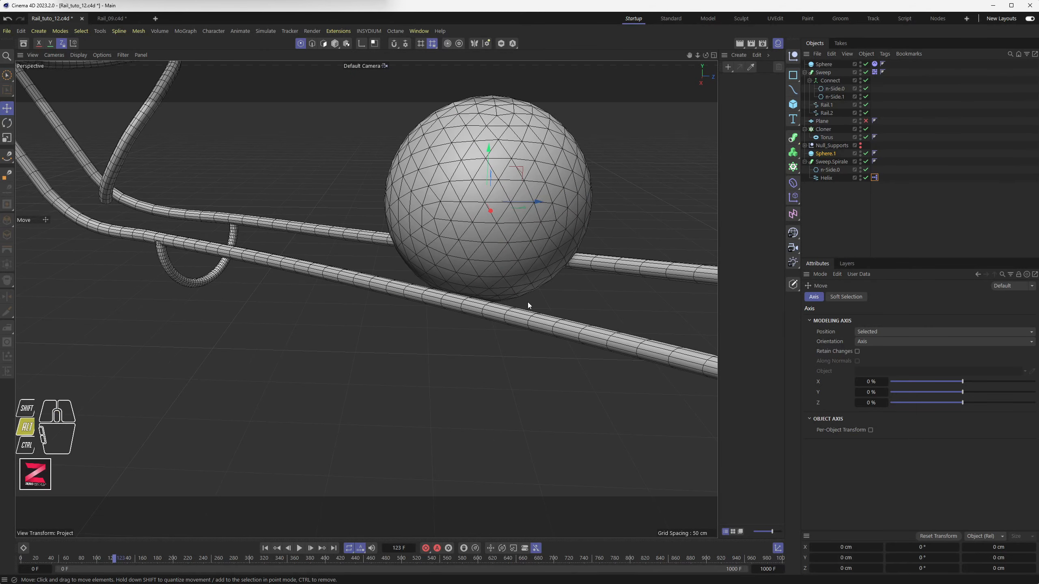
Shift the second sphere sideways and slightly upward so it sits on the two rails near the lower bend
left_click_drag(527, 305, 480, 292, "alt")
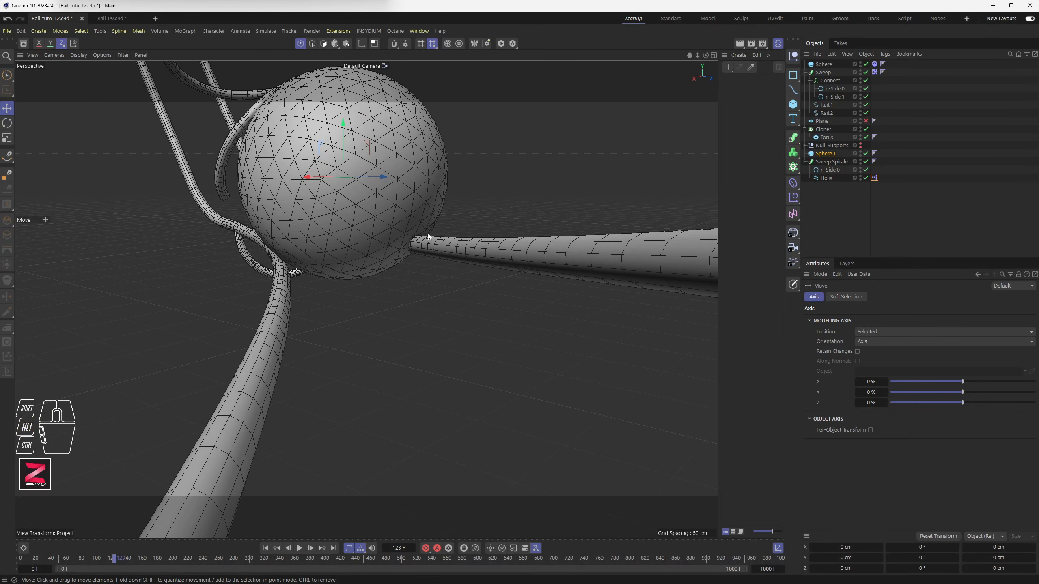
left_click_drag(381, 177, 361, 175)
left_click_drag(325, 140, 322, 130)
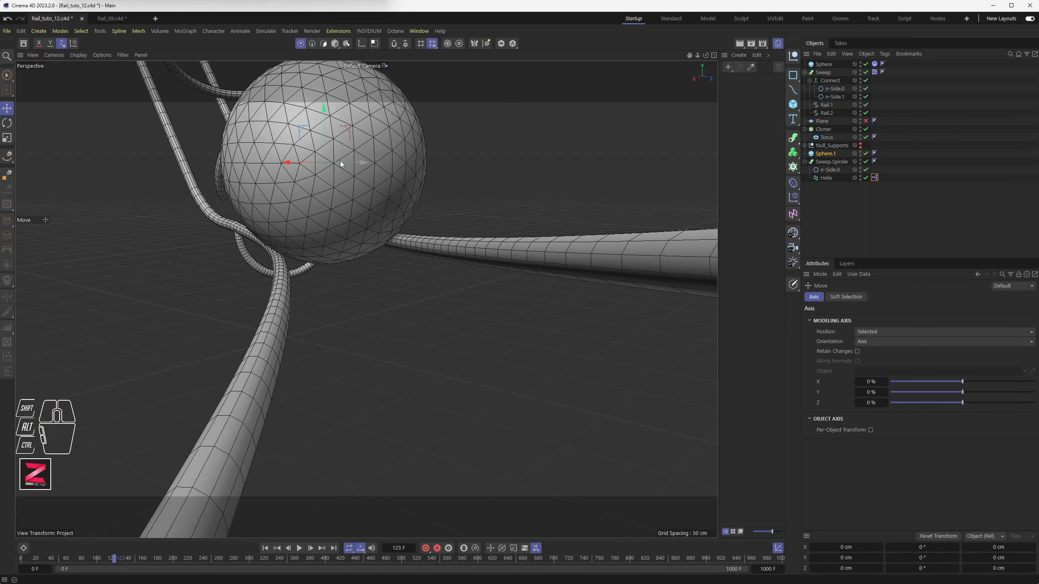
left_click_drag(341, 163, 333, 264)
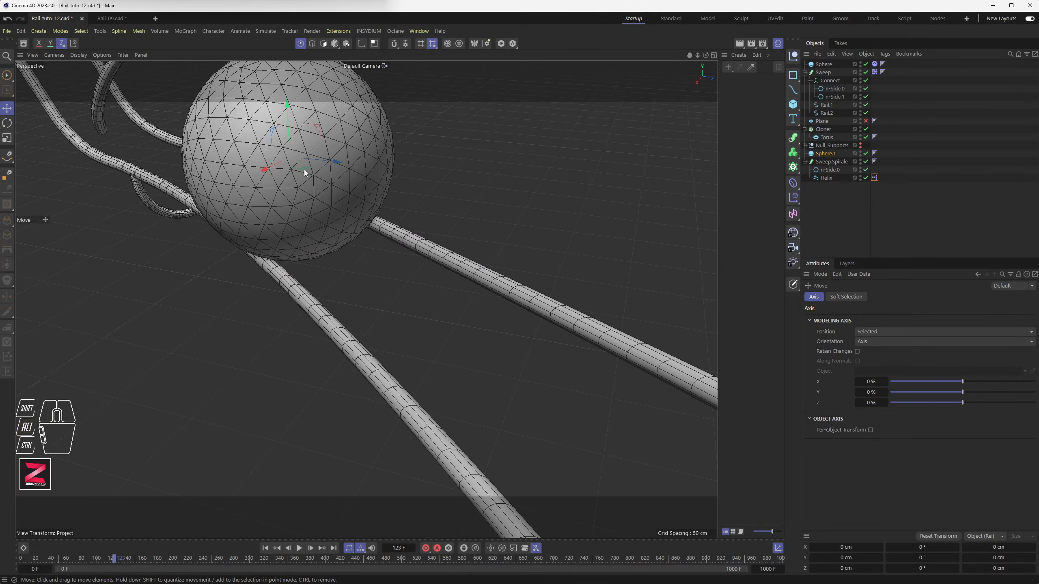
left_click_drag(304, 169, 332, 160, "alt")
left_click_drag(302, 225, 385, 200, "alt")
scroll(344, 262, "down", 5, "alt")
middle_click_drag(256, 272, 429, 315, "alt")
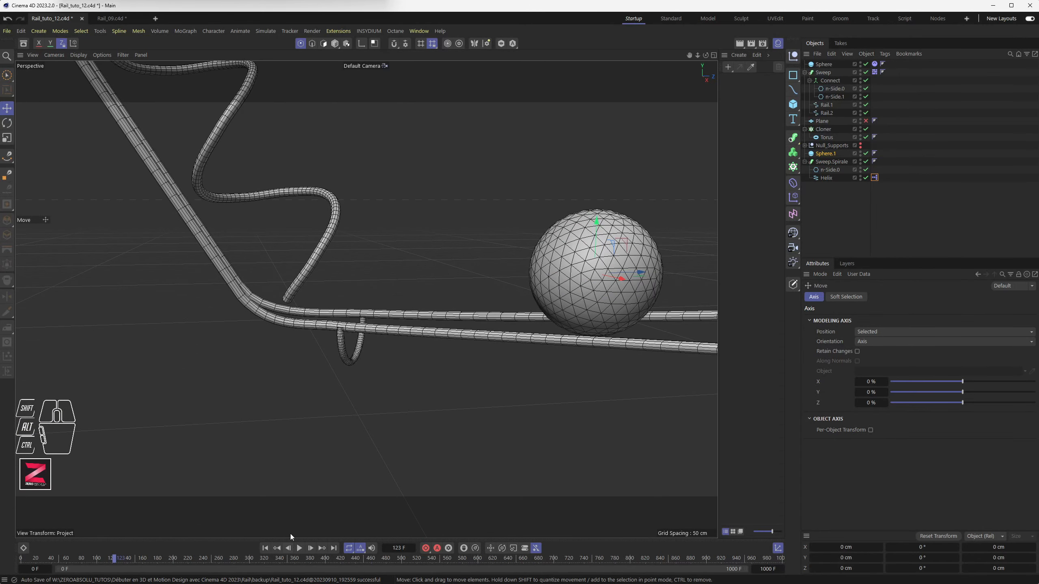
Copy the Dynamics Body tag from the first sphere onto Sphere.1
left_click(826, 153)
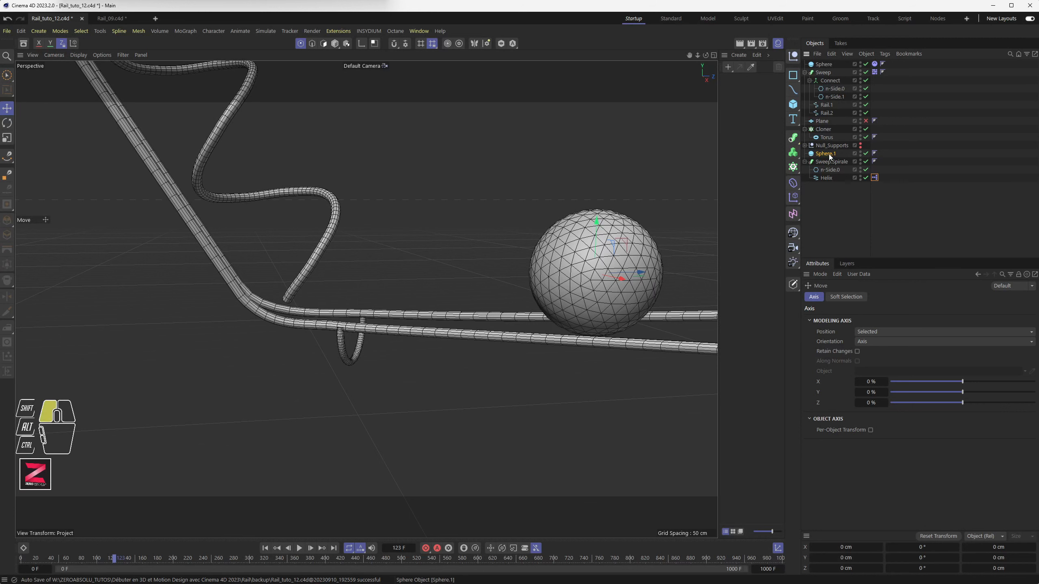
left_click(875, 64)
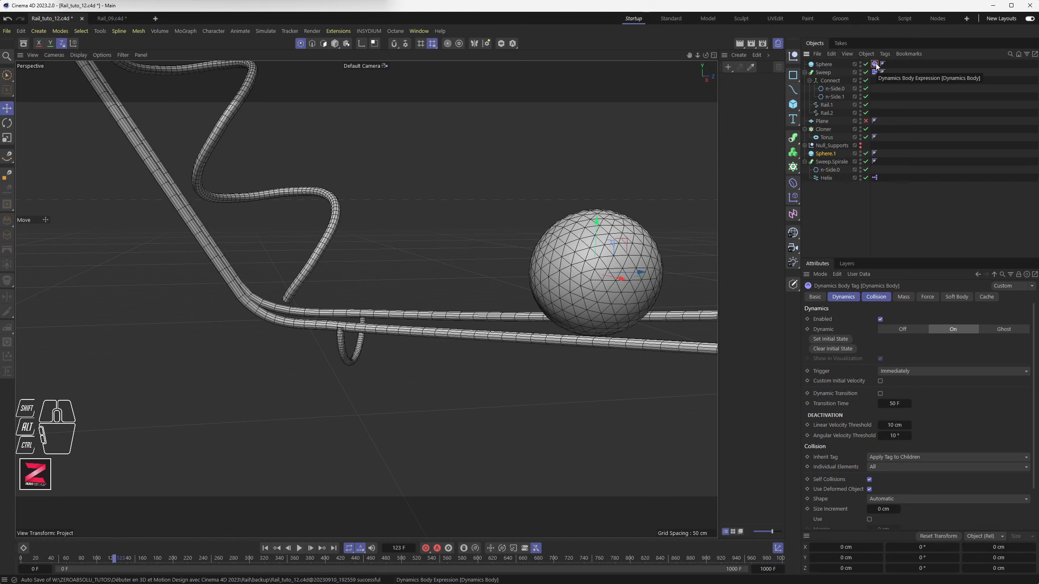
key("ctrl")
left_click_drag(875, 65, 874, 154, "ctrl")
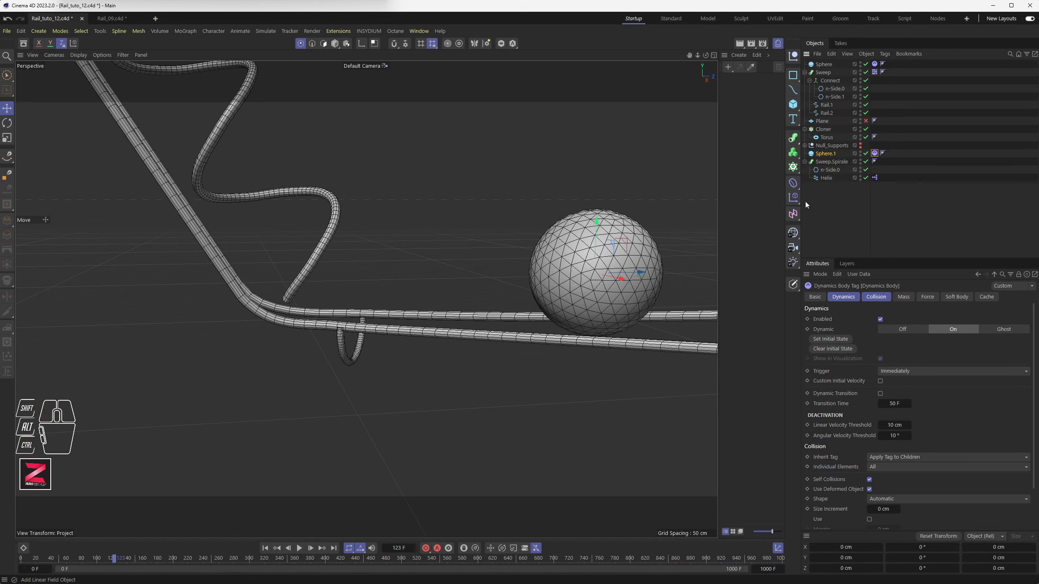
Add a Collider Body tag to the Sweep.Spirale object
left_click(828, 162)
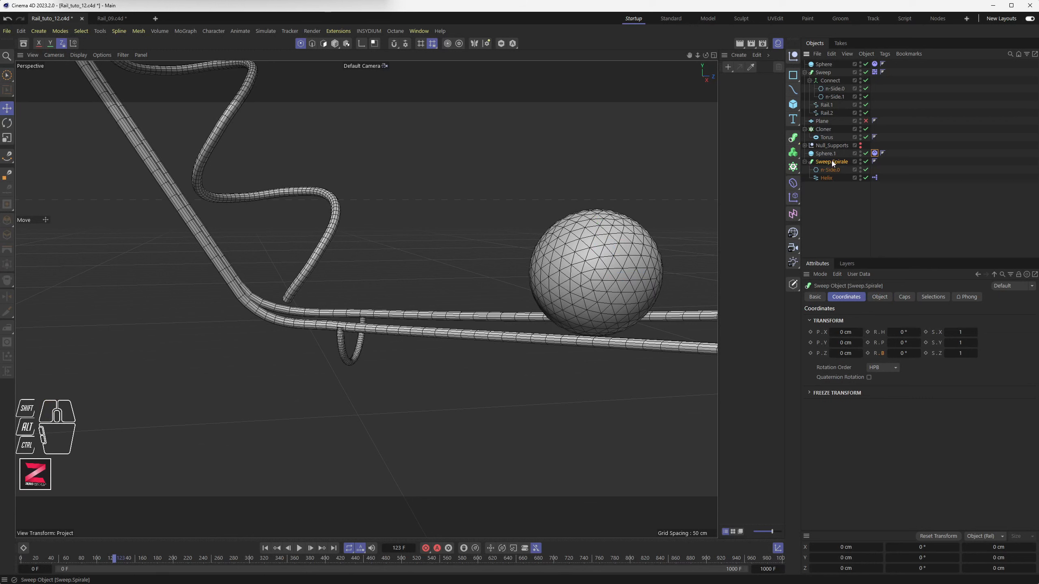
right_click(836, 162)
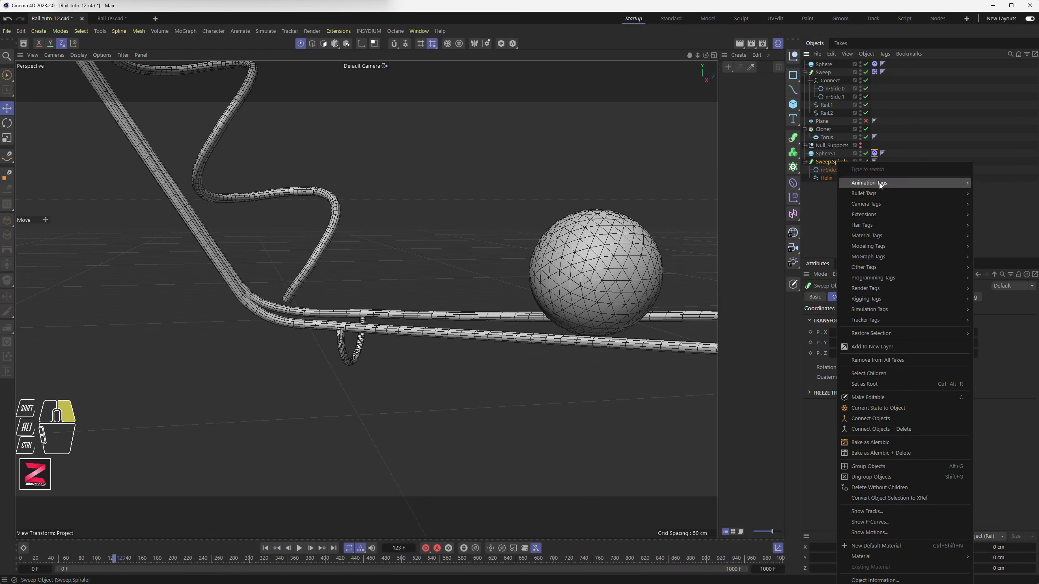
mouse_move(886, 194)
left_click(1006, 217)
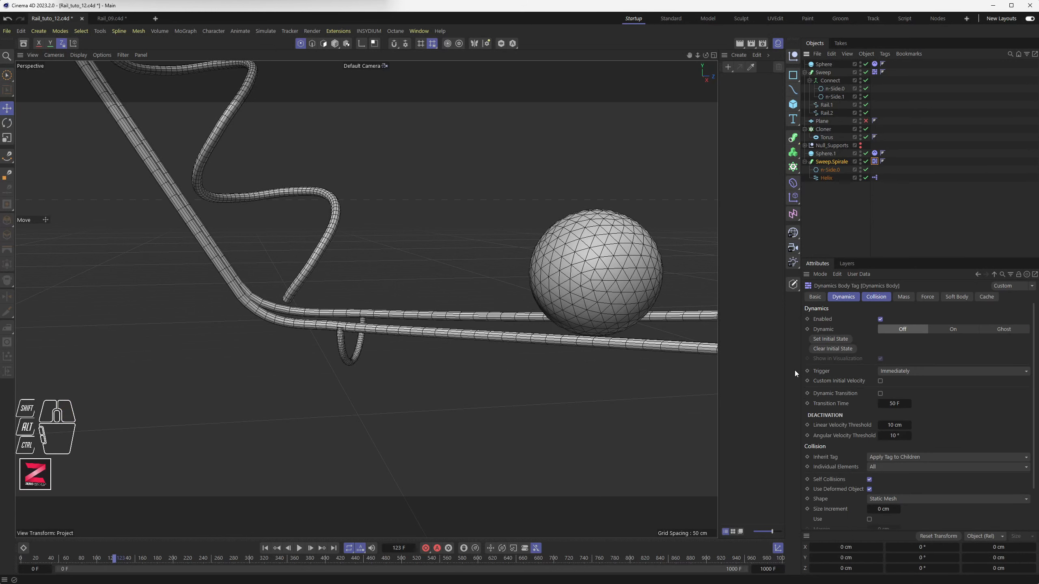
Set the spiral collider's bounce to 10 % and its friction to 2 %, and change its collision noise
left_click(877, 297)
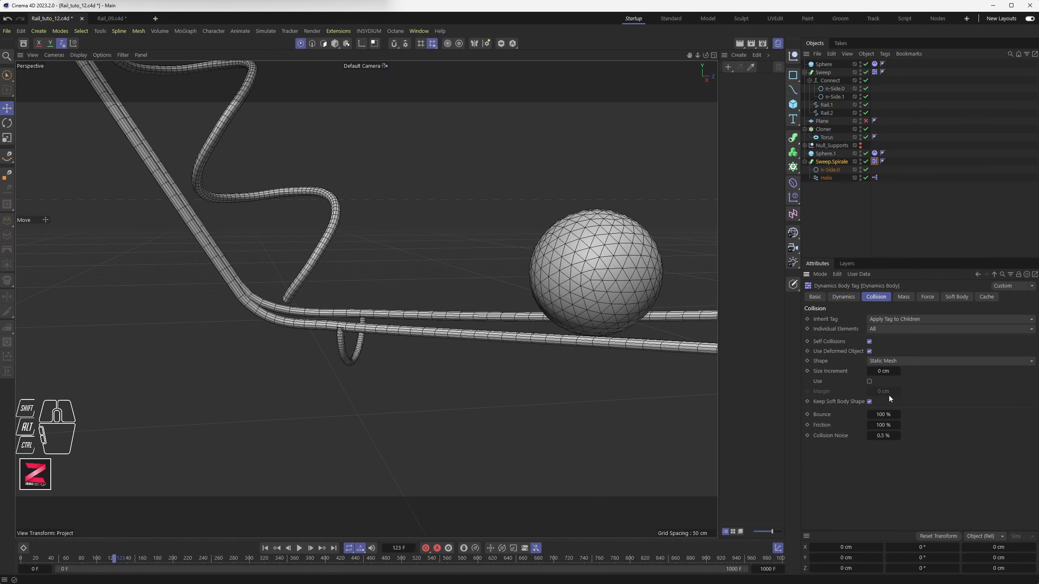
left_click(882, 415)
type("10")
key("Tab")
type("2")
key("Tab")
key("BackSpace")
type("2")
Open the collision settings of Sphere.1's dynamics tag and play the simulation from the first frame
left_click(875, 153)
left_click(265, 548)
left_click(300, 548)
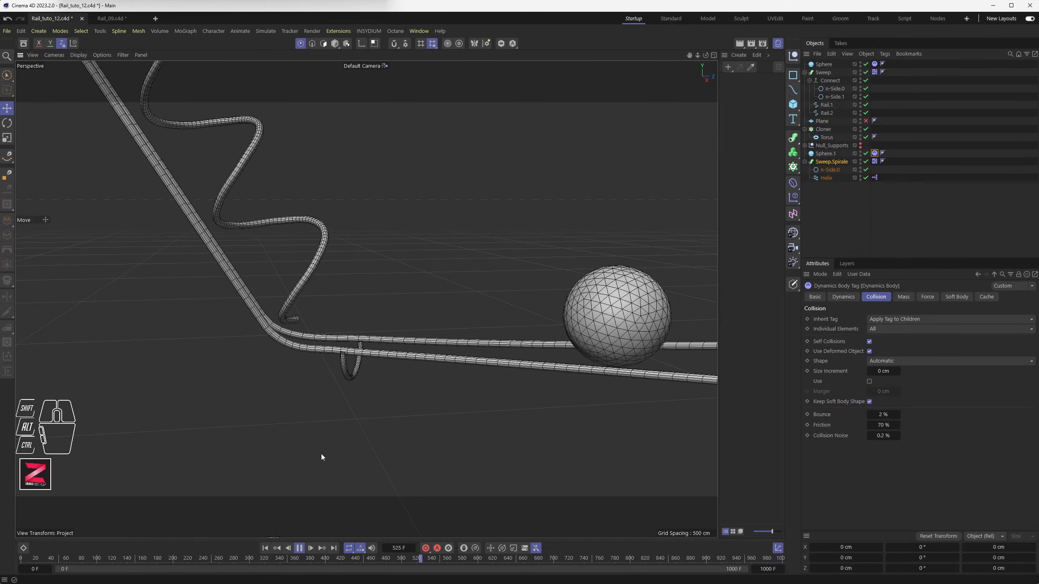
left_click(300, 548)
Raise the Rail.1 spline point at the outer bend beyond the second sphere by about 10 cm
left_click_drag(393, 343, 202, 125, "alt")
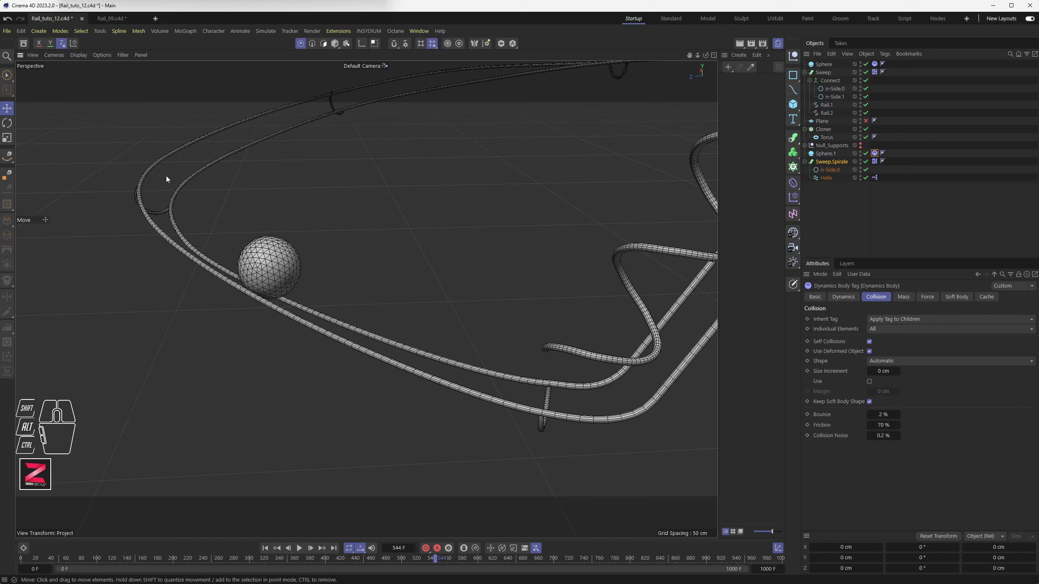
left_click(827, 105)
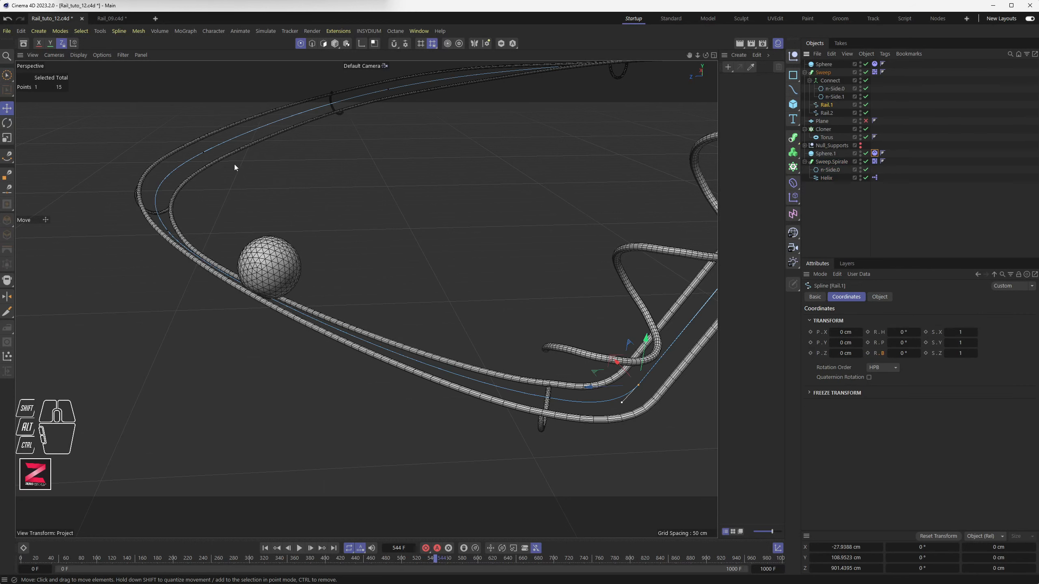
left_click_drag(7, 75, 41, 100)
left_click_drag(84, 164, 181, 217)
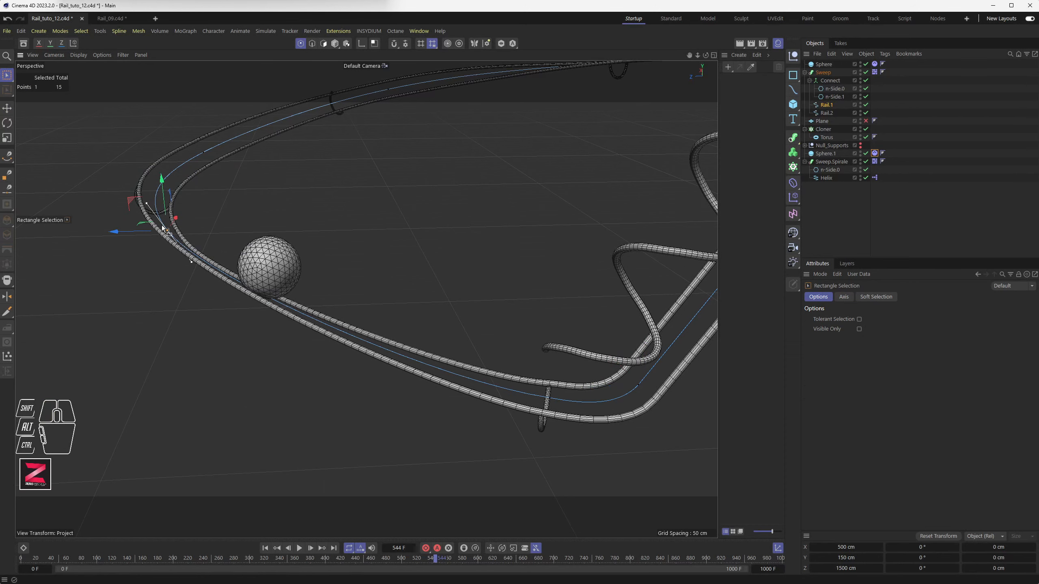
left_click_drag(242, 244, 210, 245, "alt")
left_click_drag(174, 198, 165, 193)
key("ctrl+z")
scroll(174, 236, "up", 5)
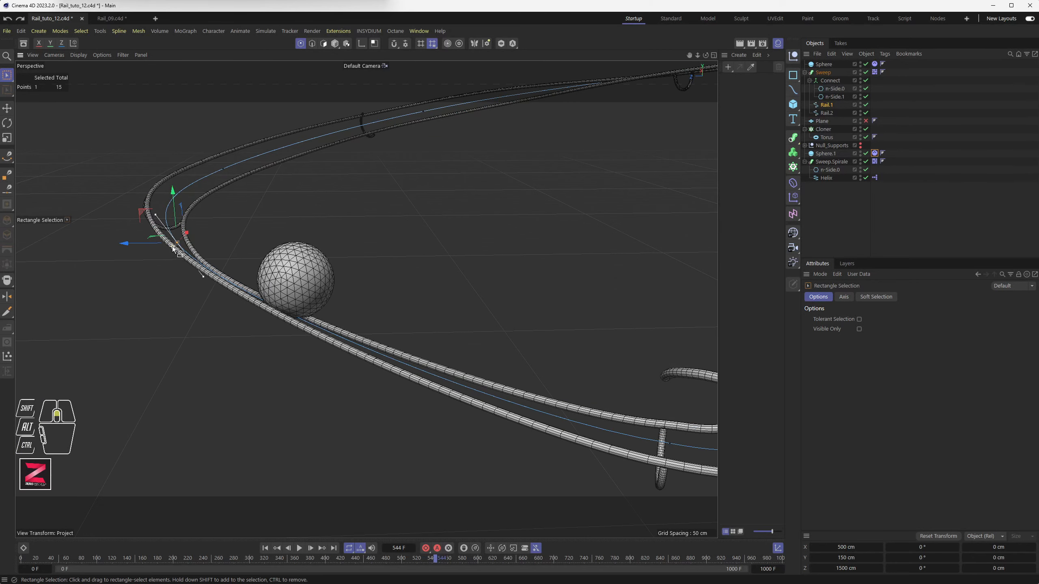
scroll(174, 237, "up", 8)
left_click_drag(174, 236, 263, 278, "alt")
left_click_drag(204, 193, 202, 172)
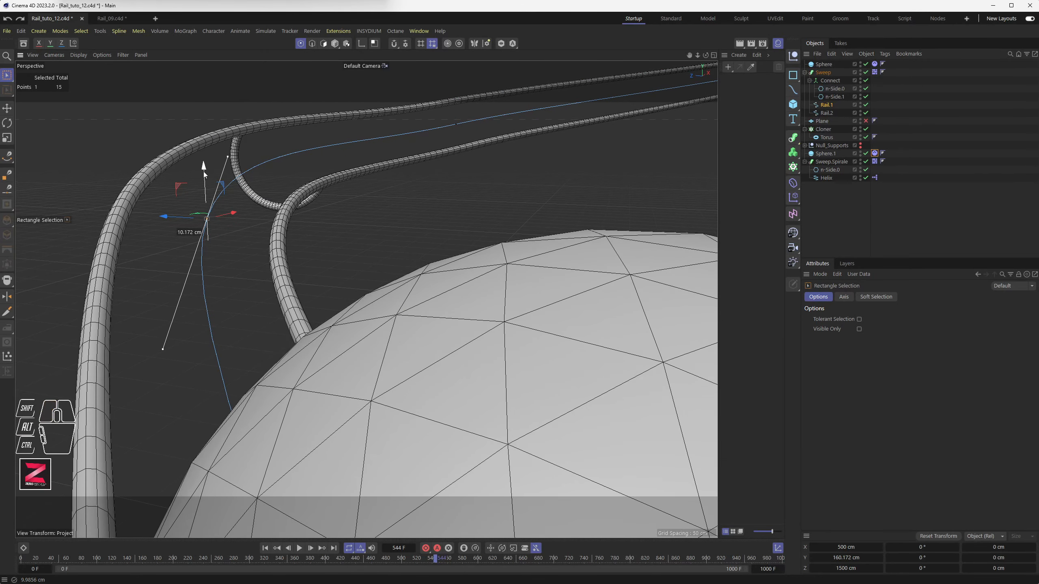
Raise the matching Rail.2 spline point at the same bend to a Y position of about 181 cm
left_click(826, 112)
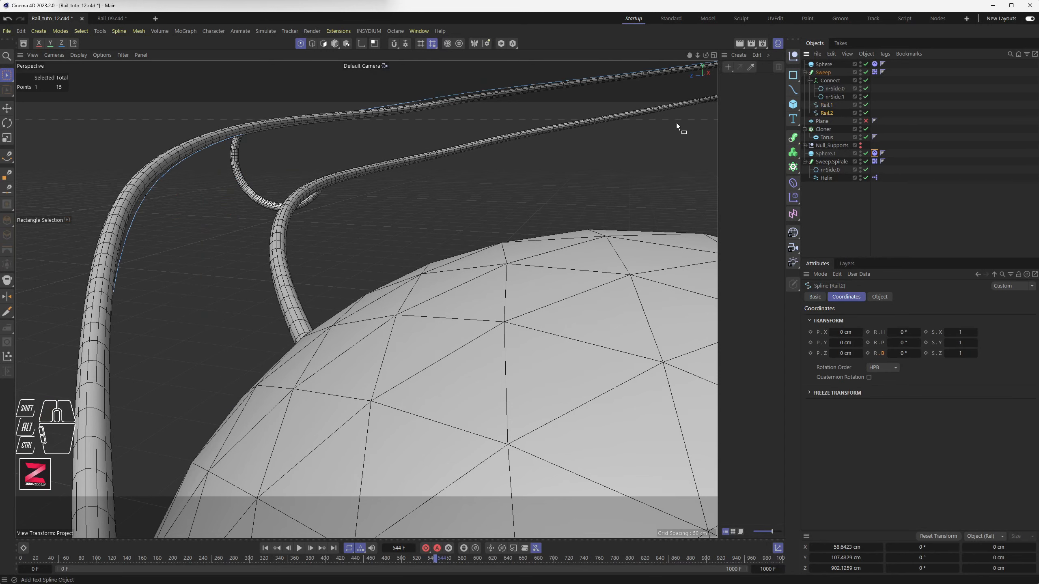
left_click(146, 189)
left_click_drag(143, 169, 146, 149)
scroll(218, 258, "down", 6)
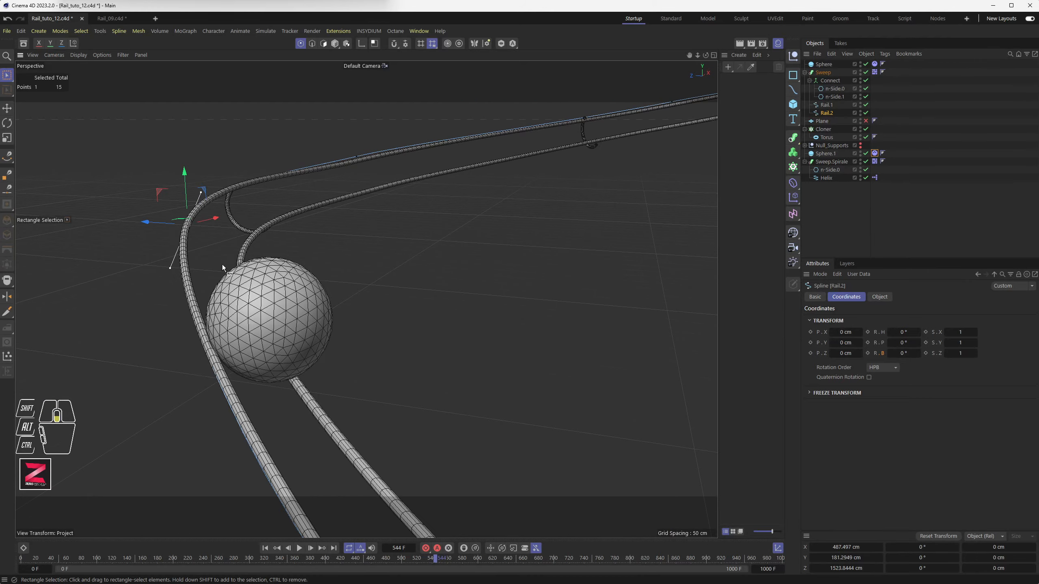
Return the animation to its first frame and nudge Sphere.1 vertically above the rails, at a Y position of about 137 cm
left_click_drag(222, 265, 113, 307, "alt")
middle_click_drag(114, 306, 281, 315, "alt")
scroll(289, 319, "down", 2, "alt")
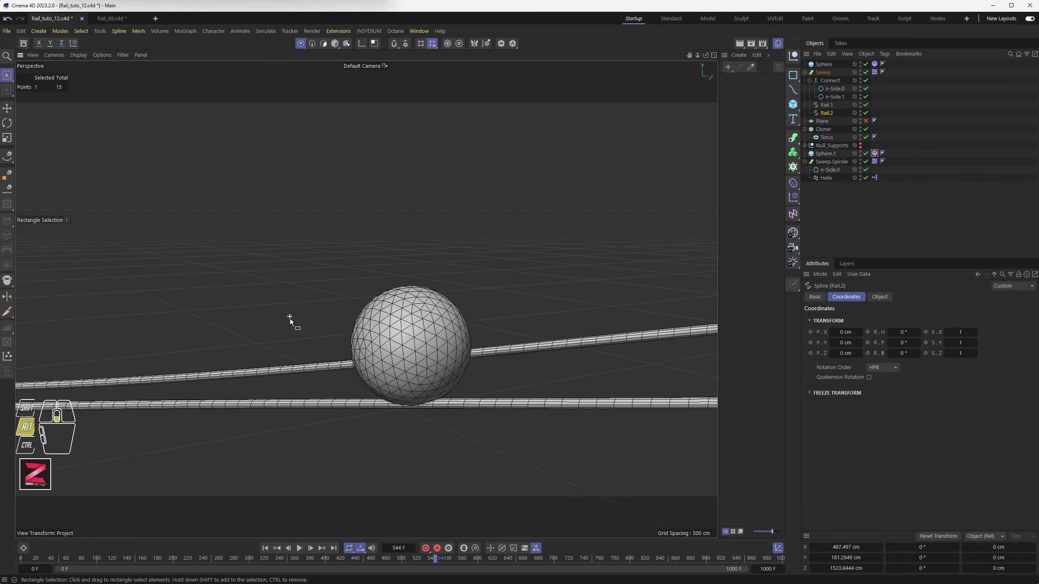
left_click_drag(290, 318, 396, 332, "alt")
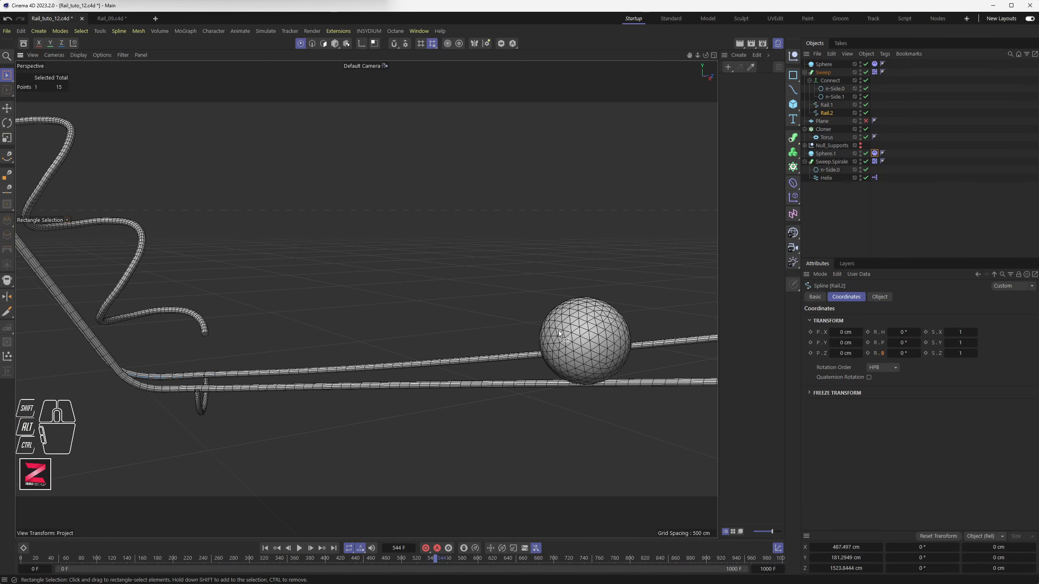
left_click(265, 548)
left_click_drag(415, 426, 326, 421, "alt")
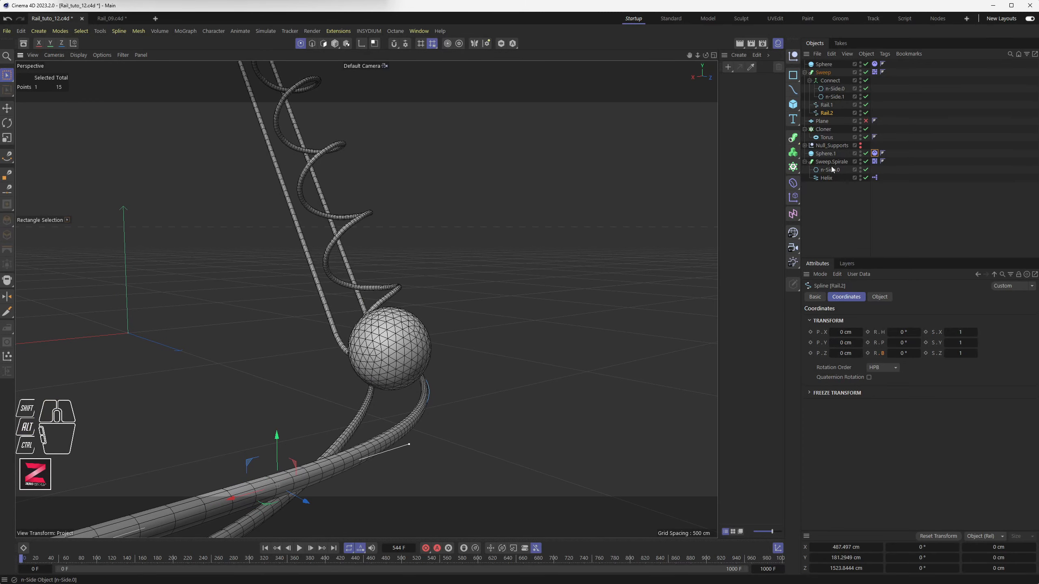
left_click(821, 154)
left_click_drag(370, 355, 468, 351, "alt")
left_click_drag(342, 318, 344, 317)
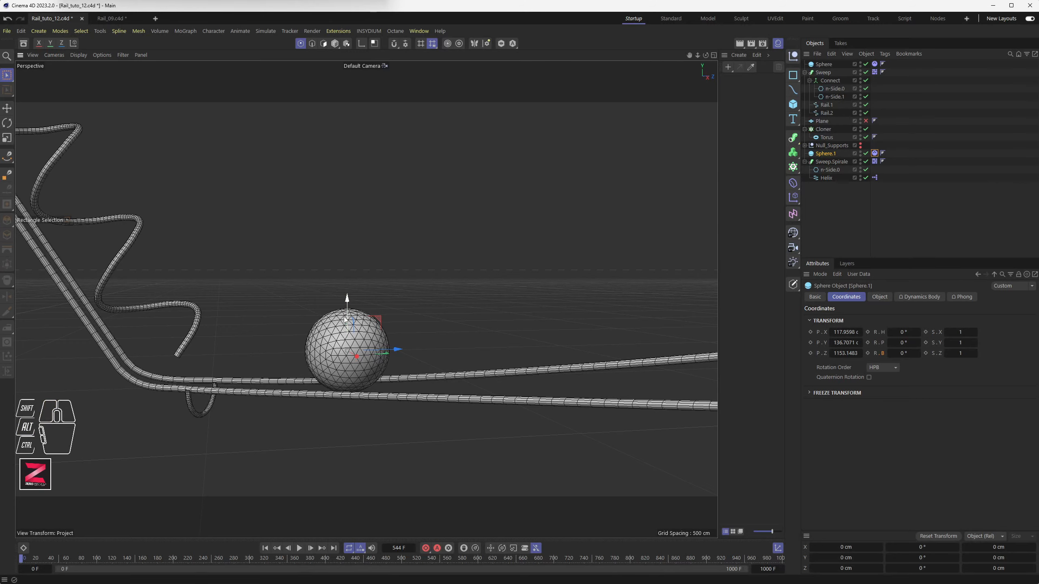
Play the simulation to check how the second sphere rolls towards the spiral
left_click_drag(267, 393, 321, 433, "alt")
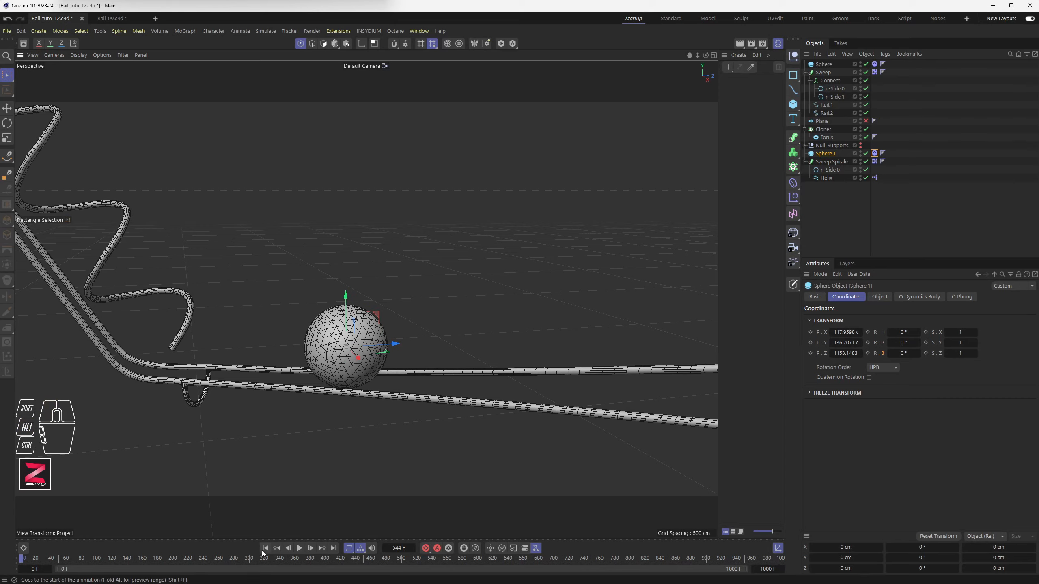
left_click(300, 548)
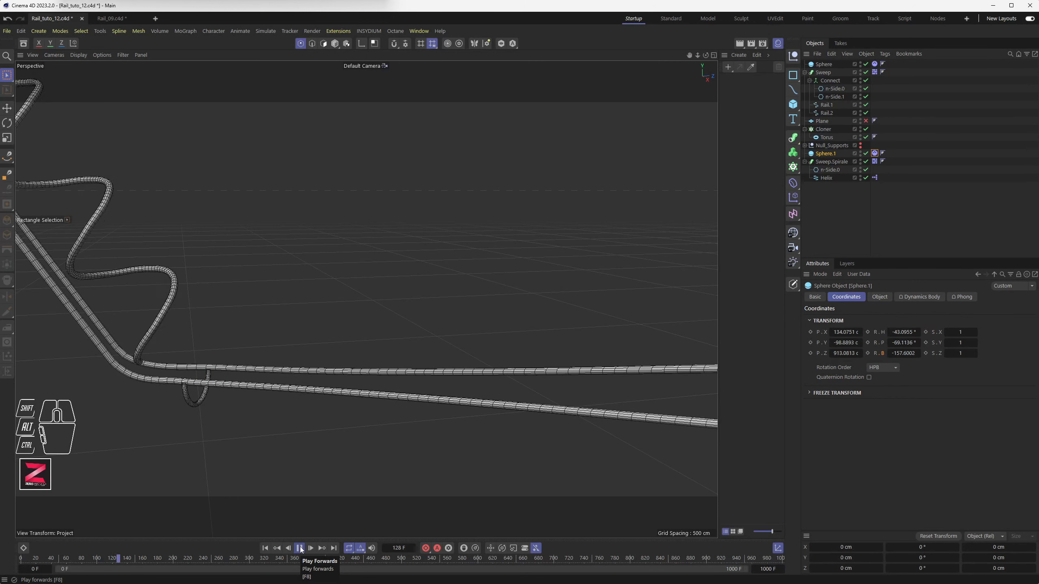
left_click(299, 549)
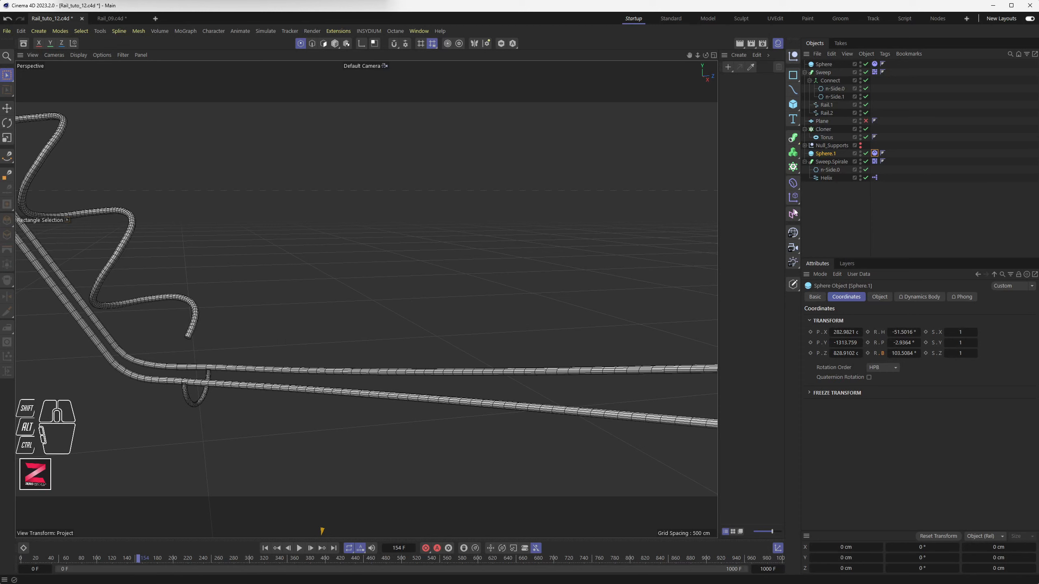
In the Right view, move the Helix down along its own axis to about Y 70.8 cm and Z 1000.2 cm
middle_click(539, 300)
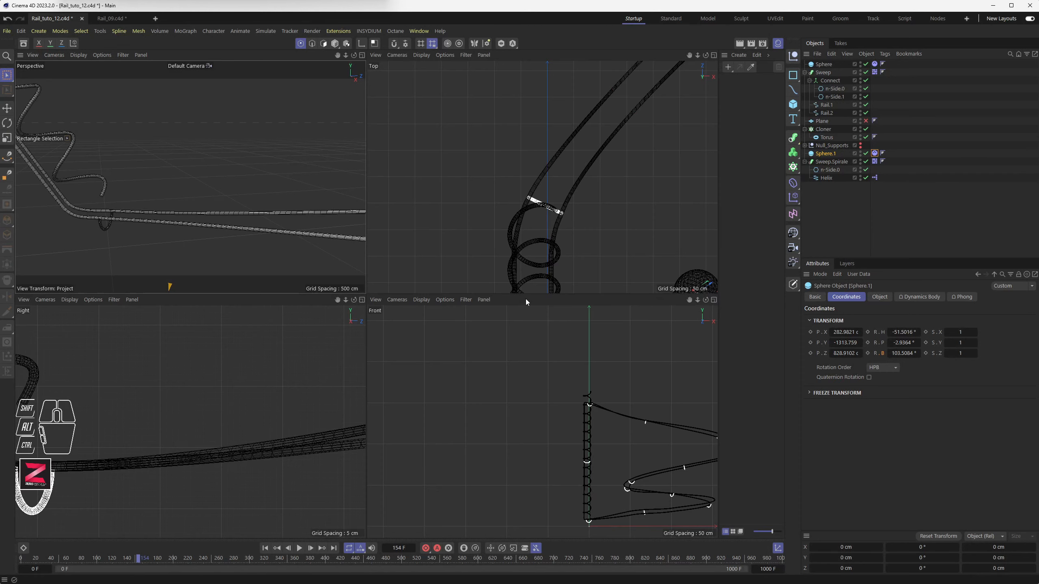
middle_click(253, 386)
scroll(262, 380, "down", 5)
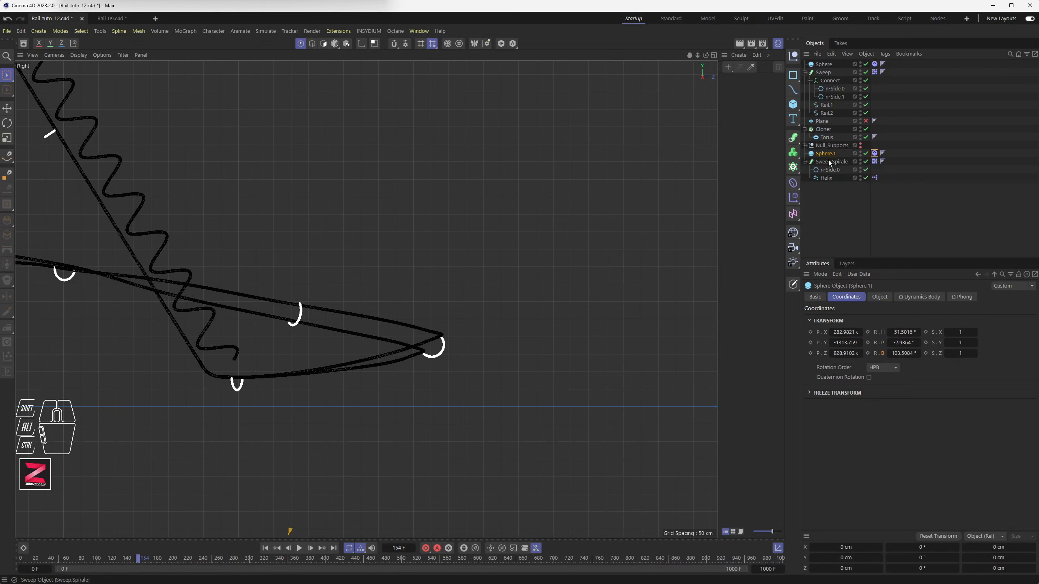
left_click(826, 178)
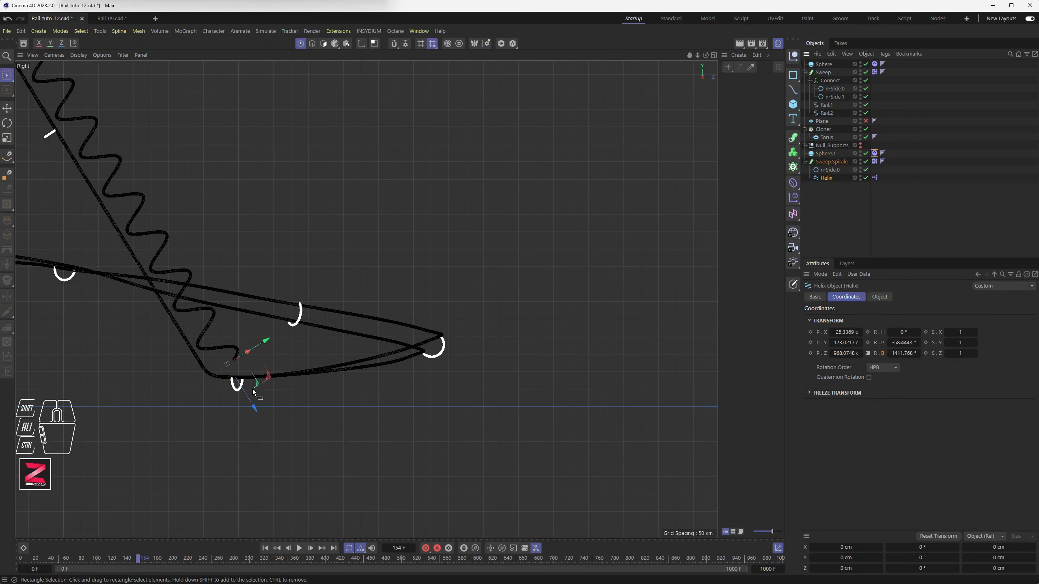
left_click_drag(247, 394, 261, 414)
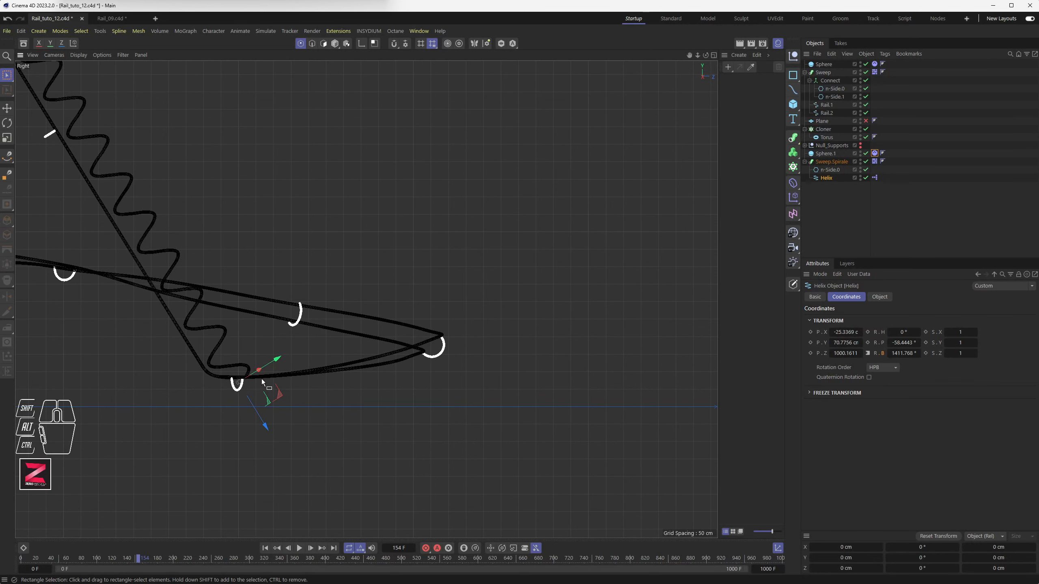
Return to the first frame and increase the Helix height to 1869 cm so it reaches the upper sphere
left_click(265, 547)
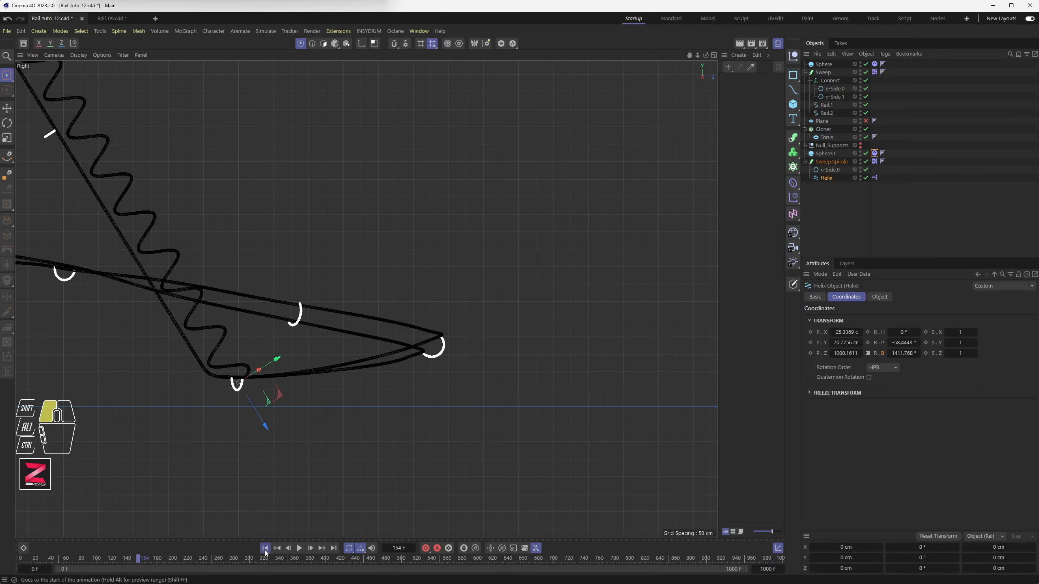
scroll(326, 437, "down", 5)
scroll(325, 431, "up", 2)
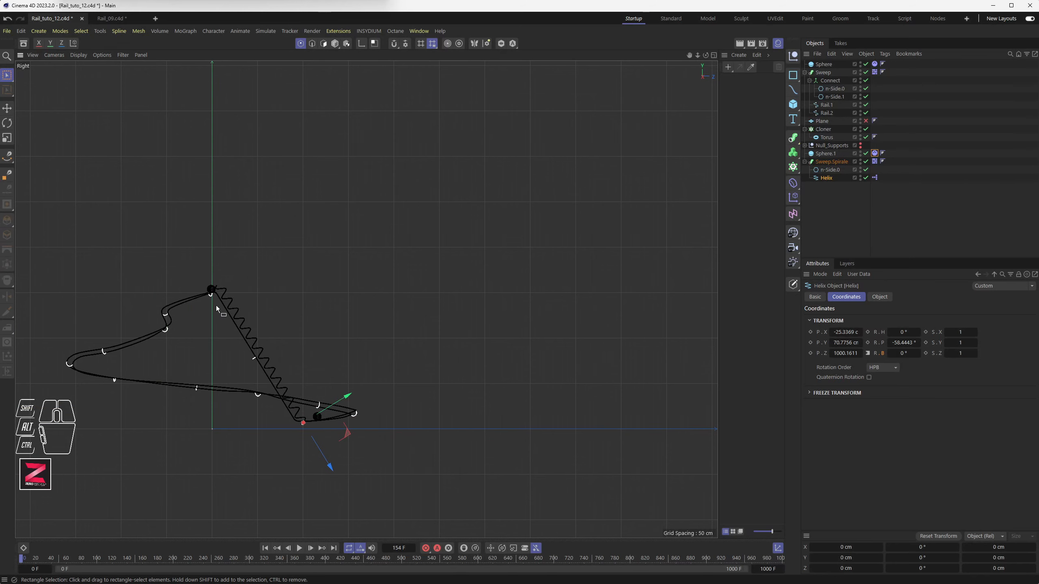
scroll(218, 299, "up", 4)
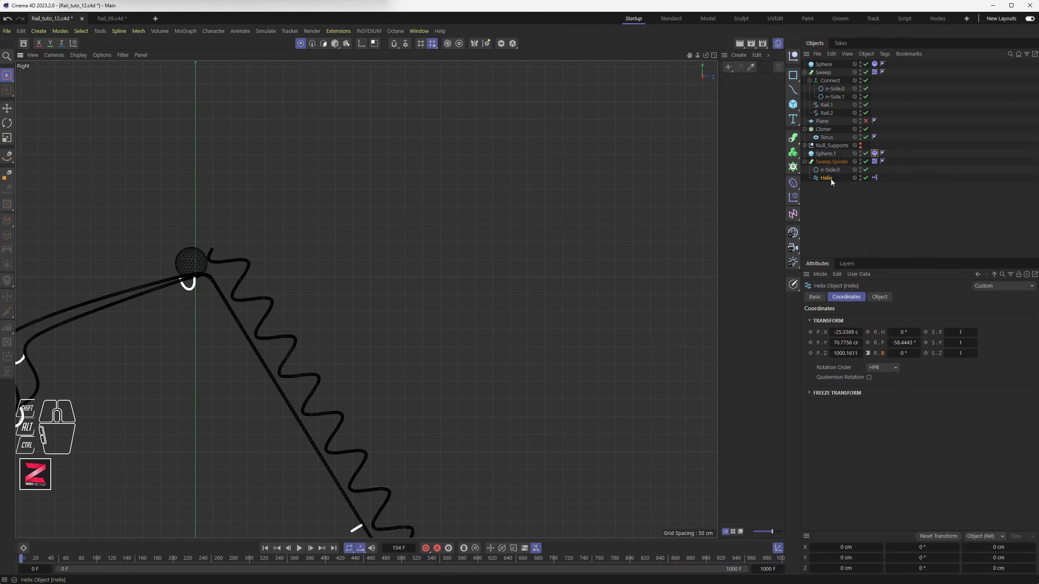
left_click(880, 297)
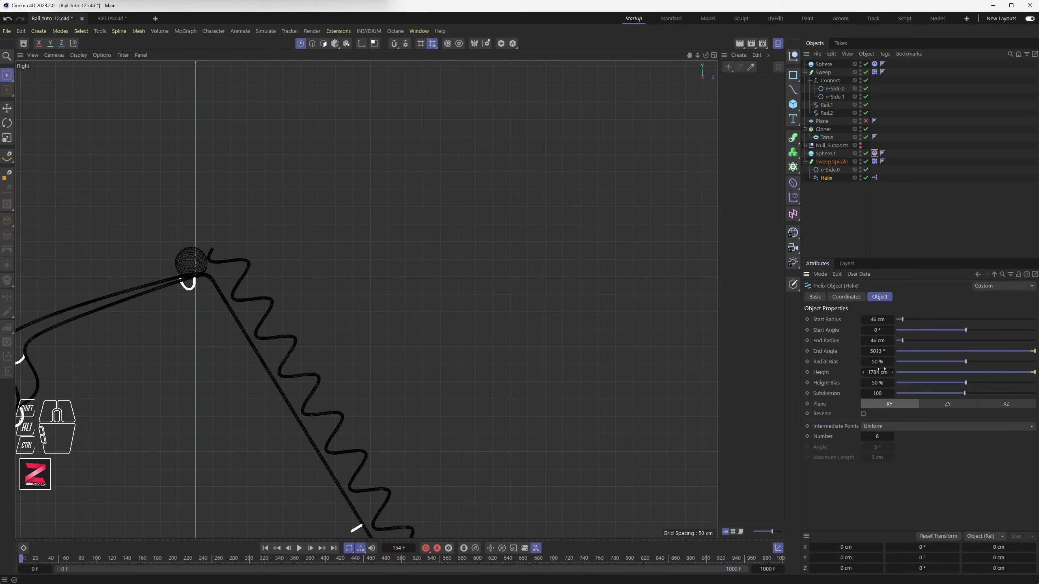
left_click_drag(878, 372, 890, 372)
scroll(371, 416, "down", 8)
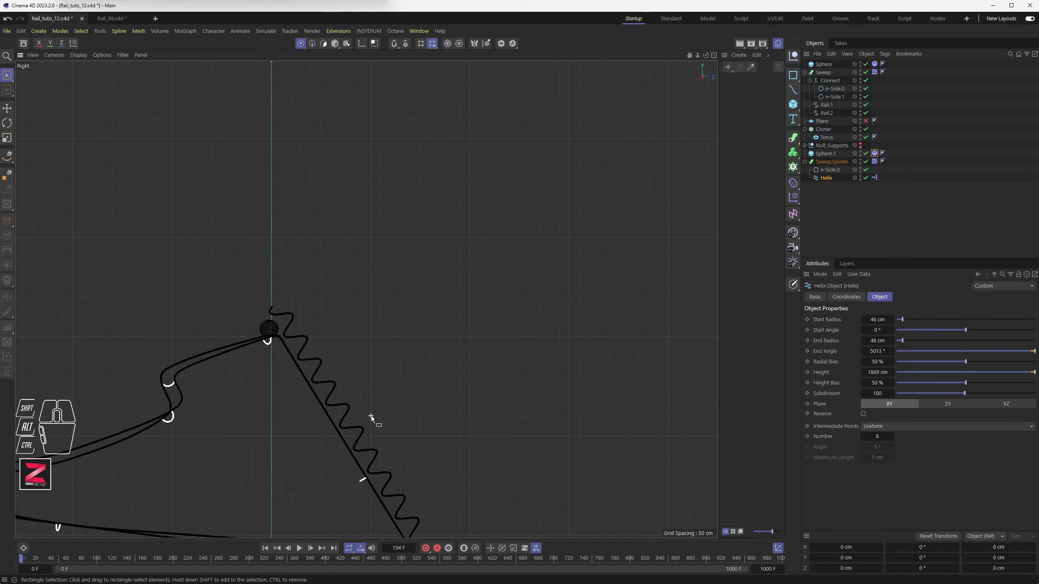
Fine-tune the Helix pitch to about -58.4° and shift it to about Y 72.5 cm and Z 988.3 cm
scroll(384, 439, "up", 8)
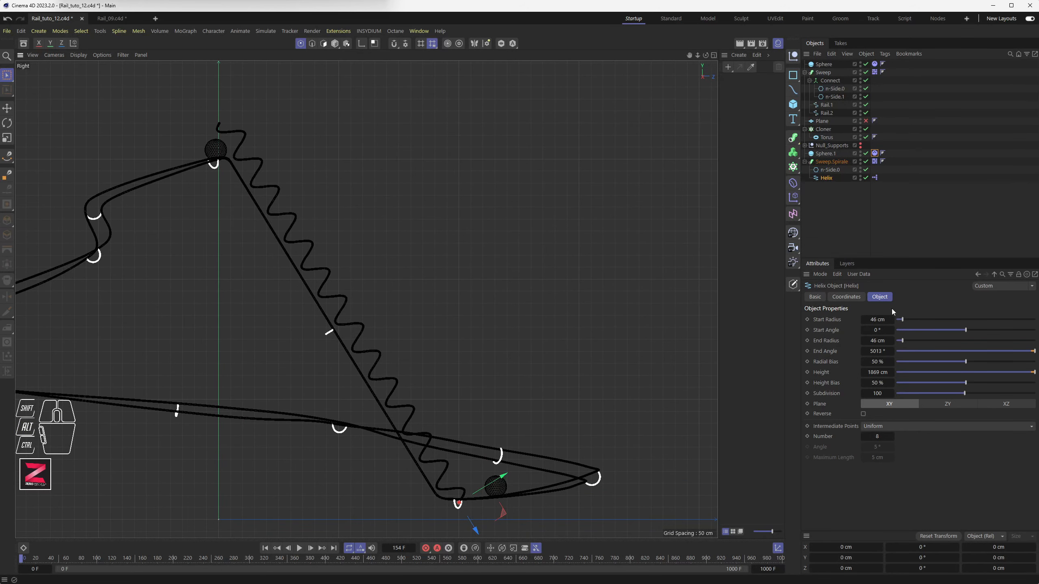
left_click(845, 298)
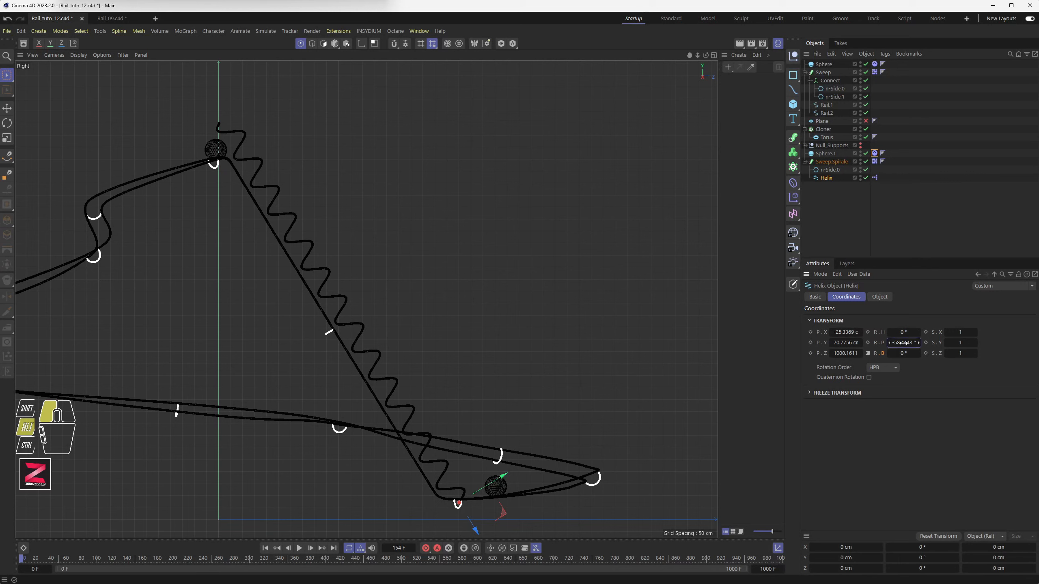
left_click_drag(903, 343, 905, 343)
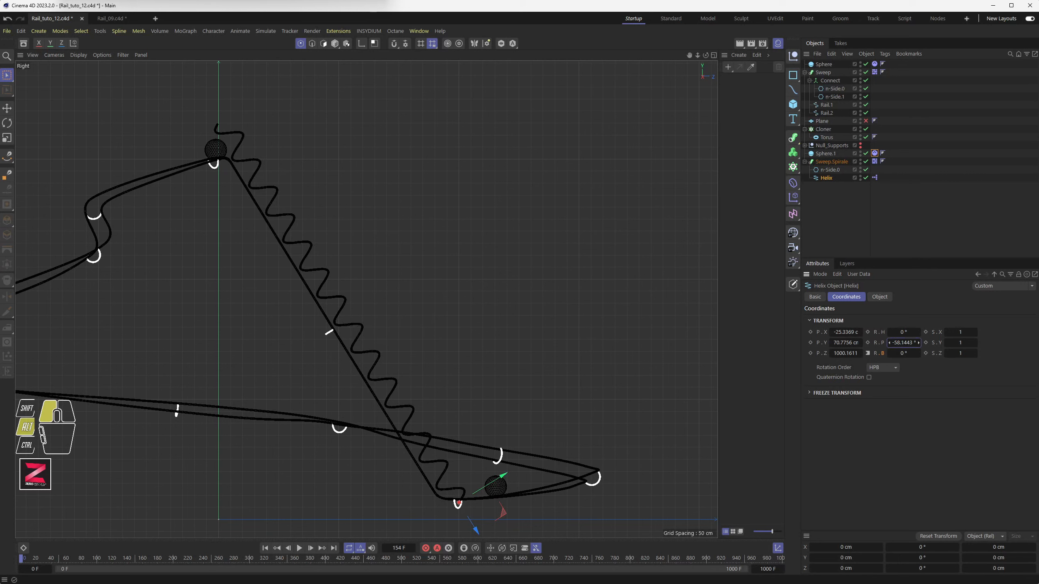
left_click_drag(904, 342, 902, 343)
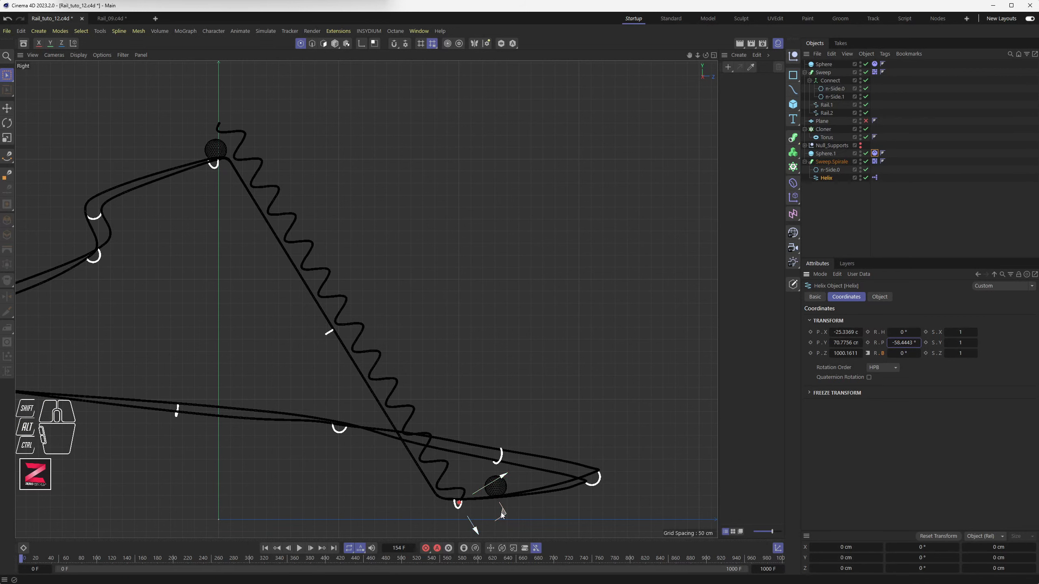
left_click_drag(501, 514, 499, 519)
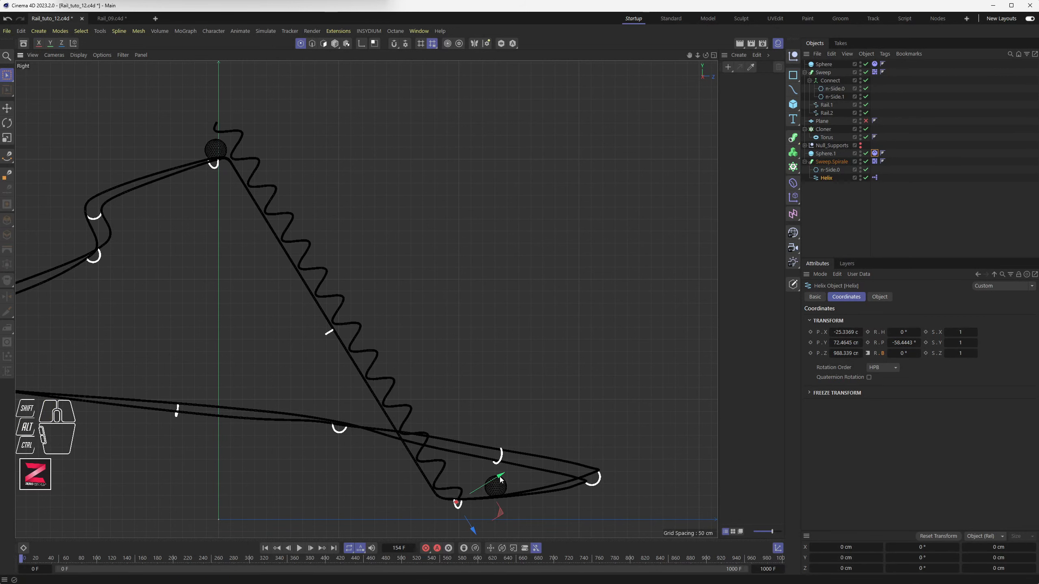
In the Perspective view, raise the Helix to about Y 92.4 cm and Z 976.1 cm and play the simulation to test it
scroll(463, 475, "down", 8)
scroll(462, 475, "up", 8)
middle_click(450, 465)
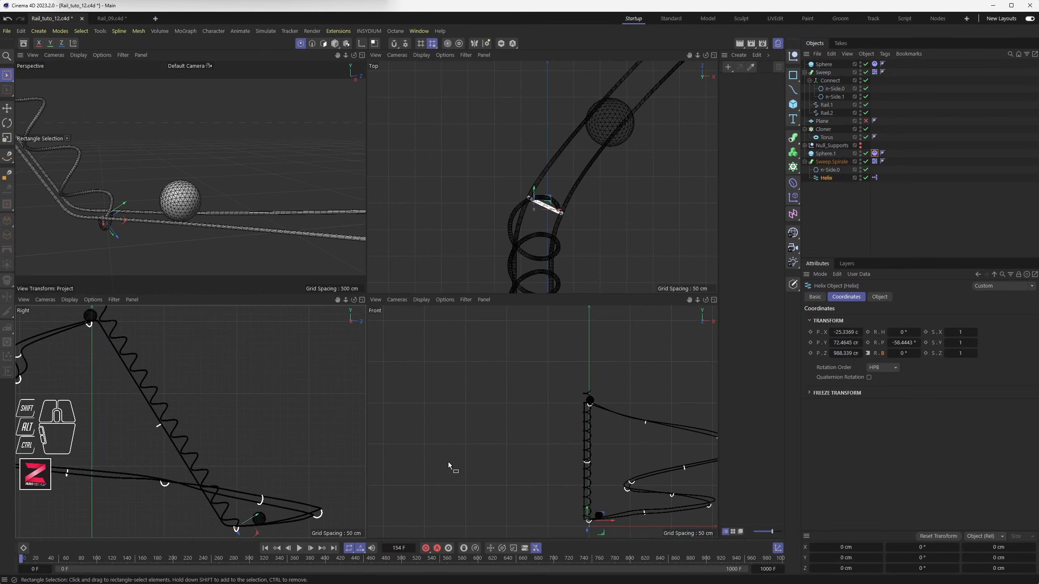
middle_click(248, 226)
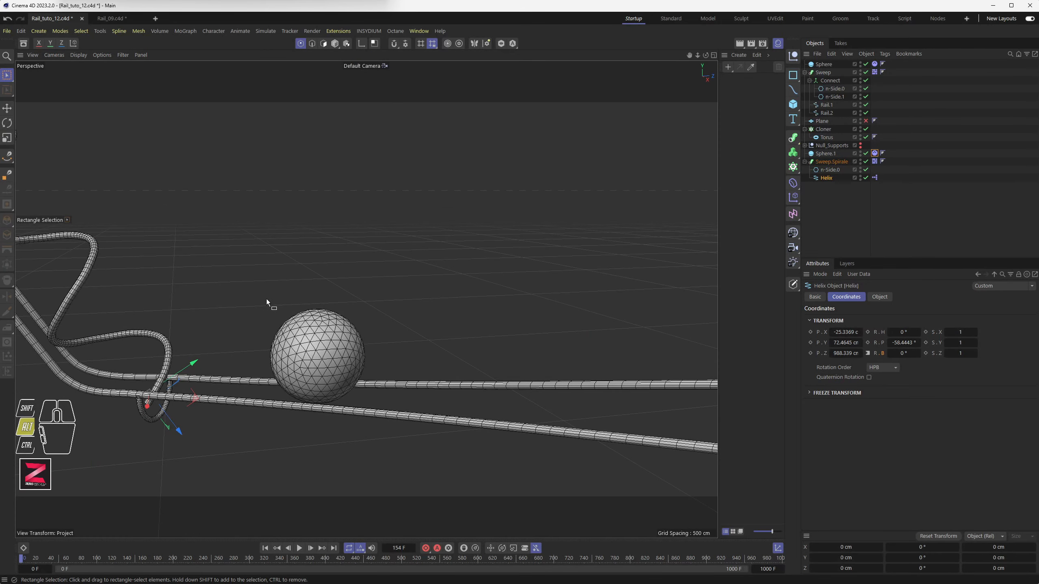
mouse_move(366, 298)
left_mouse_down("alt")
mouse_move(416, 268)
mouse_move(380, 302)
left_mouse_up("alt")
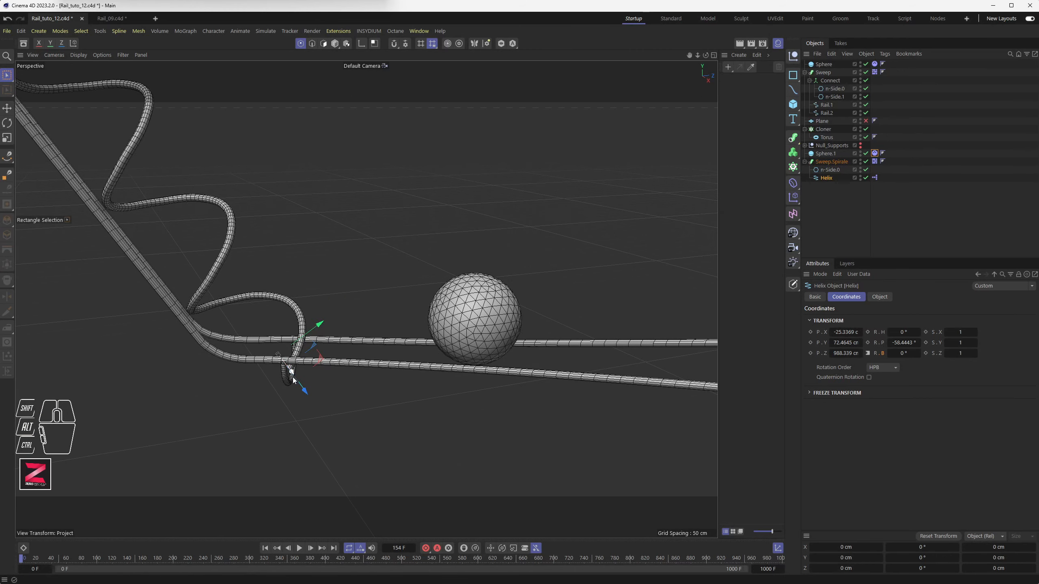
mouse_move(277, 360)
left_mouse_down("alt")
mouse_move(269, 338)
mouse_move(285, 417)
mouse_move(274, 396)
left_mouse_up("alt")
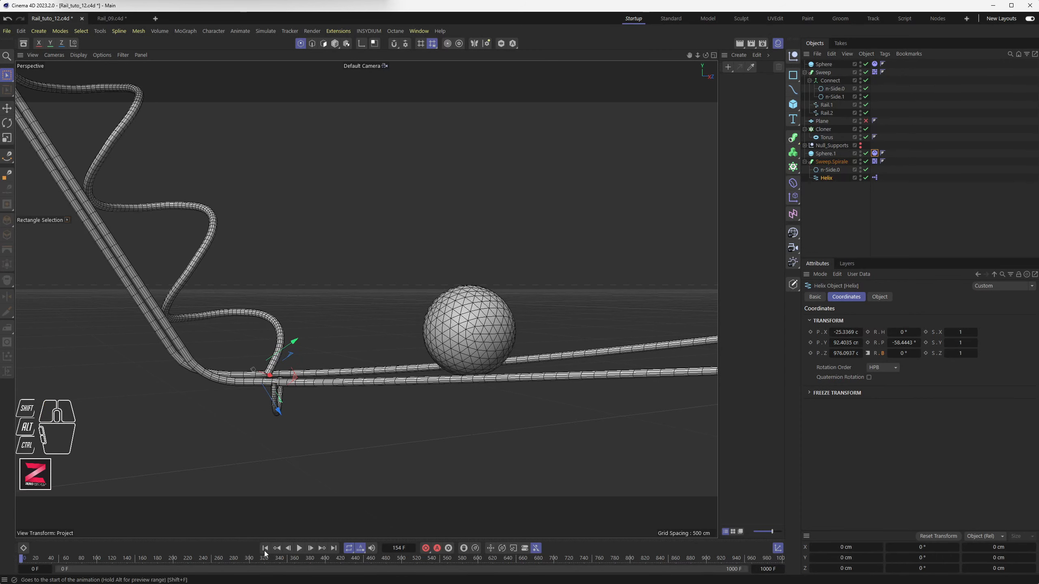
left_click(299, 548)
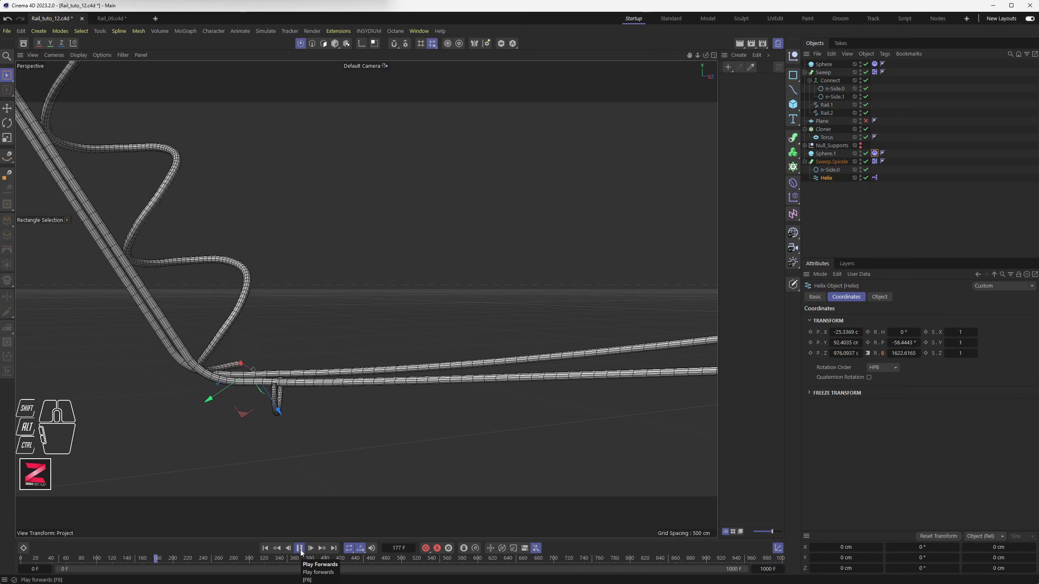
left_click(299, 548)
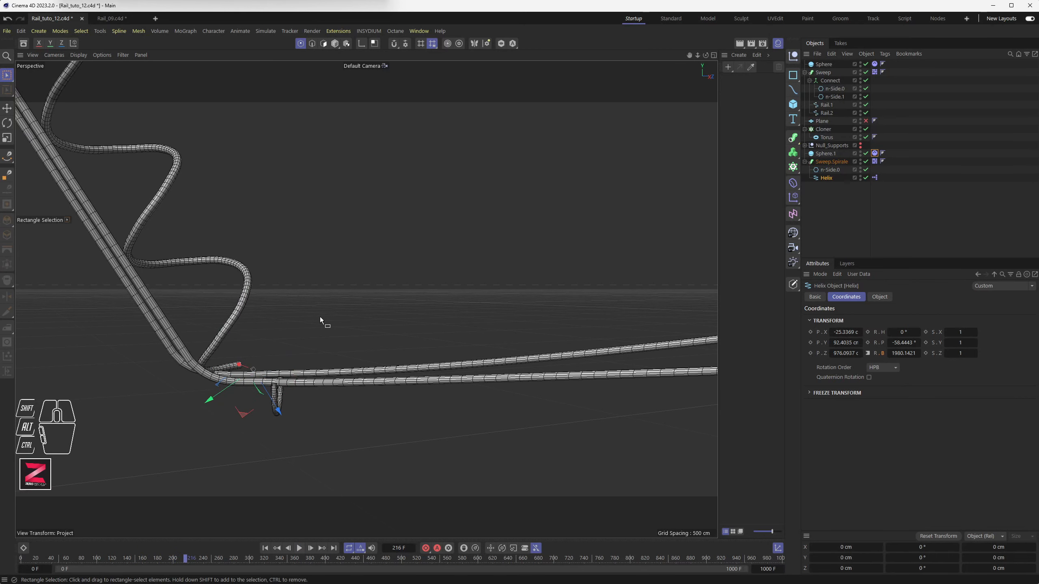
In the Right view, shift the Helix to about Y 101.6 cm and Z 991 cm and return to the first frame
middle_click(310, 306)
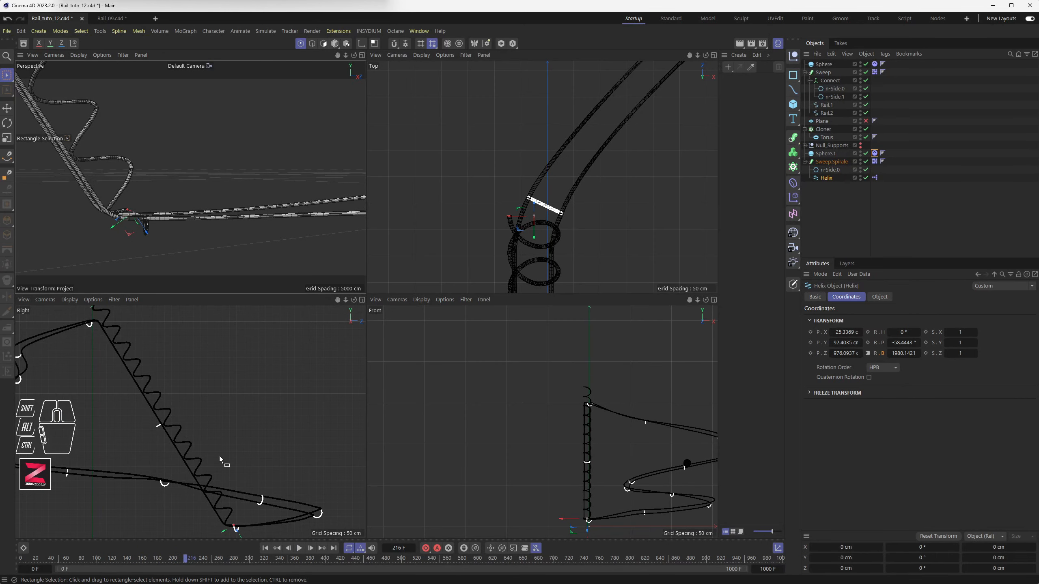
middle_click(228, 422)
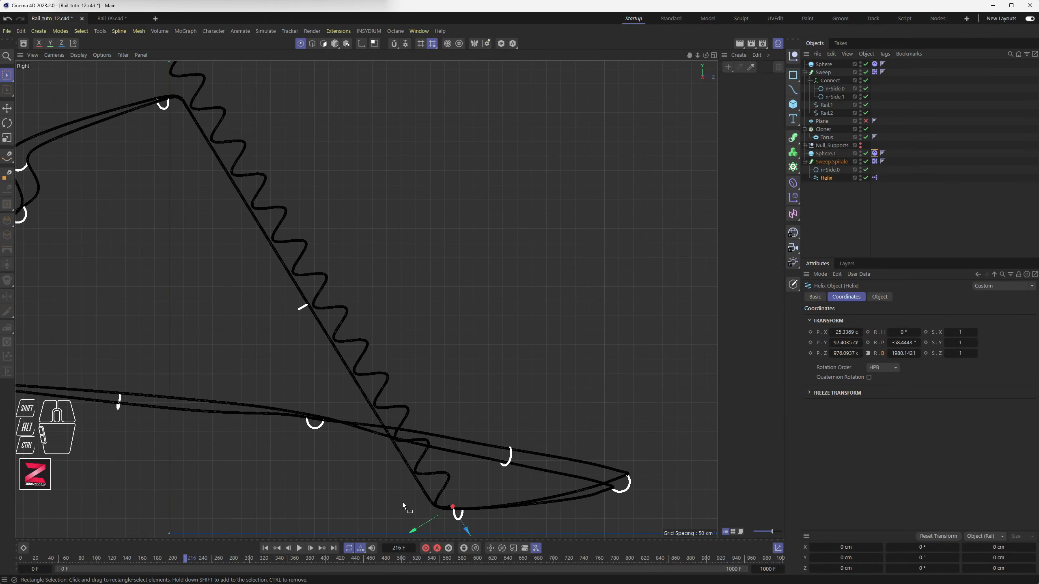
left_click_drag(420, 524, 426, 526)
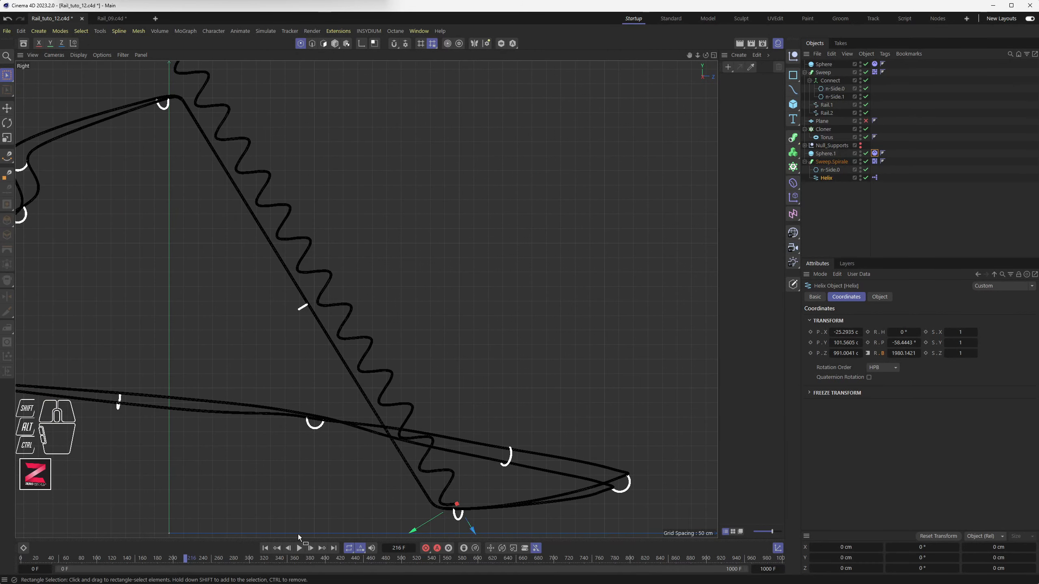
left_click(266, 549)
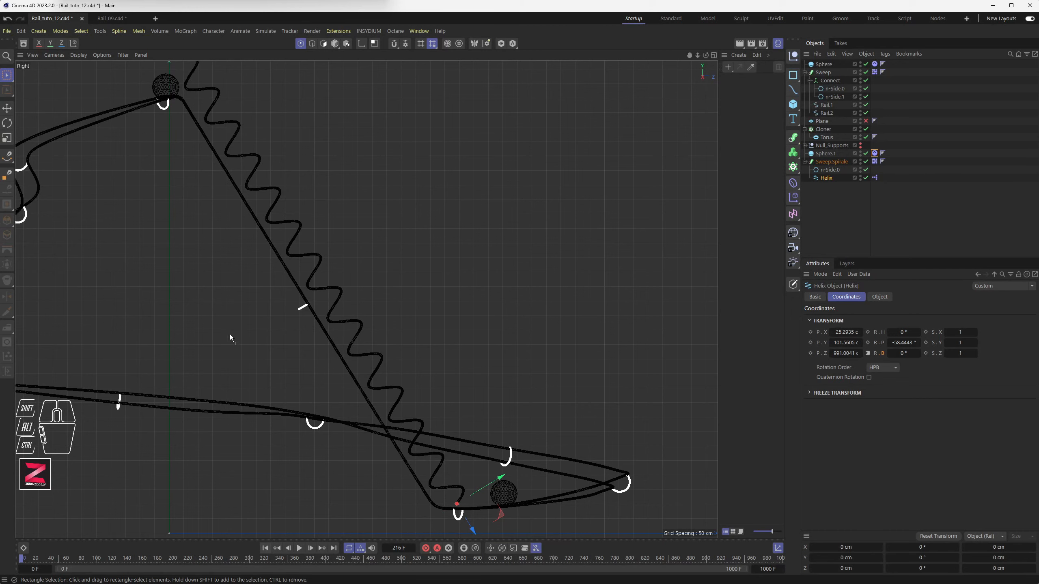
Play the simulation in the Perspective view to check how the lower sphere enters the spiral
middle_click(229, 335)
middle_click(209, 208)
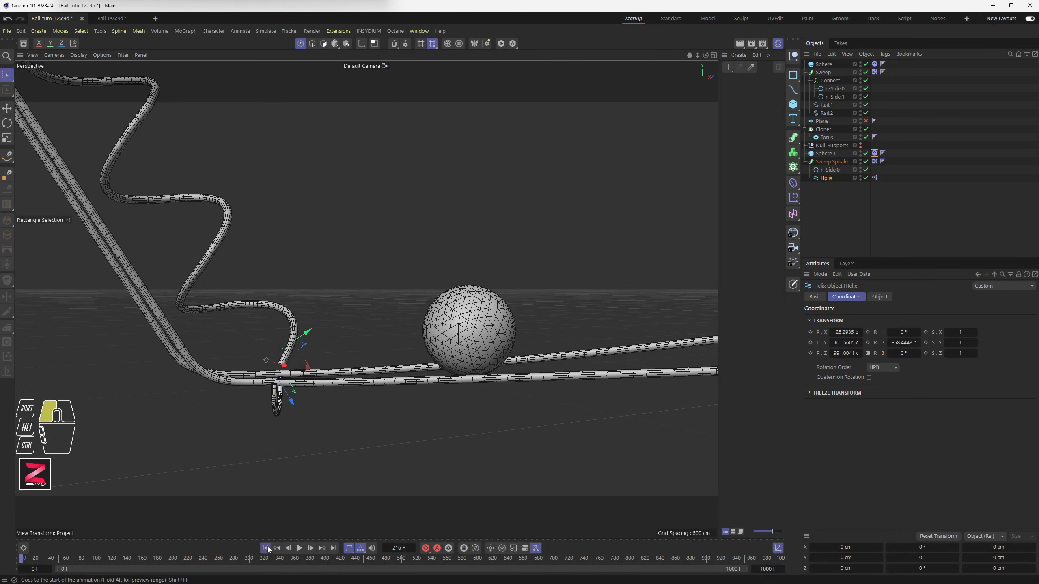
left_click(299, 548)
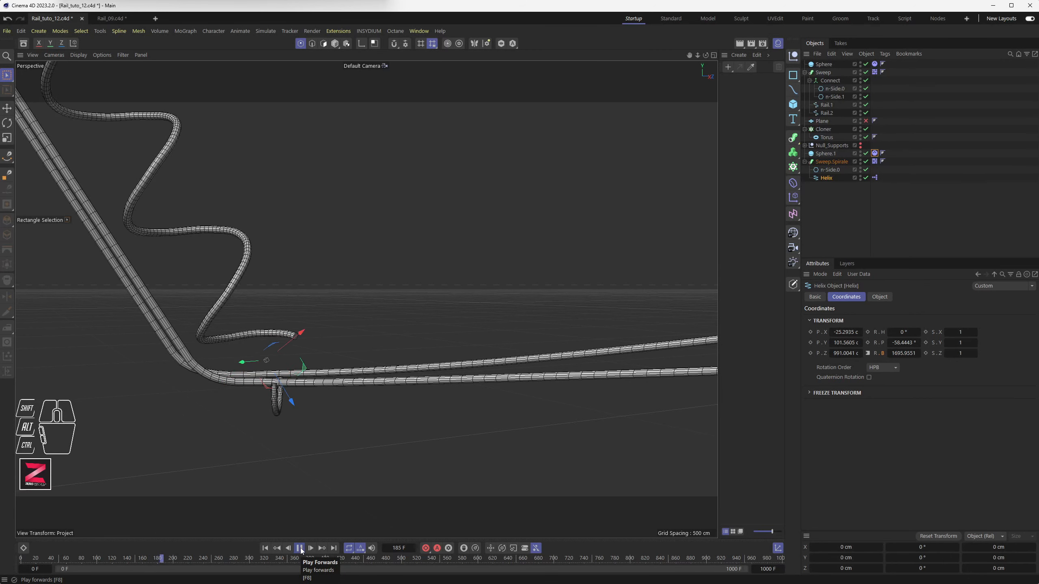
left_click(300, 548)
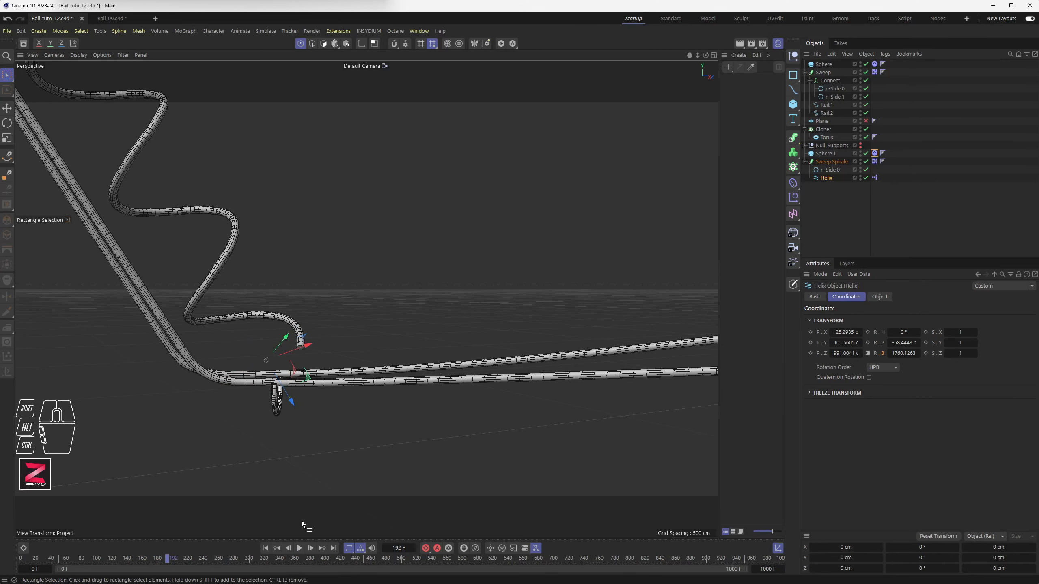
Replay the simulation from the first frame while viewing the spiral's lower end from the opposite side
left_click_drag(305, 449, 202, 537, "alt")
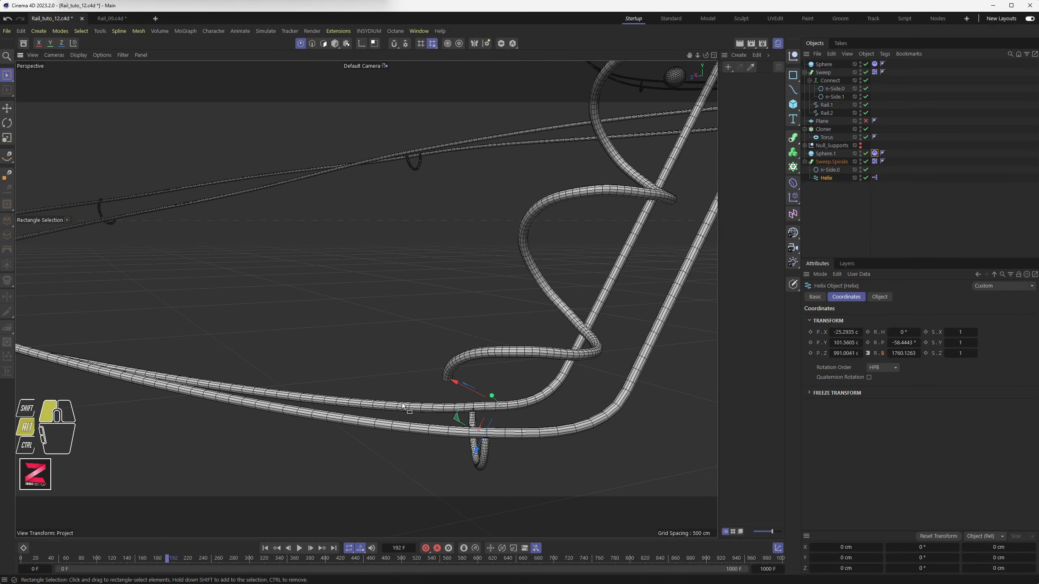
left_click_drag(403, 406, 260, 516, "alt")
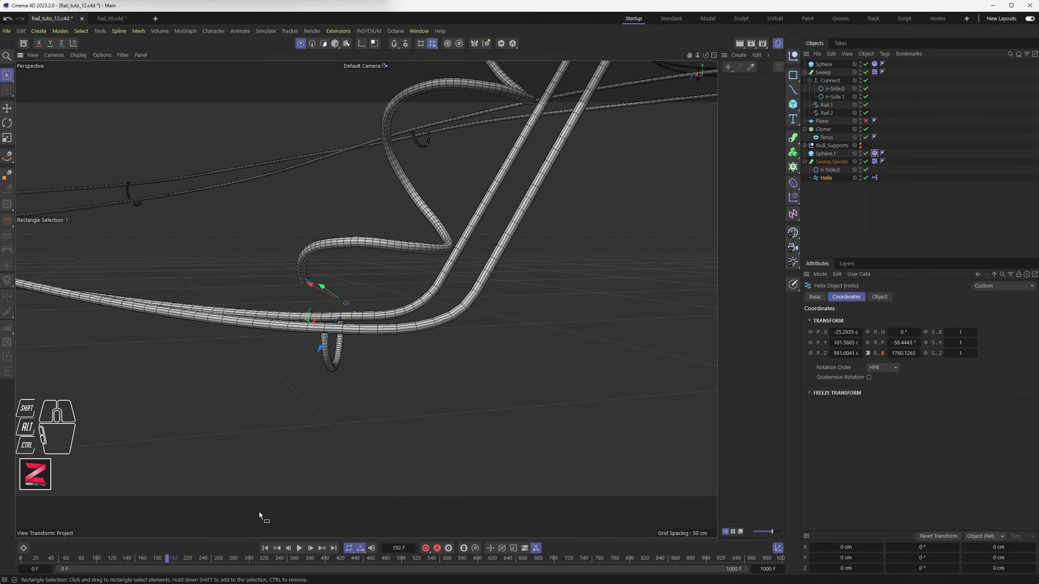
left_click(265, 548)
left_click(300, 548)
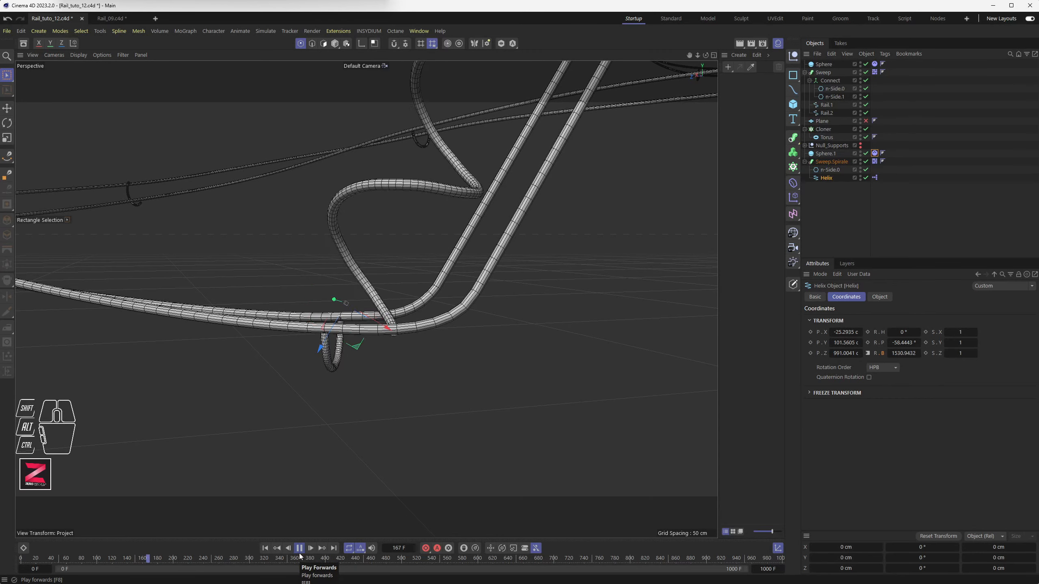
left_click(300, 548)
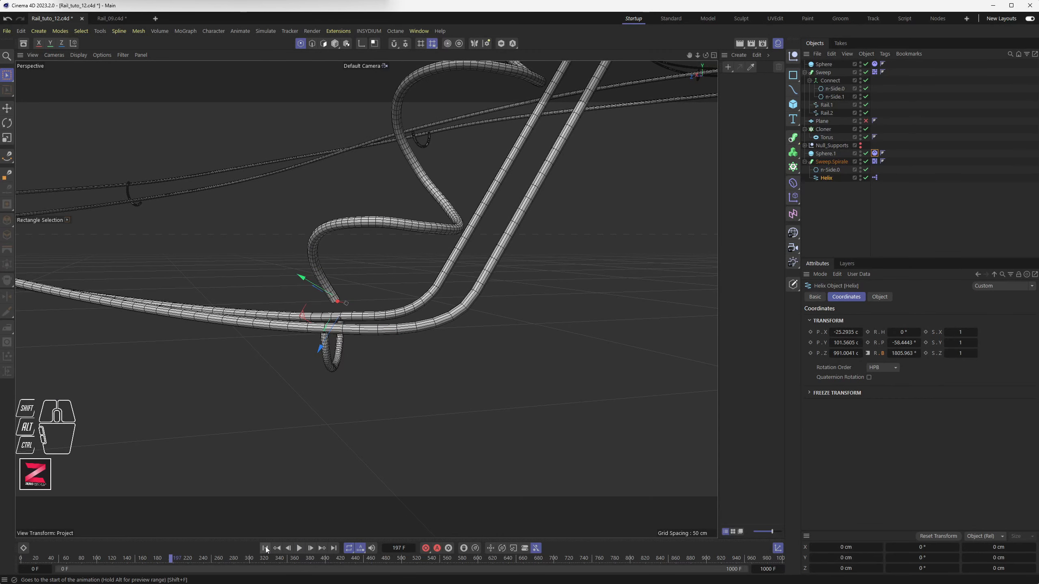
Return to the first frame and raise the Helix in the Right view to about Y 134.8 cm and Z 998.1 cm
left_click(266, 548)
middle_click(359, 399)
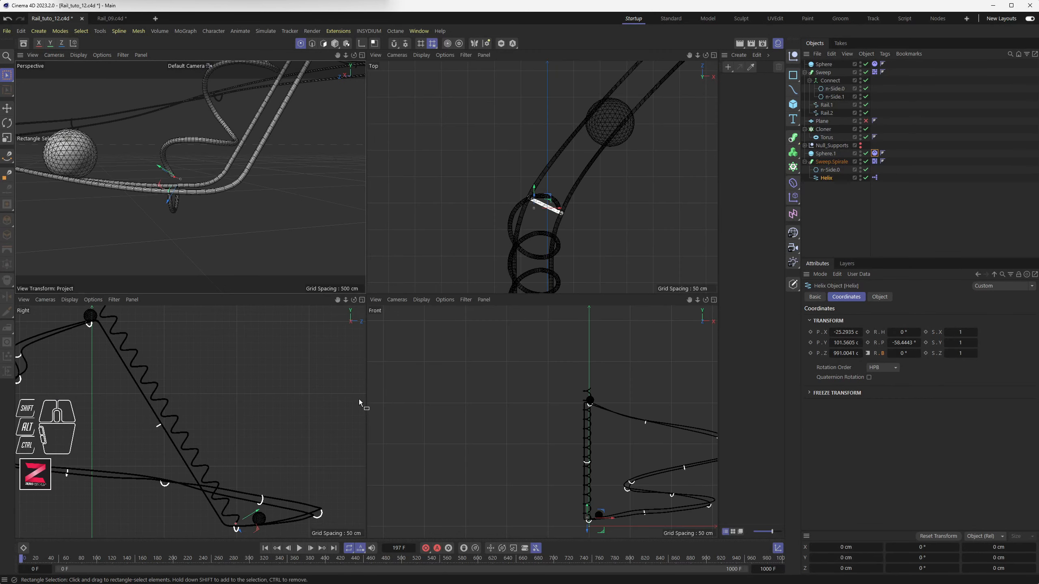
middle_click(203, 387)
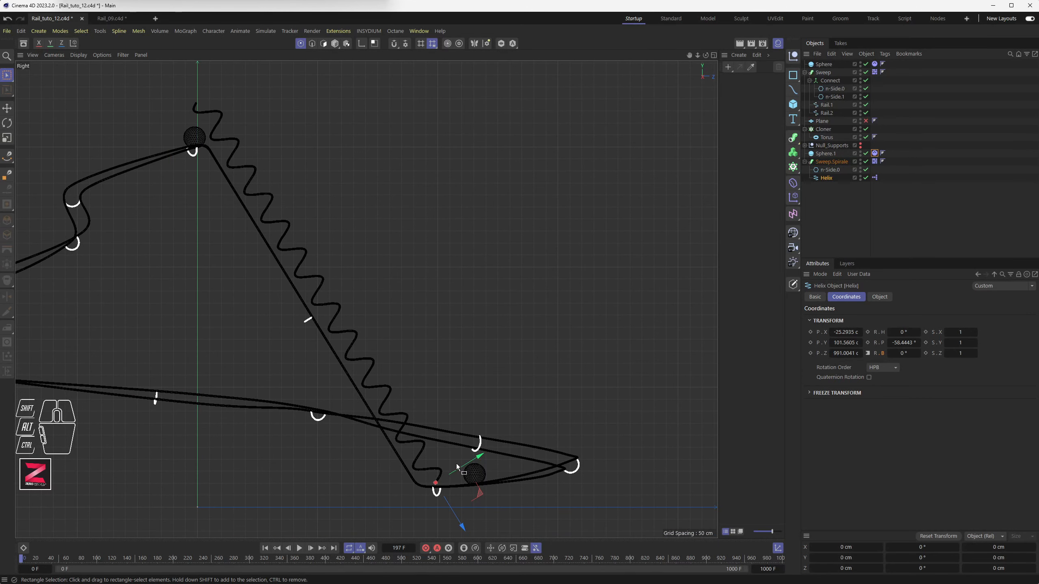
left_click_drag(457, 467, 469, 469)
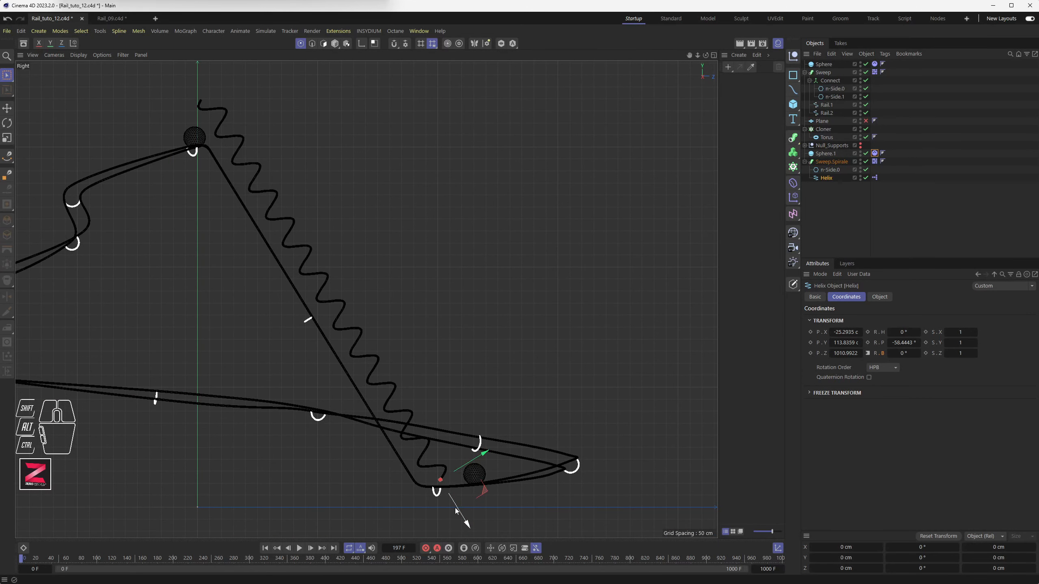
left_click_drag(455, 507, 452, 503)
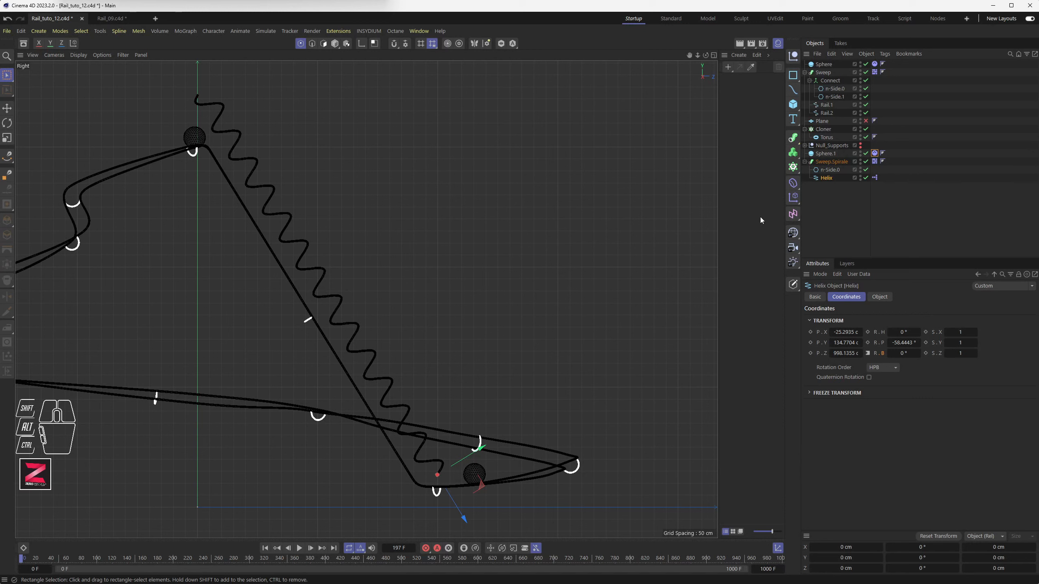
Set the Helix pitch rotation to exactly -58°
left_click(830, 178)
left_click(904, 343)
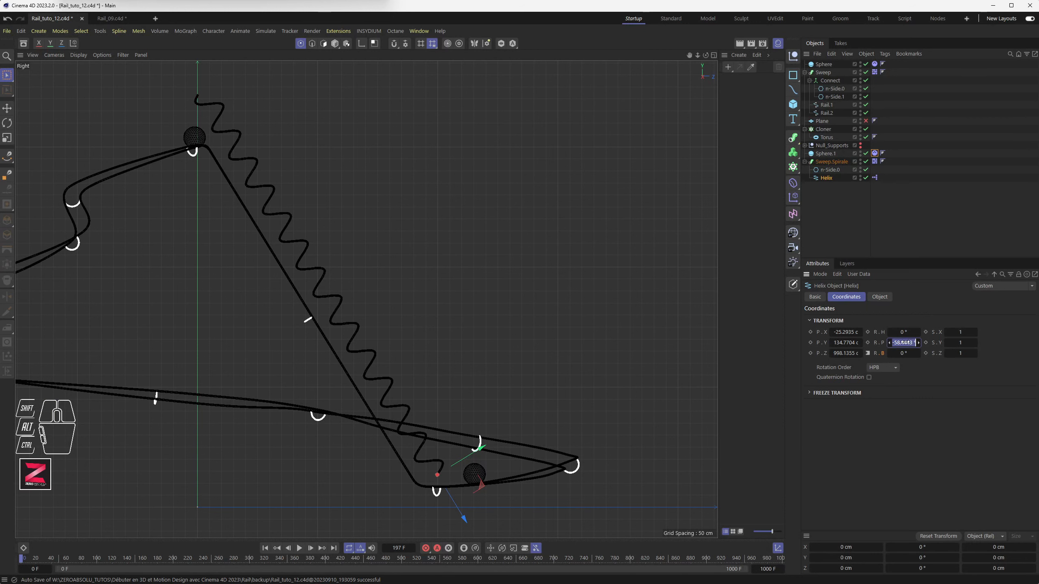
left_click_drag(901, 342, 918, 342)
key("BackSpace")
key("Return")
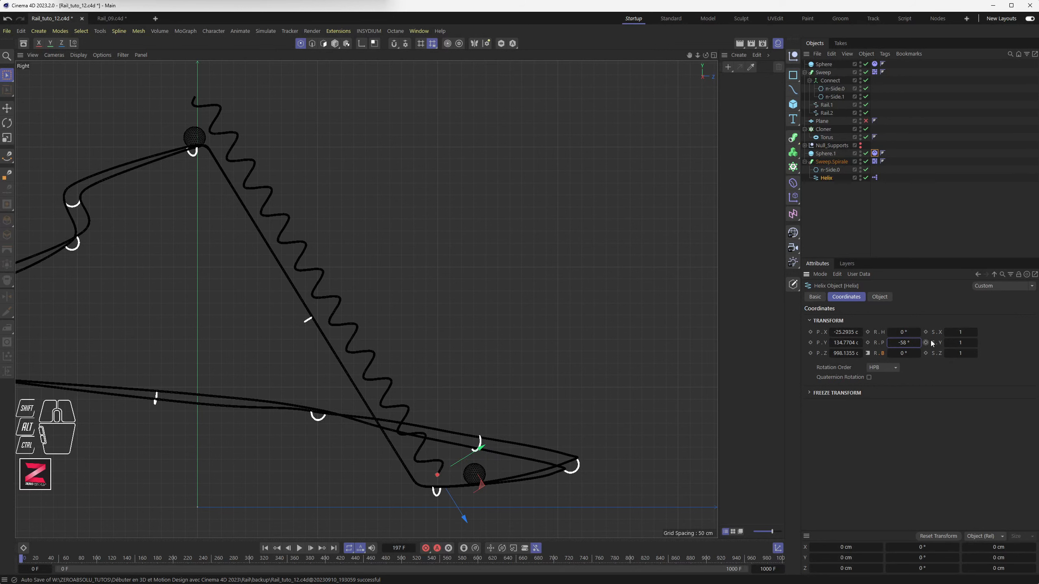
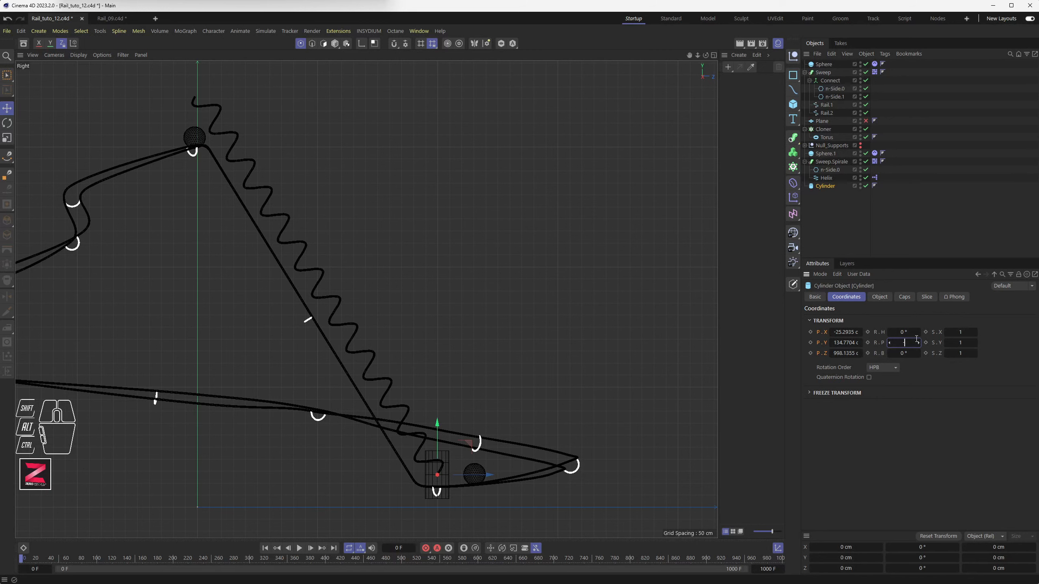
Set the Cylinder's pitch rotation to -58° and its orientation to +Z so it lies along the spiral's axis
key("Return")
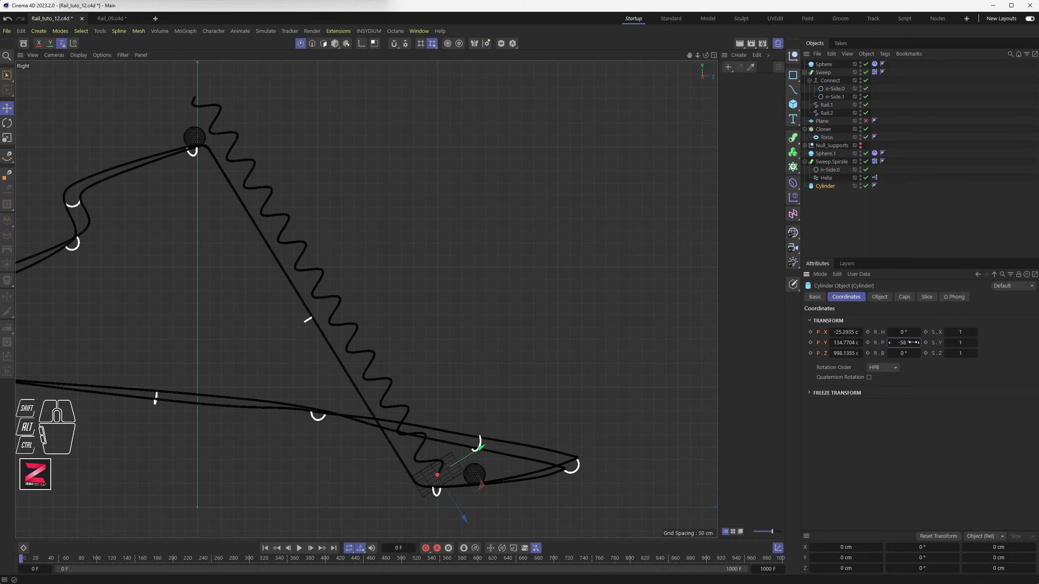
left_click(880, 297)
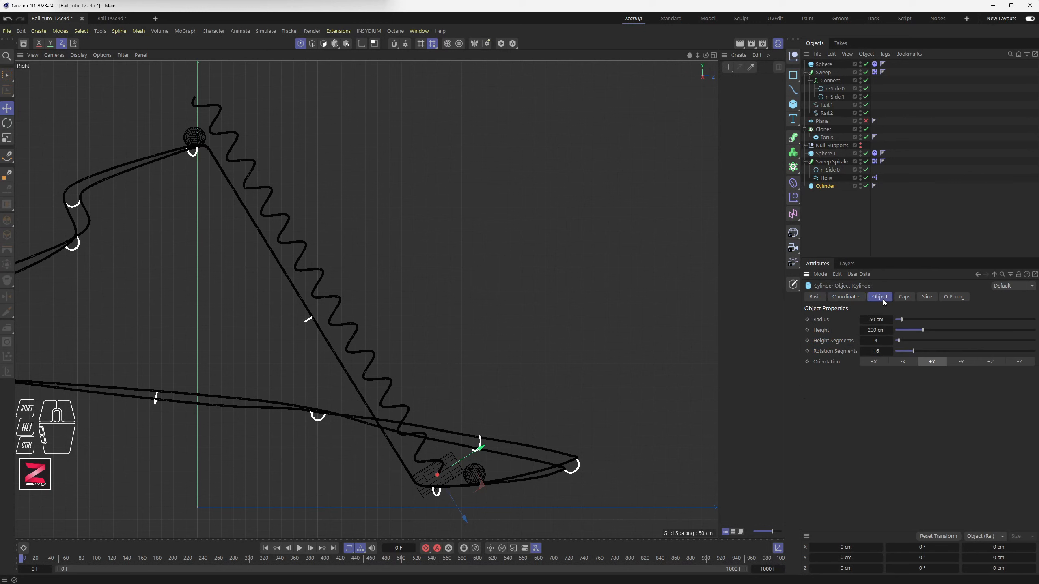
left_click(904, 362)
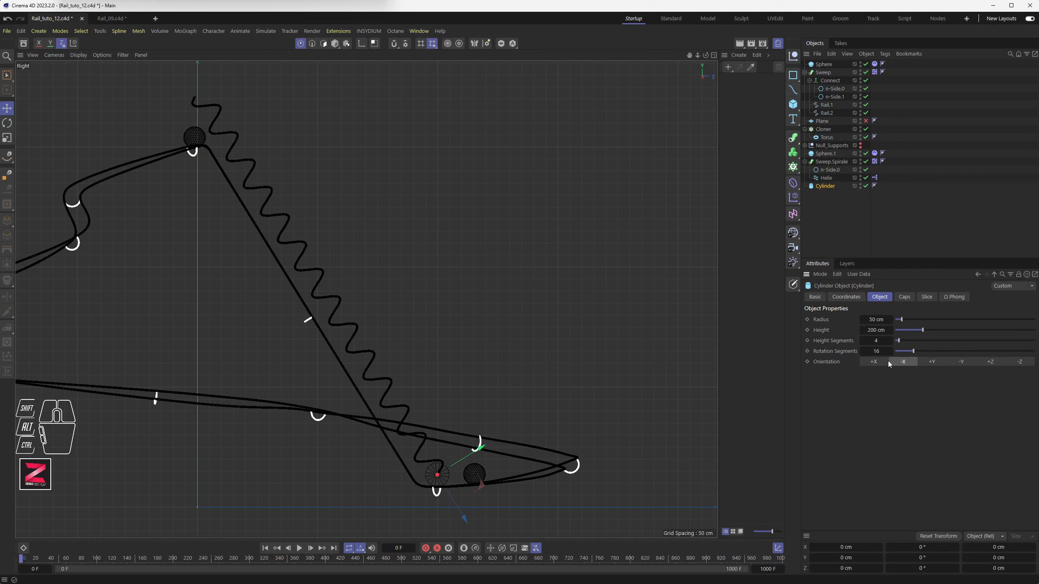
left_click(887, 363)
left_click(991, 362)
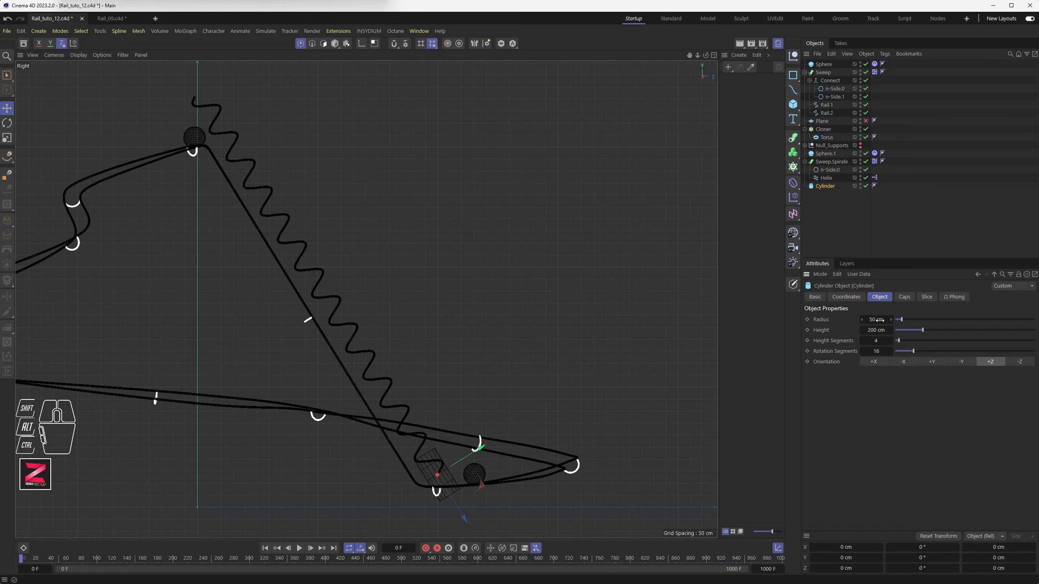
Thin the Cylinder to a radius of 6 cm and lengthen it to a height of 1000 cm
left_click_drag(879, 321, 873, 320)
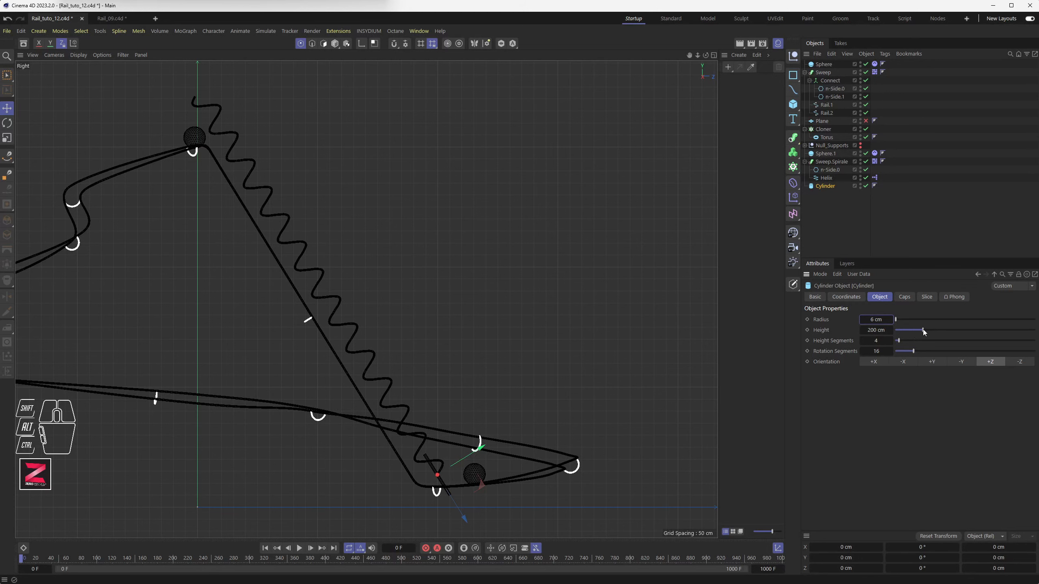
left_click_drag(923, 330, 1038, 337)
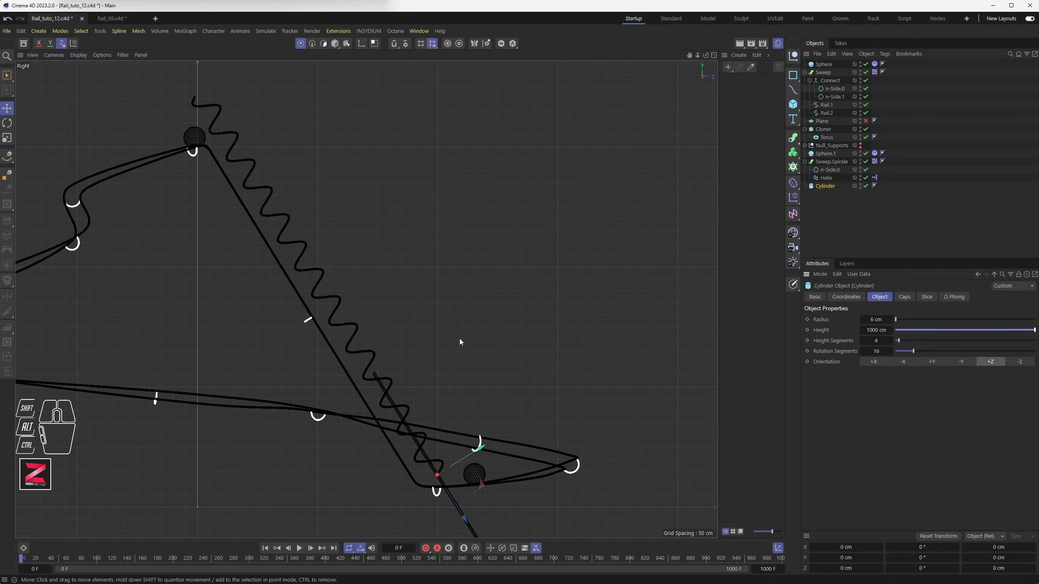
Slide the Cylinder up inside the spiral and lengthen it to 1802 cm so it spans the spiral's full length
scroll(425, 334, "down", 3)
scroll(425, 333, "up", 5)
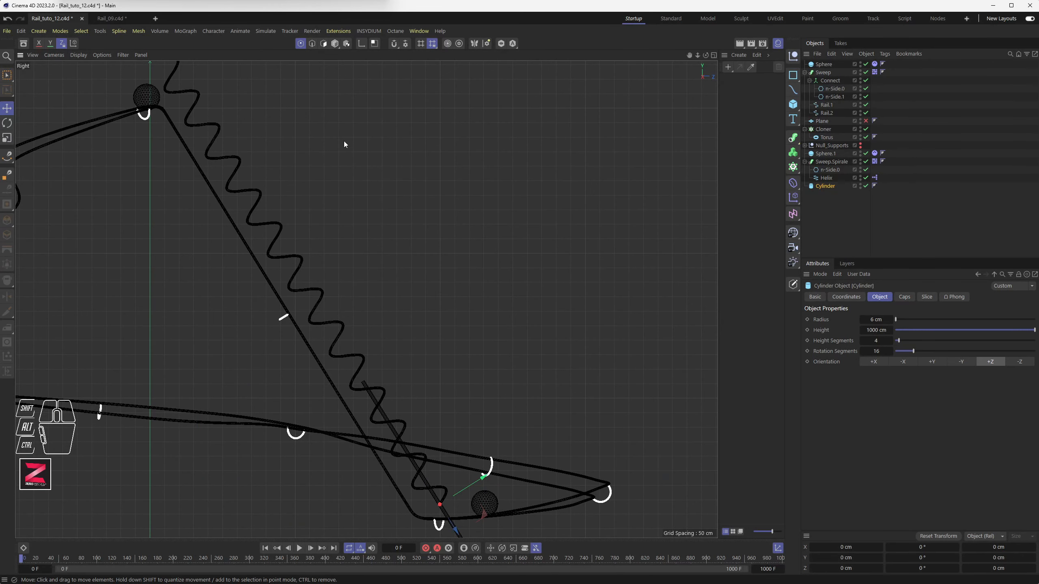
left_click_drag(459, 528, 350, 304)
left_click_drag(890, 330, 889, 331)
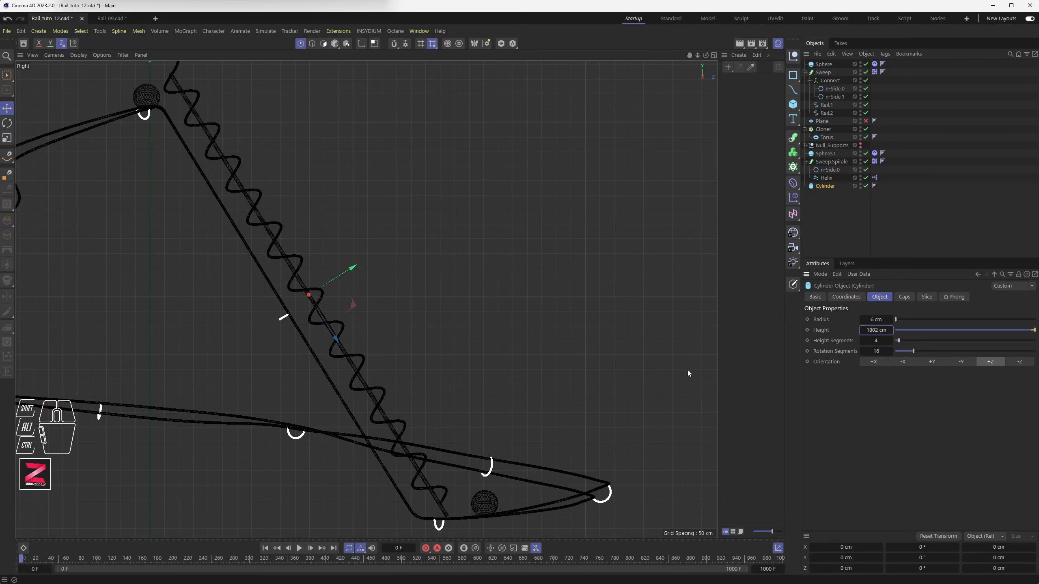
left_click_drag(333, 327, 326, 323)
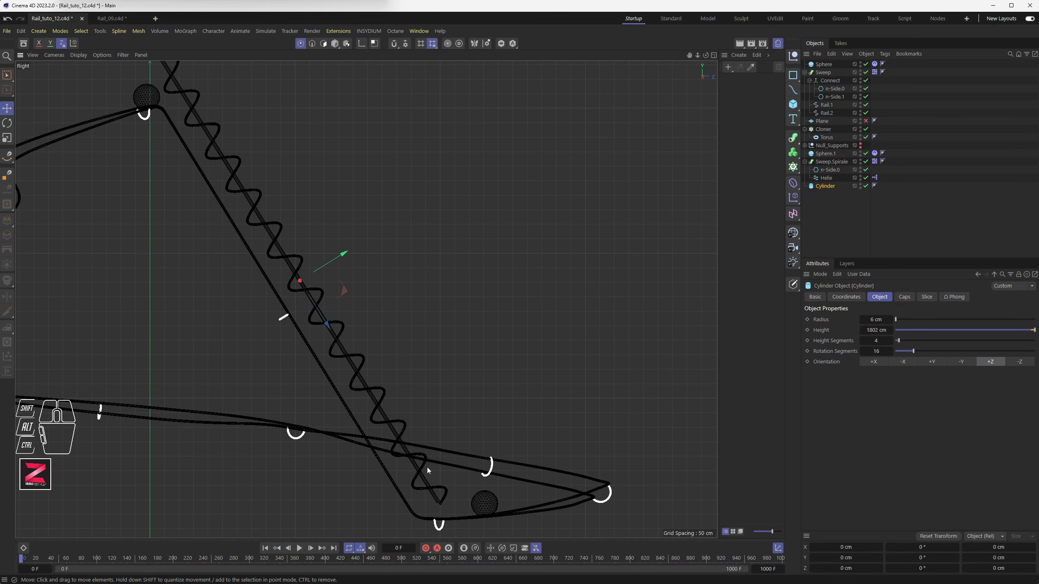
Thin the Cylinder to a radius of 4 cm and raise its height segments to 106
middle_click(438, 456)
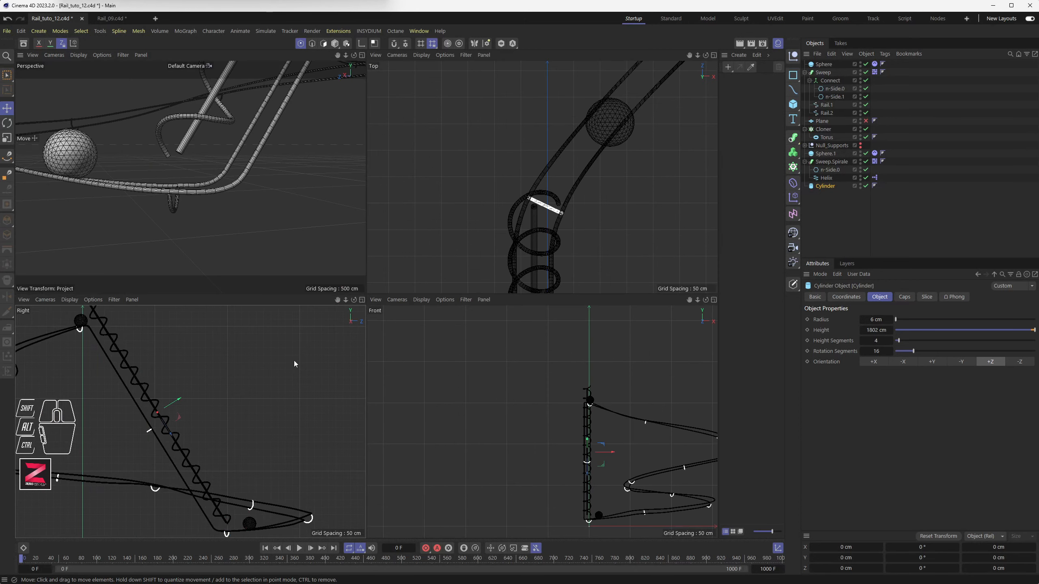
middle_click(242, 235)
left_click_drag(375, 234, 425, 193, "alt")
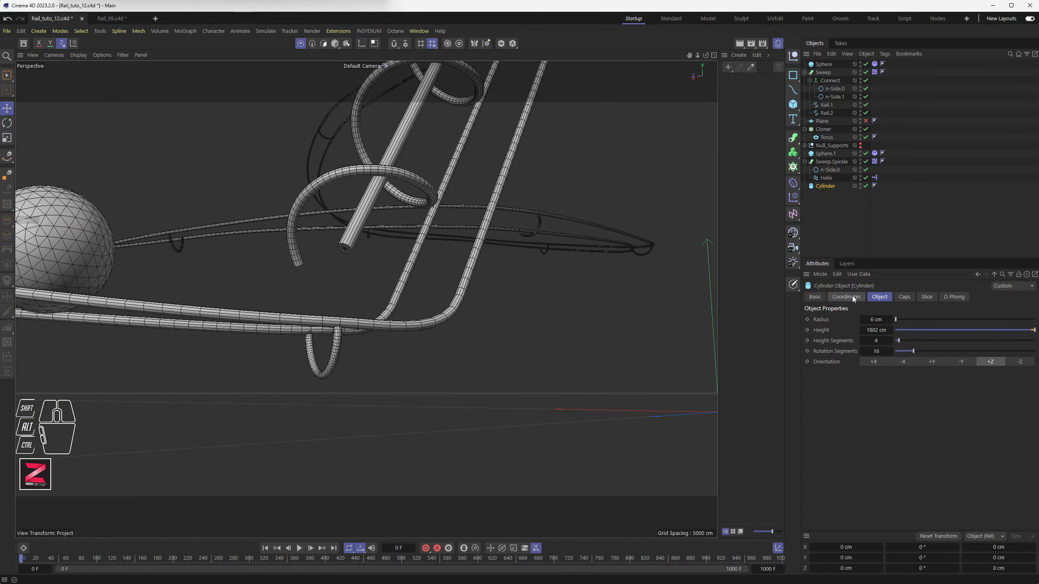
left_click(880, 318)
type("4")
key("Return")
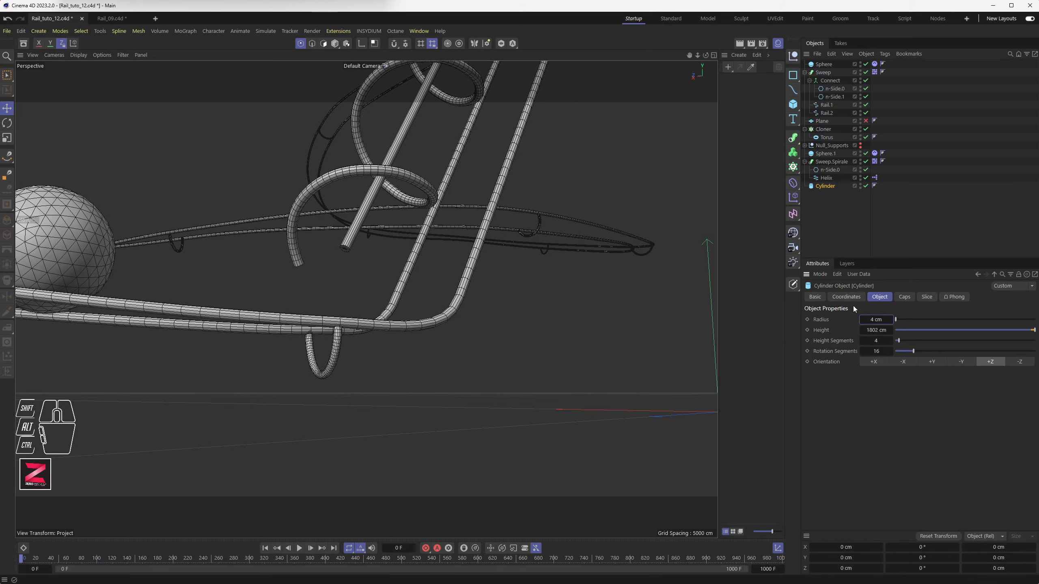
left_click_drag(881, 340, 900, 340)
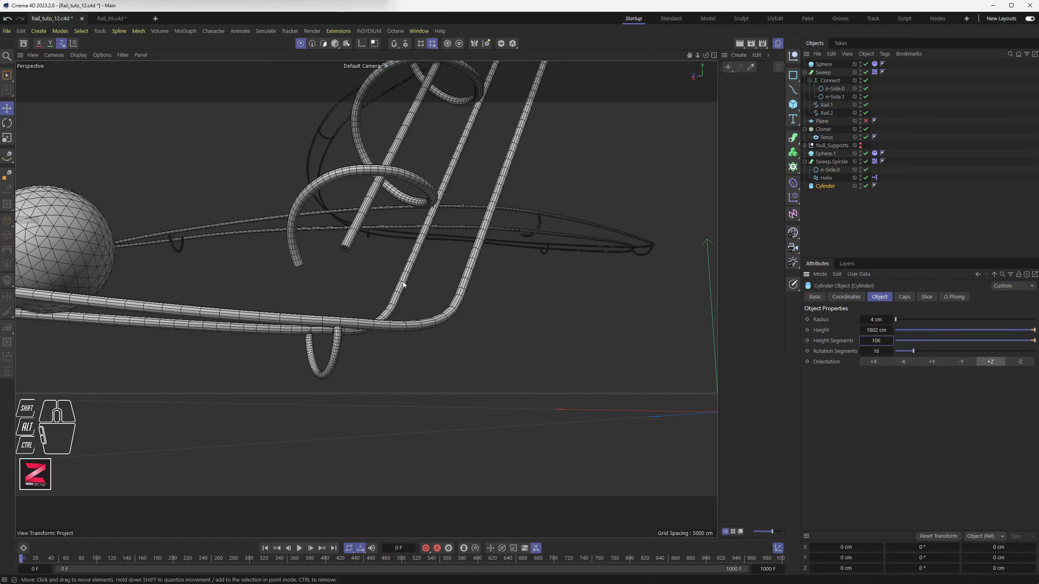
left_click_drag(401, 279, 290, 257, "alt")
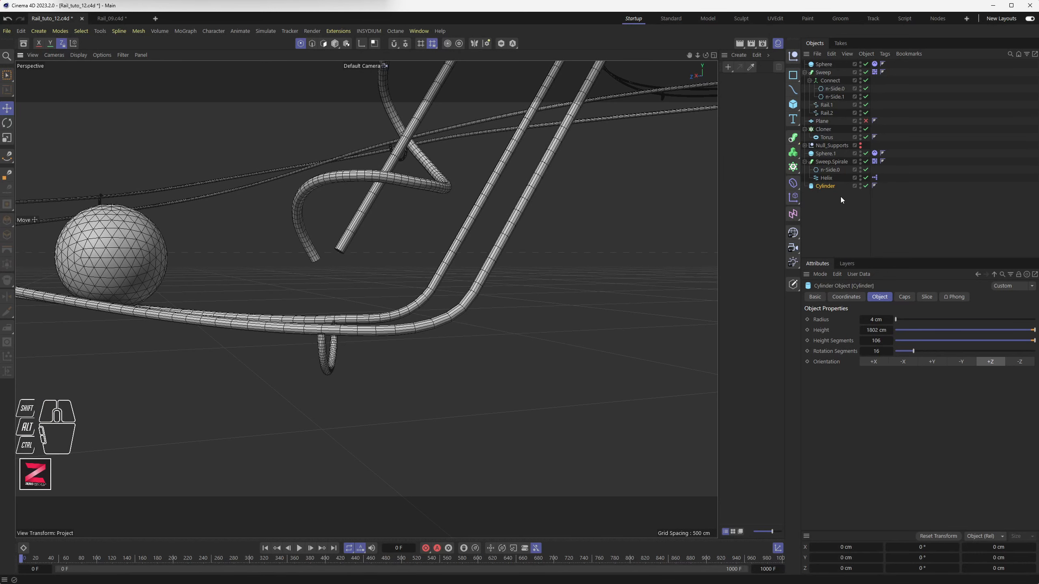
Move the Cylinder slightly higher along its axis in the Right view and copy Sweep.Spirale's Dynamics Body tag onto it
middle_click(495, 284)
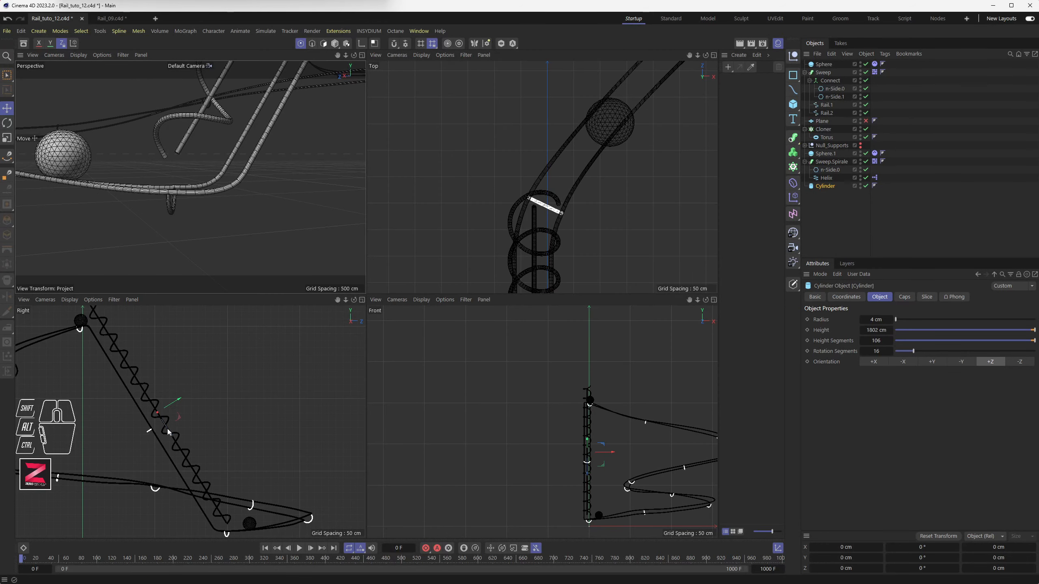
left_click_drag(168, 431, 165, 427)
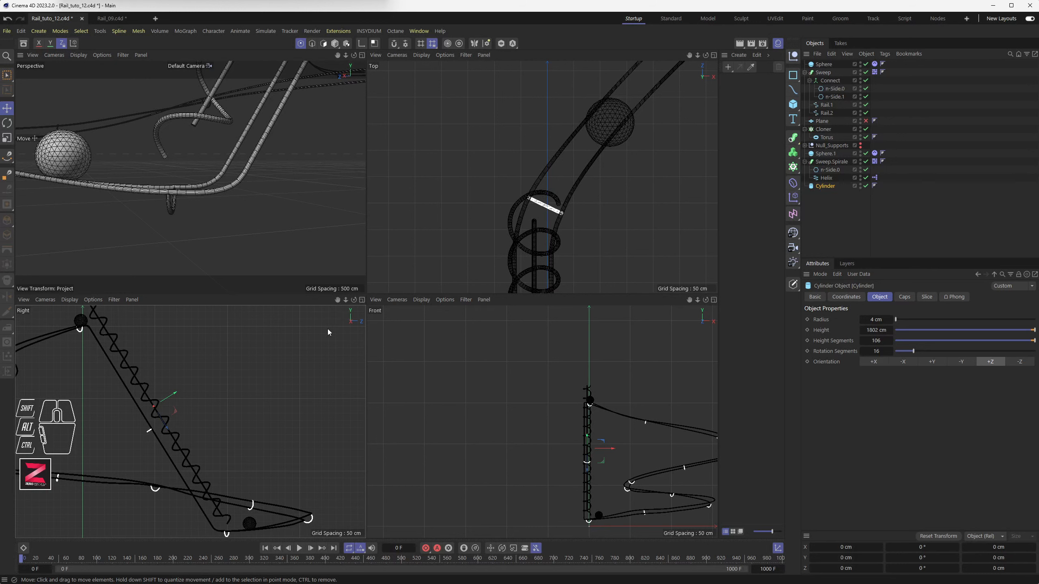
left_click(874, 163, "ctrl")
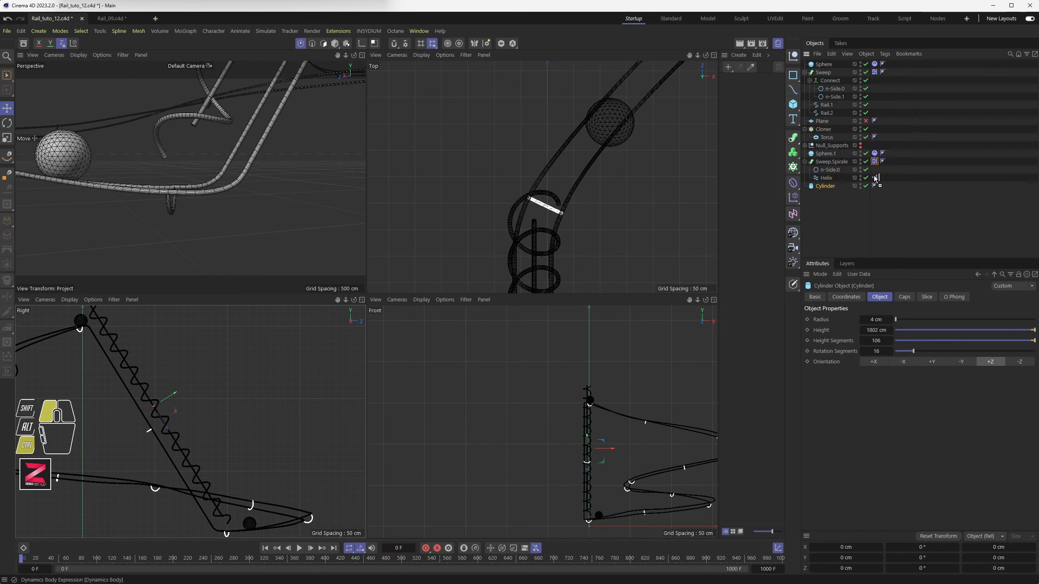
left_click_drag(874, 187, 874, 188, "ctrl")
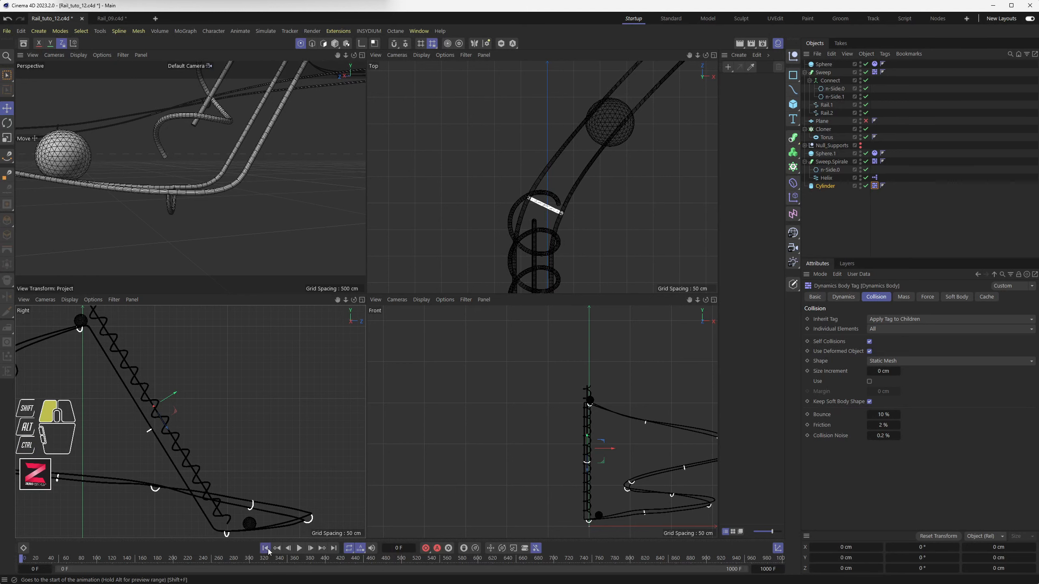
Play the simulation and follow the spheres from several angles as they climb the spiral and roll down the rails
middle_click(280, 223)
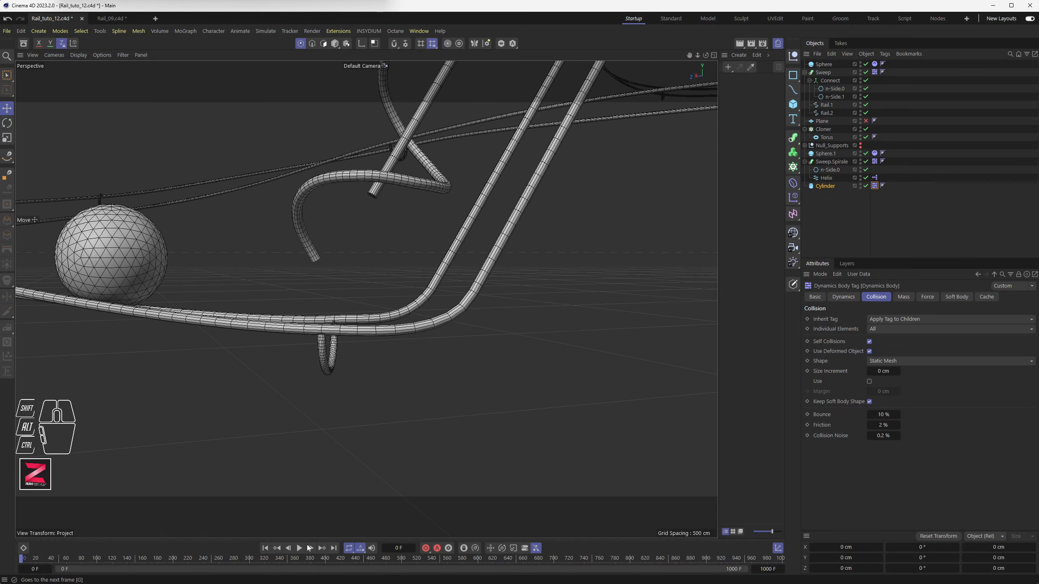
left_click(300, 549)
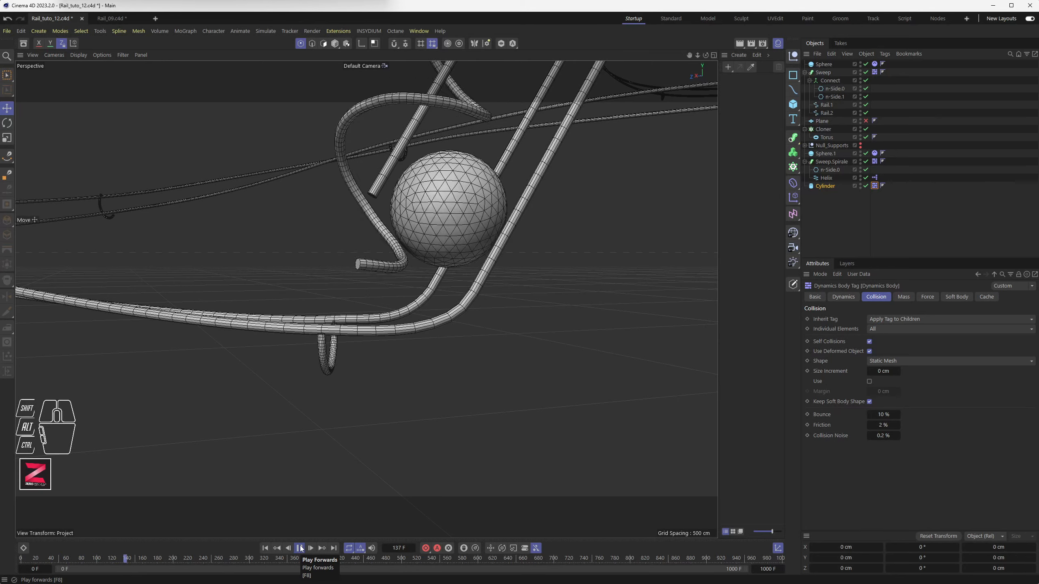
scroll(433, 271, "down", 8)
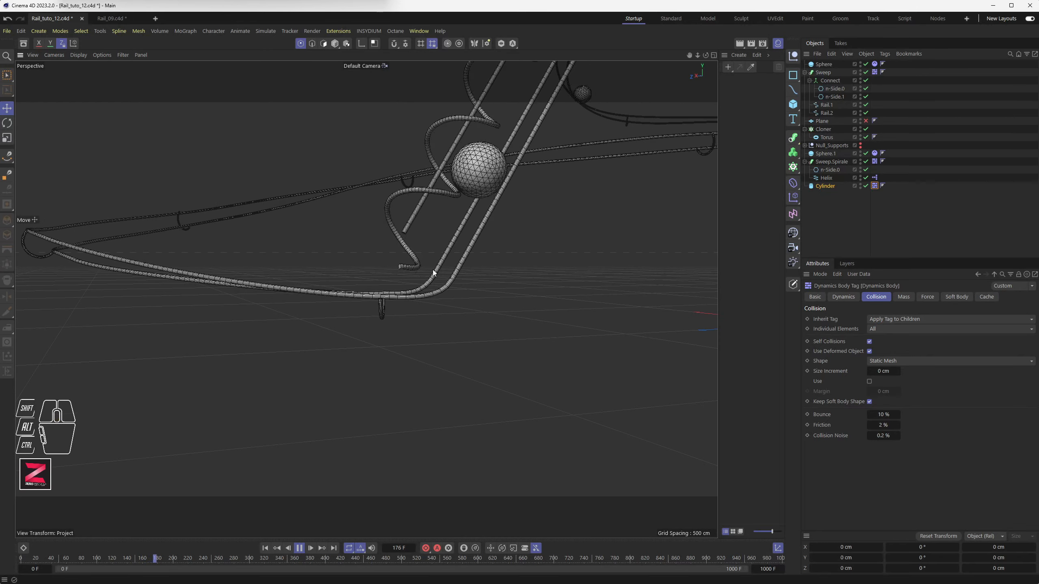
left_click_drag(472, 226, 403, 339, "alt")
left_click_drag(431, 283, 384, 286, "alt")
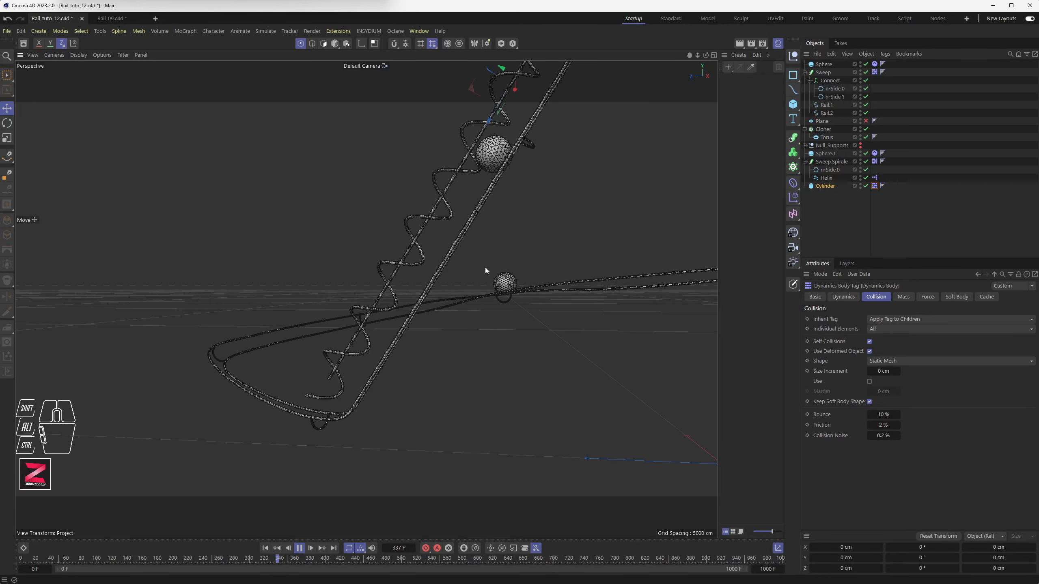
scroll(490, 284, "down", 5)
scroll(490, 285, "down", 2)
left_click_drag(460, 281, 514, 294, "alt")
middle_click_drag(510, 258, 432, 351, "alt")
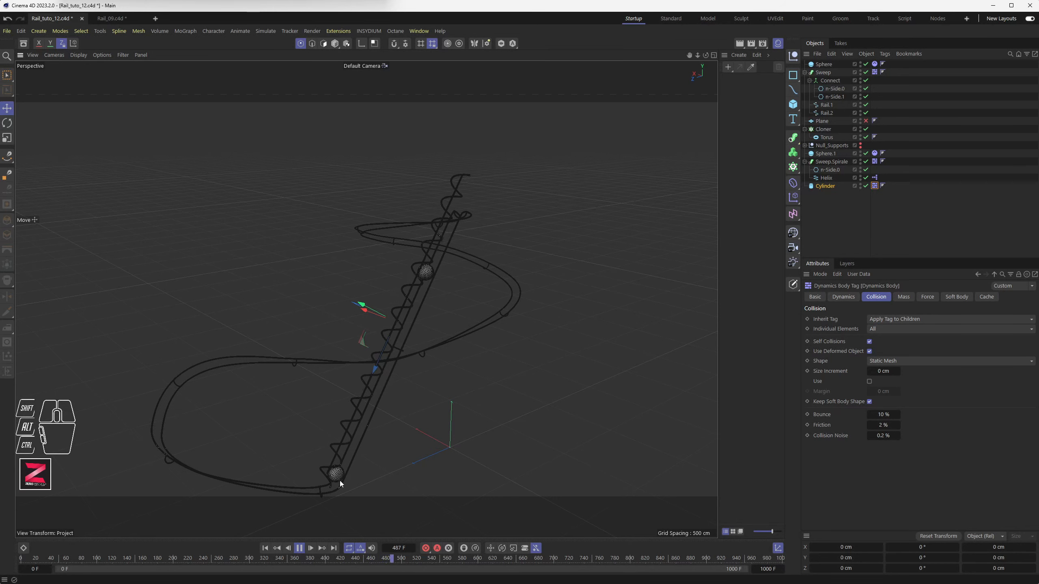
scroll(338, 469, "up", 2)
middle_click_drag(374, 454, 341, 385, "alt")
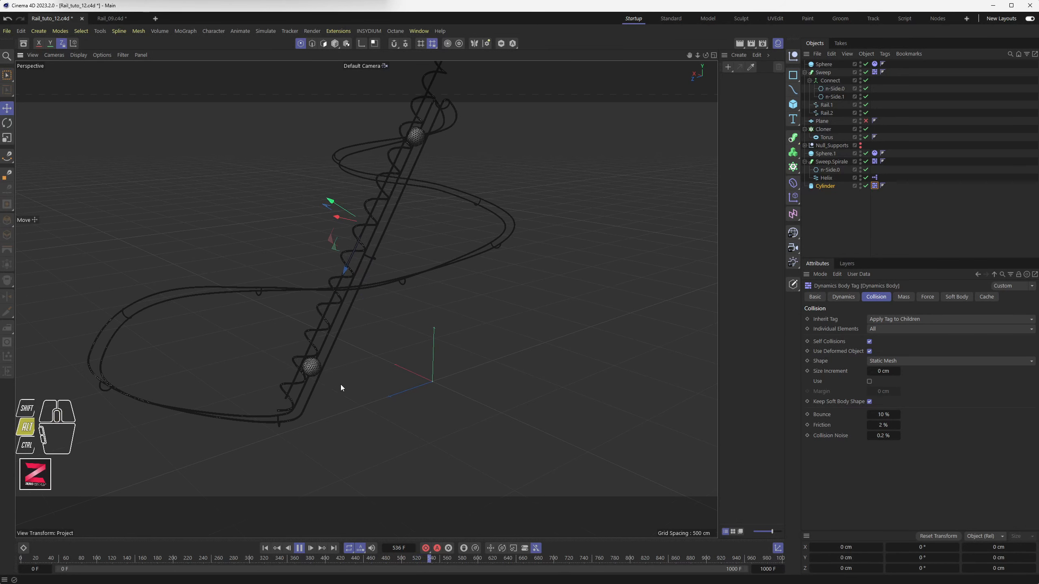
left_click_drag(383, 372, 442, 258, "alt")
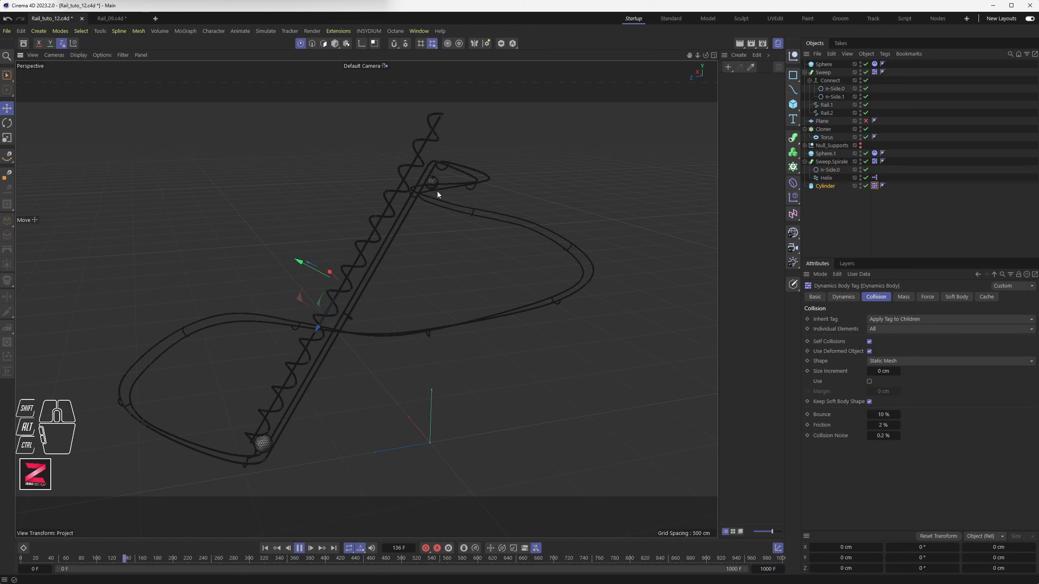
middle_click_drag(549, 294, 512, 270, "alt")
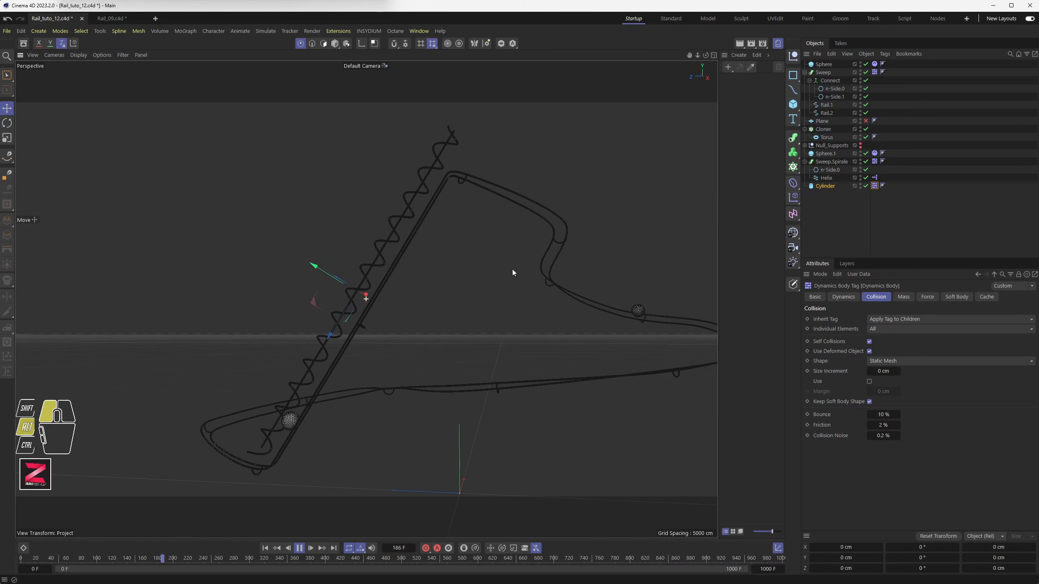
middle_click_drag(613, 345, 429, 348, "alt")
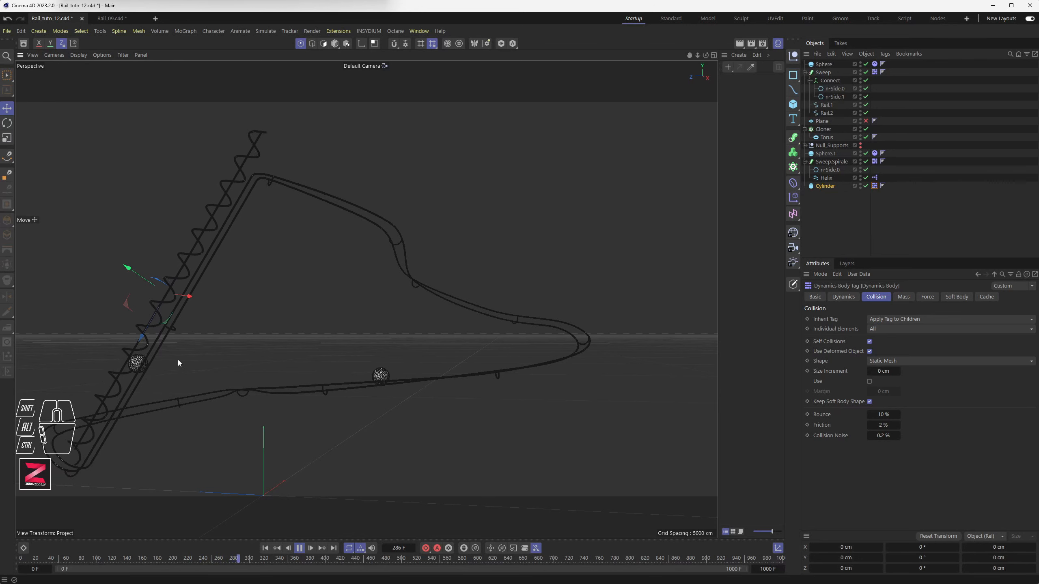
Extend the timeline to 1500 frames, follow the spheres through the longer playback and stop it
left_click(768, 569)
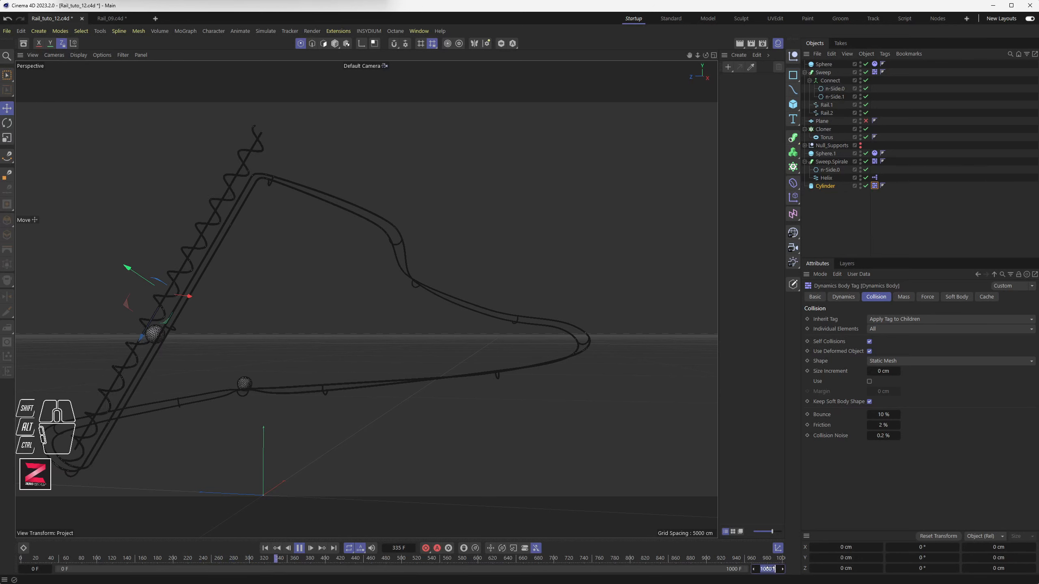
type("1500")
key("Return")
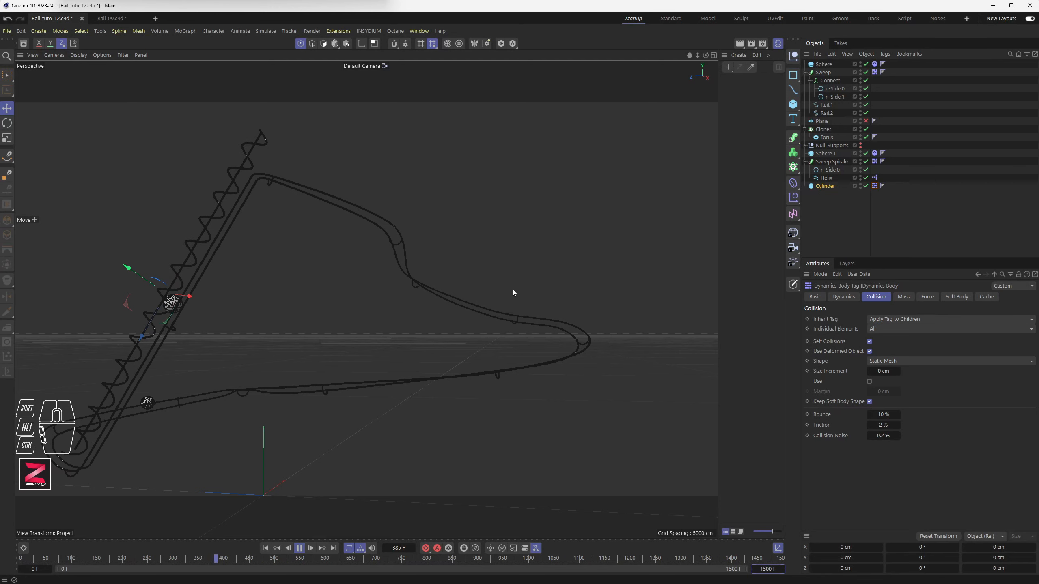
middle_click_drag(195, 307, 280, 285, "alt")
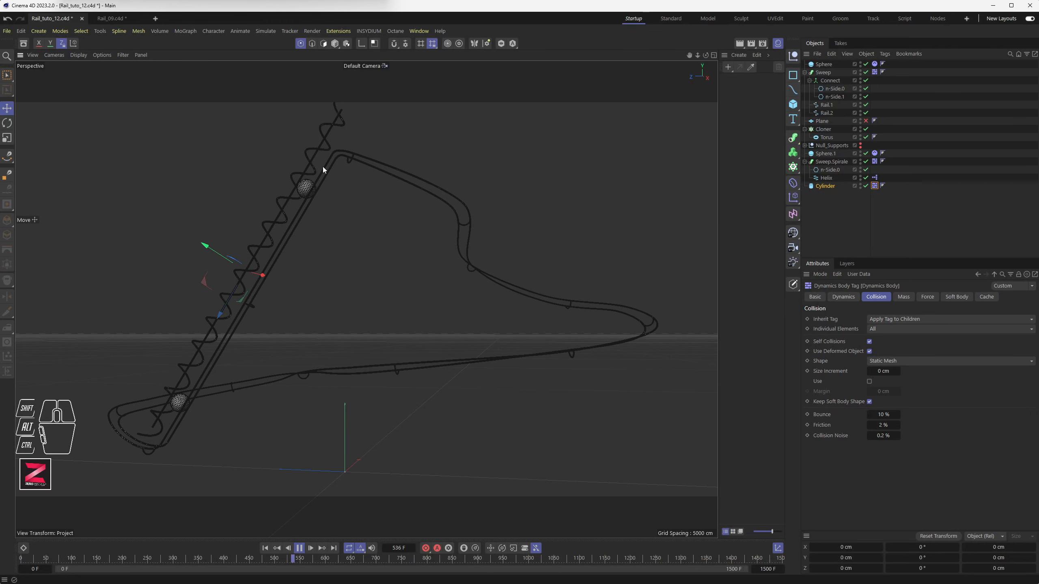
left_click_drag(480, 248, 402, 315, "alt")
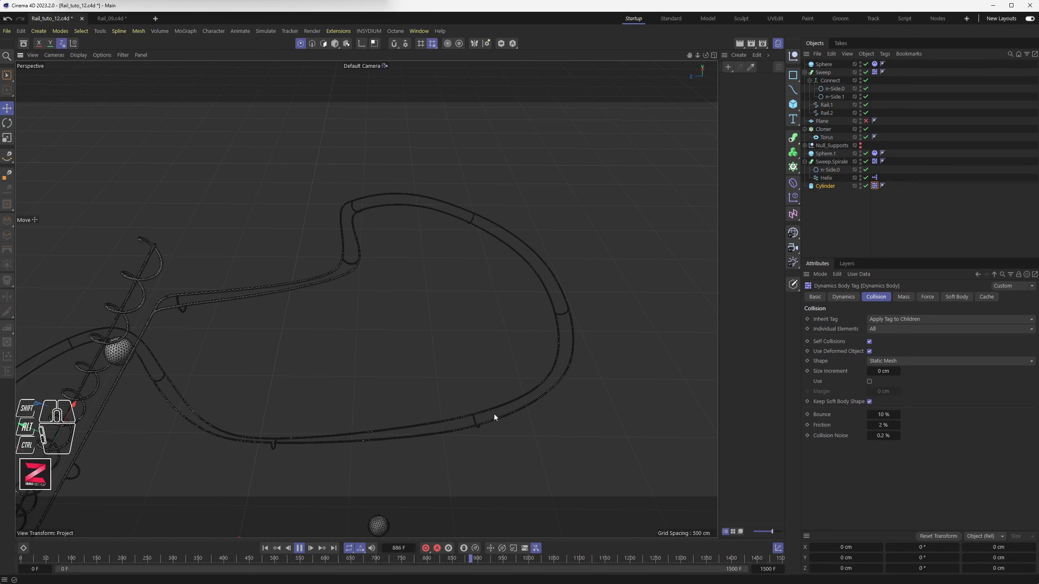
left_click(298, 548)
Lower the Rail.2 spline point on the inner side of the wide outer curve to about Y 528.5 cm
scroll(474, 424, "up", 10)
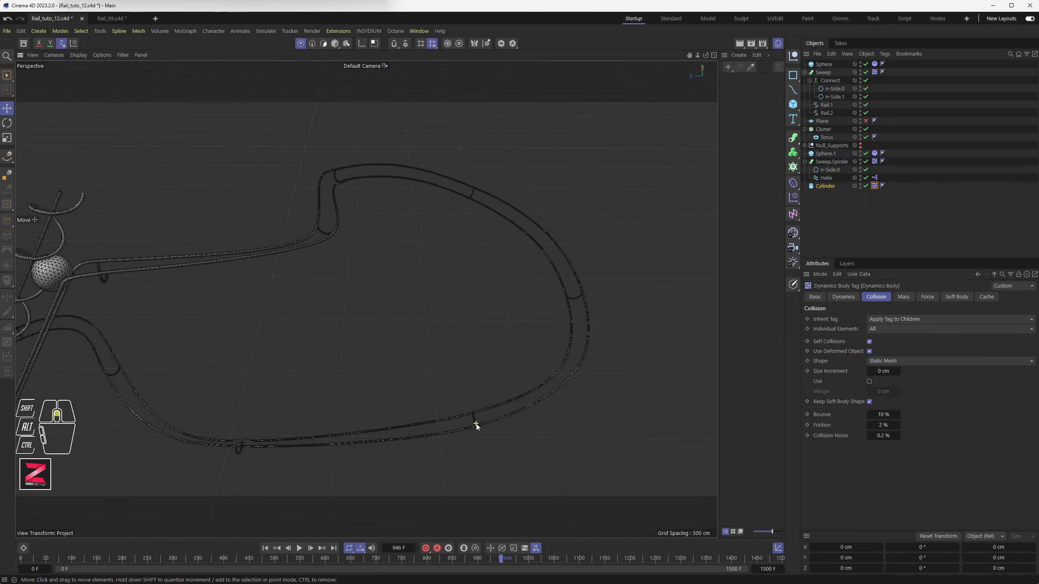
left_click_drag(473, 422, 538, 386, "alt")
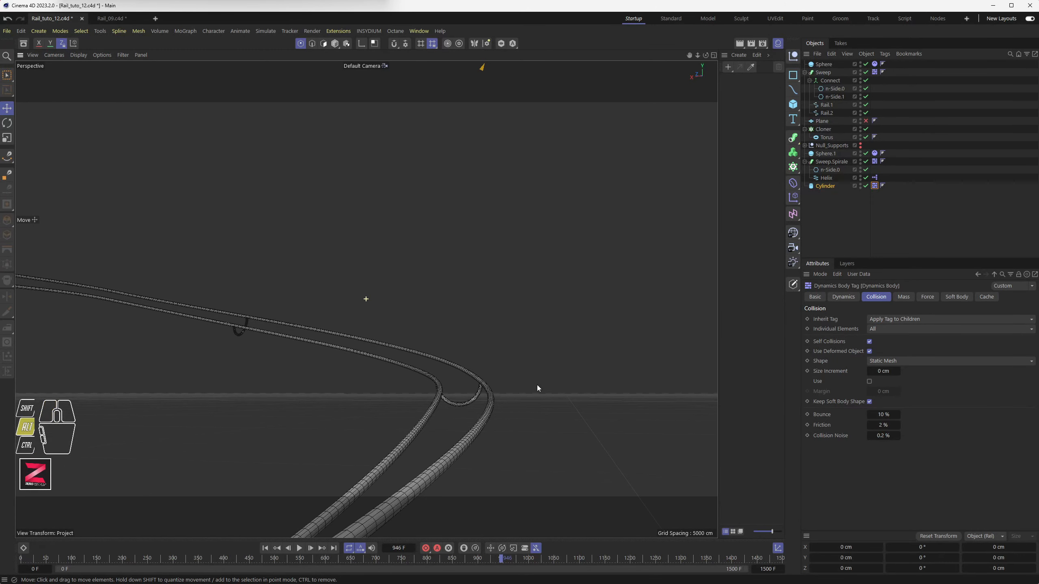
left_click(827, 106)
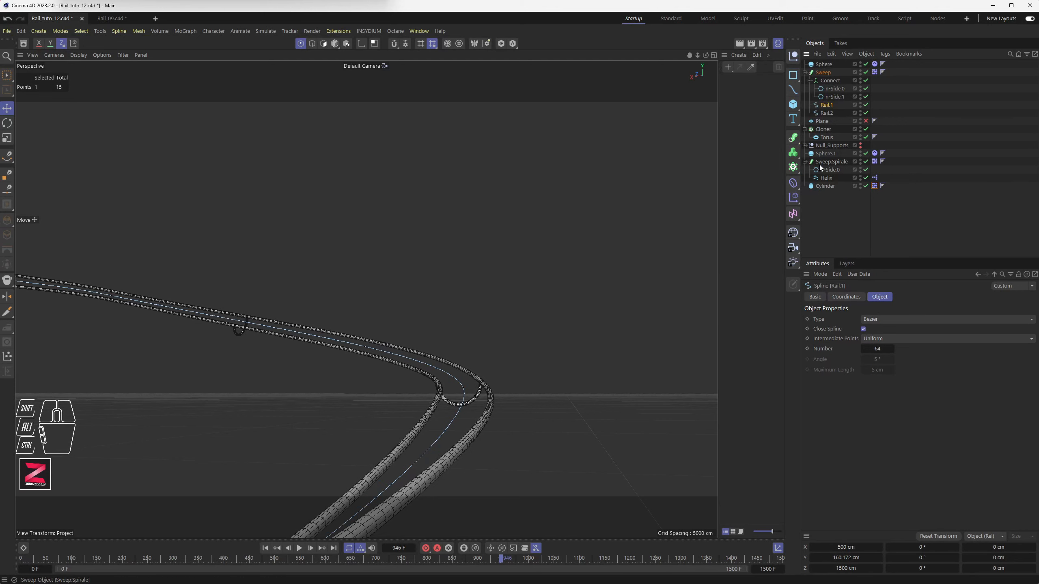
left_click(826, 113)
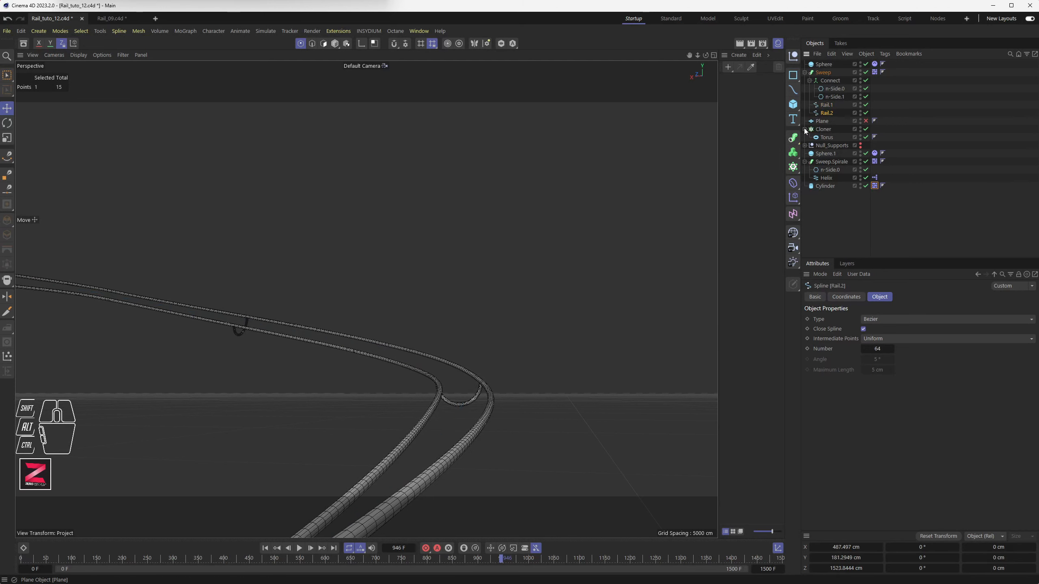
left_click(15, 74)
left_click_drag(20, 84, 51, 103)
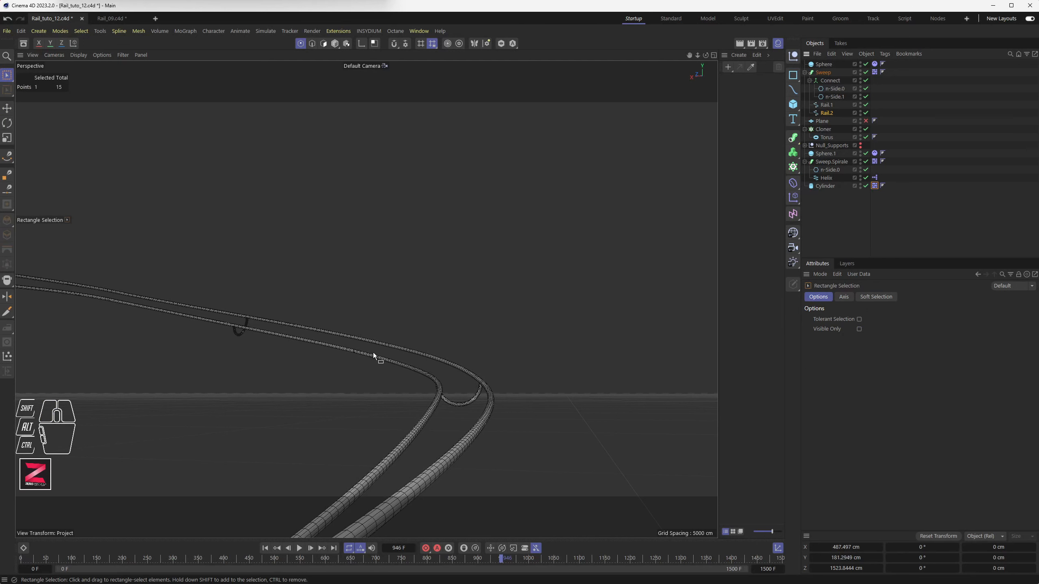
left_click_drag(373, 355, 469, 417)
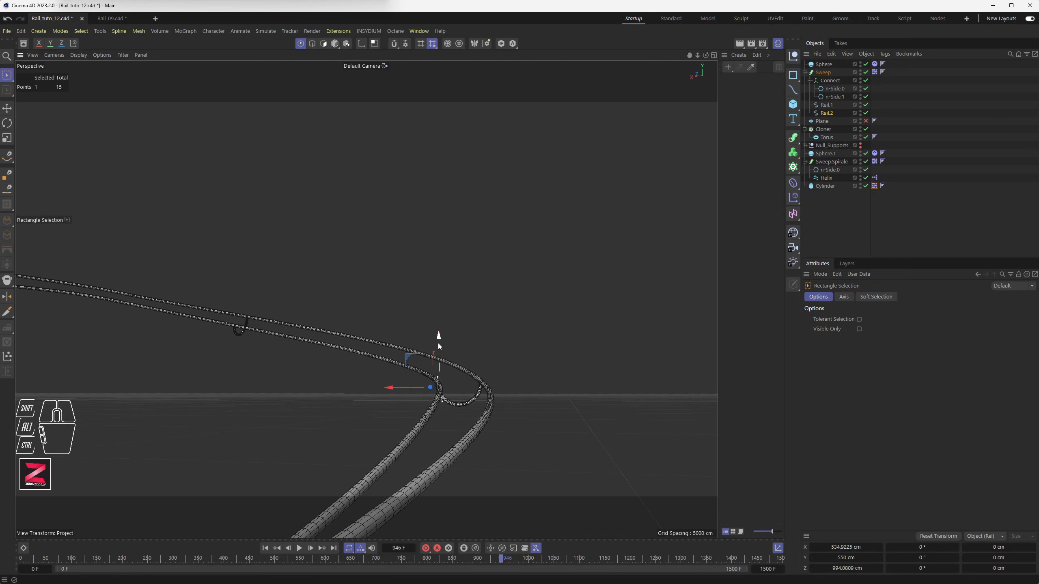
left_click_drag(438, 346, 337, 389)
Replay the simulation from the first frame to check the spheres on the adjusted rail, switching to Model mode
scroll(438, 361, "down", 5)
scroll(369, 360, "down", 4)
left_click(265, 549)
left_click(299, 548)
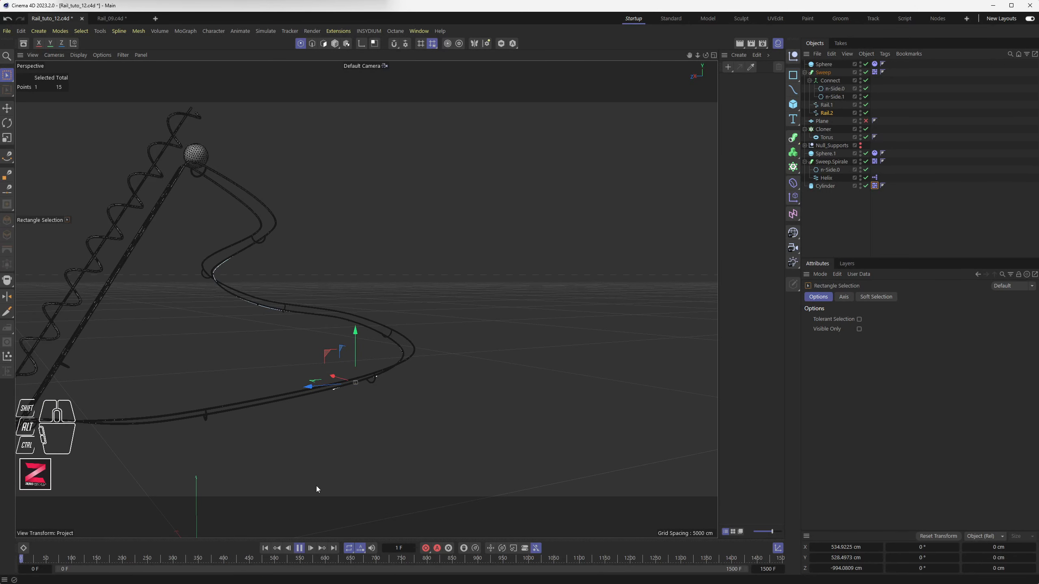
scroll(364, 358, "down", 5)
mouse_move(365, 357)
left_mouse_down("alt")
mouse_move(390, 351)
mouse_move(361, 366)
left_mouse_up("alt")
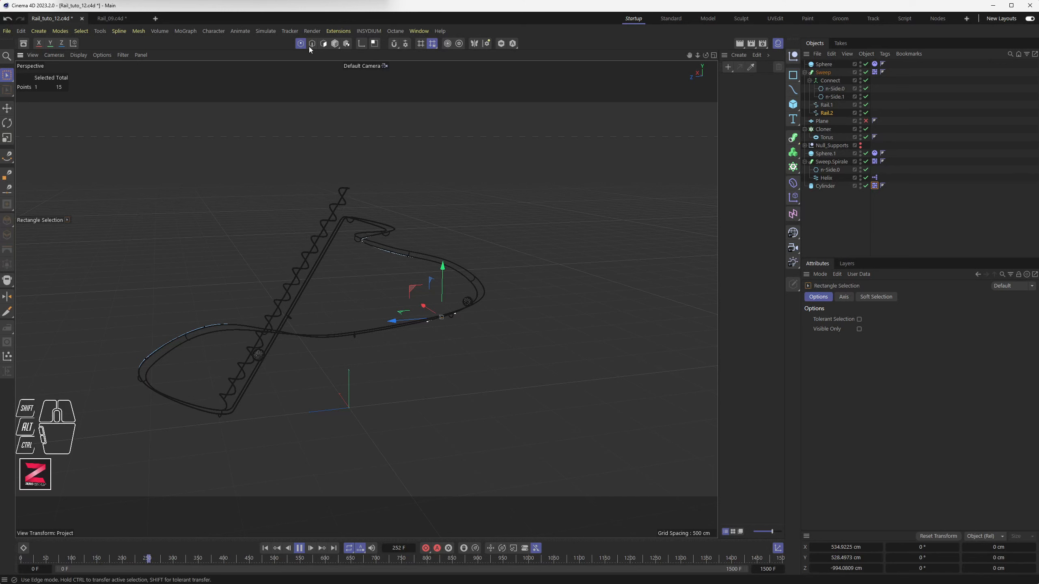
left_click(334, 45)
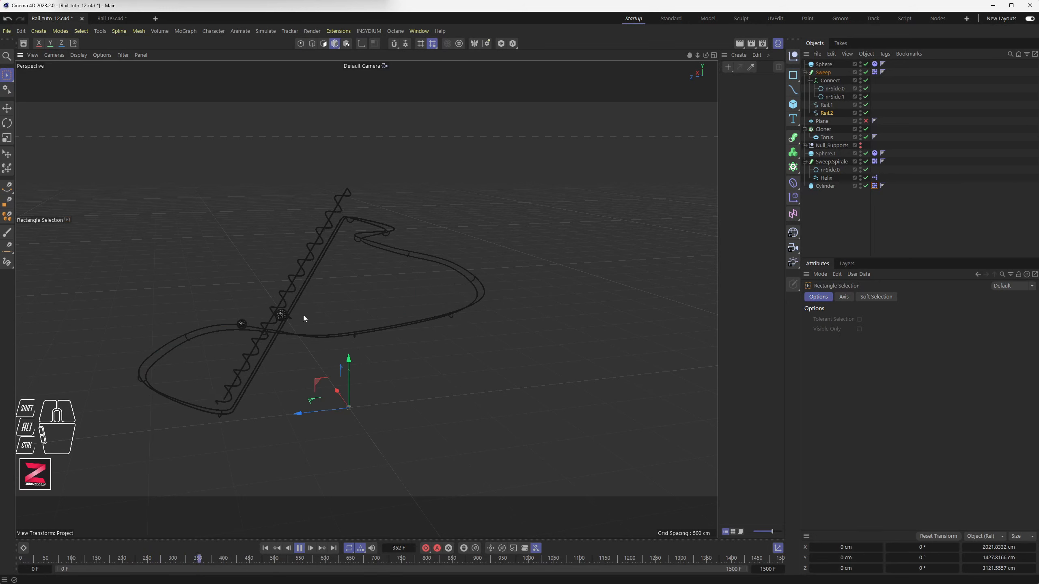
scroll(307, 312, "up", 2, "alt")
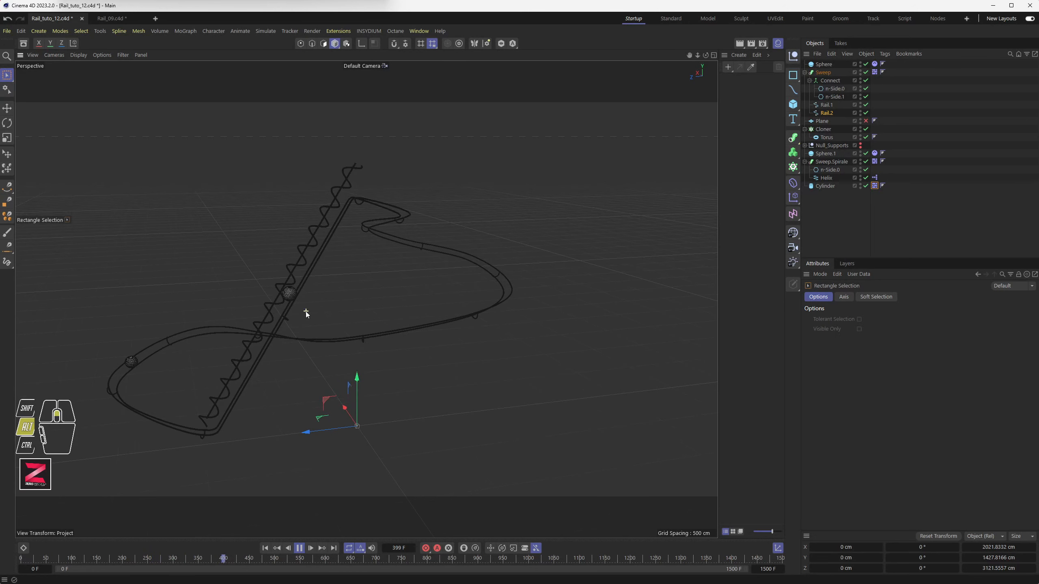
Follow the spheres from several angles as they climb the spiral and roll around the full track during playback
scroll(305, 312, "up", 4, "alt")
middle_click_drag(306, 311, 380, 276, "alt")
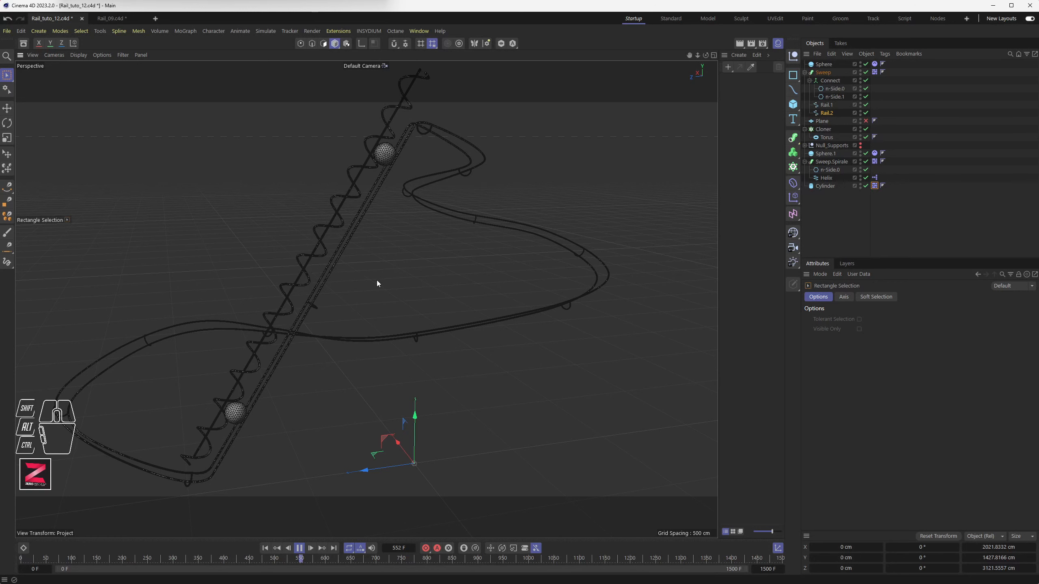
scroll(391, 268, "down", 2)
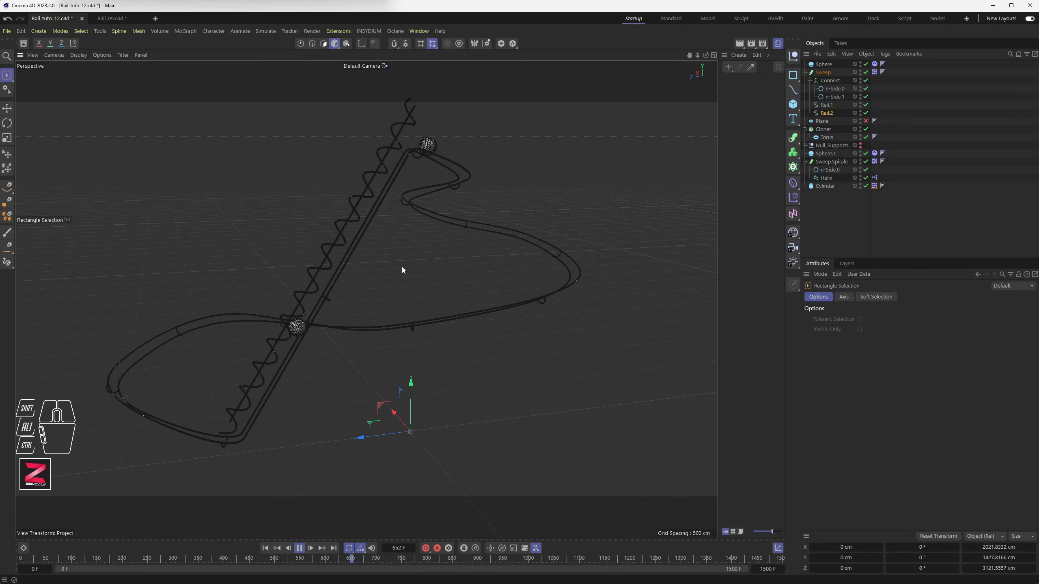
left_click(424, 262)
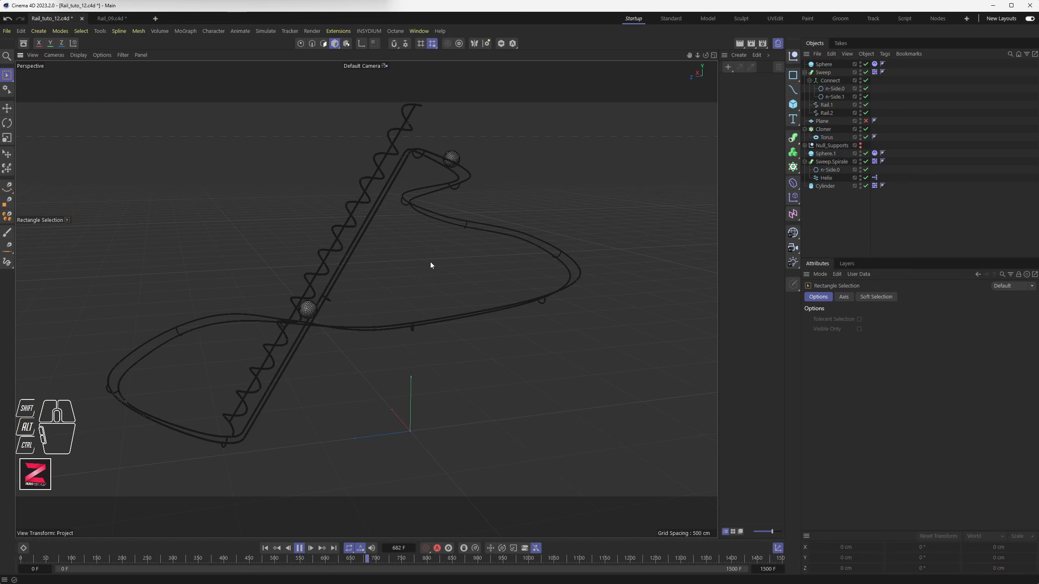
left_click_drag(430, 264, 398, 284, "alt")
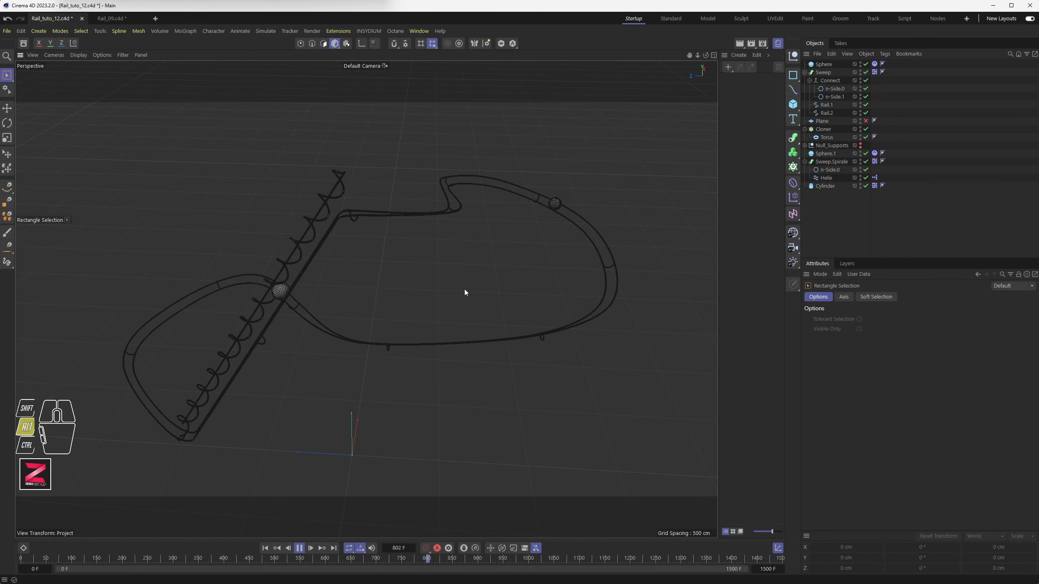
left_click_drag(464, 289, 491, 285, "alt")
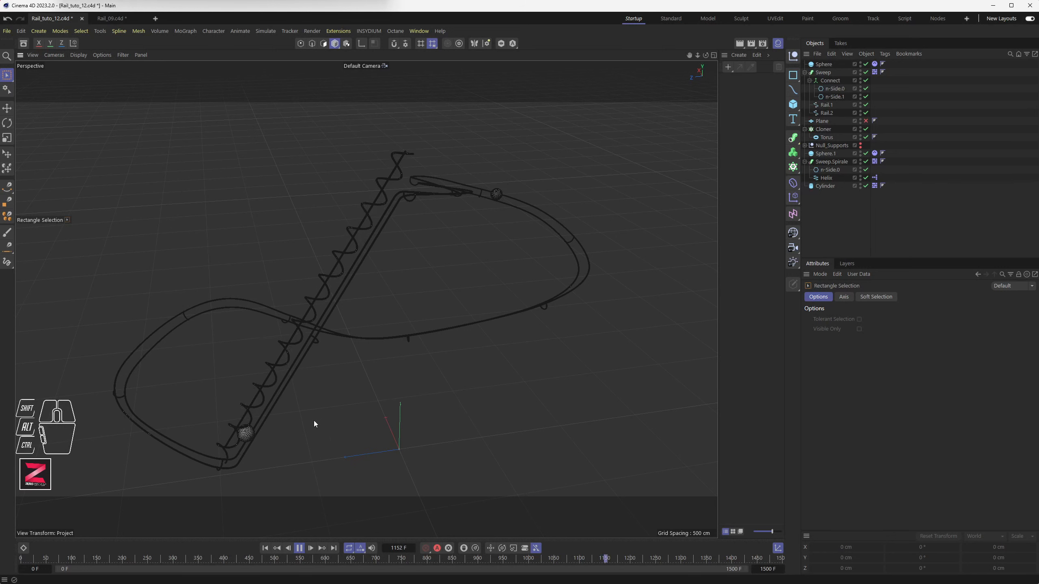
left_click_drag(315, 422, 366, 347, "alt")
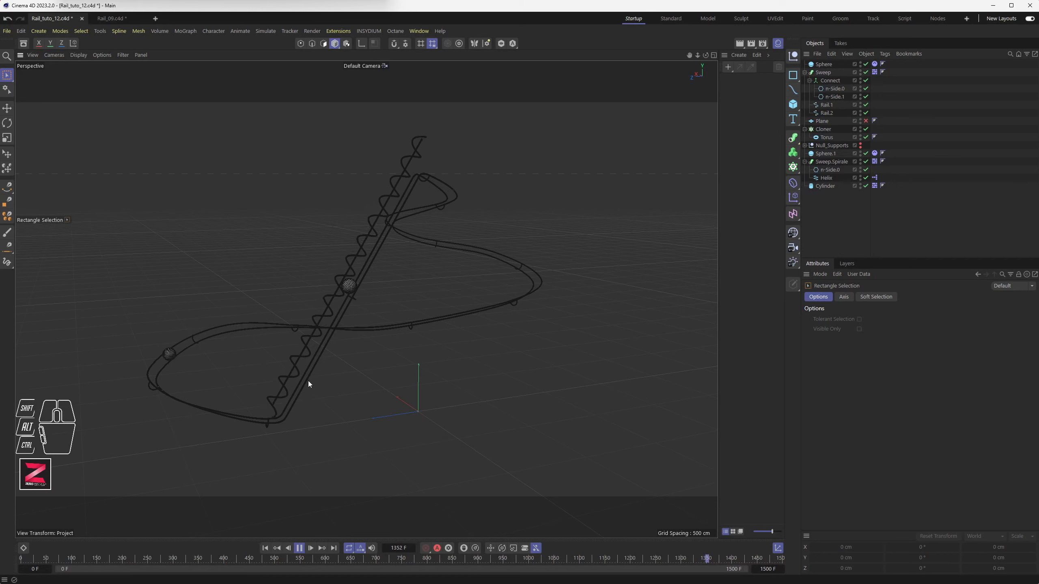
left_click_drag(308, 381, 366, 362, "alt")
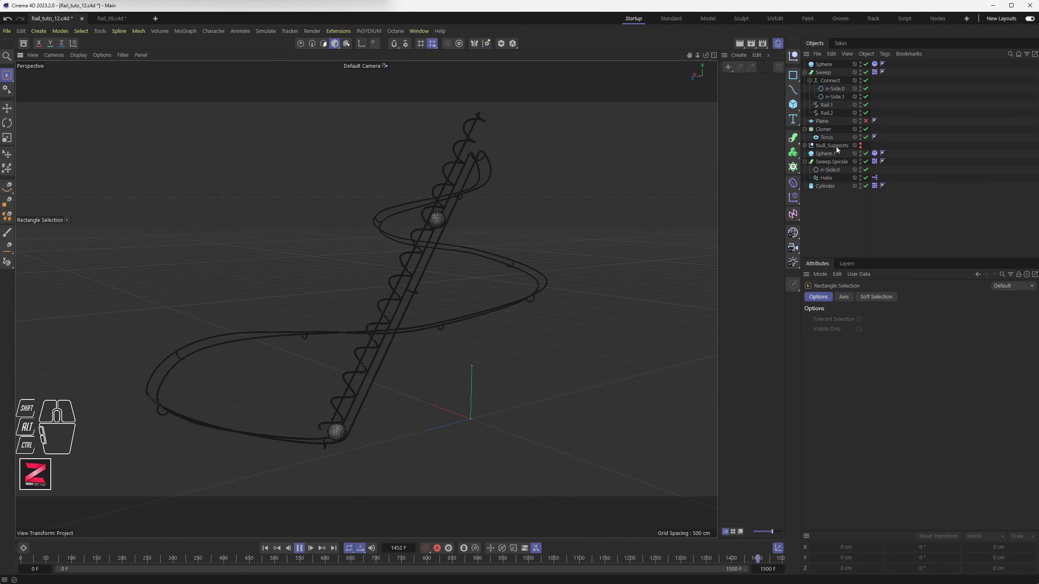
Show the Null_Supports group and enable the Plane floor while the simulation plays
left_click(861, 144)
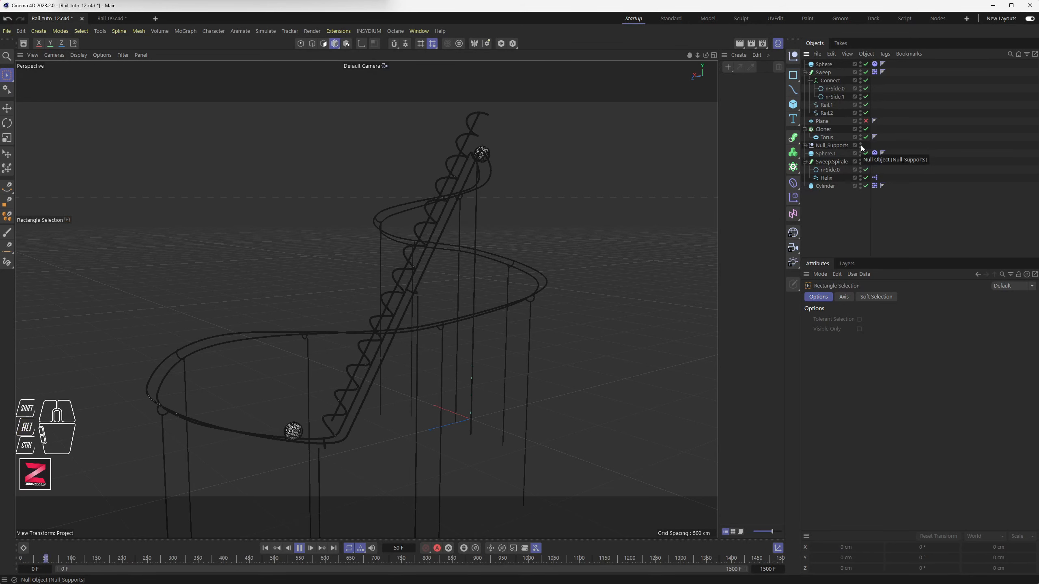
left_click(866, 121)
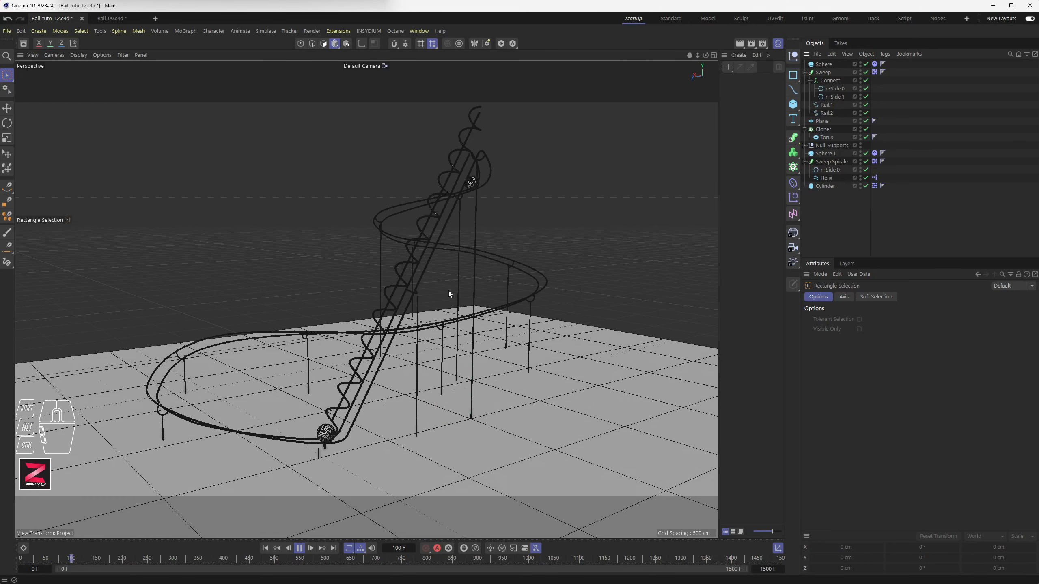
mouse_move(448, 290)
left_mouse_down("alt")
mouse_move(411, 324)
mouse_move(444, 322)
mouse_move(436, 280)
mouse_move(484, 273)
mouse_move(447, 294)
mouse_move(530, 296)
mouse_move(523, 287)
mouse_move(432, 299)
mouse_move(469, 291)
left_mouse_up("alt")
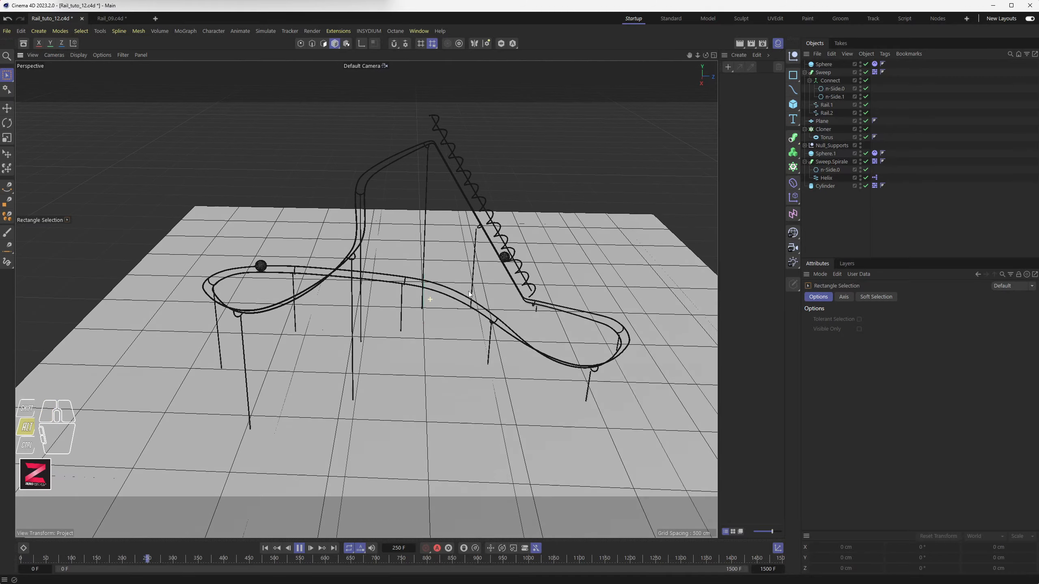
middle_click_drag(468, 290, 469, 300, "alt")
Inspect the spheres climbing the spiral up close, stop the playback and return to the first frame
scroll(471, 295, "up", 8)
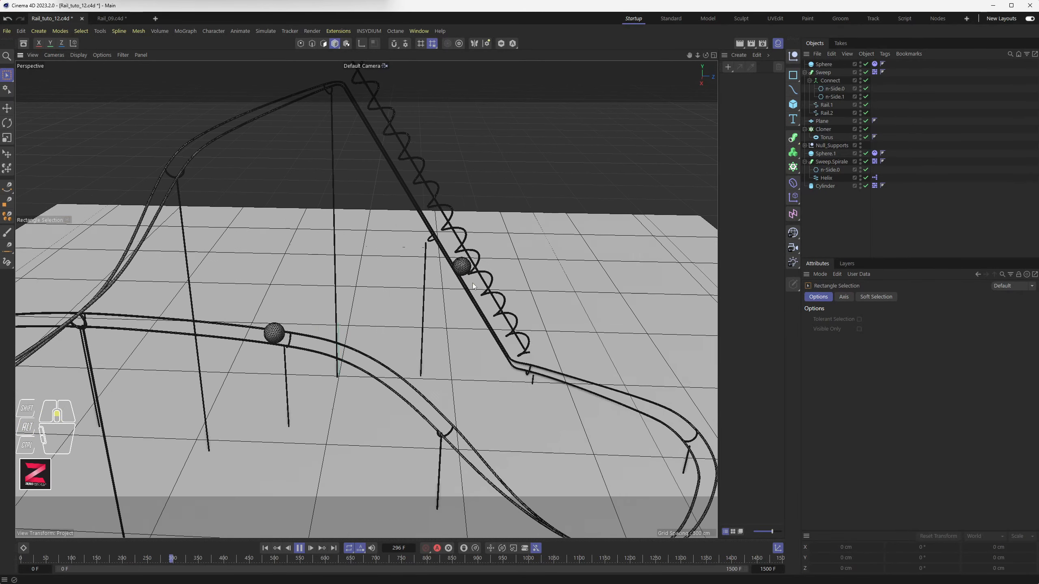
scroll(473, 286, "up", 3)
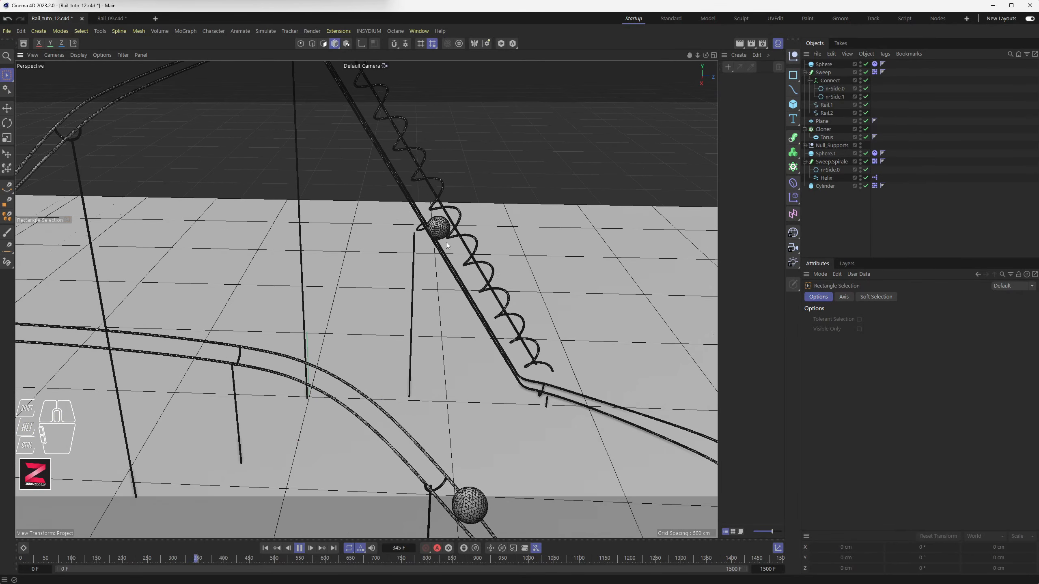
scroll(444, 256, "up", 1)
scroll(444, 255, "down", 4)
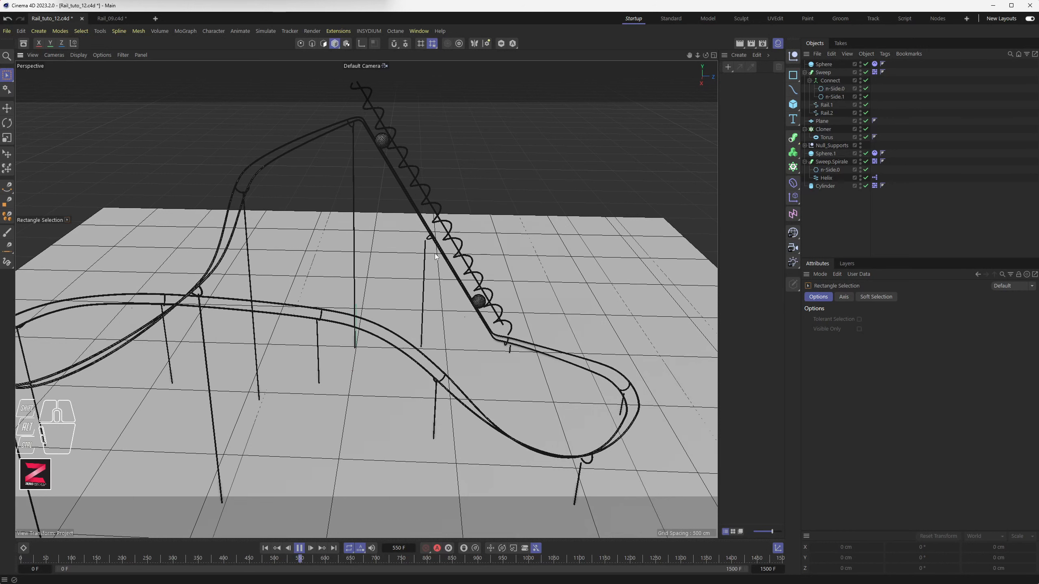
left_click(299, 548)
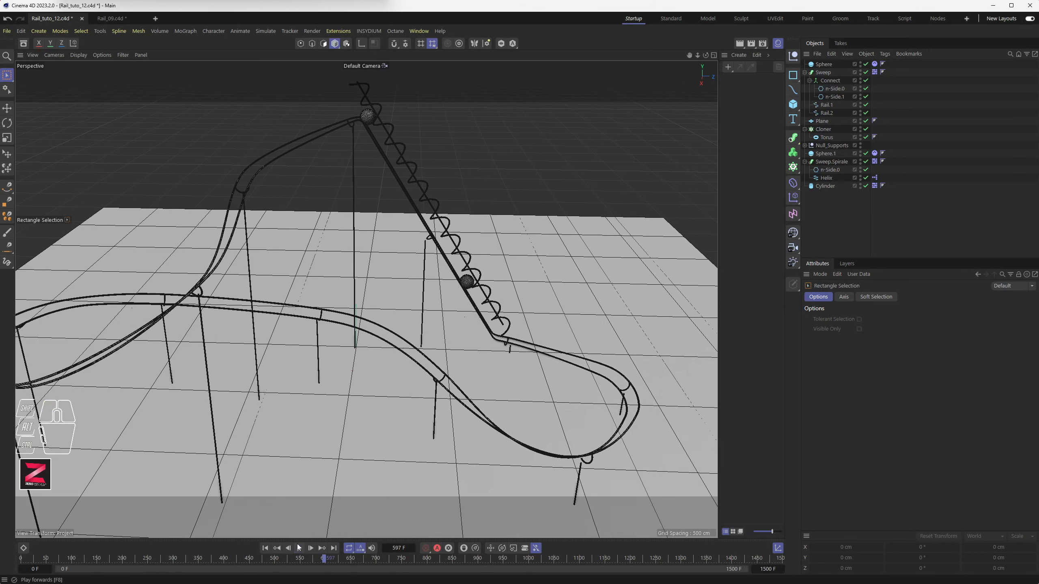
left_click(268, 549)
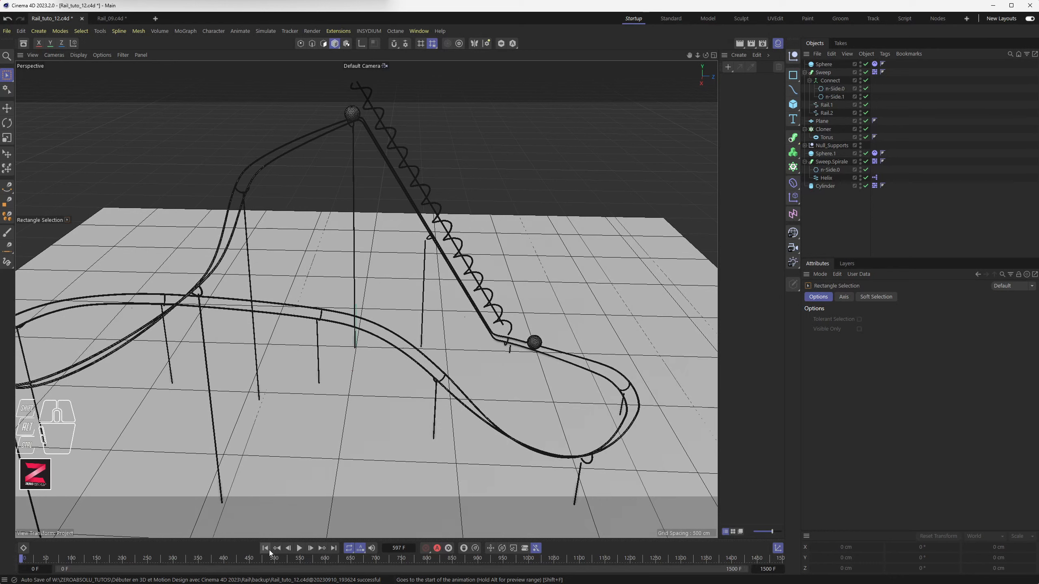
Duplicate Sphere.1 further along the lower rails to about X 313, Z 1359.6 cm, and move both spheres to the end of the object hierarchy
left_click(535, 342)
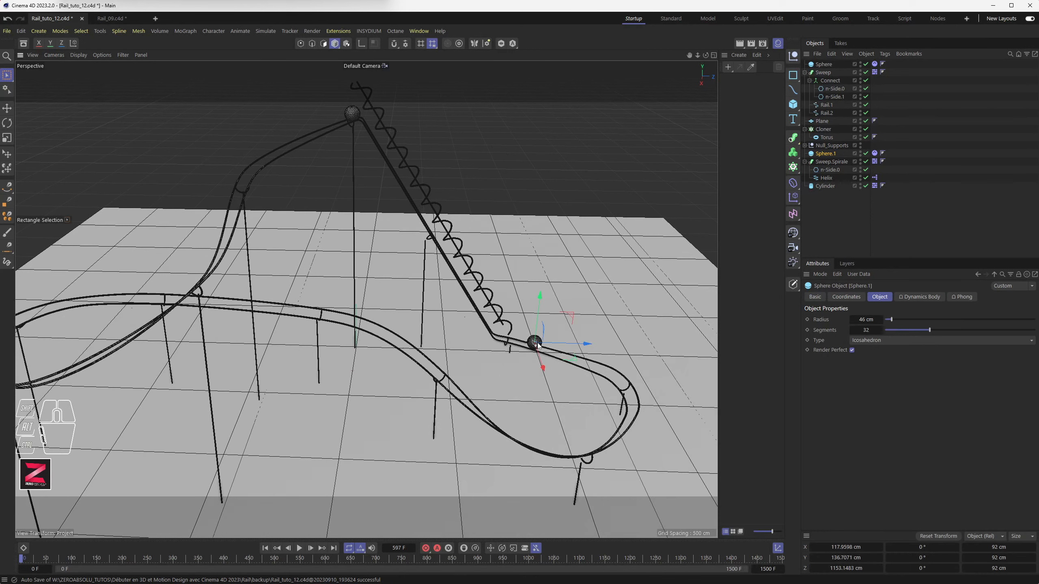
scroll(552, 364, "up", 5)
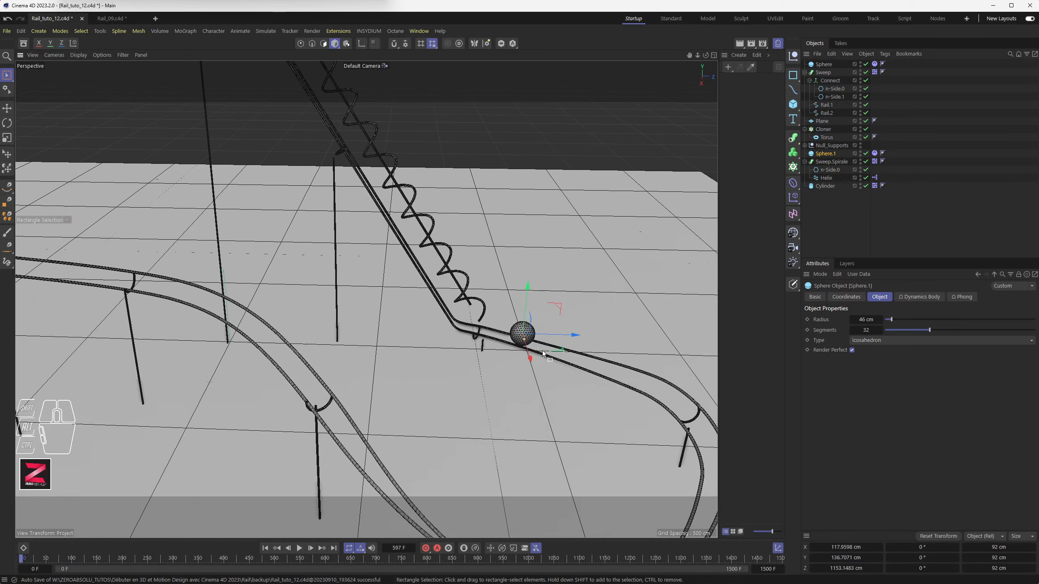
left_click_drag(550, 365, 534, 368, "alt")
scroll(535, 354, "down", 5)
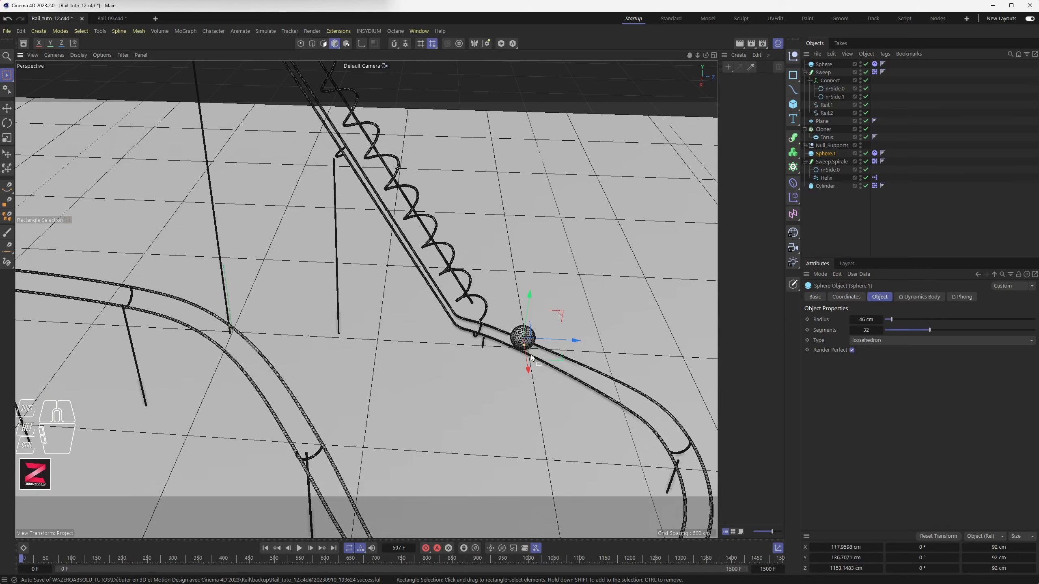
middle_click(535, 354)
middle_click(576, 138)
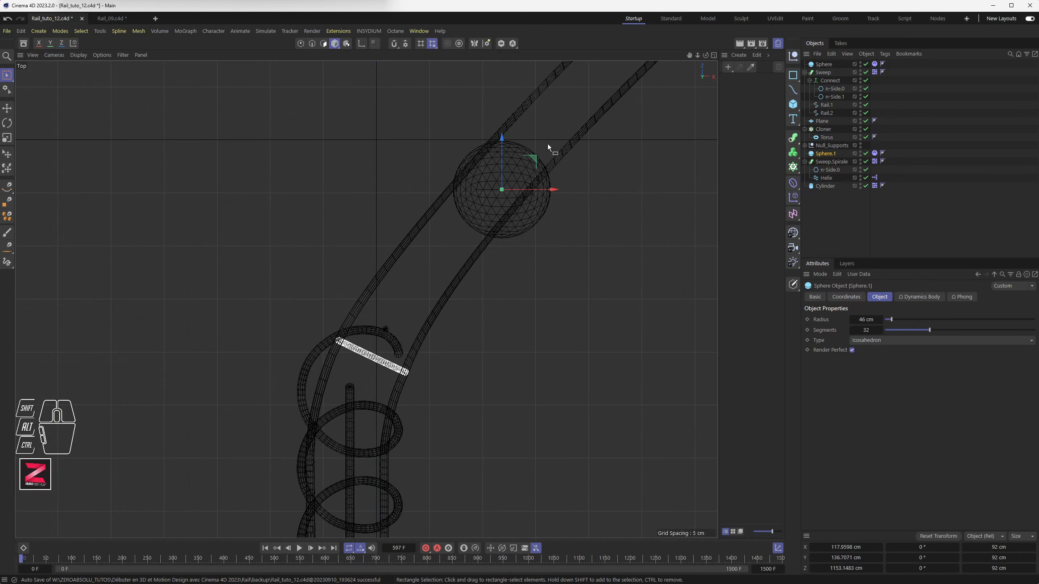
middle_click_drag(581, 185, 333, 365, "alt")
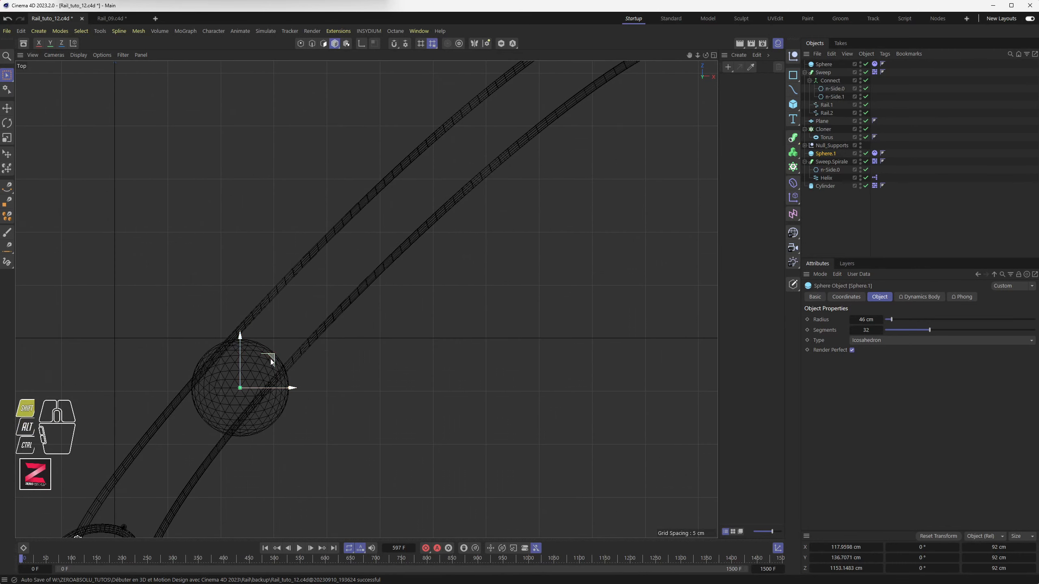
left_click_drag(273, 355, 480, 137, "ctrl")
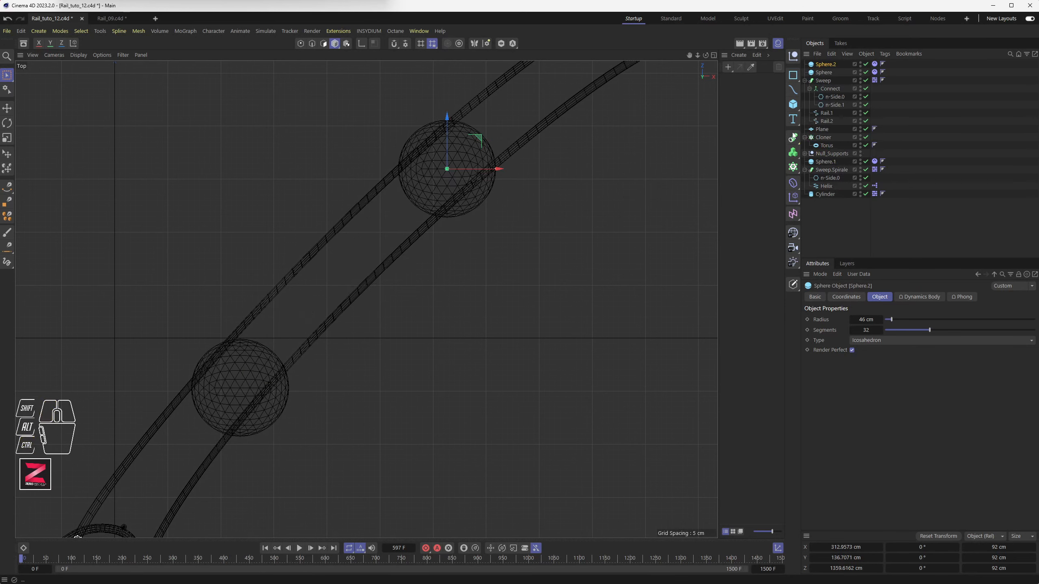
left_click_drag(837, 197, 834, 210)
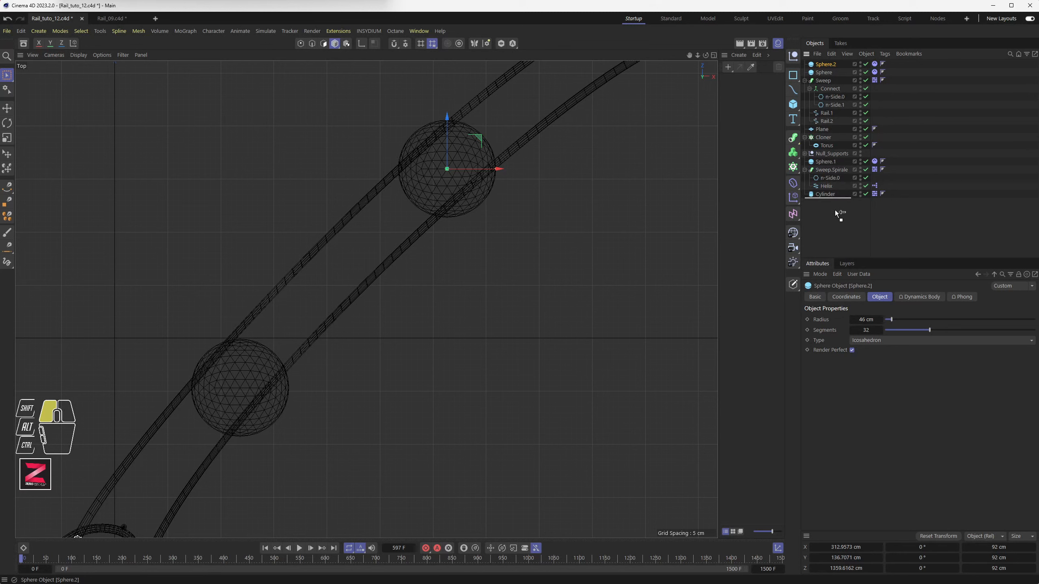
left_click(826, 153)
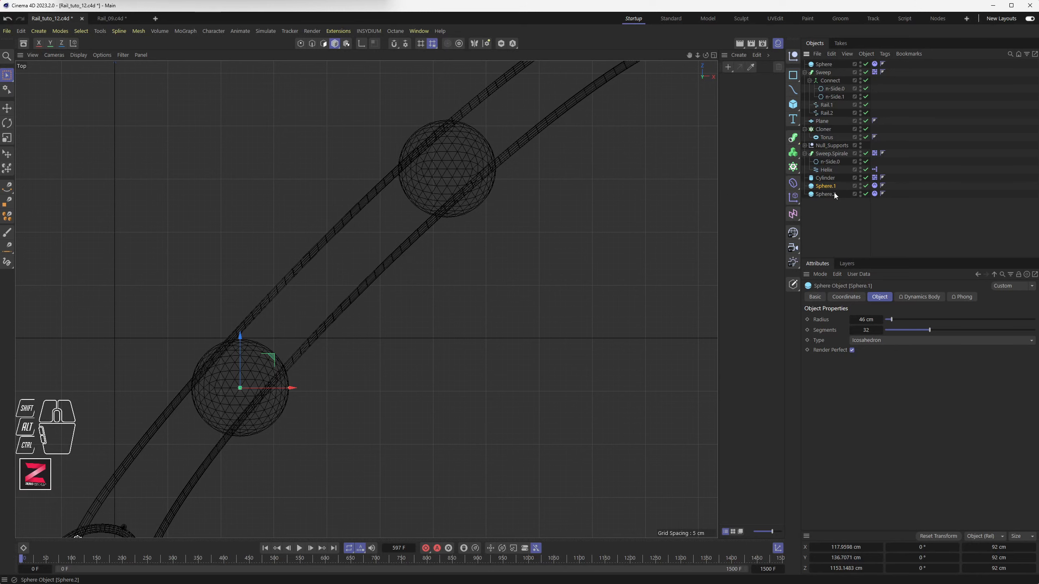
Duplicate Sphere.2 further along the curve in the Top view, to about X 598.4, Z 1537.3 cm
middle_click_drag(566, 181, 395, 335, "alt")
scroll(395, 335, "down", 3, "alt")
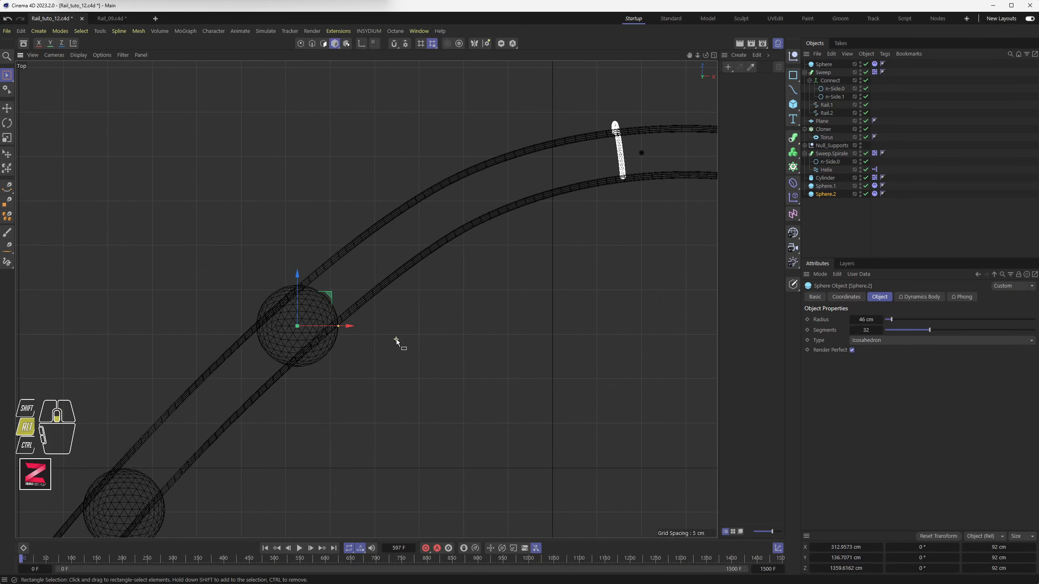
left_click_drag(360, 300, 503, 183, "ctrl")
middle_click(488, 263)
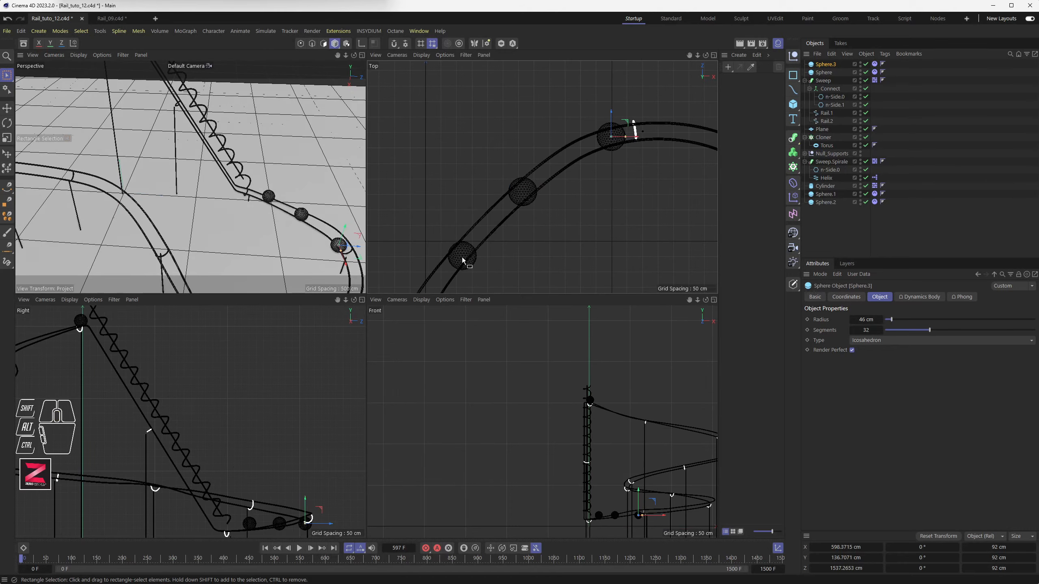
Raise Sphere.2 to about Y 160.6 cm and center it between the rails at about X 323.3, Z 1350.7 cm
middle_click(299, 230)
scroll(591, 380, "up", 10)
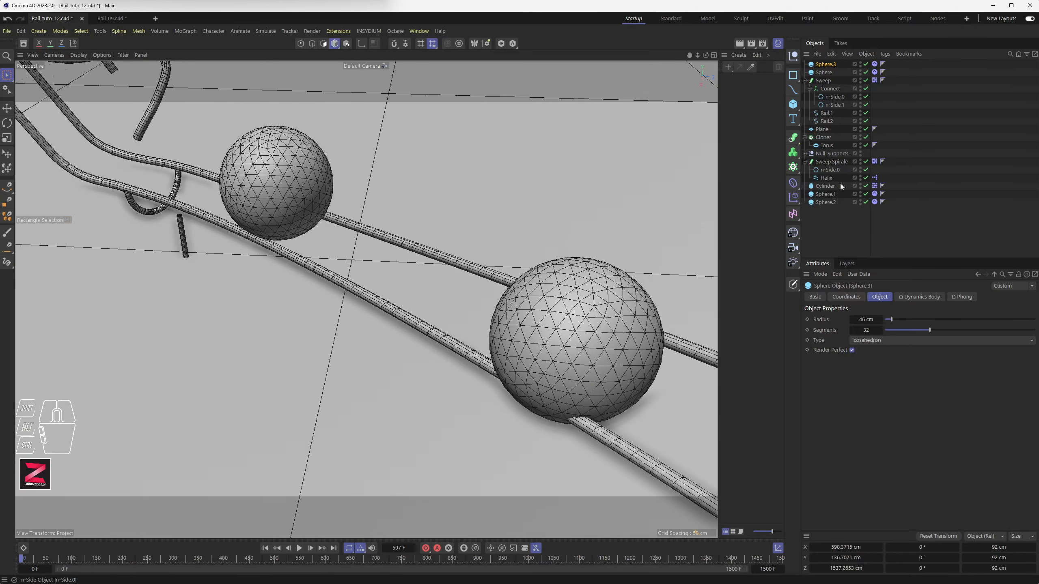
left_click_drag(584, 399, 572, 396, "alt")
middle_click_drag(572, 396, 335, 315, "alt")
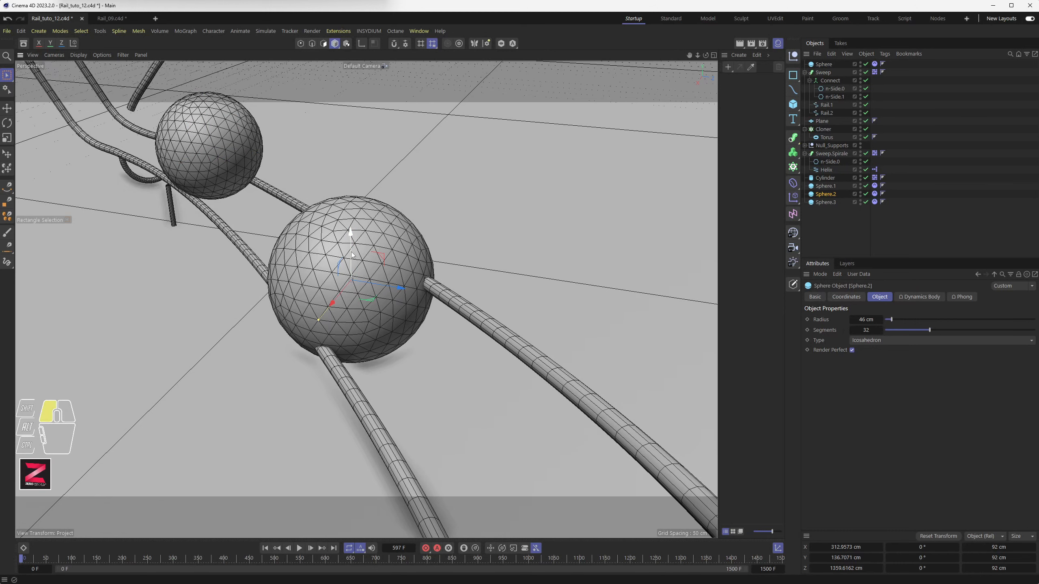
left_click_drag(351, 252, 351, 211)
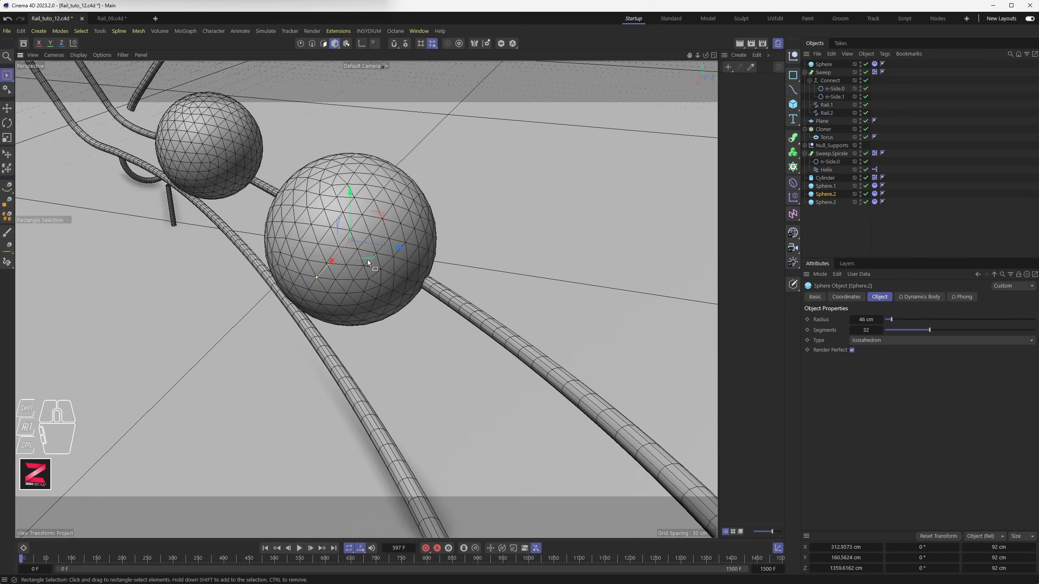
left_click_drag(368, 259, 356, 261)
left_click_drag(397, 350, 379, 333, "alt")
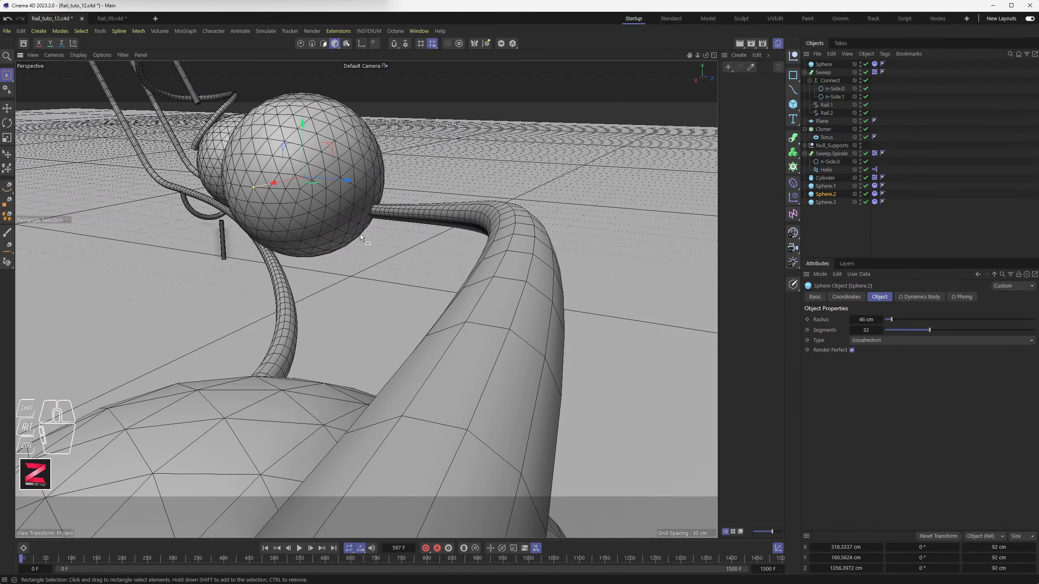
left_click_drag(312, 183, 538, 167)
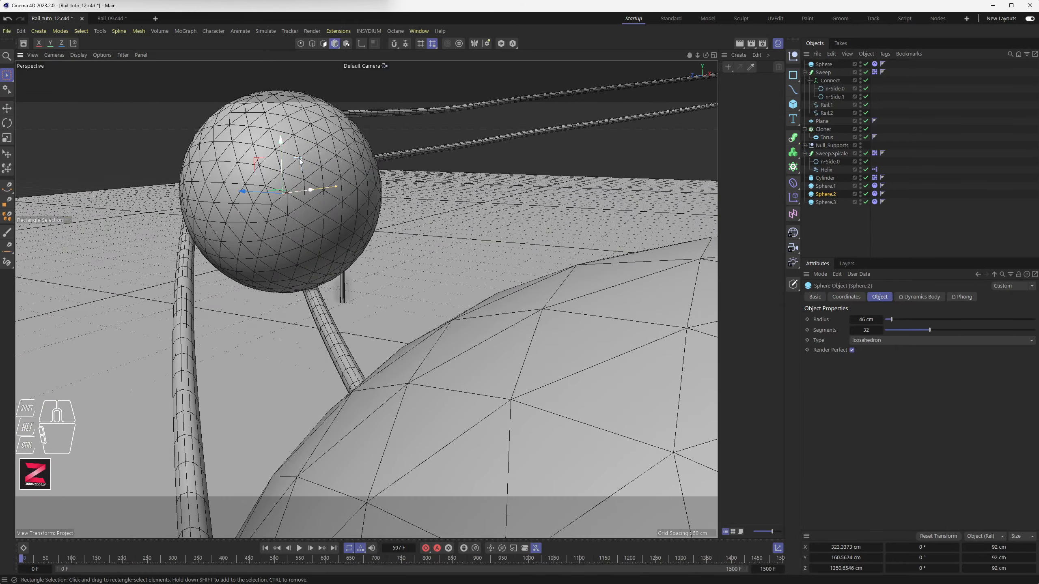
Raise Sphere.3 to about Y 200.6 cm and shift it to about Z 1513 cm so it rests between the curved rails
left_click_drag(289, 171, 170, 204, "alt")
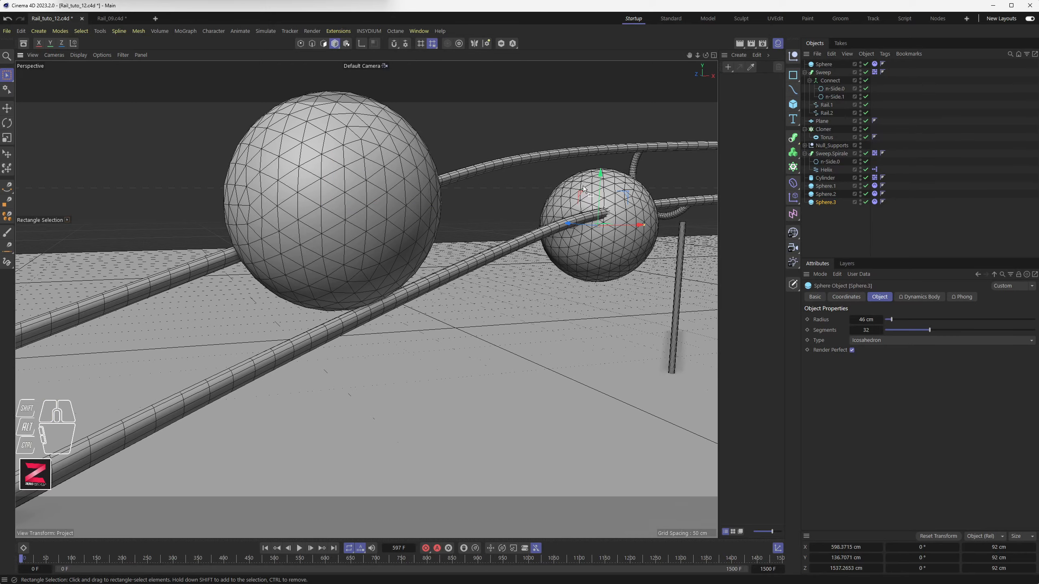
left_click_drag(600, 180, 602, 98)
left_click_drag(554, 187, 578, 147, "alt")
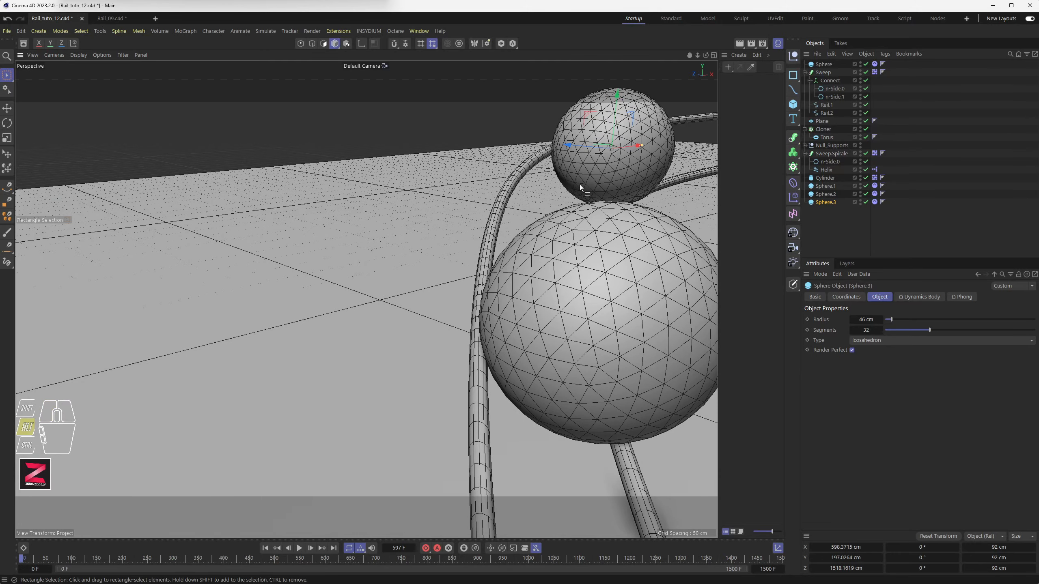
mouse_move(580, 185)
left_mouse_down("alt")
mouse_move(612, 202)
mouse_move(620, 168)
mouse_move(593, 174)
left_mouse_up("alt")
scroll(597, 195, "up", 8, "alt")
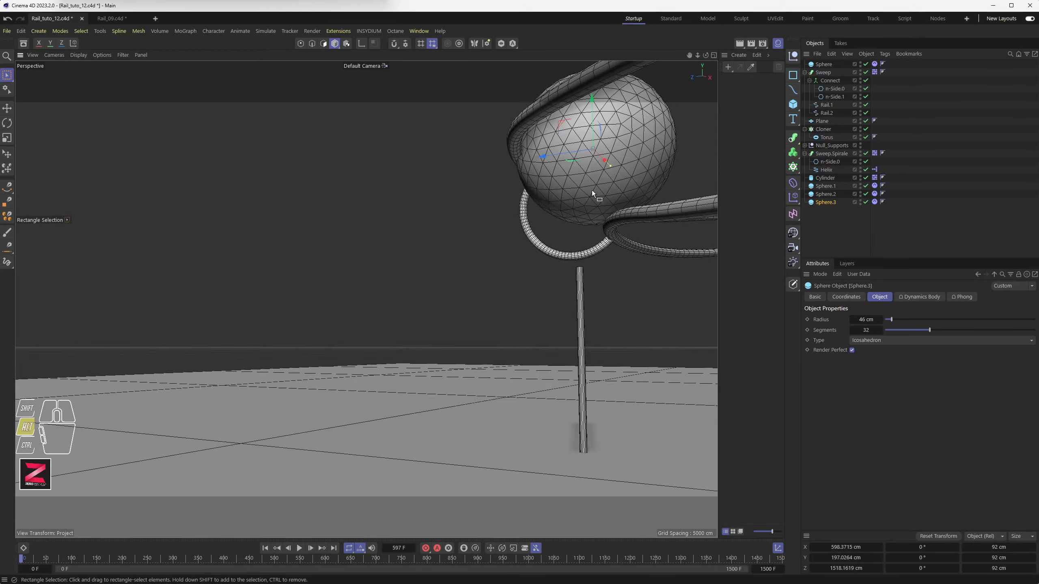
left_click_drag(544, 193, 287, 78, "alt")
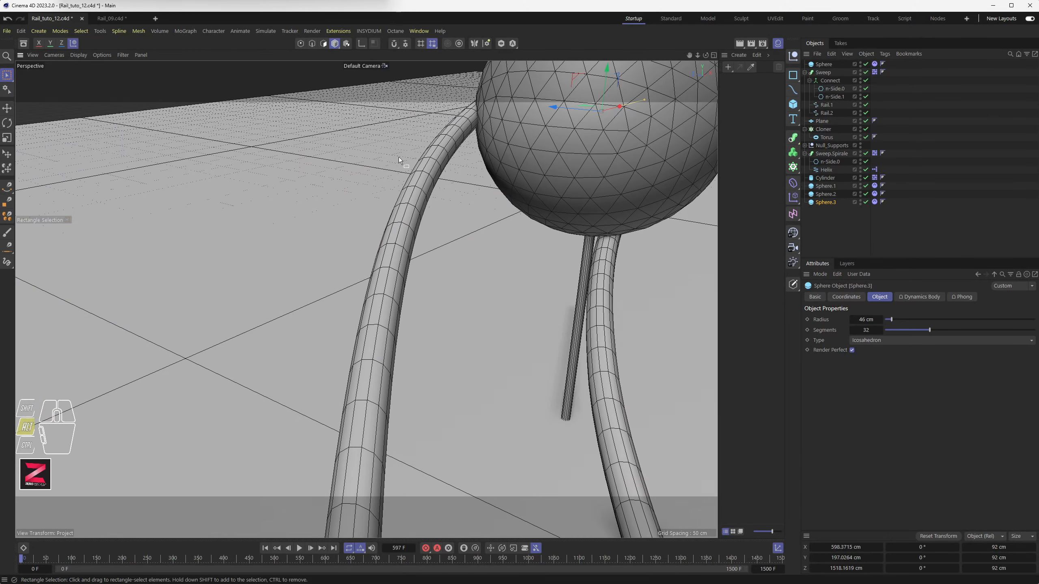
left_click_drag(400, 158, 250, 322, "alt")
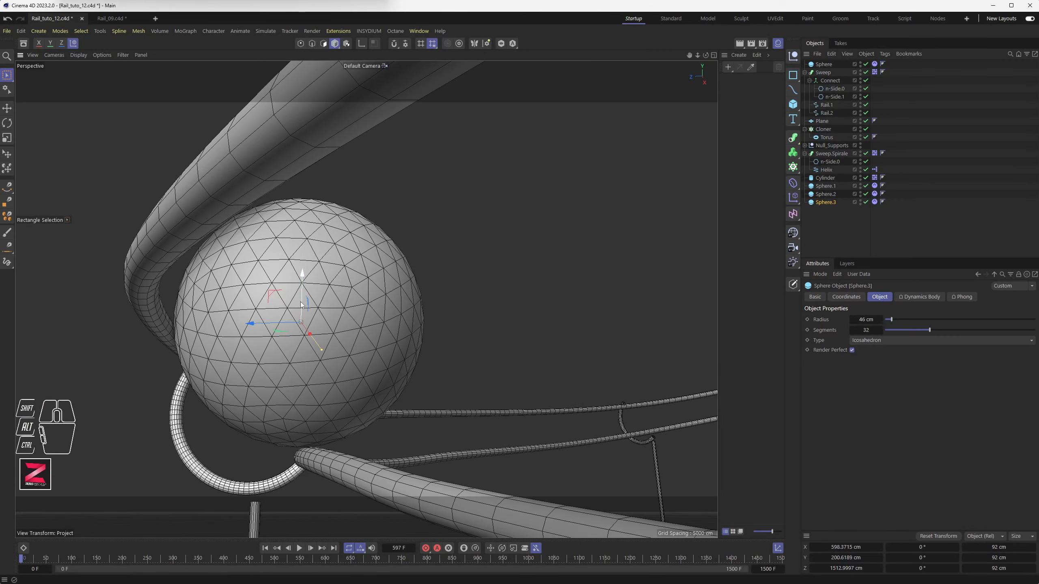
Lower Sphere.3 slightly, to about Y 200.4 cm, so it rests on the curved rails
left_click_drag(302, 274, 302, 275)
left_click_drag(207, 323, 154, 364, "alt")
scroll(250, 373, "down", 8)
scroll(250, 385, "down", 3)
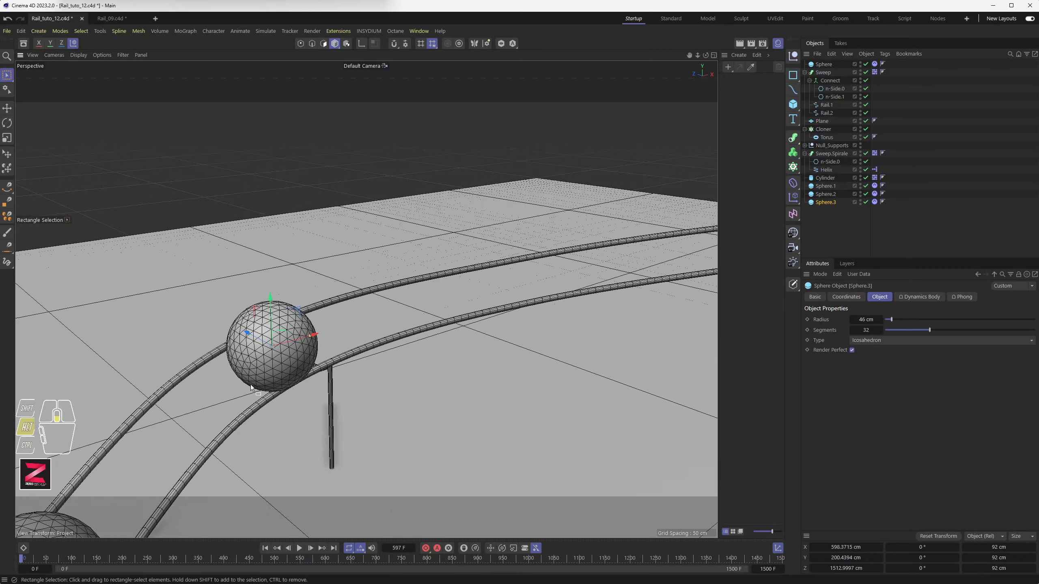
Play the simulation to check how the three added spheres roll towards the spiral, and return to the first frame
middle_click_drag(250, 385, 375, 335, "alt")
left_click_drag(376, 335, 346, 356, "alt")
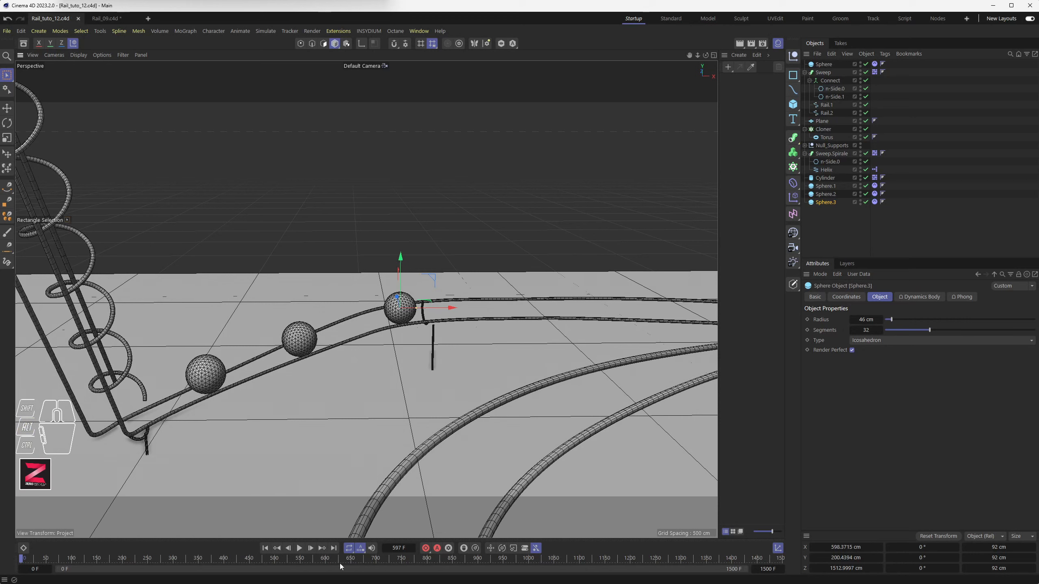
left_click(300, 548)
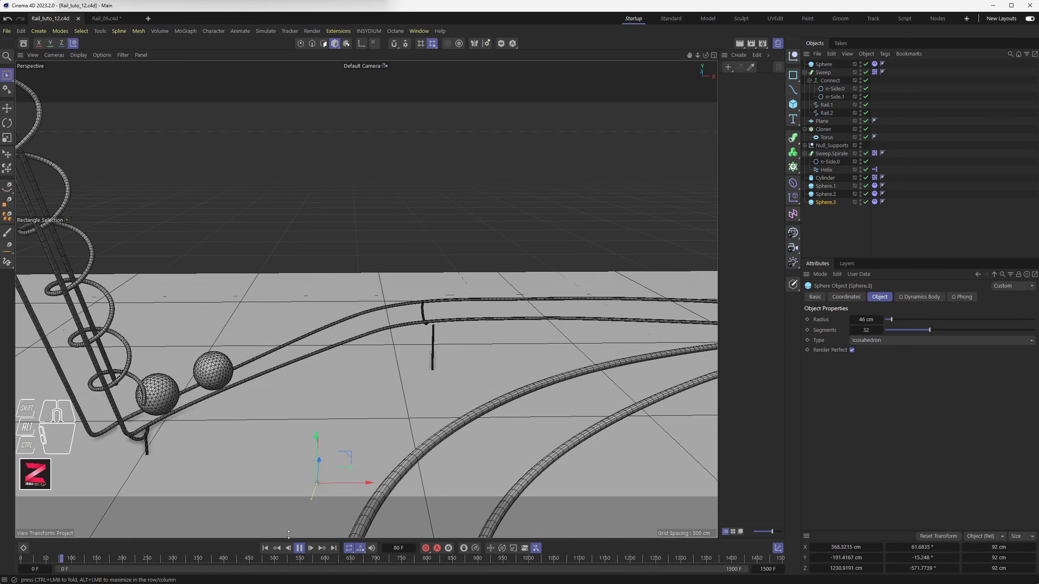
left_click(276, 549)
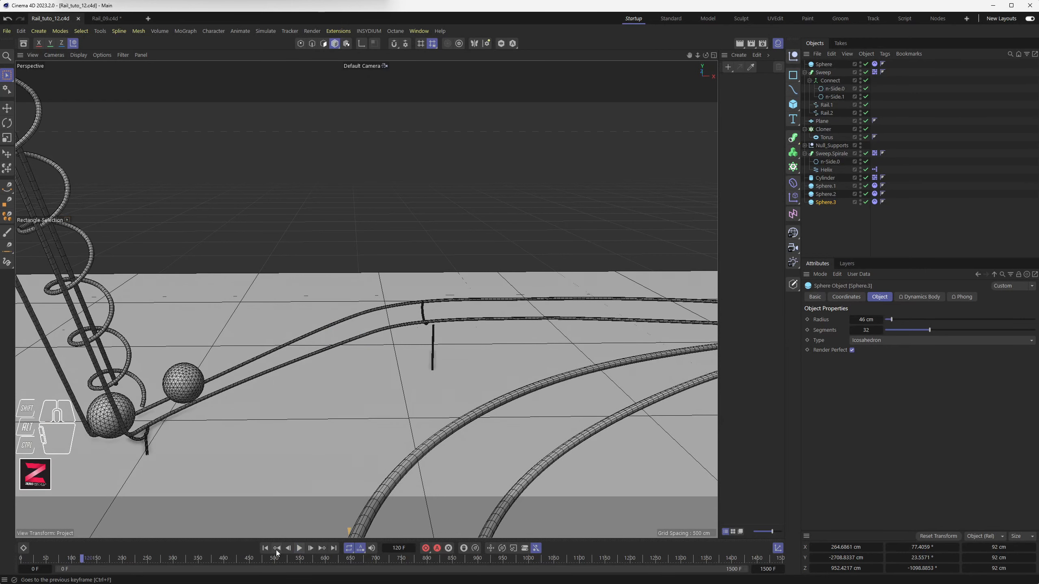
left_click(267, 549)
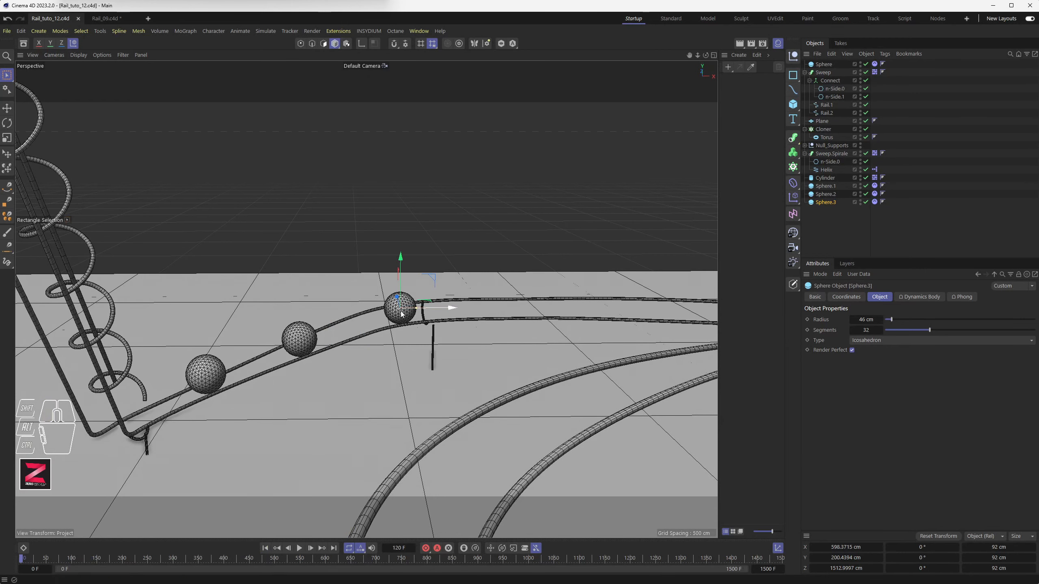
Move Sphere.3 back along the rails towards Sphere.2, to about X 487.2, Y 155.4, Z 1481.4 cm
left_click_drag(395, 340, 361, 281, "alt")
scroll(389, 310, "up", 5)
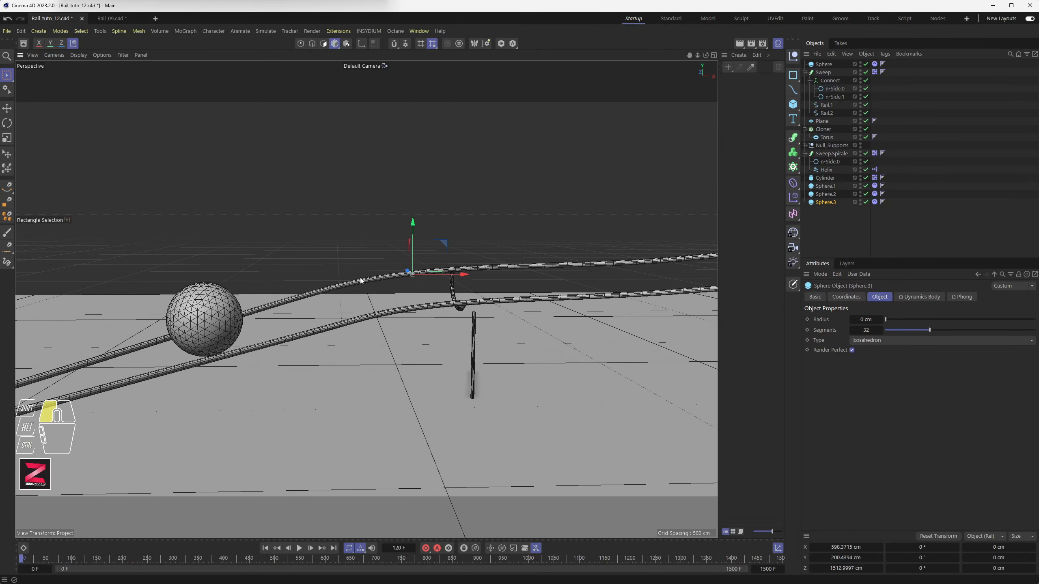
key("ctrl+z")
left_click_drag(457, 276, 364, 278)
left_click_drag(325, 241, 326, 273)
left_click_drag(235, 359, 281, 393, "alt")
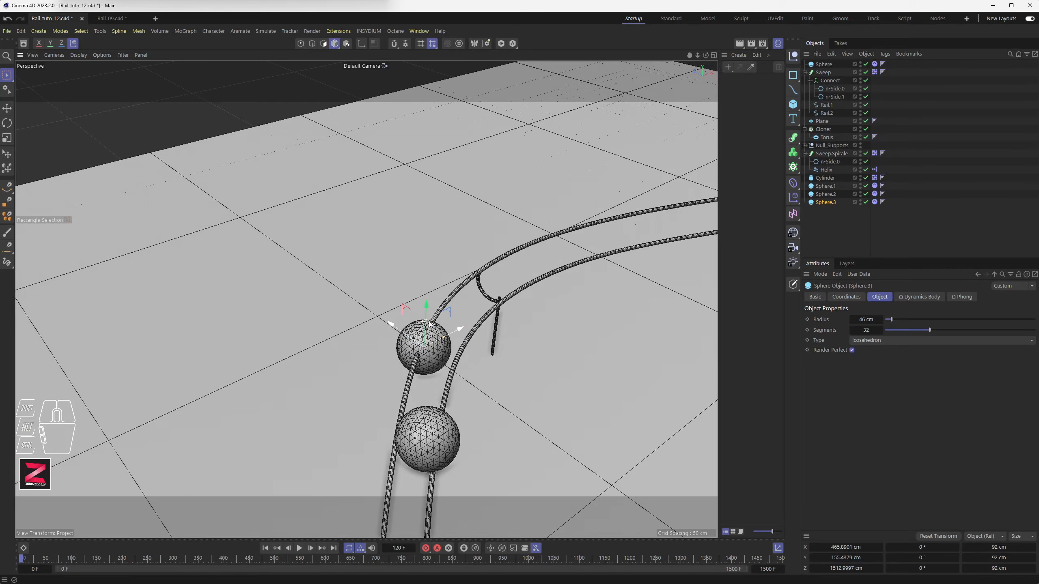
left_click_drag(429, 323, 451, 327)
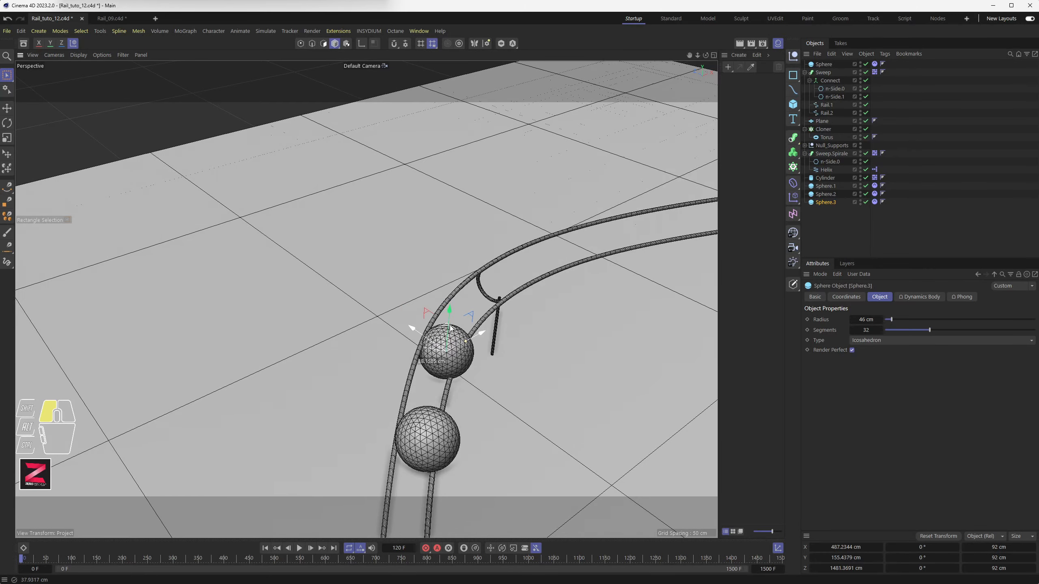
Raise Sphere.3 to about Y 184.9 cm and shift it to about Z 1469.5 cm, just above the rails
scroll(446, 368, "up", 8)
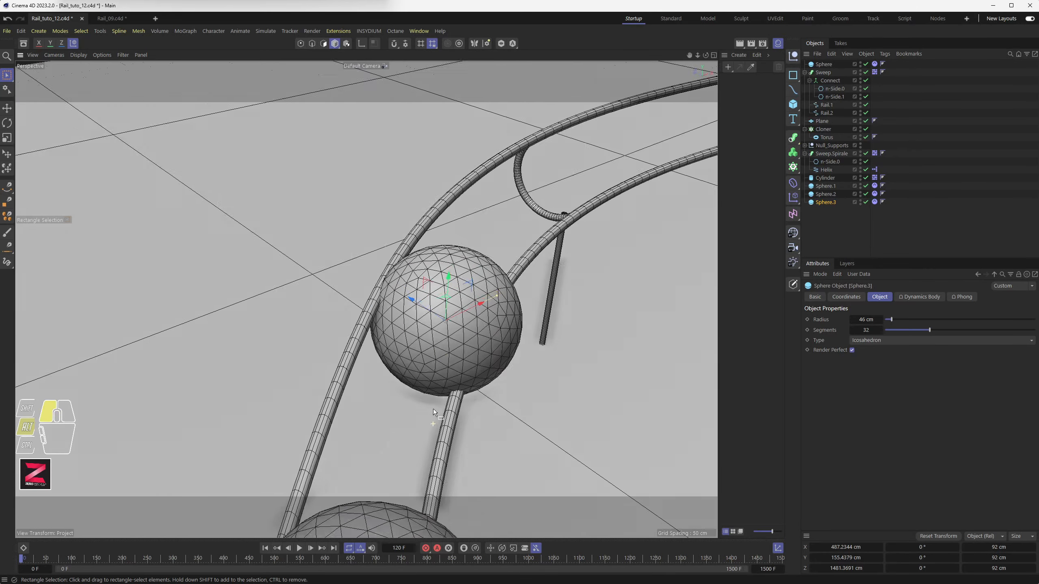
left_click_drag(433, 409, 318, 311, "alt")
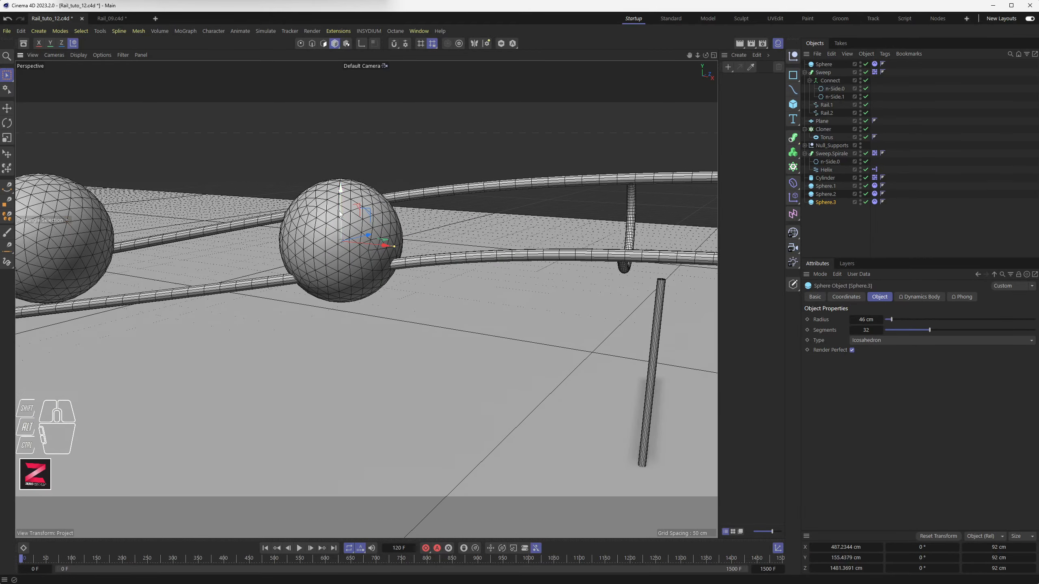
left_click_drag(340, 213, 341, 169)
left_click_drag(341, 169, 361, 237, "alt")
left_click_drag(474, 199, 432, 260)
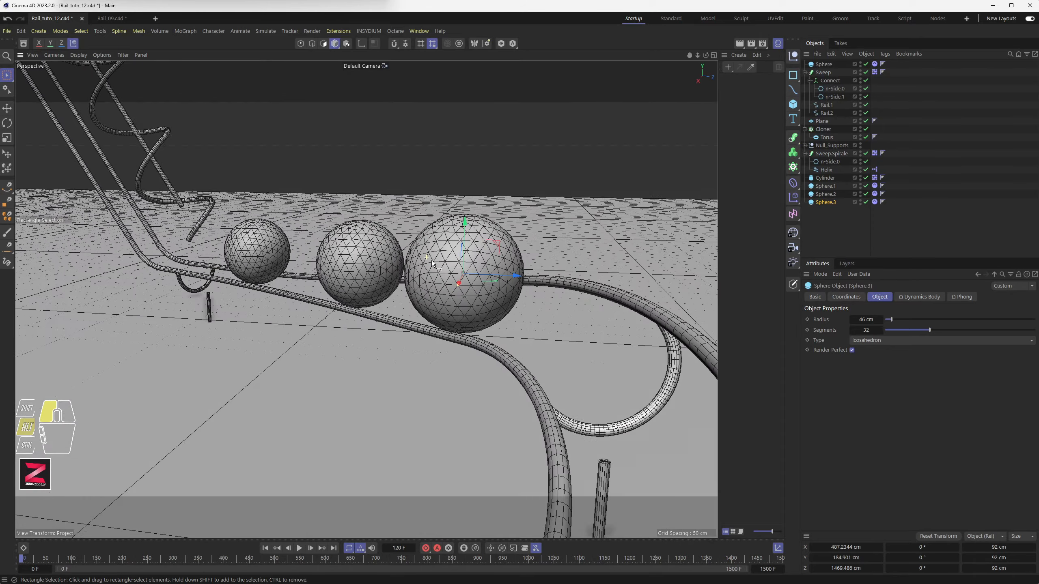
Edit the points of the Rail.2 spline and slightly lower the one on the outer bend beside Sphere.3
left_click_drag(582, 301, 538, 389, "alt")
middle_click_drag(538, 390, 379, 372, "alt")
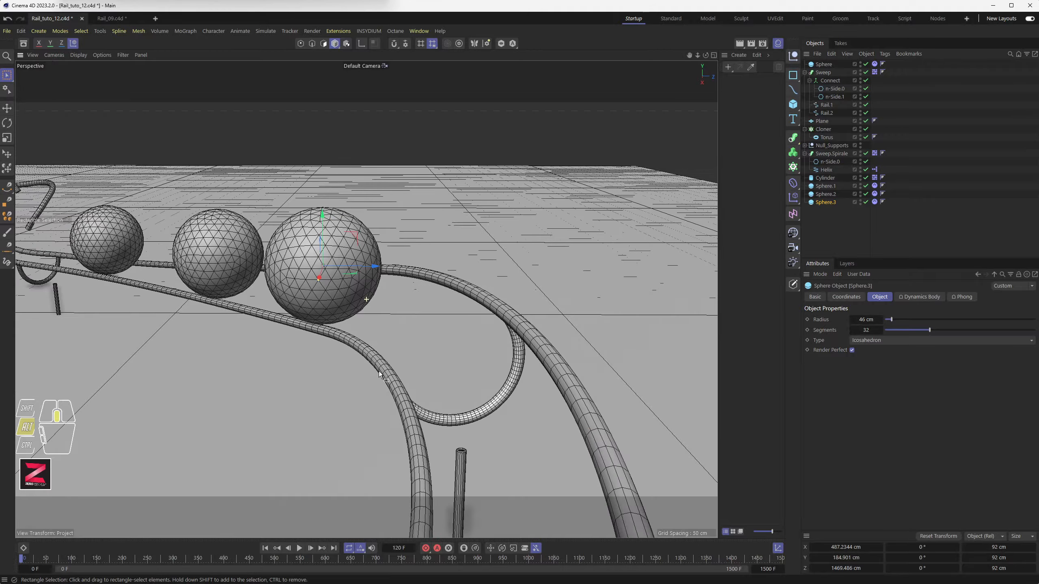
left_click_drag(390, 391, 593, 378, "alt")
left_click_drag(579, 339, 735, 185, "alt")
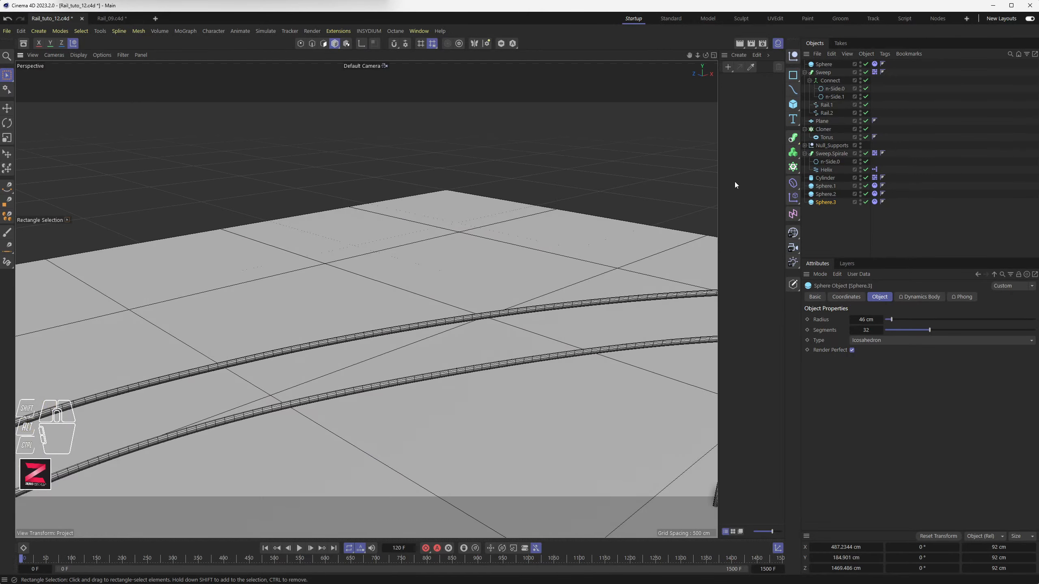
left_click(828, 113)
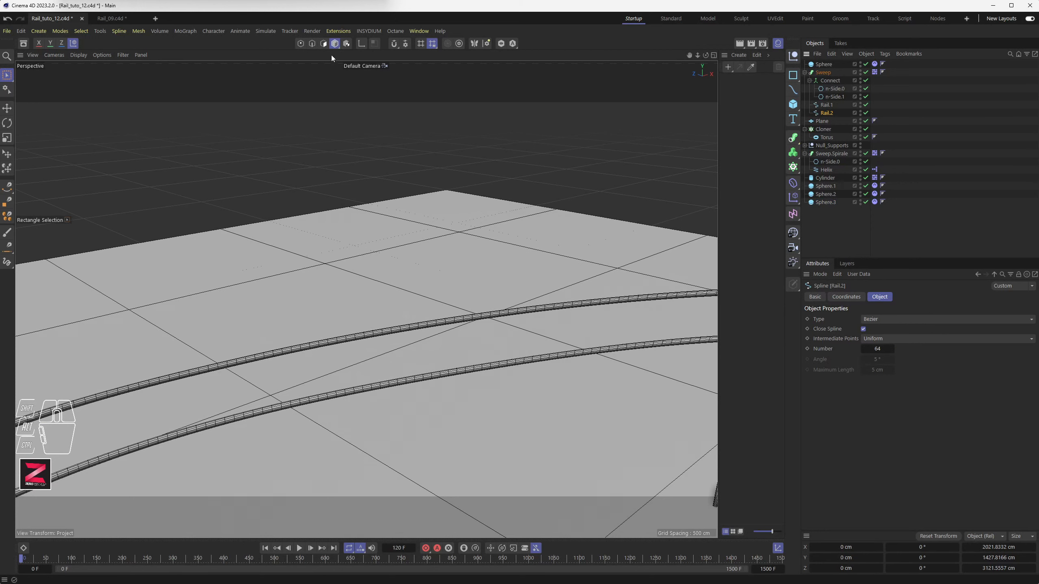
left_click(303, 44)
scroll(249, 390, "down", 3)
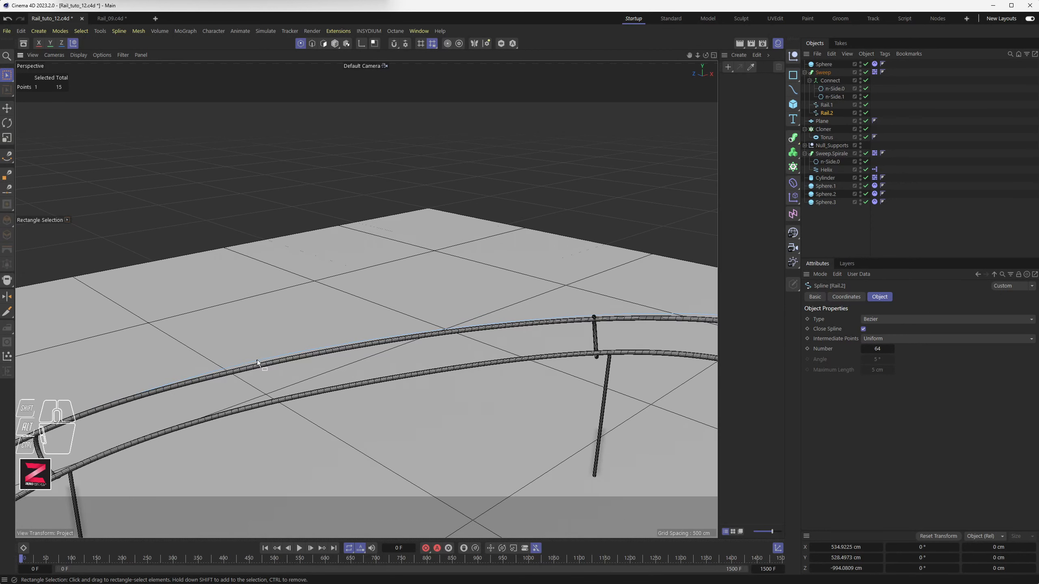
middle_click(237, 411)
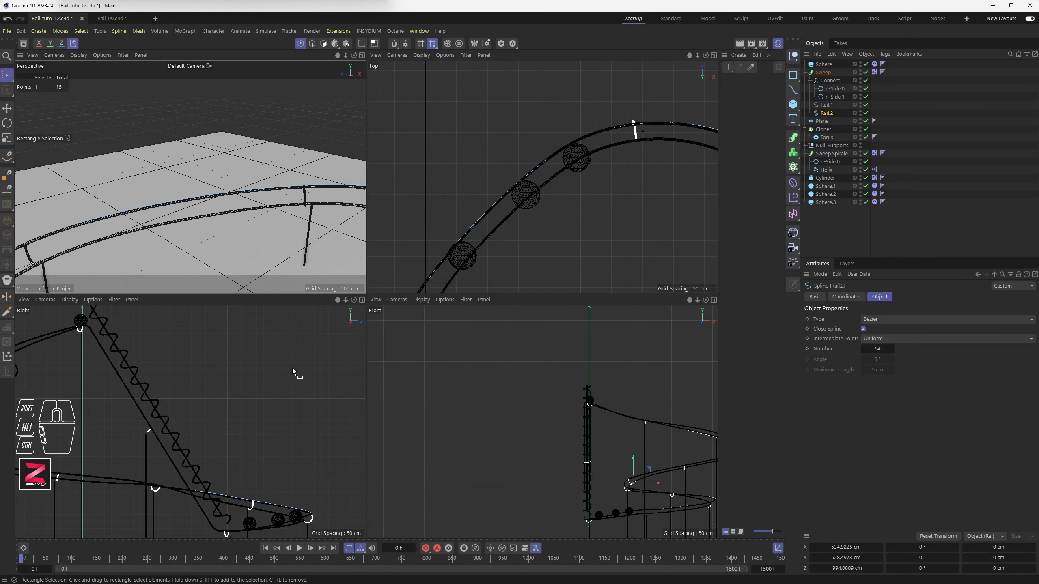
middle_click(284, 259)
middle_click_drag(233, 455, 445, 329, "alt")
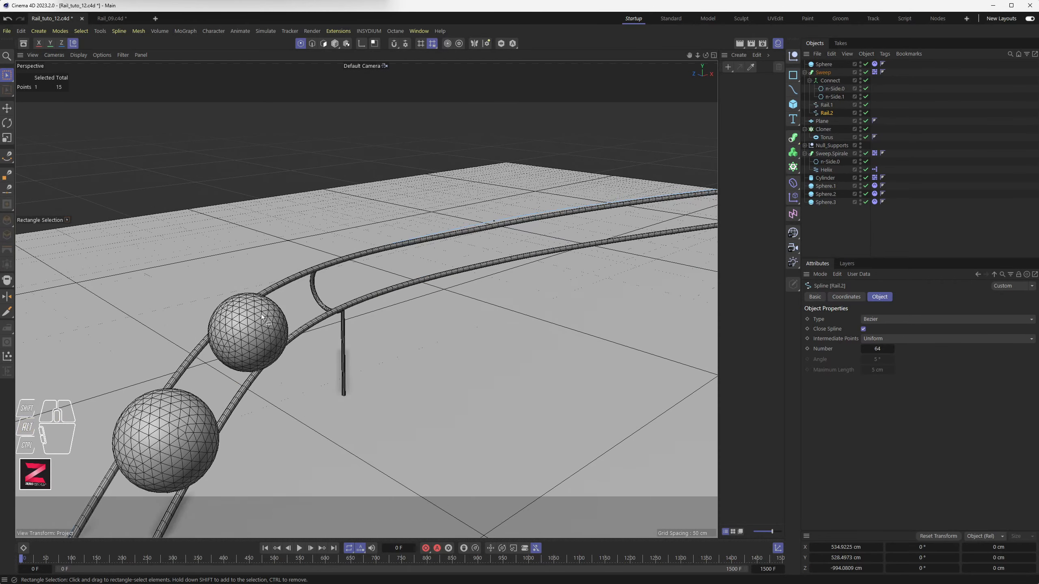
left_click_drag(136, 221, 364, 409)
left_click_drag(252, 325, 279, 339, "alt")
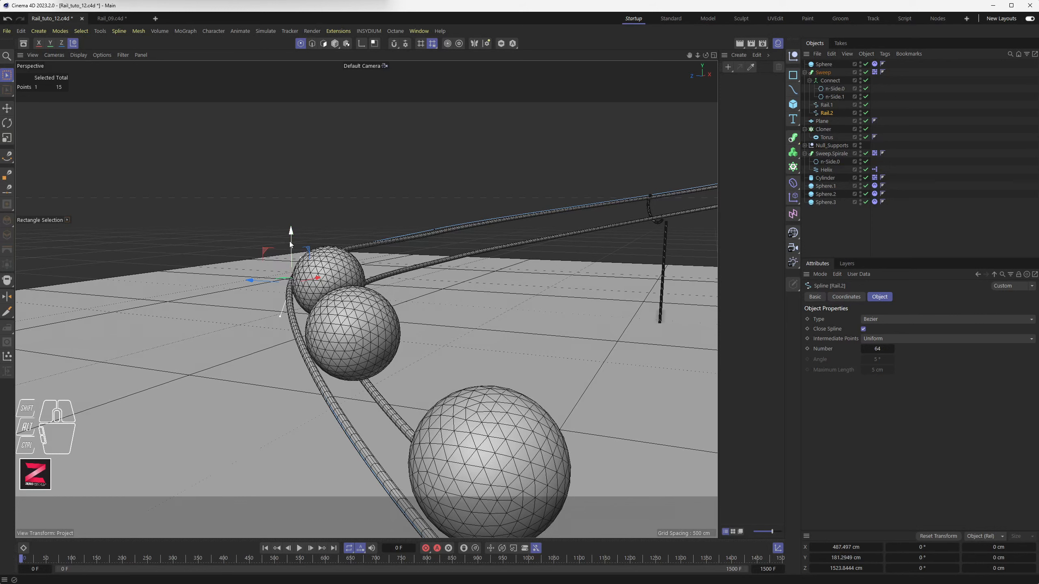
left_click_drag(290, 244, 289, 249)
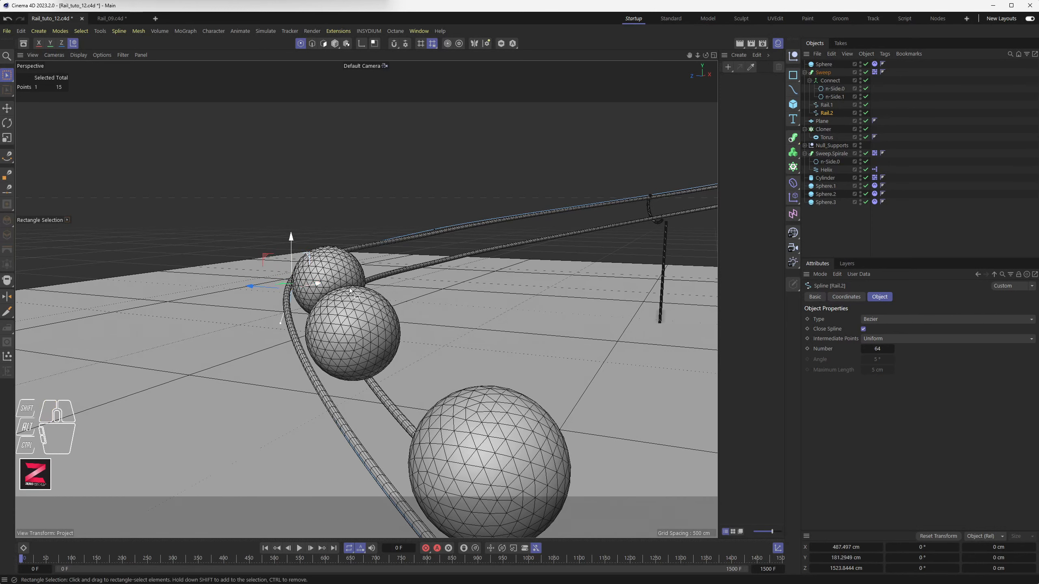
Adjust Sphere.2's sideways position and height so it rests centered between the two rails
left_click(827, 194)
left_click_drag(376, 360, 317, 363, "alt")
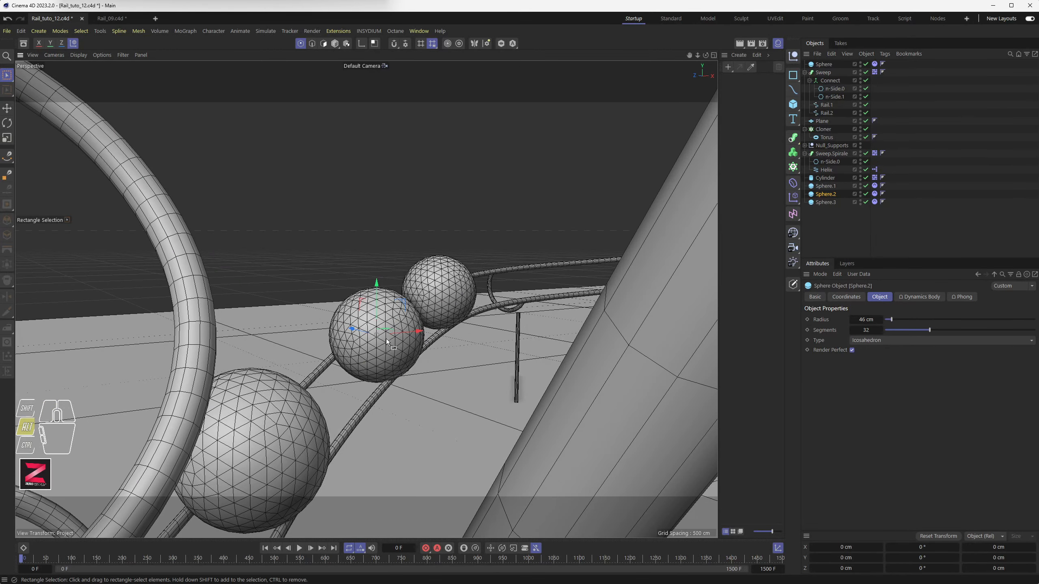
left_click_drag(386, 338, 394, 375, "alt")
left_click_drag(380, 302, 373, 299)
left_click_drag(369, 373, 491, 281, "alt")
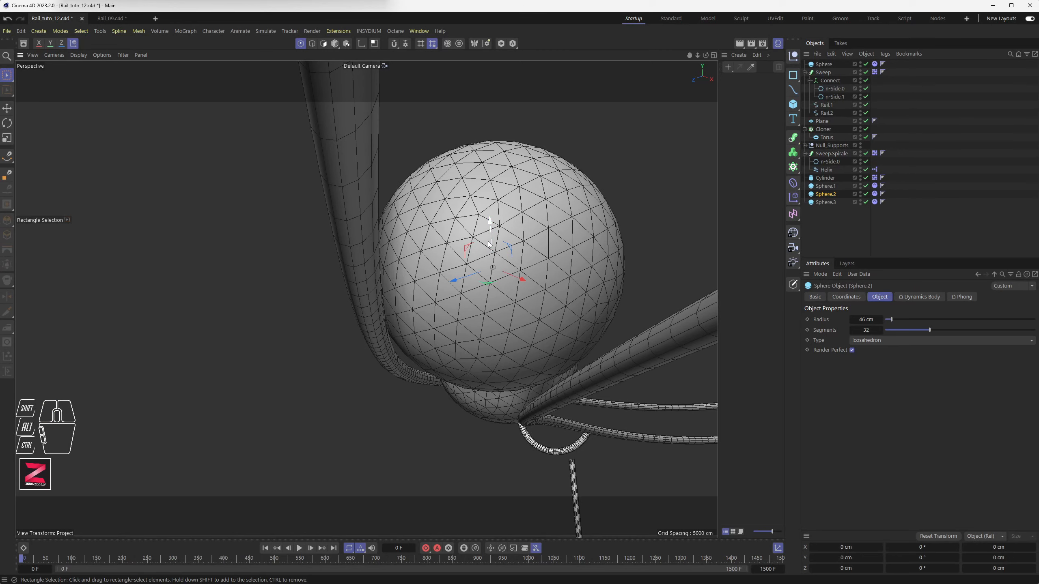
left_click_drag(488, 241, 525, 321)
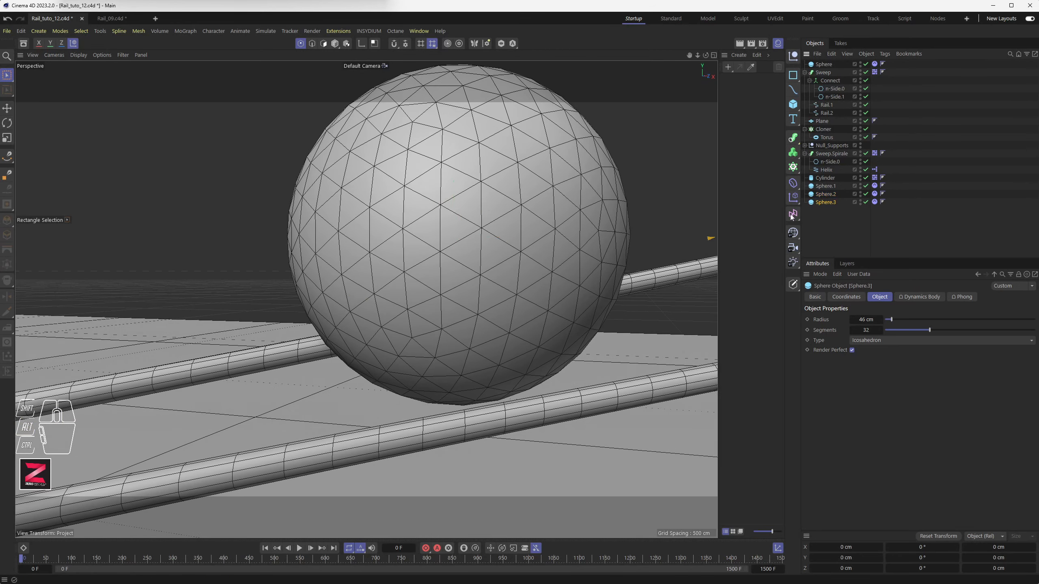
Examine close up and from several sides how Sphere.3 sits between the two rails
key("s")
left_click_drag(476, 297, 525, 309, "alt")
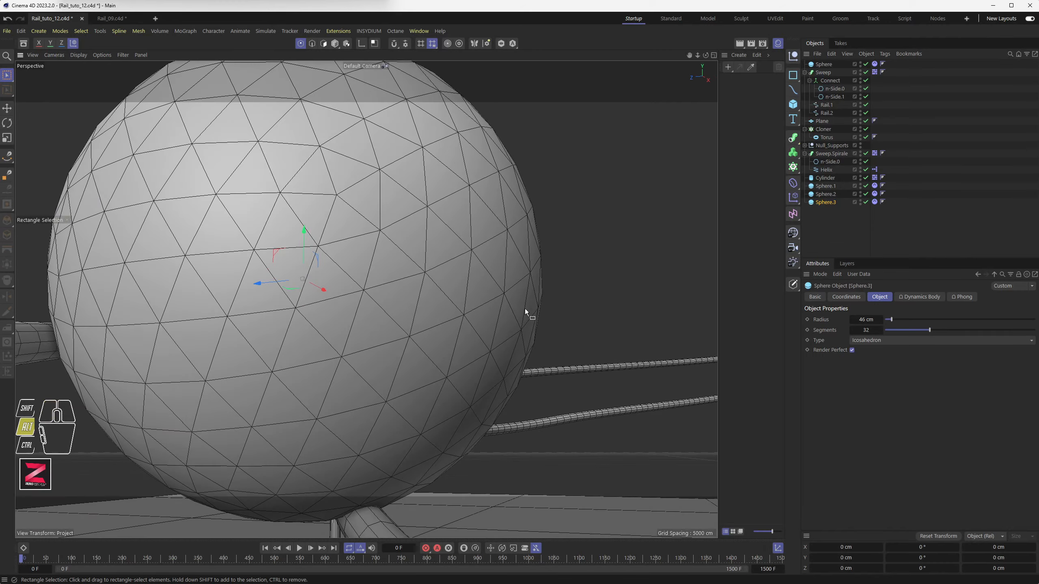
scroll(387, 344, "down", 5, "alt")
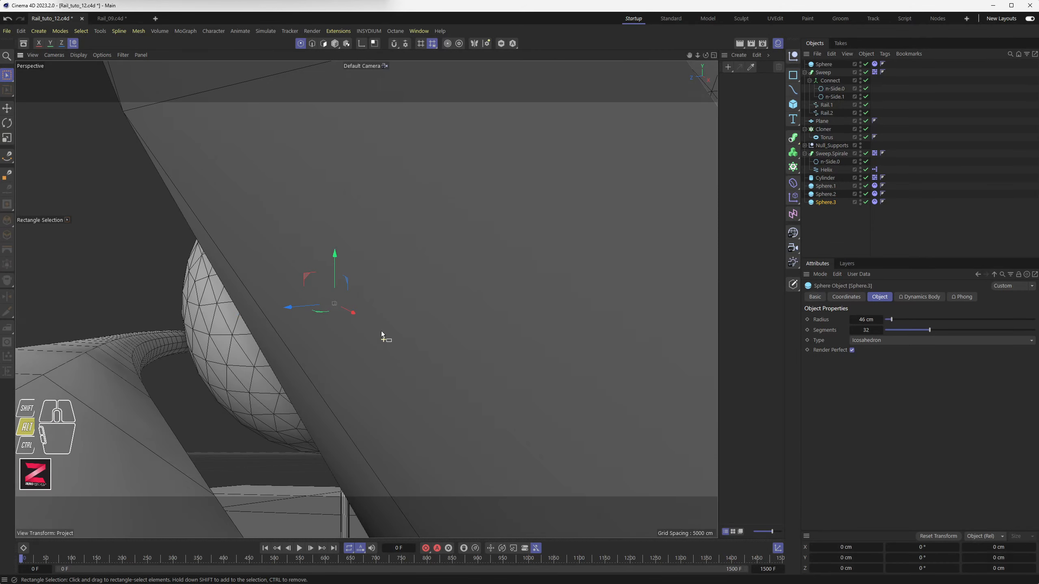
left_click_drag(387, 303, 632, 336, "alt")
scroll(440, 359, "down", 5, "alt")
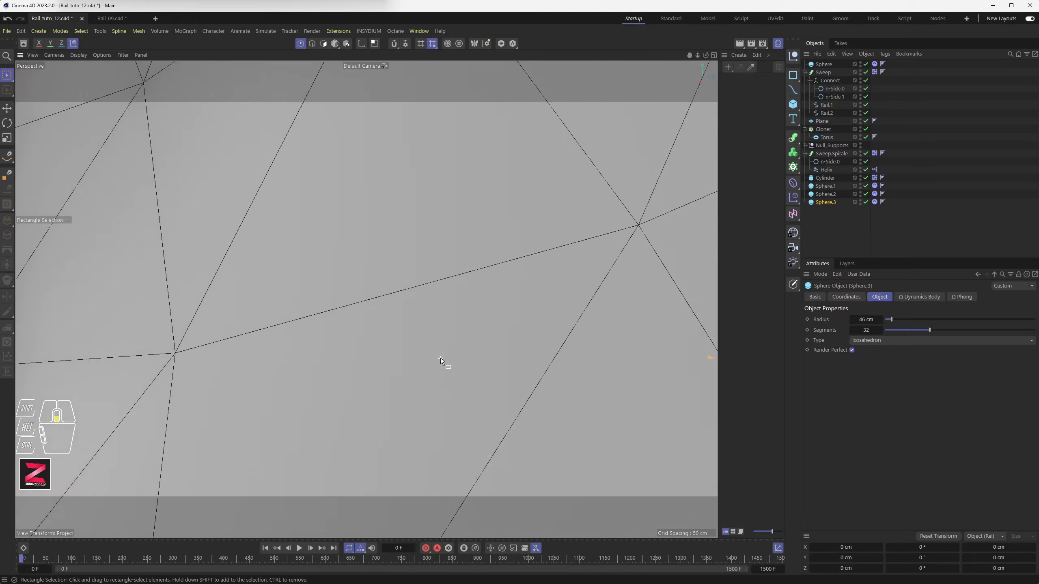
scroll(440, 357, "down", 5, "alt")
left_click_drag(358, 327, 323, 303, "alt")
left_click_drag(436, 294, 457, 376, "alt")
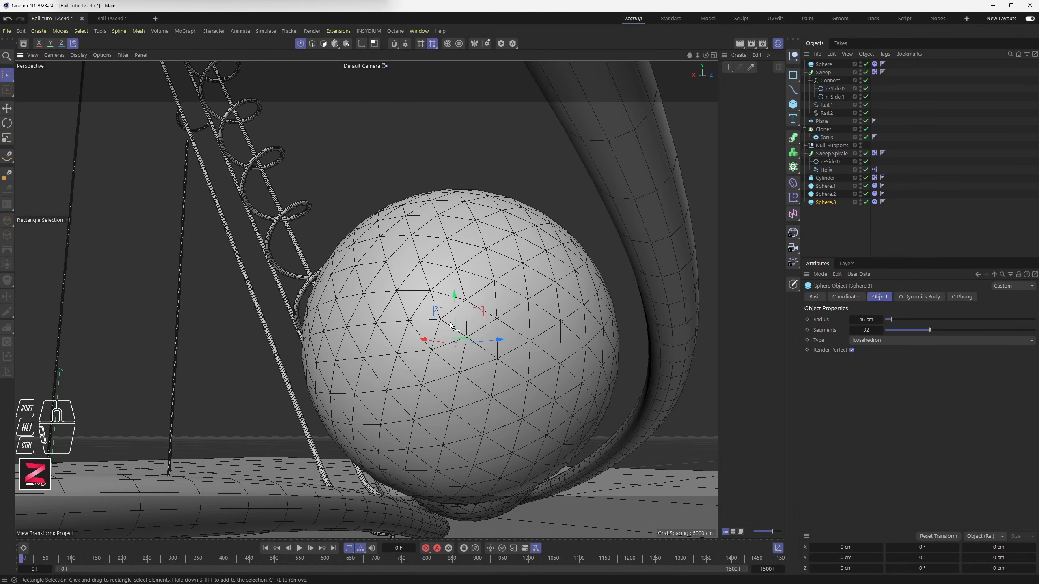
left_click(73, 42)
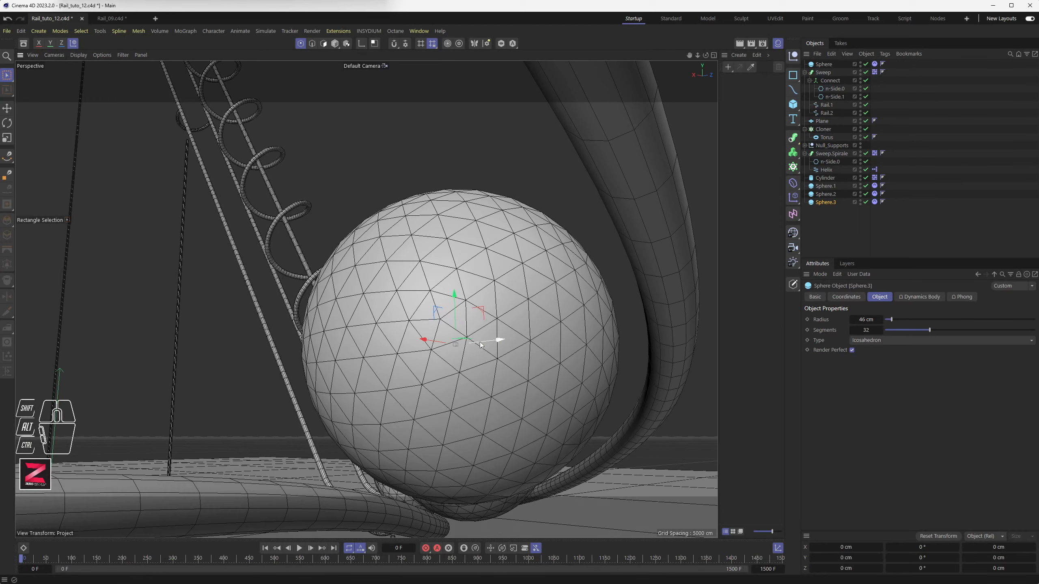
left_click_drag(481, 341, 480, 304, "alt")
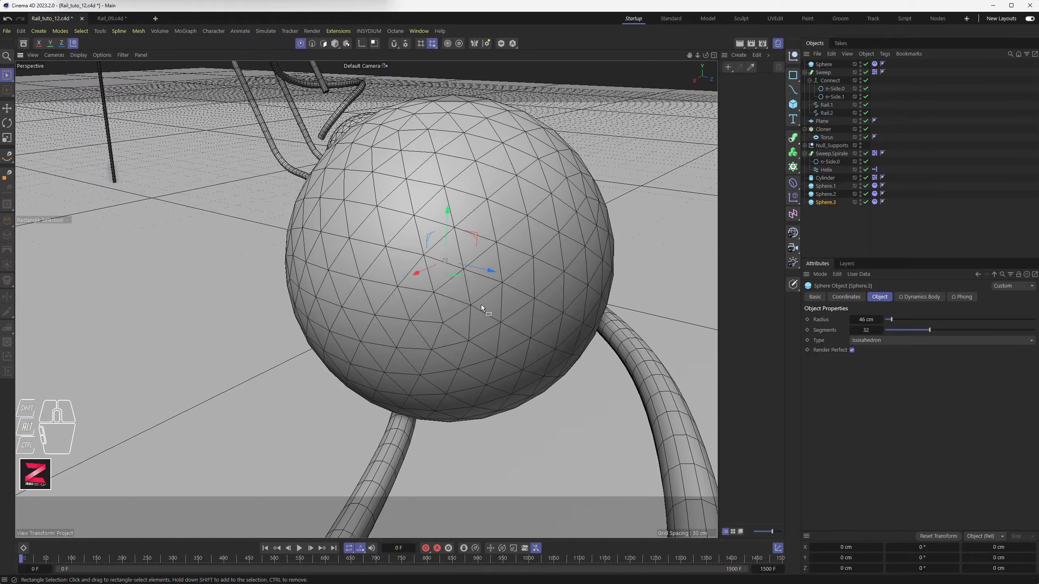
left_click_drag(481, 269, 480, 320, "alt")
left_click_drag(479, 320, 456, 323, "alt")
Play the simulation and follow all four spheres up the spiral and around the whole track
scroll(457, 323, "down", 4, "alt")
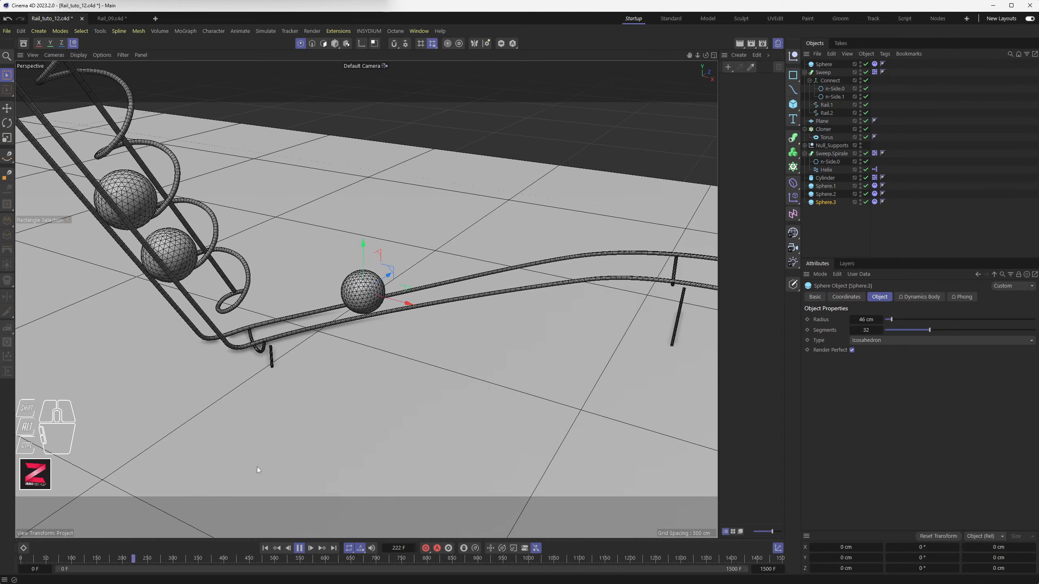
scroll(269, 421, "down", 3)
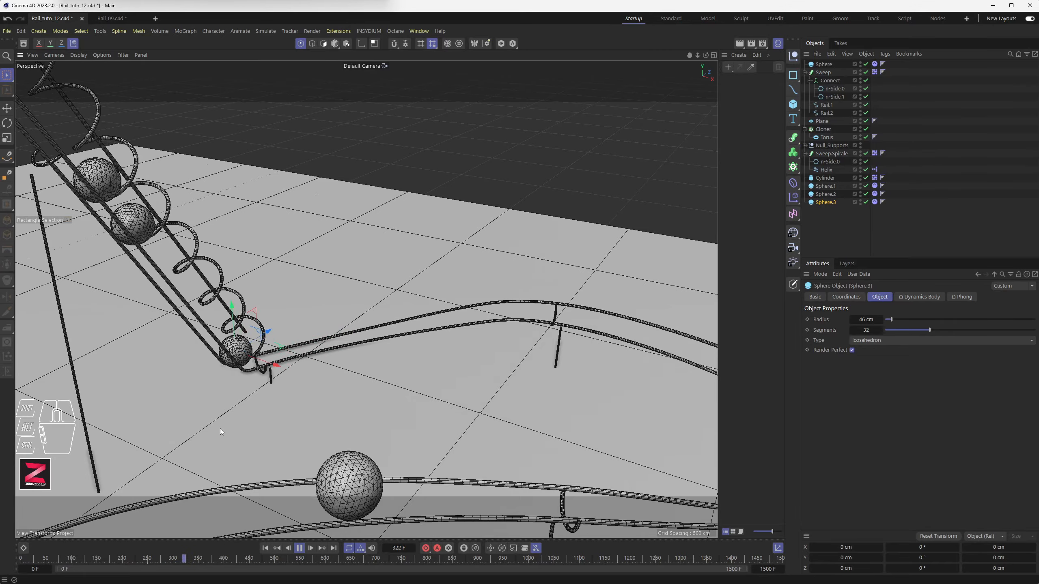
scroll(221, 426, "down", 8)
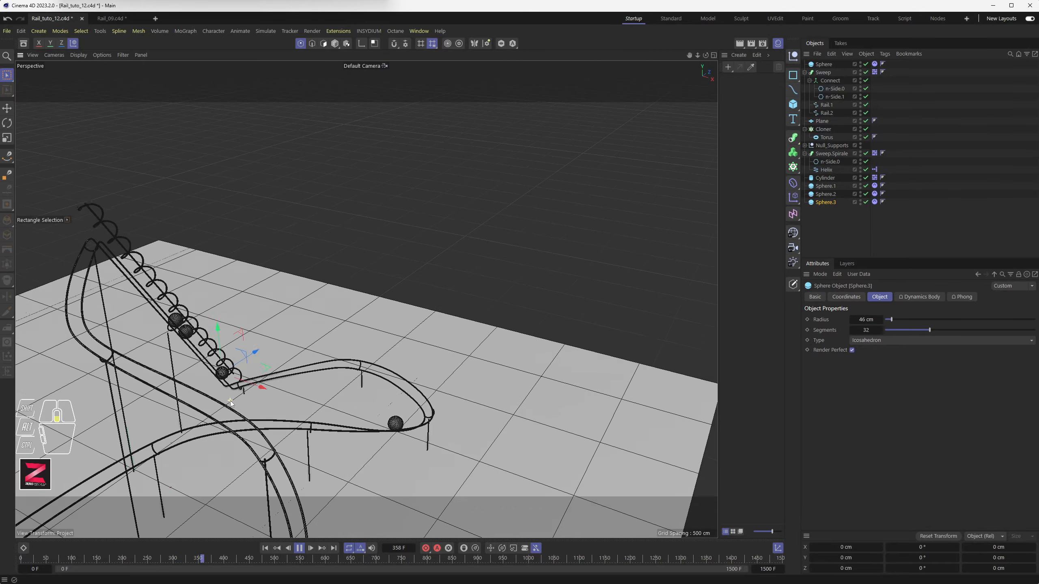
left_click_drag(230, 401, 382, 421, "alt")
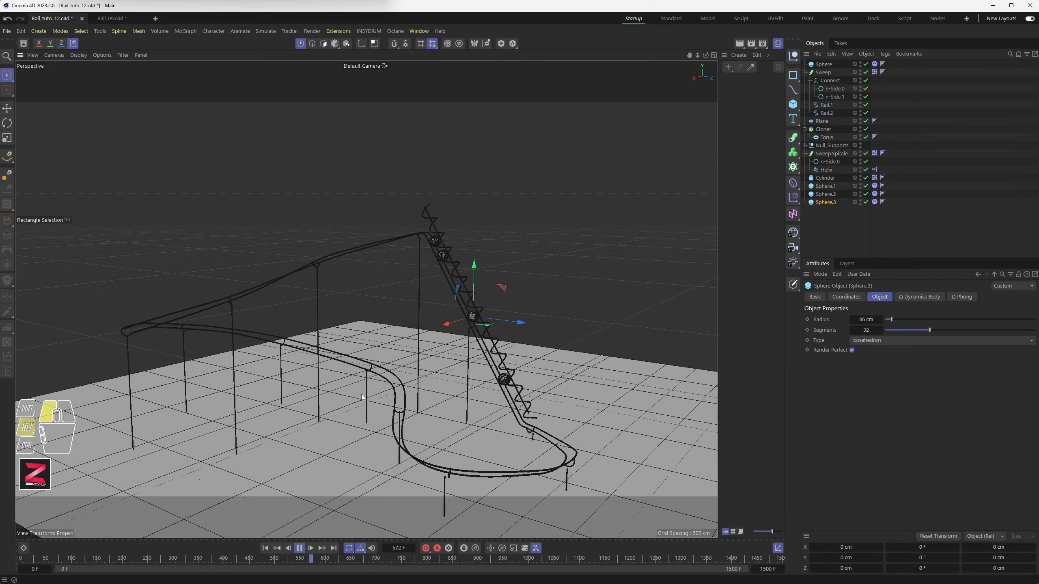
left_click_drag(361, 395, 341, 401, "alt")
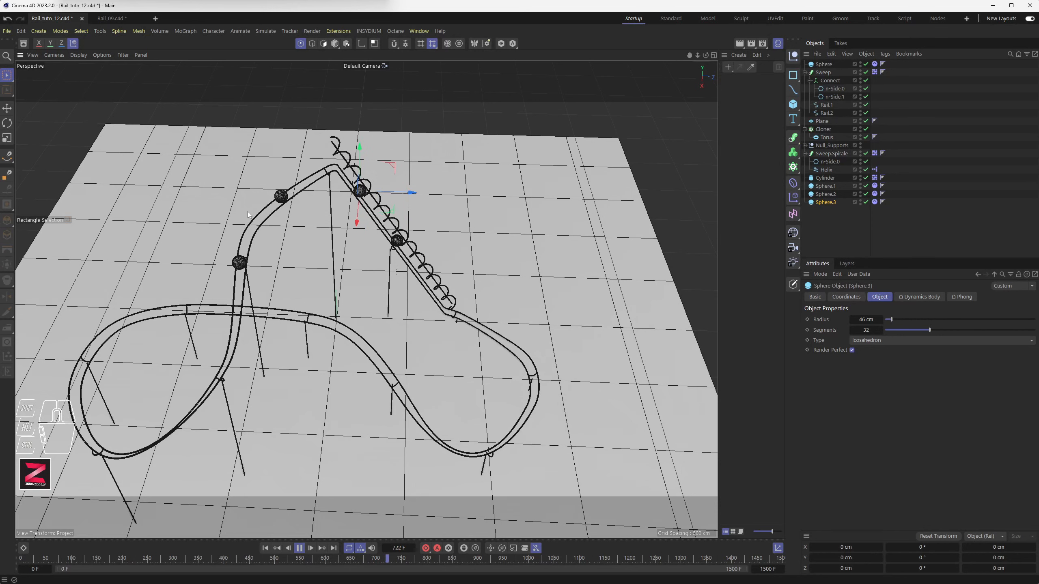
Extend the timeline's end to frame 2000 and keep watching the spheres circulate around the track
left_click(765, 569)
type("2000")
key("Return")
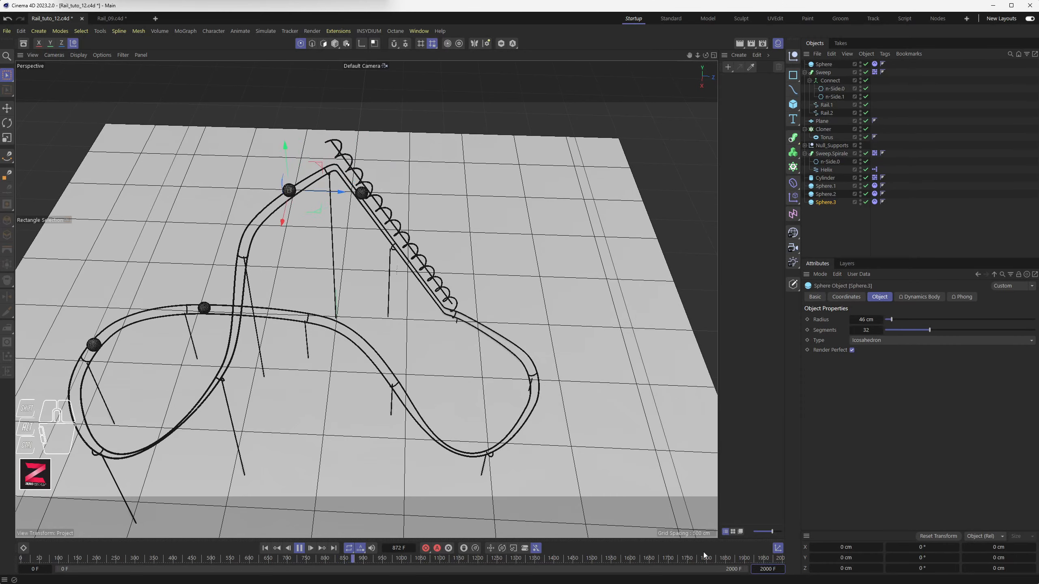
left_click_drag(414, 368, 439, 383, "alt")
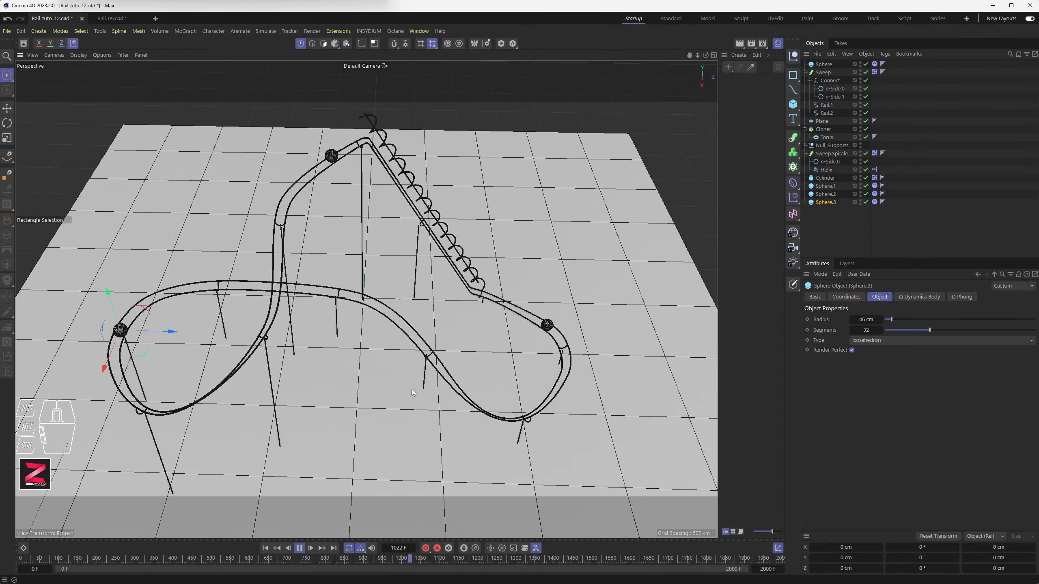
Keep watching the running simulation and examine how the spheres queue and enter the lower end of the spiral
left_click_drag(409, 390, 383, 406, "alt")
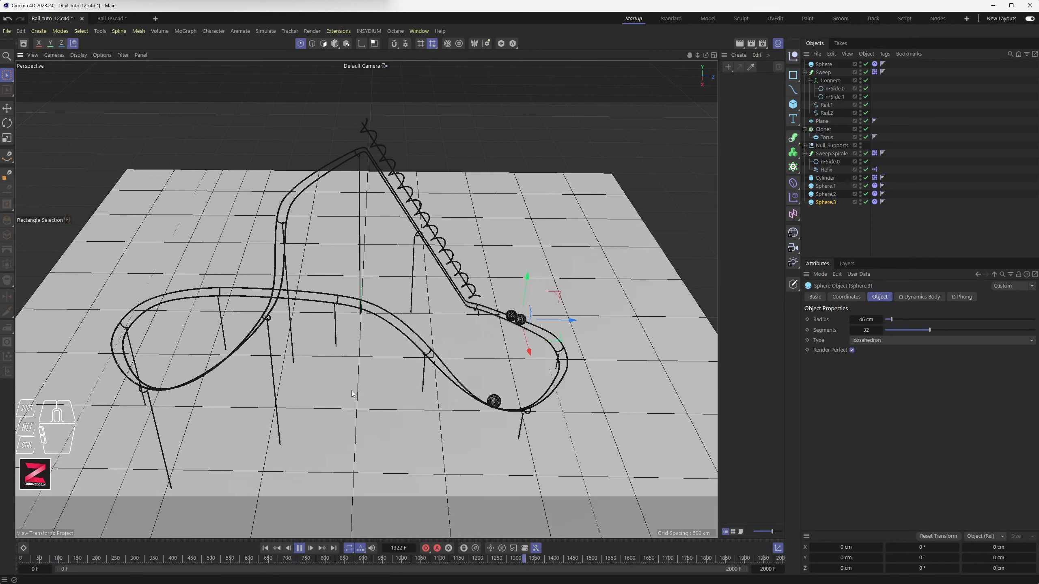
scroll(548, 347, "up", 5)
scroll(552, 349, "up", 2)
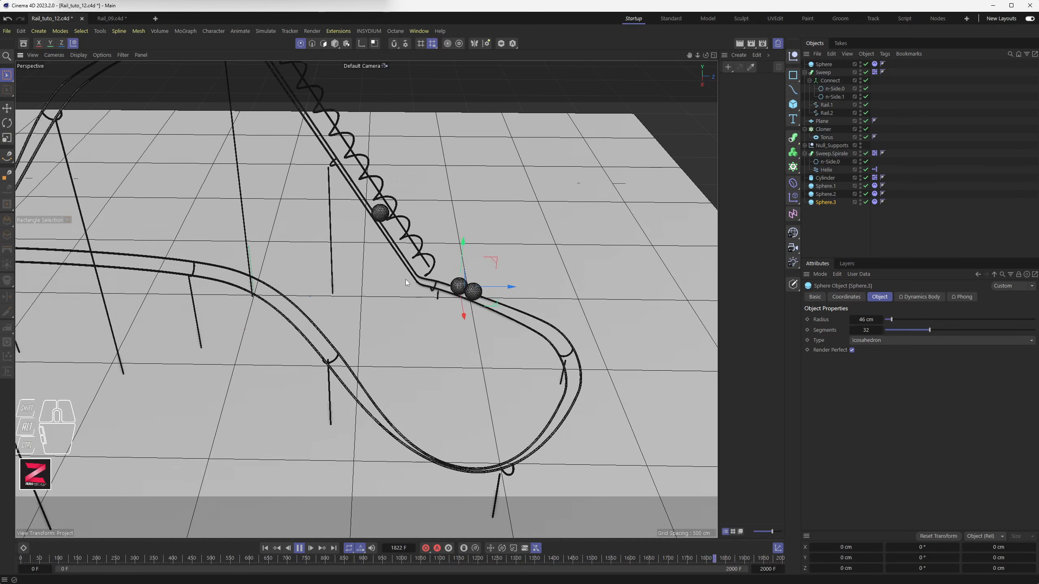
scroll(410, 293, "down", 2)
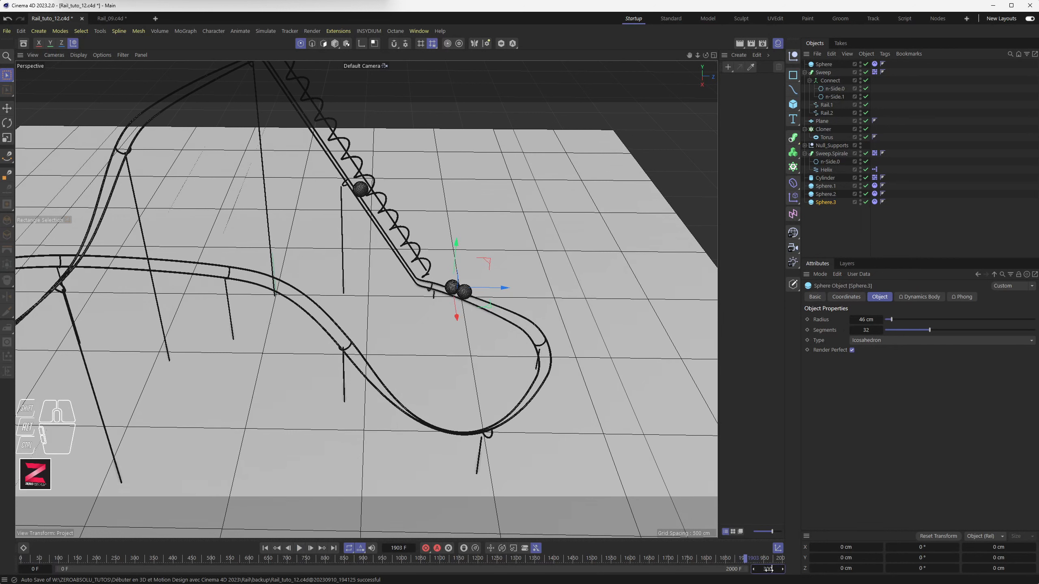
Extend the timeline's end to frame 3000 and follow the spheres up the spiral and around the whole track
key("Return")
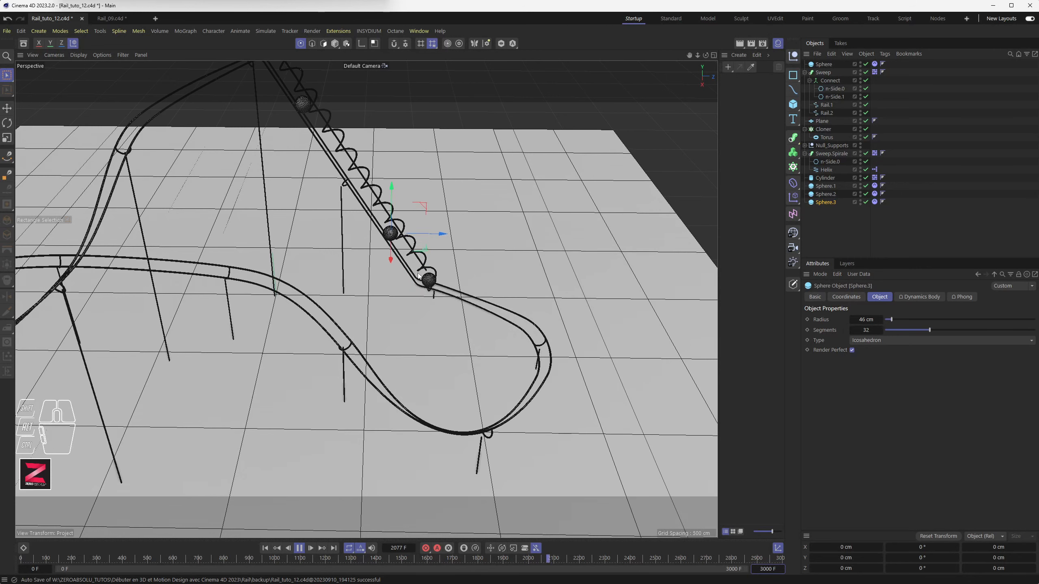
scroll(409, 247, "down", 2)
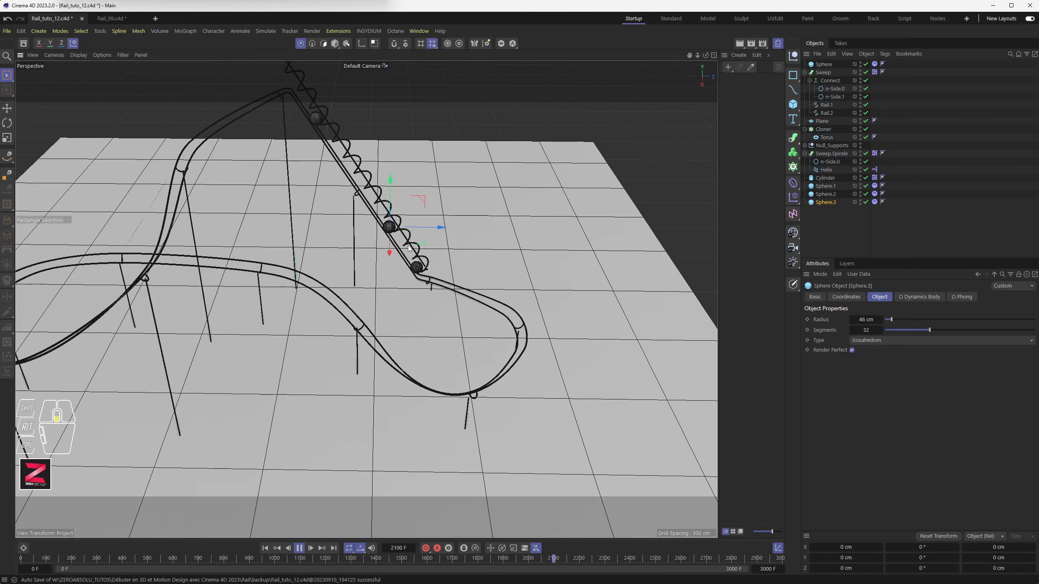
scroll(409, 245, "down", 3)
left_click_drag(346, 228, 340, 234, "alt")
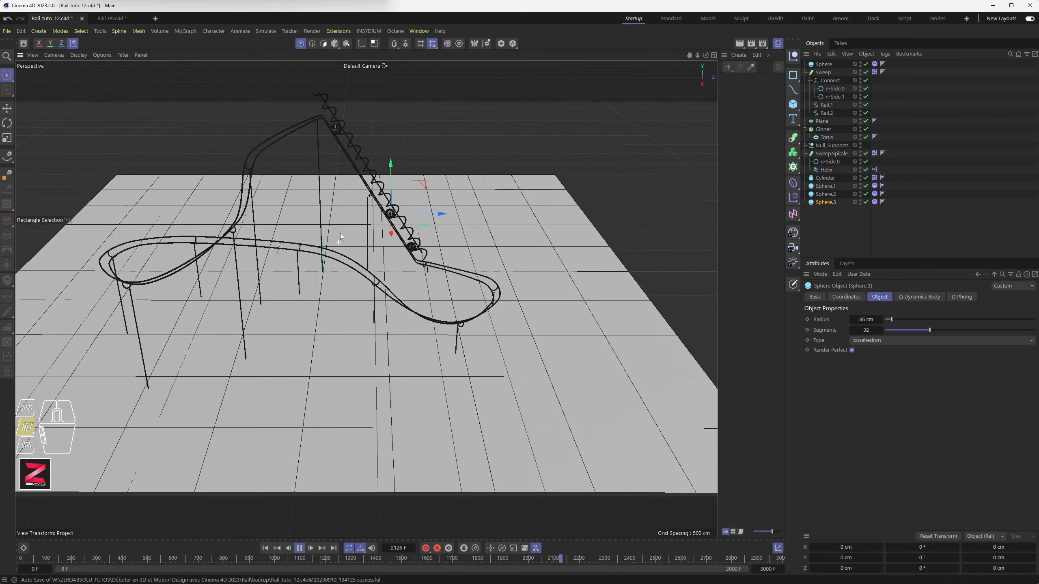
middle_click_drag(340, 233, 371, 307, "alt")
left_click_drag(372, 307, 369, 329, "alt")
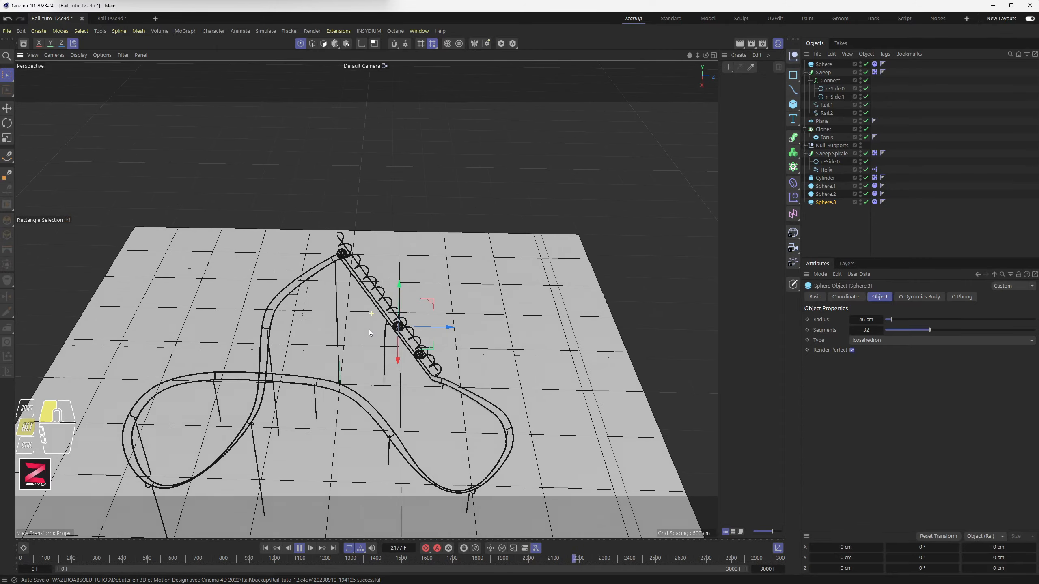
middle_click_drag(369, 330, 408, 250, "alt")
left_click_drag(408, 251, 398, 278, "alt")
right_click_drag(399, 278, 408, 270, "alt")
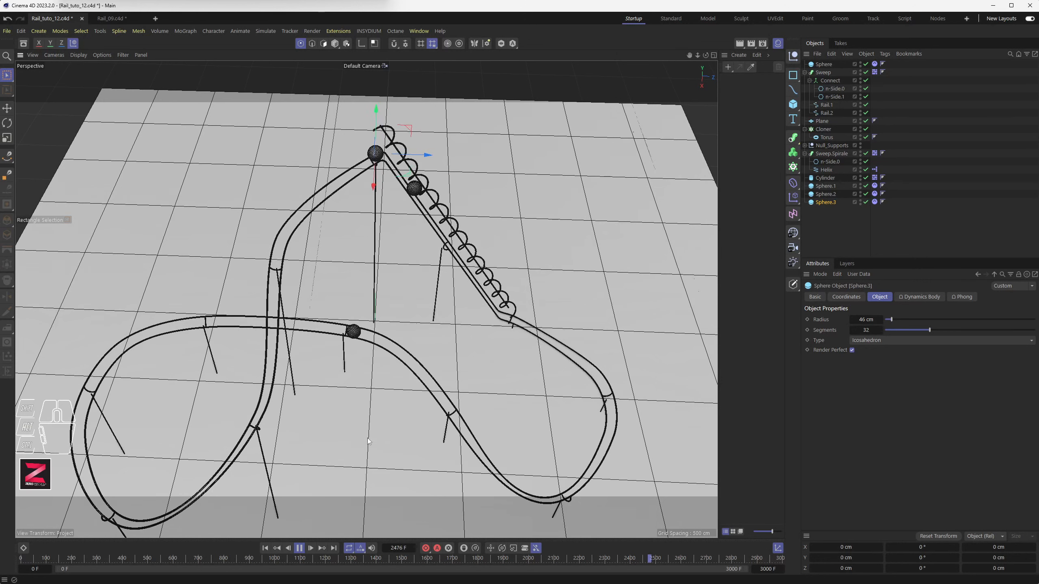
Return playback to the start and set the project's simulation substeps to 30
left_click(300, 548)
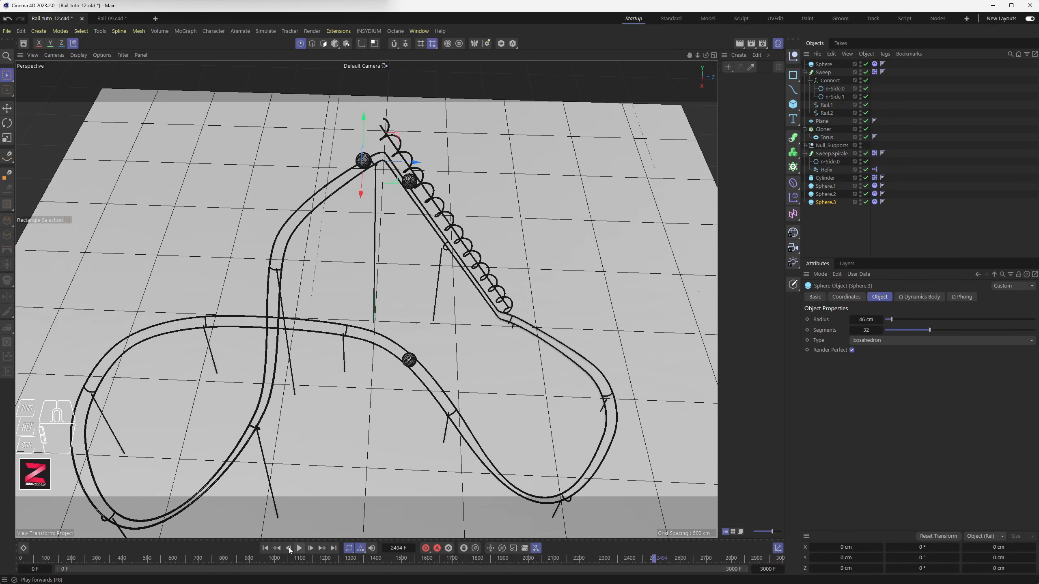
left_click(265, 548)
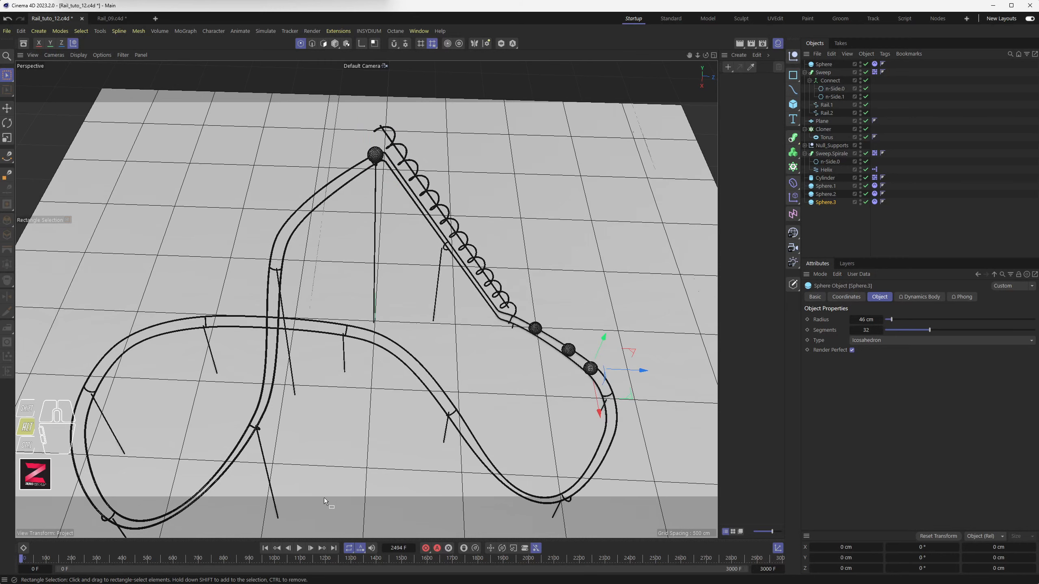
left_click_drag(324, 498, 349, 438, "alt")
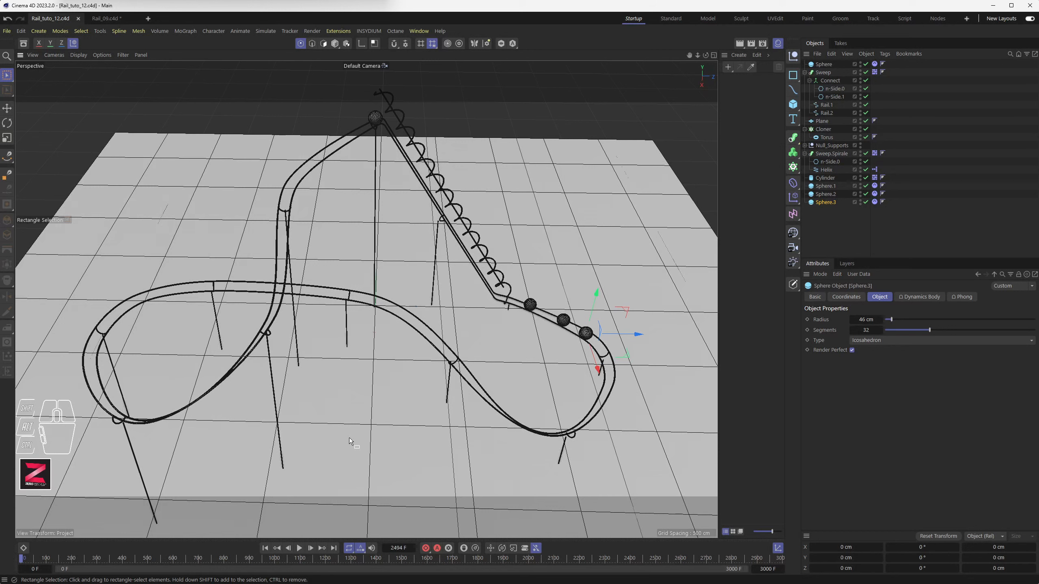
key("ctrl+d")
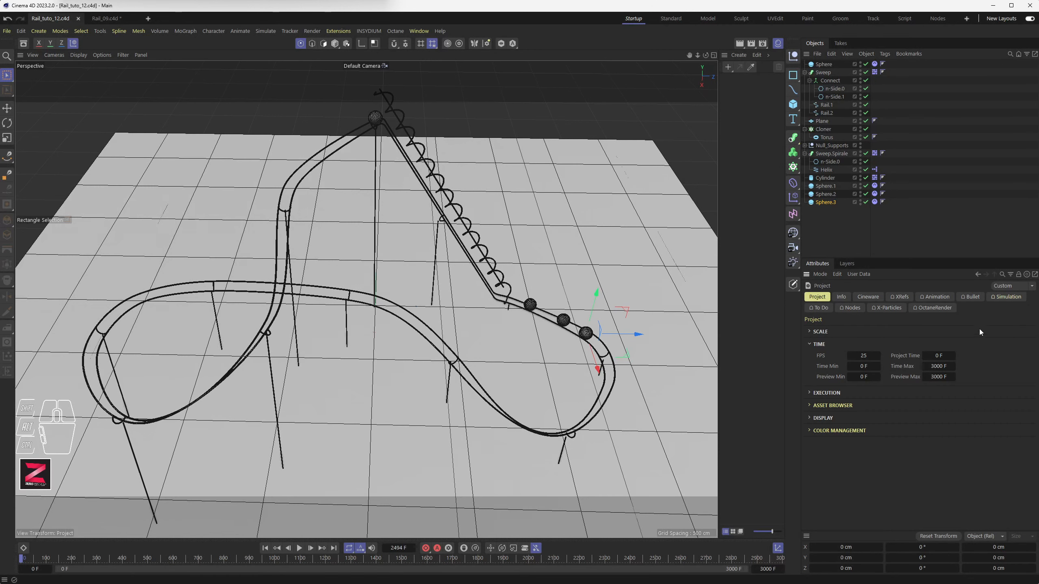
left_click(1007, 297)
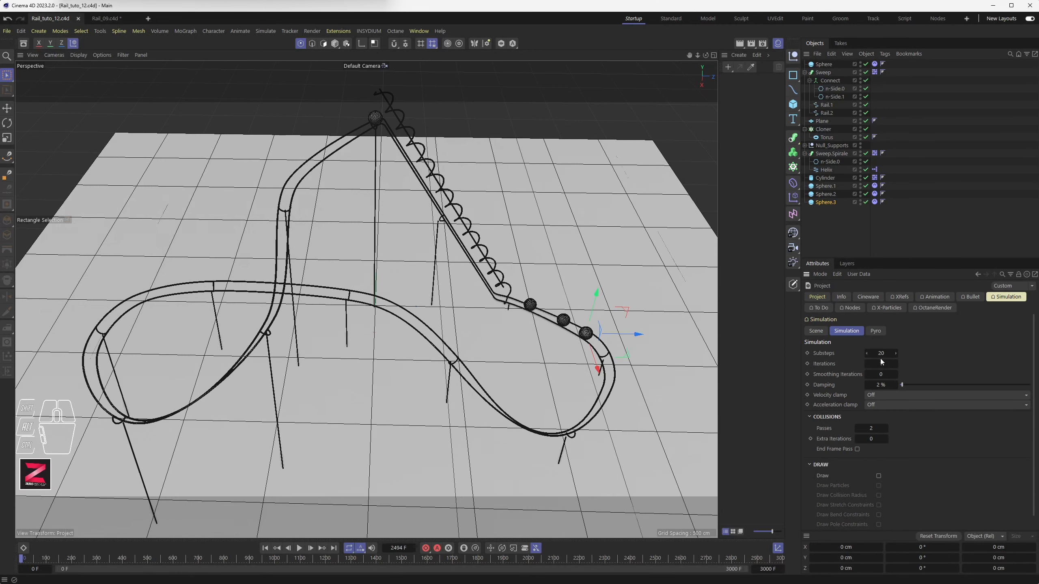
left_click(884, 353)
type("30")
Replay the simulation from the start, stop it, and examine the rails and supports around the large bend up close
left_click_drag(380, 325, 373, 339, "alt")
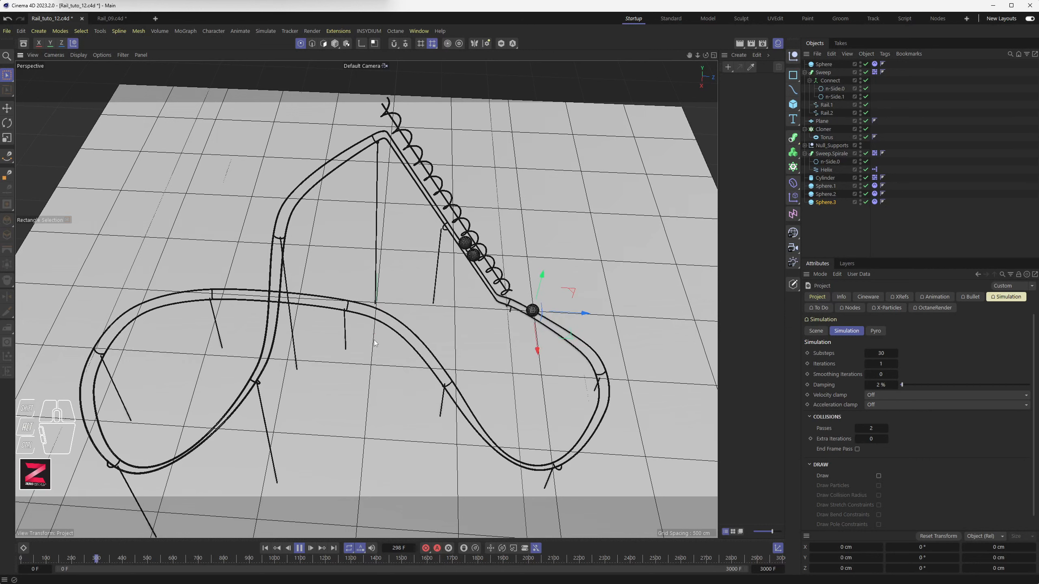
left_click(265, 548)
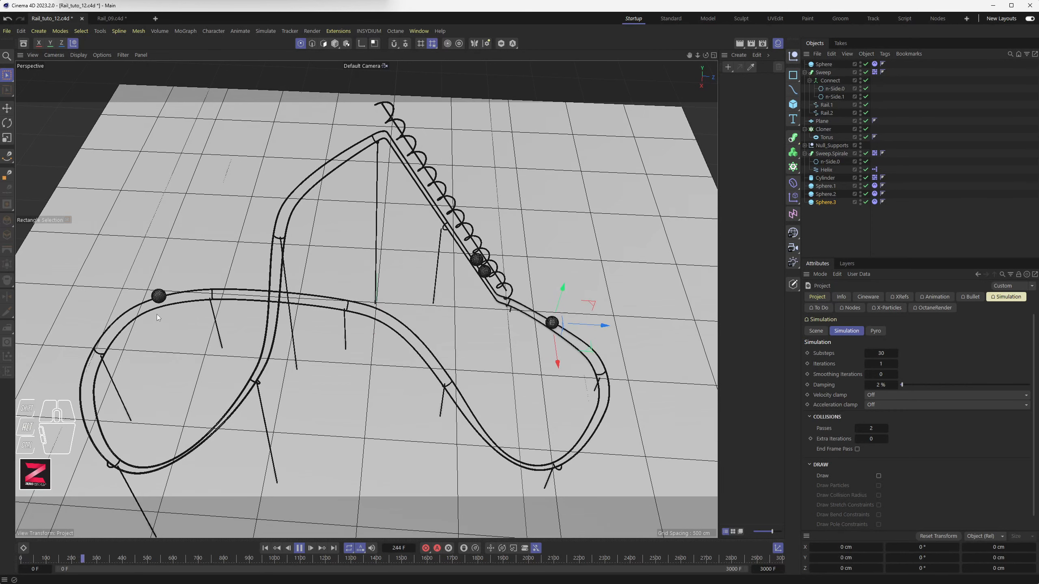
left_click(302, 549)
right_click_drag(146, 319, 142, 349, "alt")
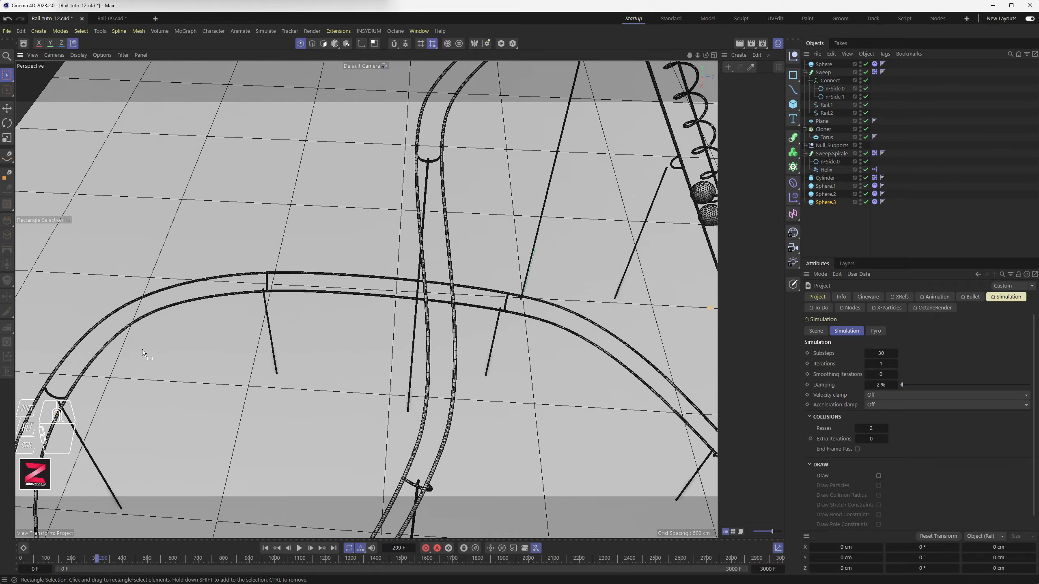
middle_click_drag(142, 349, 252, 335, "alt")
left_click_drag(254, 336, 355, 306, "alt")
scroll(445, 177, "up", 10, "alt")
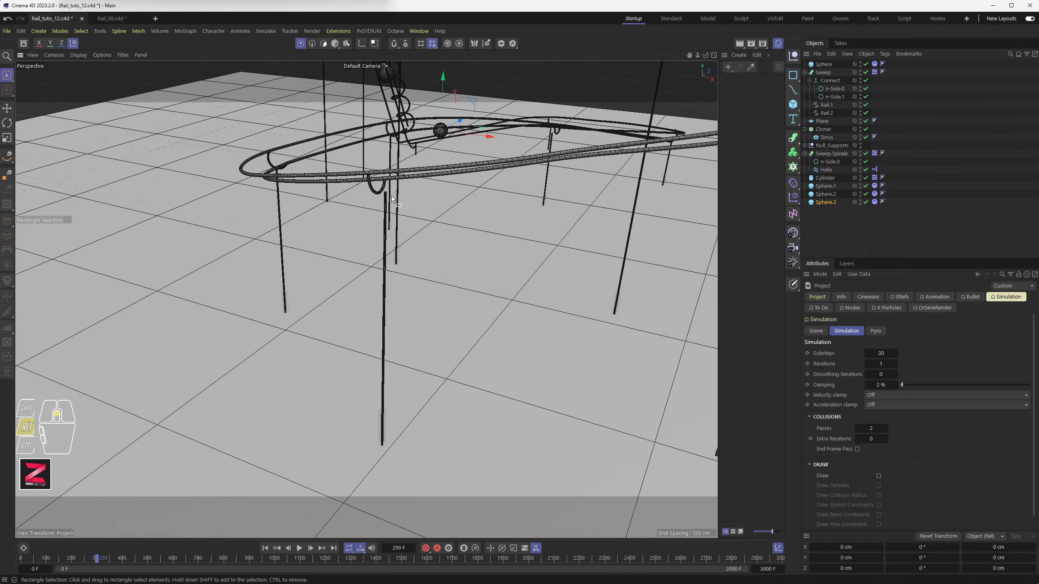
left_click_drag(378, 173, 500, 245, "alt")
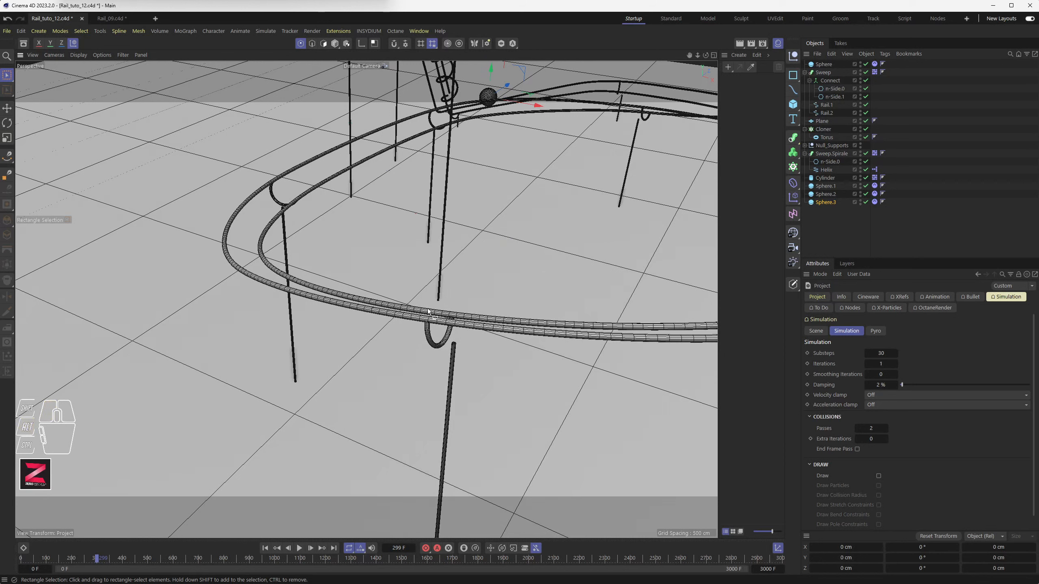
Select the Rail.2 spline point on the outside of the large bend and adjust its height slightly
left_click(826, 112)
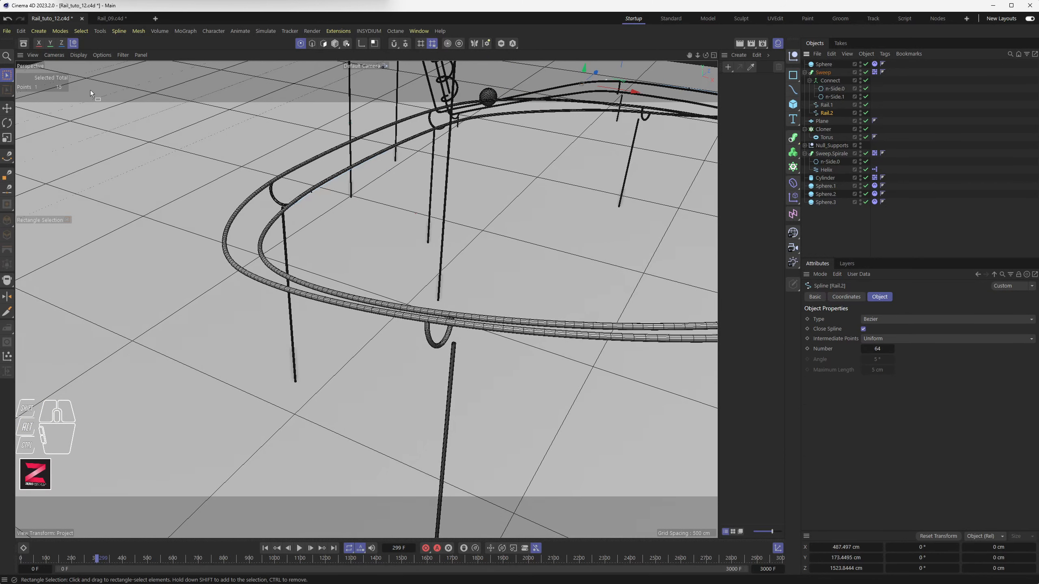
left_click_drag(381, 274, 534, 394)
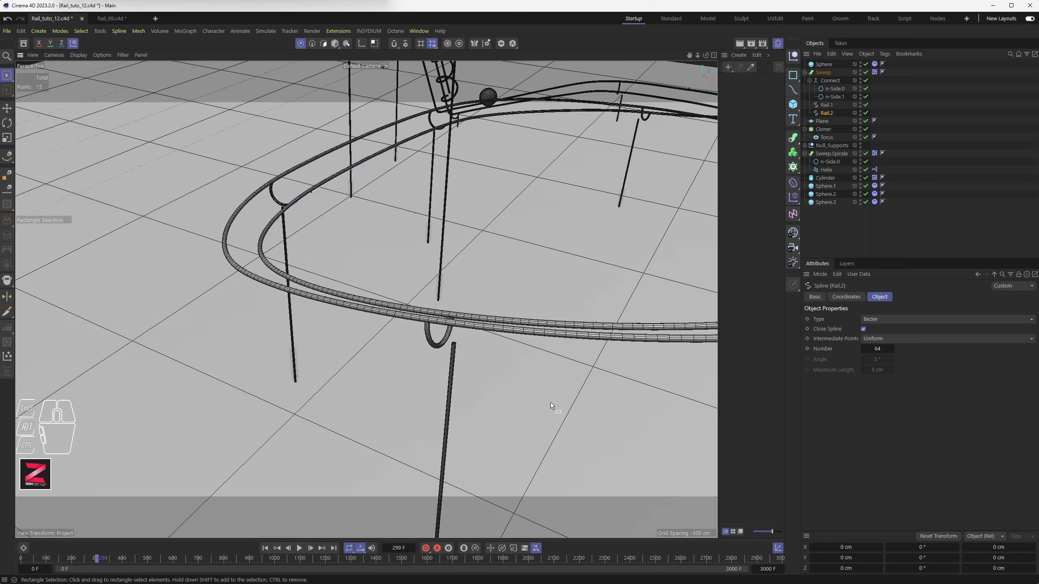
left_click_drag(348, 263, 709, 459)
scroll(485, 380, "down", 4)
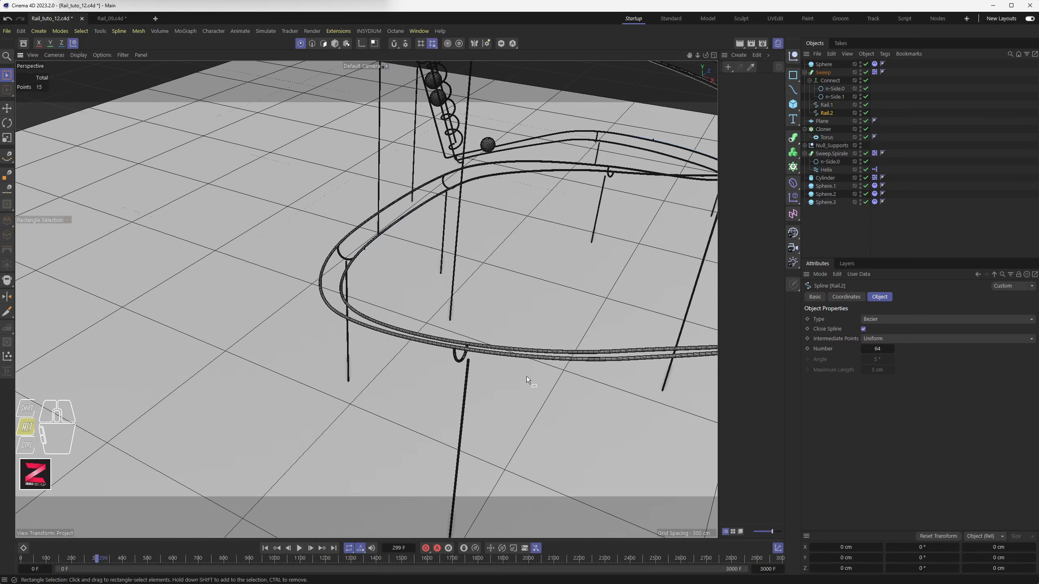
middle_click_drag(526, 377, 412, 337, "alt")
left_click_drag(213, 250, 339, 366)
left_click_drag(265, 231, 106, 293)
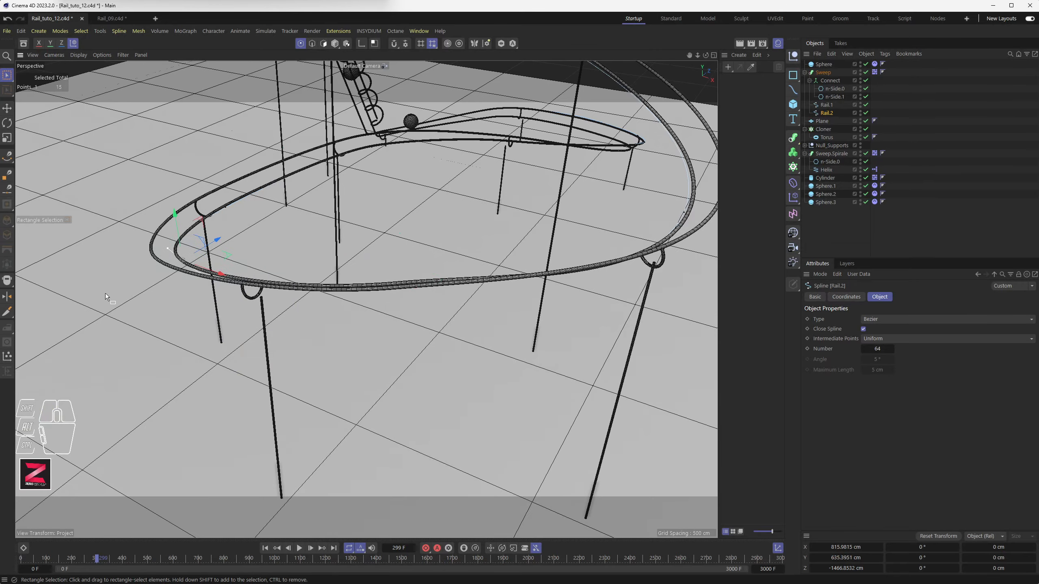
mouse_move(211, 320)
left_mouse_down("alt")
mouse_move(182, 321)
mouse_move(206, 325)
left_mouse_up("alt")
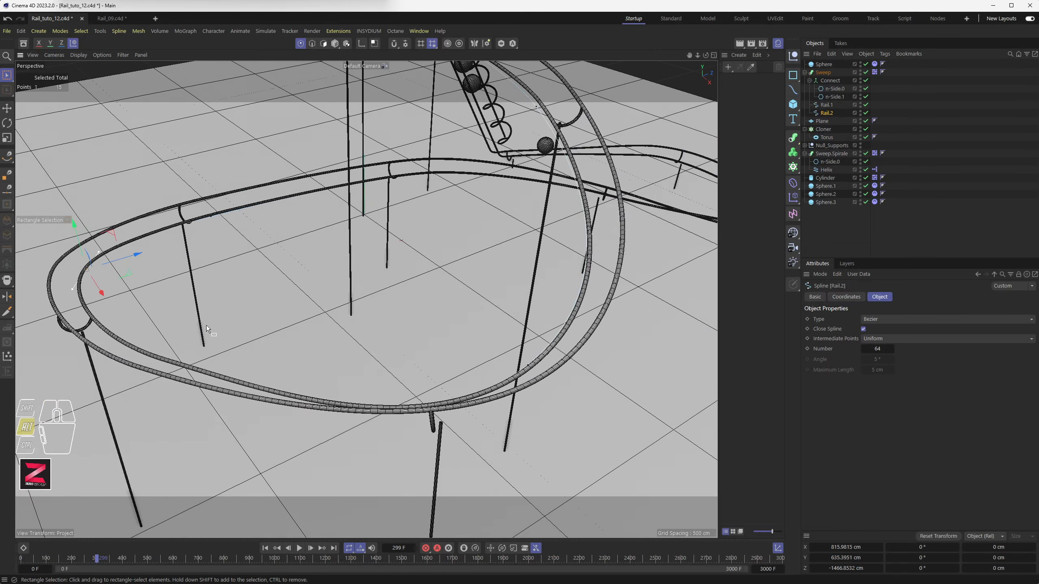
middle_click_drag(206, 326, 304, 323, "alt")
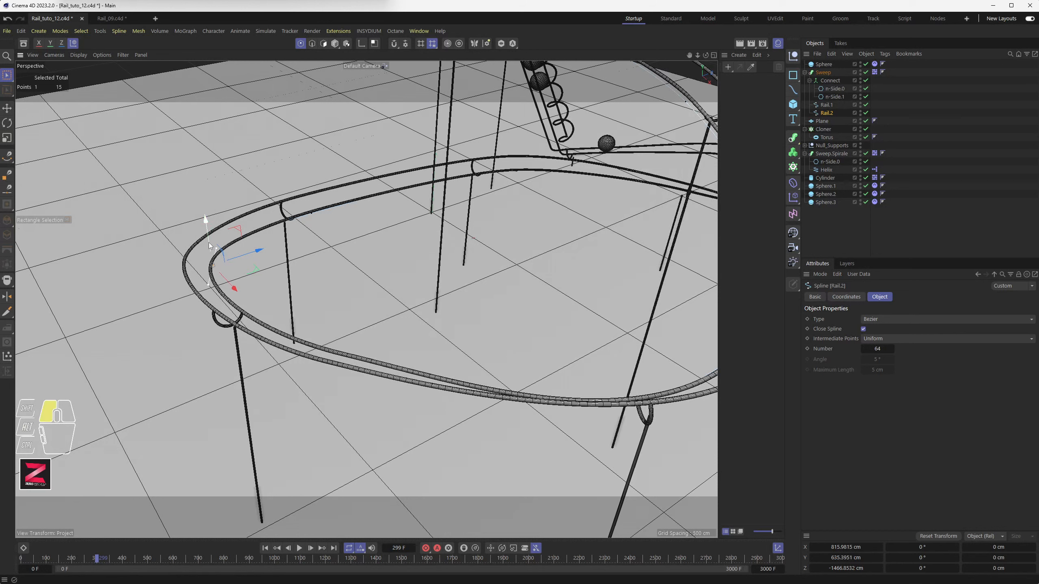
left_click_drag(209, 244, 208, 247)
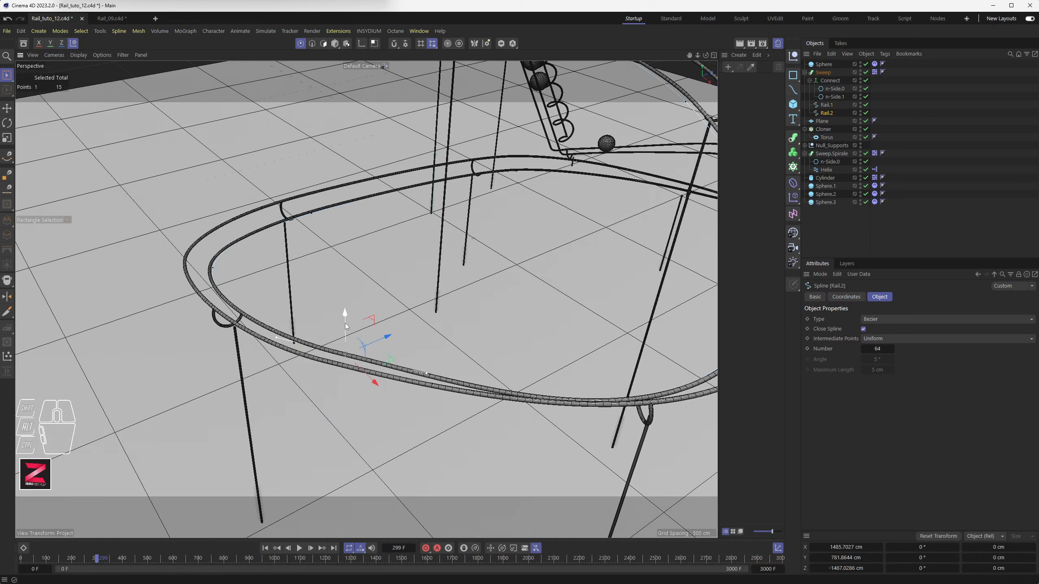
Lower the neighboring Rail.2 point along the bend to a height of about 776.9 cm and leave point editing
left_click_drag(345, 326, 345, 326)
scroll(356, 327, "down", 3)
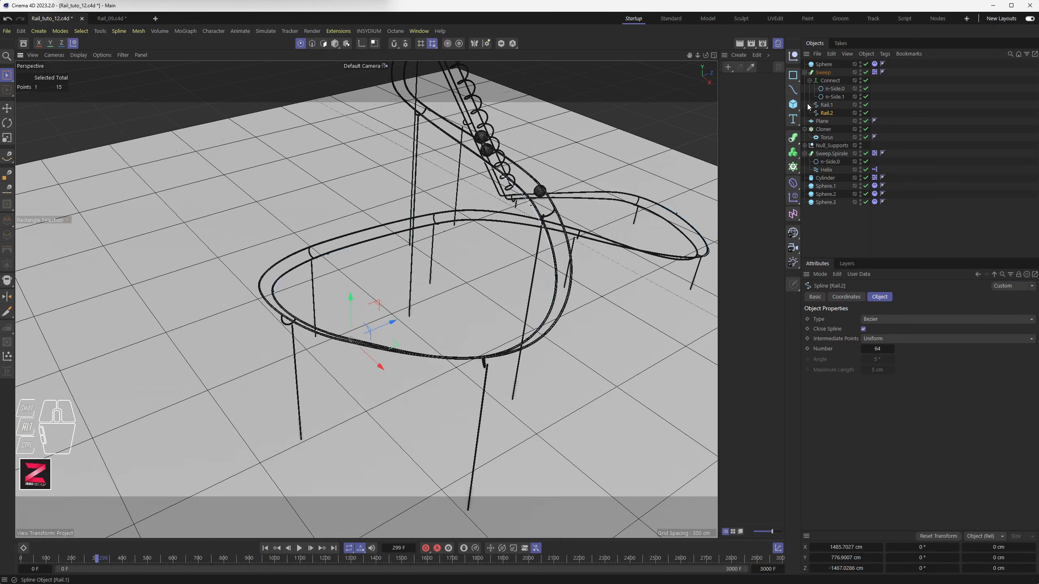
left_click(337, 44)
Replay the simulation from frame 0 and follow the spheres around the reshaped bend and up the spiral
scroll(383, 277, "down", 3)
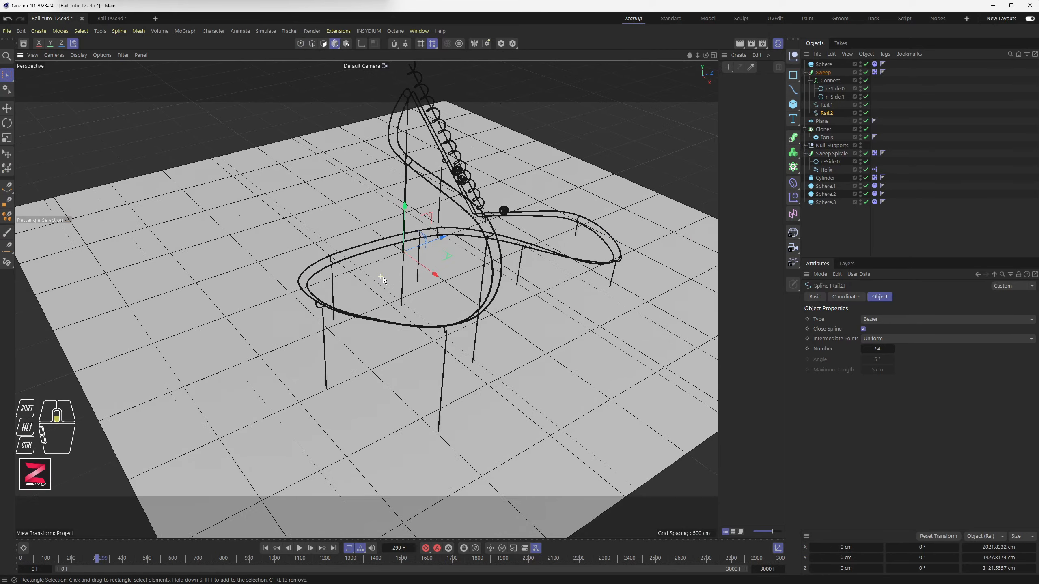
left_click_drag(383, 278, 362, 275, "alt")
left_click_drag(459, 226, 344, 434, "alt")
left_click(264, 547)
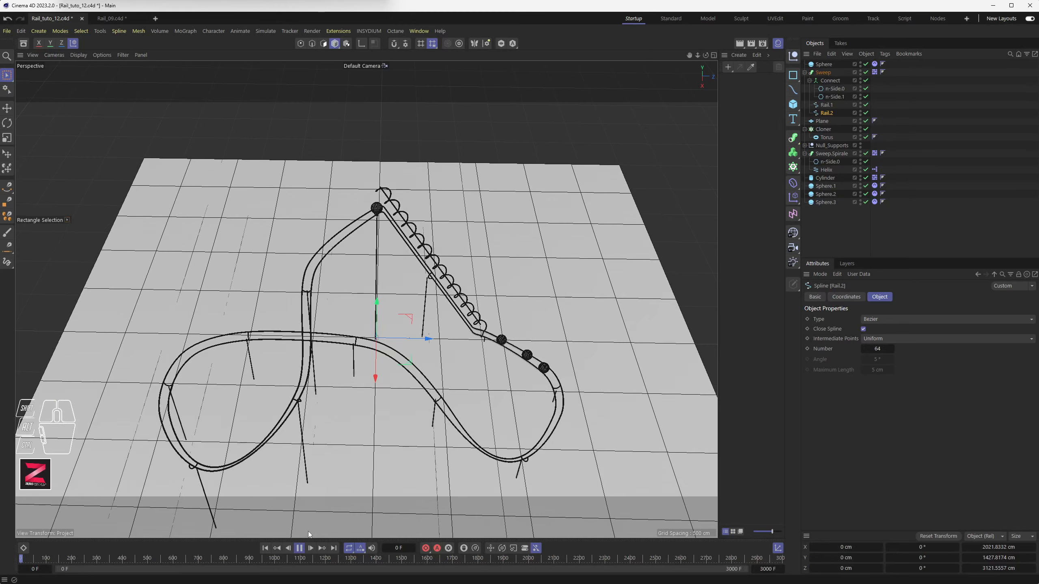
left_click_drag(392, 409, 398, 357, "alt")
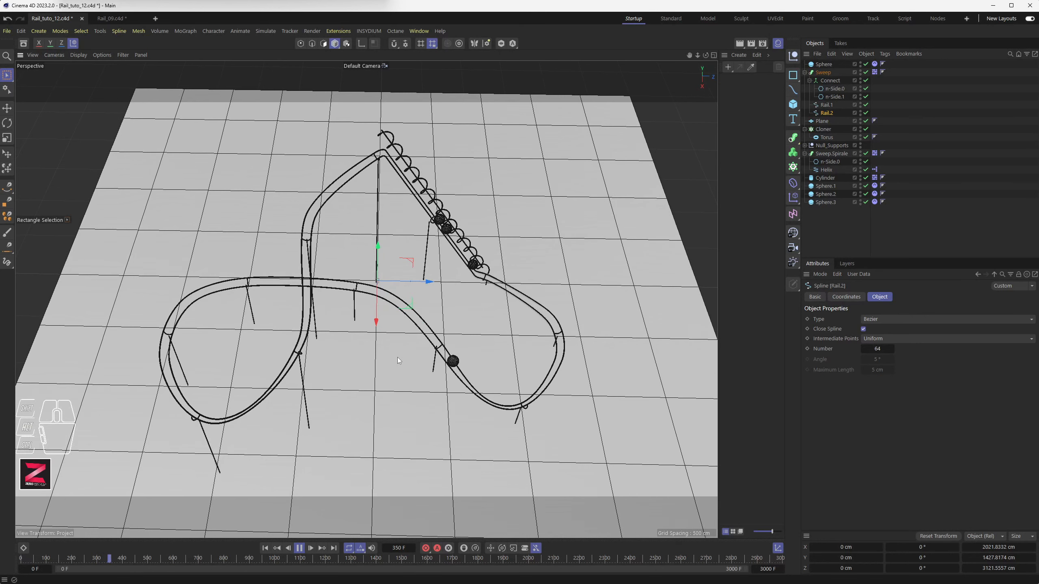
left_click_drag(398, 359, 461, 327, "alt")
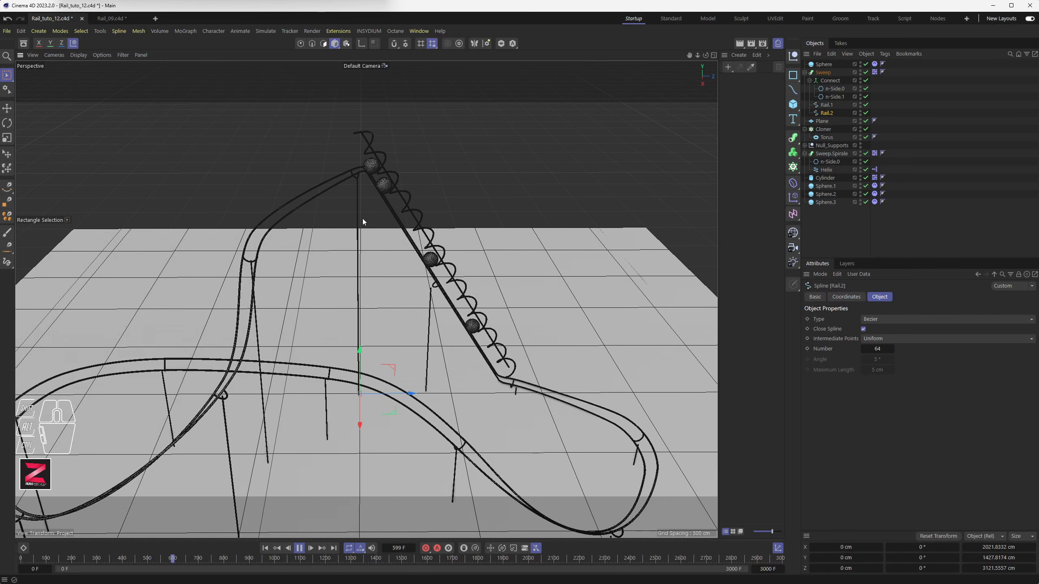
scroll(363, 243, "down", 2)
middle_click_drag(372, 277, 383, 250, "alt")
scroll(382, 253, "down", 1)
left_click_drag(383, 252, 382, 260, "alt")
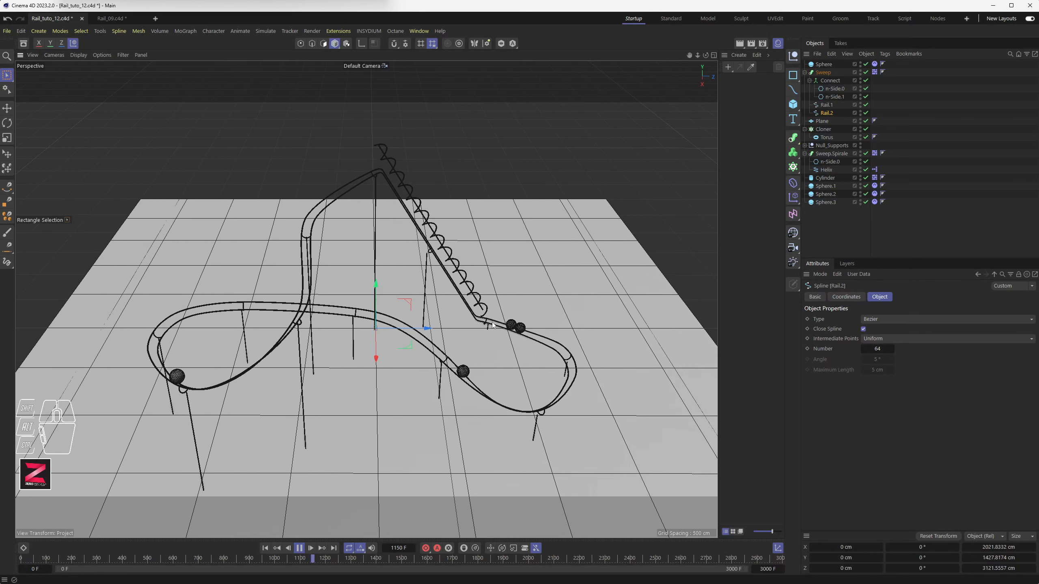
Inspect up close how the spheres line up and get picked up at the spiral's lower end during playback
scroll(492, 325, "up", 3)
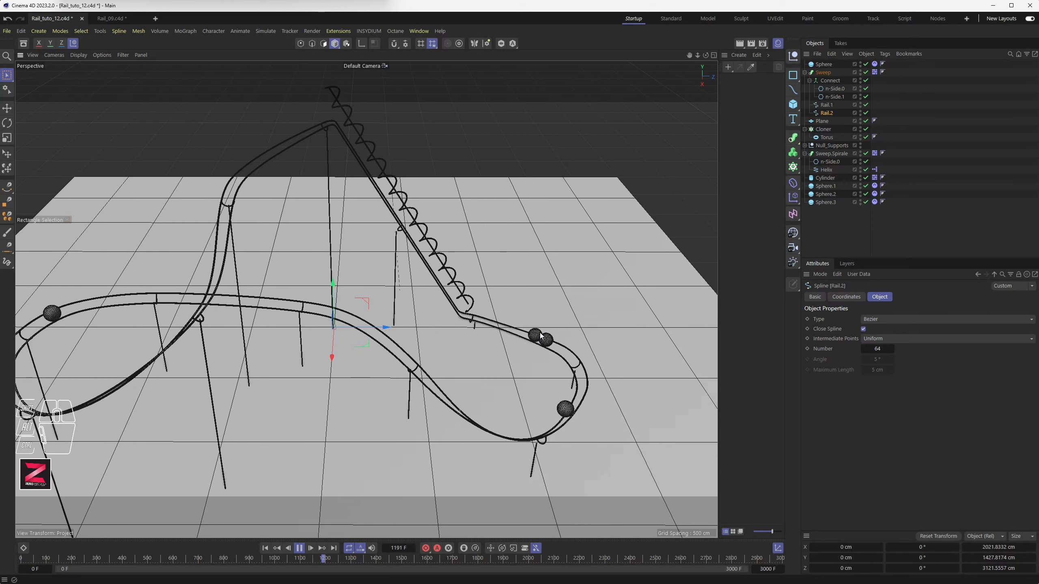
scroll(527, 334, "up", 2)
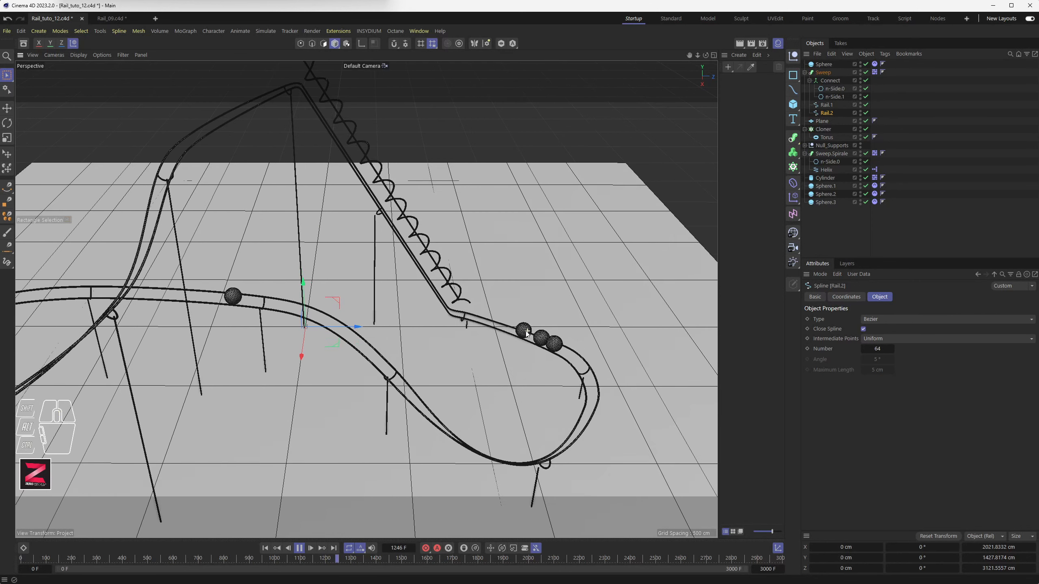
scroll(487, 328, "up", 2)
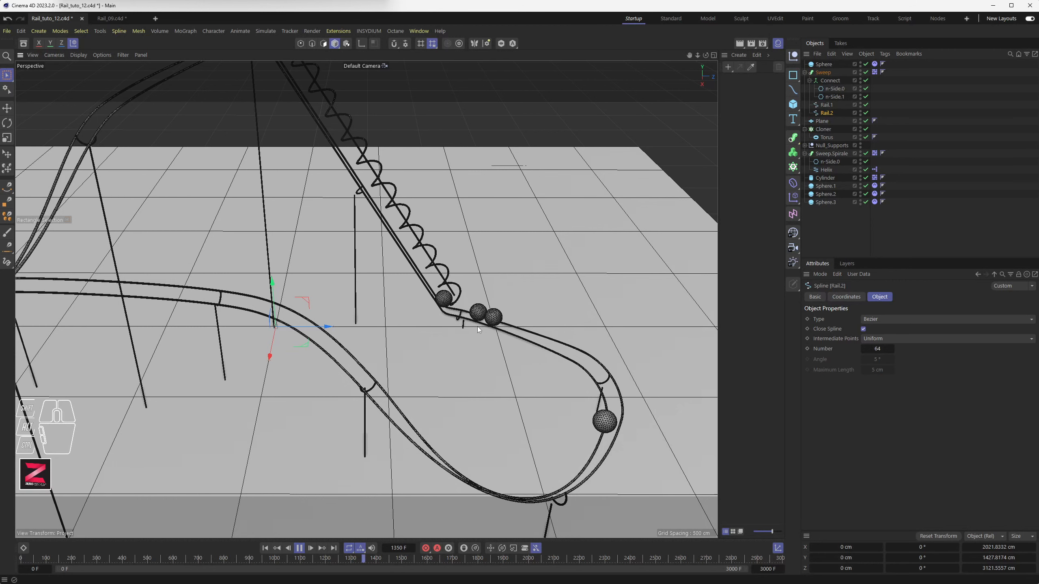
scroll(458, 301, "up", 2)
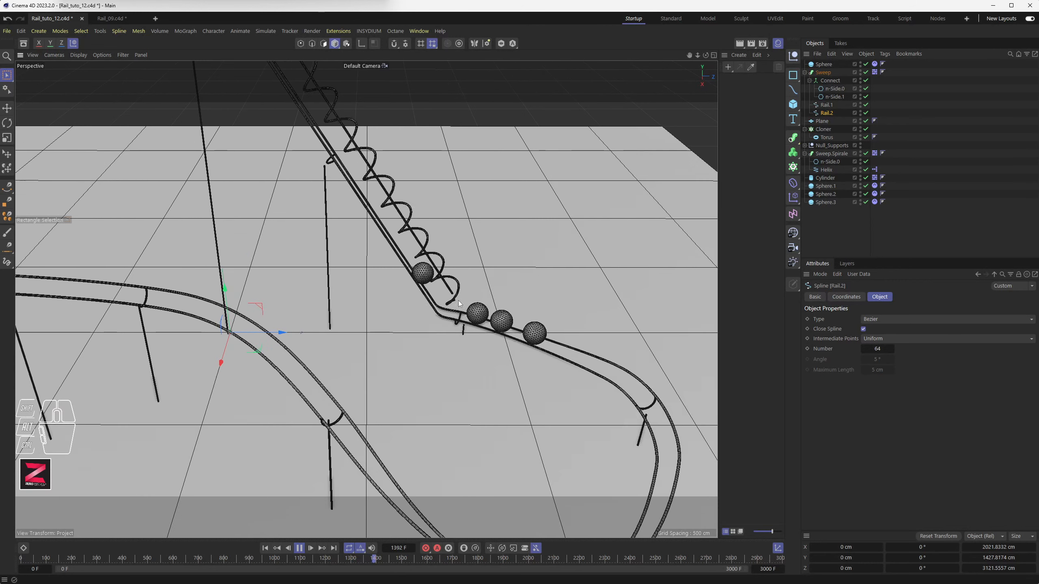
Follow the spheres up the spiral and around the rail for another lap, then stop playback and rewind to frame 0
scroll(458, 300, "down", 2)
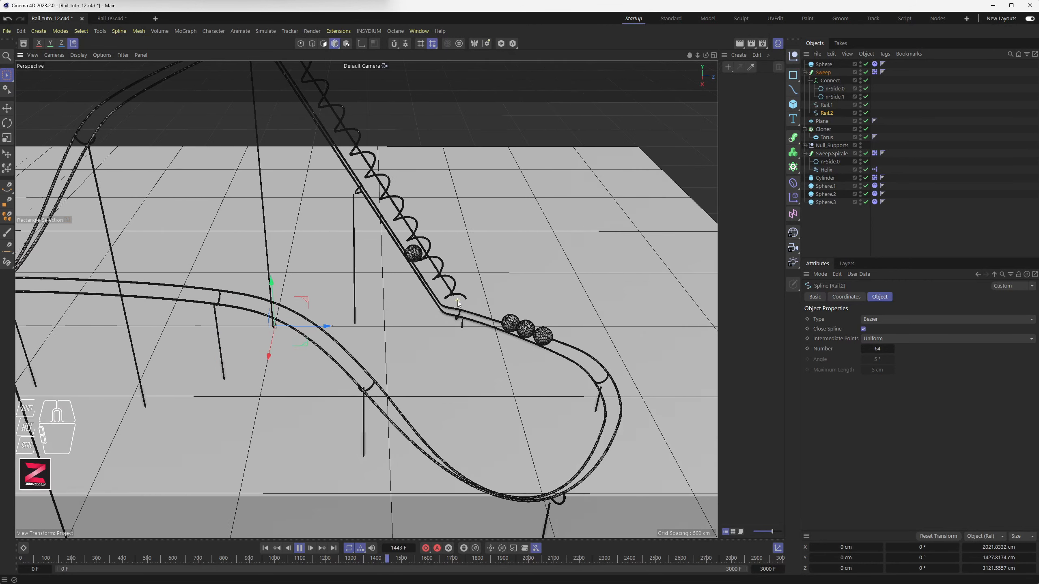
left_click_drag(458, 301, 459, 360, "alt")
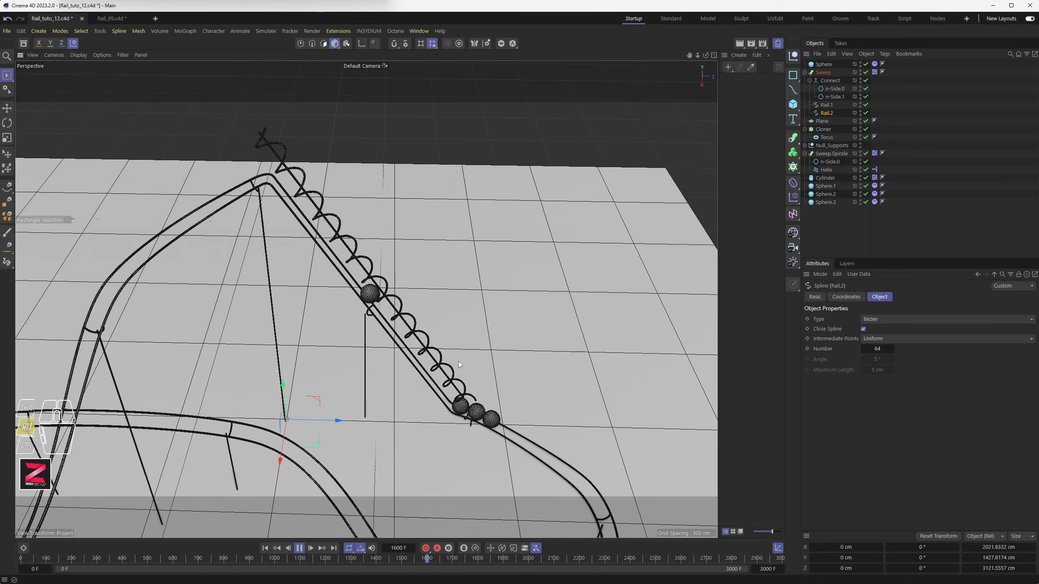
middle_click_drag(457, 361, 396, 359, "alt")
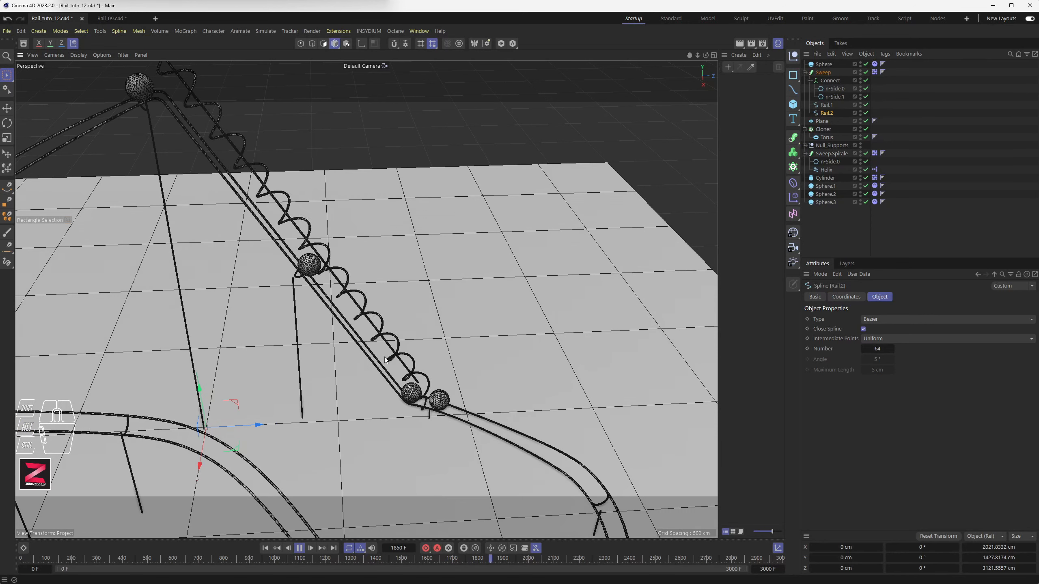
scroll(354, 348, "down", 2)
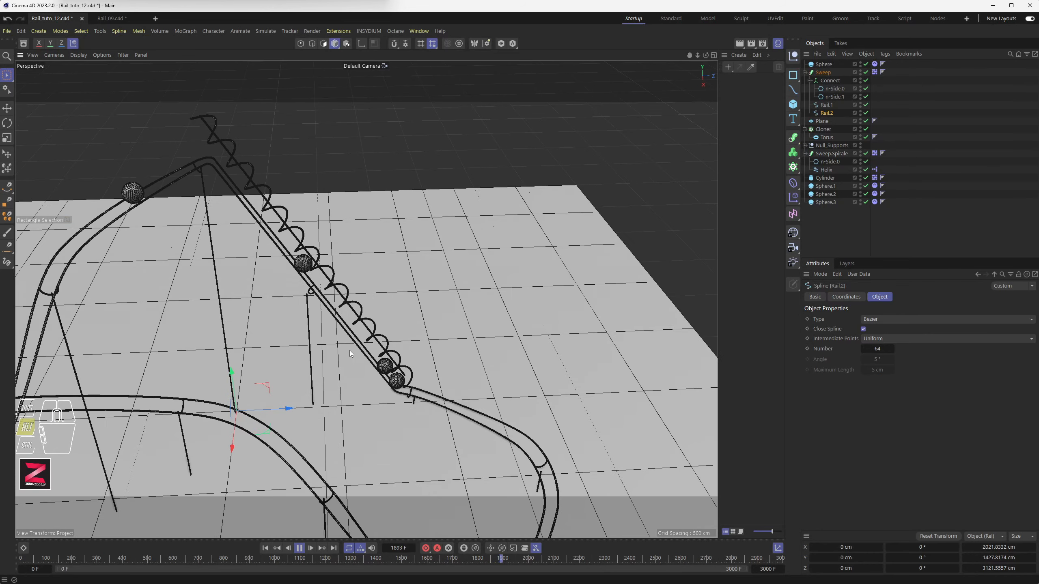
left_click_drag(350, 353, 322, 353, "alt")
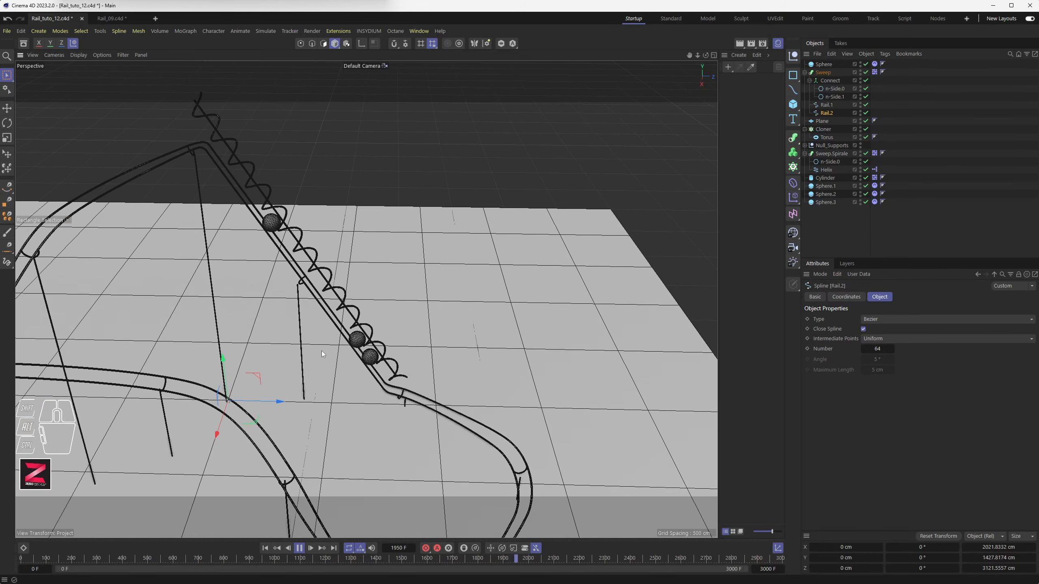
middle_click_drag(335, 371, 445, 371, "alt")
scroll(444, 371, "down", 4)
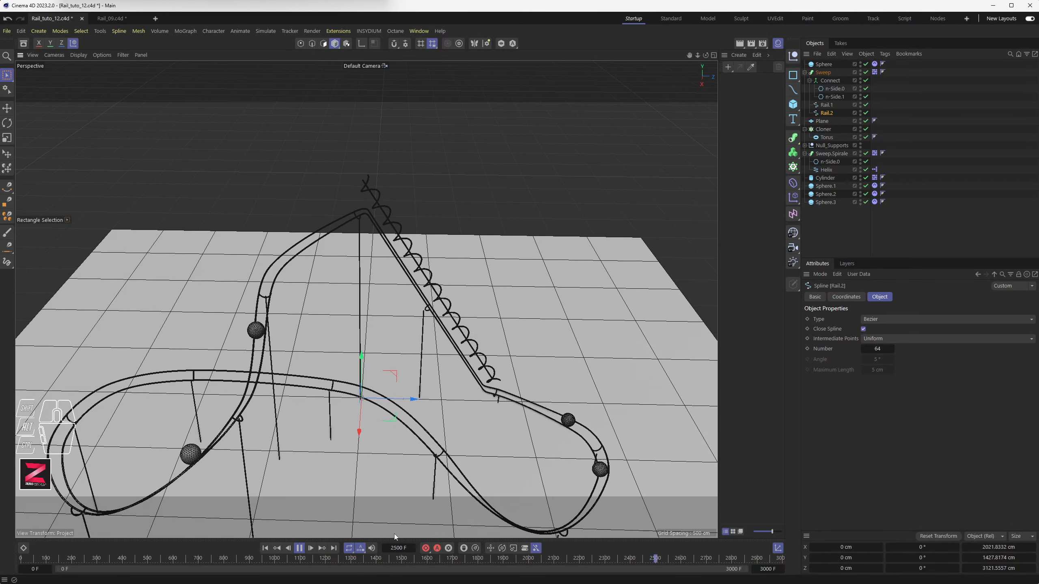
left_click(300, 548)
left_click(266, 549)
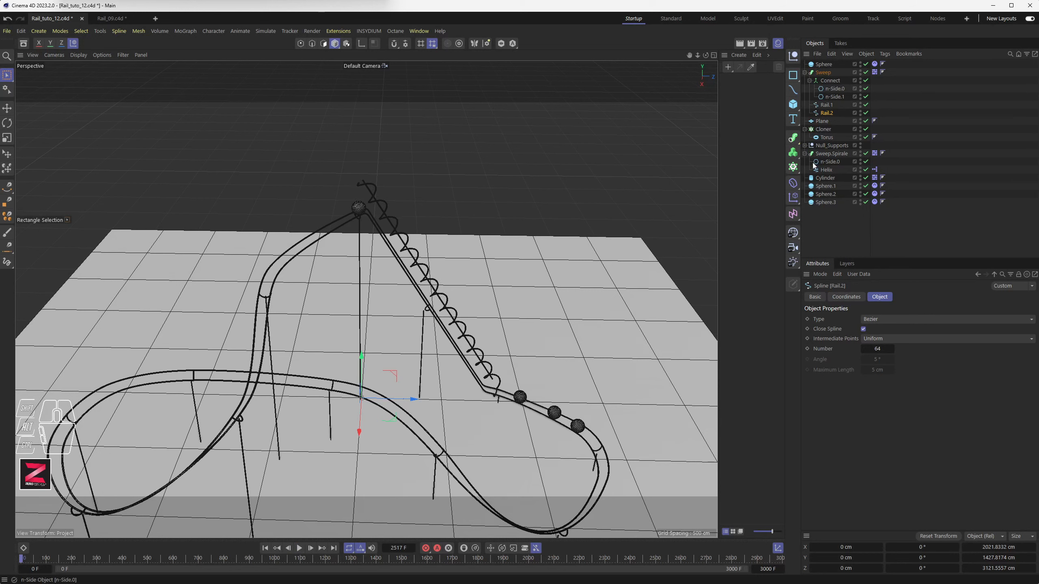
Expand the Null_Supports group and select the Cylinder.2 support along the rail's upper descent in the front view
left_click(804, 145)
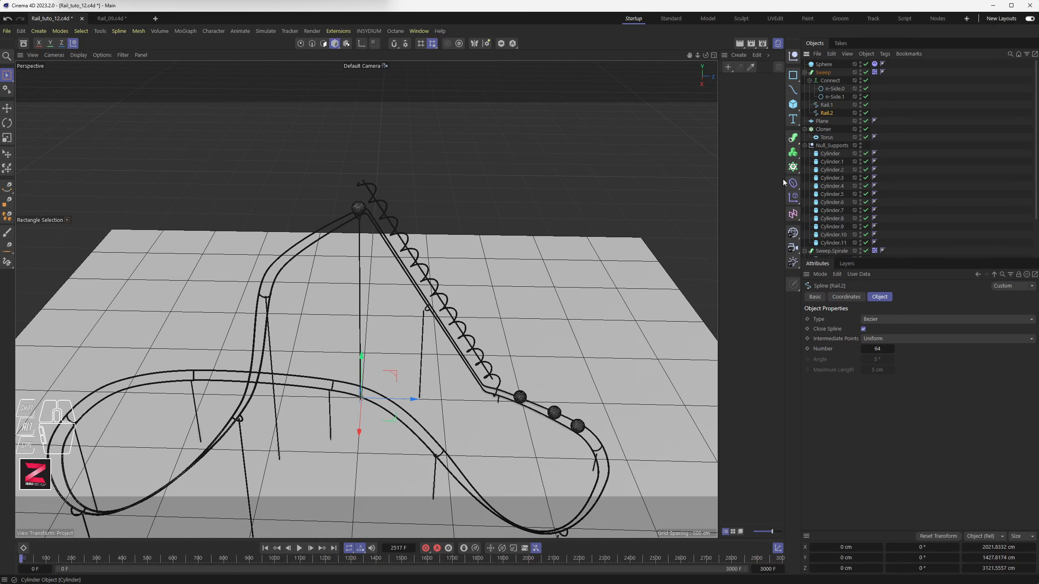
middle_click(460, 400)
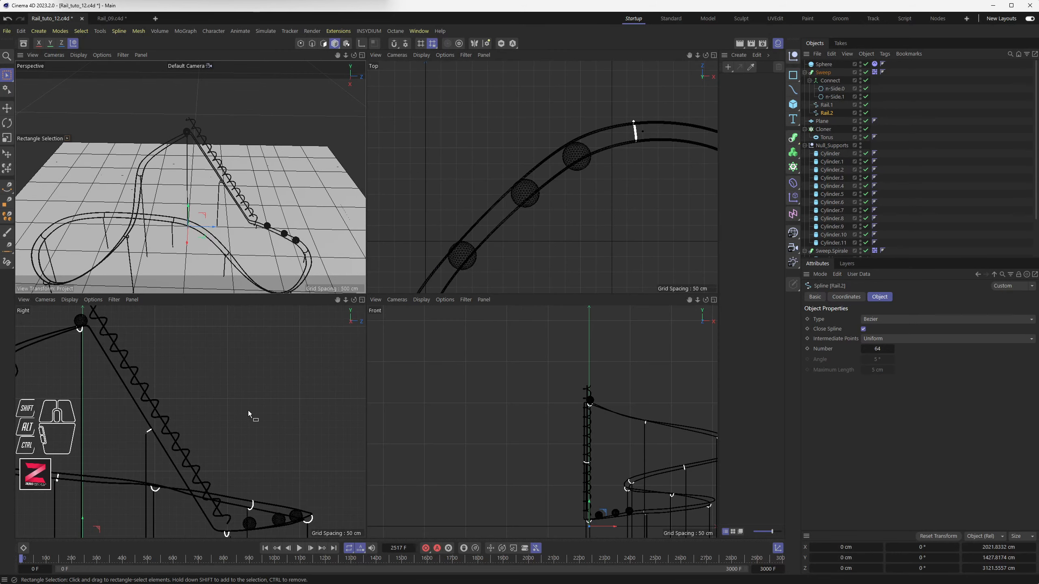
middle_click(549, 419)
scroll(547, 380, "up", 5, "alt")
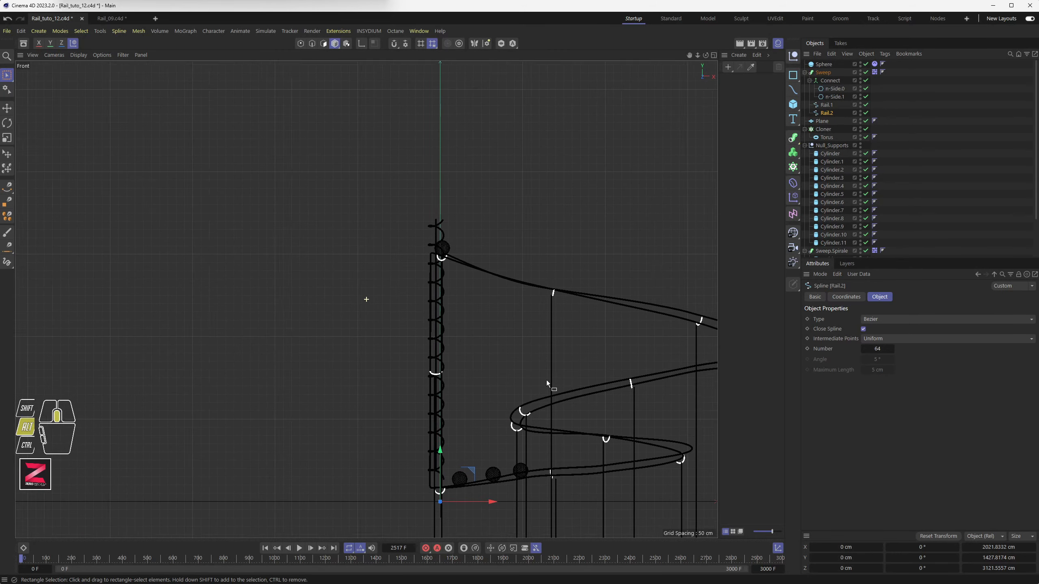
scroll(514, 271, "up", 8, "alt")
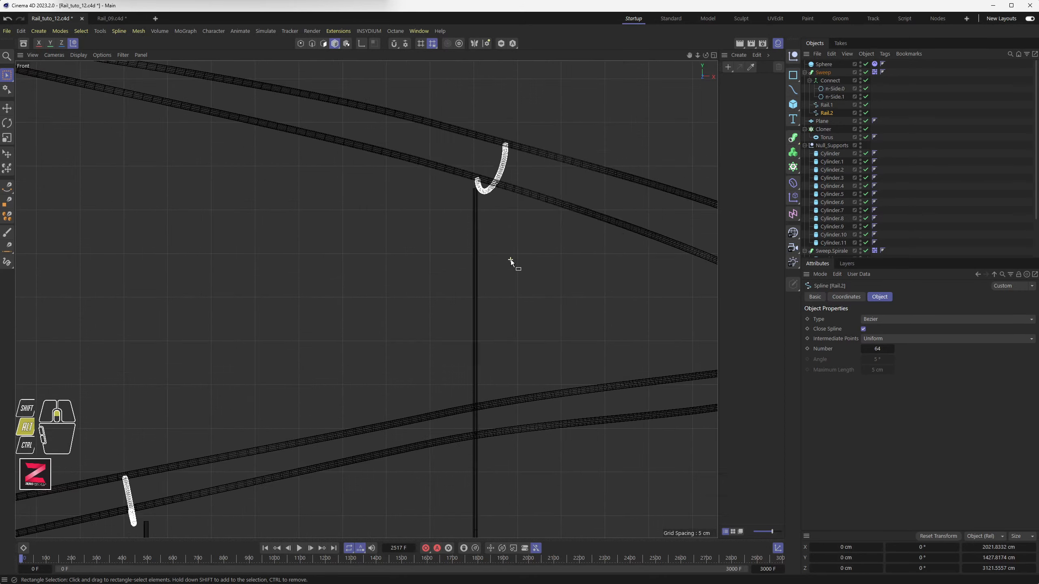
left_click(462, 181)
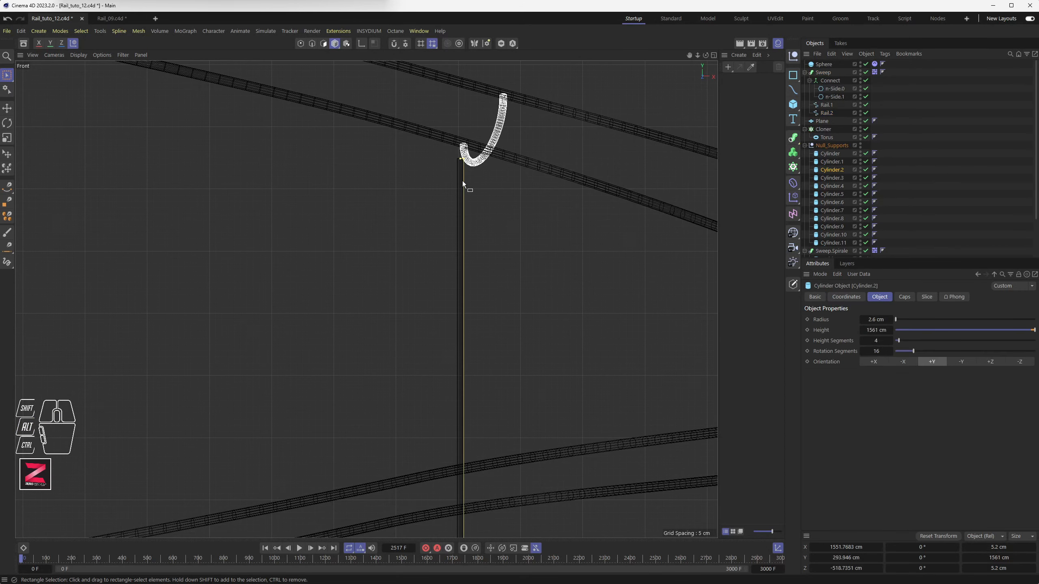
scroll(485, 292, "down", 8)
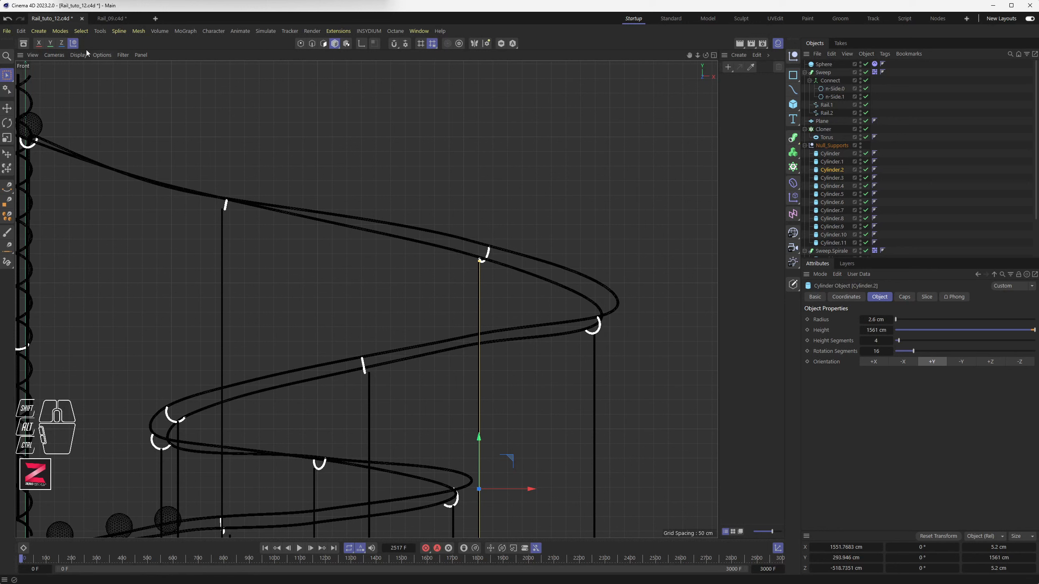
Set up the Move tool with the Z axis locked and the coordinate system switched, close to the top of Cylinder.2
left_click(61, 43)
left_click(73, 44)
key("e")
scroll(466, 260, "up", 8)
left_click_drag(594, 287, 624, 295)
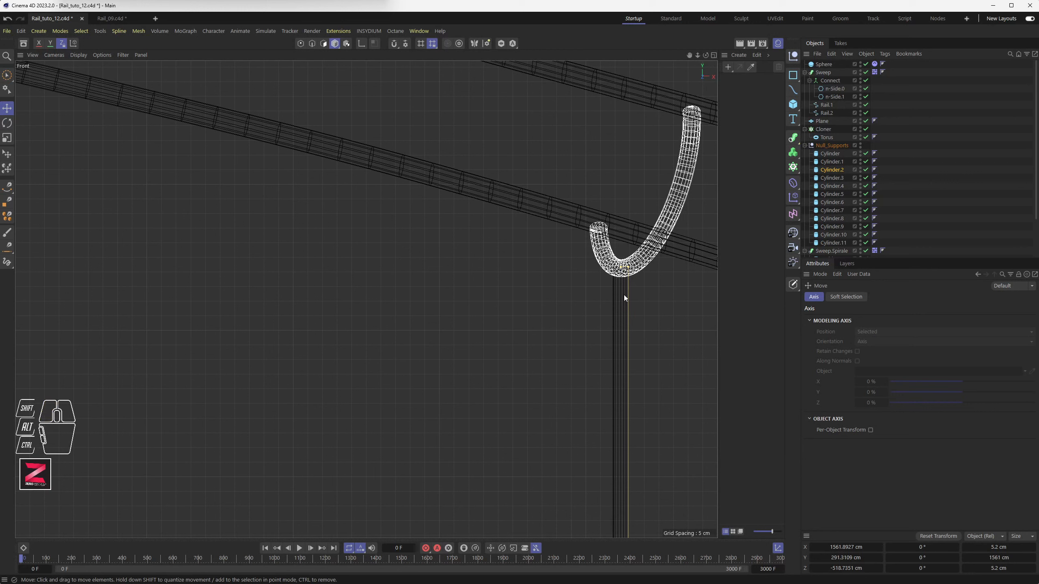
key("ctrl+z")
left_click(50, 44)
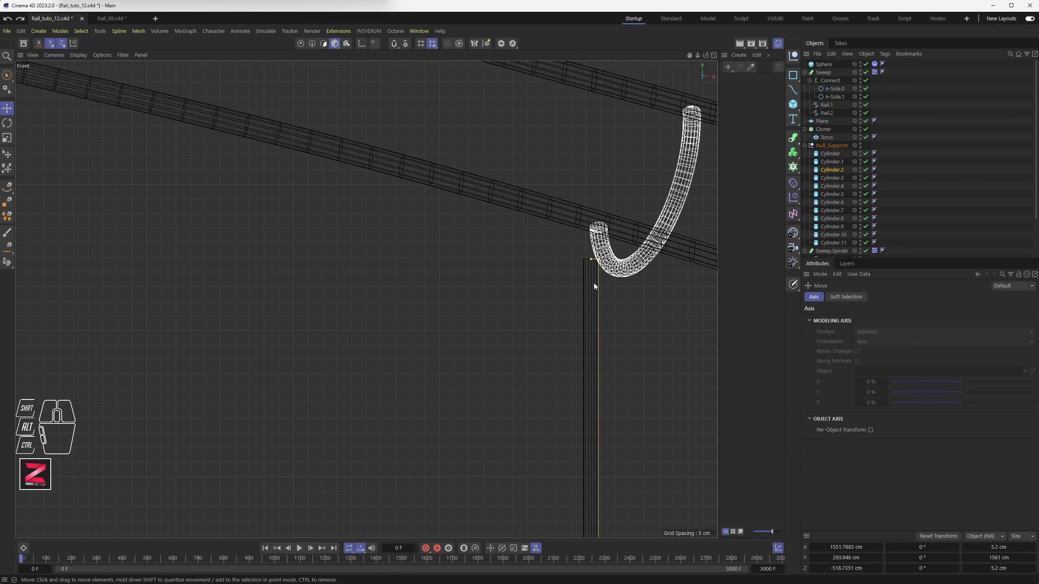
left_click(50, 43)
Move Cylinder.2 under the lowest part of its torus bracket, to about X 1561.5 cm and Y 290.8 cm
left_click_drag(593, 289, 621, 297)
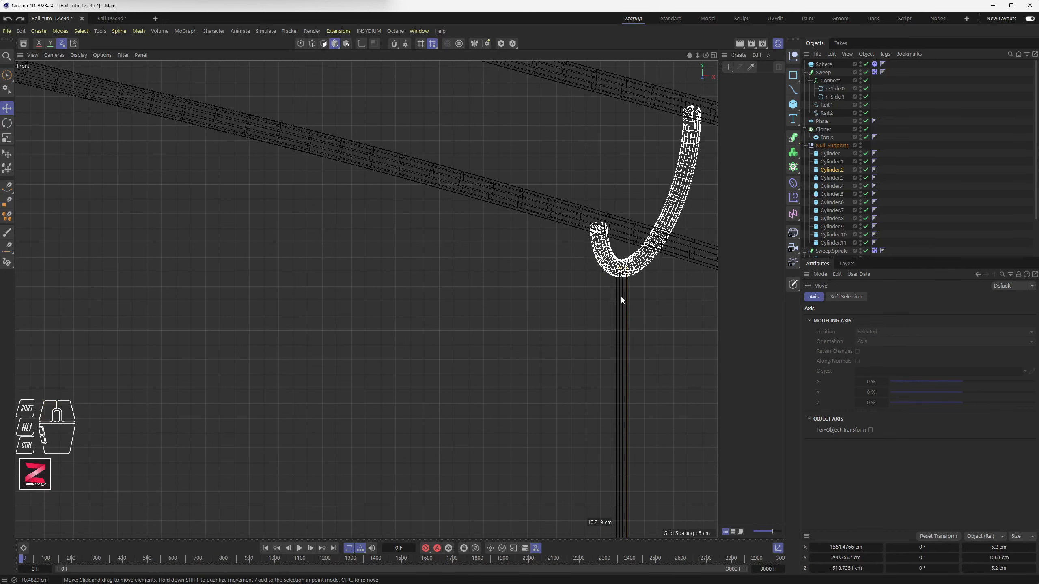
scroll(600, 300, "down", 5)
scroll(598, 302, "down", 5)
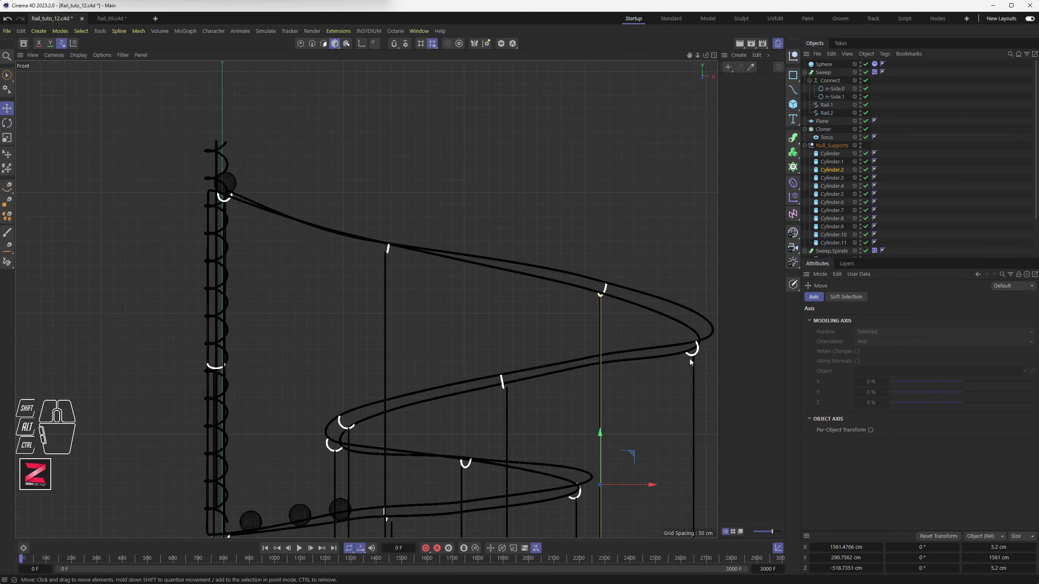
Center Cylinder.3 under the torus bracket at the upper bend, at about X 1939 cm and Y 45.3 cm
scroll(690, 359, "up", 8)
scroll(665, 335, "up", 3)
left_click_drag(668, 337, 648, 351)
scroll(592, 352, "down", 10)
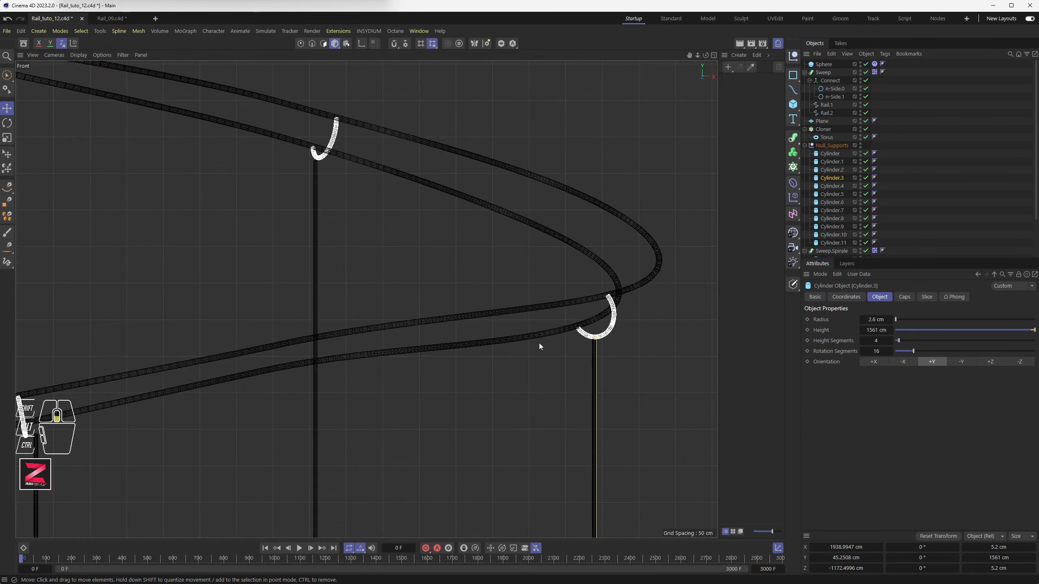
Move Cylinder.4 under the bracket midway along the middle rail section, to about X 1160.9 cm and Y -89.4 cm
middle_click(431, 292)
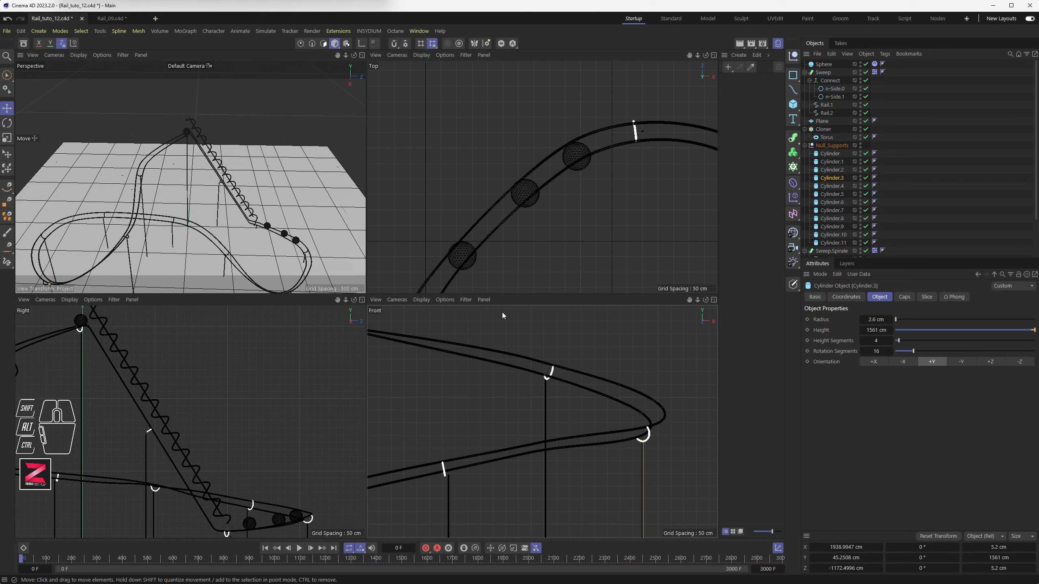
middle_click(440, 458)
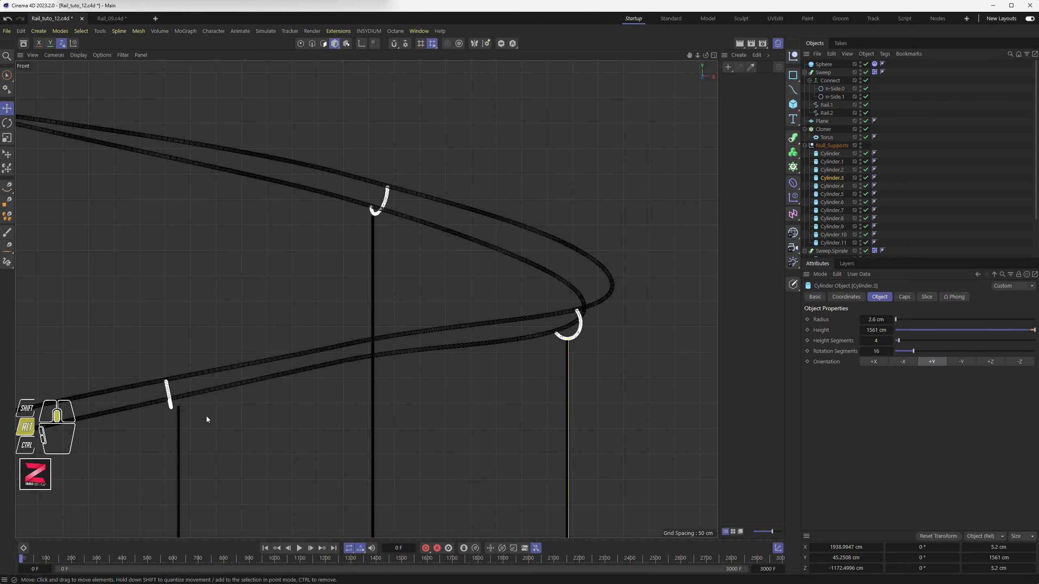
scroll(206, 416, "up", 10, "alt")
left_click(489, 263)
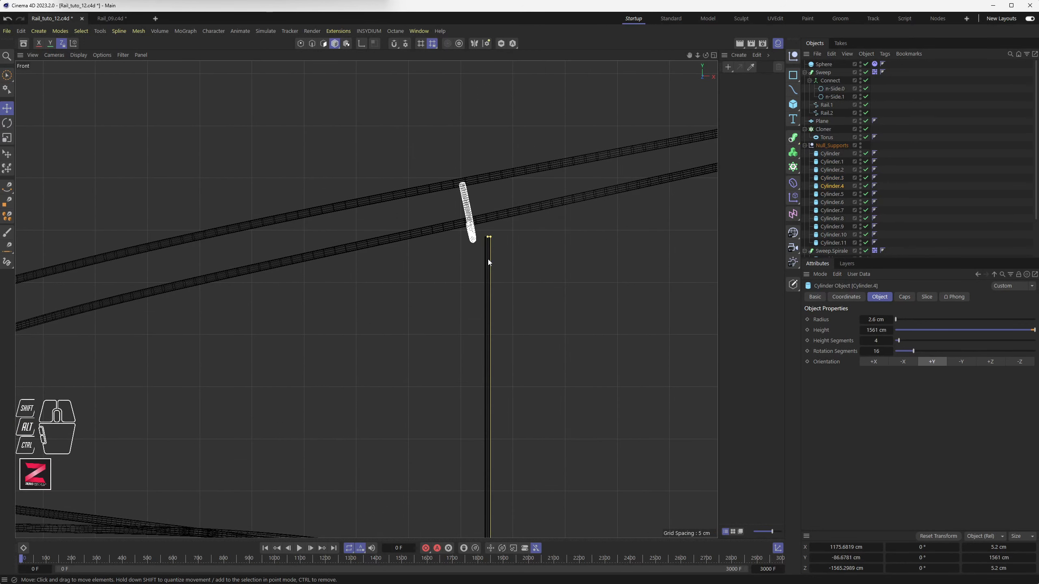
left_click_drag(489, 263, 471, 261)
scroll(466, 280, "down", 10)
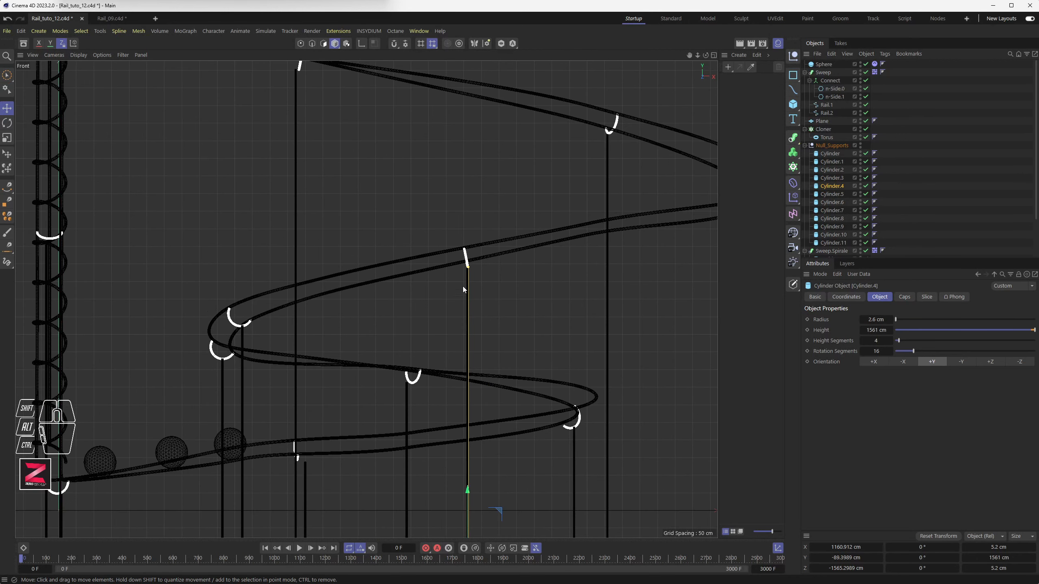
Move Cylinder.8 under the bracket at the lower bend, to about X 1453.1 cm and Y -548.6 cm
left_click(575, 443)
scroll(575, 430, "up", 10)
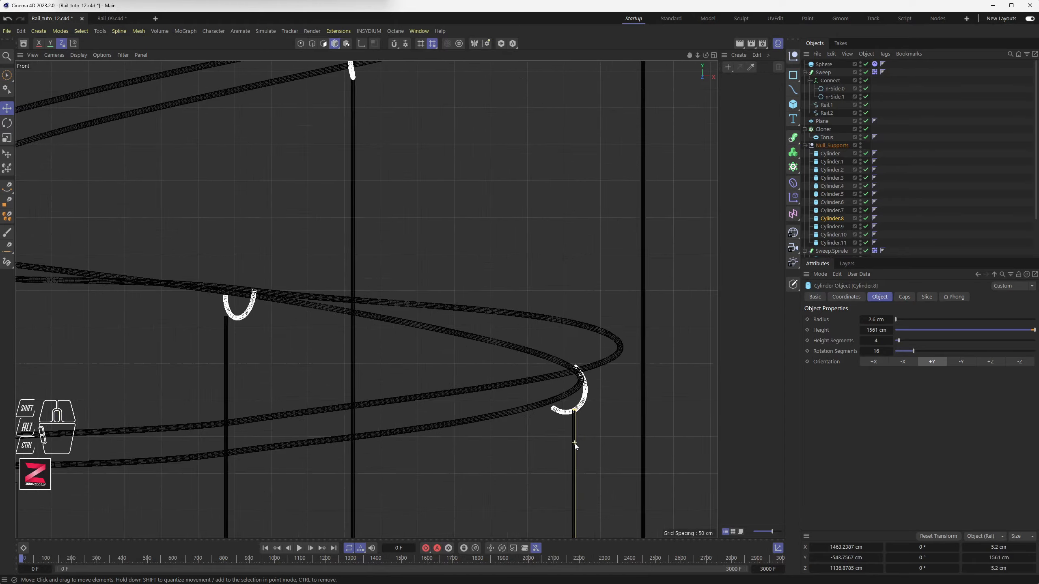
mouse_move(574, 402)
left_mouse_down()
mouse_move(552, 424)
mouse_move(557, 415)
left_mouse_up()
middle_click(468, 384)
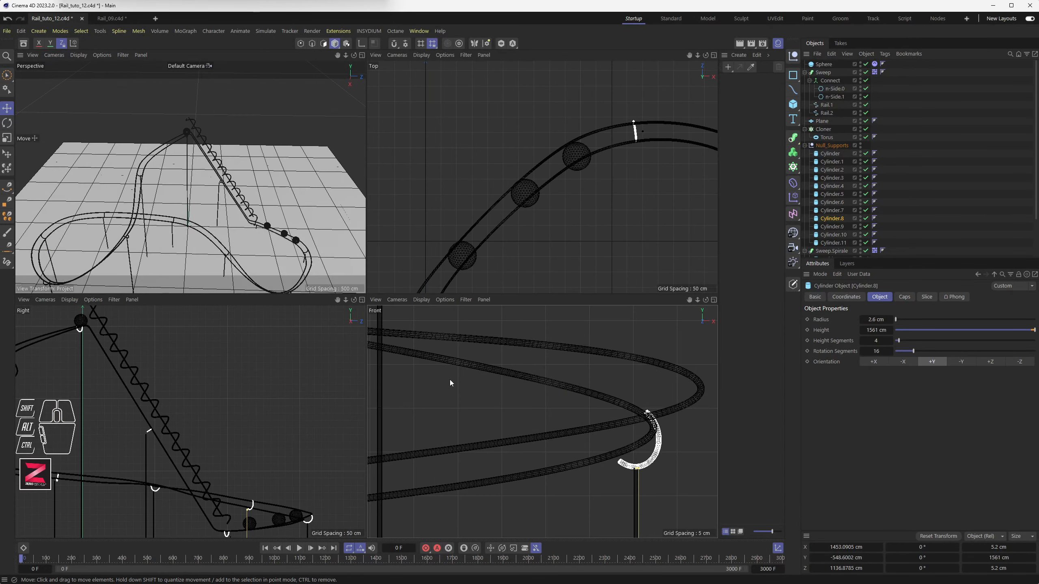
Center Cylinder.7 below the U-shaped bracket where the rails cross, at about X 1003.4 cm and Y -417.8 cm
middle_click(420, 364)
middle_click_drag(363, 337, 912, 303, "alt")
scroll(71, 379, "up", 1, "alt")
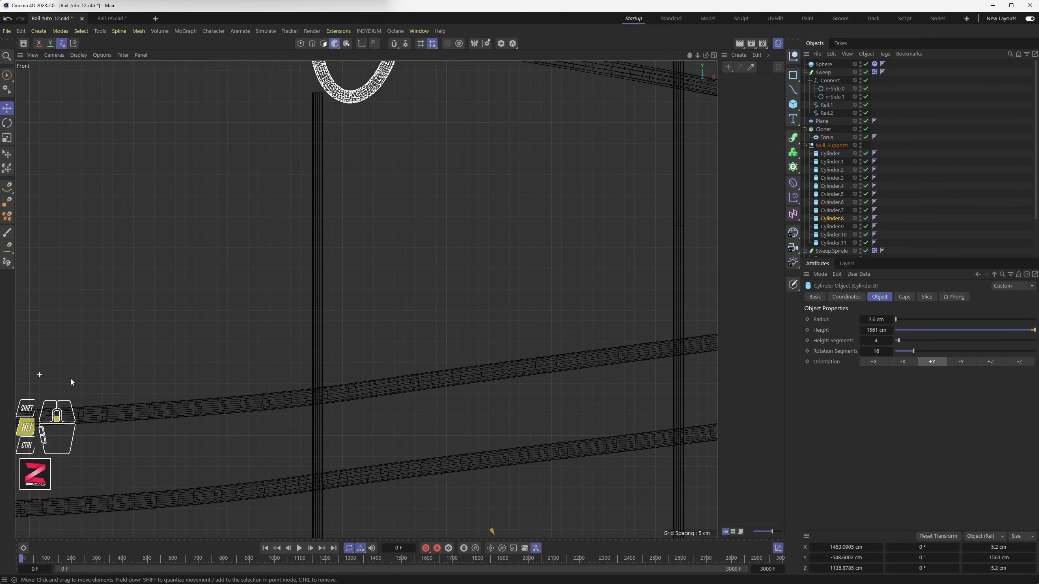
scroll(315, 278, "down", 1, "alt")
scroll(316, 281, "down", 1, "alt")
left_click(318, 201)
left_click_drag(317, 201, 338, 198)
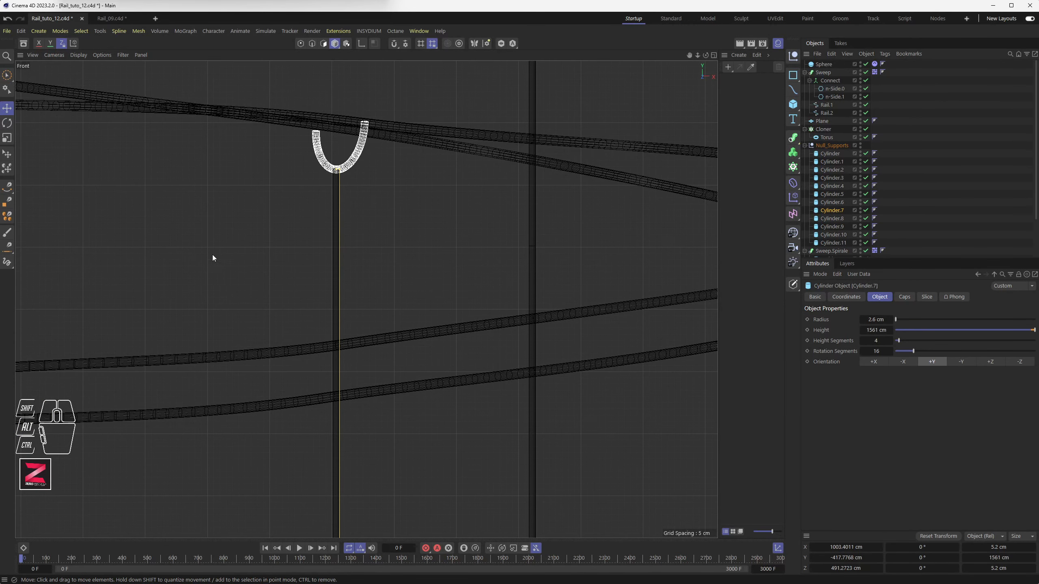
Move Cylinder.9 under the narrow bracket on the lowest rail section, to about X 675.9 cm and Y -637.7 cm
middle_click_drag(213, 258, 369, 267, "alt")
scroll(380, 268, "down", 2, "alt")
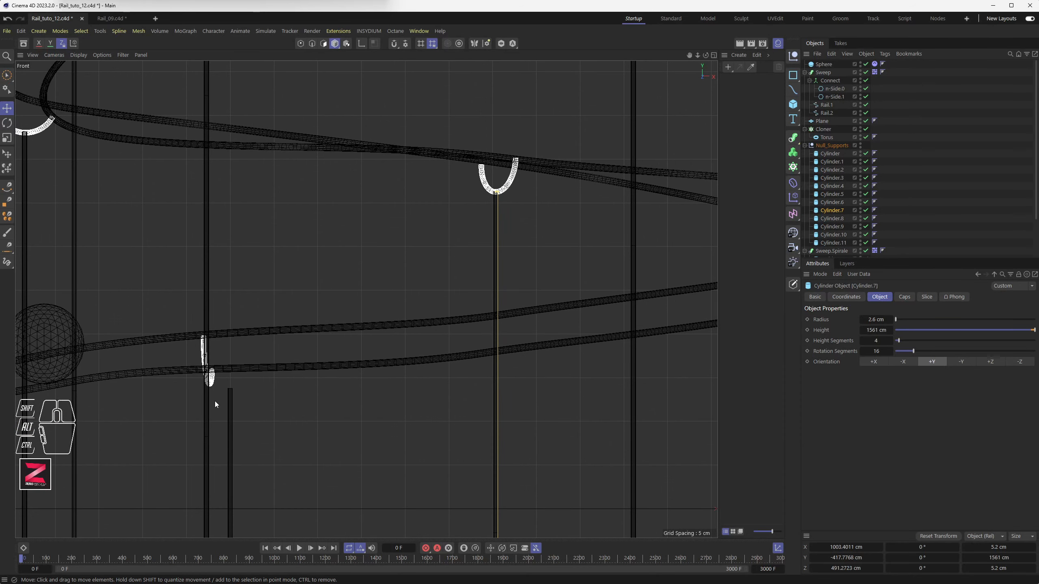
left_click(230, 409)
scroll(230, 409, "up", 3, "alt")
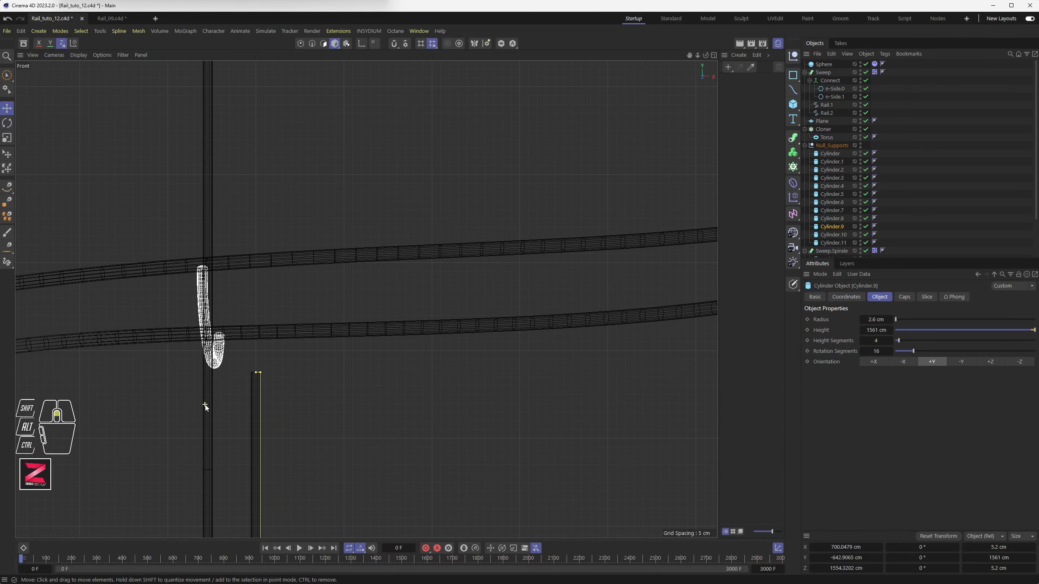
left_click_drag(267, 400, 215, 388)
scroll(216, 389, "down", 5, "alt")
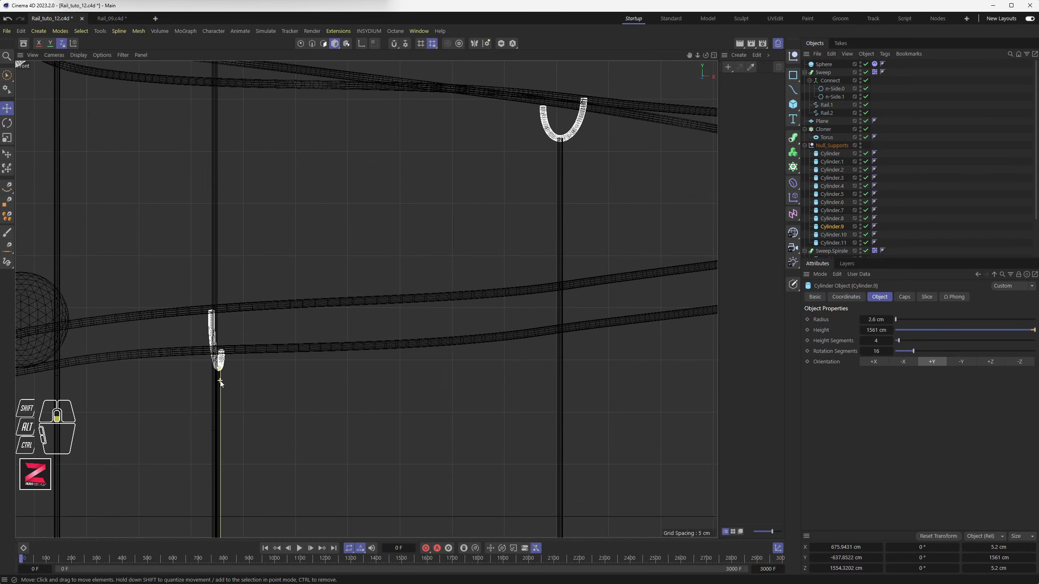
Adjust Cylinder.5 to meet the upper bracket of the inner bend, at about X 515.8 cm and Y -257.8 cm
scroll(248, 313, "up", 5, "alt")
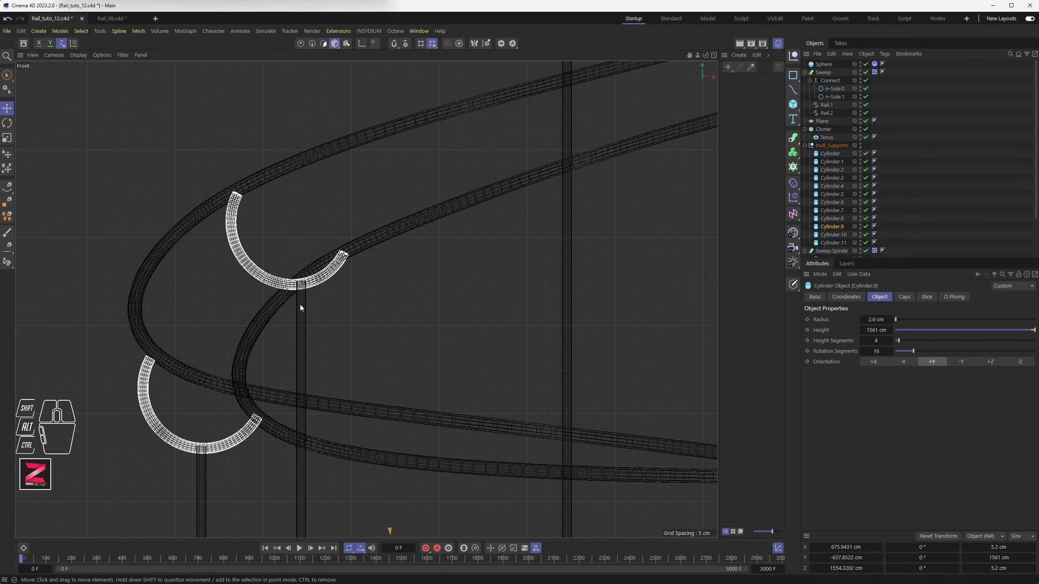
mouse_move(300, 305)
left_mouse_down()
mouse_move(289, 309)
mouse_move(294, 318)
left_mouse_up()
scroll(297, 275, "down", 2)
scroll(297, 274, "up", 4)
scroll(295, 318, "down", 5)
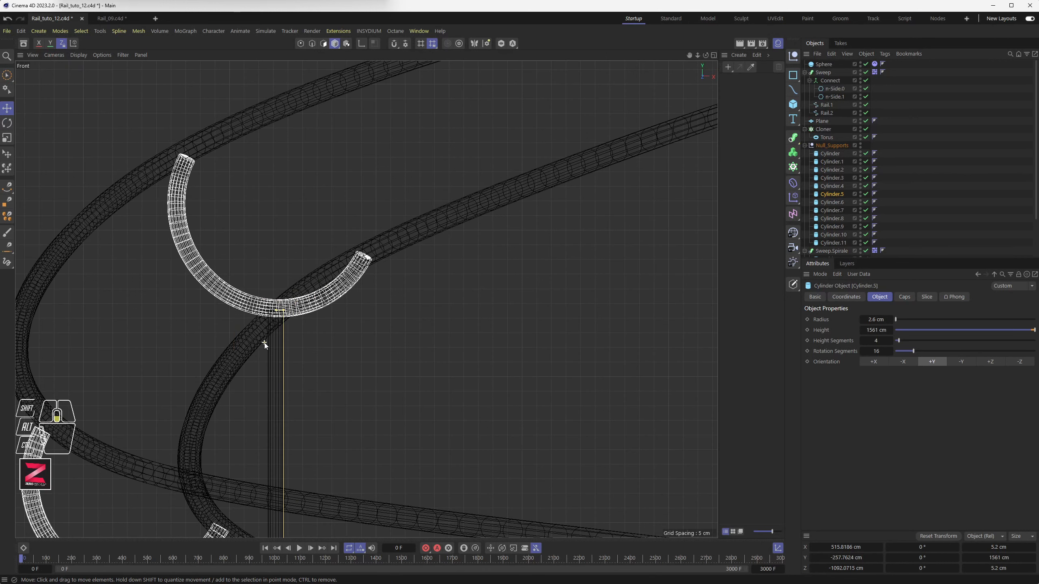
Adjust Cylinder.6 to meet the lower bracket of the inner bend, at about X 464.7 cm and Y -351.3 cm
middle_click_drag(181, 409, 361, 179, "alt")
left_click(357, 288)
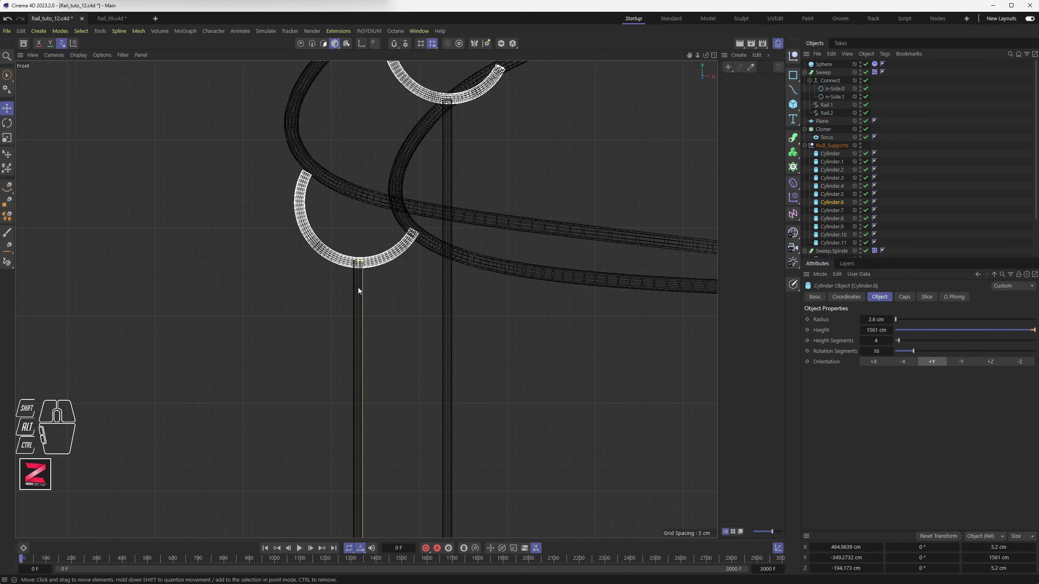
left_click_drag(358, 288, 359, 290)
scroll(359, 290, "down", 5)
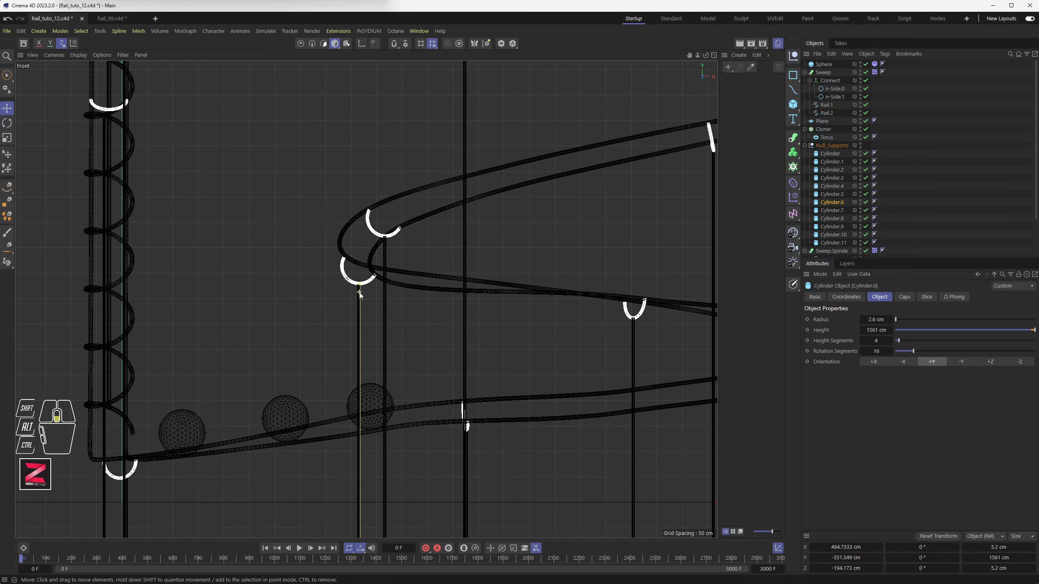
scroll(461, 442, "up", 5)
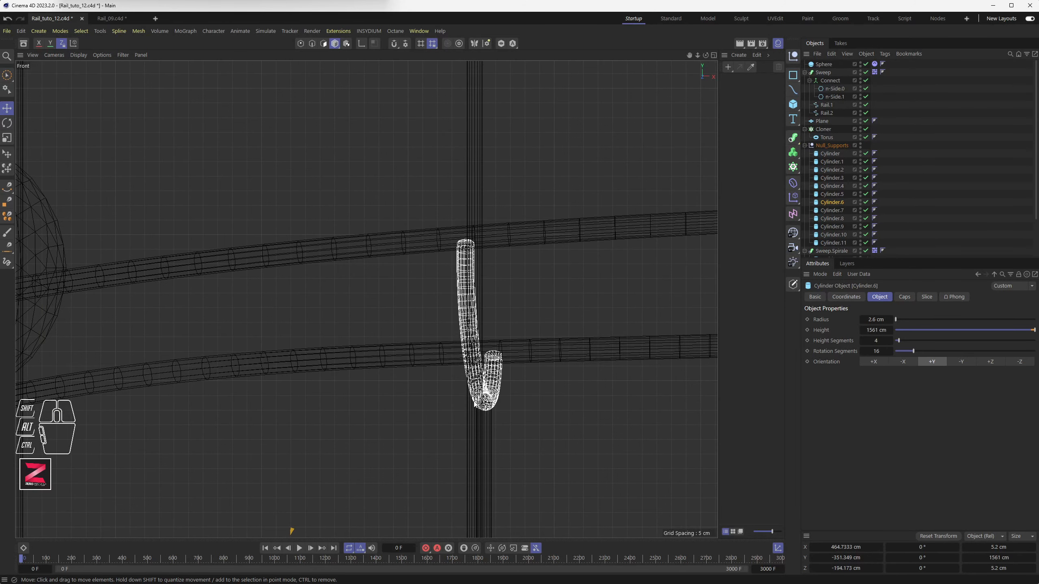
scroll(388, 390, "down", 2)
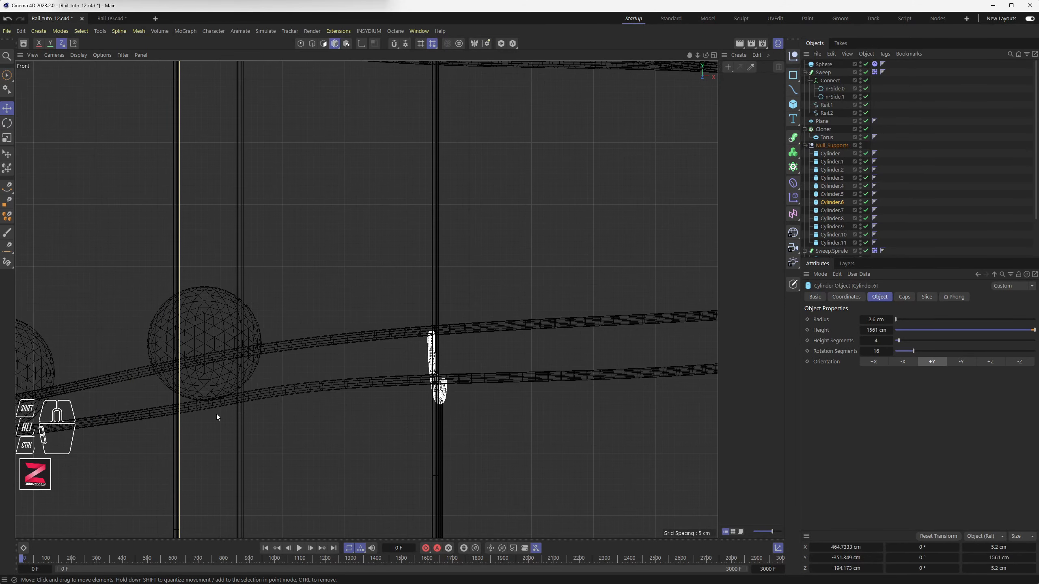
Center Cylinder.10 under the bracket at the foot of the spiral, at about X -3.9 cm and Y -733.1 cm
scroll(192, 393, "down", 5)
middle_click_drag(160, 383, 536, 284, "alt")
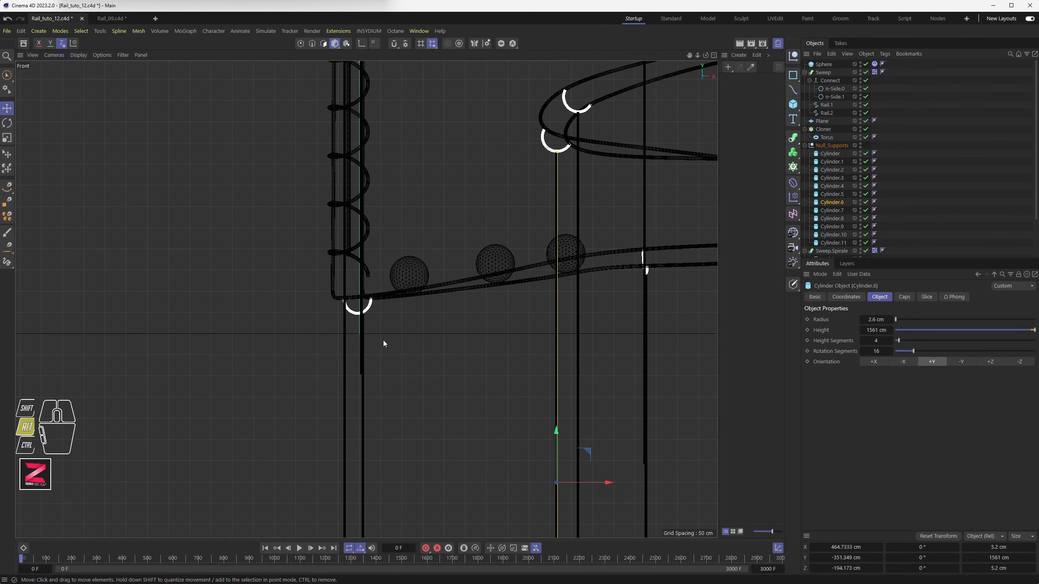
scroll(384, 341, "up", 5)
left_click(401, 301)
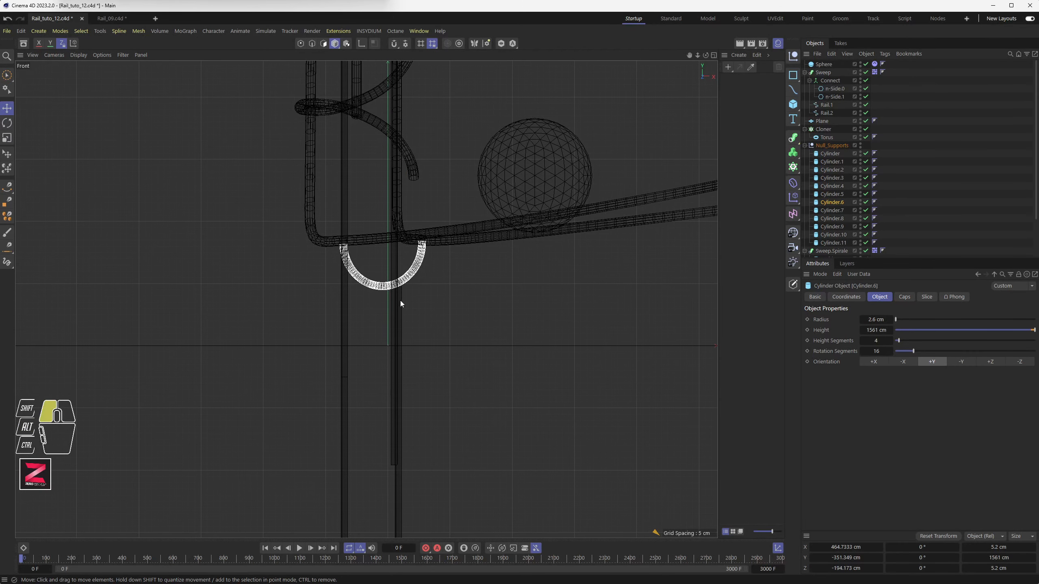
left_click(398, 484)
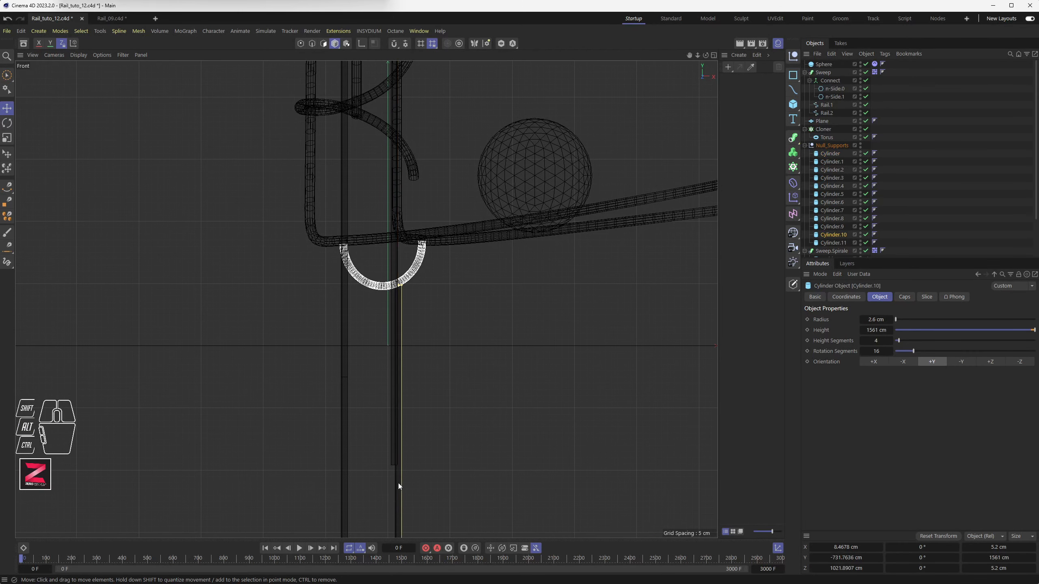
mouse_move(400, 397)
left_mouse_down()
mouse_move(383, 399)
mouse_move(384, 389)
left_mouse_up()
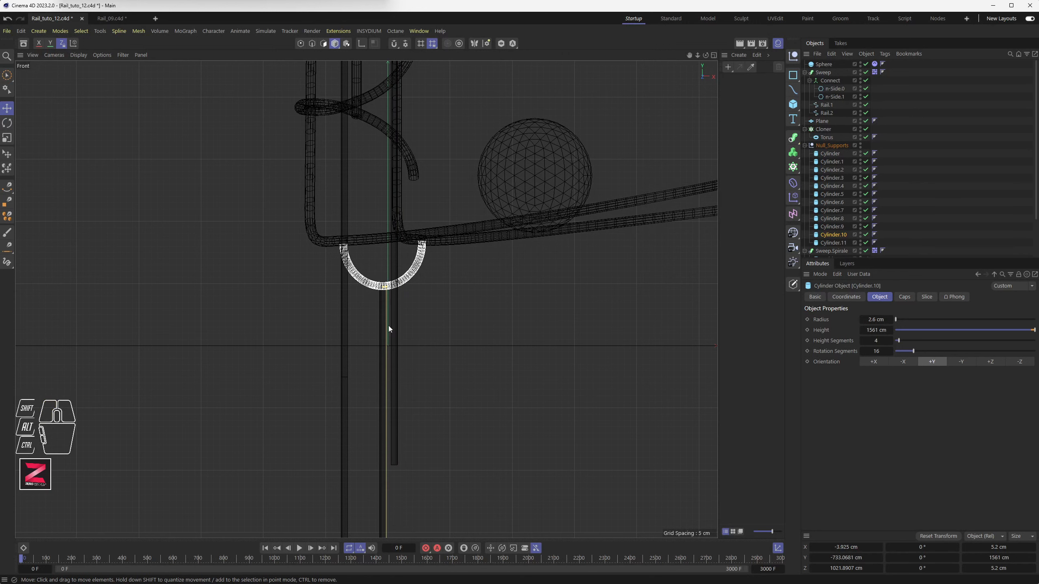
Move Cylinder.11 up to the bracket midway along the spiral, at about X -23.9 cm and Y -8.1 cm
scroll(388, 326, "down", 5)
middle_click_drag(386, 129, 367, 456, "alt")
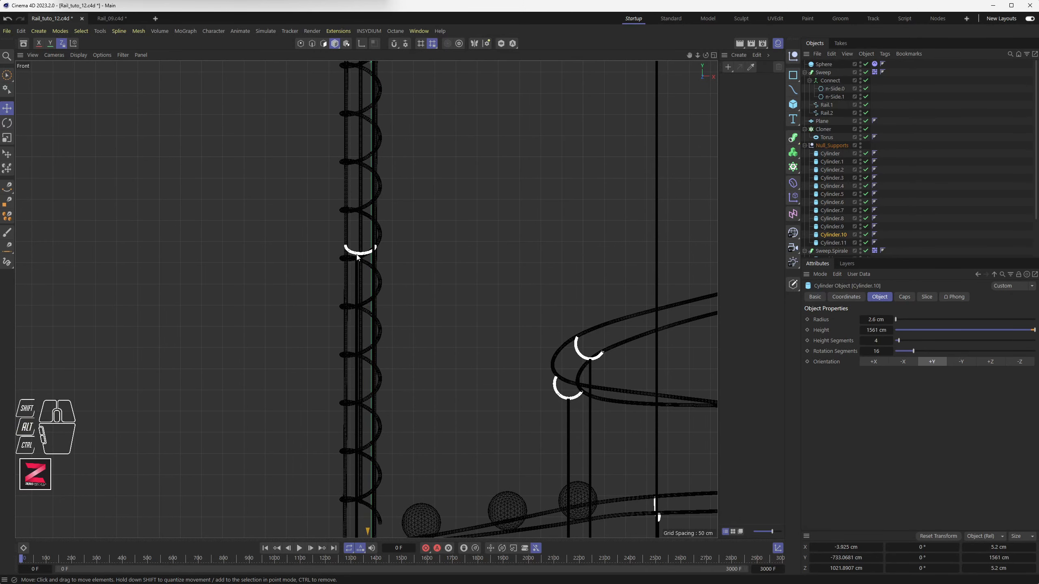
scroll(359, 250, "up", 5)
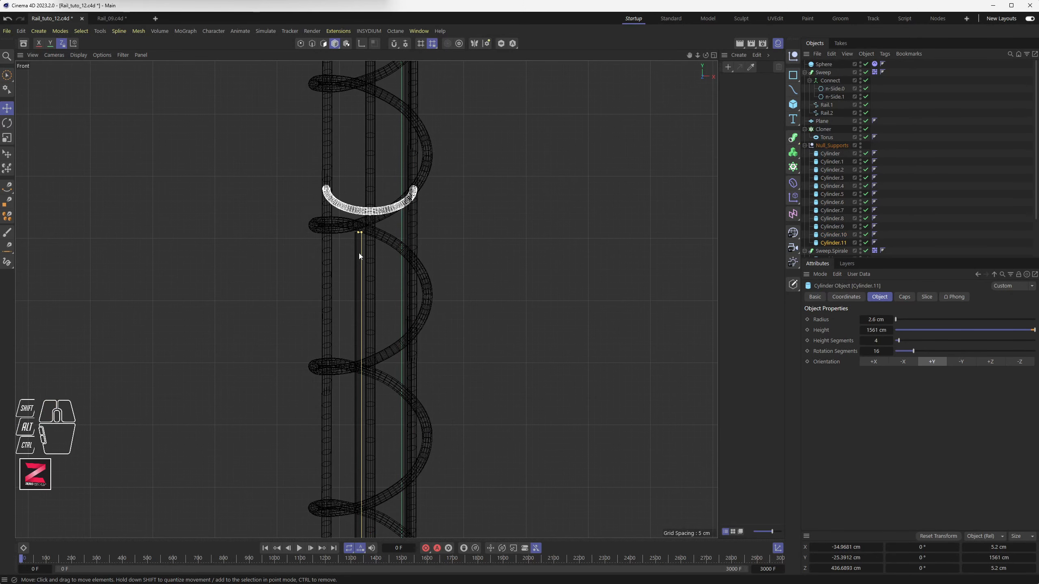
left_click_drag(360, 251, 373, 231)
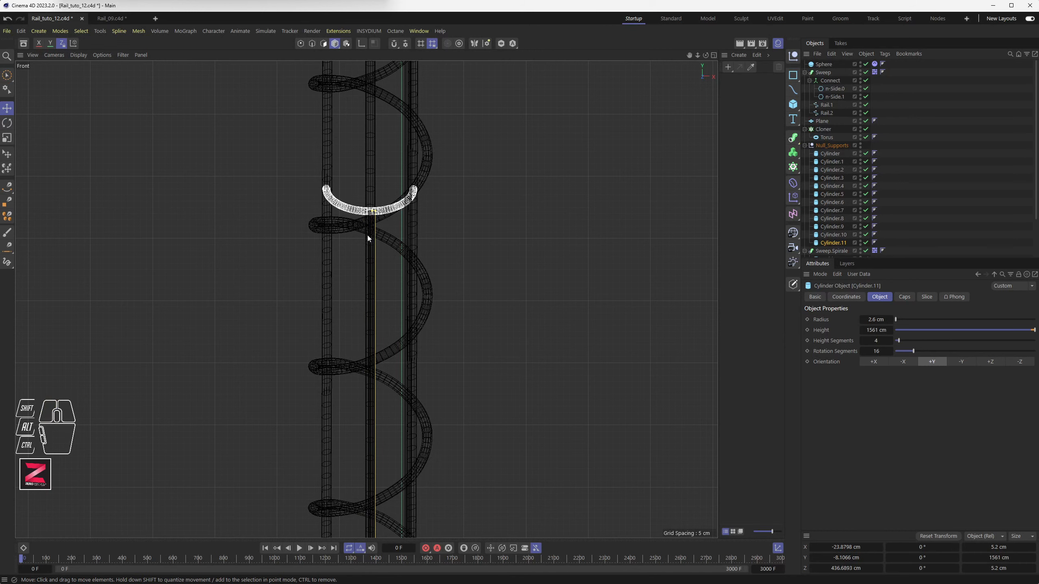
Center the first Cylinder under the topmost bracket beside the spiral, at about X 6.7 cm and Y 682 cm
scroll(366, 231, "down", 5)
middle_click_drag(352, 145, 336, 387, "alt")
scroll(359, 266, "up", 5)
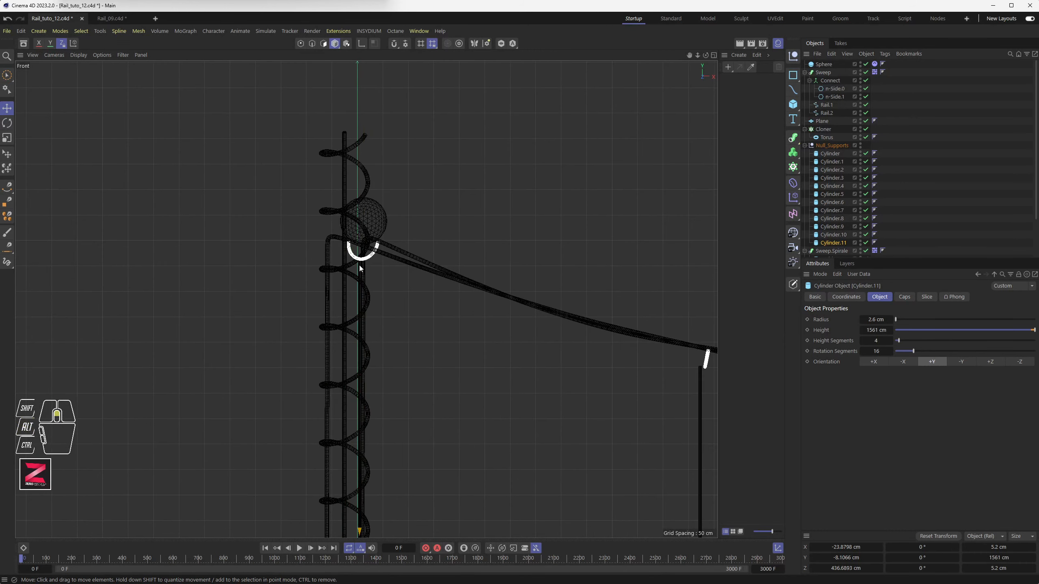
left_click(362, 282)
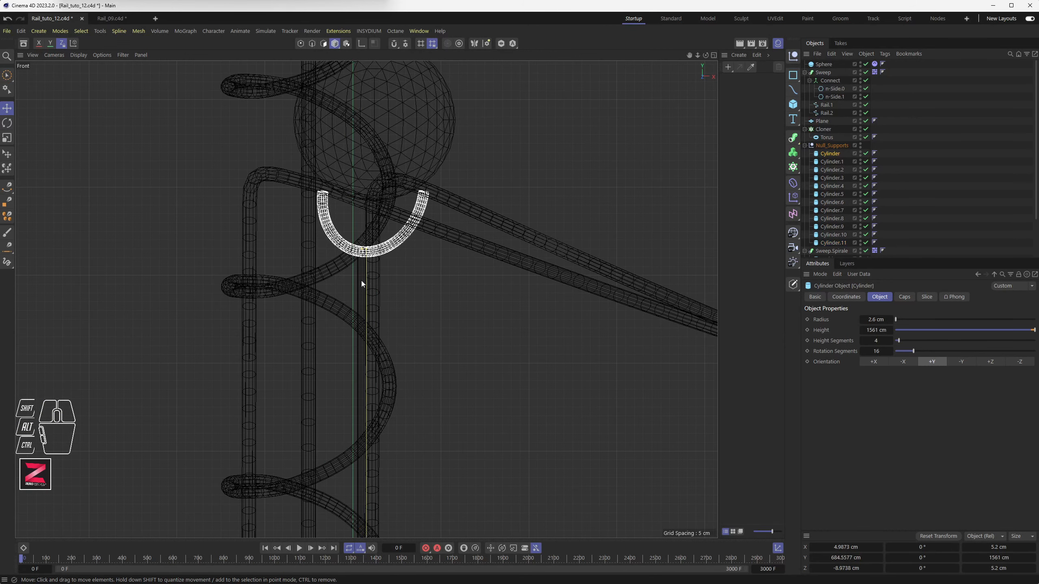
left_click_drag(362, 282, 367, 285)
In the Right view, restrict movement to the Z axis and center Cylinder.9 under the outermost lower bracket, at about Z 1552.8 cm
scroll(367, 286, "down", 3)
scroll(367, 286, "down", 10)
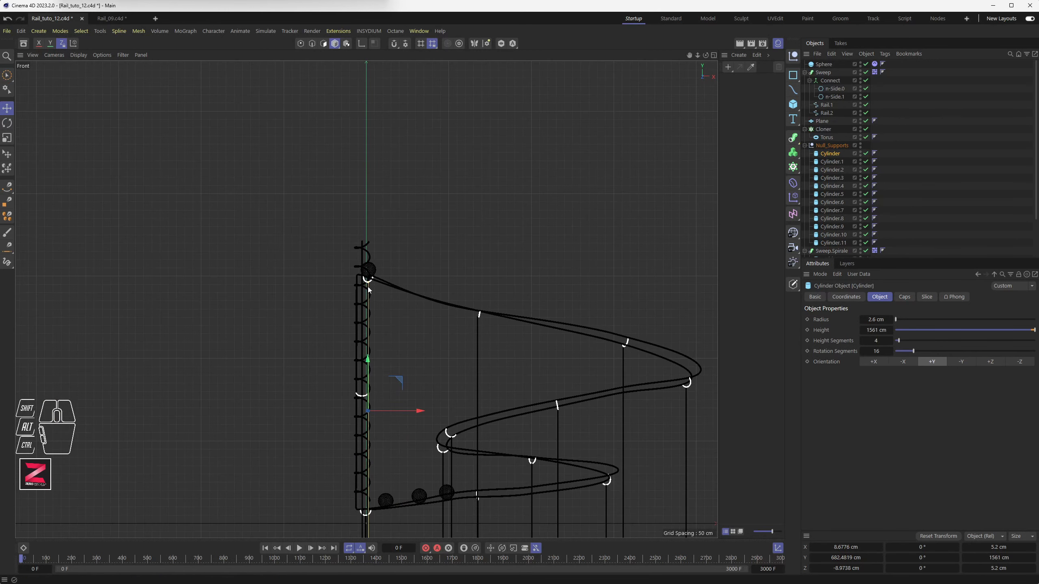
middle_click(368, 287)
middle_click(264, 421)
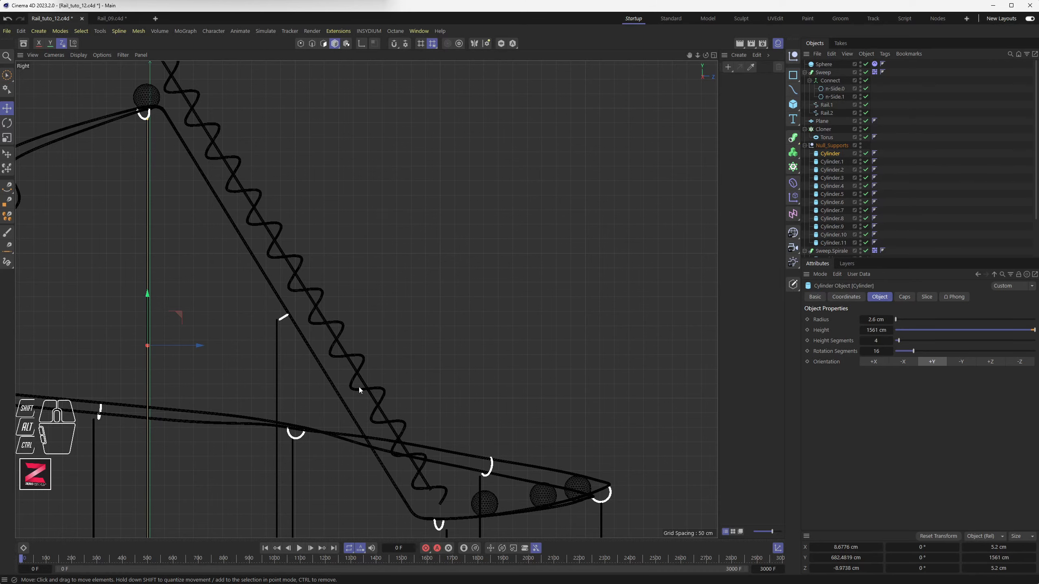
scroll(575, 461, "up", 10, "alt")
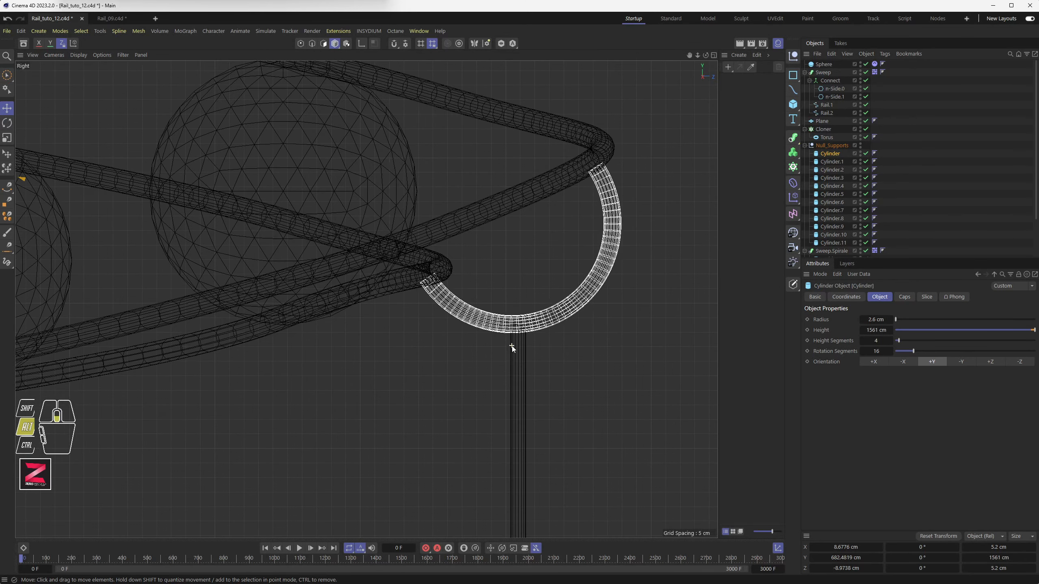
left_click(514, 351)
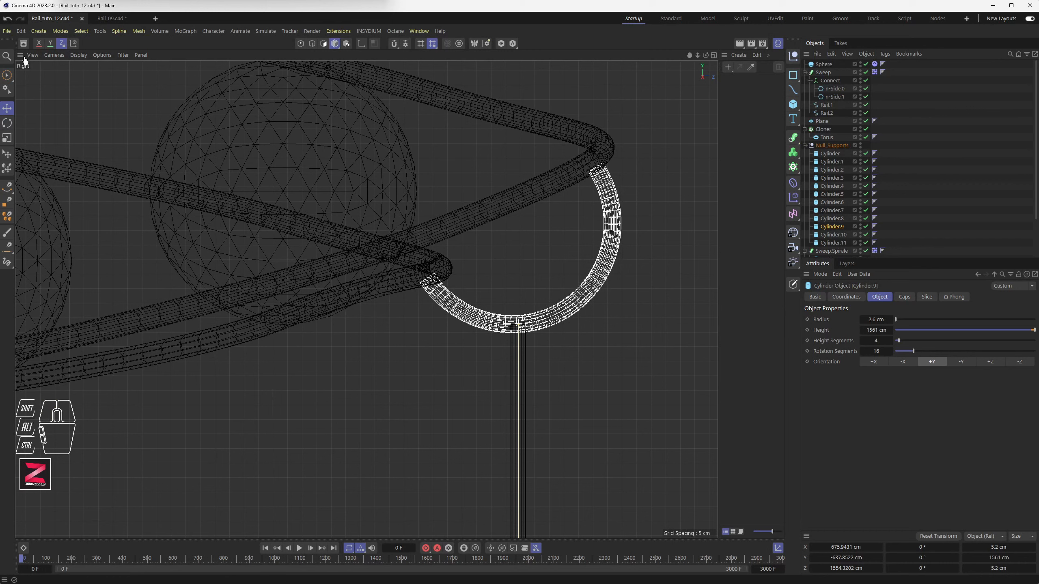
left_click(40, 42)
left_click(61, 44)
left_click_drag(515, 372, 510, 371)
Align Cylinder.8 along Z under the curved bracket above the resting spheres, at about Z 1154.7 cm
scroll(419, 319, "down", 3)
scroll(419, 318, "down", 5)
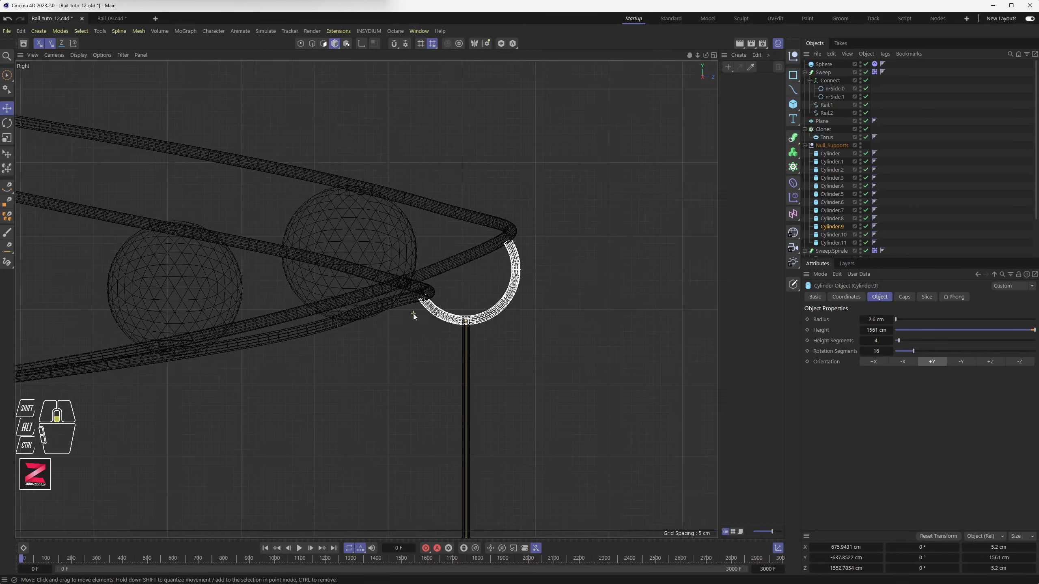
scroll(230, 275, "up", 5)
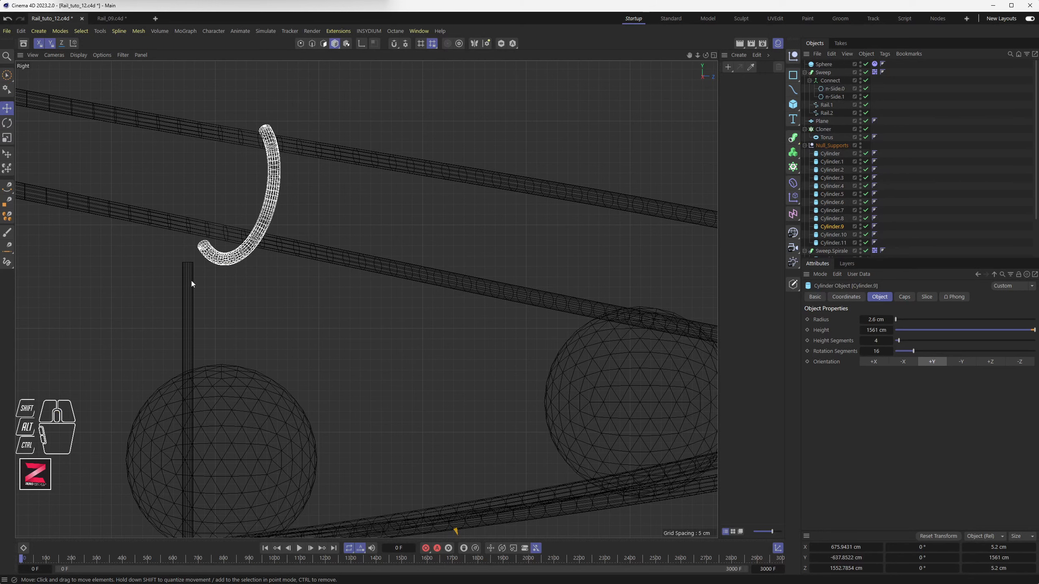
left_click(222, 281)
left_click_drag(188, 281, 225, 280)
Align Cylinder.10 along Z under the bracket at the lowest rail bend, at about Z 995.6 cm
scroll(209, 298, "down", 5)
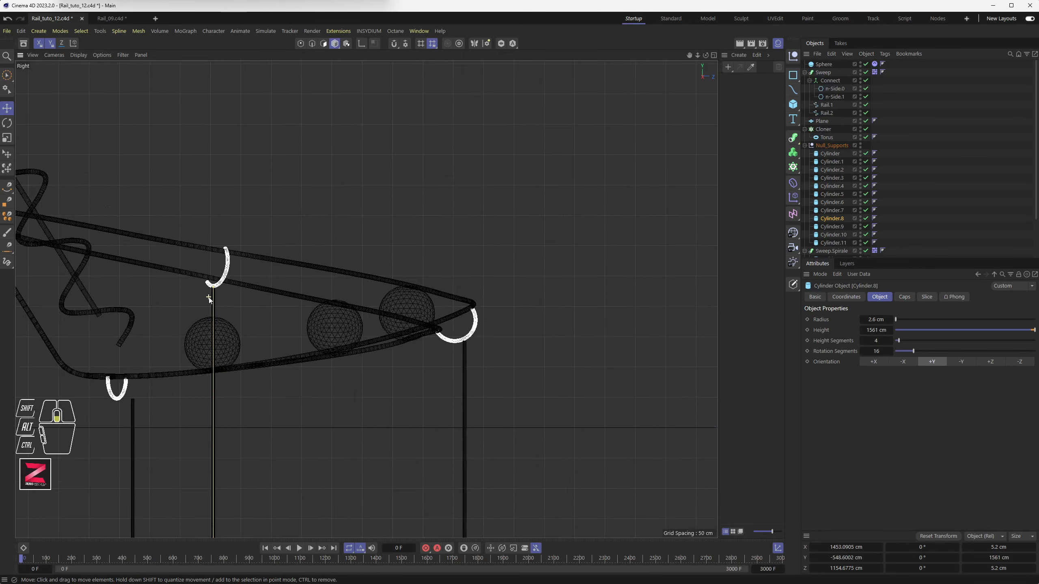
middle_click_drag(167, 346, 336, 249, "alt")
left_click(306, 316)
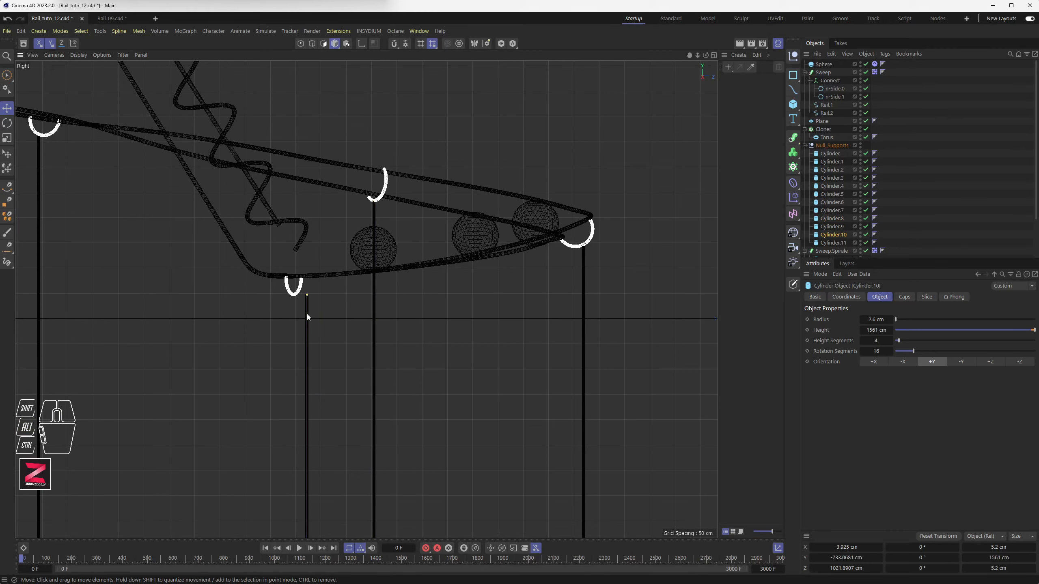
scroll(306, 318, "up", 5)
left_click_drag(309, 304, 184, 295)
Center Cylinder.7 along Z under the U-shaped bracket near the rail crossing, at about Z 503 cm
scroll(183, 296, "down", 6)
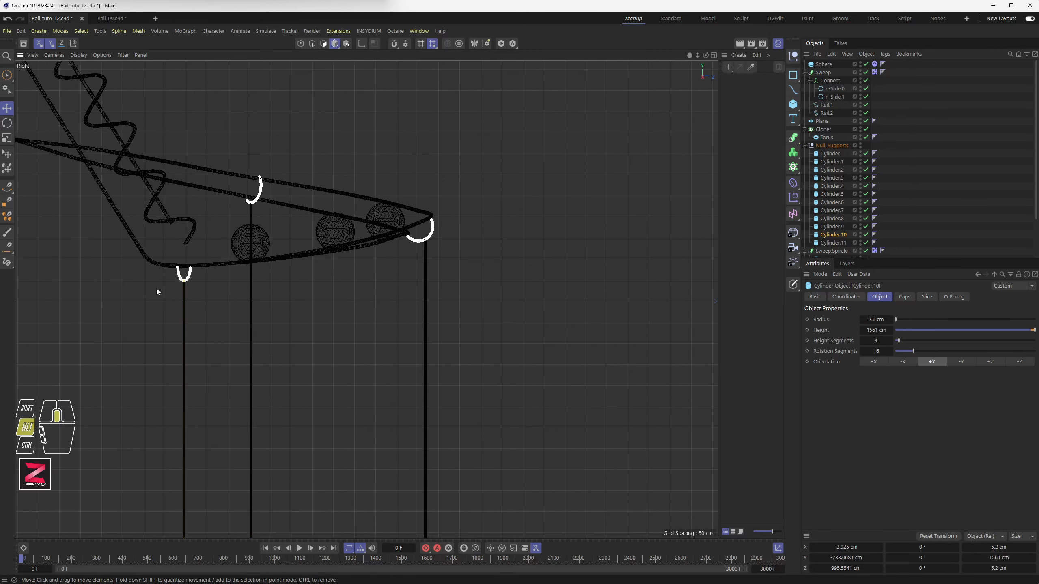
middle_click_drag(156, 289, 510, 351, "alt")
scroll(301, 205, "up", 6)
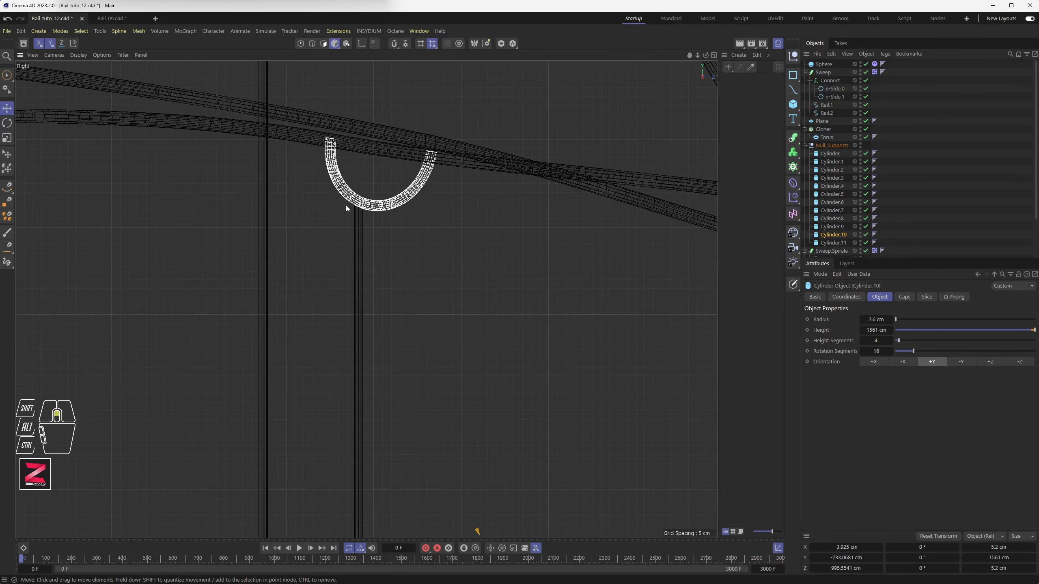
left_click(361, 224)
left_click_drag(362, 224, 395, 227)
Align Cylinder.11 along Z with the lower end of the slanted bracket beside the spiral, at about Z 446.8 cm
scroll(394, 227, "down", 6)
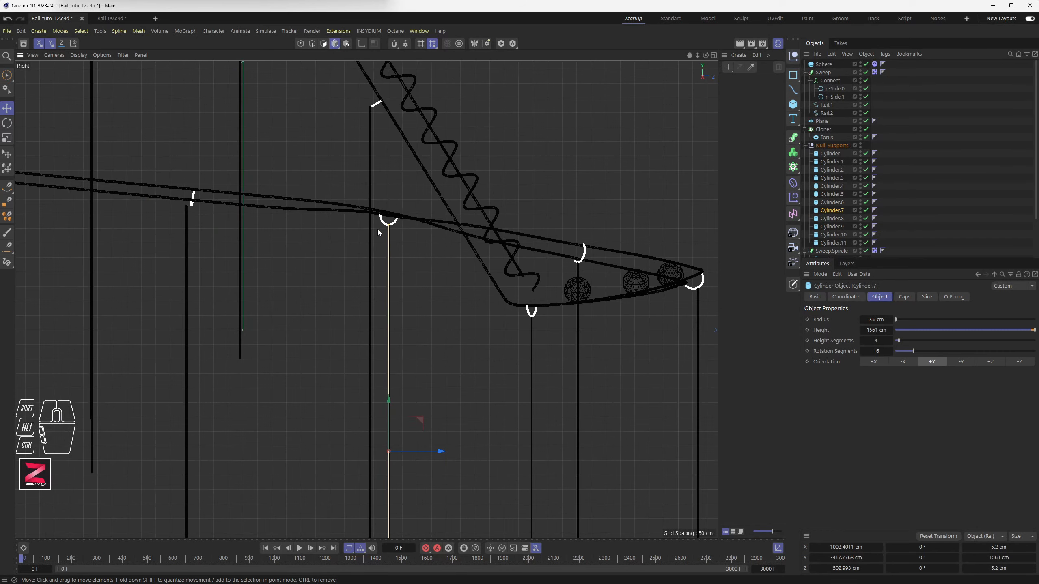
scroll(376, 99, "up", 6)
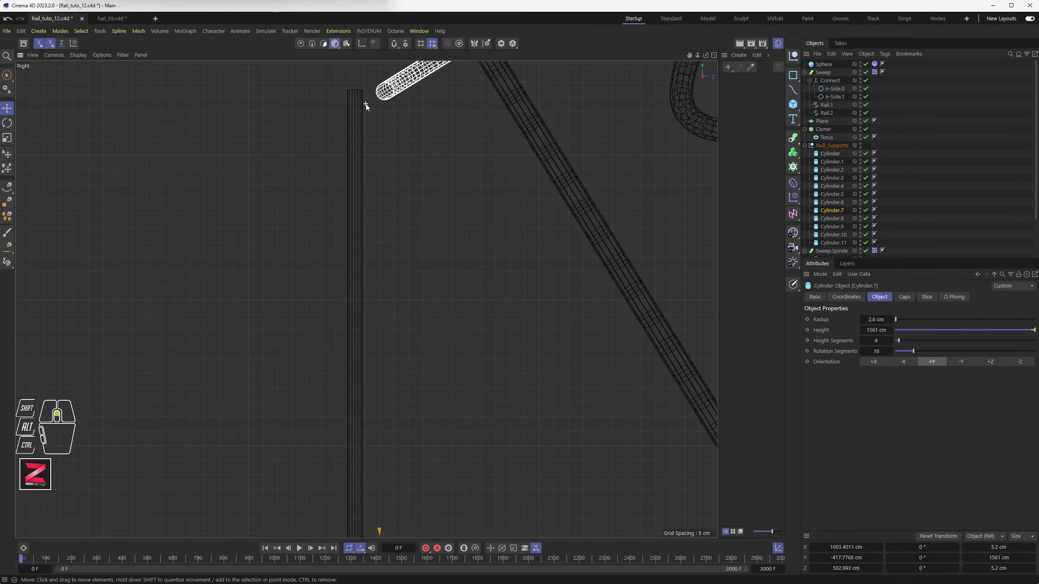
middle_click_drag(364, 105, 318, 255, "alt")
left_click_drag(347, 262, 339, 290)
key("ctrl+z")
left_click(313, 257)
scroll(339, 248, "up", 6)
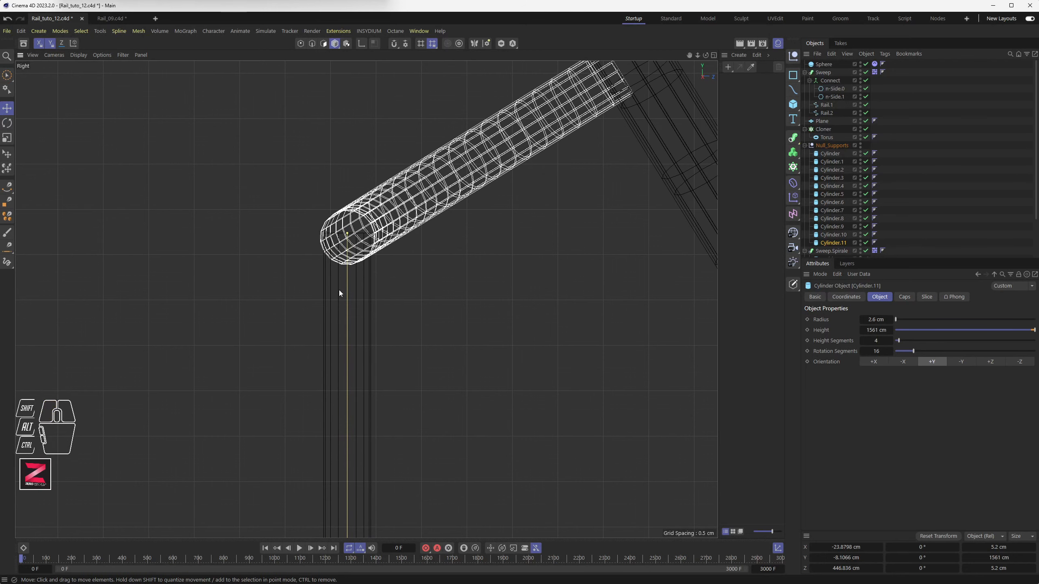
Move Cylinder.6 along Z under the narrow bracket on the long, gently sloping rail section, at about Z -176.8 cm
scroll(340, 290, "down", 10)
scroll(332, 290, "down", 4)
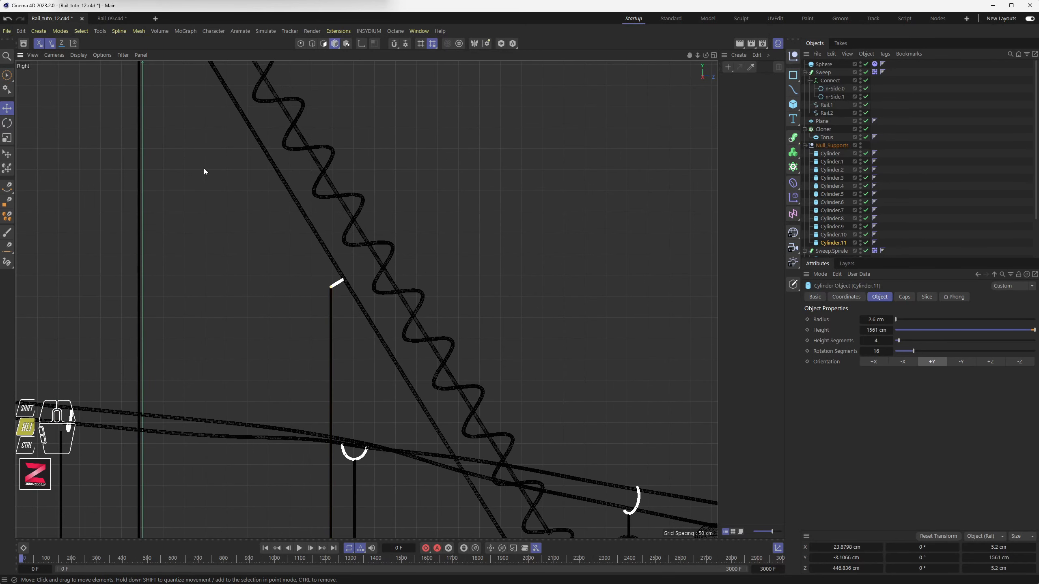
middle_click_drag(213, 177, 475, 74, "alt")
left_click(326, 344)
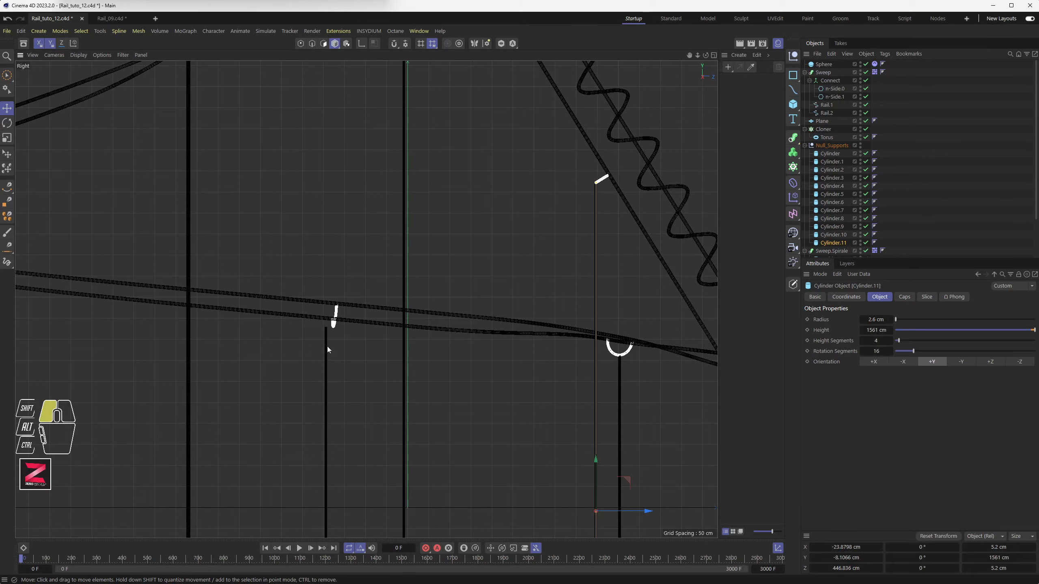
scroll(327, 338, "up", 5)
left_click_drag(328, 334, 388, 324)
Center the first Cylinder along Z under the topmost rail bracket, at about Z -16.7 cm
scroll(386, 322, "down", 5)
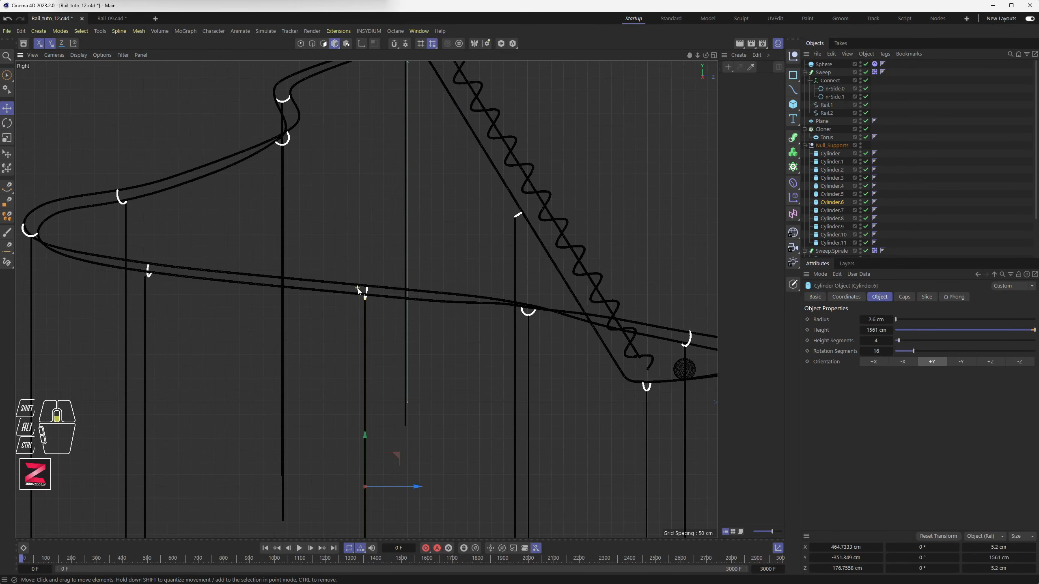
middle_click_drag(331, 141, 380, 243, "alt")
scroll(446, 174, "up", 5)
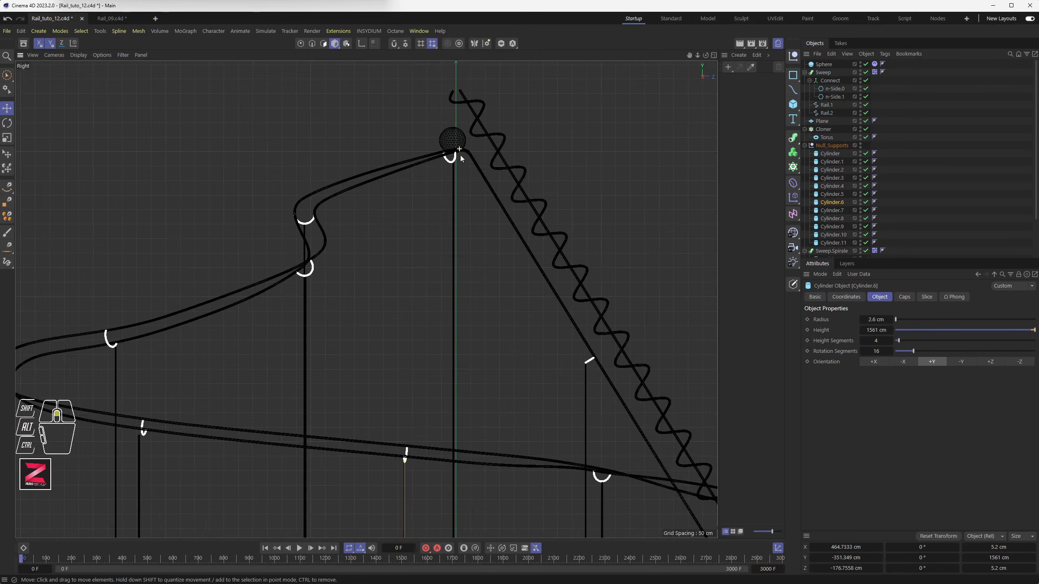
scroll(445, 174, "up", 2)
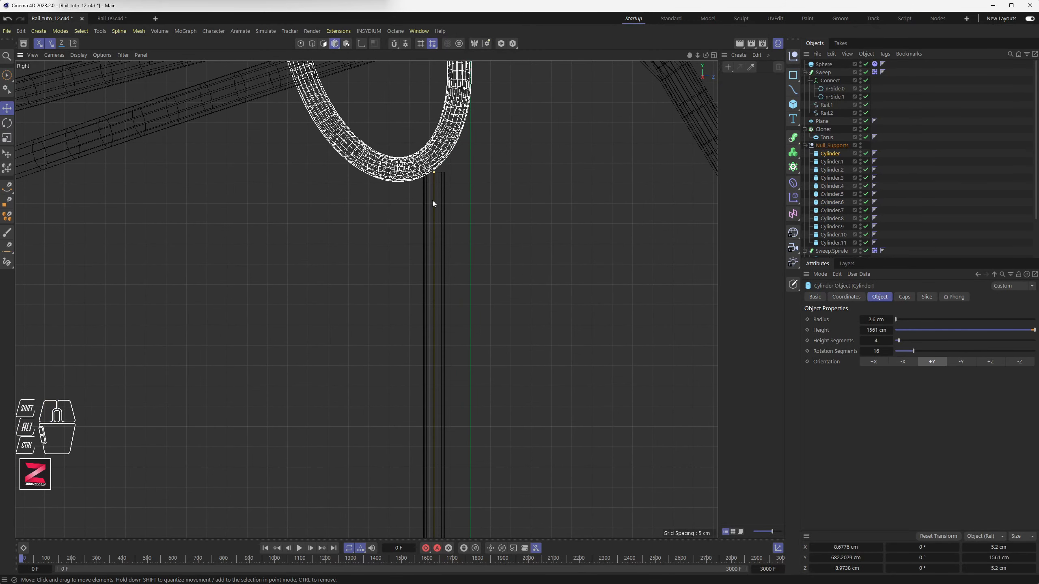
left_click_drag(432, 200, 402, 200)
Check Cylinder.1 under the S-bend's upper bracket and raise Cylinder.2 to meet the lower one, at about Y 291.3 cm and Z -518.8 cm
scroll(363, 216, "down", 5)
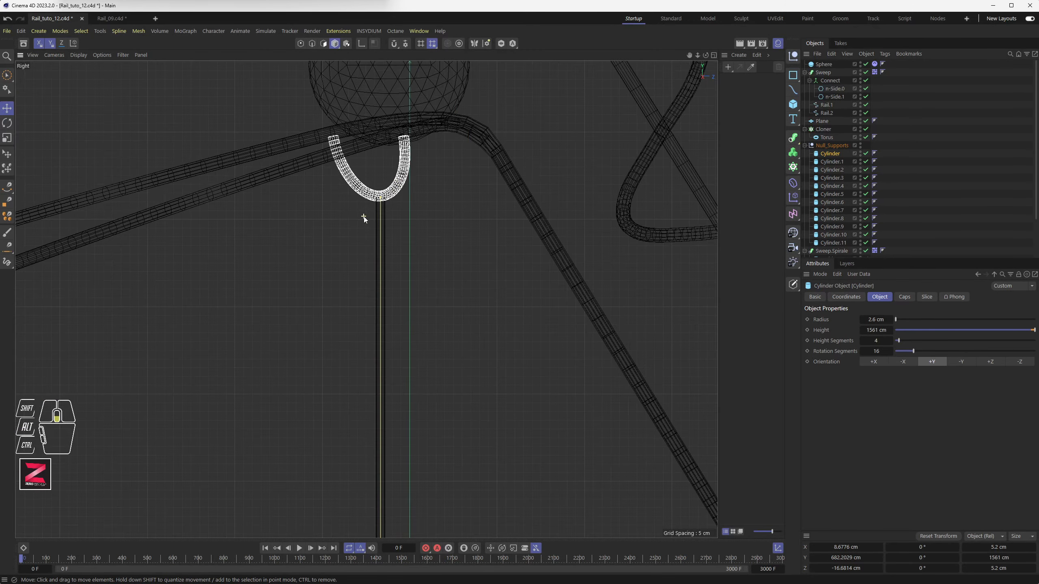
middle_click_drag(228, 302, 293, 281, "alt")
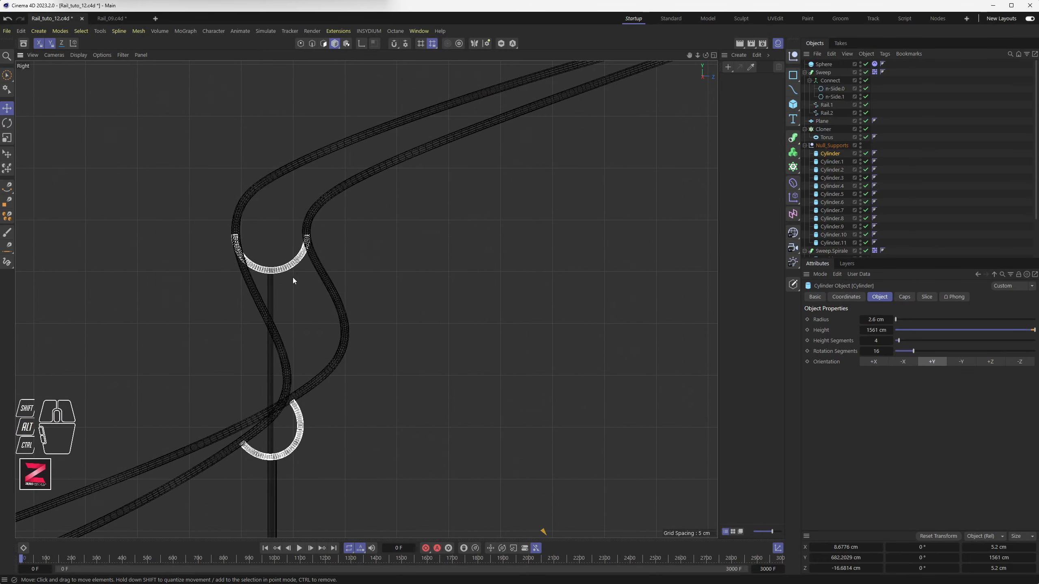
left_click(271, 289)
scroll(272, 284, "up", 4)
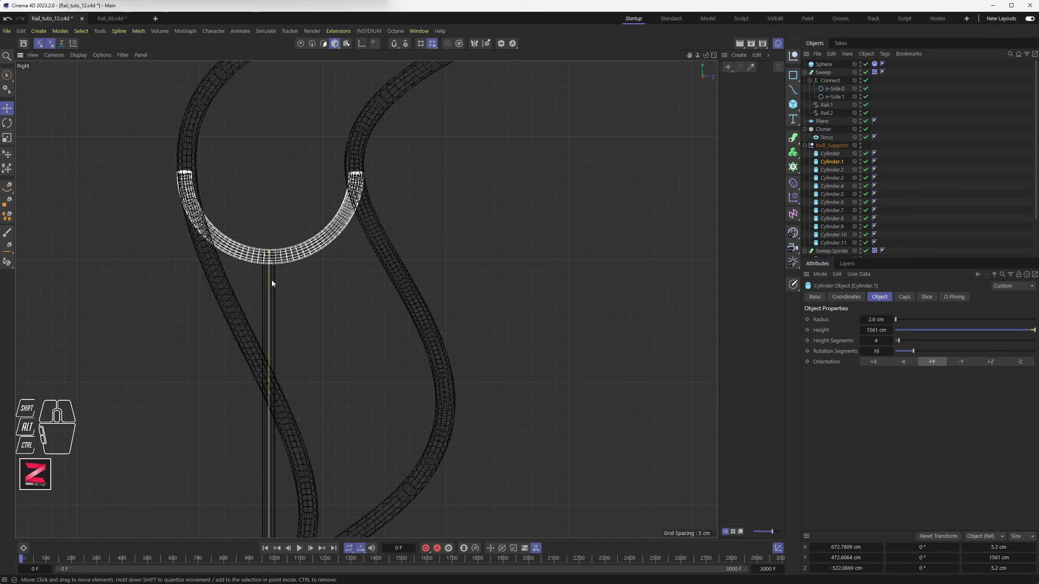
scroll(271, 280, "down", 4)
middle_click_drag(306, 325, 335, 221, "alt")
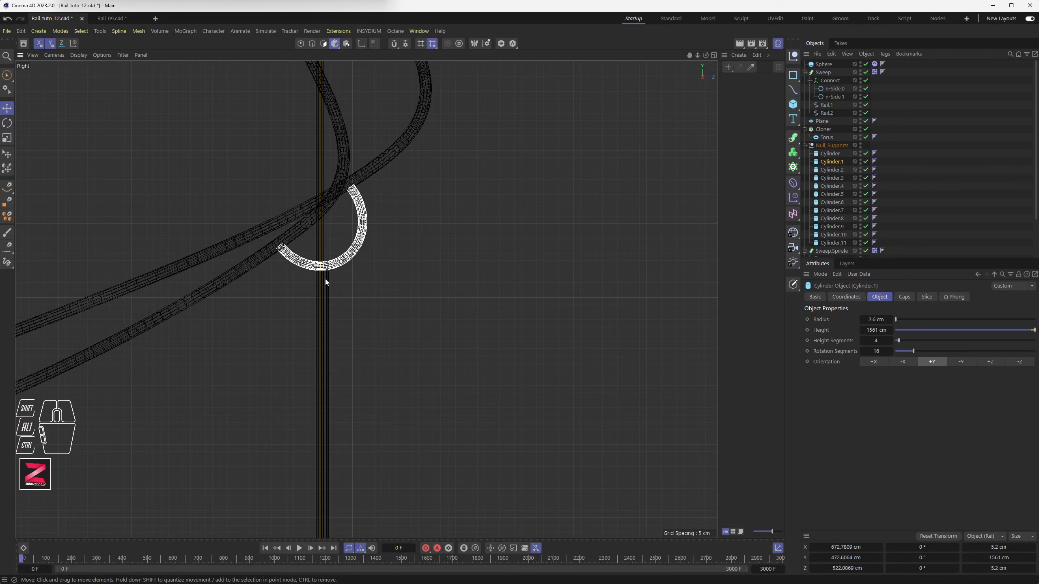
left_click(327, 280)
scroll(327, 271, "up", 4)
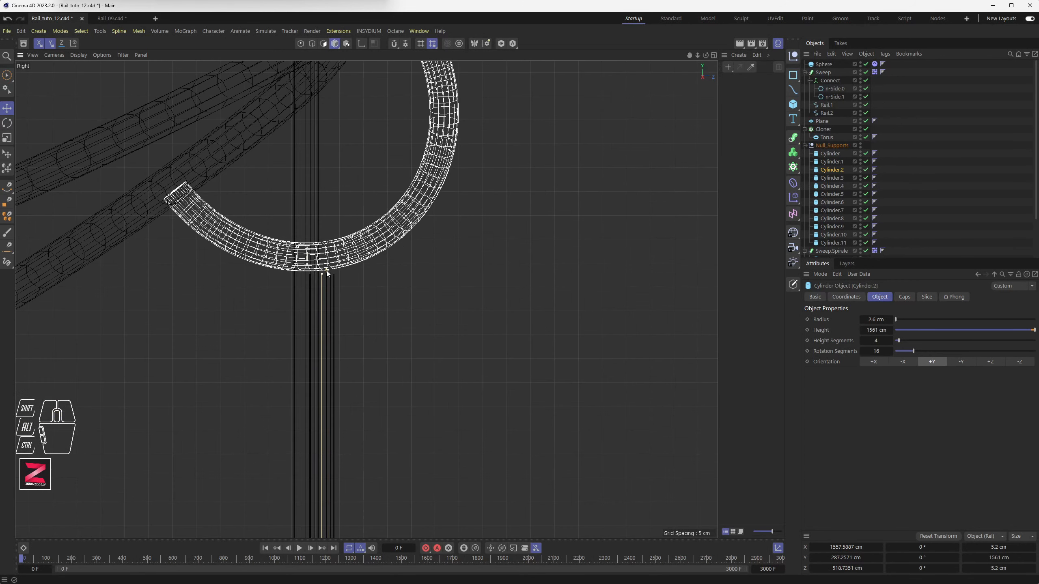
mouse_move(329, 284)
left_mouse_down()
mouse_move(329, 294)
mouse_move(329, 280)
left_mouse_up()
left_click(50, 43)
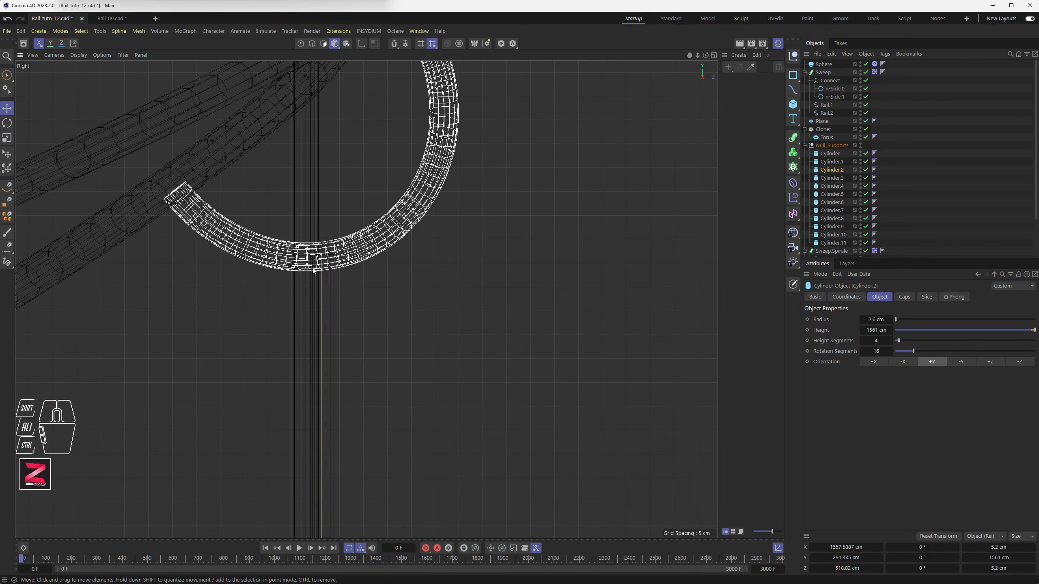
left_click(50, 43)
scroll(327, 297, "down", 3)
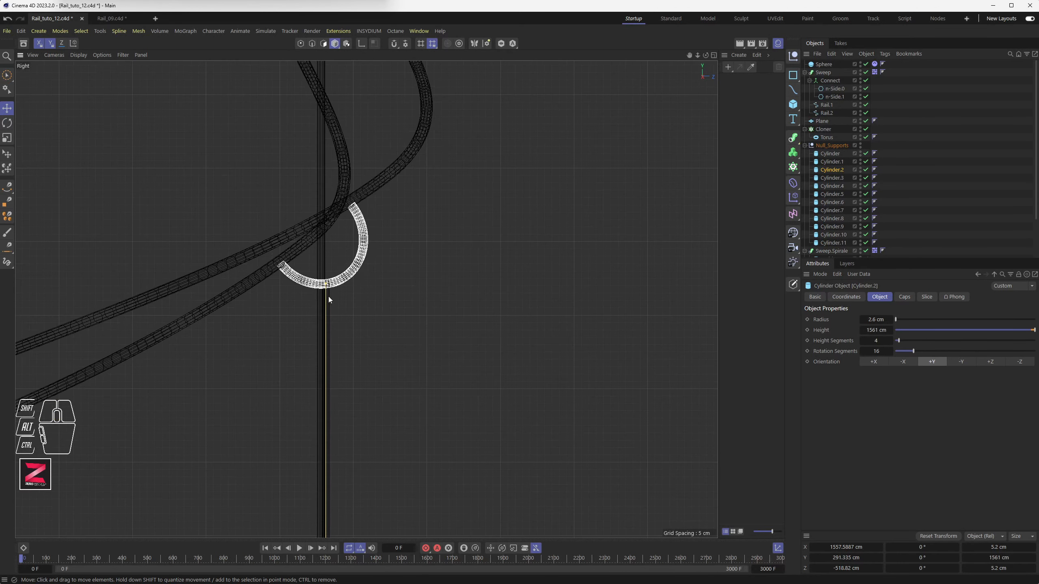
scroll(328, 296, "down", 5)
middle_click_drag(330, 310, 431, 240, "alt")
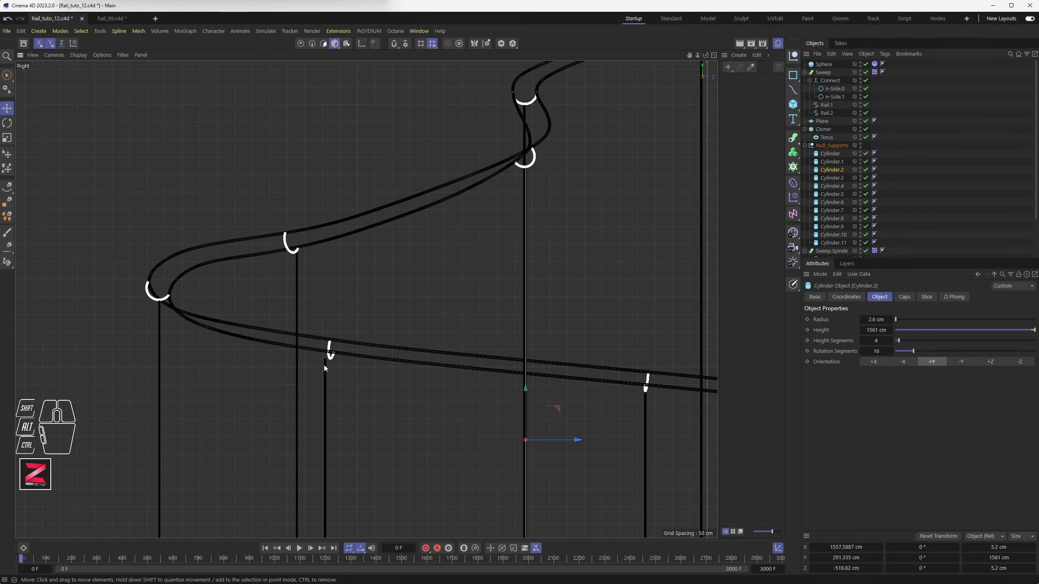
Align Cylinder.5 and Cylinder.3 along Z under their brackets beside the wide bend, at about Z -1076.9 cm and -1183.4 cm
scroll(324, 366, "up", 6)
left_click_drag(325, 369, 348, 369)
middle_click_drag(235, 116, 336, 418, "alt")
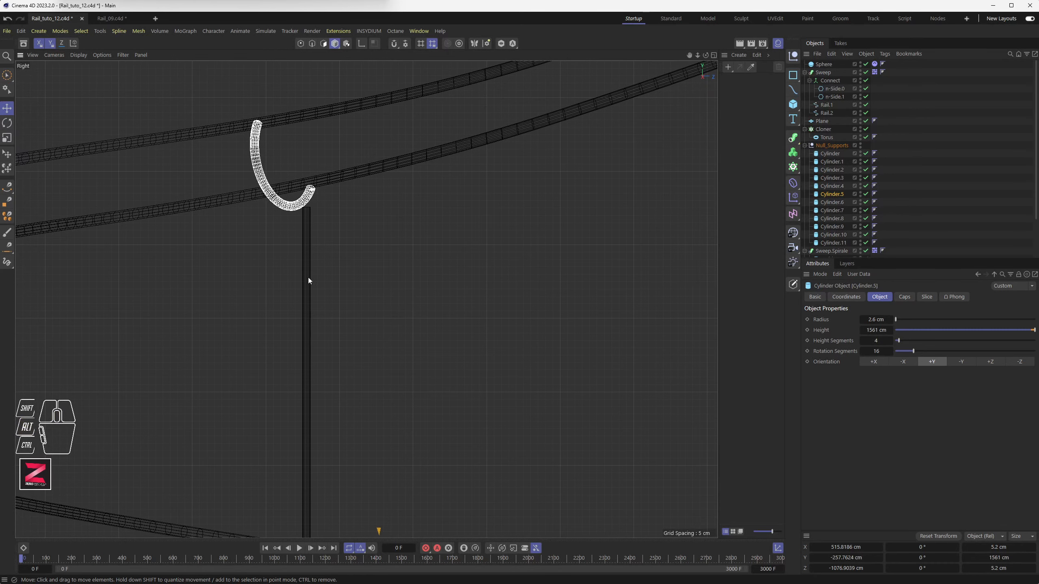
left_click(305, 251)
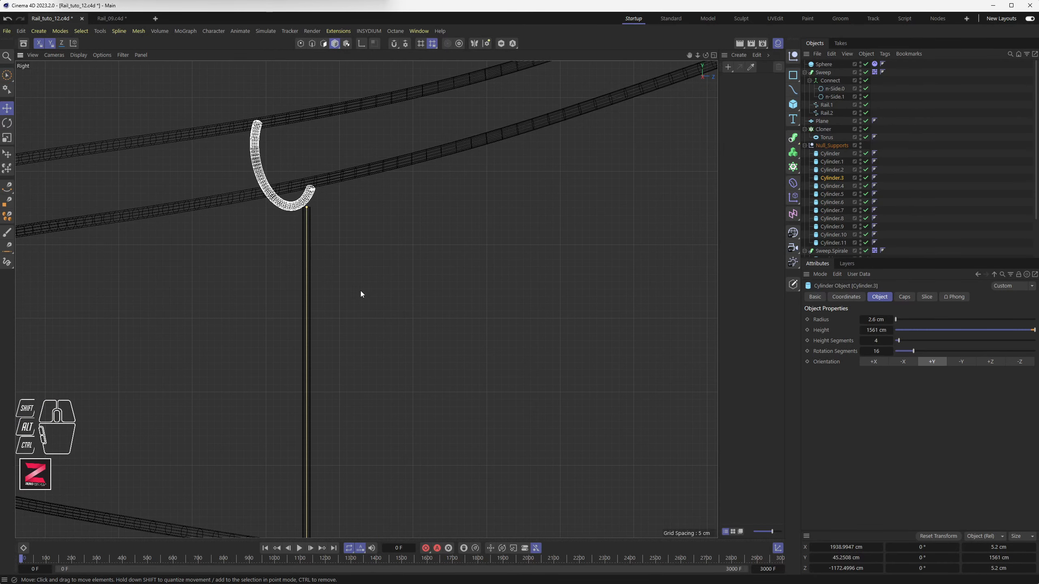
scroll(361, 294, "down", 3)
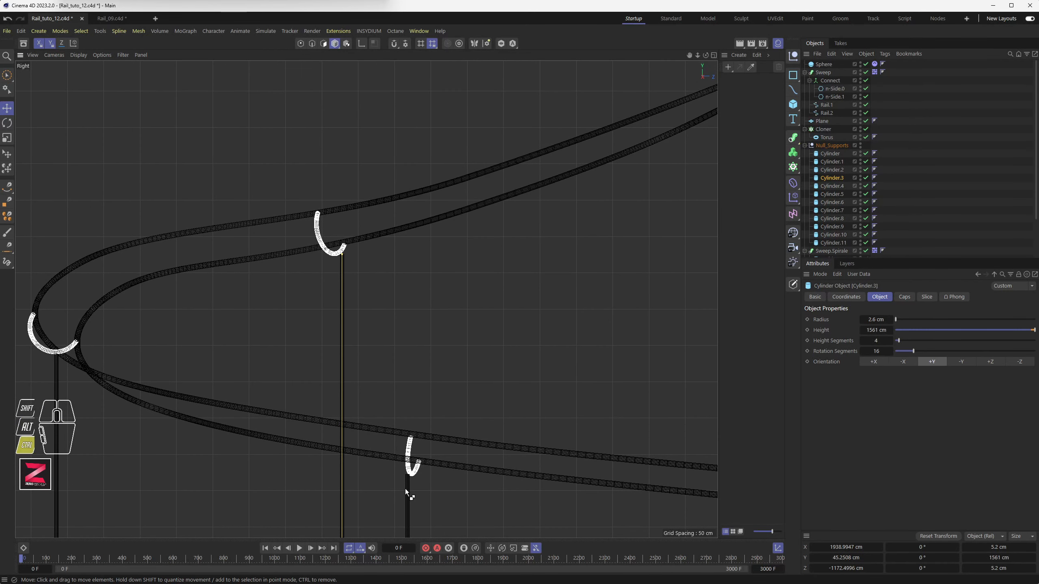
left_click(406, 490)
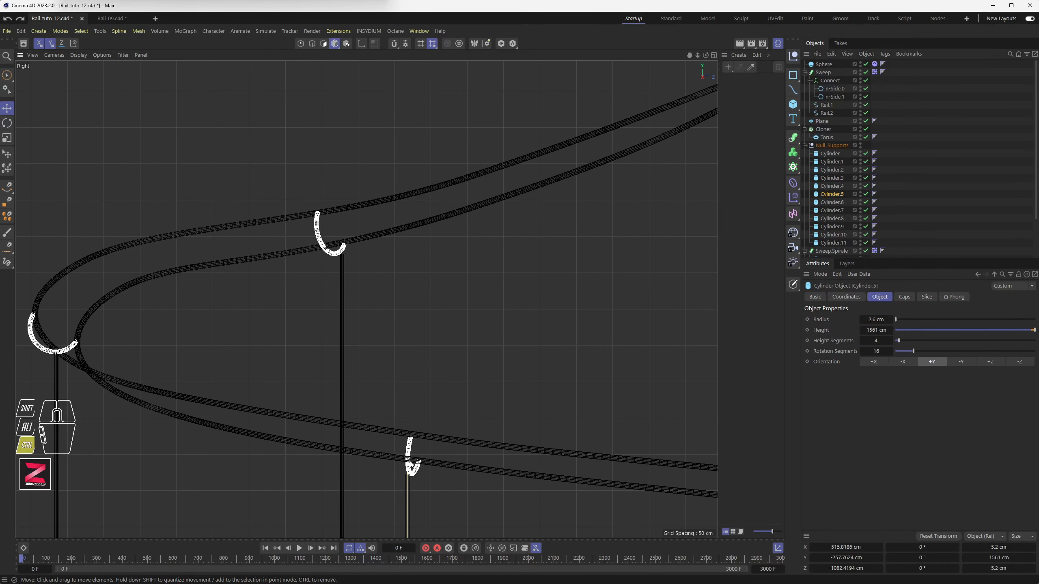
left_click(342, 266)
scroll(342, 265, "up", 3)
left_click_drag(344, 257, 312, 261)
Center Cylinder.4 along Z under the bracket at the outermost end of the wide bend, at about Z -1567.0 cm
scroll(313, 261, "down", 5)
middle_click_drag(180, 310, 403, 243, "alt")
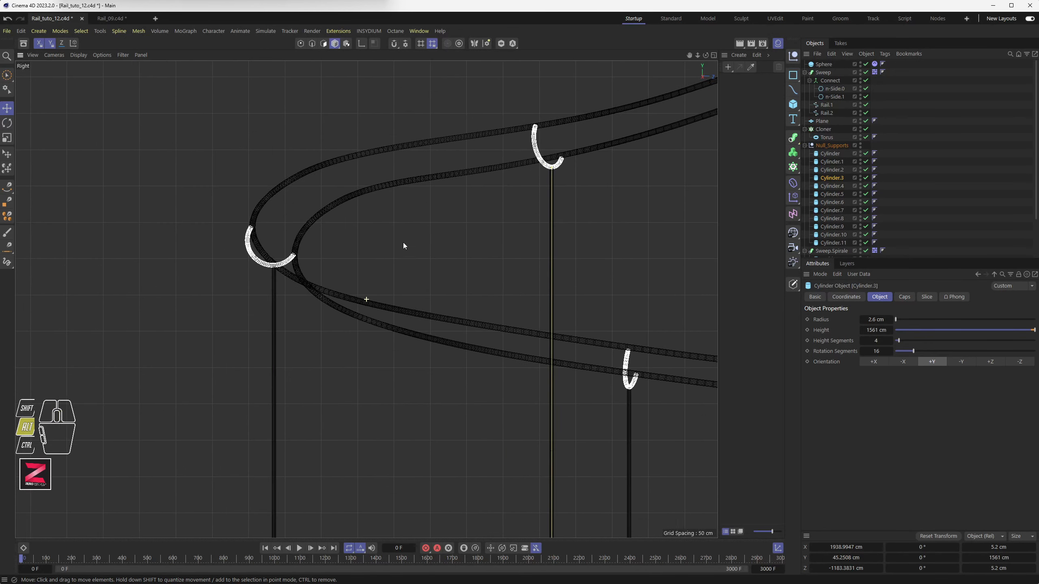
left_click(275, 284)
scroll(274, 285, "up", 6)
scroll(274, 269, "up", 3)
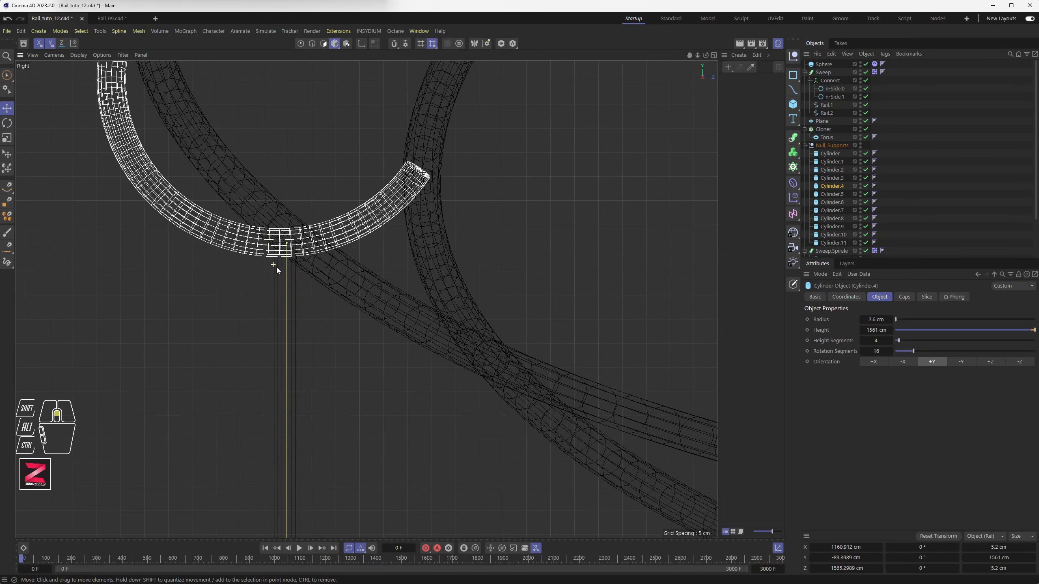
left_click_drag(276, 280, 271, 283)
Examine the aligned supports around the whole rail in the Perspective view
scroll(273, 283, "down", 5)
scroll(275, 281, "down", 5)
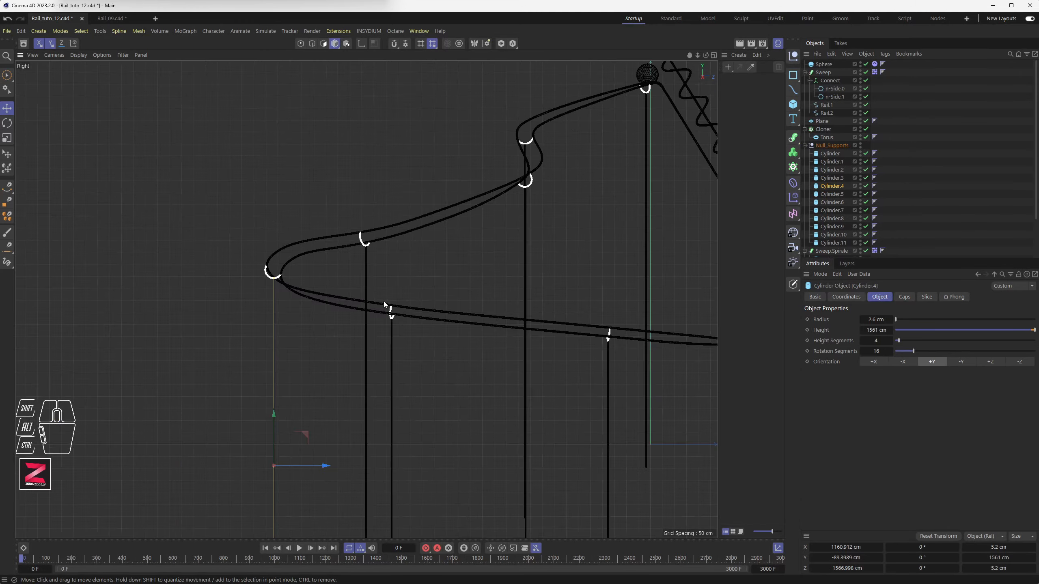
middle_click(383, 301)
middle_click(237, 238)
left_click_drag(271, 254, 389, 383, "alt")
middle_click_drag(390, 383, 385, 340, "alt")
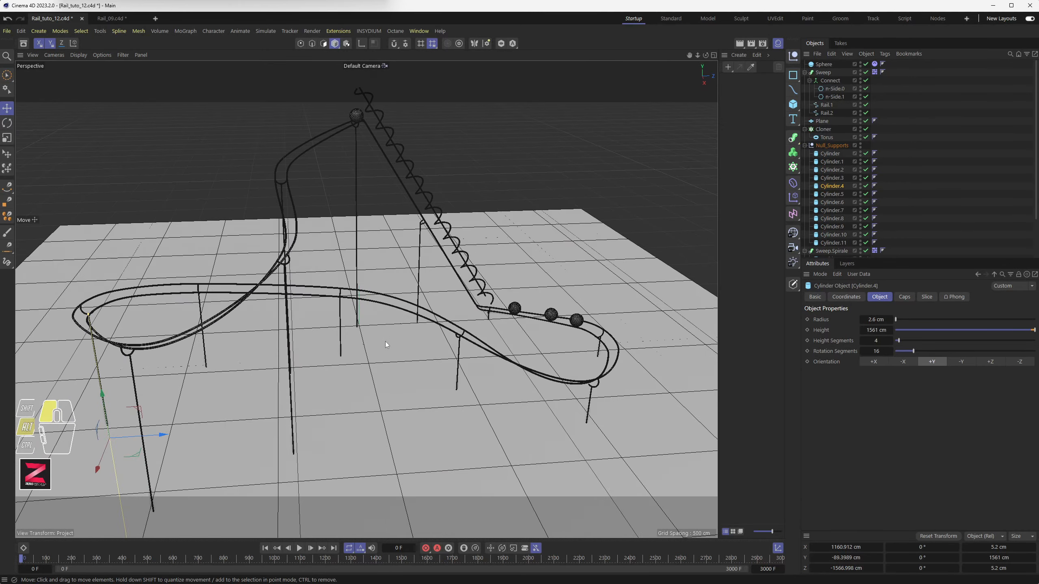
left_click_drag(385, 341, 379, 369, "alt")
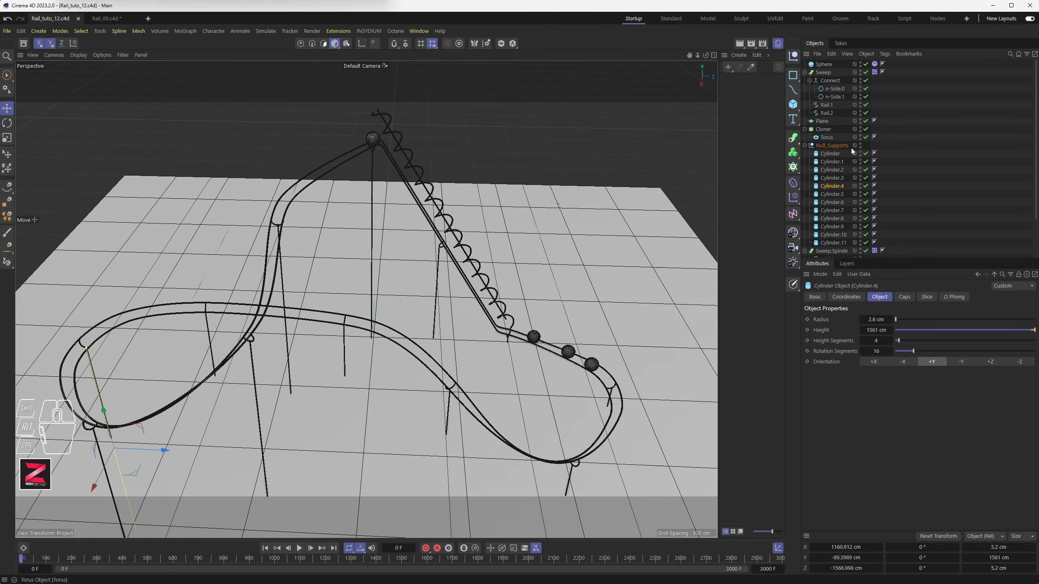
Collapse the Null_Supports group and bake all dynamics simulations from the cache settings of the first Sphere's Dynamics Body tag
left_click(804, 146)
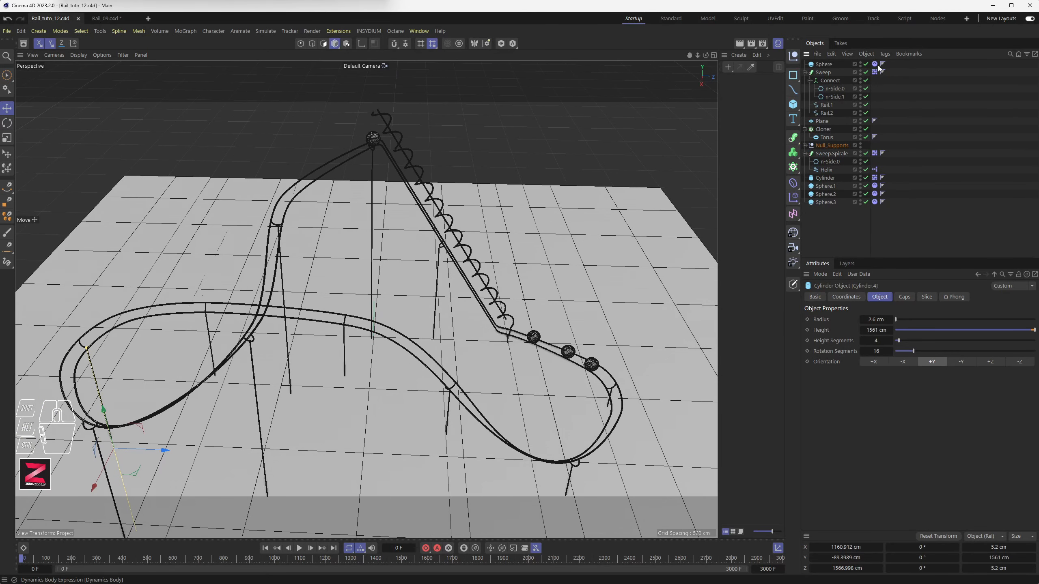
left_click(875, 65)
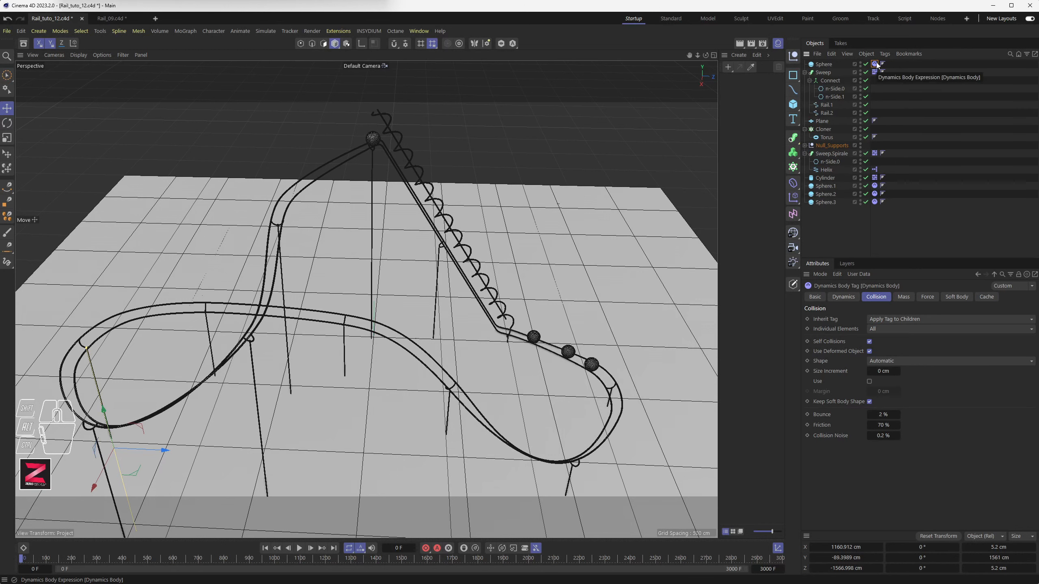
left_click(987, 298)
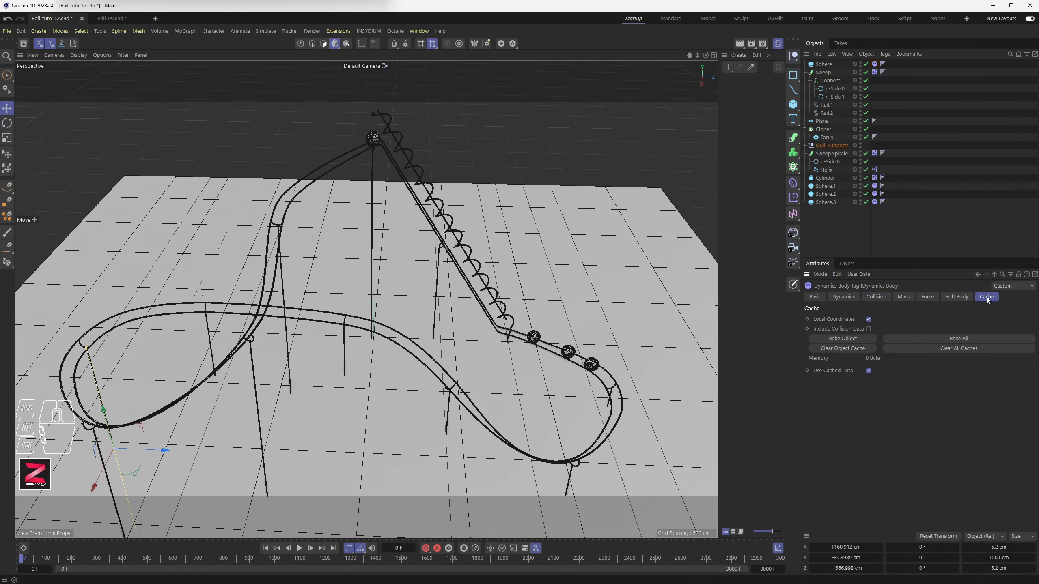
left_click(958, 339)
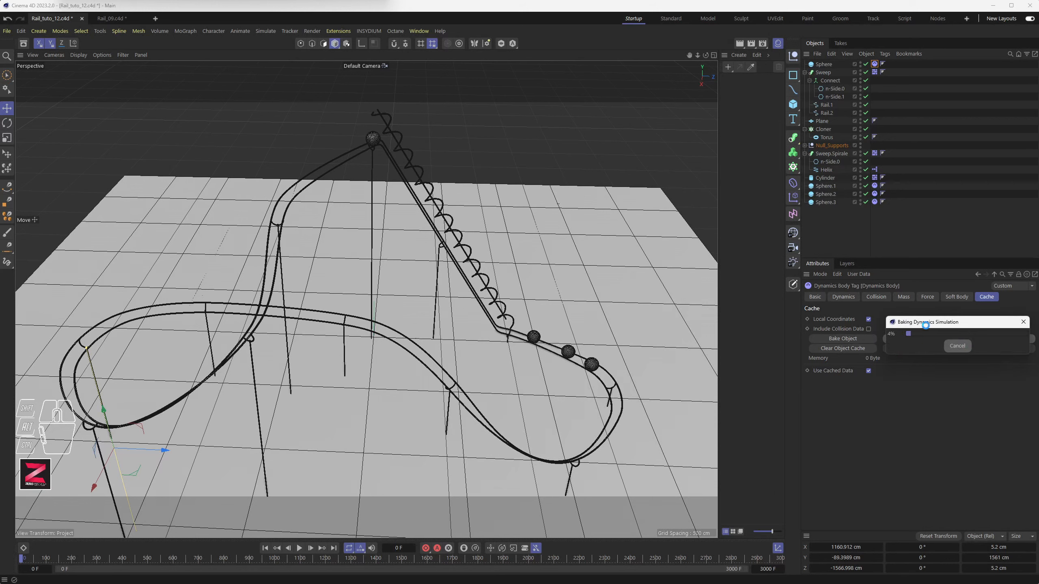
left_click_drag(925, 322, 352, 288)
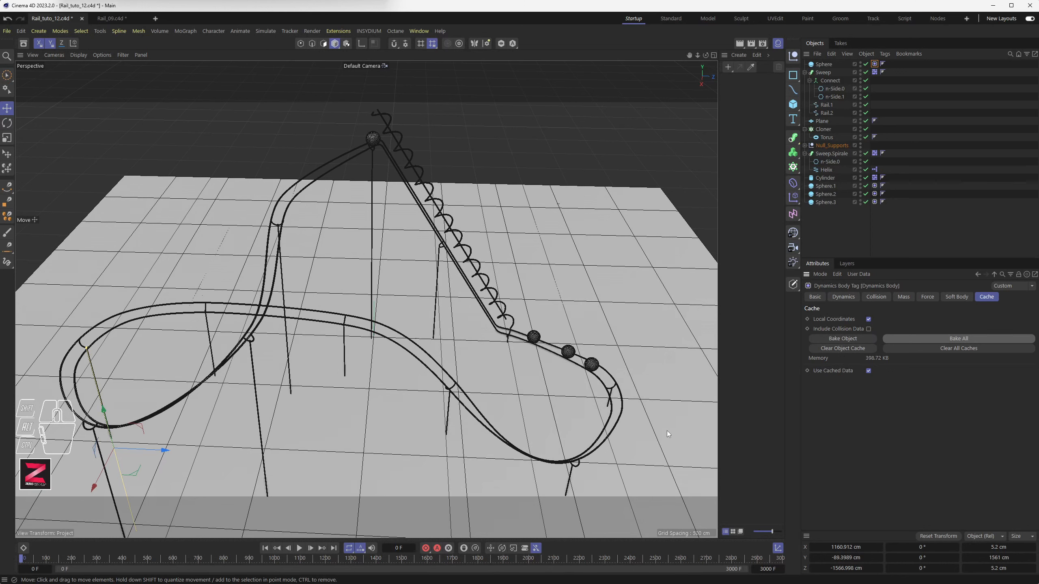
Play the baked simulation from frame 0 and examine how the four spheres travel around the whole rail
mouse_move(25, 556)
left_mouse_down()
mouse_move(277, 579)
mouse_move(822, 583)
mouse_move(21, 558)
left_mouse_up()
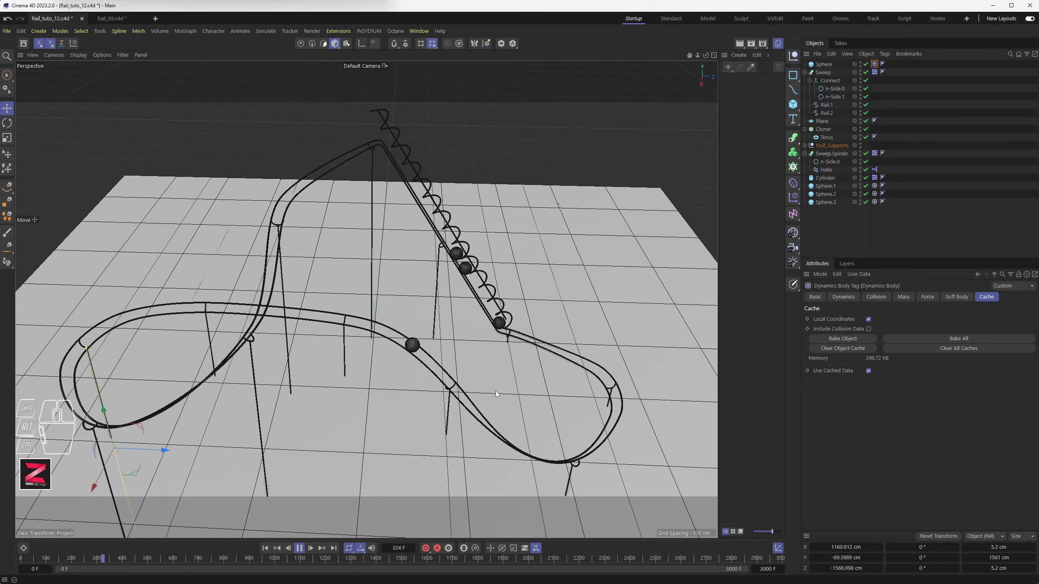
scroll(505, 334, "up", 10)
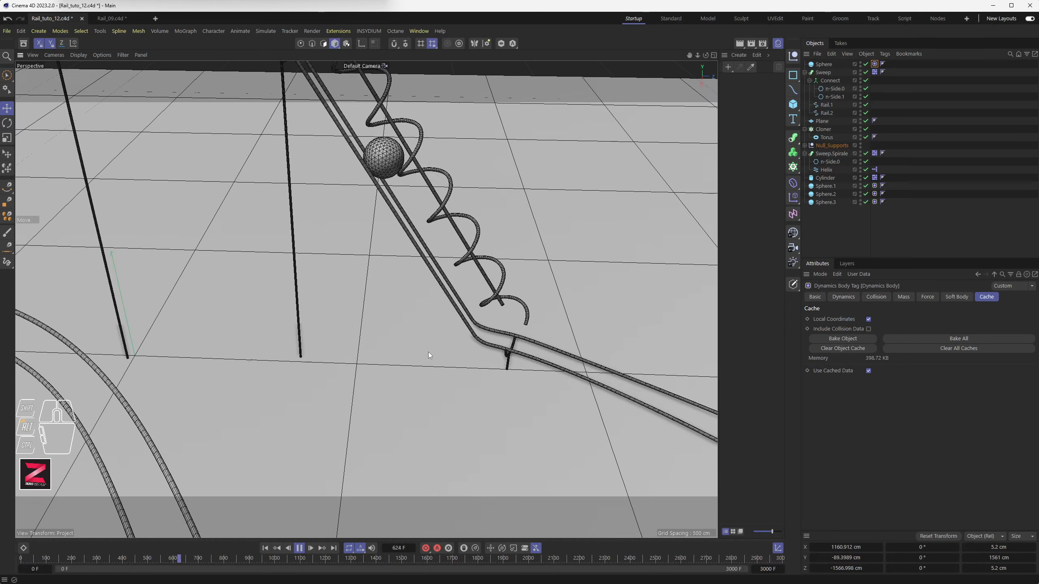
scroll(428, 352, "down", 4)
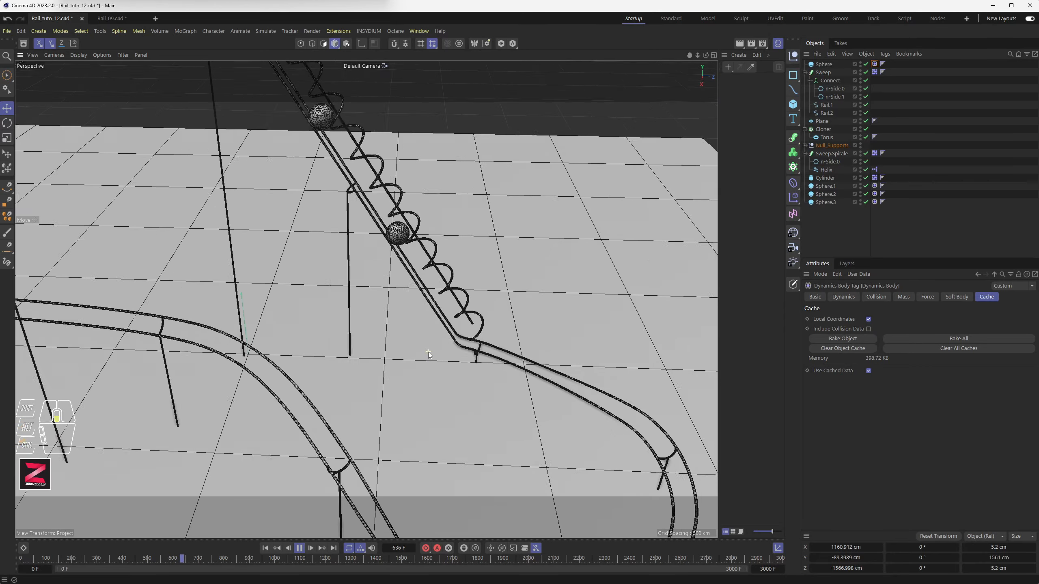
scroll(428, 352, "down", 3)
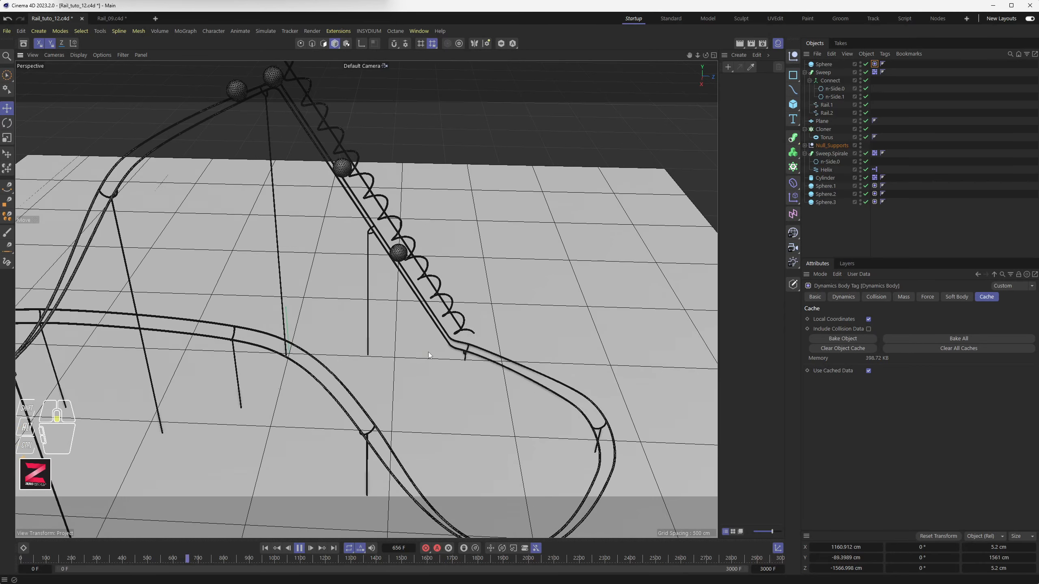
scroll(429, 352, "down", 4)
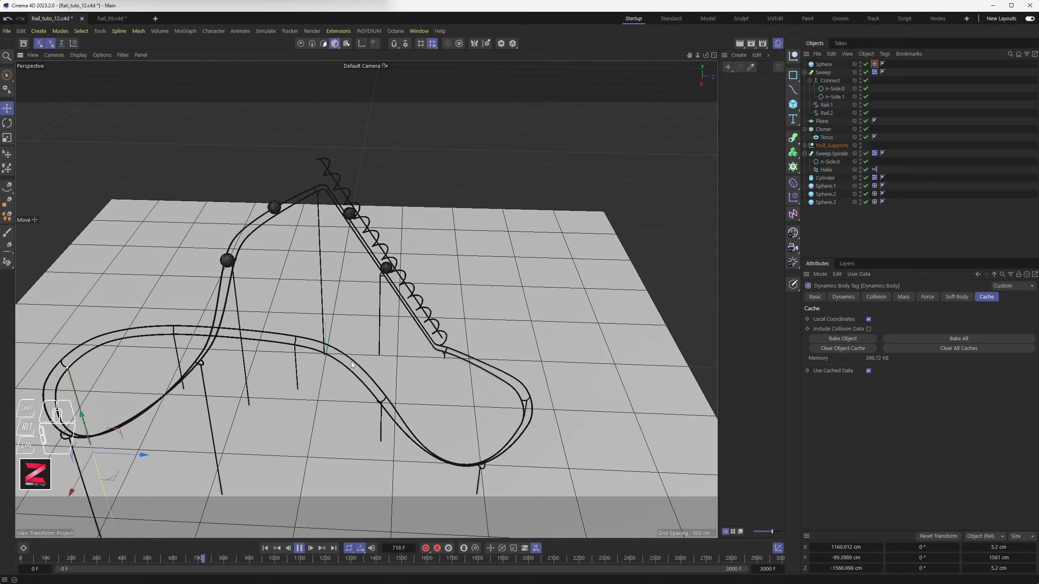
left_click_drag(367, 361, 412, 350, "alt")
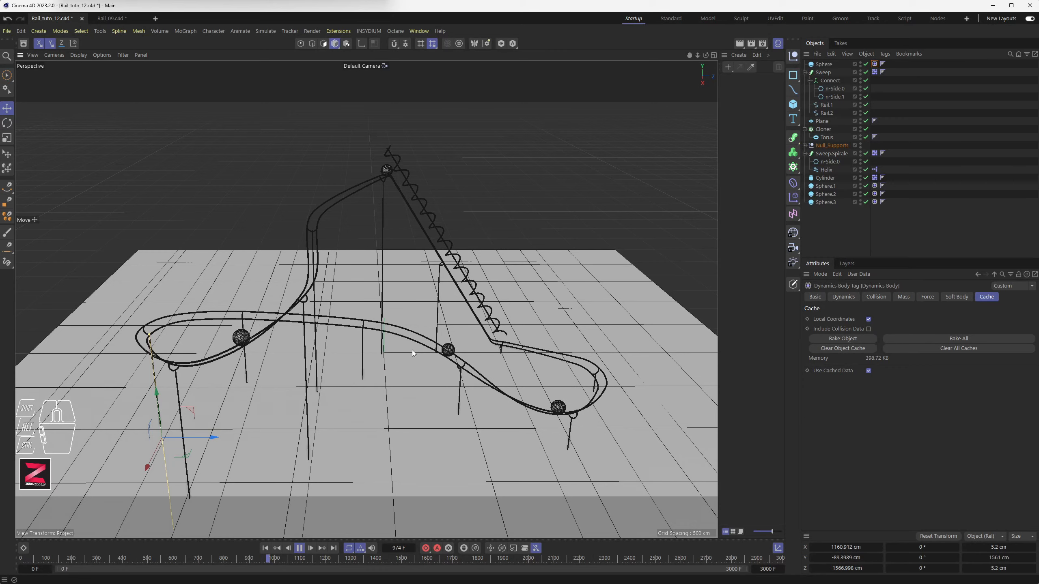
left_click_drag(371, 341, 367, 283, "alt")
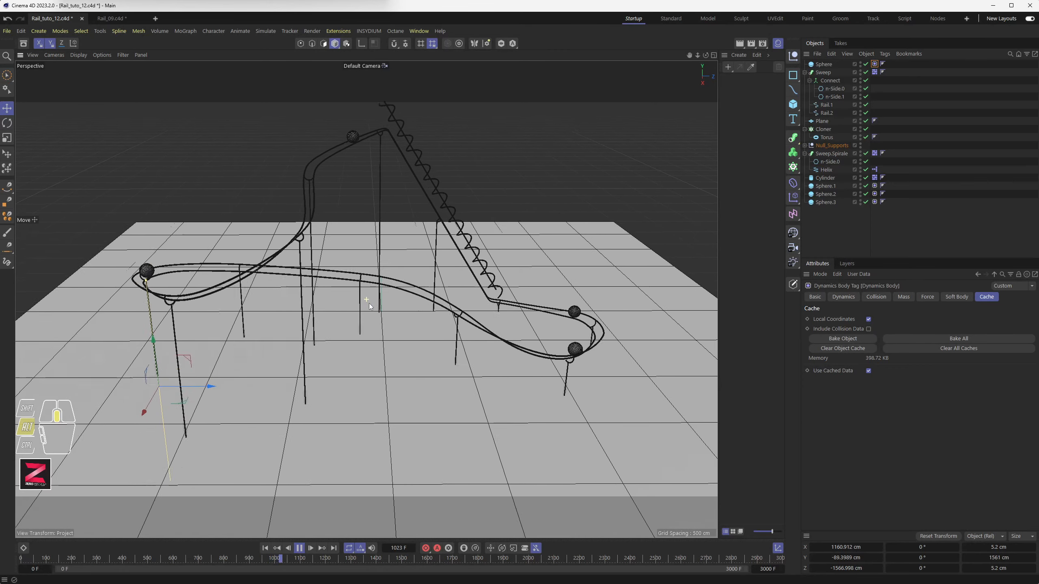
left_click_drag(373, 330, 368, 334, "alt")
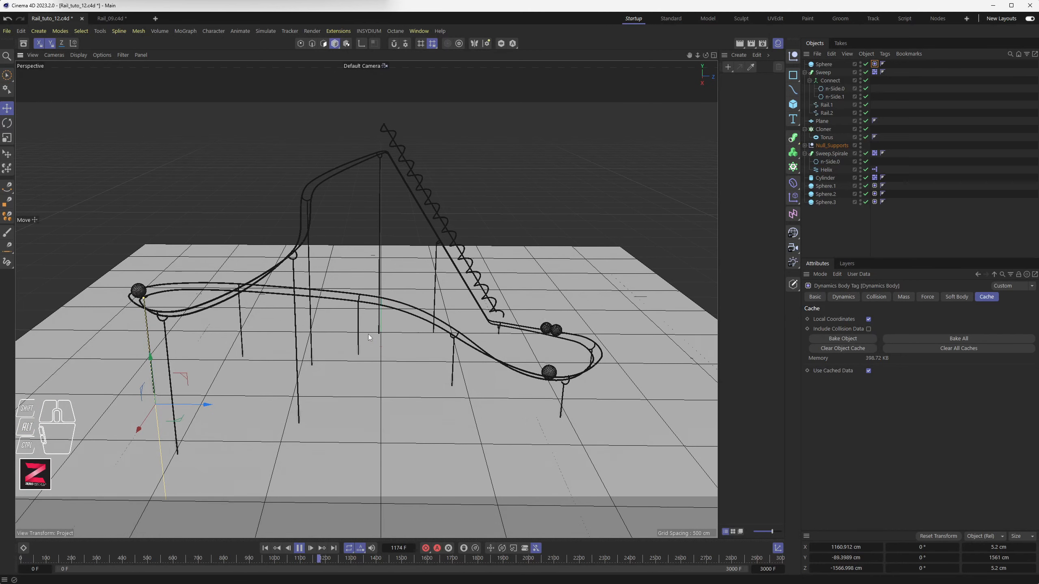
Examine the spheres up close as they reach the lower end of the spiral during playback
left_click_drag(369, 335, 261, 330, "alt")
right_click_drag(261, 330, 388, 353, "alt")
middle_click_drag(407, 371, 290, 292, "alt")
right_click_drag(290, 293, 309, 292, "alt")
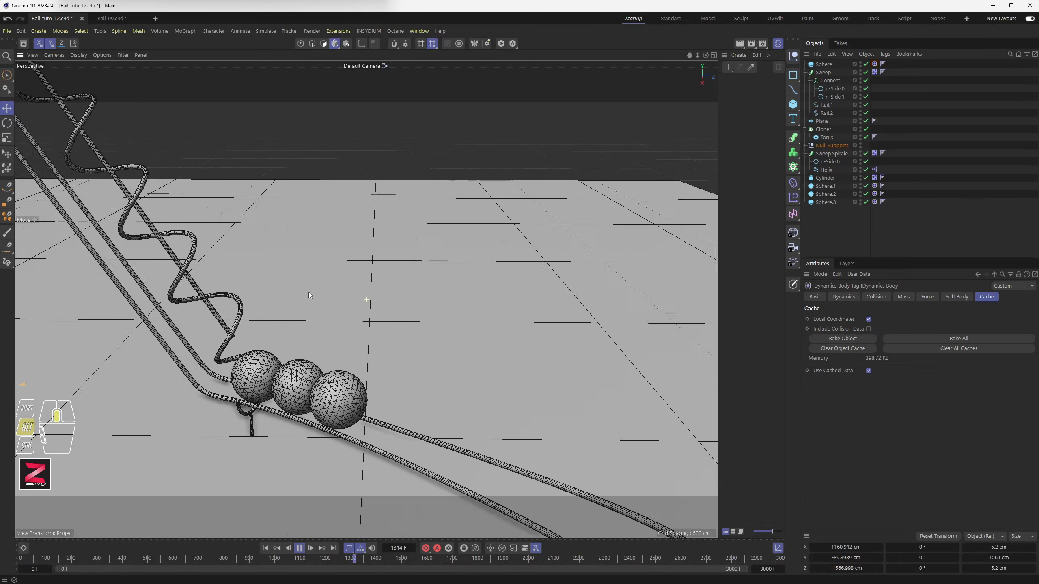
middle_click_drag(308, 292, 358, 312, "alt")
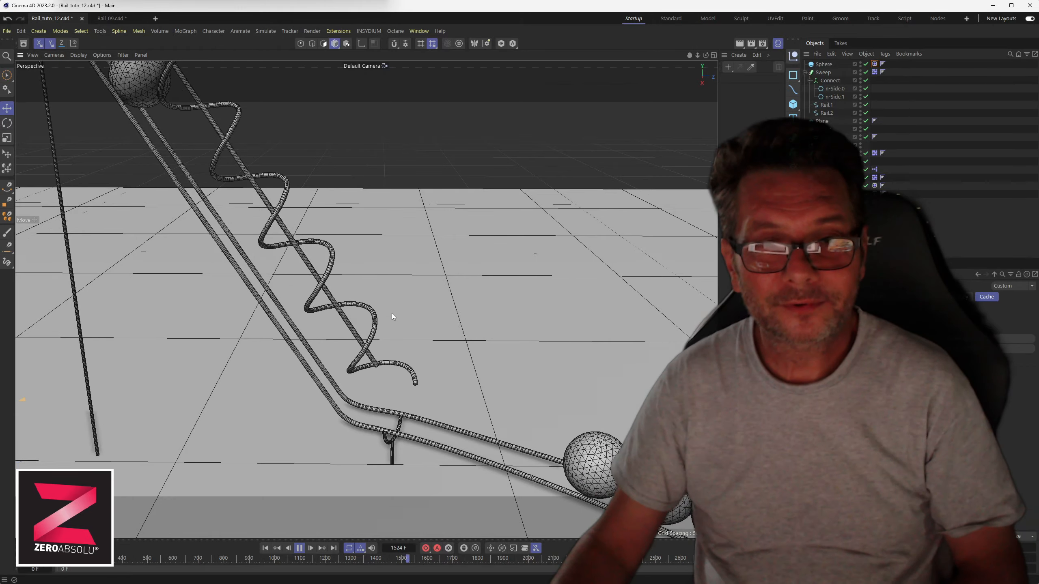
middle_click_drag(464, 313, 417, 289, "alt")
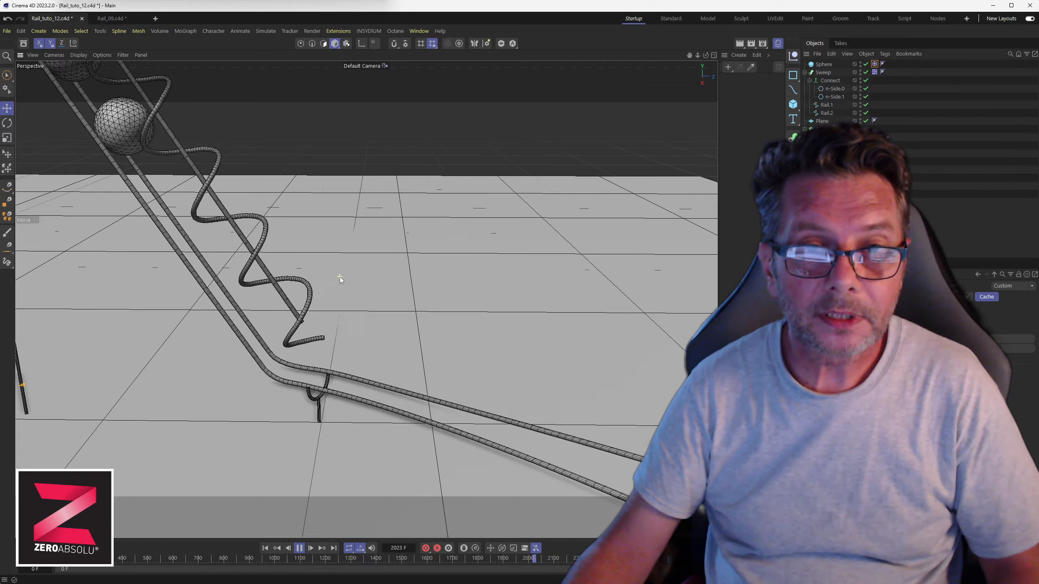
Examine the spheres climbing the full spiral and rolling onto the upper rail while the animation plays
scroll(340, 277, "down", 5)
middle_click_drag(296, 221, 349, 323, "alt")
scroll(407, 342, "down", 10)
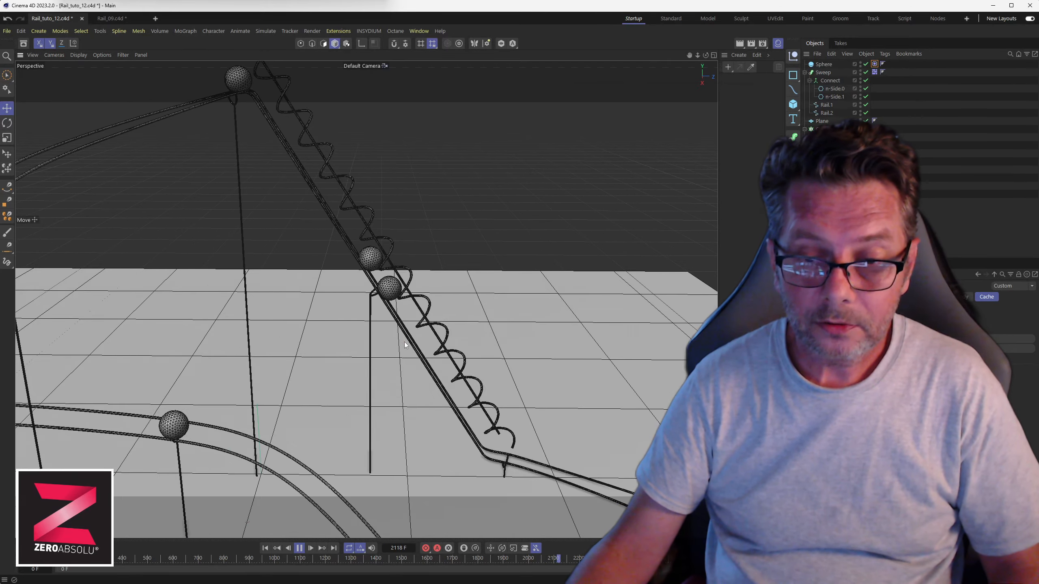
middle_click_drag(425, 304, 364, 299, "alt")
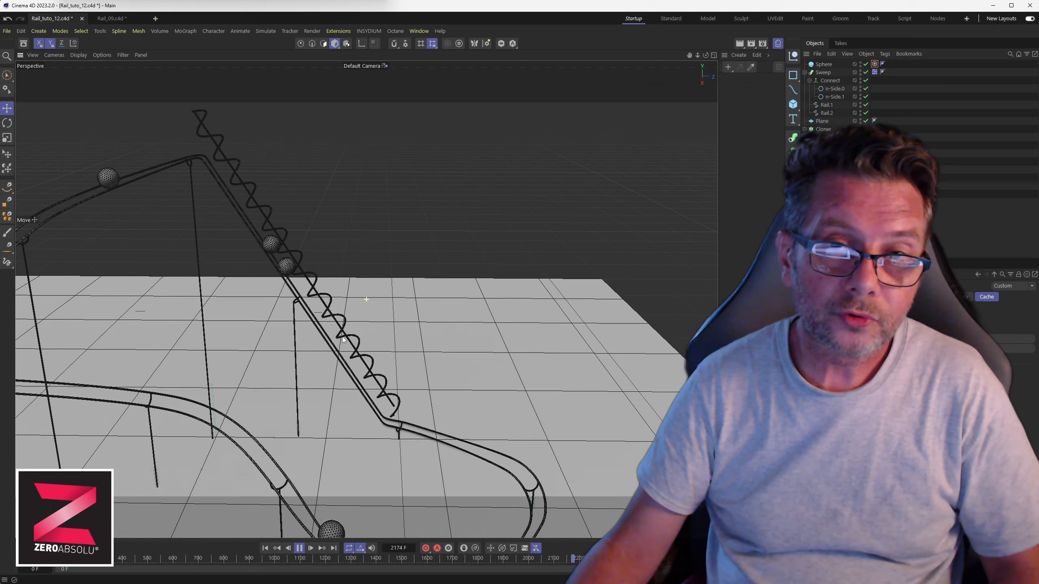